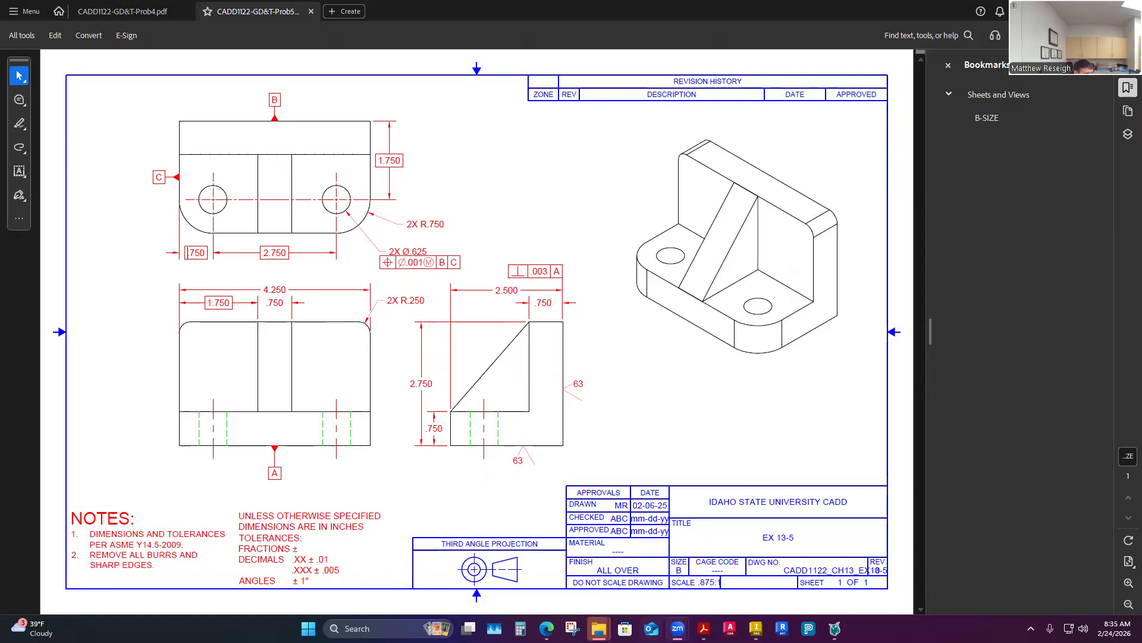
- Move the EX 13-5 drawing PDF window out of the way and bring up the empty part in Inventor
click(756, 628)
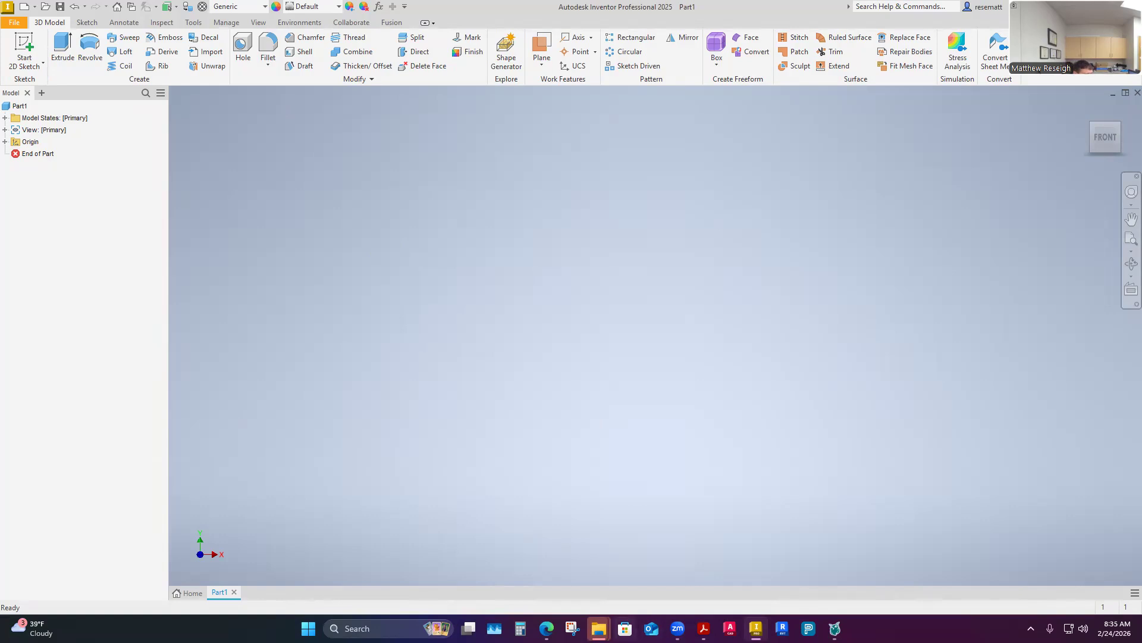
click(703, 628)
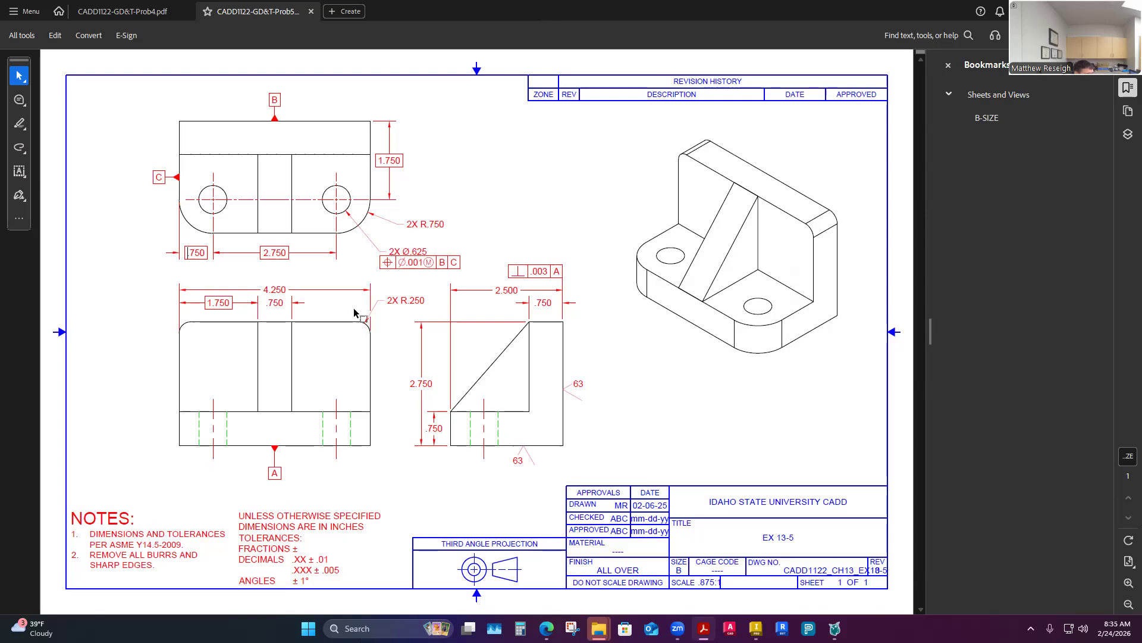
double_click(574, 5)
drag(552, 17, 552, 0)
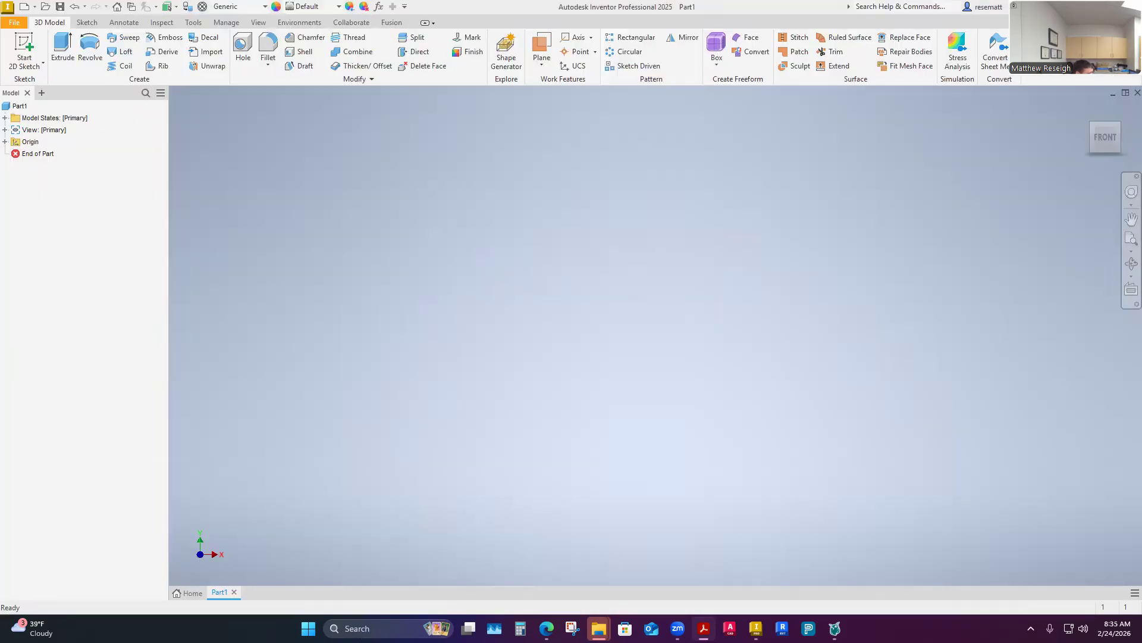
- Sketch a closed L-shaped profile of six lines on the YZ plane, with a bottom edge about 1.135 in long
click(18, 67)
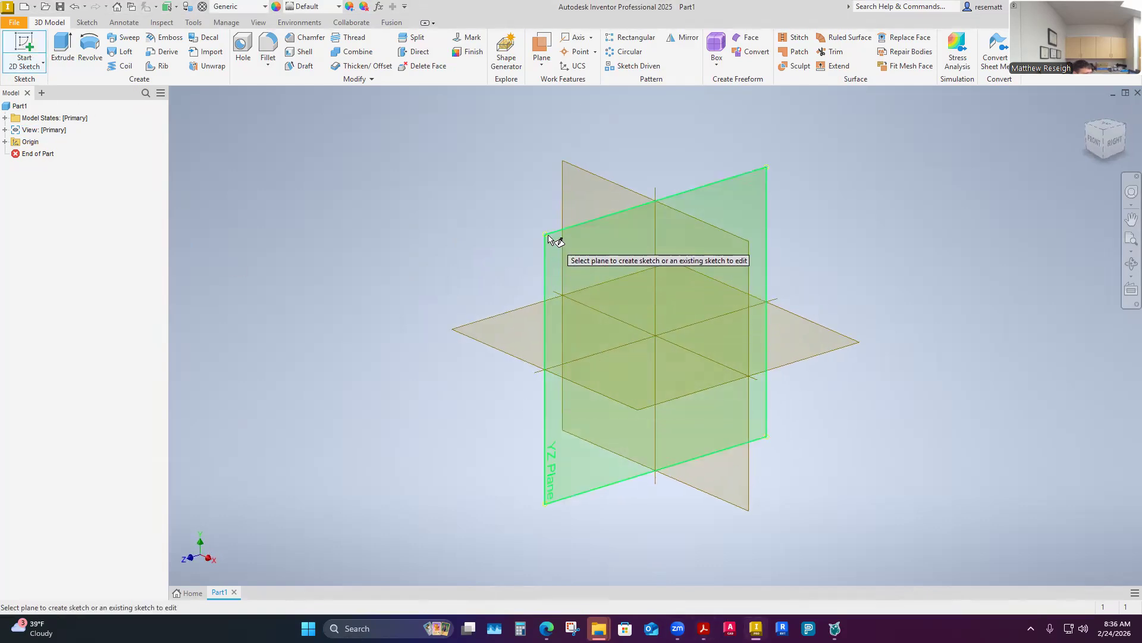
click(548, 236)
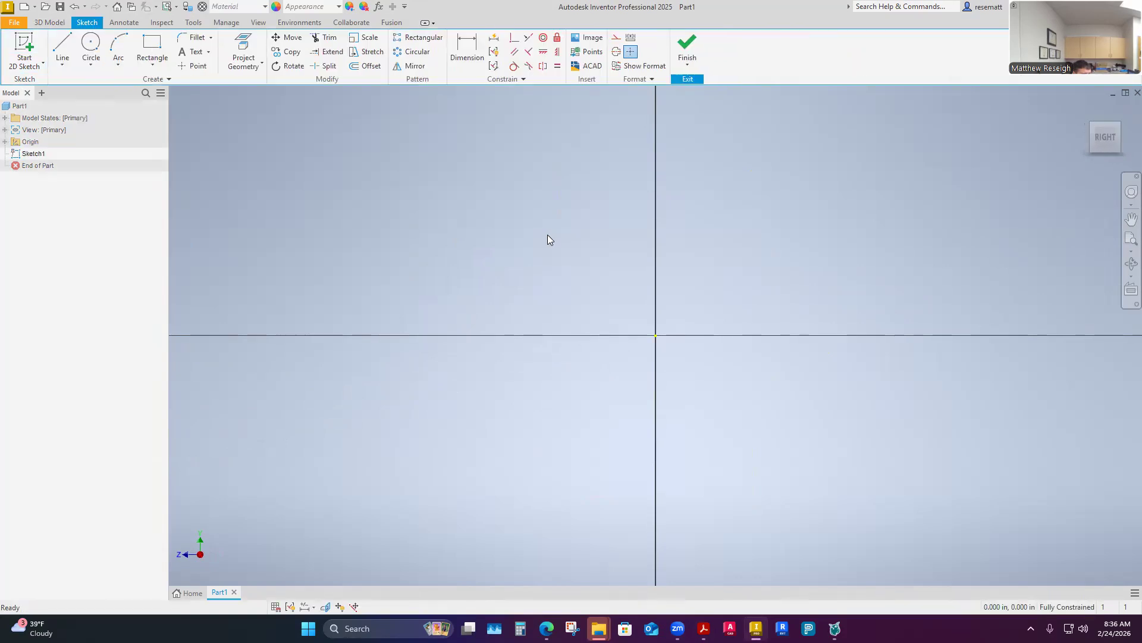
click(62, 47)
click(627, 176)
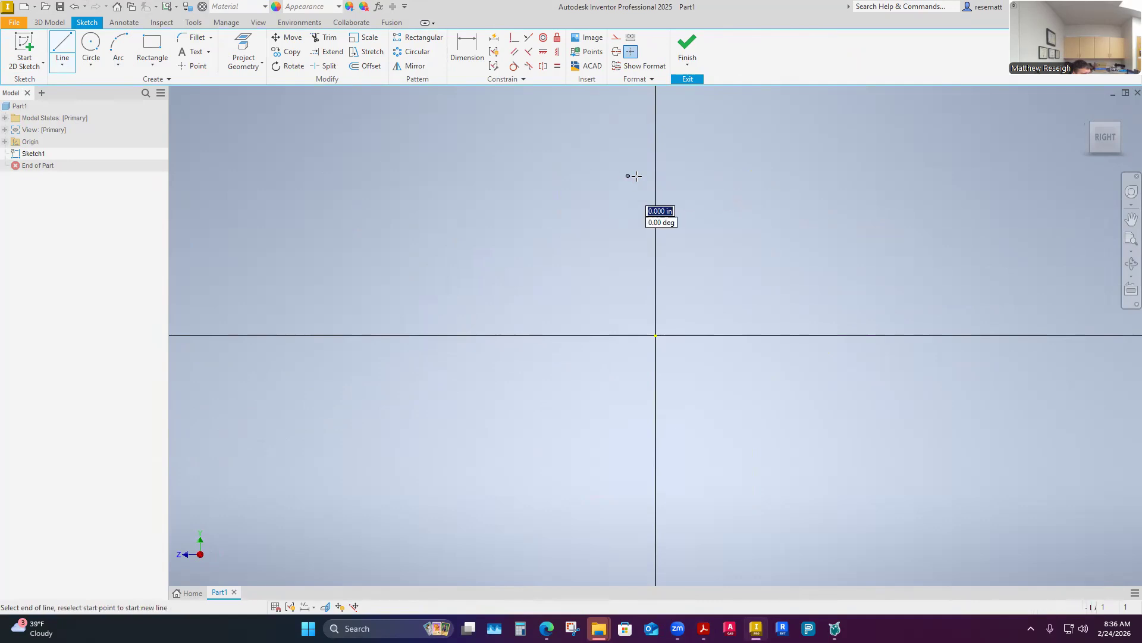
click(730, 176)
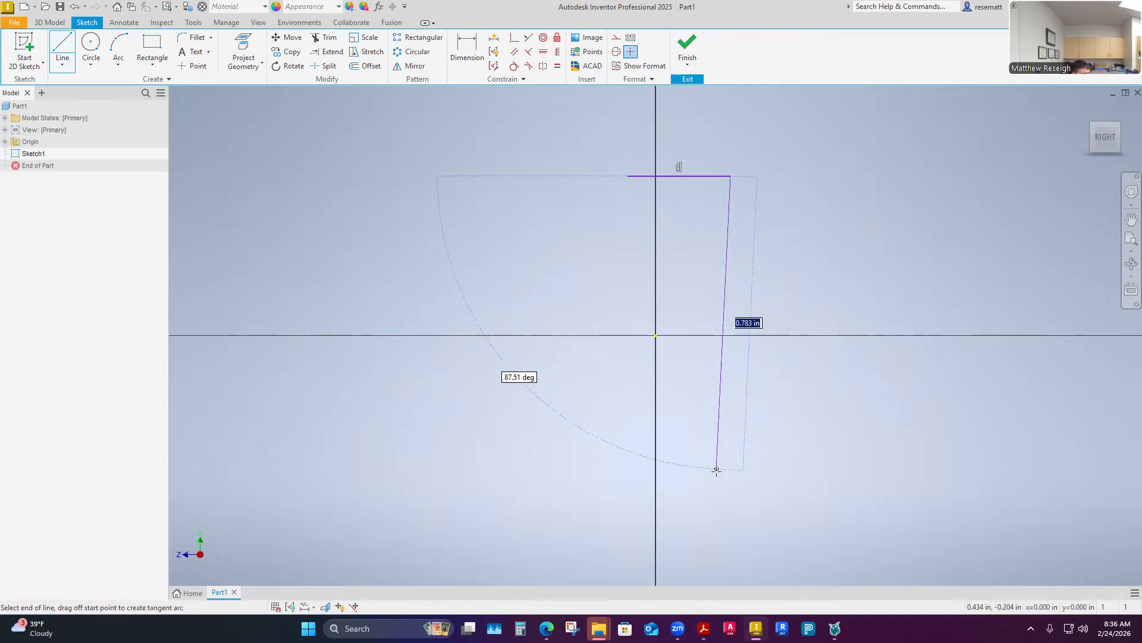
click(733, 526)
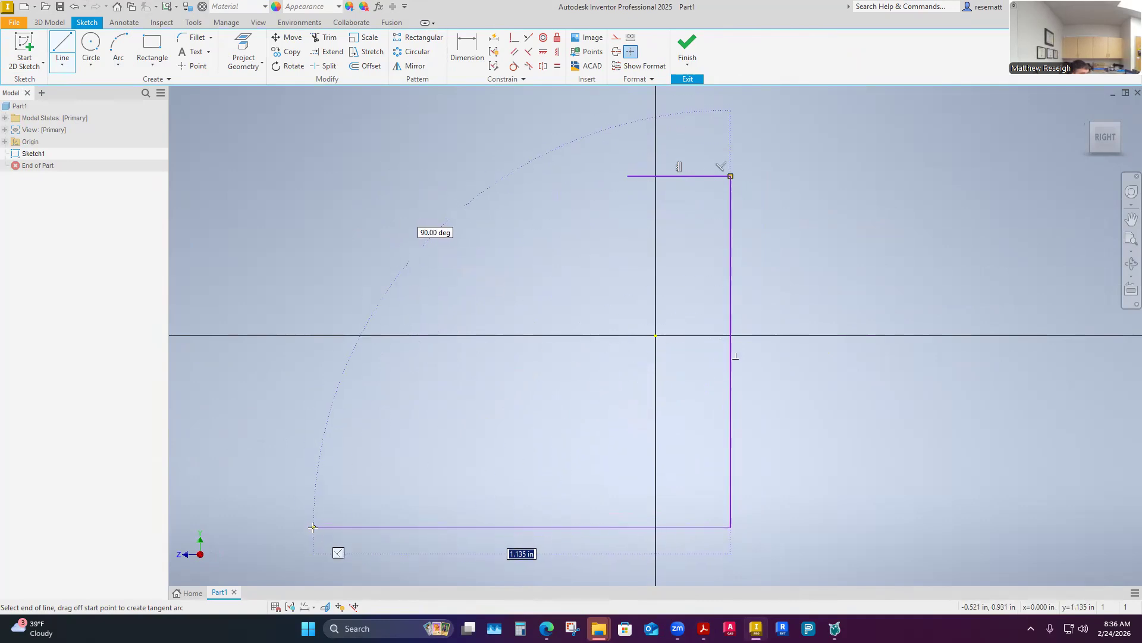
click(314, 527)
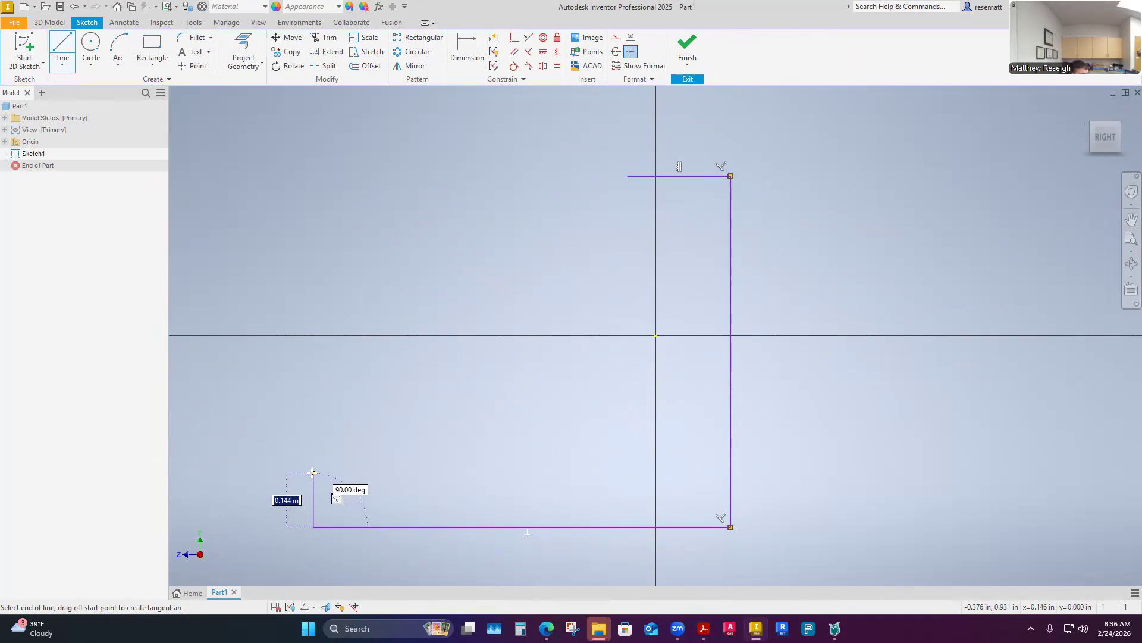
click(314, 466)
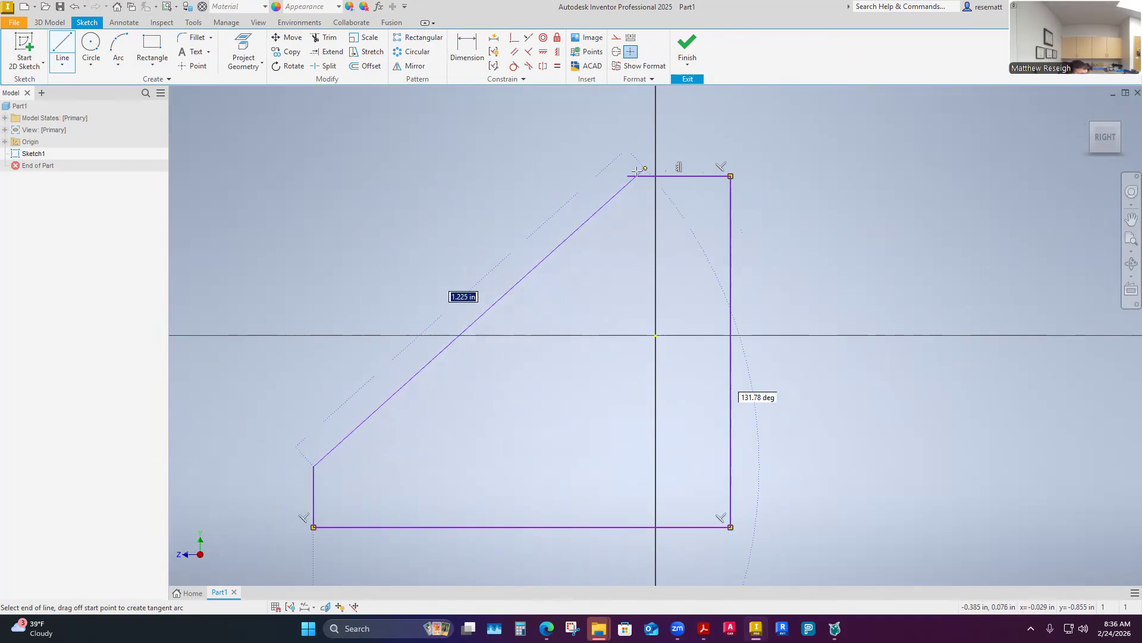
click(628, 467)
click(628, 178)
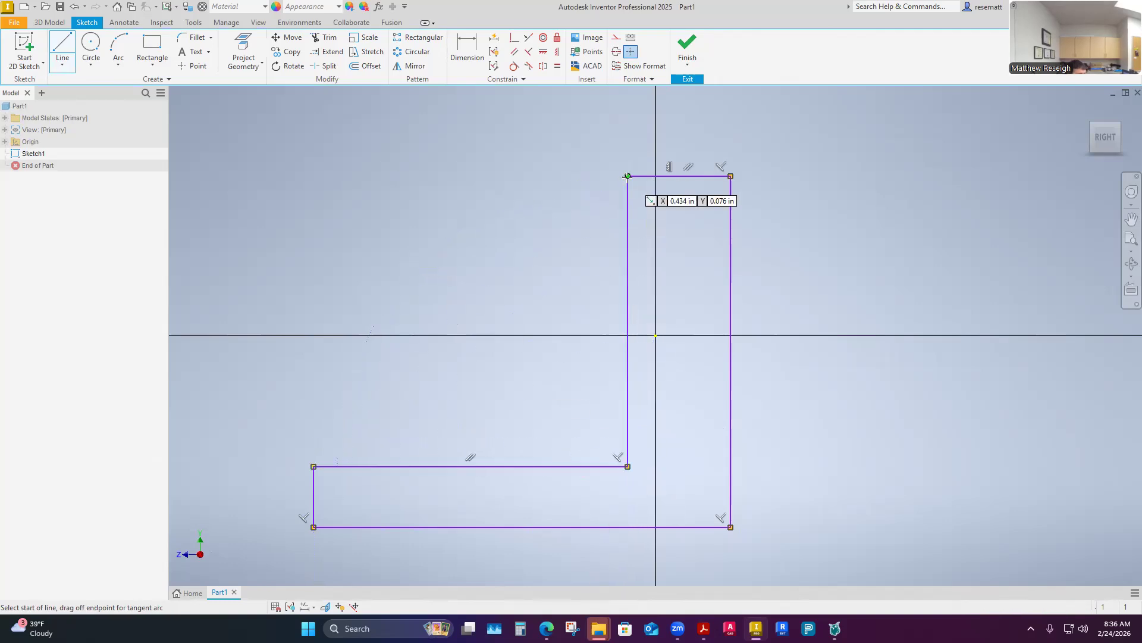
right_click(654, 189)
click(683, 183)
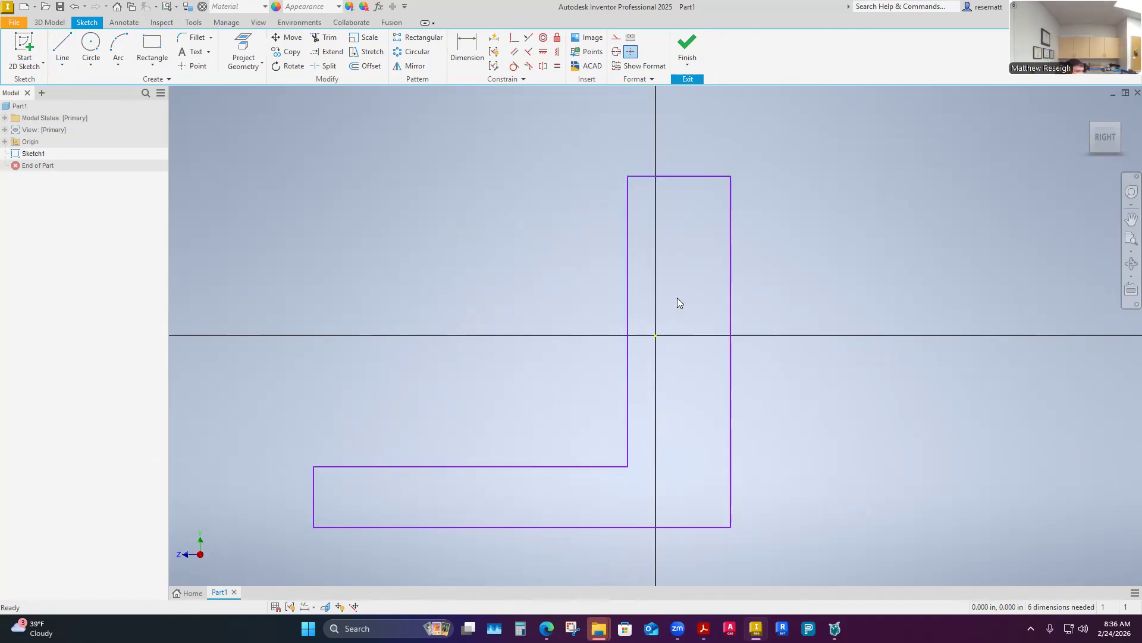
- Constrain the outer bottom corner of the L-shaped profile coincident with the sketch origin
scroll(611, 380, up, 2)
scroll(613, 383, down, 4)
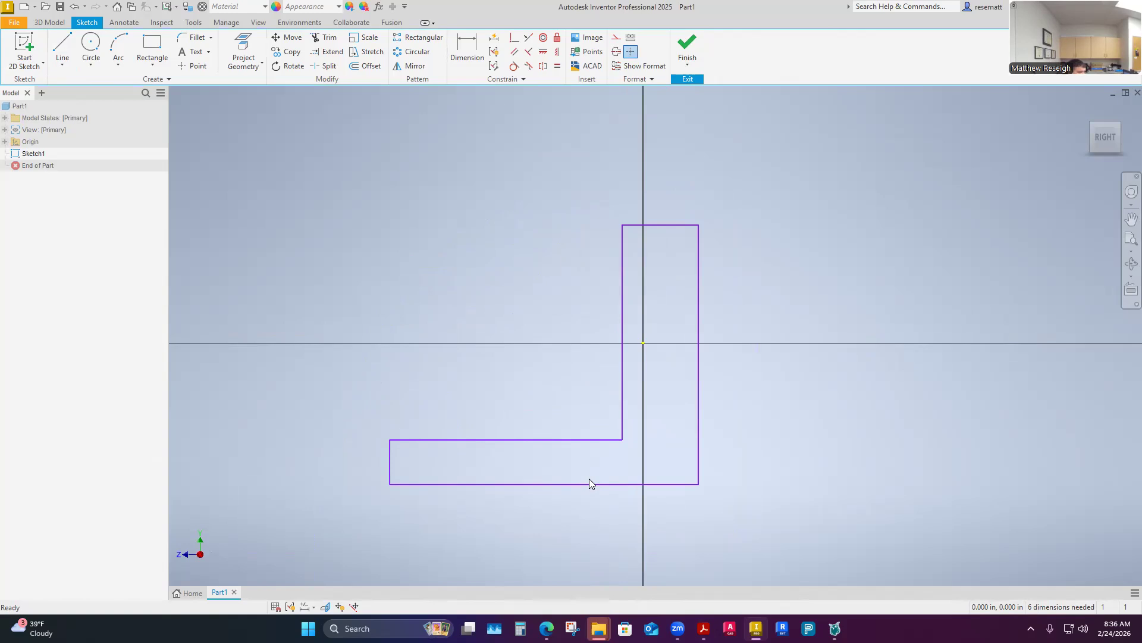
click(514, 41)
click(700, 483)
click(644, 344)
scroll(551, 516, down, 4)
scroll(549, 510, up, 3)
key(Escape)
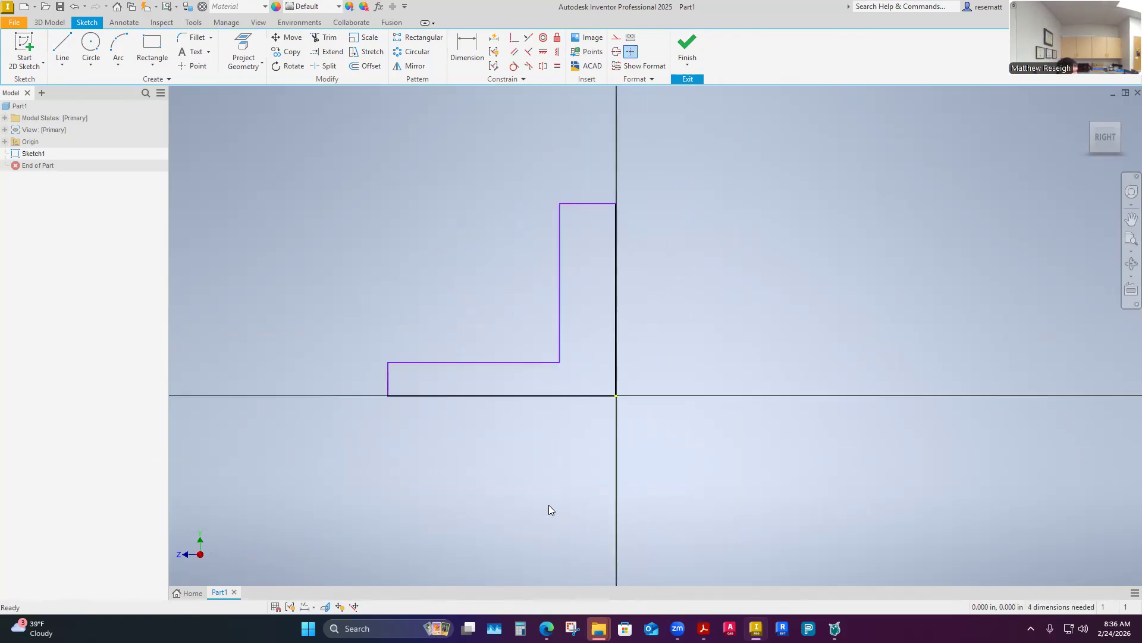
key(XF86AudioLowerVolume)
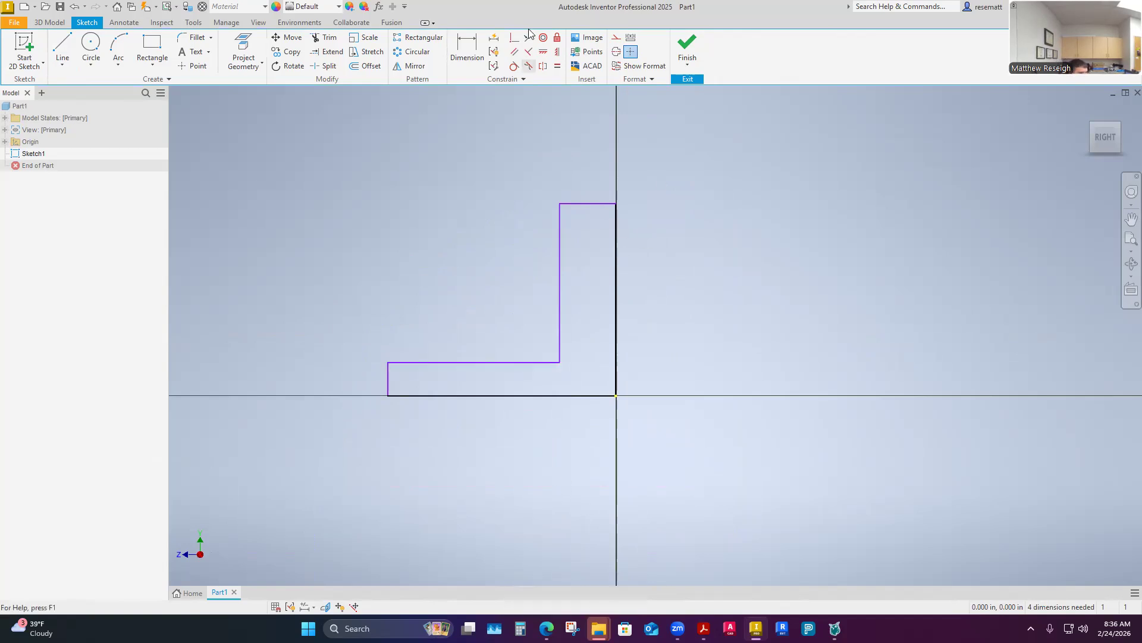
- Dimension the top edge of the profile's upright leg to 0.75 in
click(467, 50)
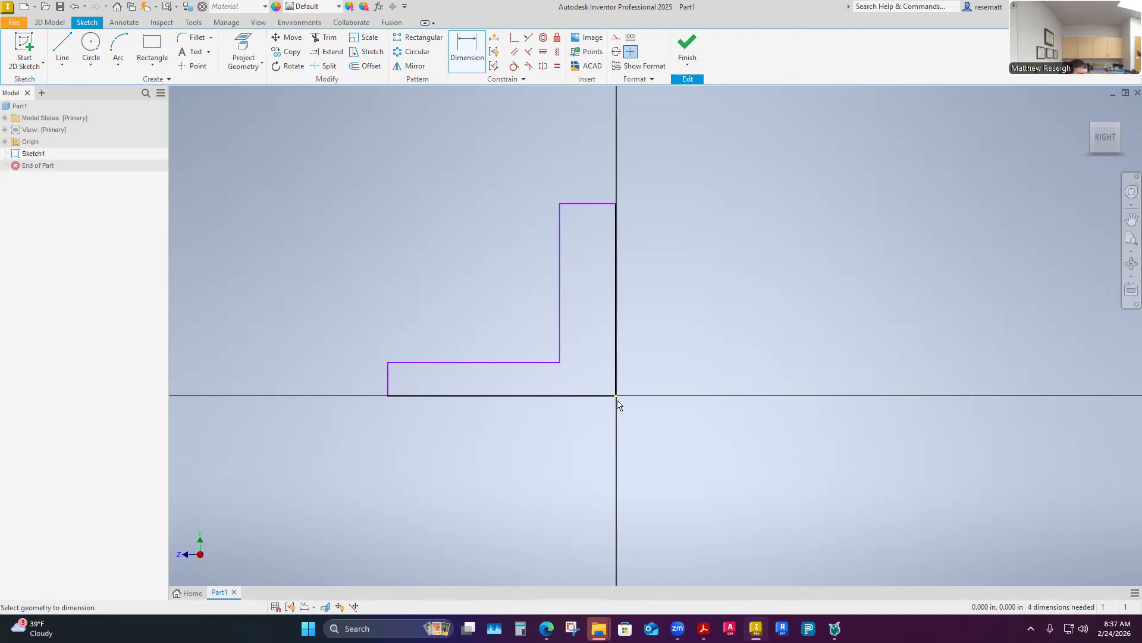
click(580, 215)
click(587, 180)
click(587, 178)
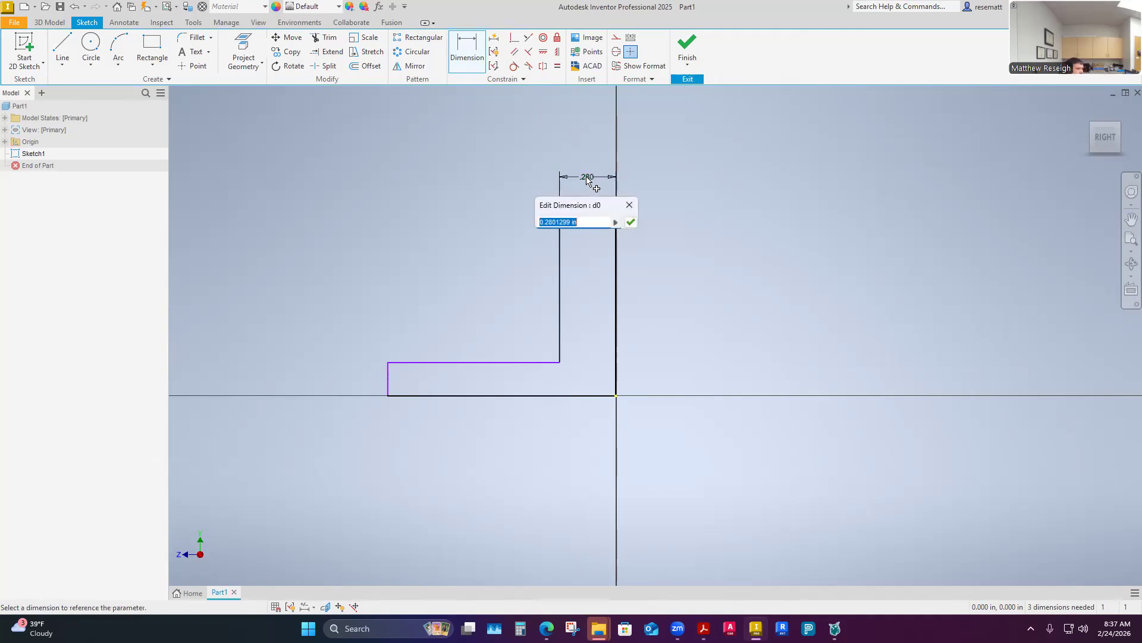
text(.75)
key(Return)
- Dimension the end edge of the profile's horizontal leg to a thickness of 0.75 in
scroll(565, 369, down, 5)
scroll(448, 359, up, 6)
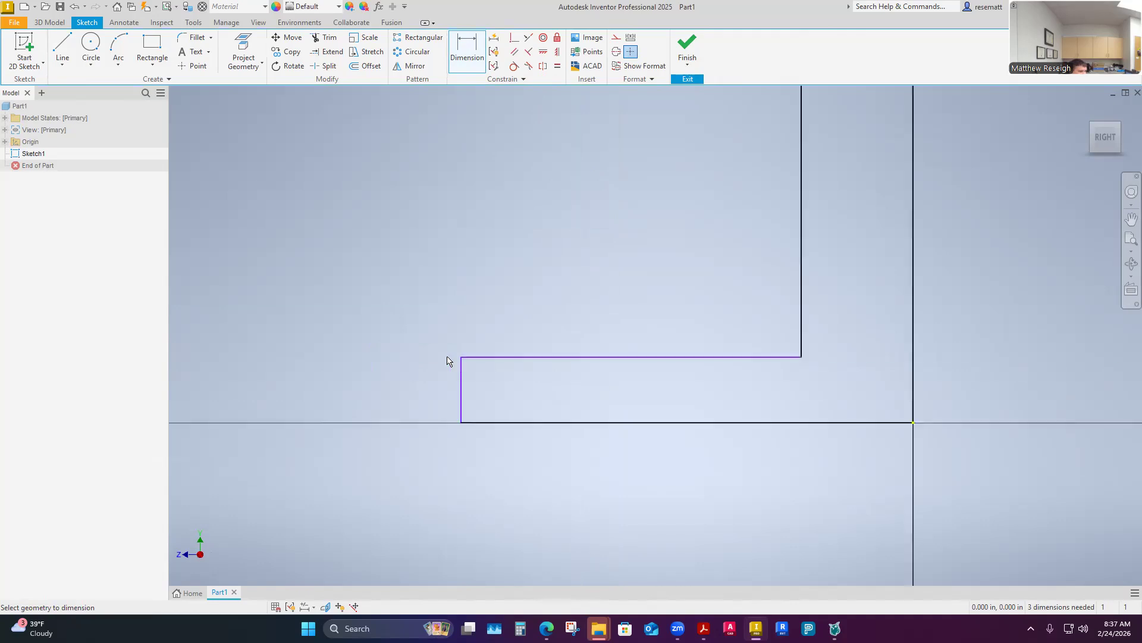
click(465, 396)
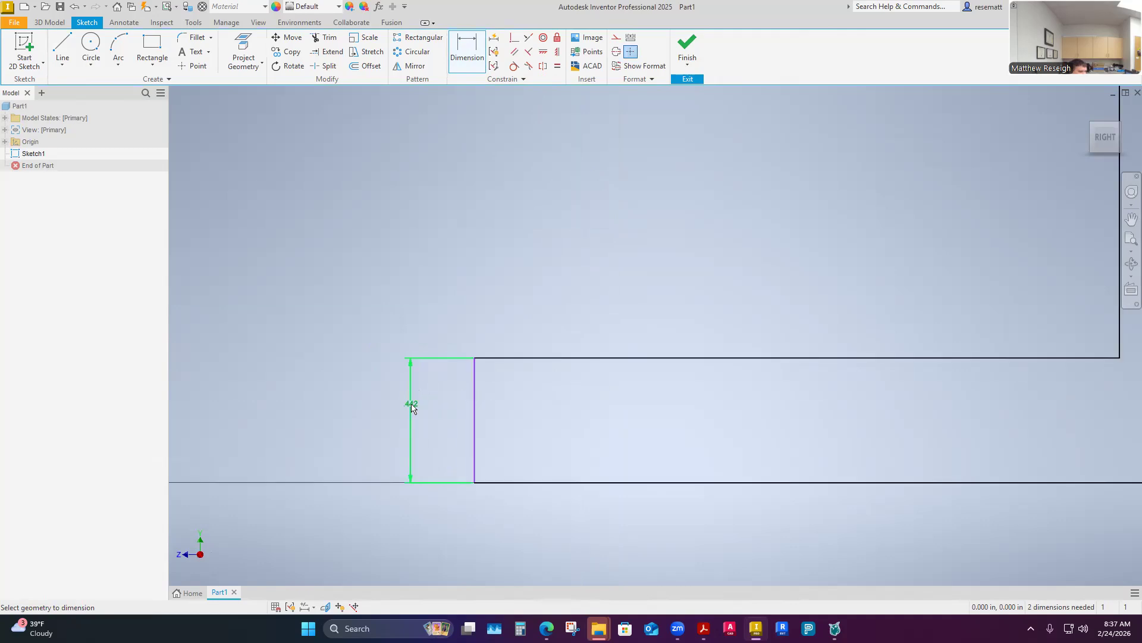
click(411, 406)
text(.75)
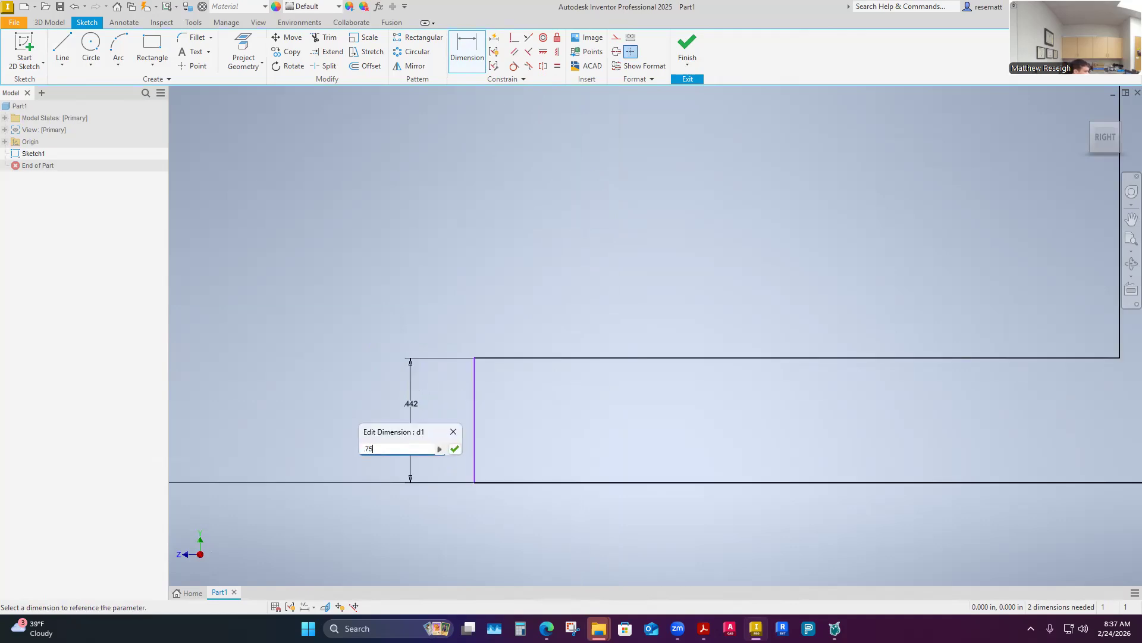
key(Return)
- Dimension the bottom edge of the L-shaped profile to 2.5 in
scroll(765, 466, down, 4)
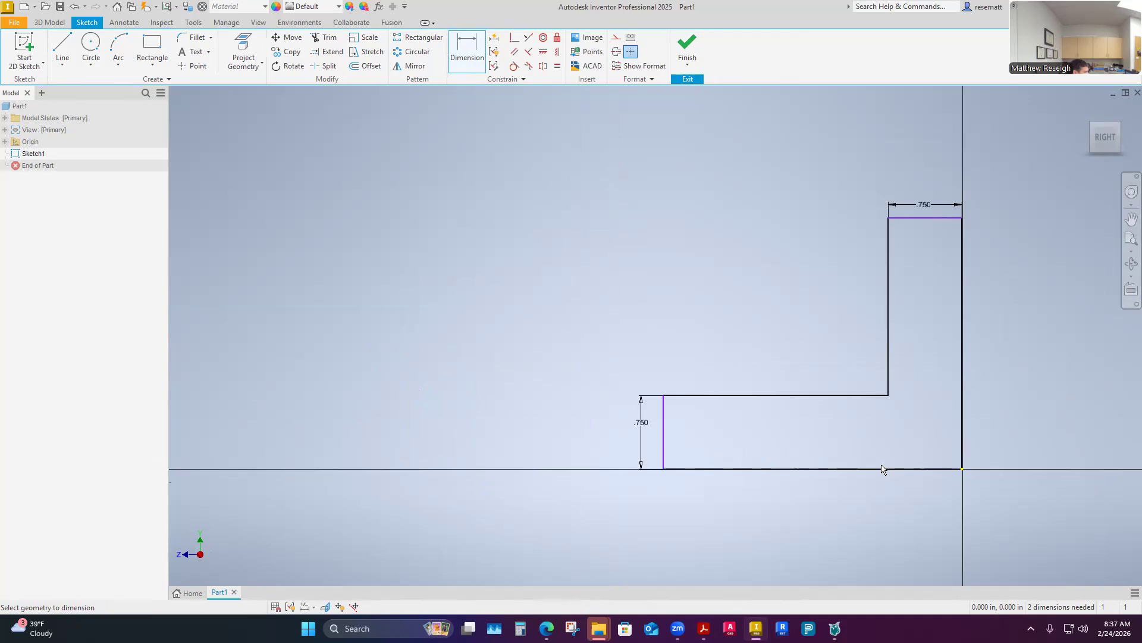
click(875, 469)
click(869, 516)
click(870, 516)
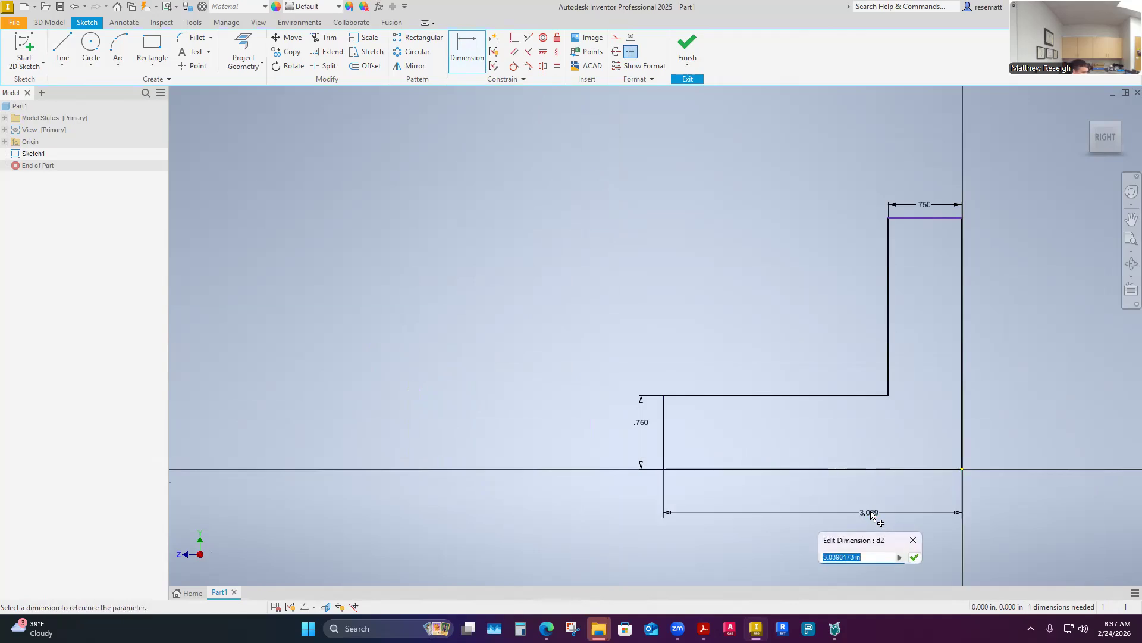
text(2.5)
key(Return)
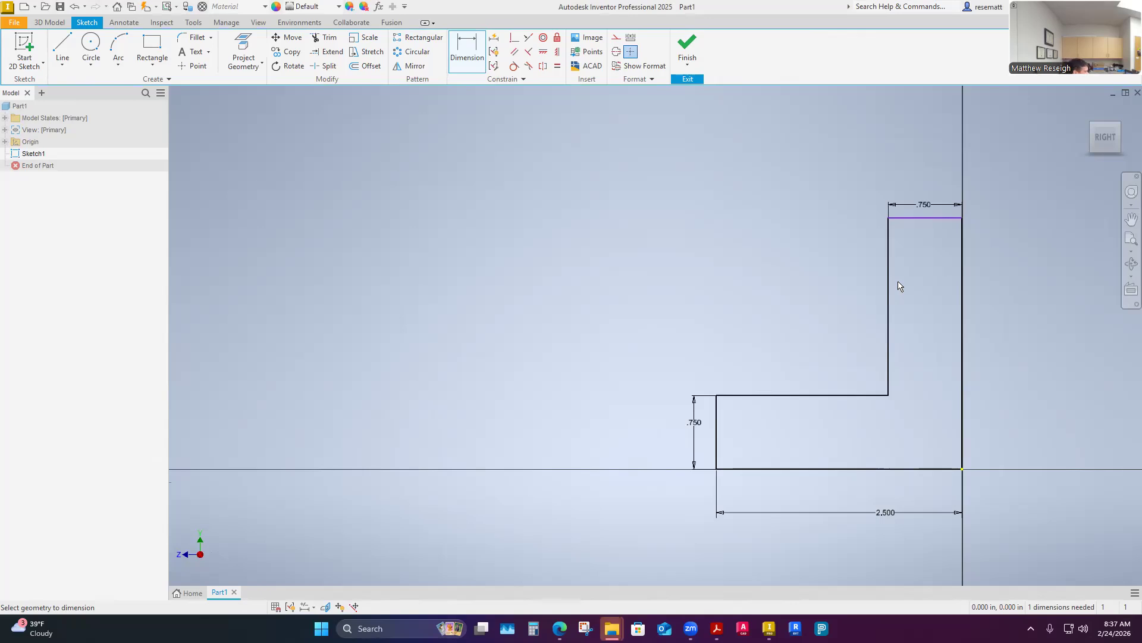
- Dimension the overall height of the profile, from its bottom edge to its top edge, to 2.75 in
click(938, 222)
click(936, 470)
click(1013, 390)
text(2.75)
key(Return)
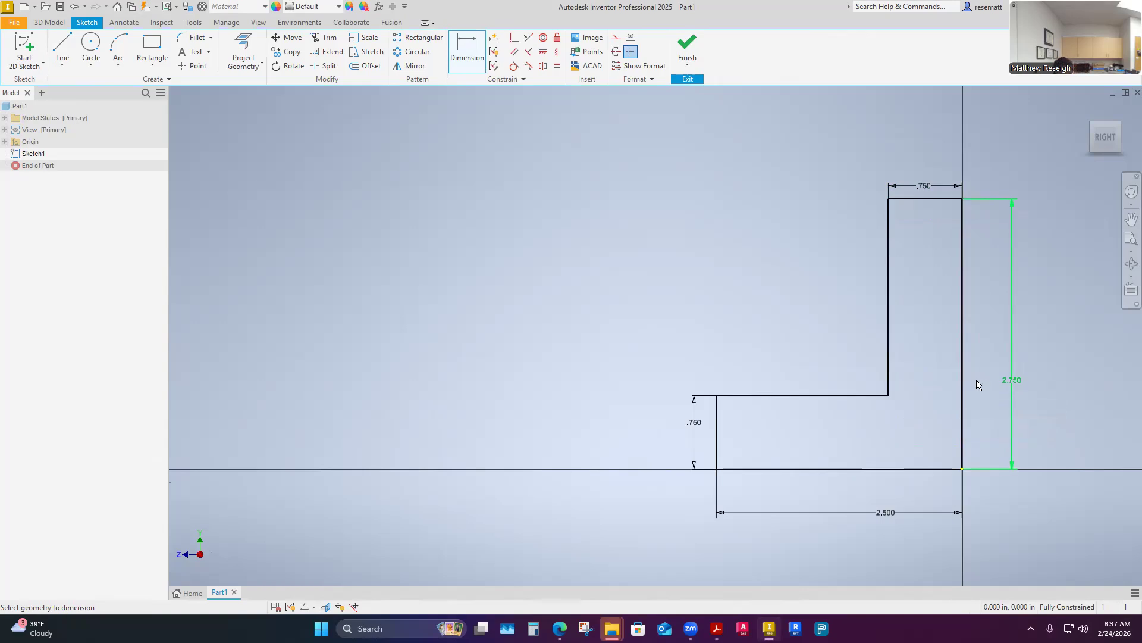
- Finish the sketch and extrude the L-shaped profile symmetrically to a total distance of 4.25 in
mouse_move(817, 263)
shift+middle_down()
mouse_move(816, 273)
mouse_move(782, 270)
mouse_move(800, 261)
shift+middle_up()
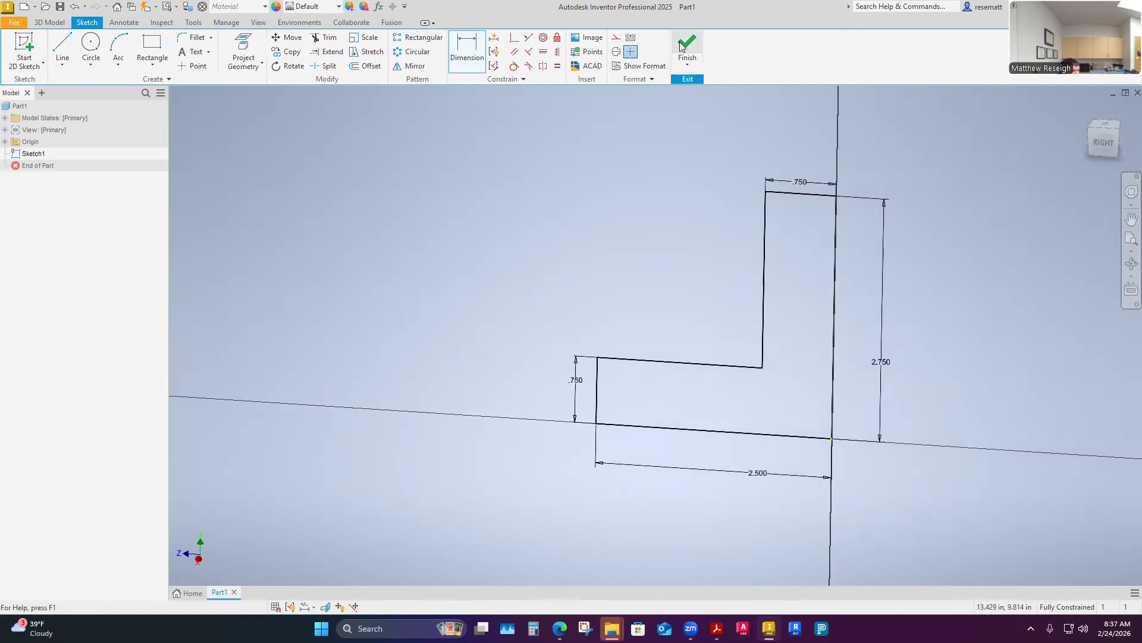
click(685, 47)
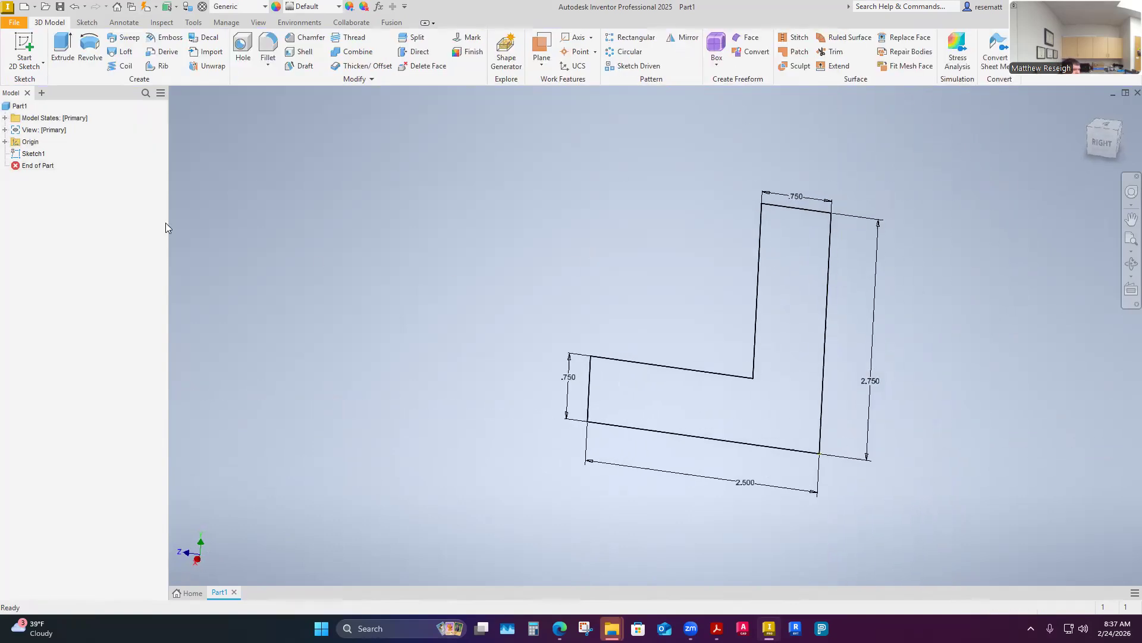
click(63, 50)
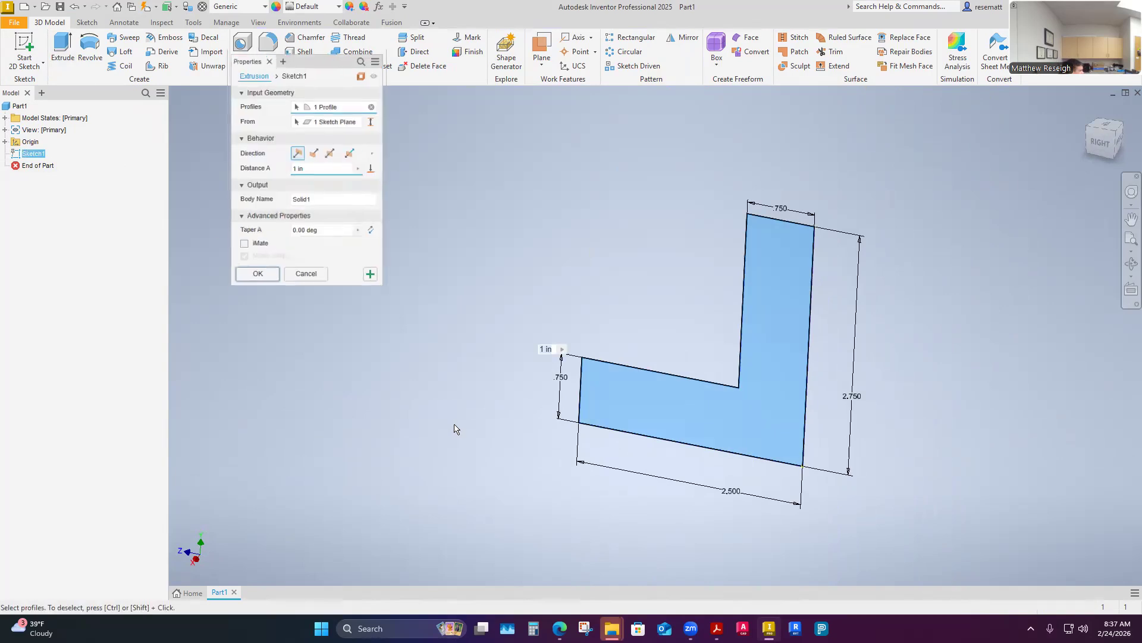
shift+middle_drag(454, 424, 445, 331)
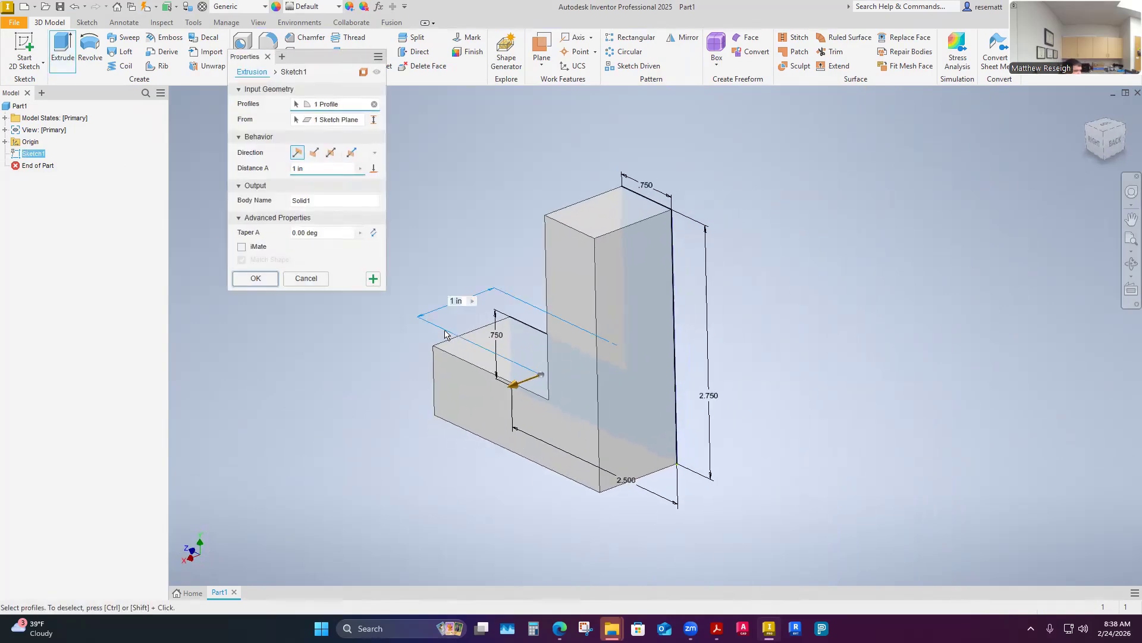
click(331, 152)
text(4.25)
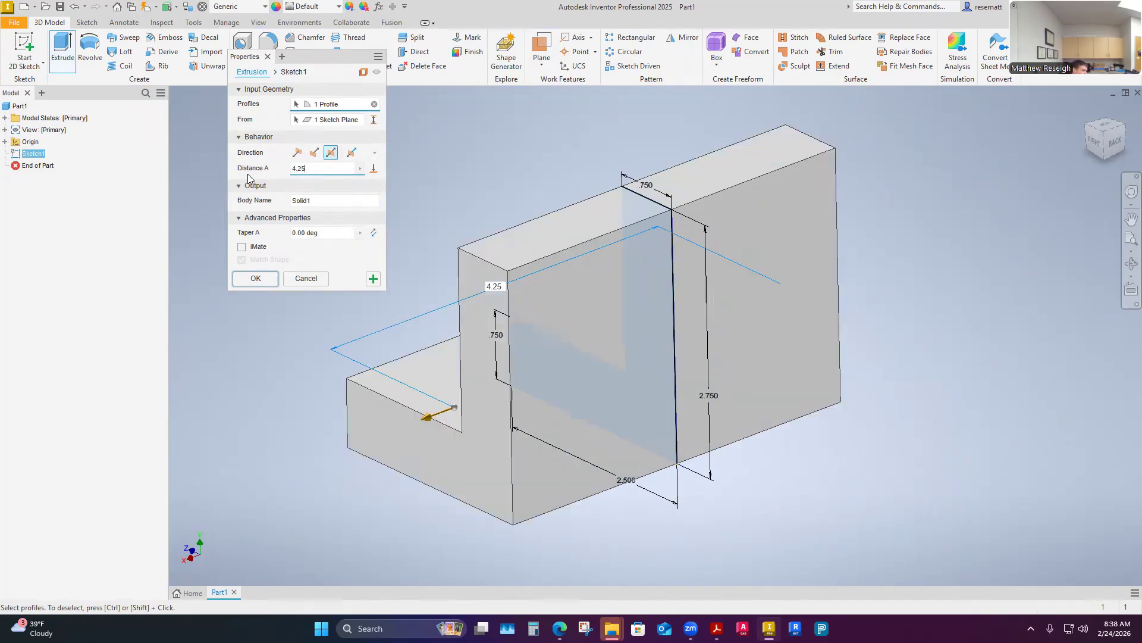
key(Return)
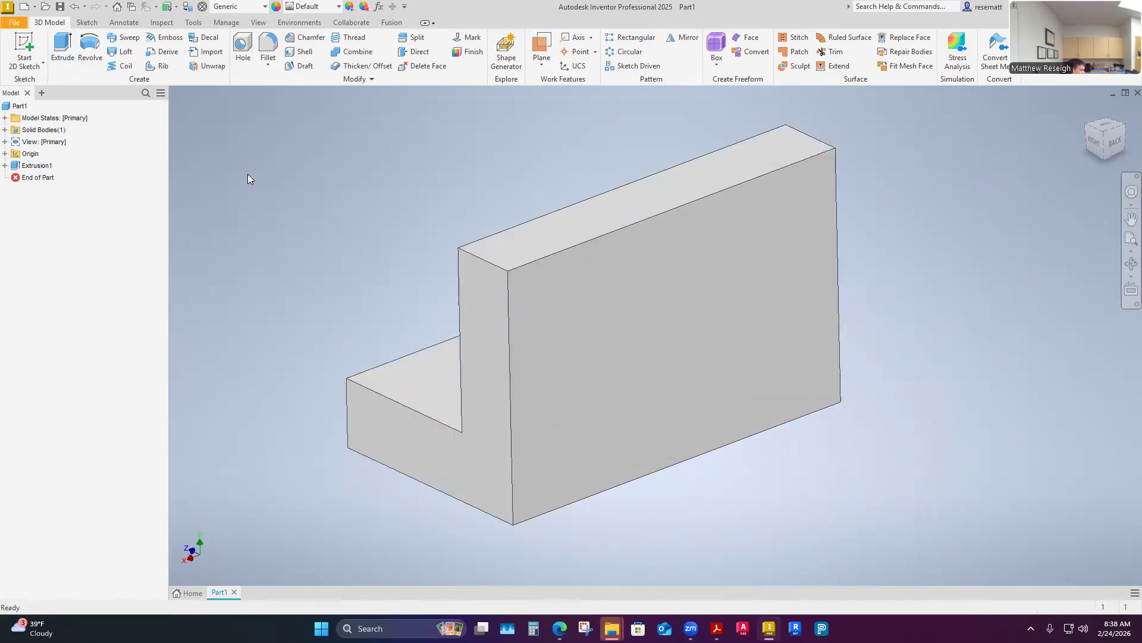
- Start a new sketch on the YZ origin plane that runs through the middle of the L-shaped body
shift+middle_drag(247, 173, 391, 458)
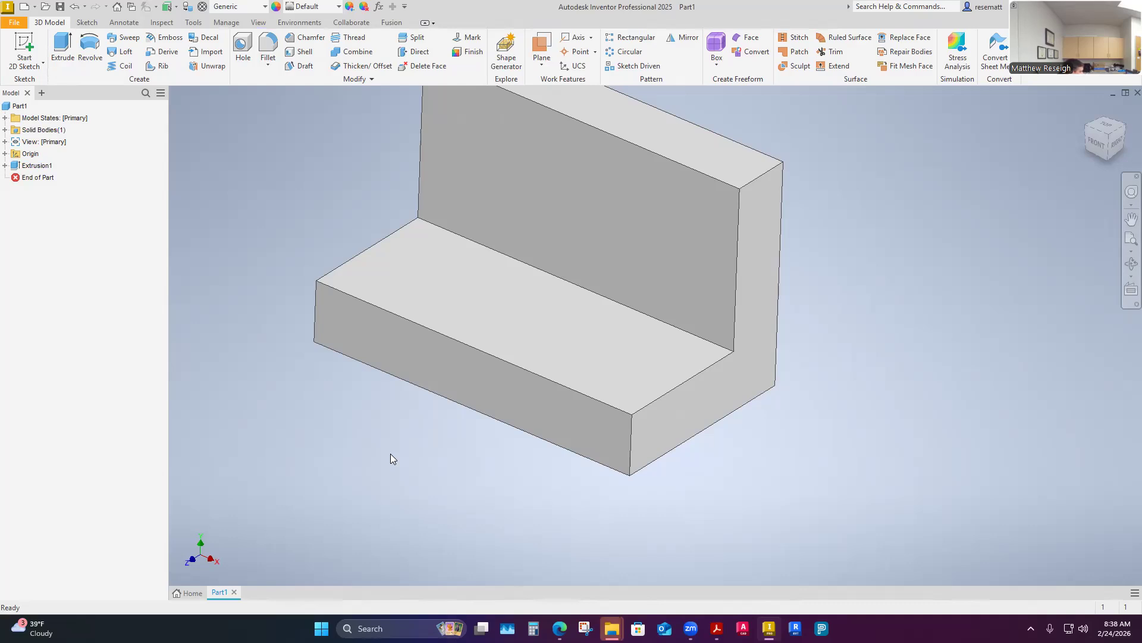
key(F6)
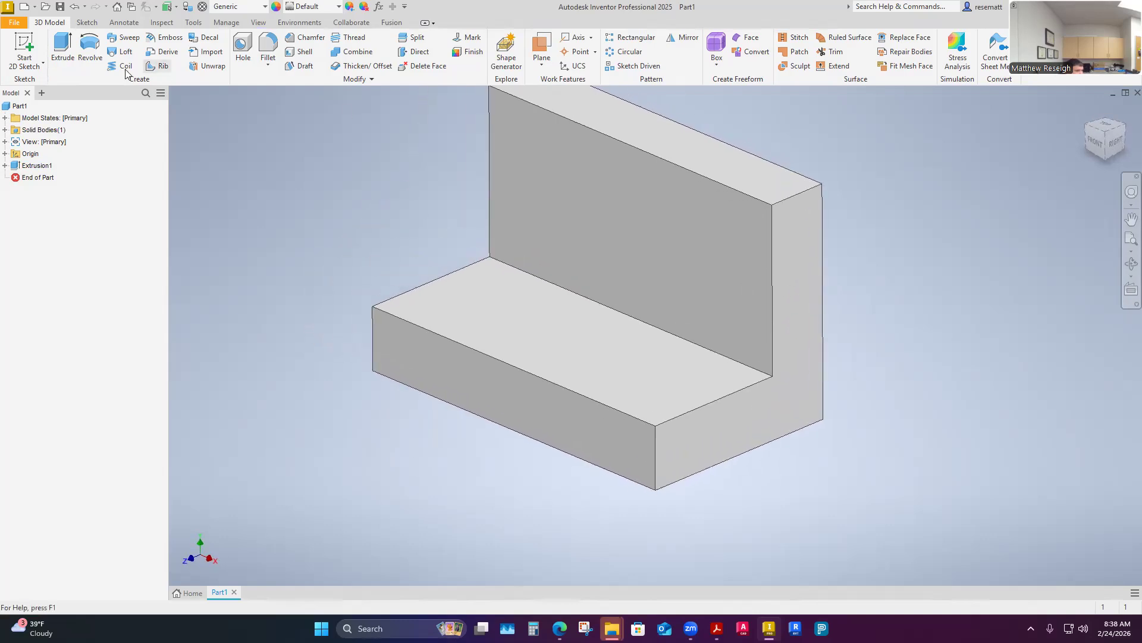
click(5, 154)
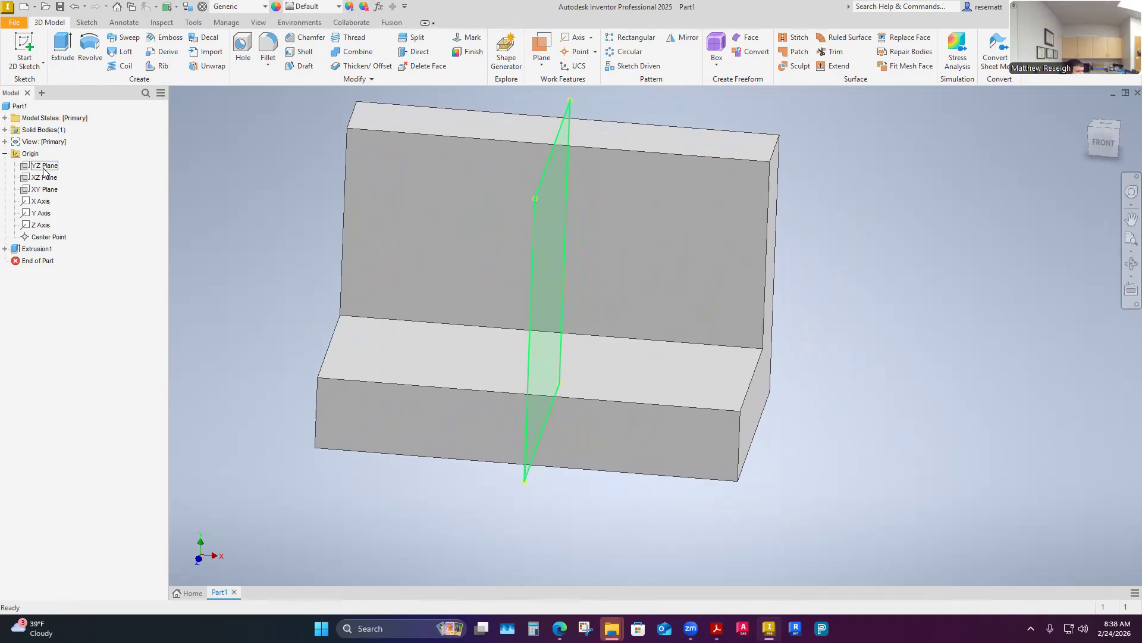
click(25, 48)
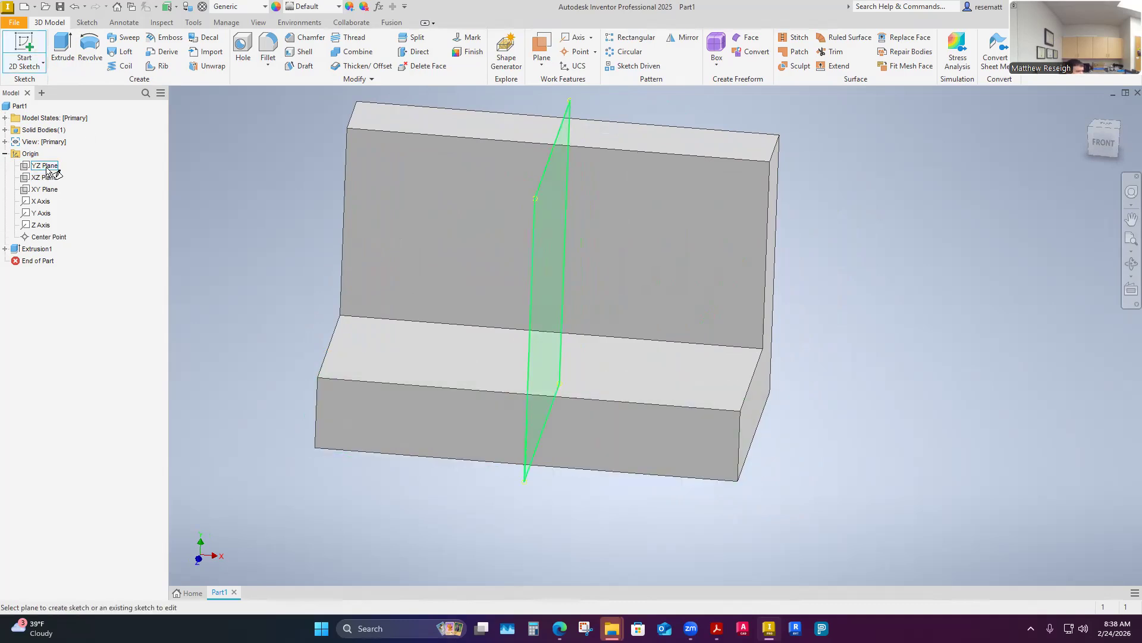
click(46, 167)
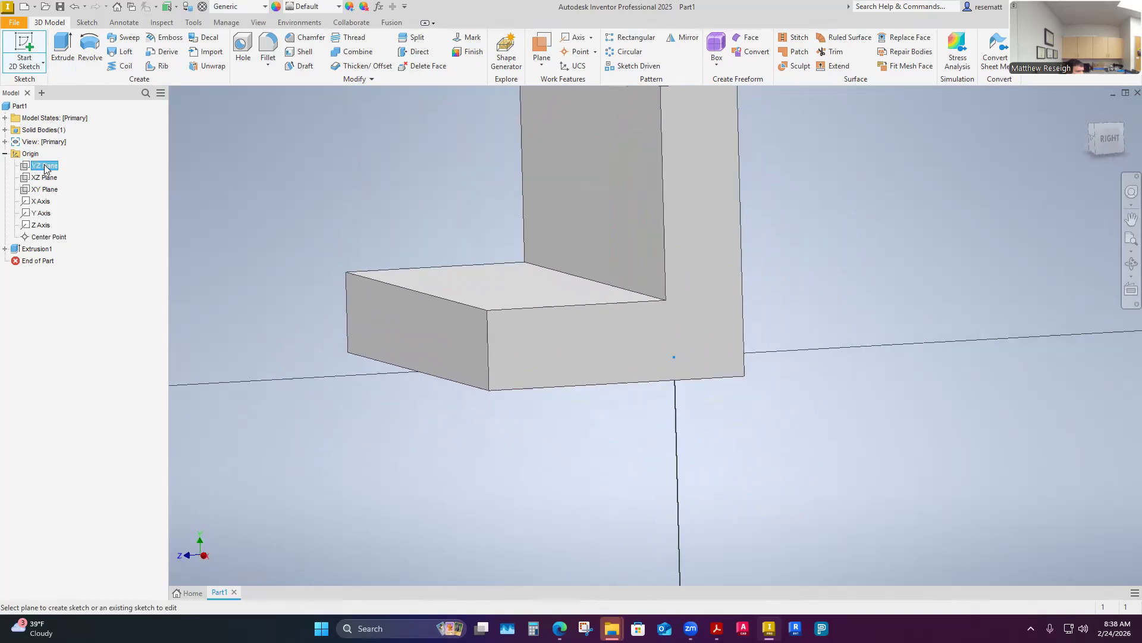
right_click(45, 166)
shift+middle_drag(392, 362, 458, 411)
shift+middle_drag(506, 342, 436, 324)
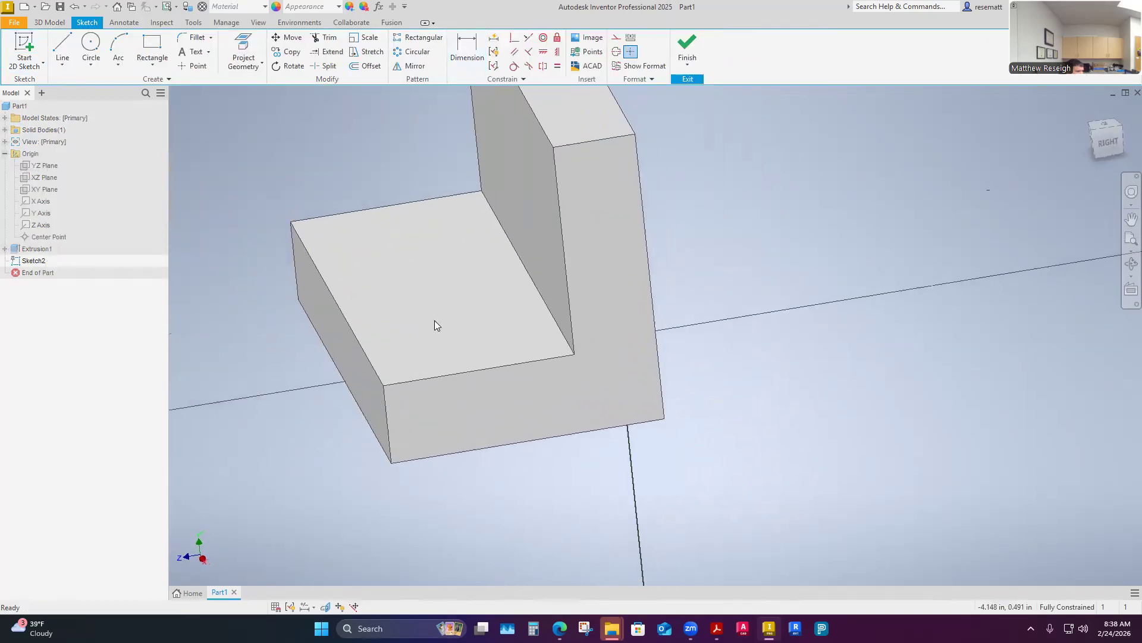
- Project the top face of the horizontal leg and the inner face of the vertical leg into the sketch as edge lines
click(458, 374)
shift+middle_drag(532, 282, 546, 279)
click(567, 273)
shift+middle_drag(527, 369, 395, 458)
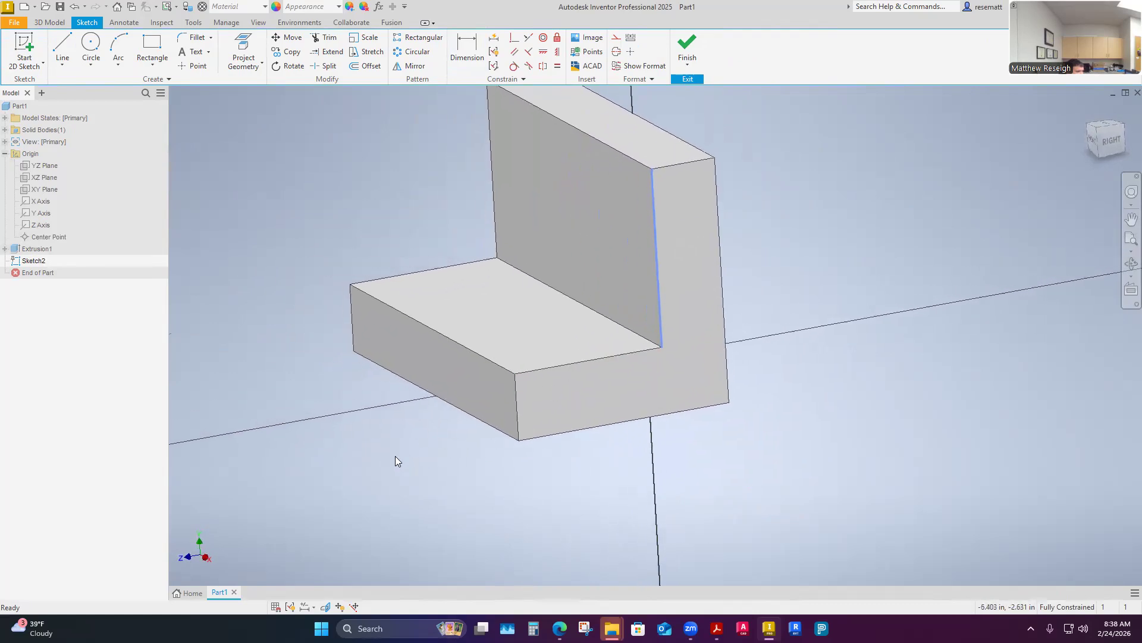
click(396, 456)
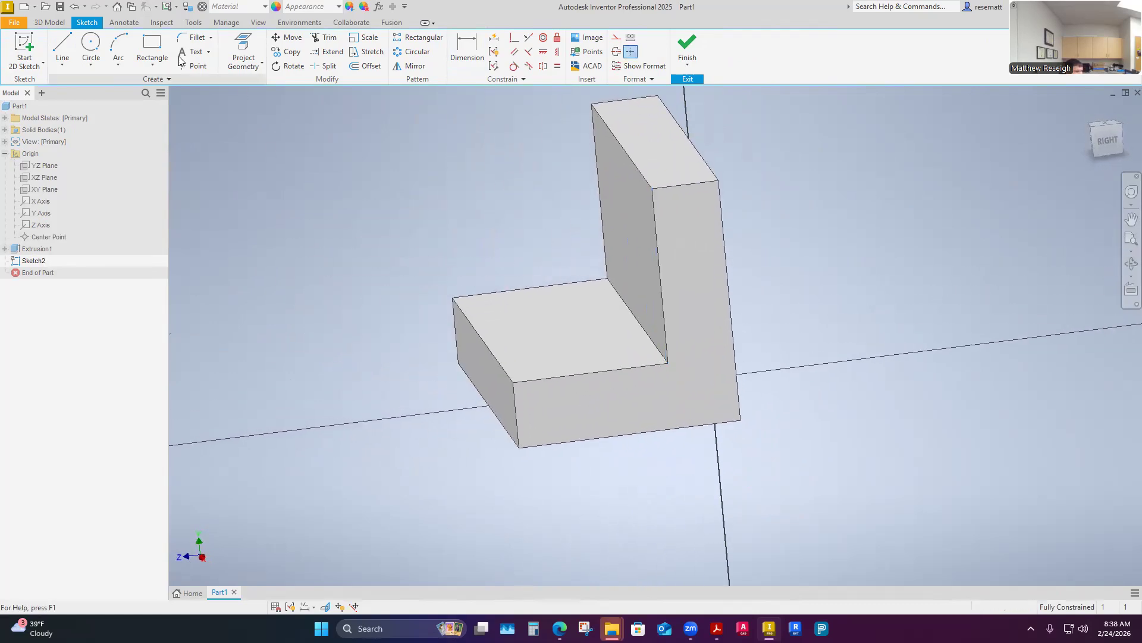
click(241, 67)
click(266, 89)
shift+middle_drag(571, 327, 701, 306)
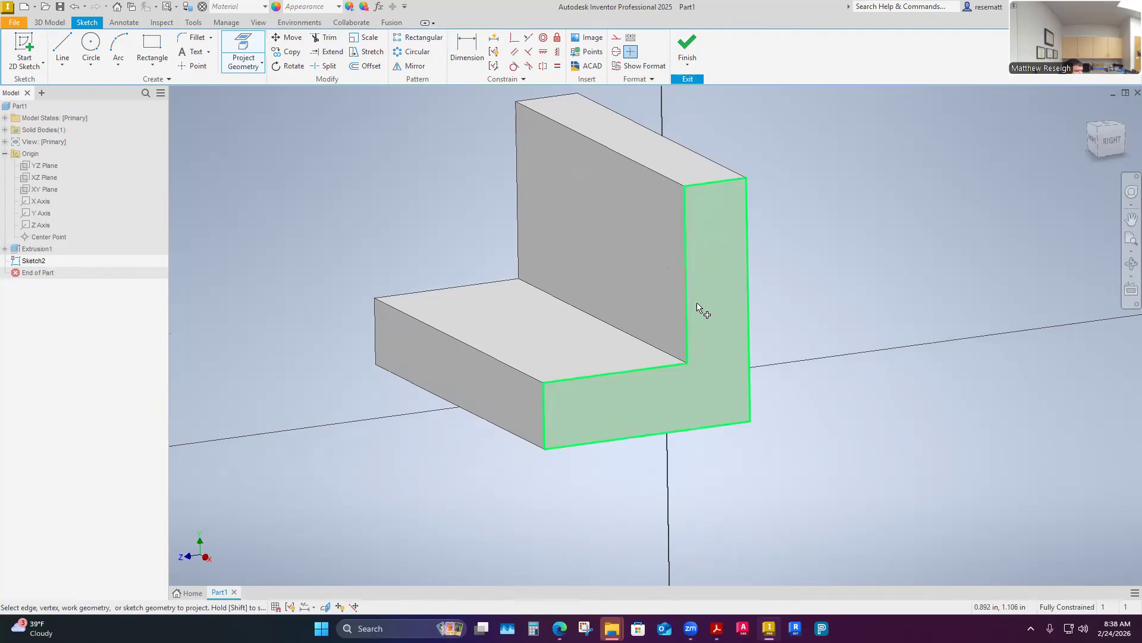
click(694, 319)
click(604, 375)
right_click(402, 465)
click(454, 465)
shift+middle_drag(455, 463, 327, 453)
- Draw a diagonal line from the front end of the projected horizontal edge to the top end of the projected vertical edge
click(63, 47)
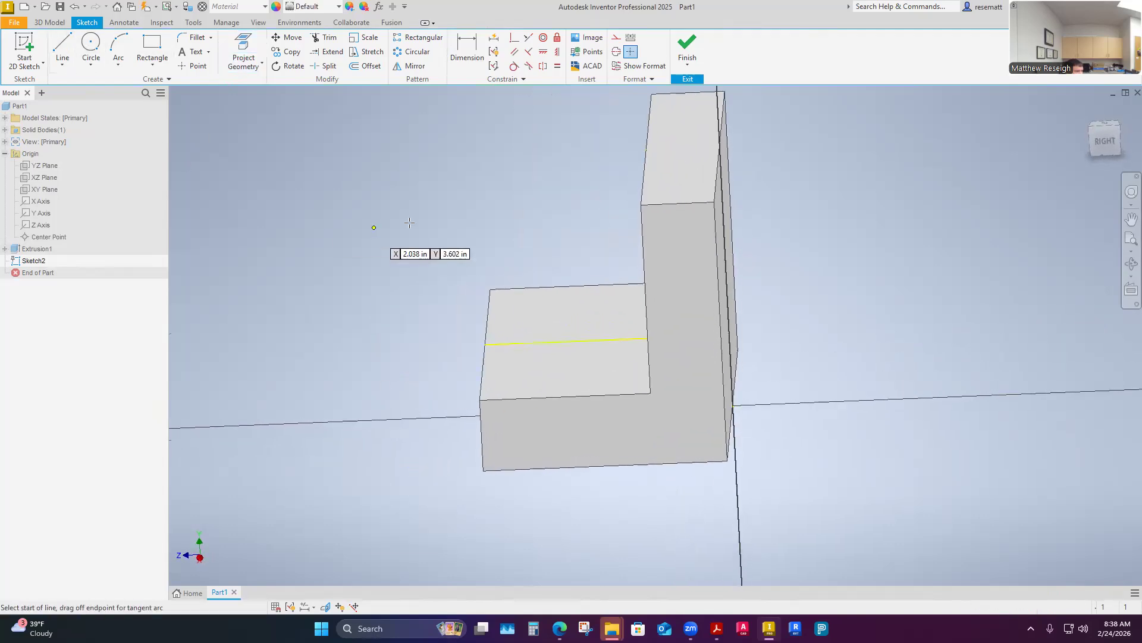
shift+middle_drag(446, 256, 383, 314)
click(372, 340)
shift+middle_drag(497, 202, 553, 178)
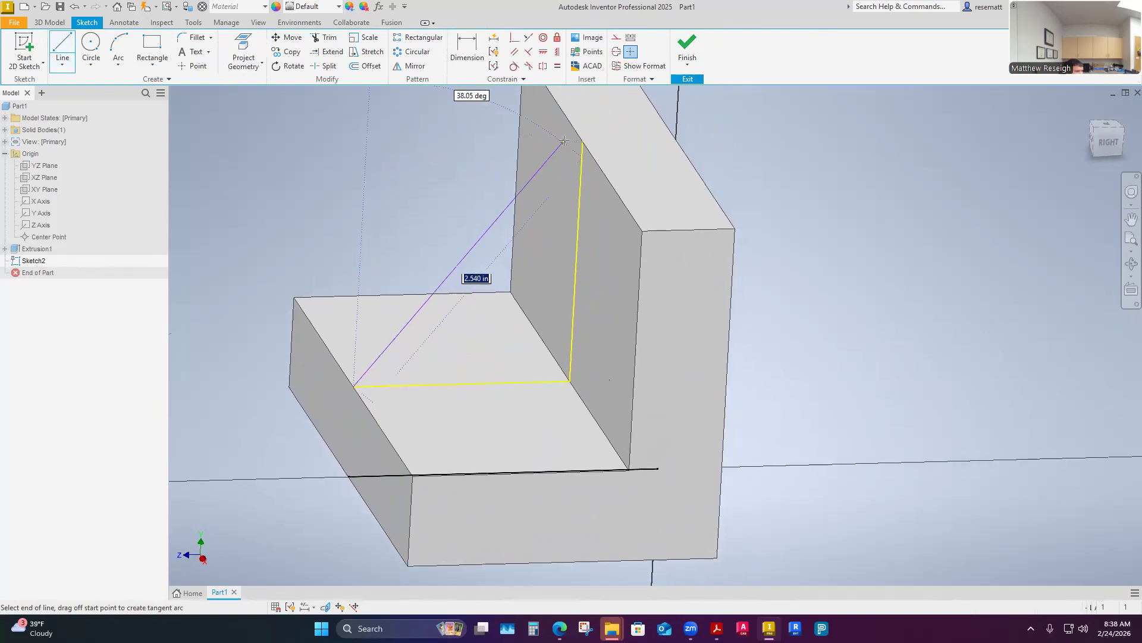
click(583, 142)
right_click(583, 142)
click(616, 144)
shift+middle_drag(613, 156, 454, 387)
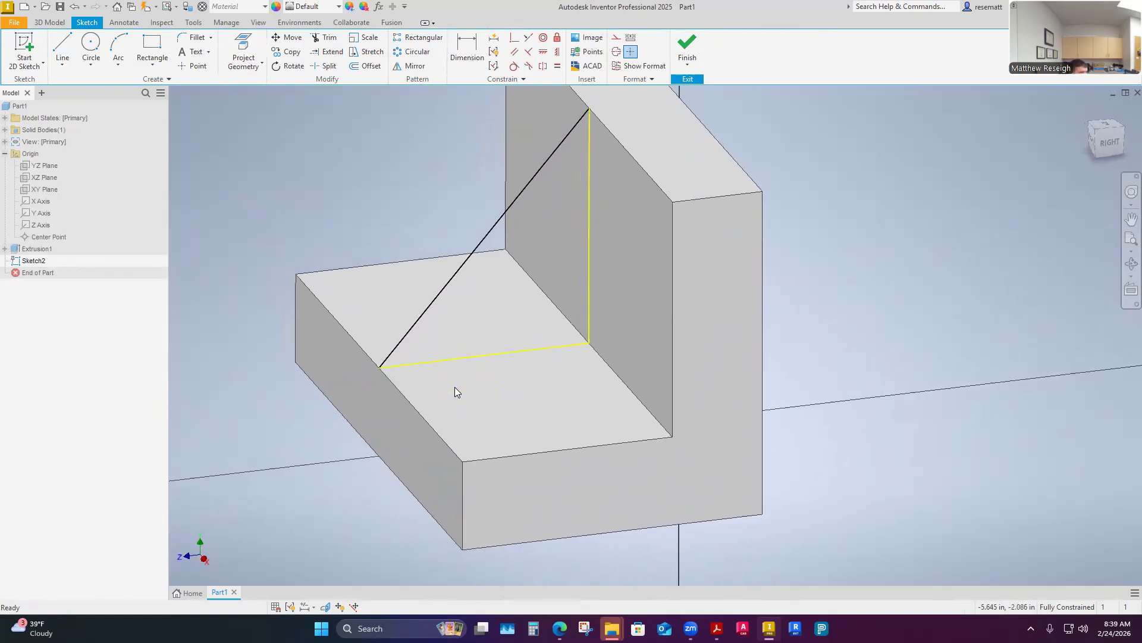
- Finish the sketch and extrude the triangular rib profile symmetrically to a total distance of 0.75 in, joined to the body
click(687, 47)
key(e)
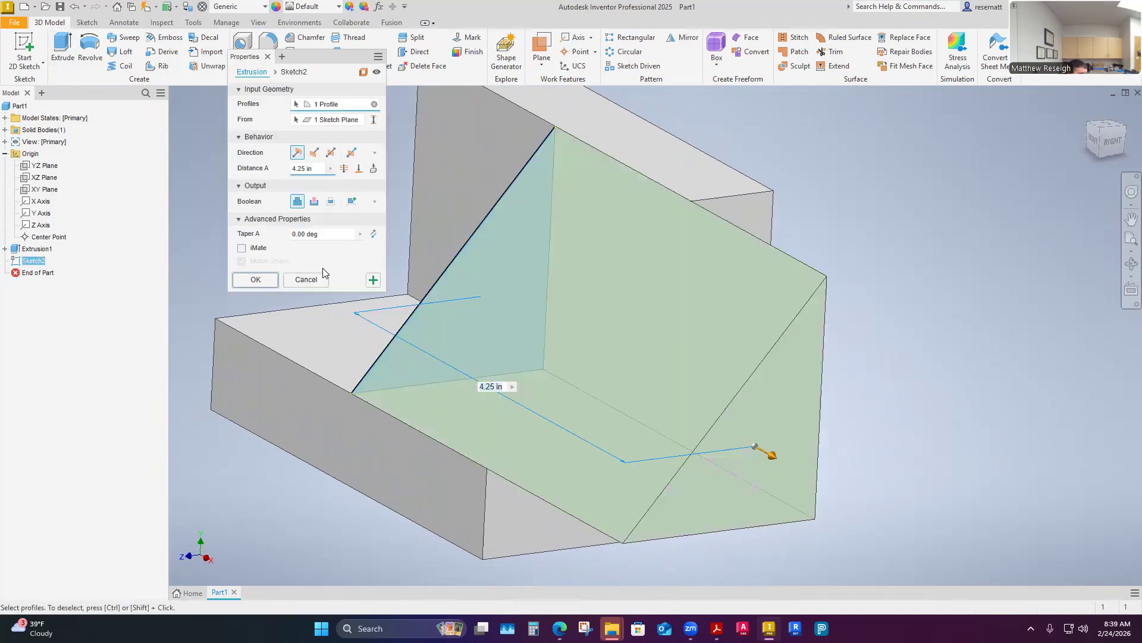
click(330, 155)
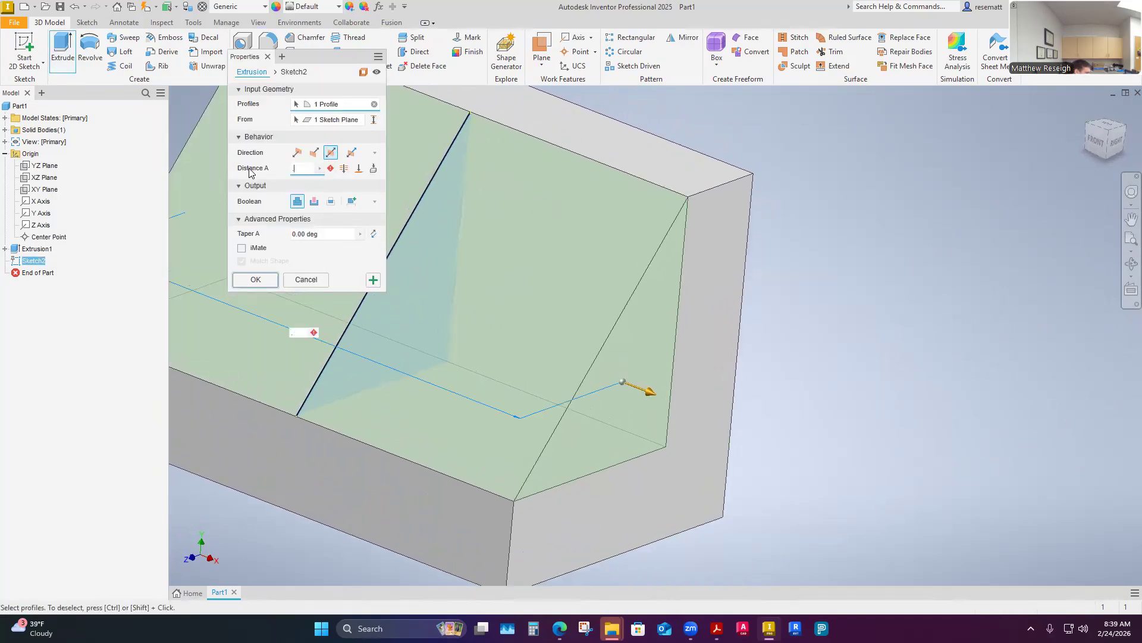
key(Return)
scroll(249, 168, down, 2)
middle_drag(249, 168, 409, 207)
scroll(441, 238, down, 2)
shift+middle_drag(452, 416, 477, 457)
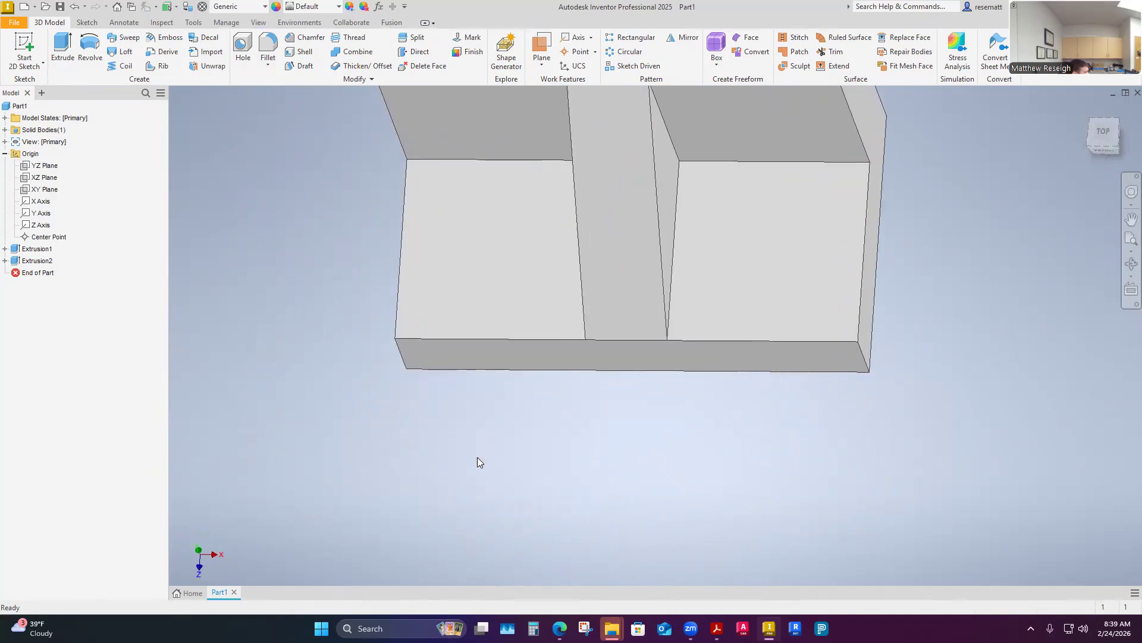
- Measure the rib's thickness between its two triangular side faces
shift+middle_drag(514, 400, 521, 240)
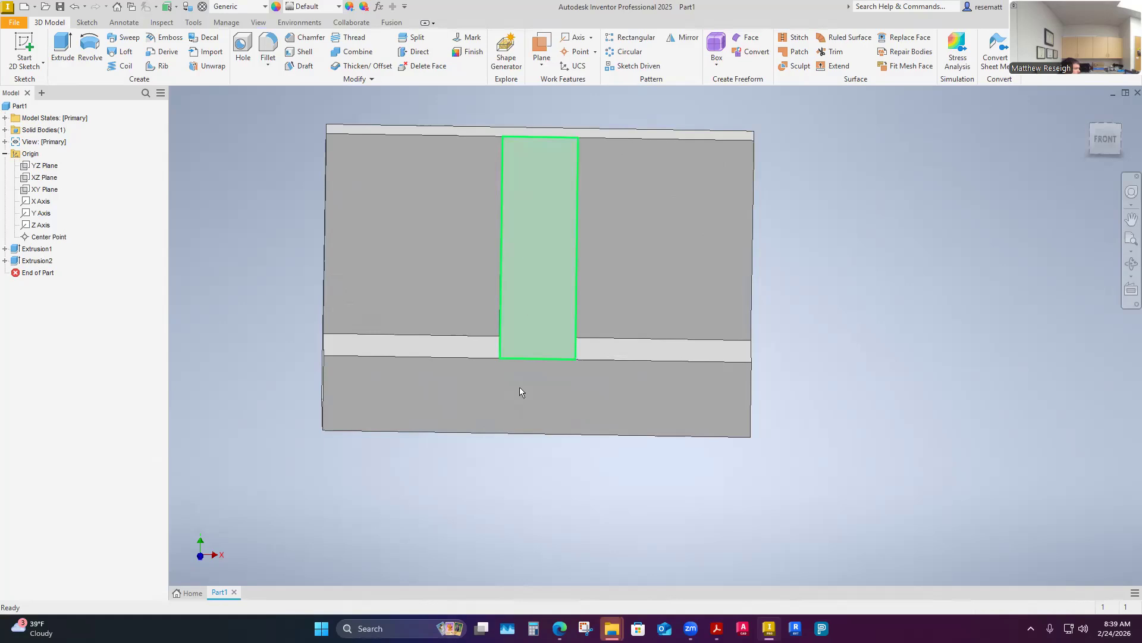
shift+middle_drag(518, 435, 512, 437)
right_click(512, 437)
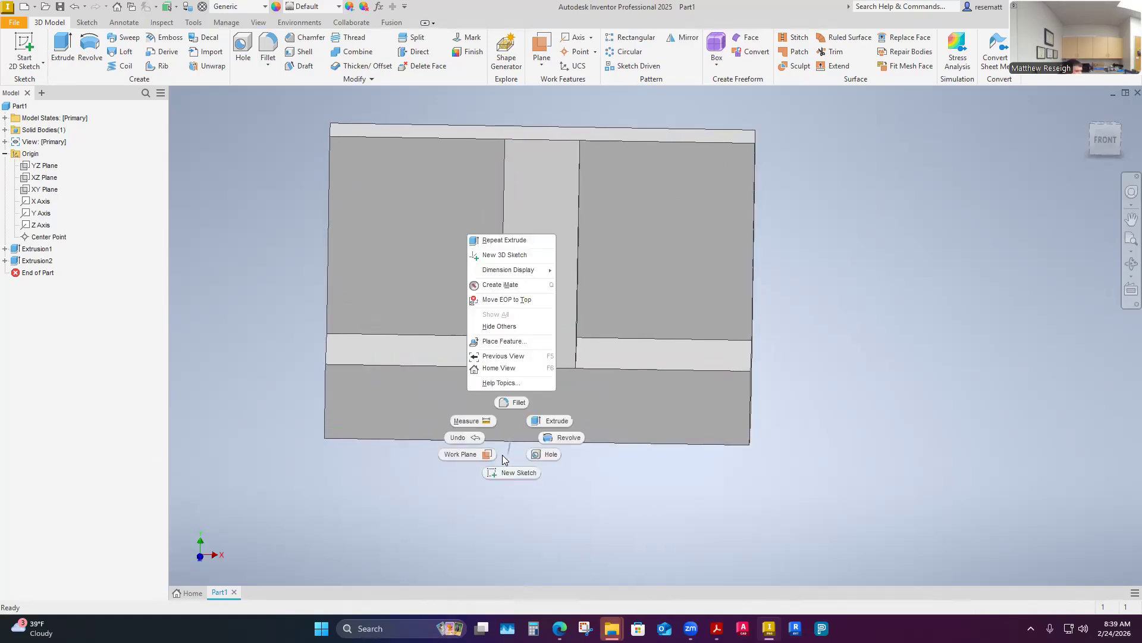
click(487, 420)
key(F6)
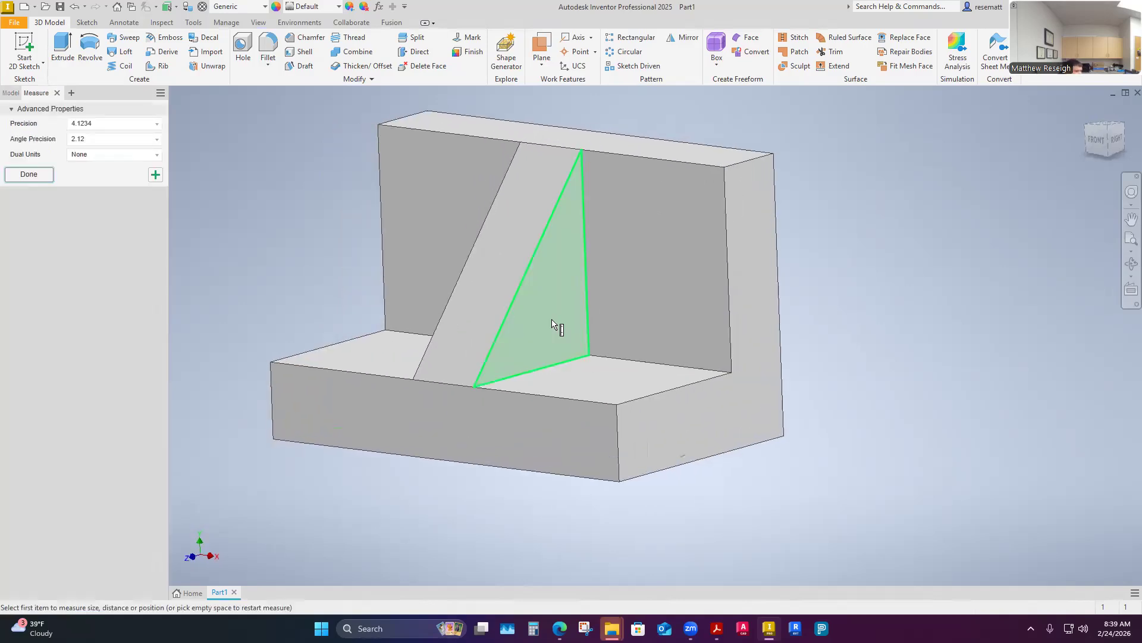
click(557, 327)
shift+middle_drag(555, 350, 581, 360)
click(582, 363)
shift+middle_drag(595, 416, 576, 441)
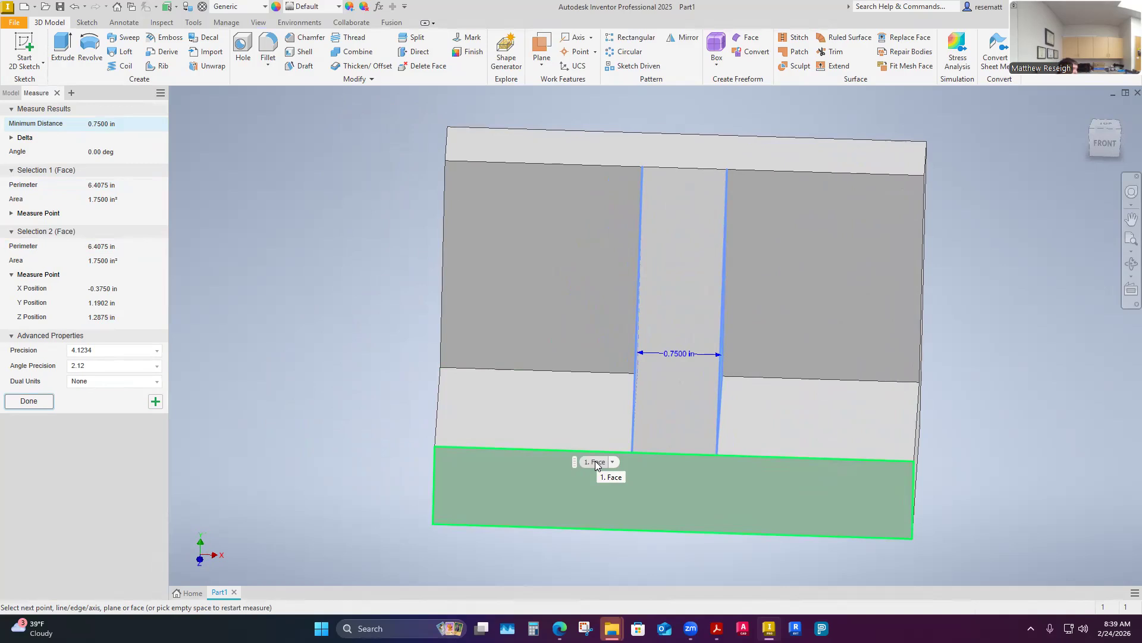
key(Escape)
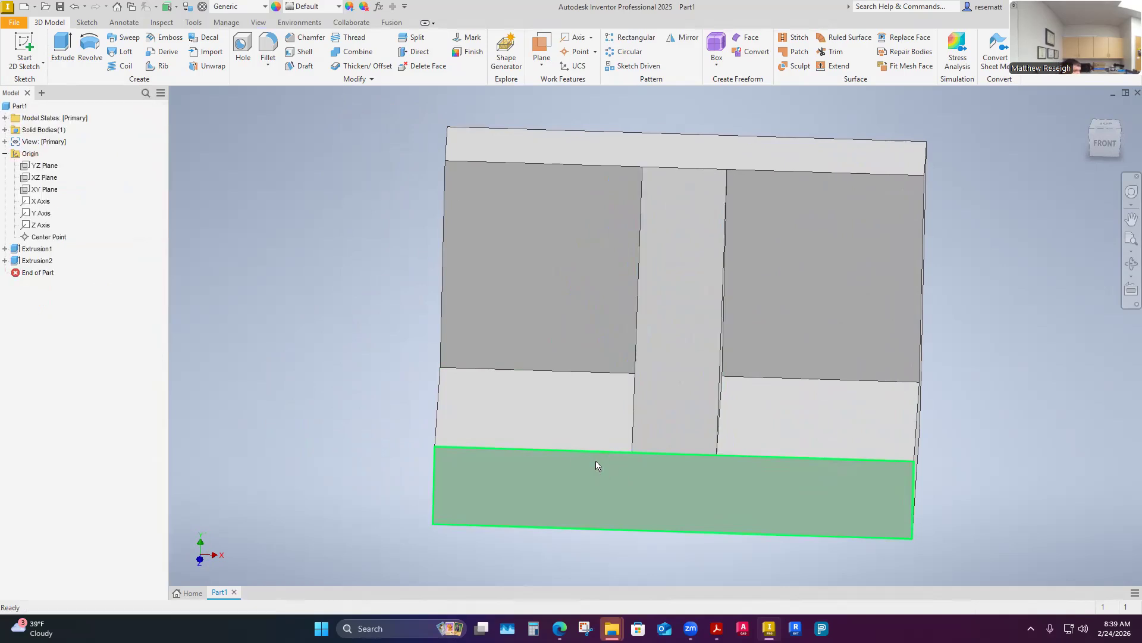
- Start a new sketch on the XZ origin plane at the underside of the bracket
click(49, 169)
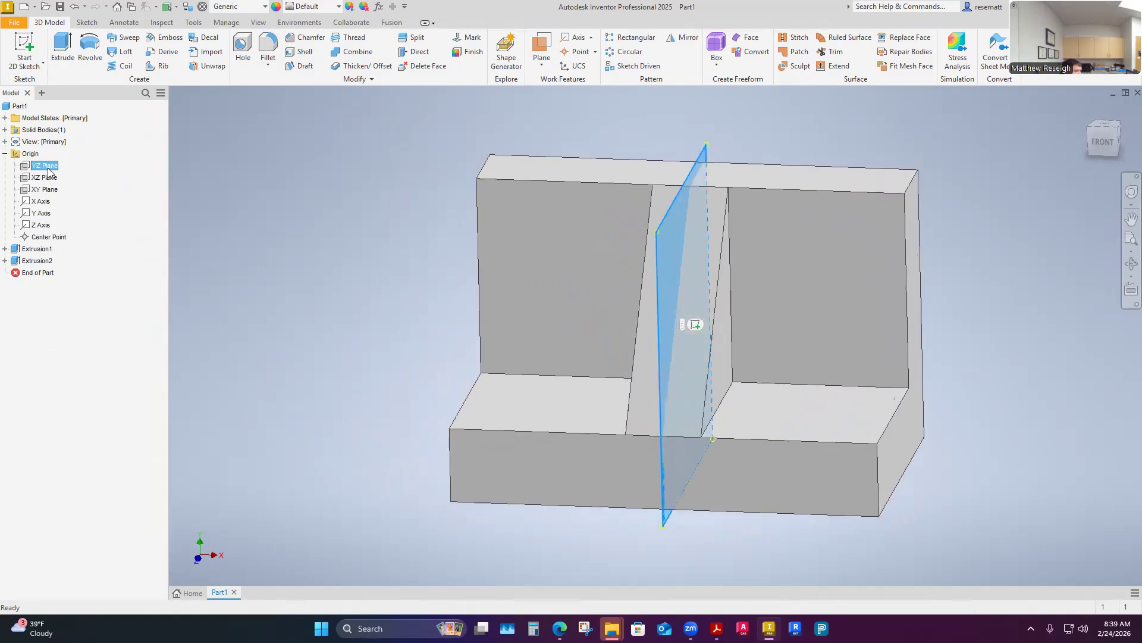
click(49, 175)
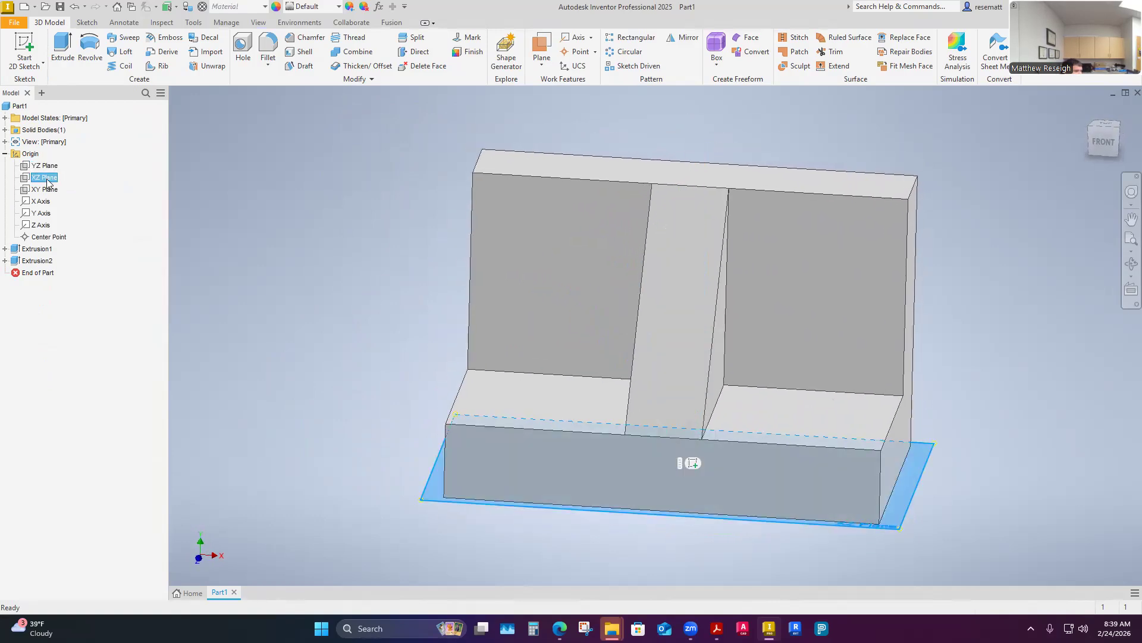
click(43, 191)
click(333, 281)
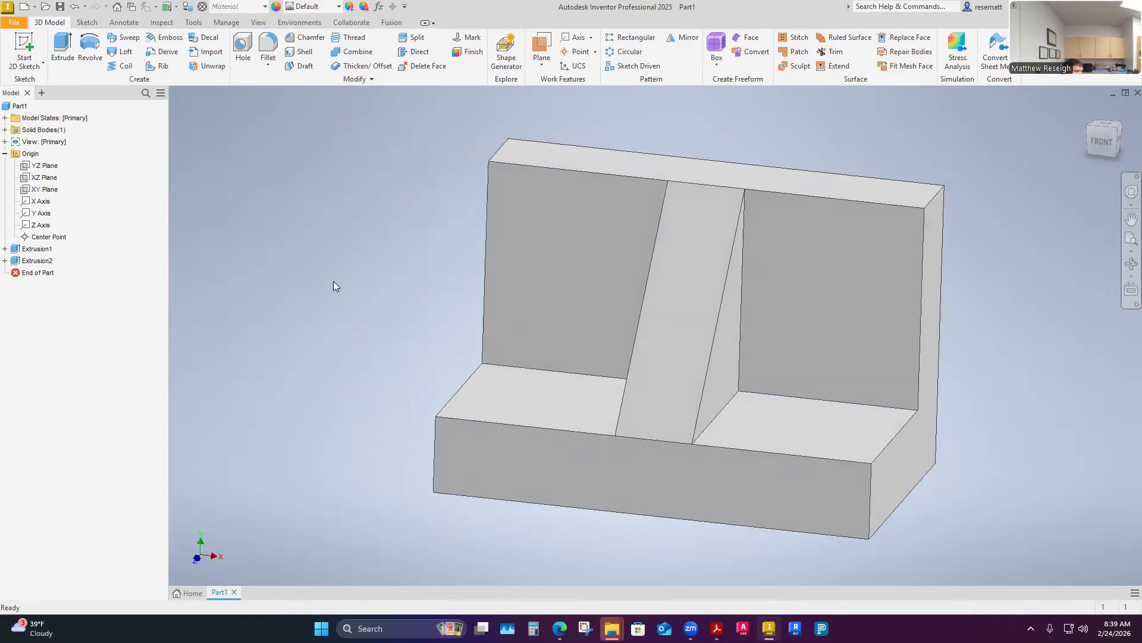
shift+middle_drag(333, 281, 381, 281)
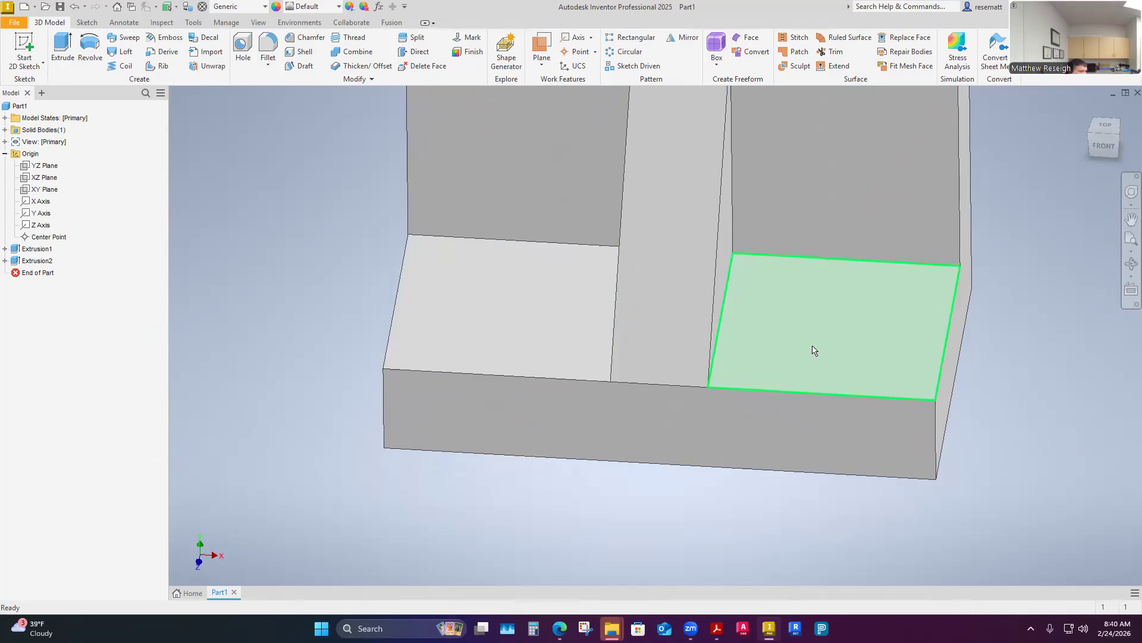
right_click(53, 184)
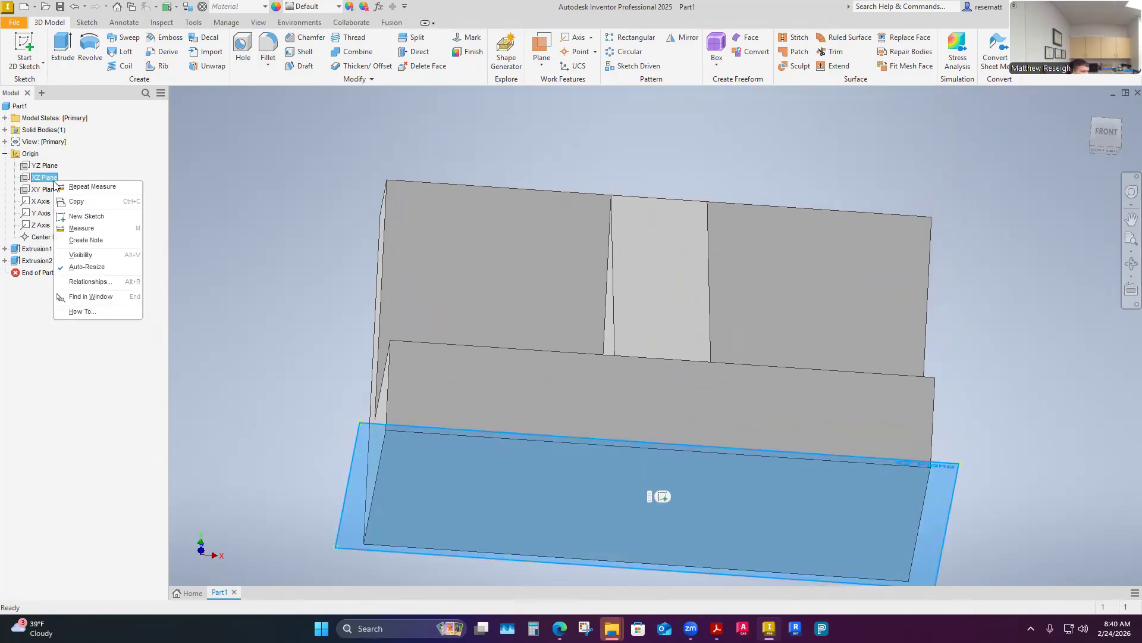
click(79, 217)
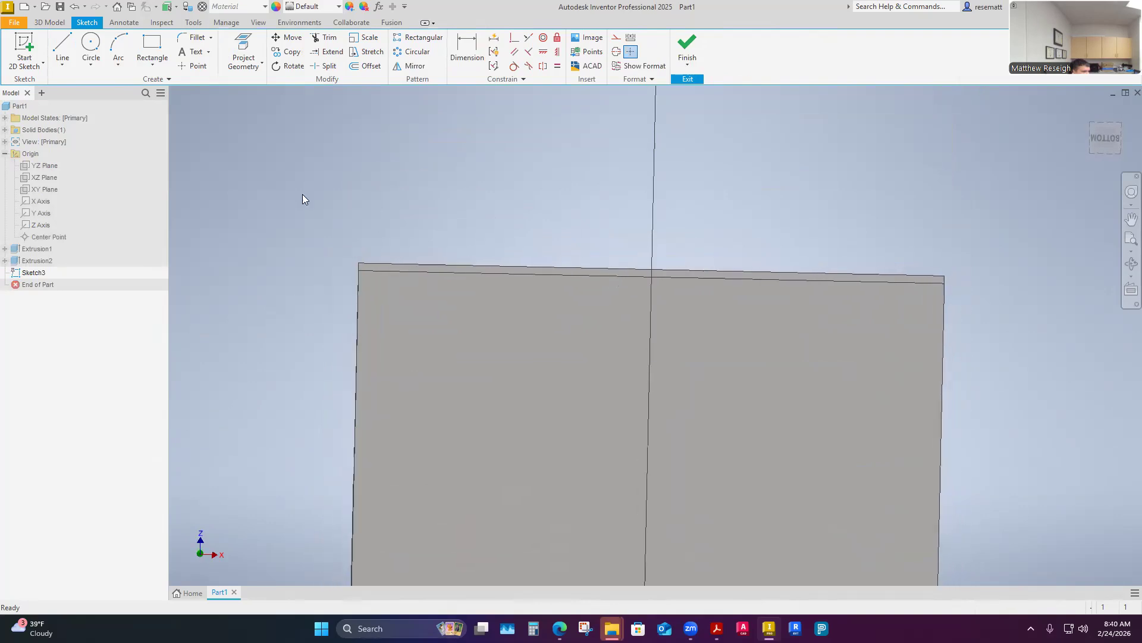
- Sketch two level circles near the front edge of the underside, one per side of the centre, the first centred about 0.61 in from the end edge
click(90, 47)
click(441, 344)
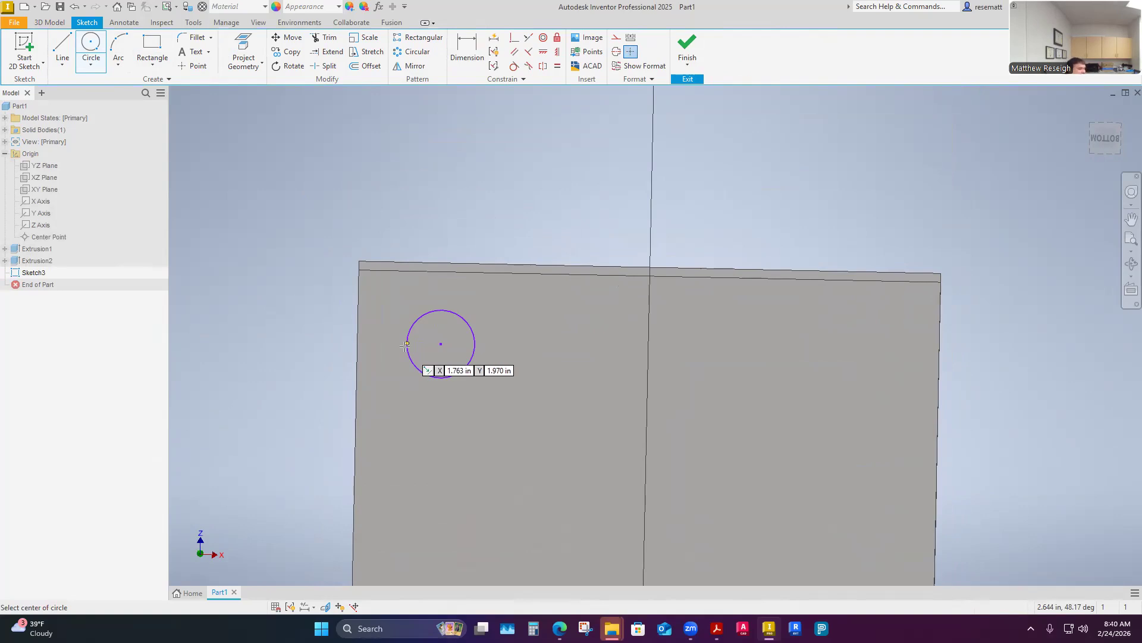
scroll(666, 420, down, 3)
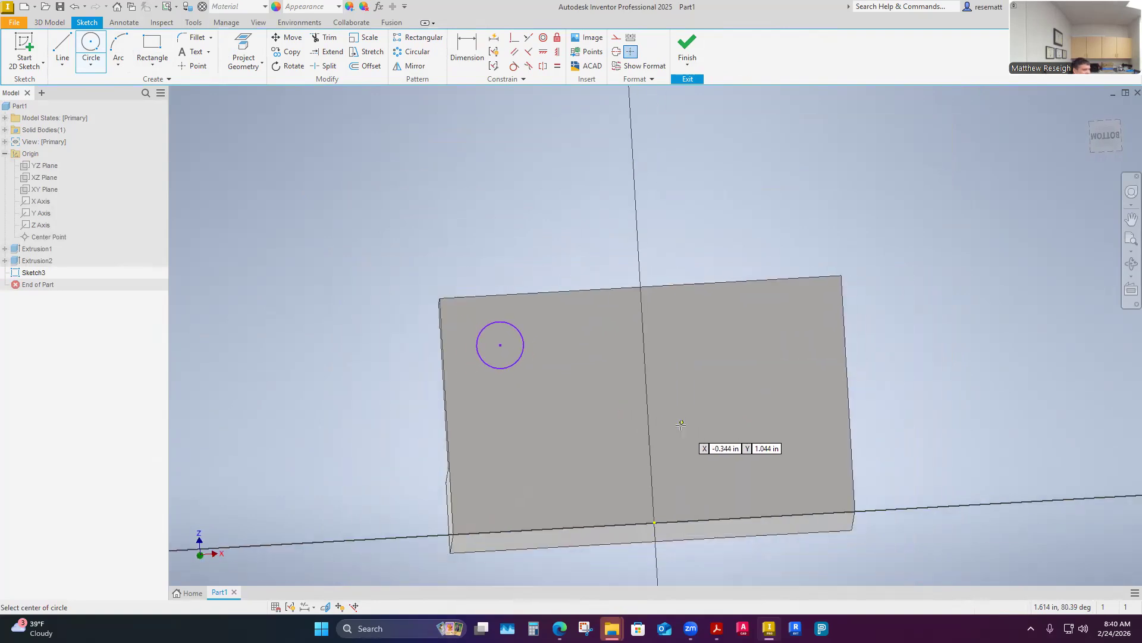
click(699, 327)
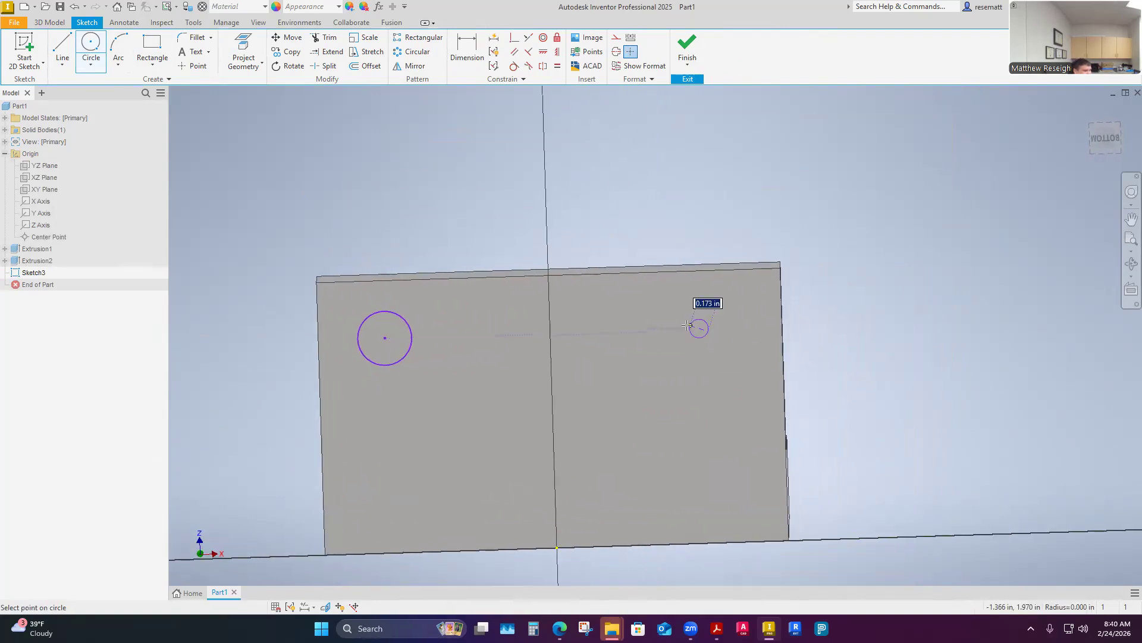
click(666, 329)
right_click(758, 364)
click(804, 367)
shift+middle_drag(452, 375, 504, 357)
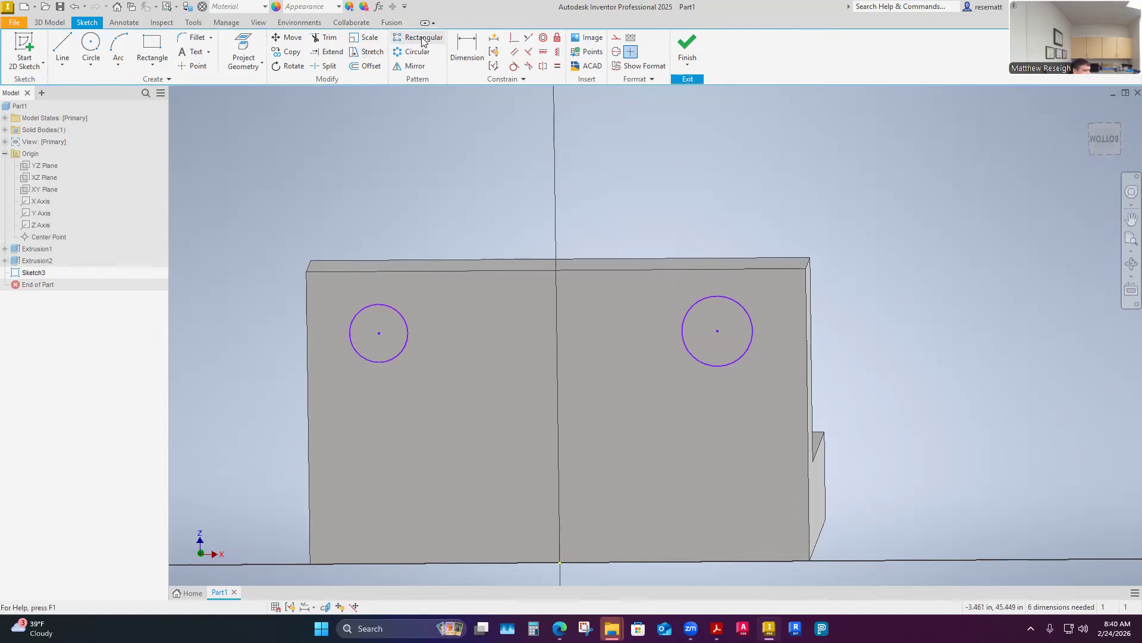
- Project the underside's front edge and the end edge beside the first circle into the sketch
click(261, 63)
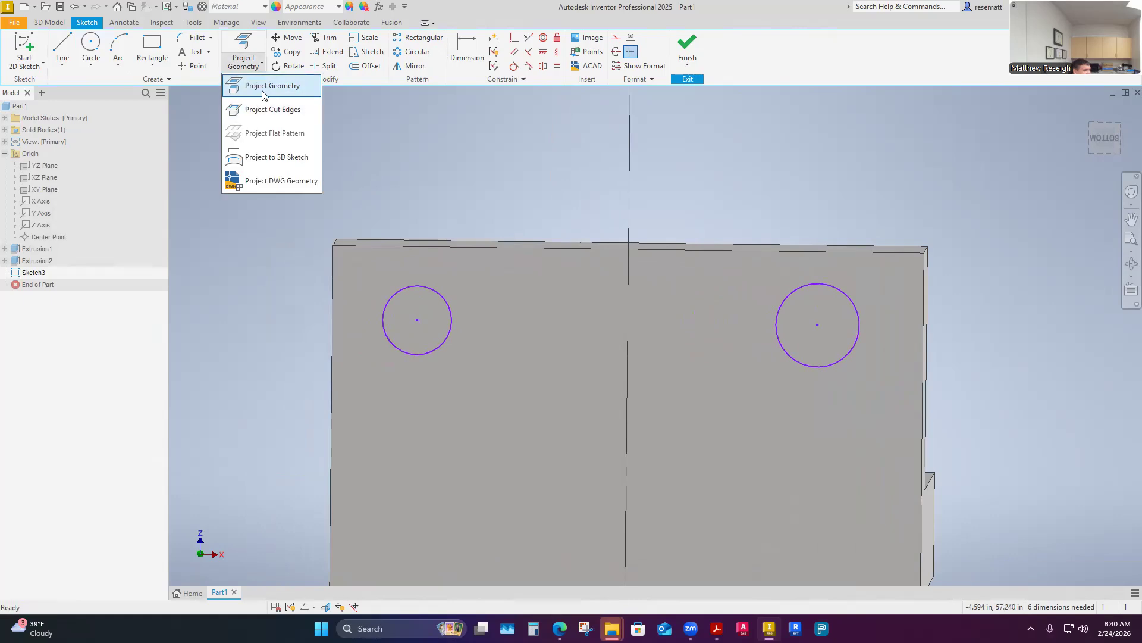
click(262, 91)
click(390, 251)
click(324, 308)
right_click(281, 151)
click(327, 152)
- Convert the projected front and end edges to construction lines
drag(361, 291, 299, 241)
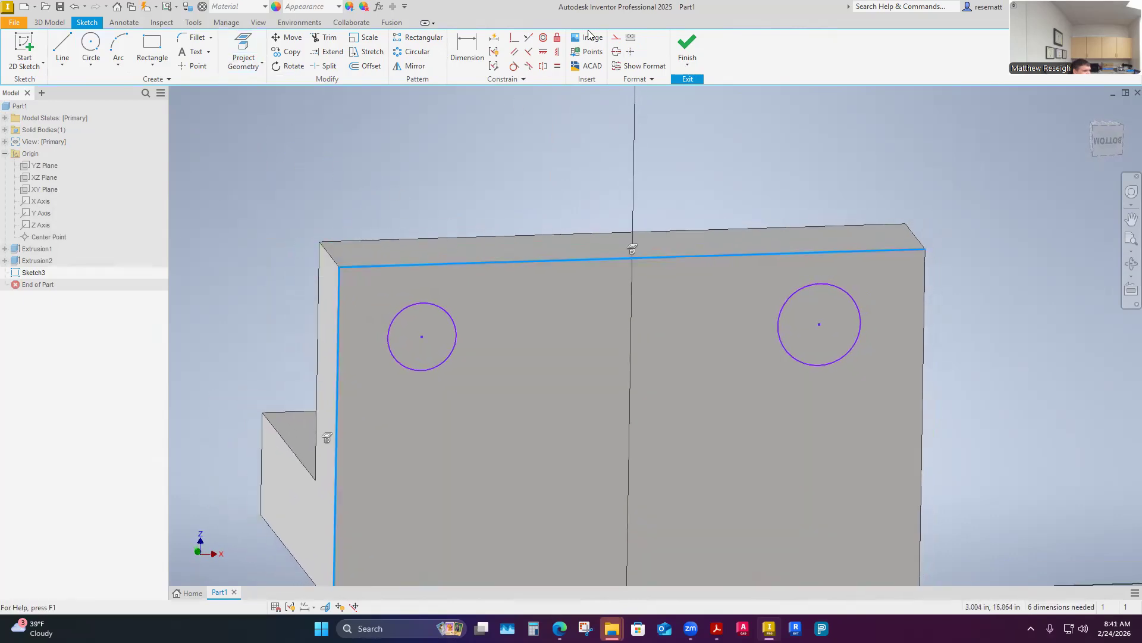
click(616, 37)
click(392, 160)
drag(377, 295, 285, 227)
click(616, 38)
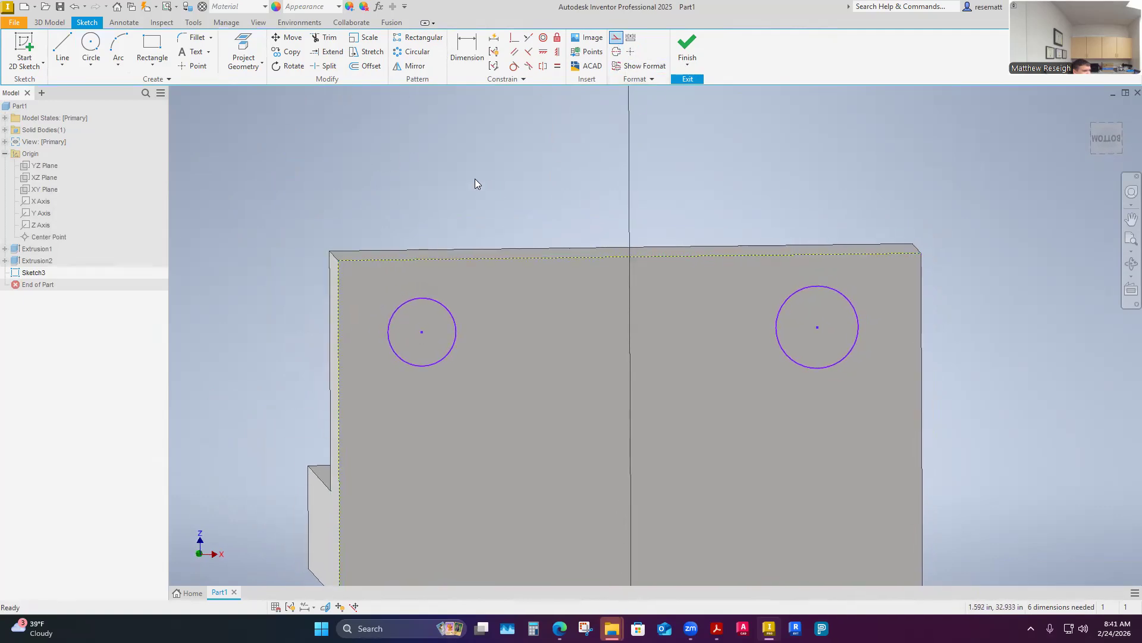
- Dimension the first circle's centre 0.75 in from the projected end edge
click(468, 49)
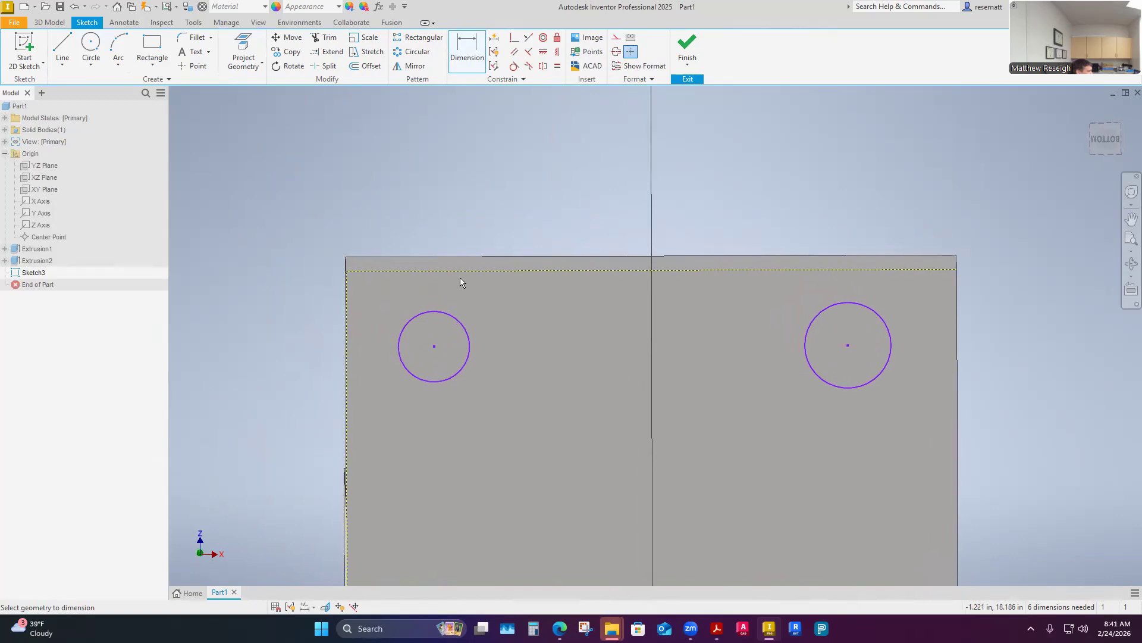
click(439, 350)
click(345, 357)
click(402, 211)
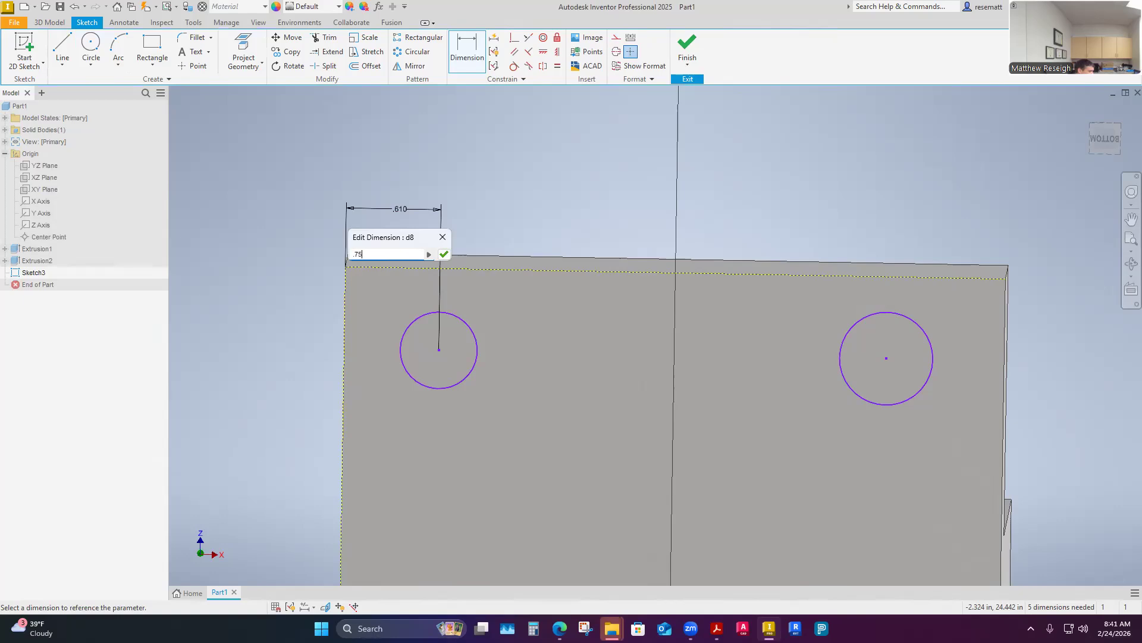
key(Return)
- Dimension the distance between the two circle centres and set it to 2.75 in
shift+middle_drag(459, 343, 410, 319)
mouse_move(468, 398)
shift+middle_down()
mouse_move(562, 346)
mouse_move(454, 401)
mouse_move(535, 378)
mouse_move(588, 433)
mouse_move(663, 391)
mouse_move(657, 408)
mouse_move(606, 363)
mouse_move(556, 264)
mouse_move(527, 267)
mouse_move(527, 258)
mouse_move(456, 406)
shift+middle_up()
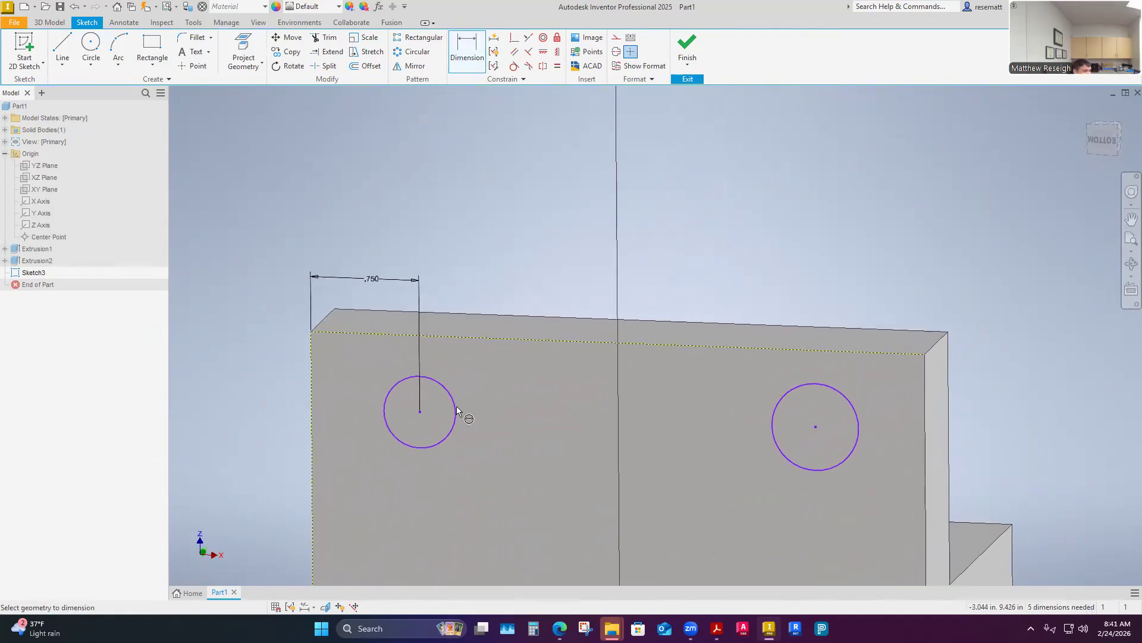
click(423, 413)
click(813, 426)
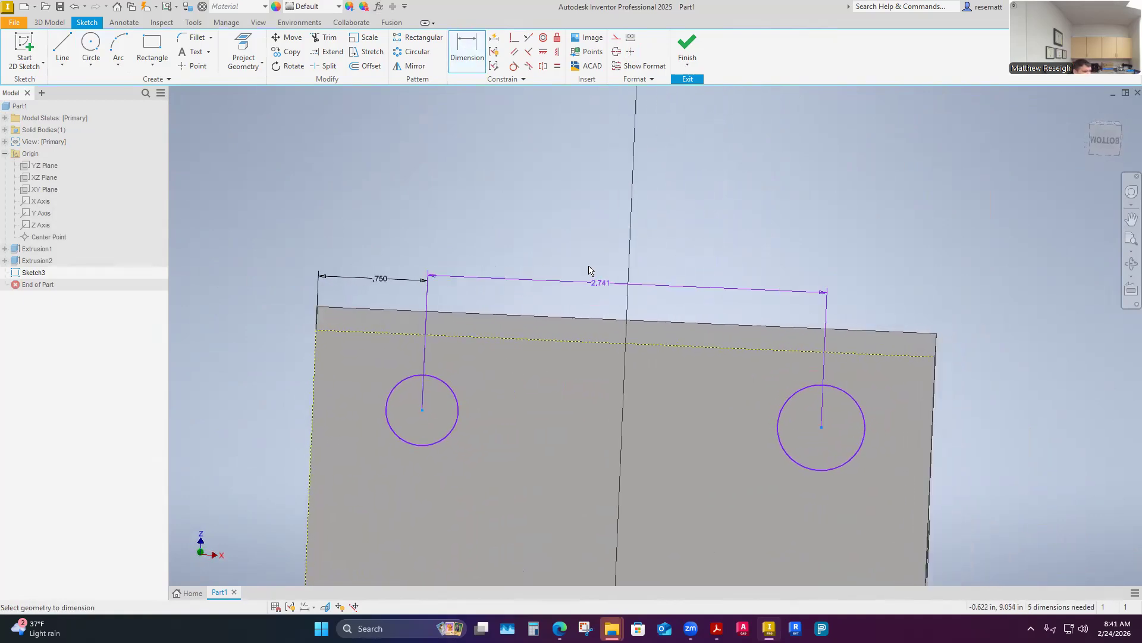
click(597, 294)
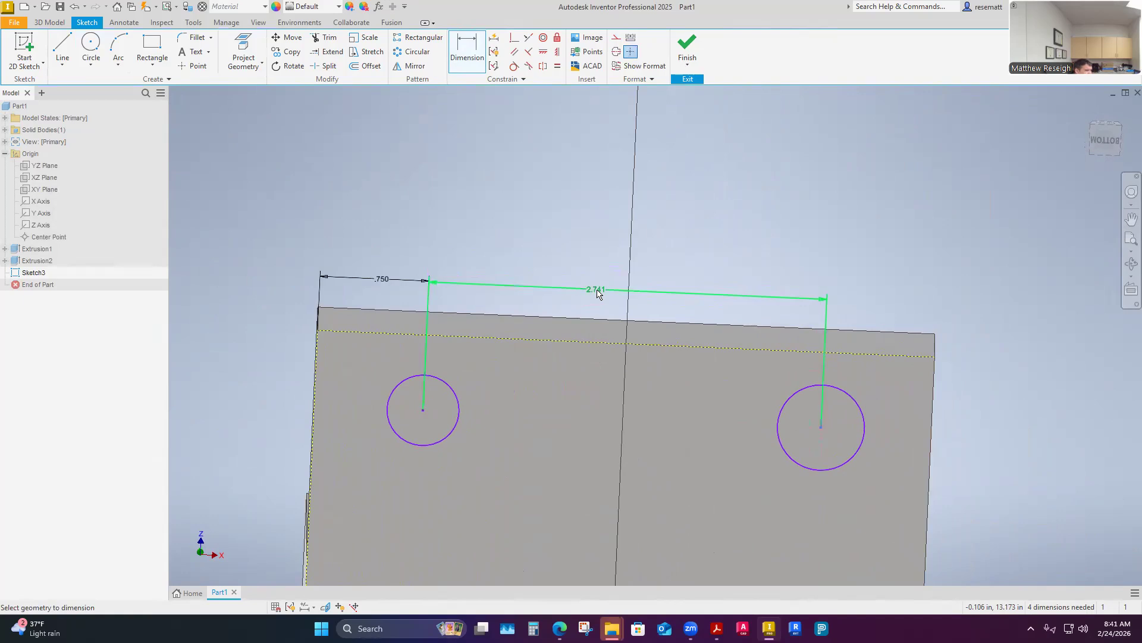
click(596, 291)
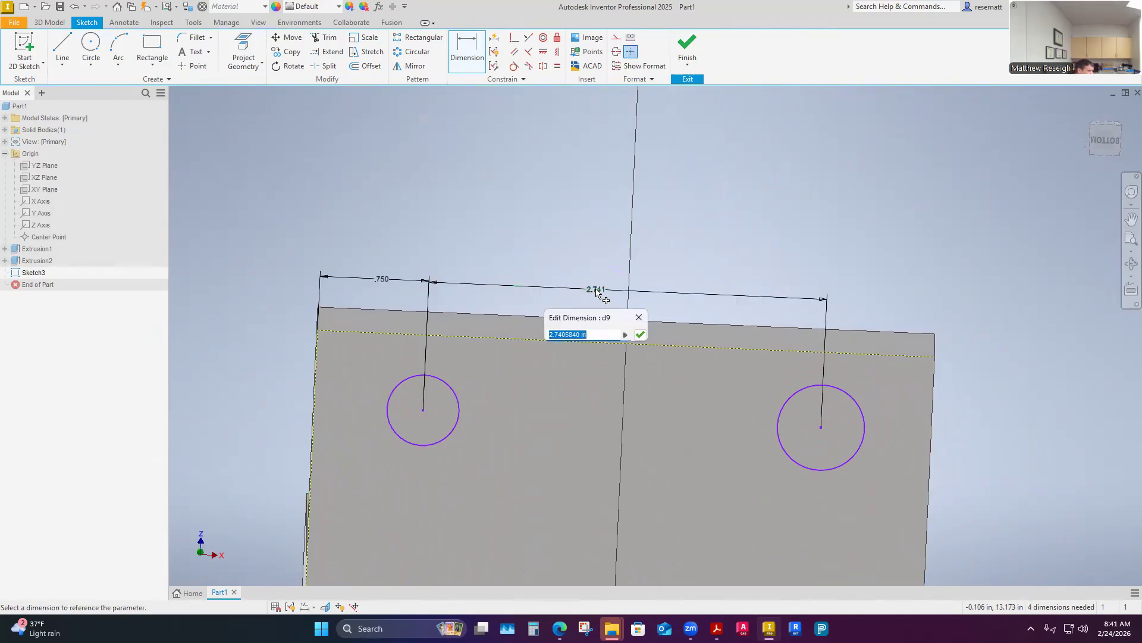
text(2.75)
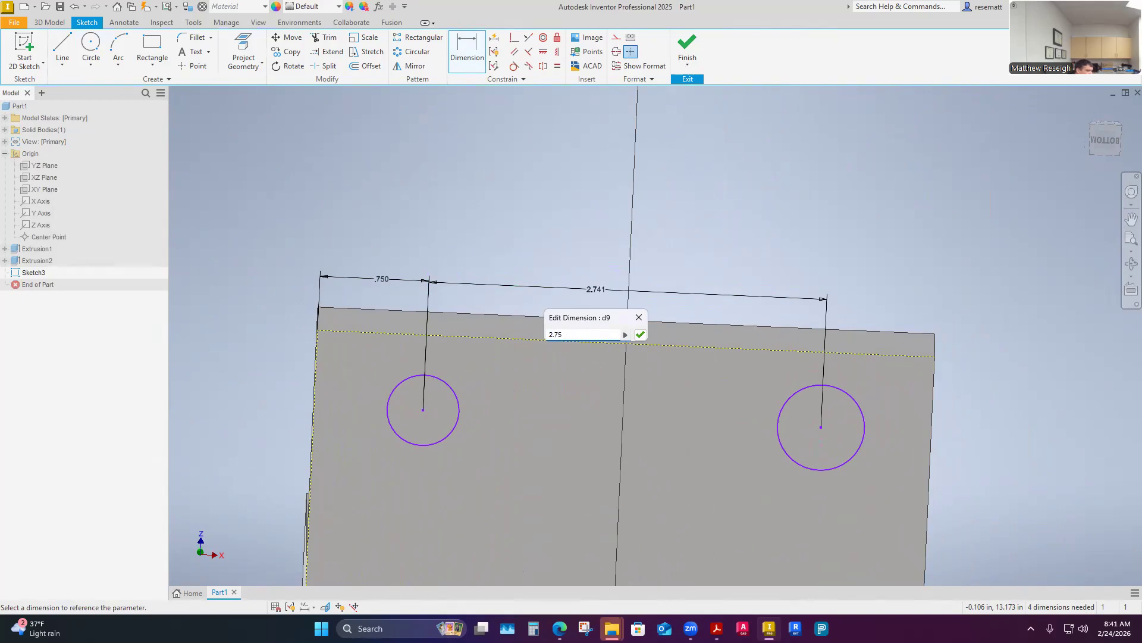
click(640, 336)
- Project the underside's rear edge into the sketch and convert it to a construction line
scroll(728, 324, down, 3)
scroll(630, 347, up, 3)
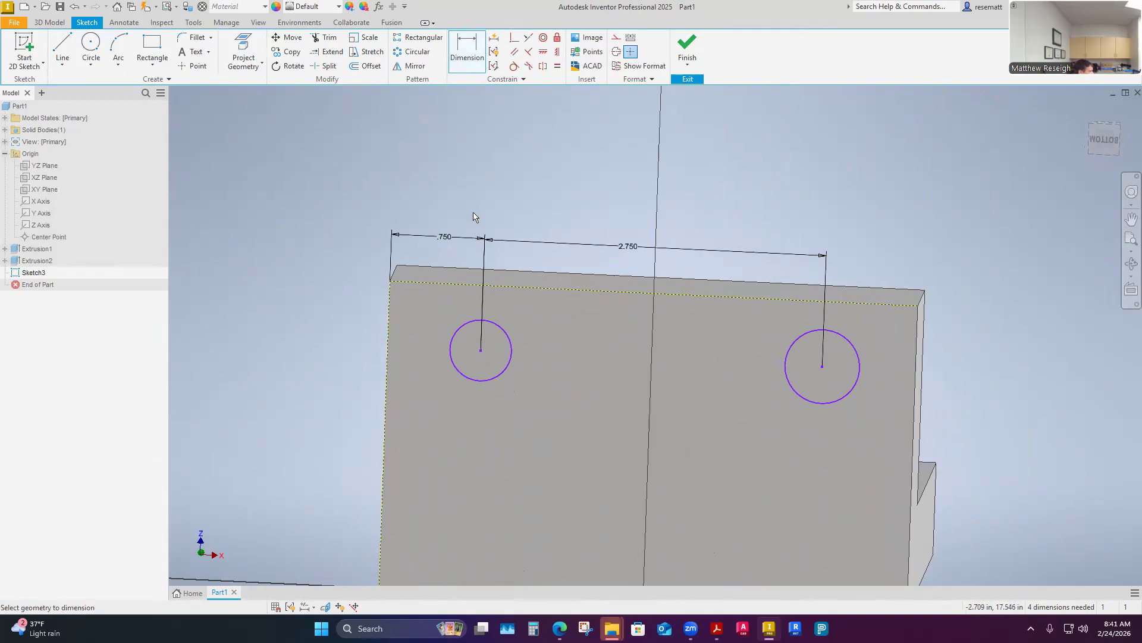
shift+middle_drag(484, 300, 382, 159)
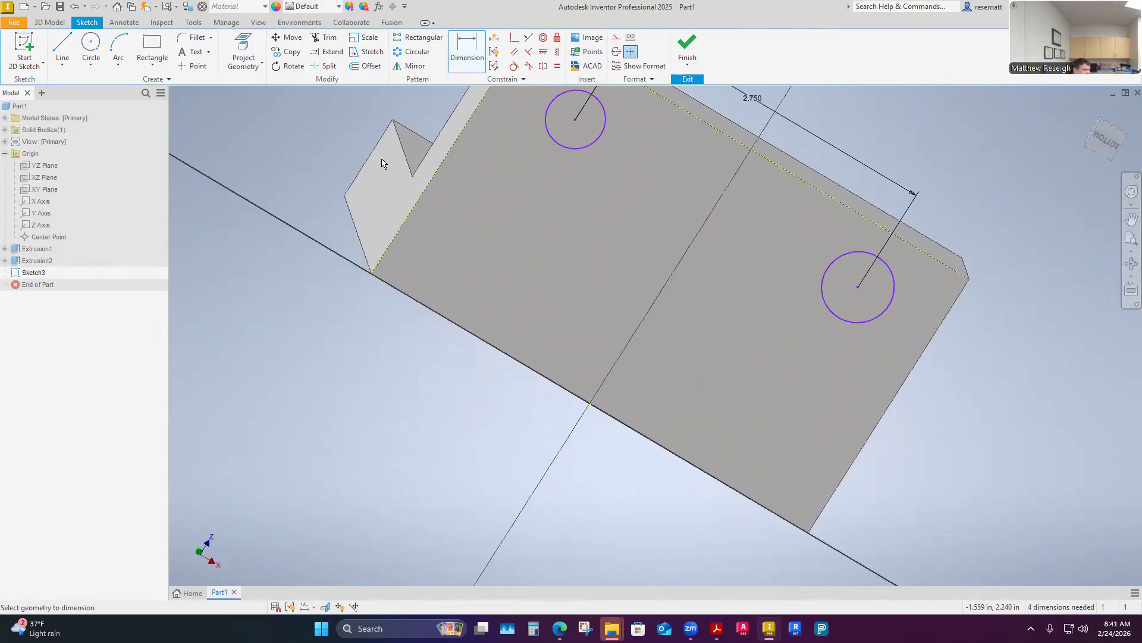
click(250, 62)
click(253, 90)
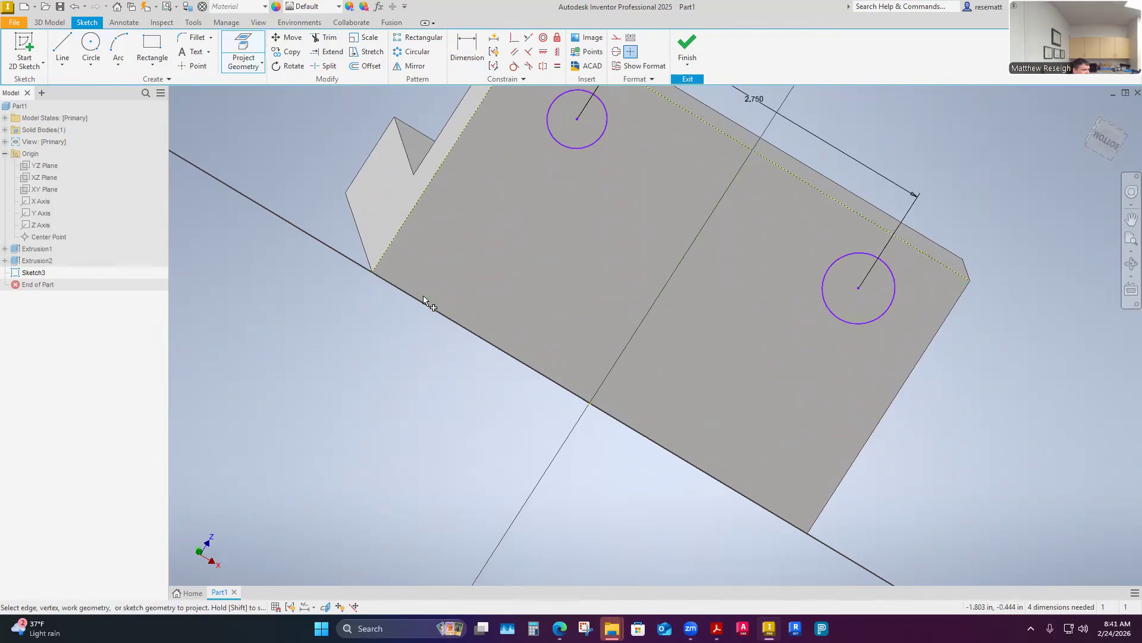
click(421, 301)
right_click(364, 333)
click(407, 334)
drag(446, 395, 425, 314)
click(617, 36)
click(355, 451)
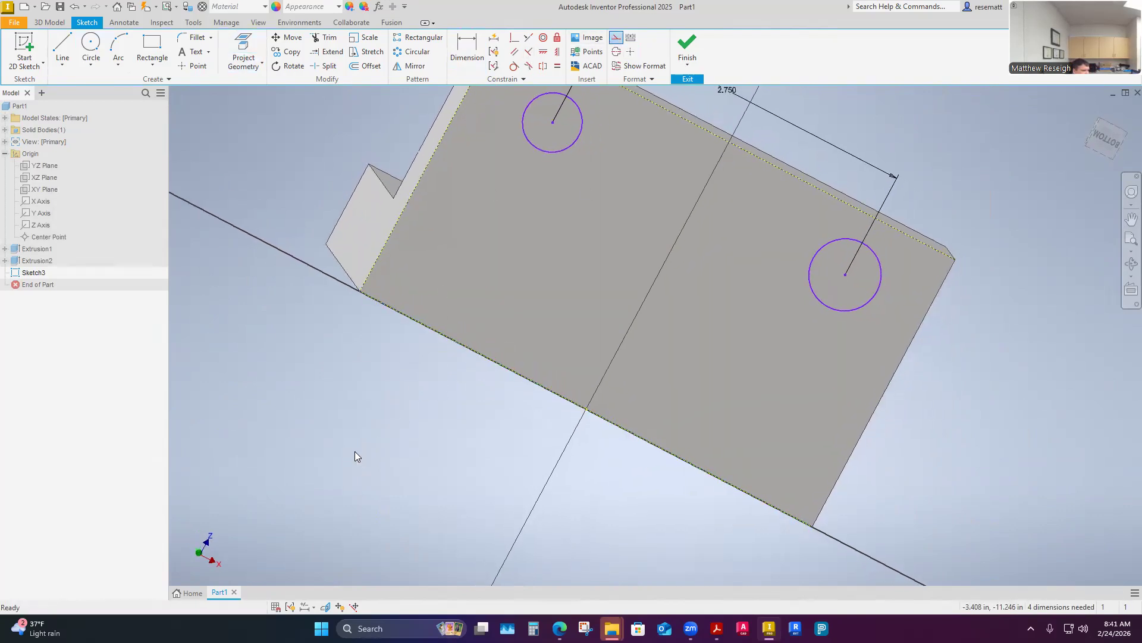
- Dimension the first circle's centre 1.75 in from the projected rear edge
click(206, 69)
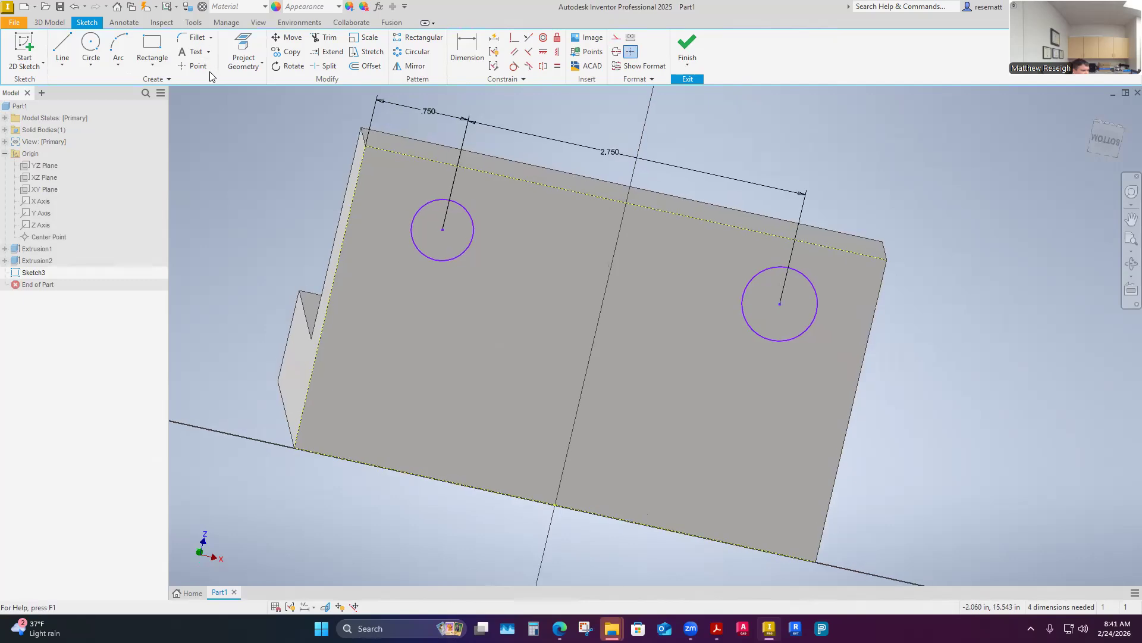
click(243, 62)
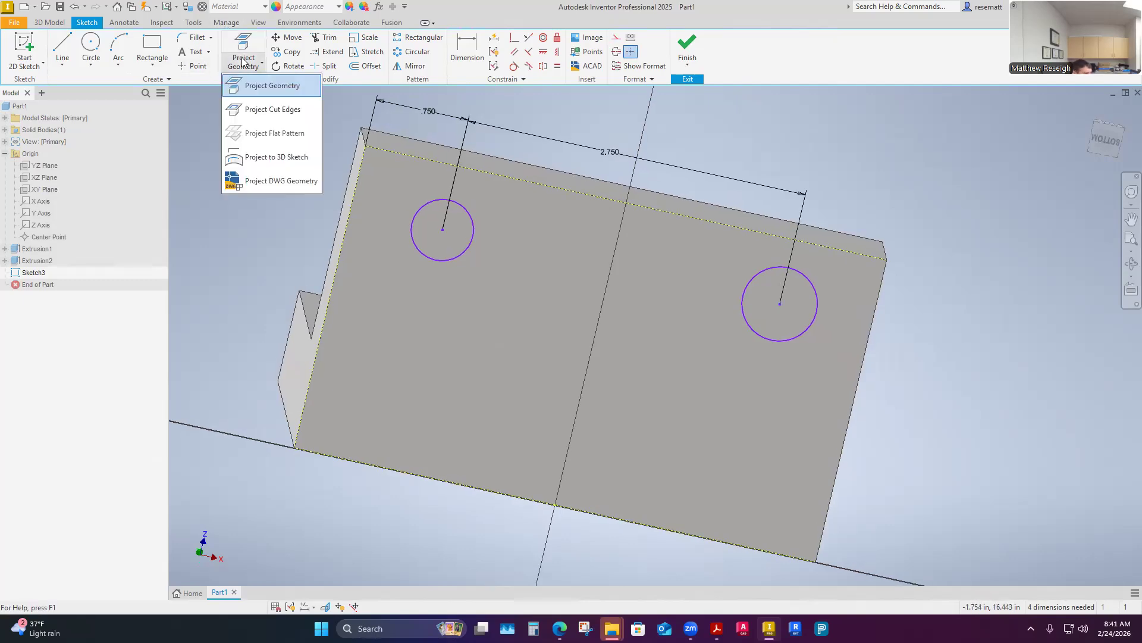
click(467, 48)
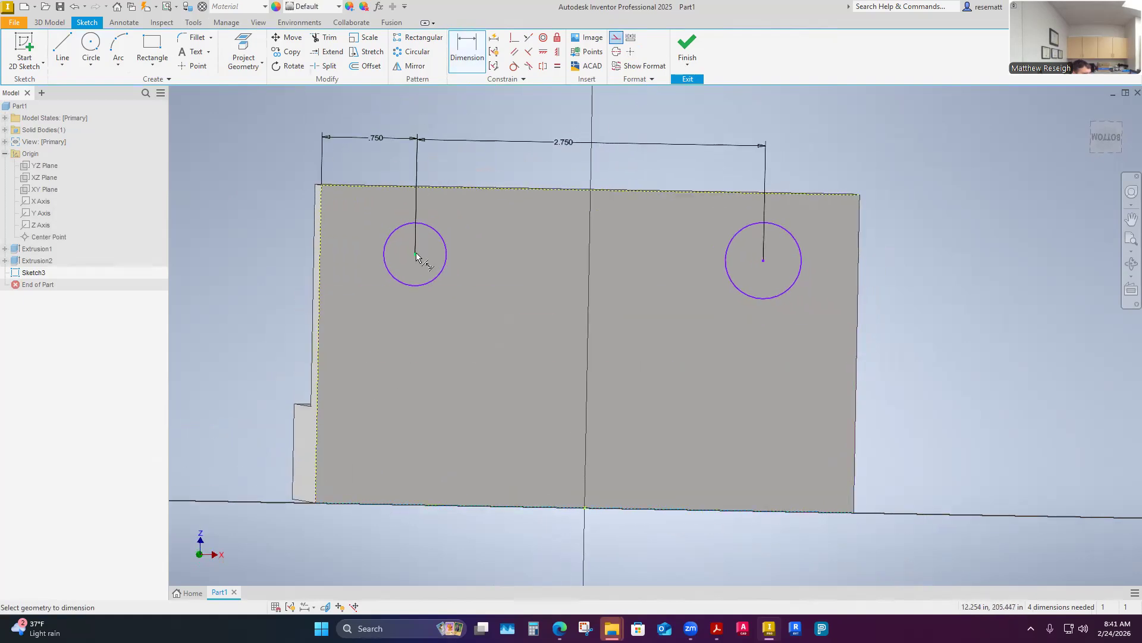
click(417, 254)
click(303, 340)
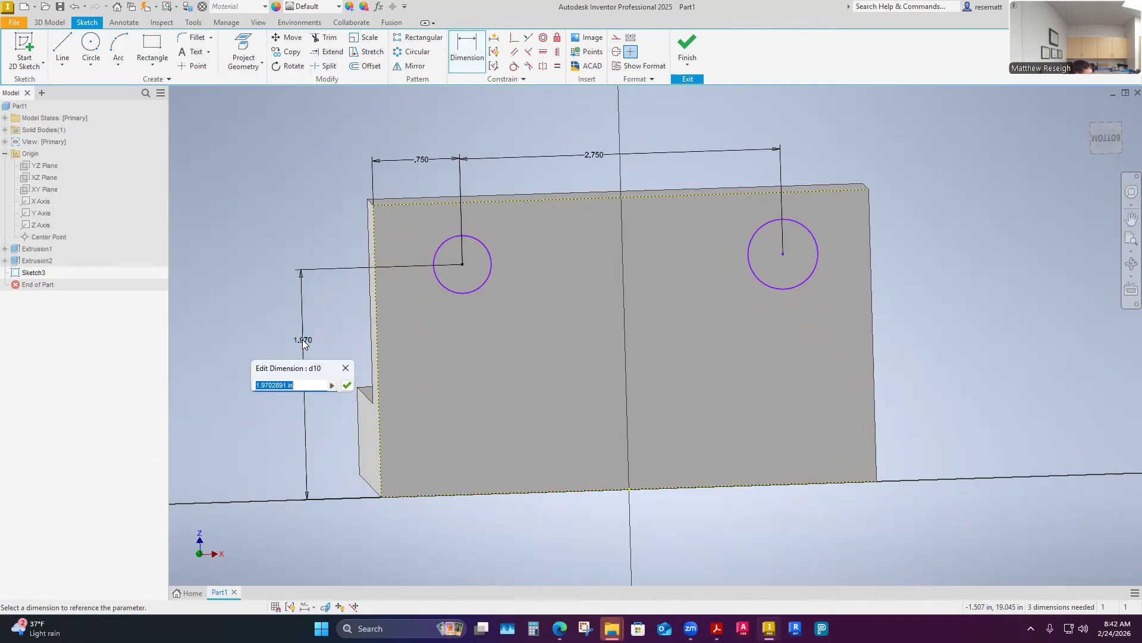
text(1.75)
key(Return)
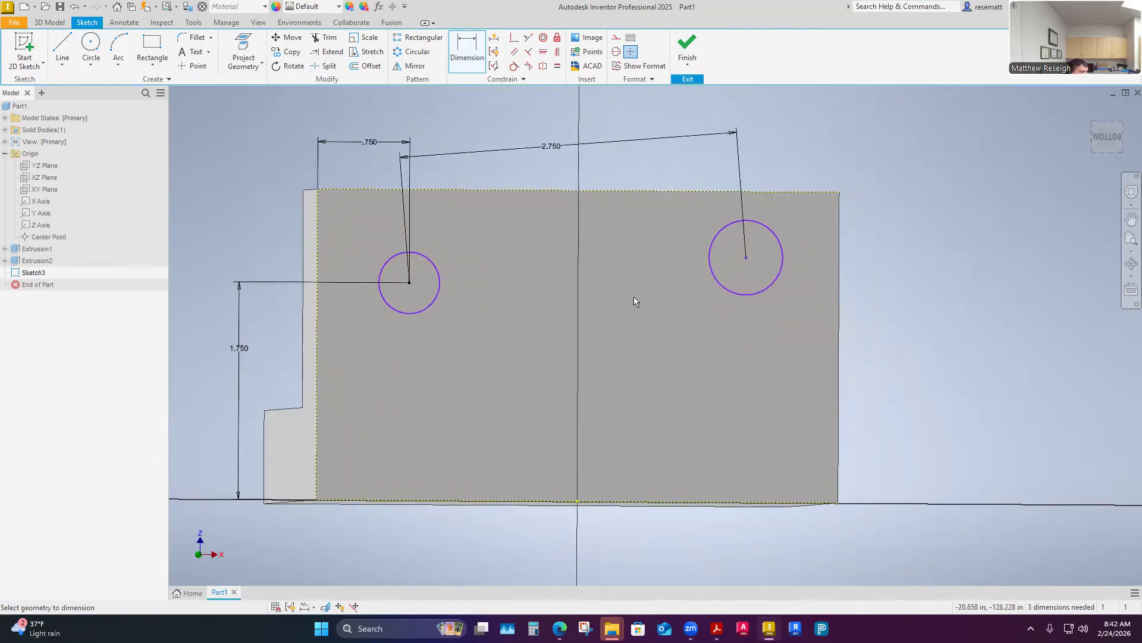
- Apply a horizontal constraint between the centres of the two circles
mouse_move(626, 287)
shift+middle_down()
mouse_move(533, 247)
mouse_move(641, 346)
shift+middle_up()
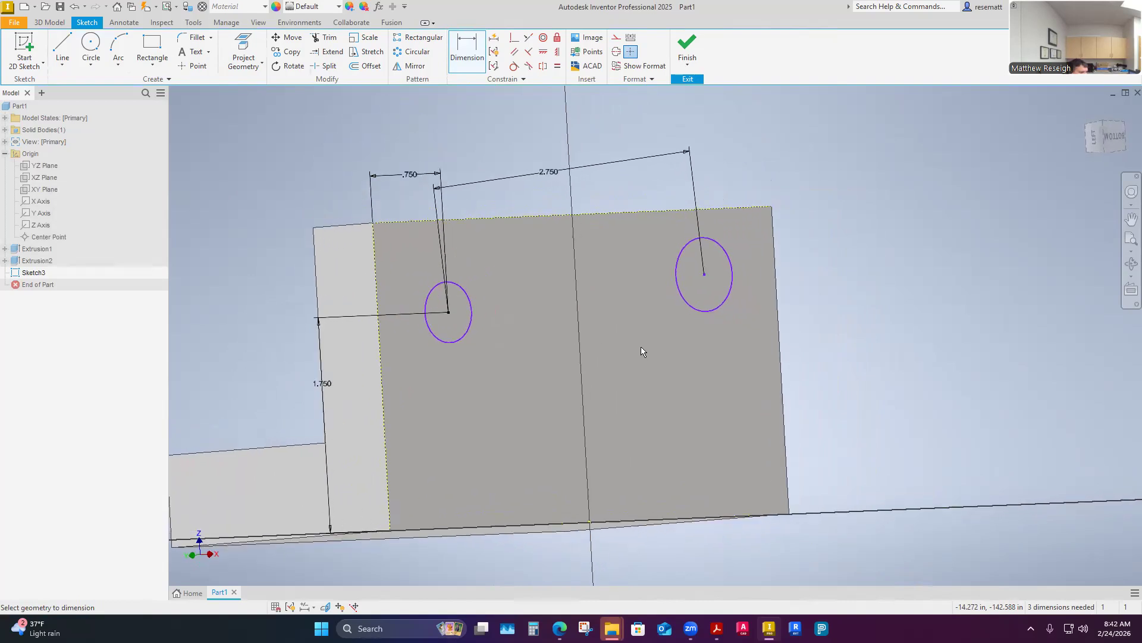
key(F5)
click(543, 52)
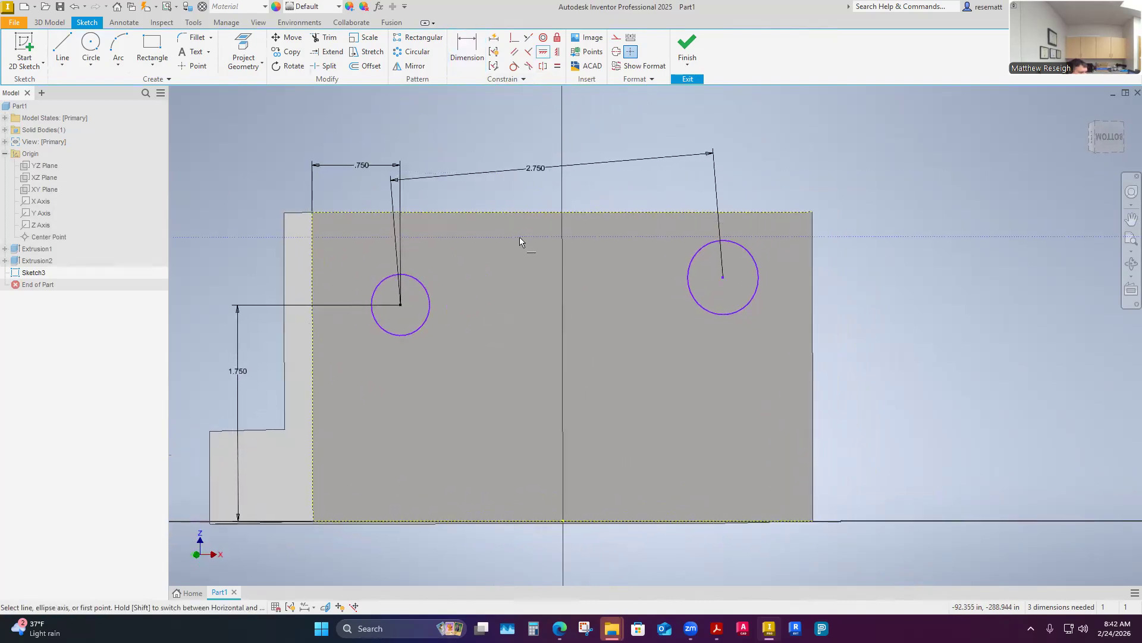
click(361, 304)
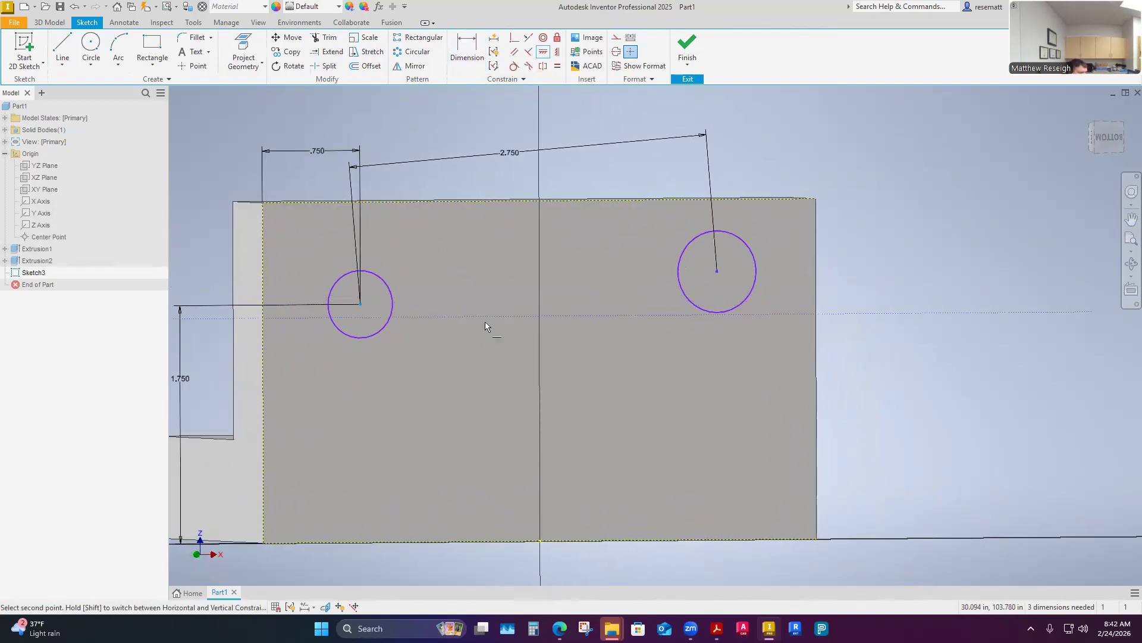
click(719, 273)
right_click(821, 174)
click(863, 171)
- Dimension the first circle's diameter as 0.625 in
click(467, 49)
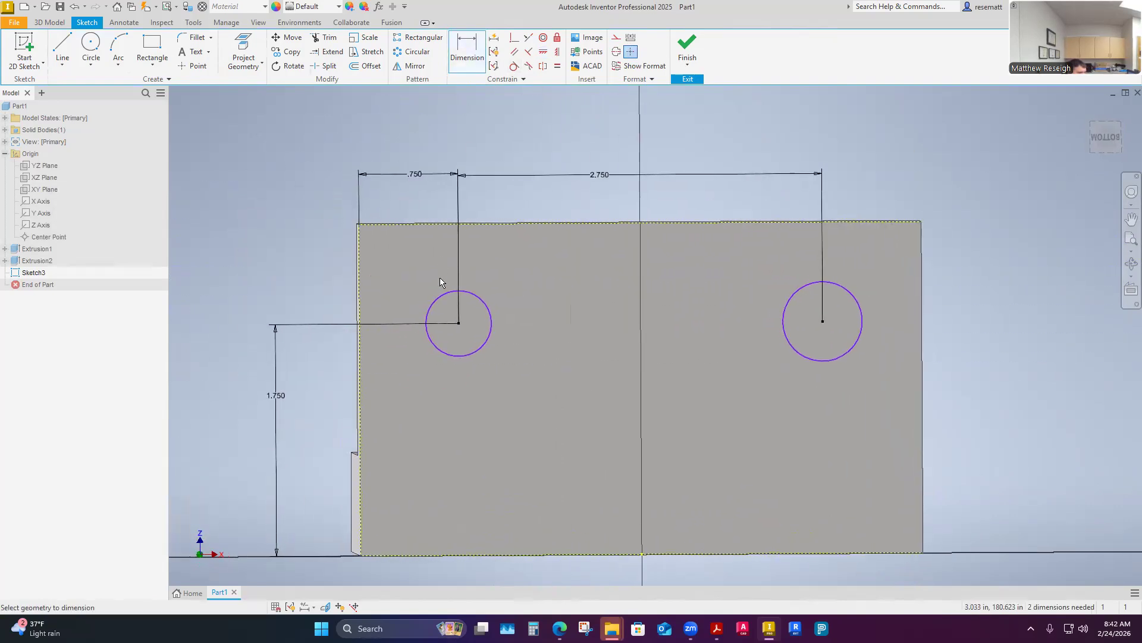
click(432, 304)
click(307, 210)
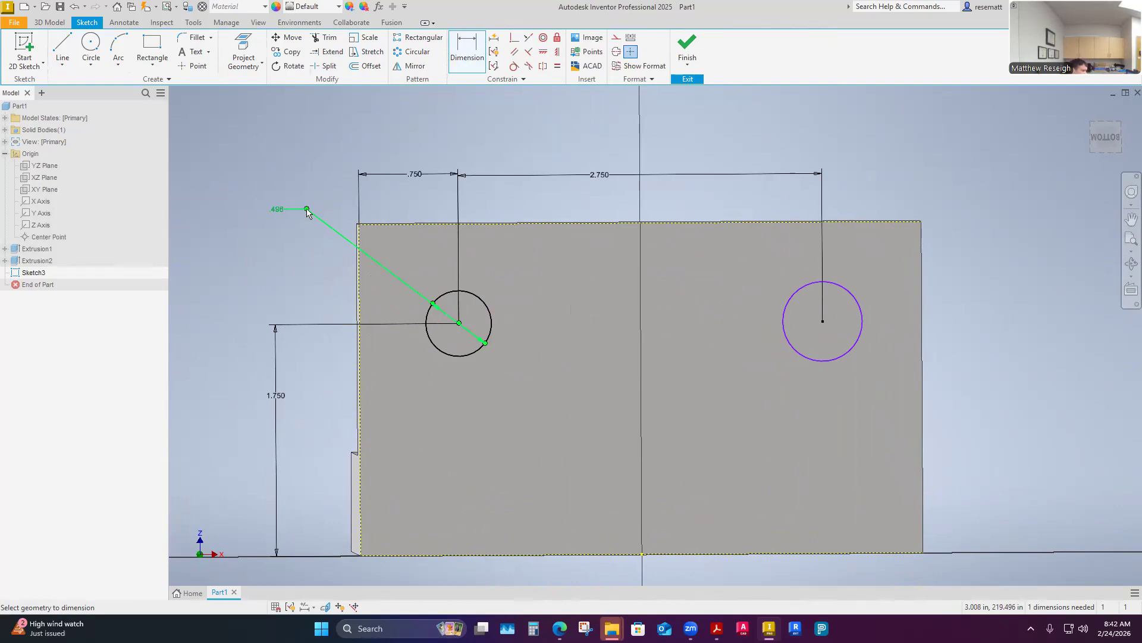
click(280, 212)
text(.625)
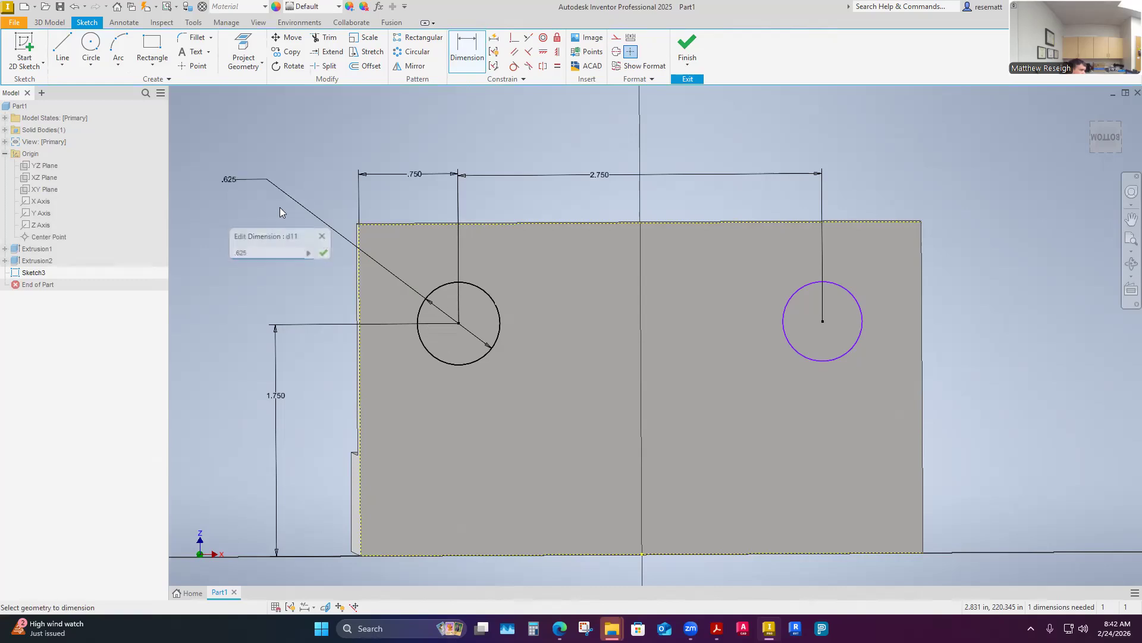
key(Return)
key(Escape)
- Make the second circle equal in size to the dimensioned circle with an Equal constraint
click(467, 53)
middle_drag(918, 301, 838, 302)
click(558, 67)
click(531, 290)
click(806, 335)
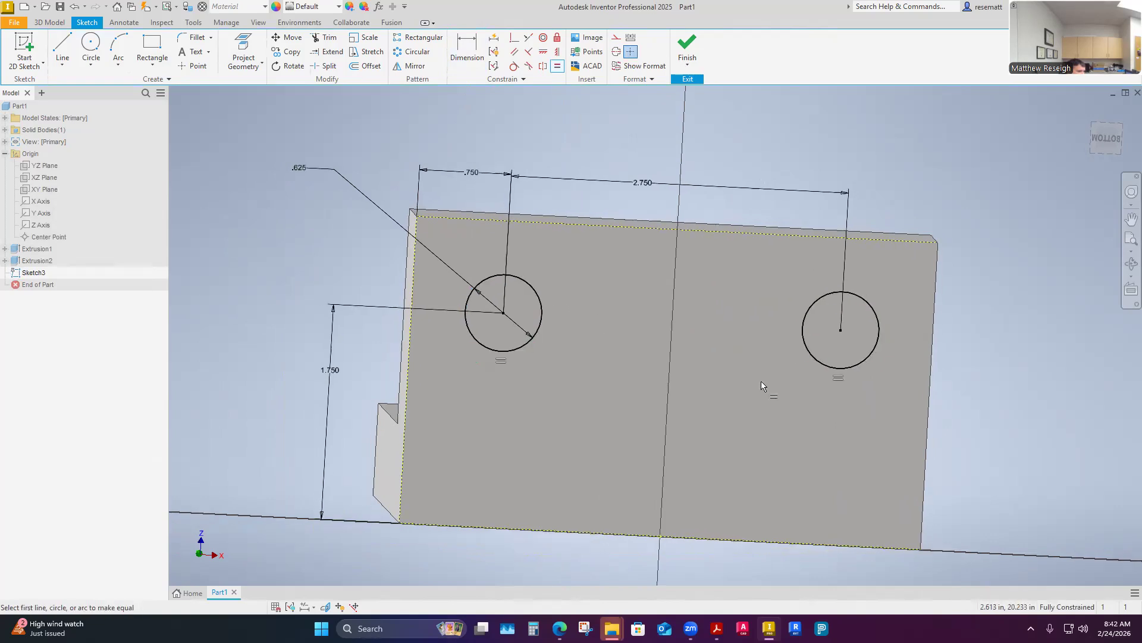
right_click(277, 261)
click(306, 264)
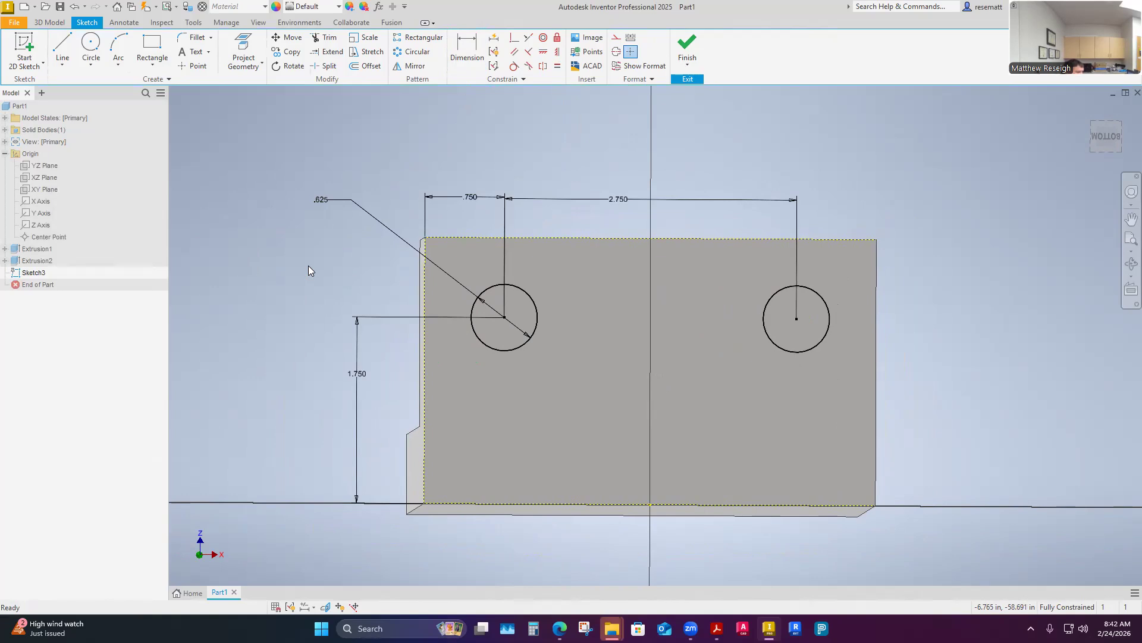
- Finish the sketch and extrude both circles as a through-all cut to make the two base holes
mouse_move(607, 321)
shift+middle_down()
mouse_move(640, 394)
mouse_move(643, 488)
mouse_move(632, 501)
shift+middle_up()
click(686, 47)
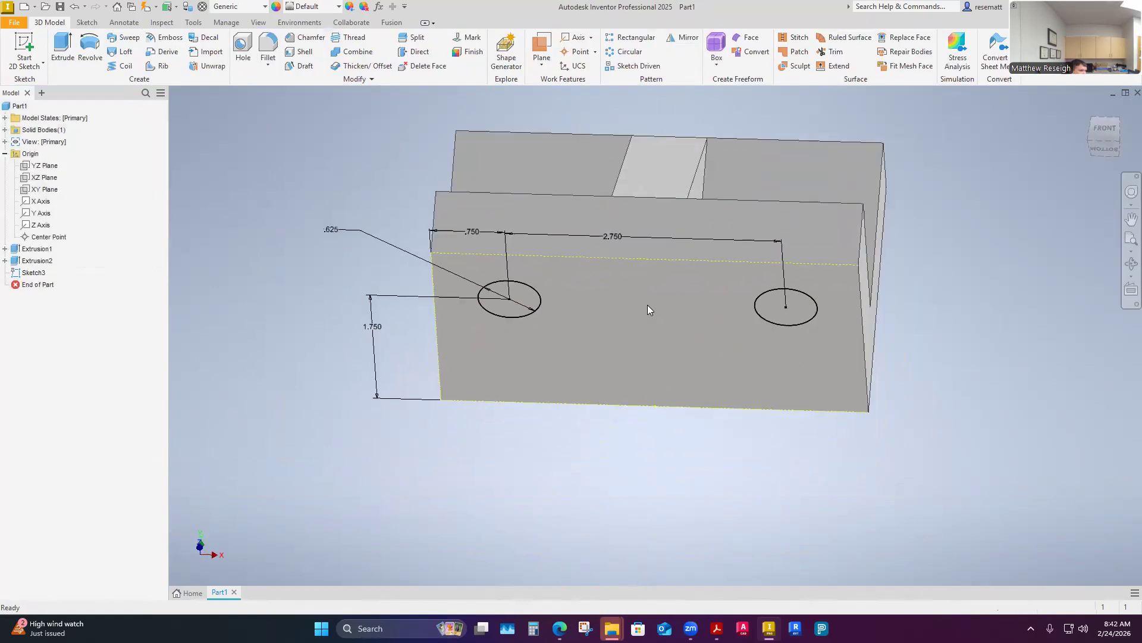
click(63, 50)
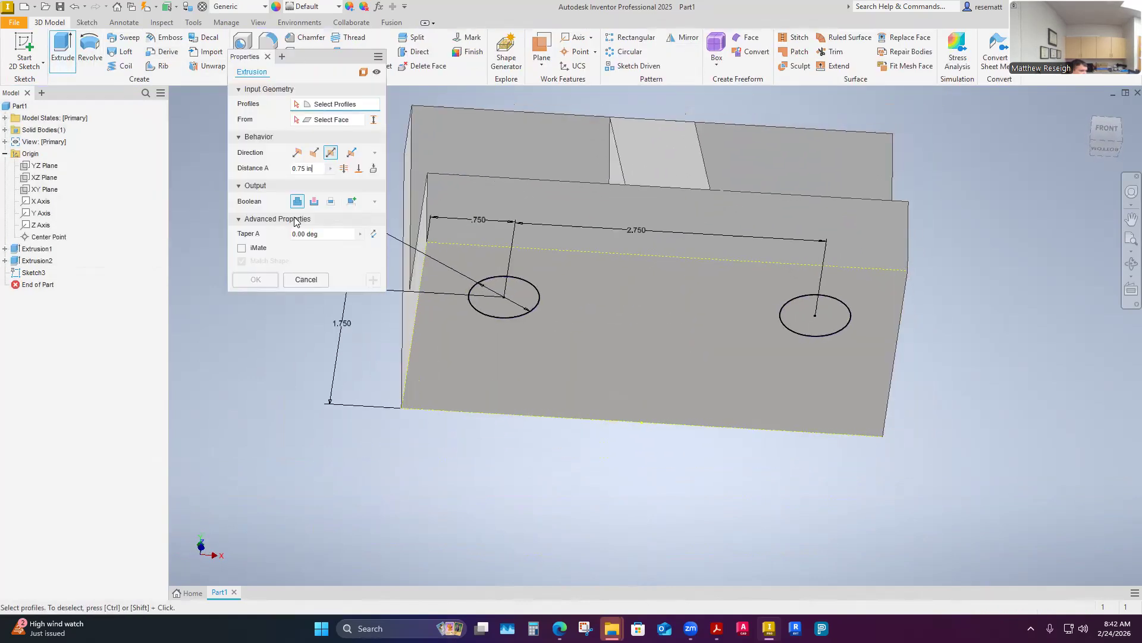
click(509, 289)
click(815, 322)
shift+middle_drag(815, 322, 455, 458)
click(345, 168)
click(261, 279)
- Fillet the two vertical front corner edges of the base with a 0.75 in radius
shift+middle_drag(380, 512, 501, 491)
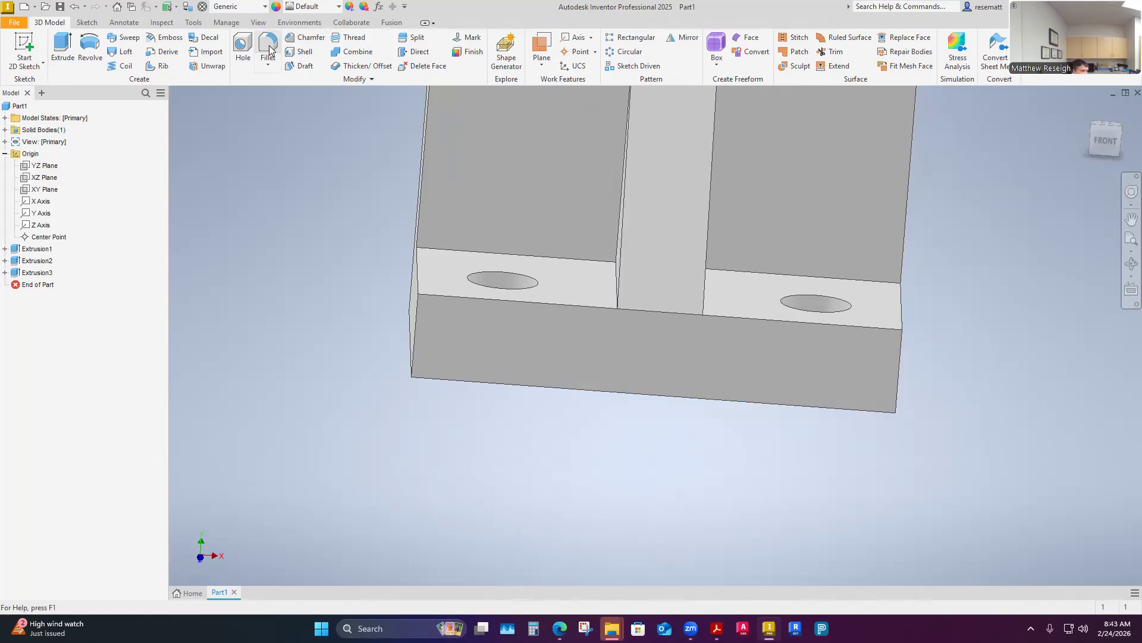
click(268, 64)
click(280, 85)
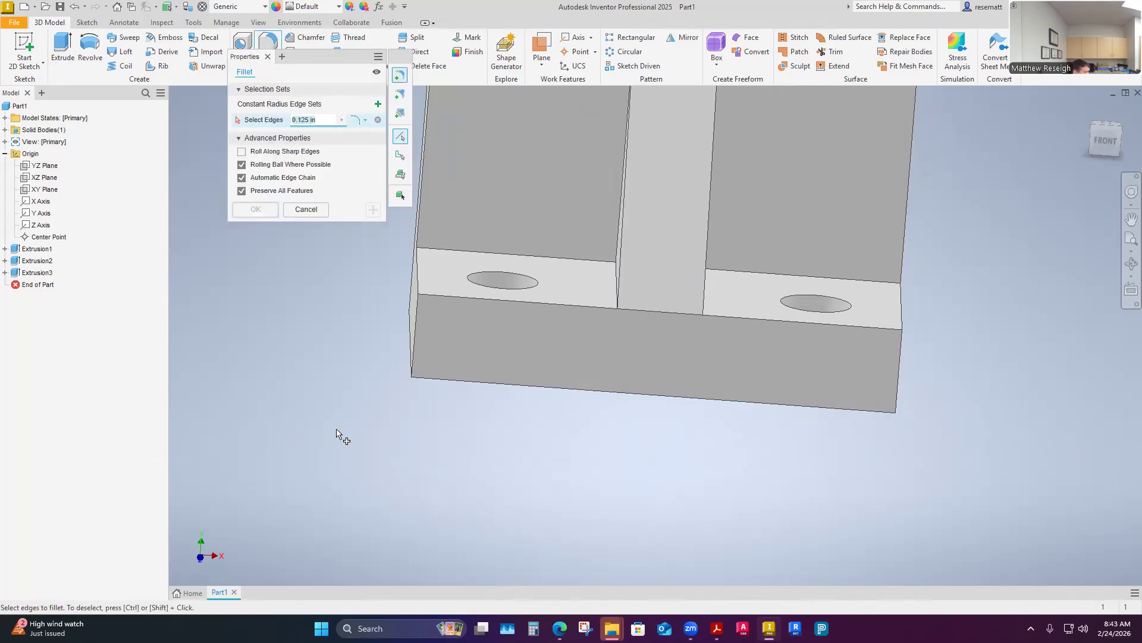
shift+middle_drag(337, 435, 362, 484)
text(.75)
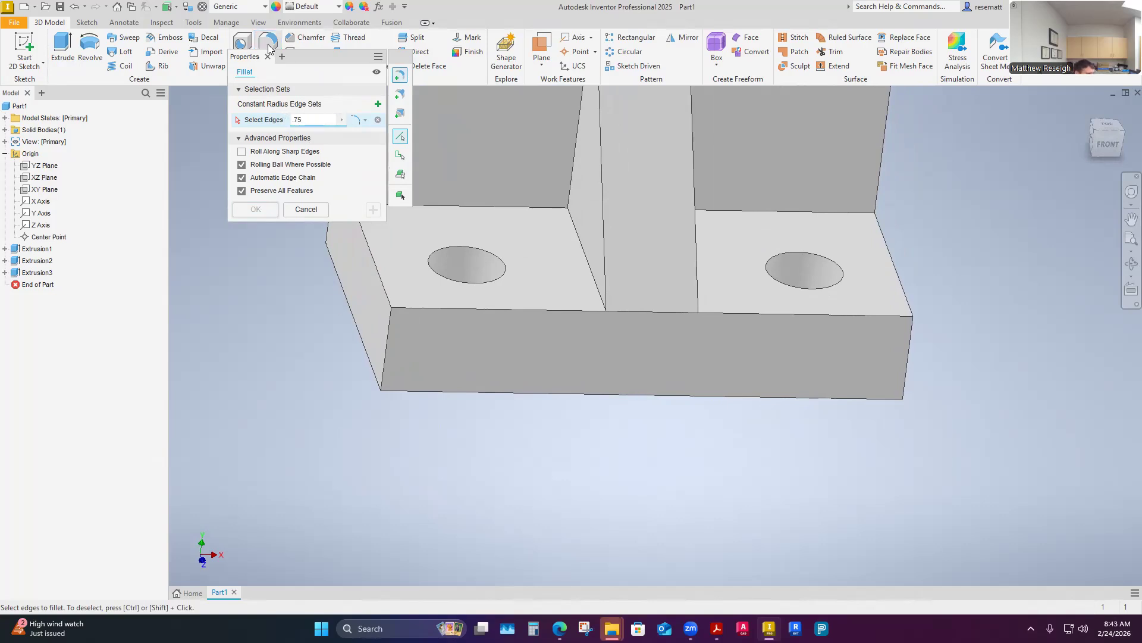
click(387, 341)
shift+middle_drag(898, 470, 833, 411)
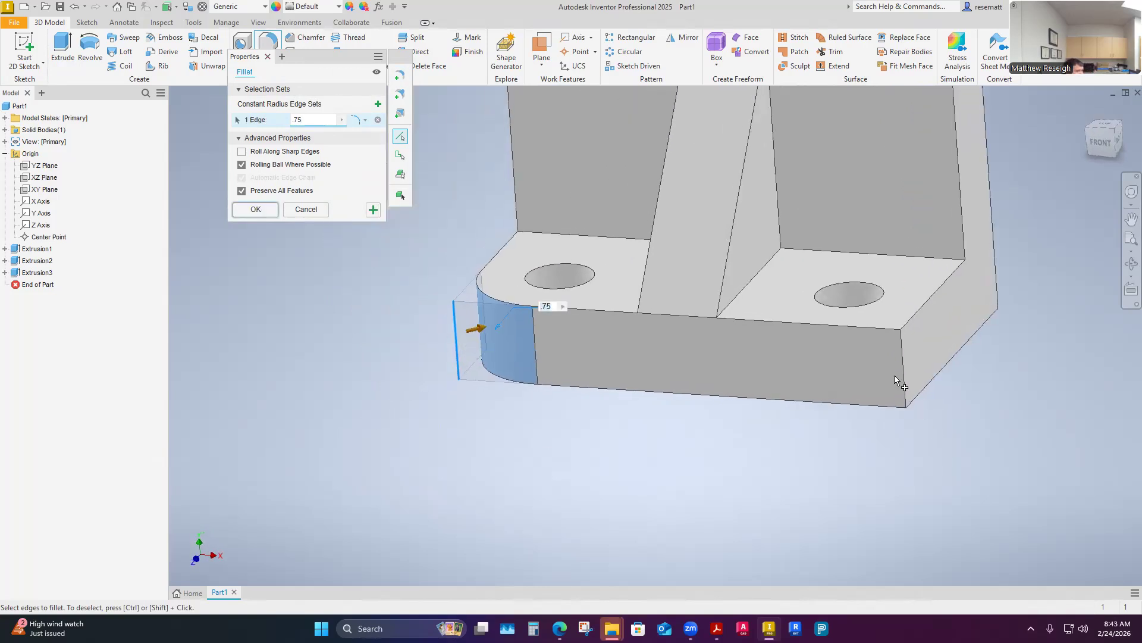
click(905, 372)
shift+middle_drag(696, 470, 731, 497)
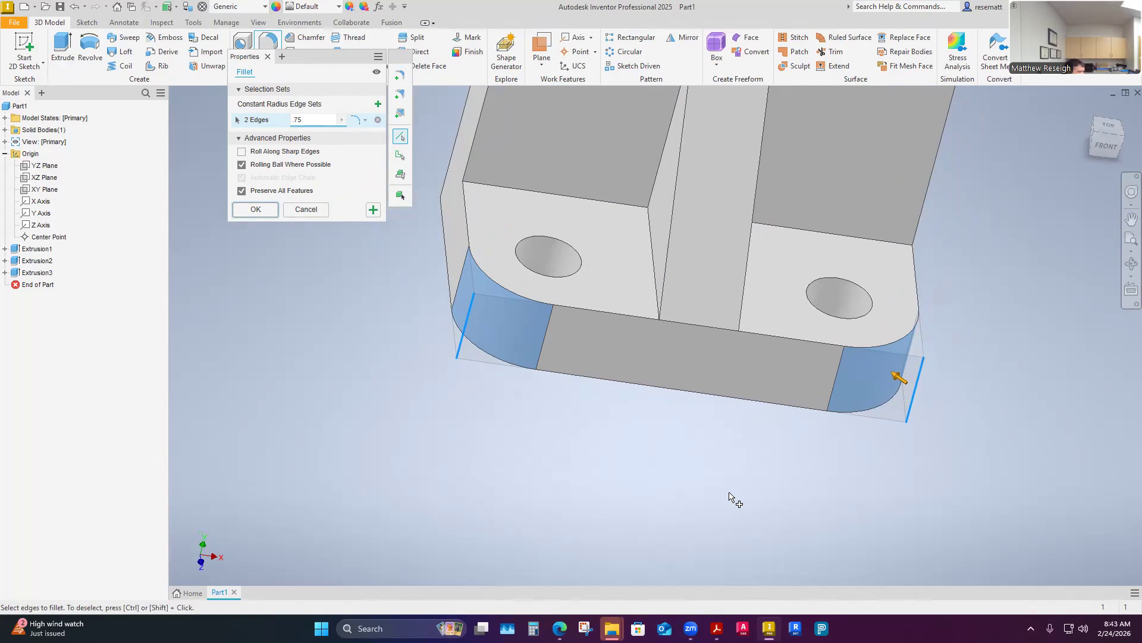
click(257, 210)
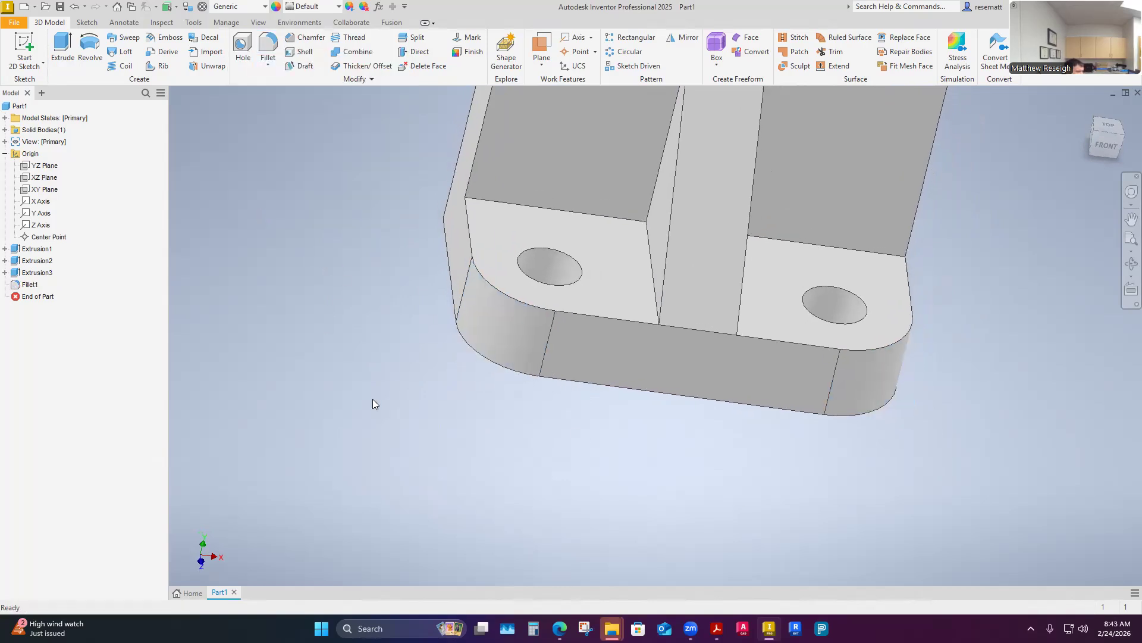
- Fillet the two upper corner edges of the upright plate with a 0.25 in radius
key(F6)
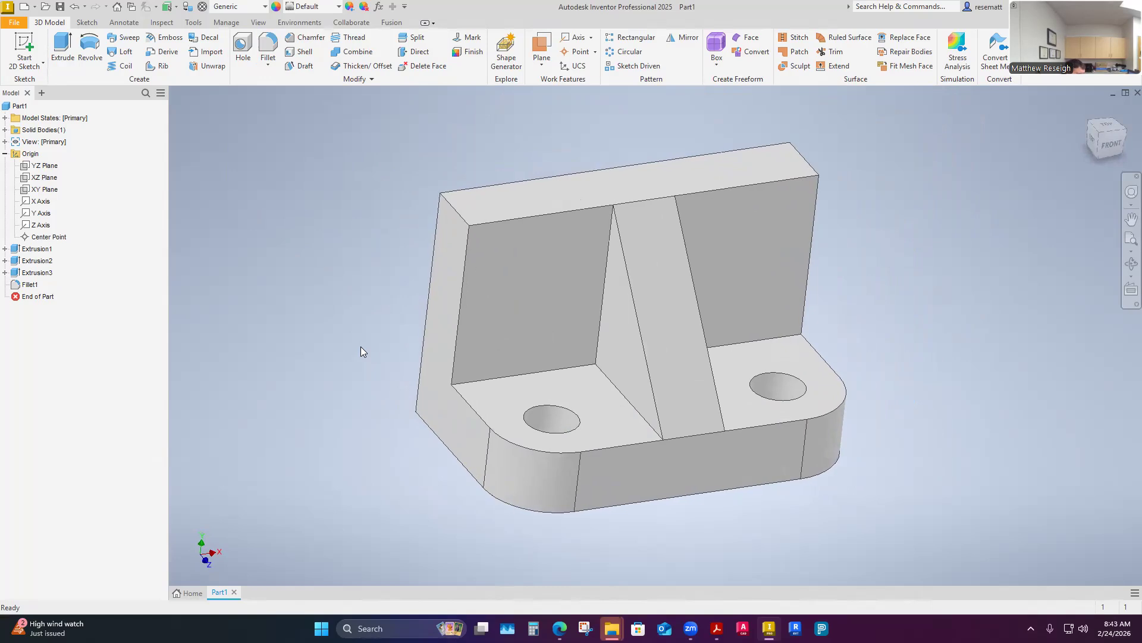
click(278, 46)
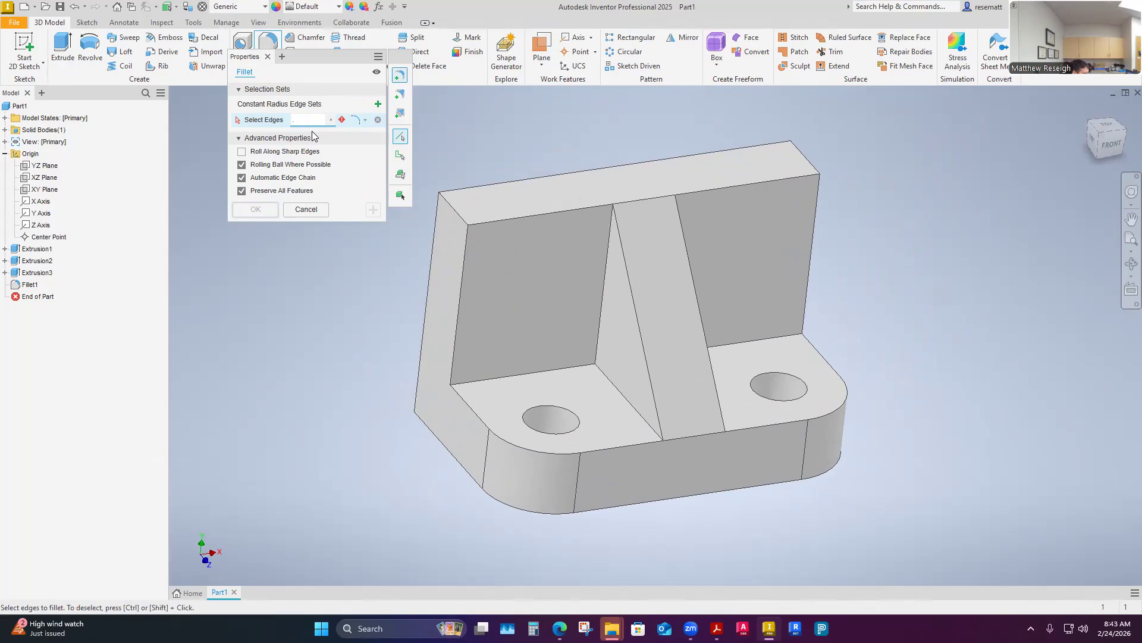
text(.25)
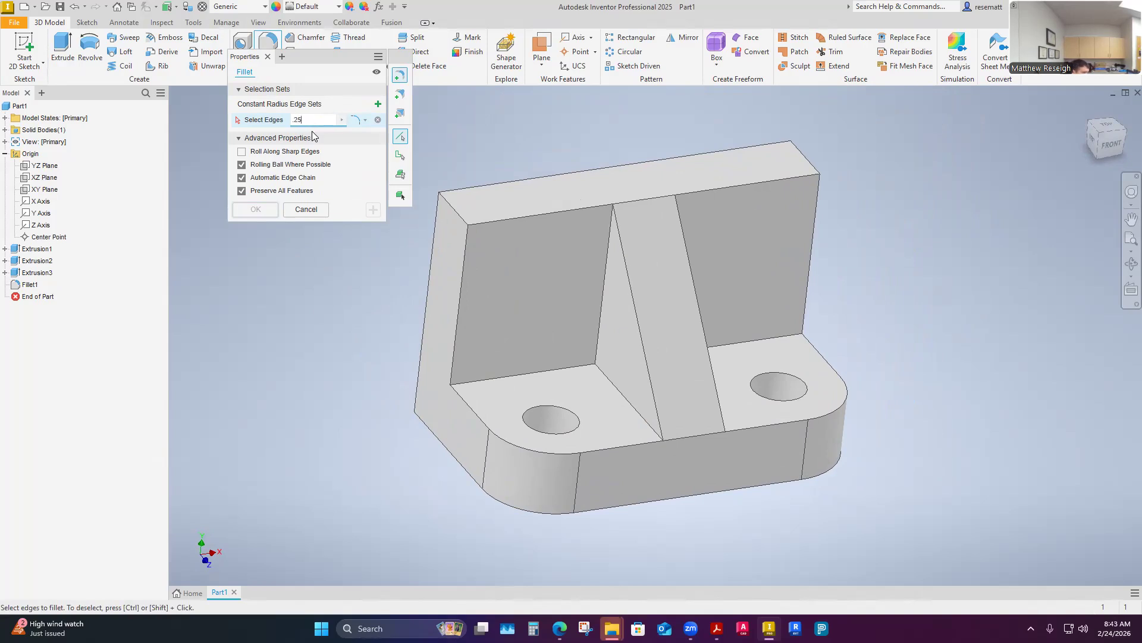
click(455, 216)
click(801, 249)
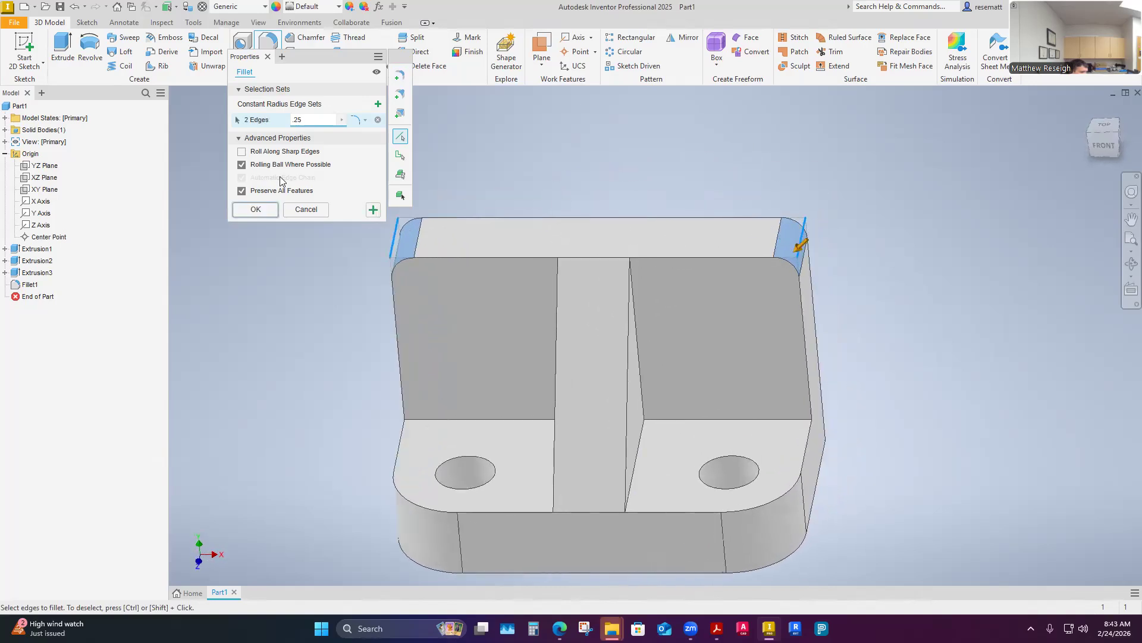
click(254, 208)
- Try to add a second constant-radius edge set to the upright plate's corner fillet, leaving the edit without applying it
click(29, 284)
click(26, 300)
click(238, 377)
shift+middle_drag(238, 376, 283, 374)
right_click(34, 299)
click(66, 346)
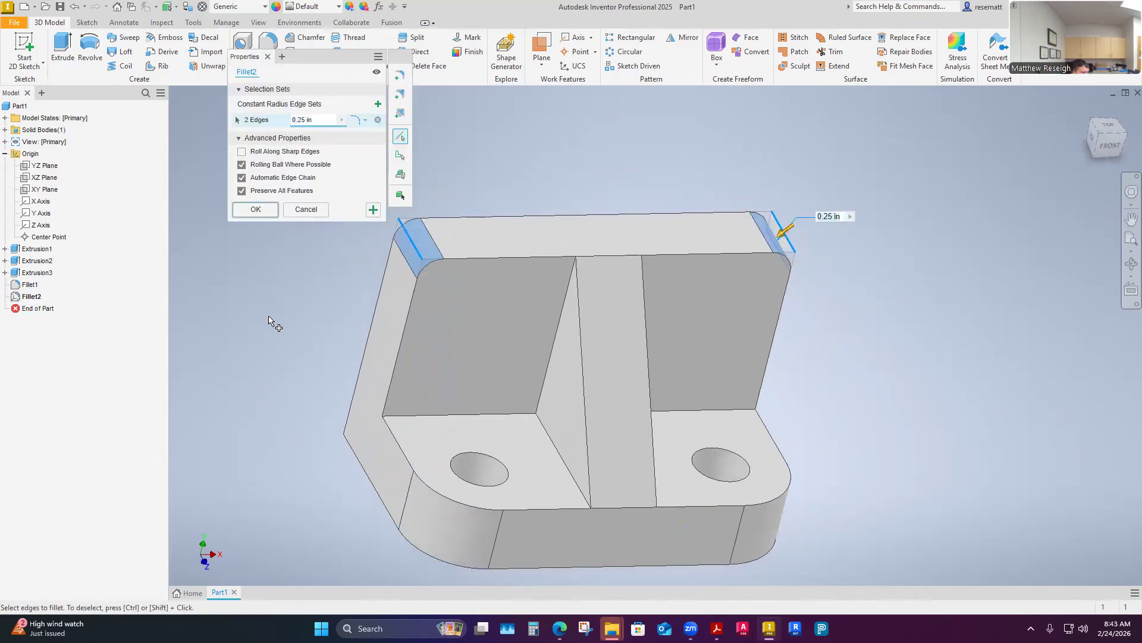
click(378, 105)
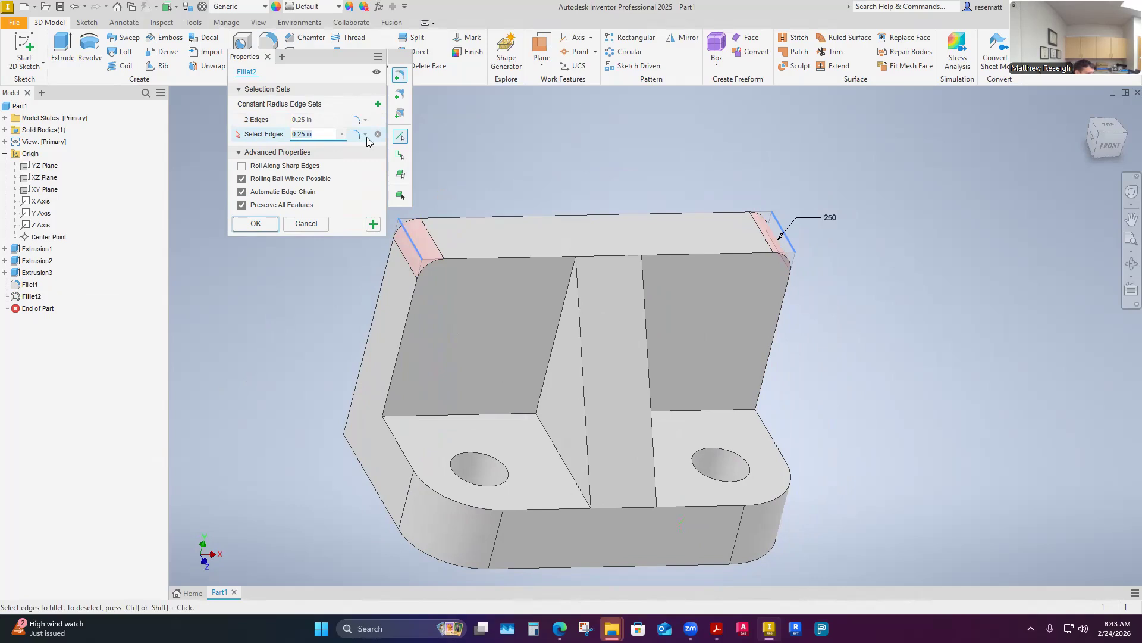
click(267, 57)
- Delete the fillet feature on the upright plate's upper corners
click(28, 296)
right_click(28, 298)
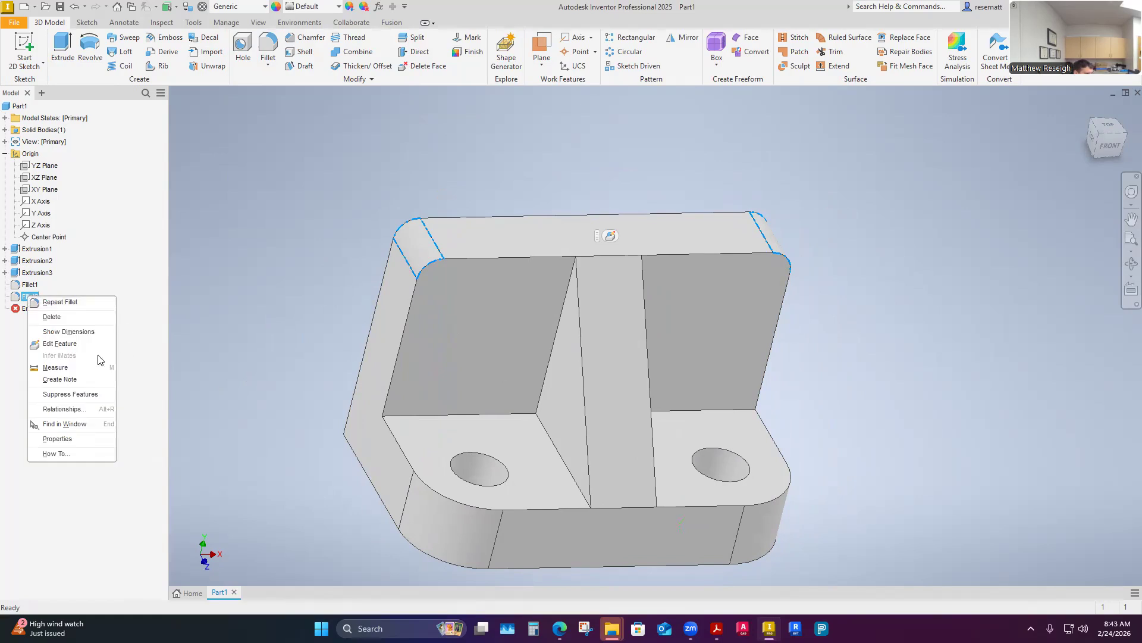
click(51, 316)
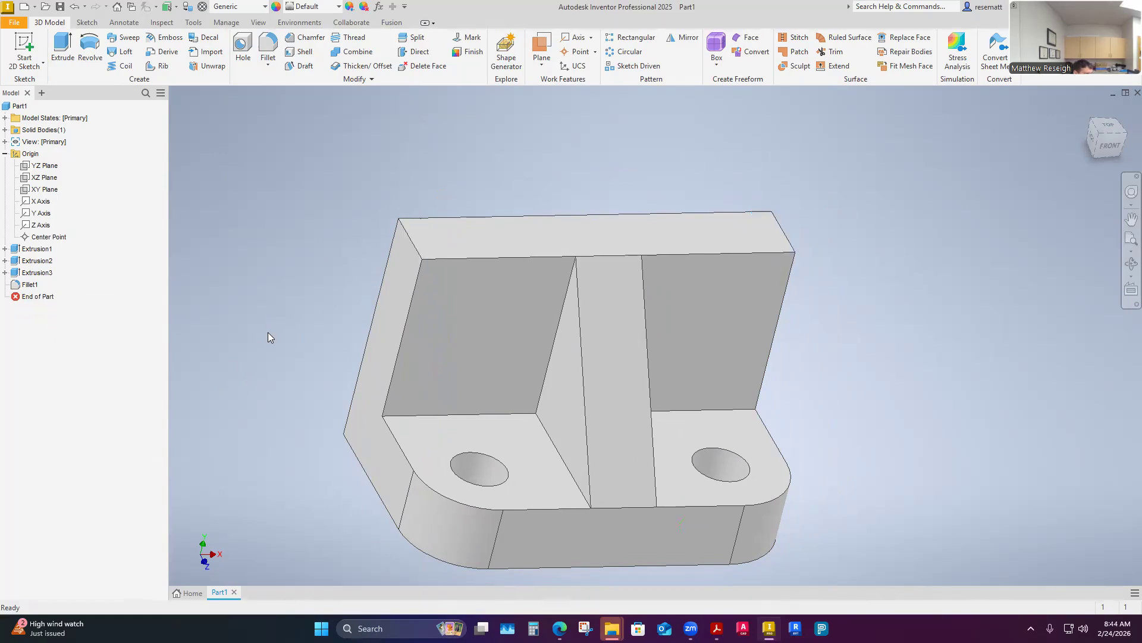
- Edit the base corner fillet, add another edge set, include the upright's two upper corner edges in the first set and set its radius to 0.25 in
right_click(30, 284)
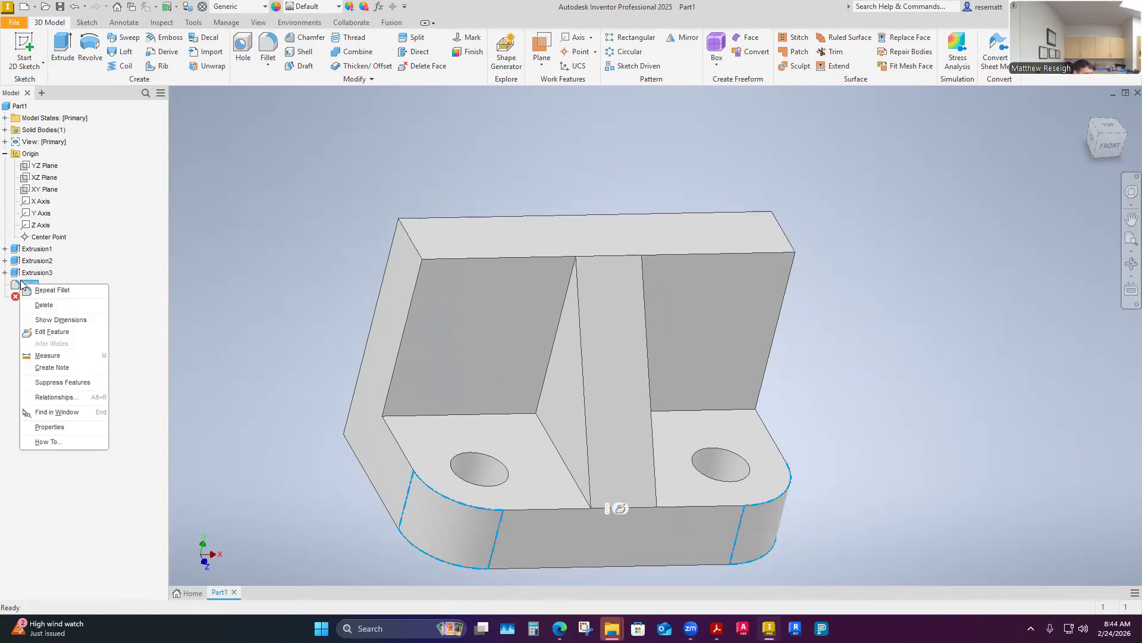
click(51, 348)
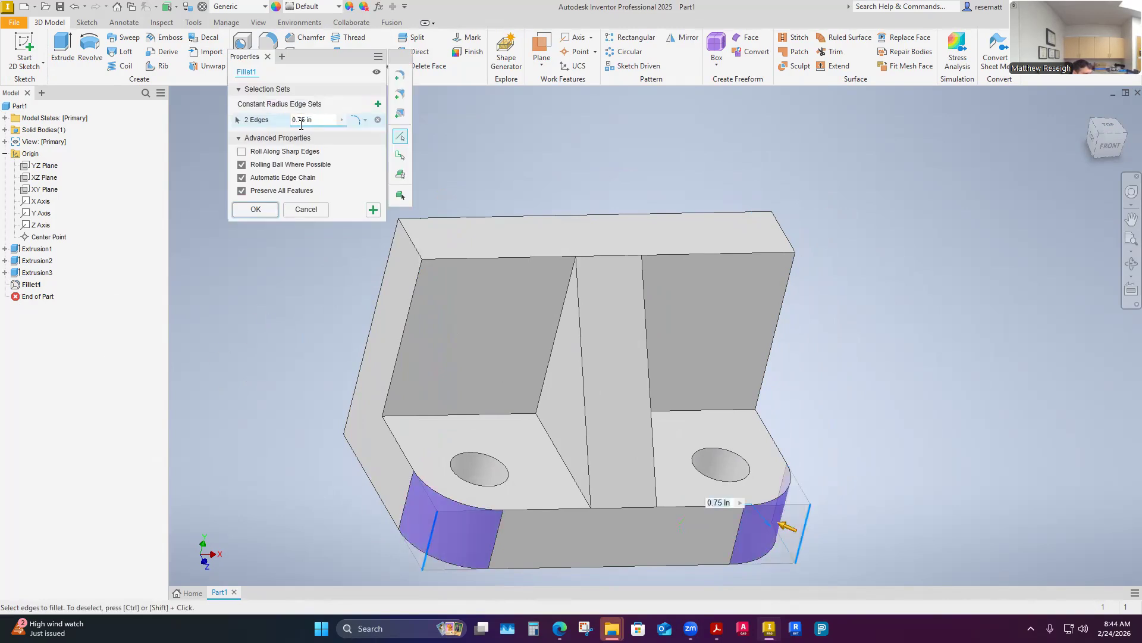
click(378, 105)
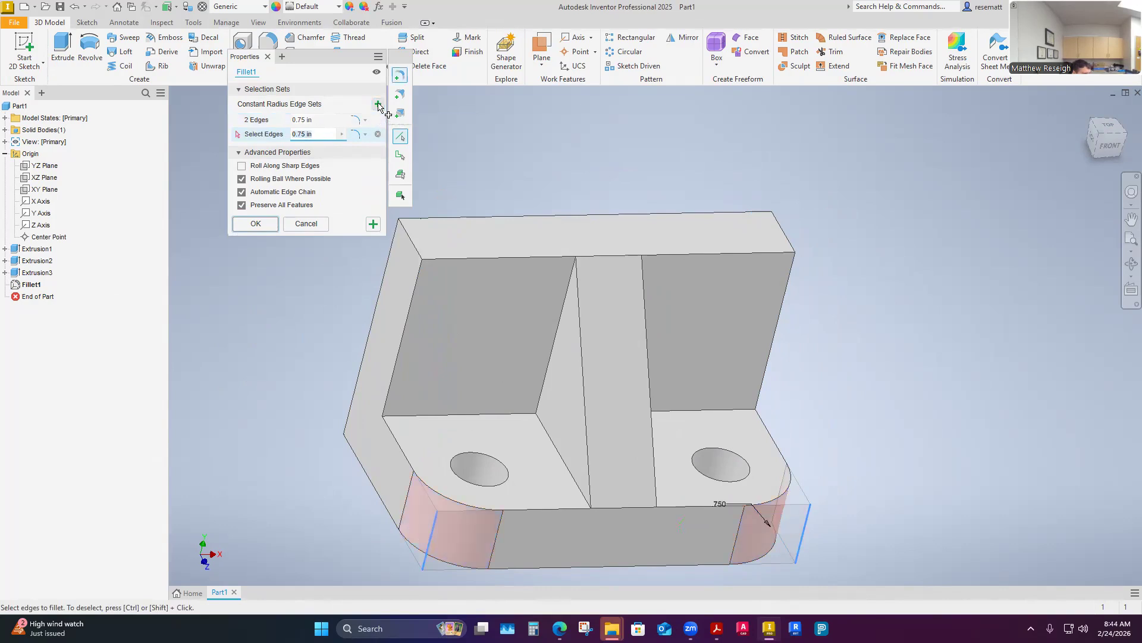
click(319, 122)
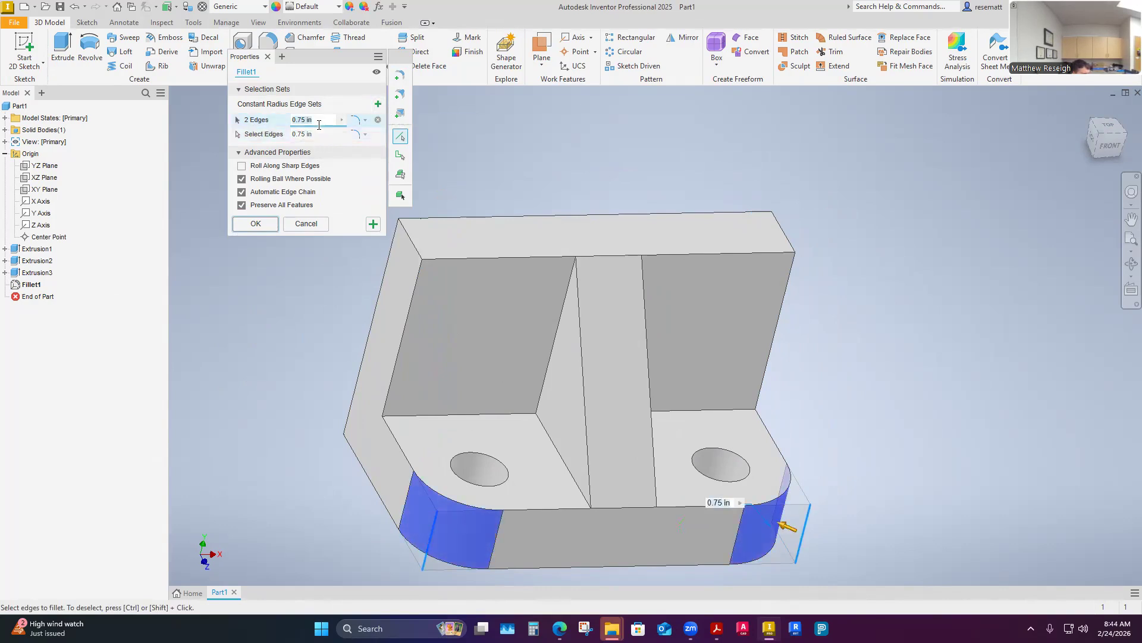
click(411, 238)
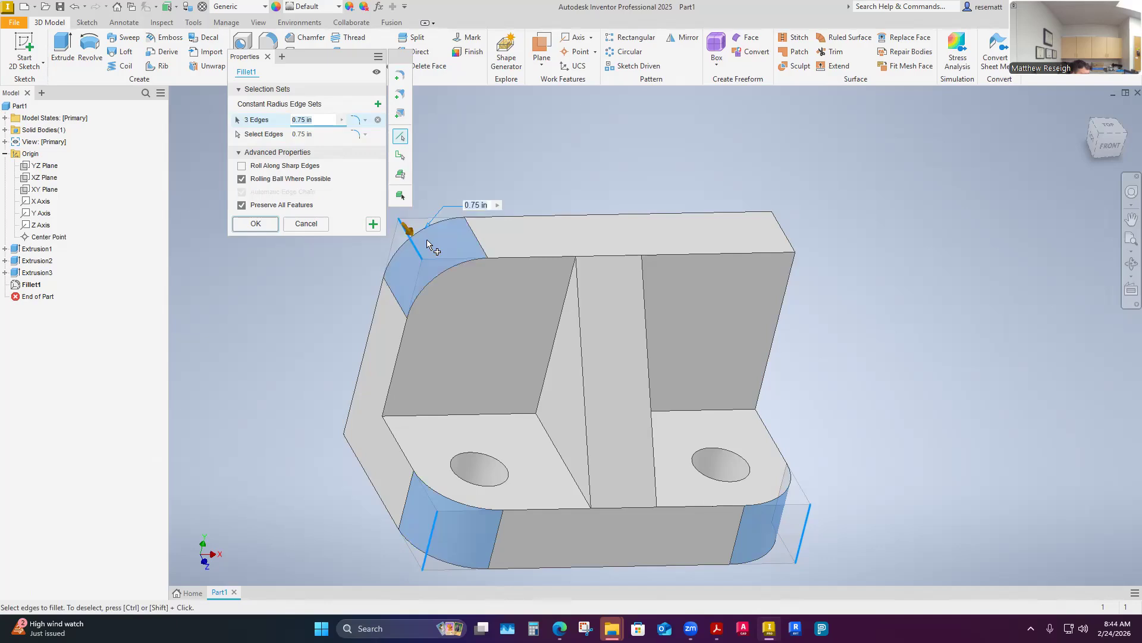
click(783, 238)
text(.25)
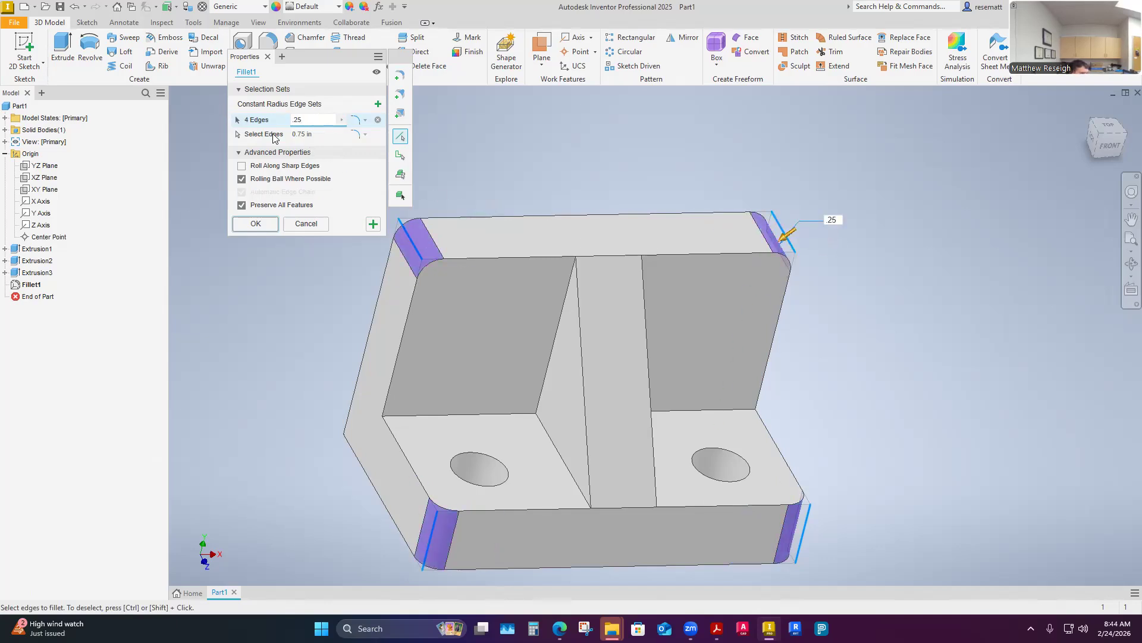
- Remove the two base corner edges from the 0.25 in set, add a third edge set, and cancel the fillet edit
click(319, 134)
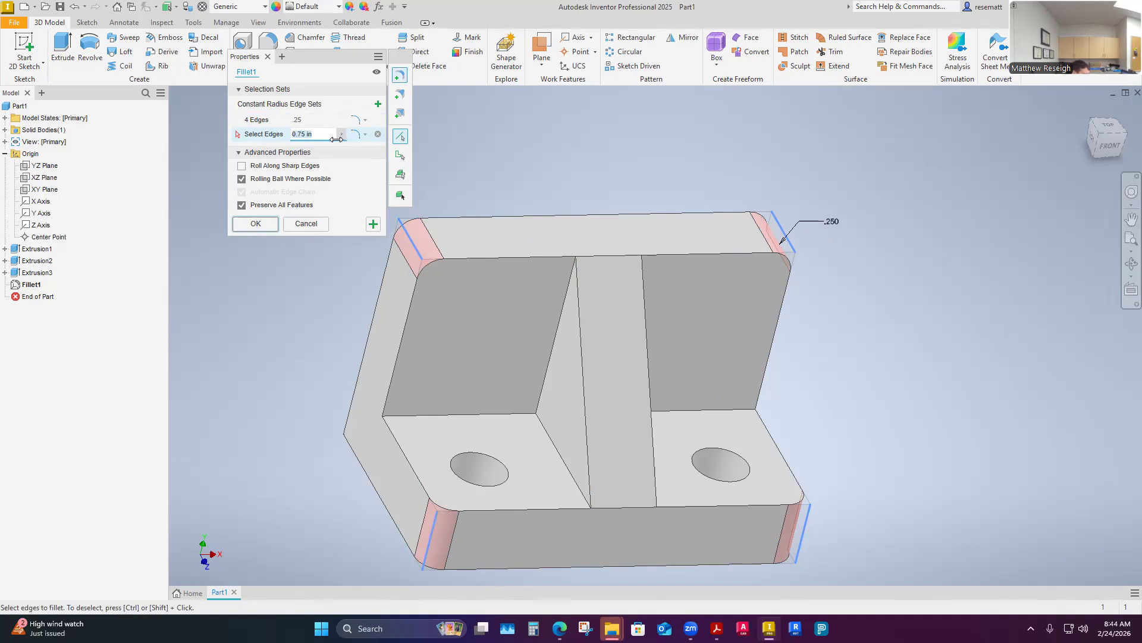
click(255, 123)
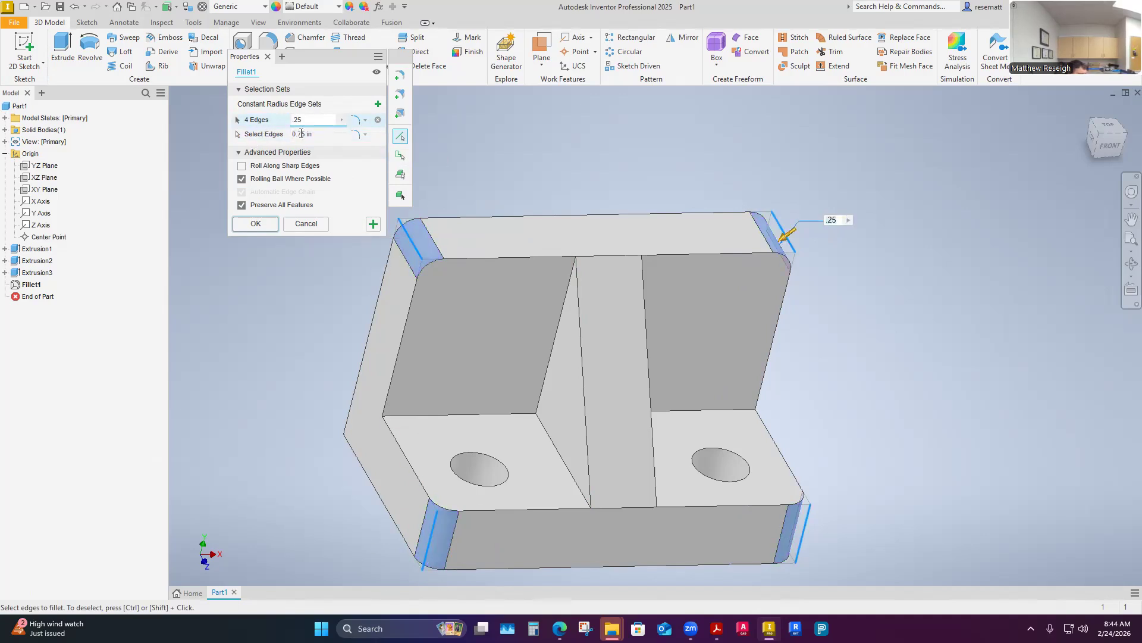
click(268, 136)
click(257, 120)
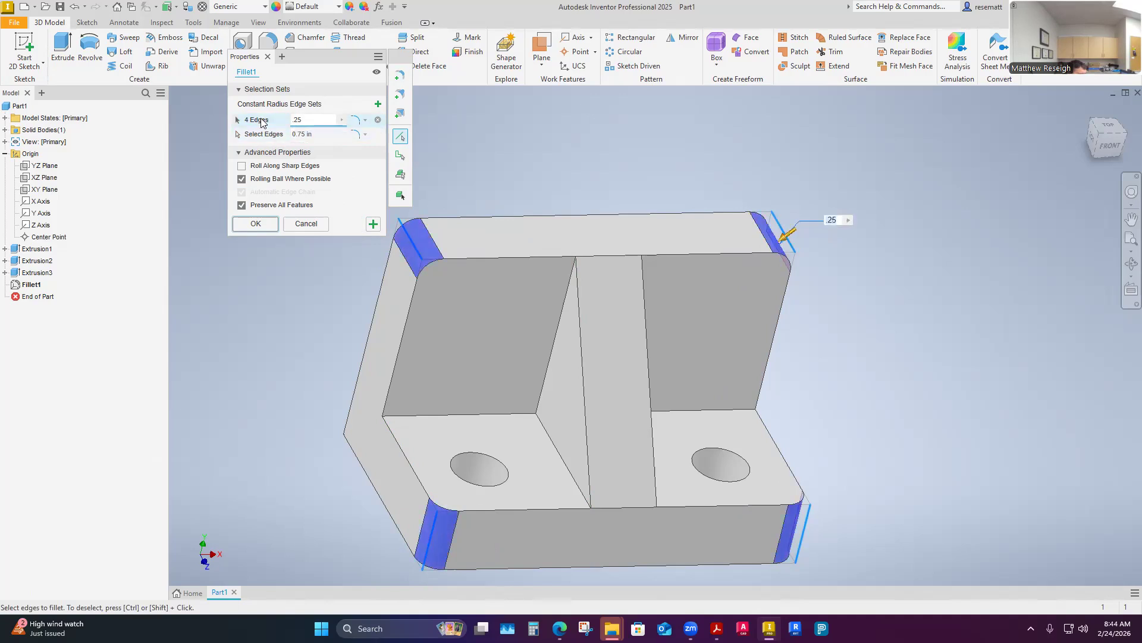
ctrl+click(425, 546)
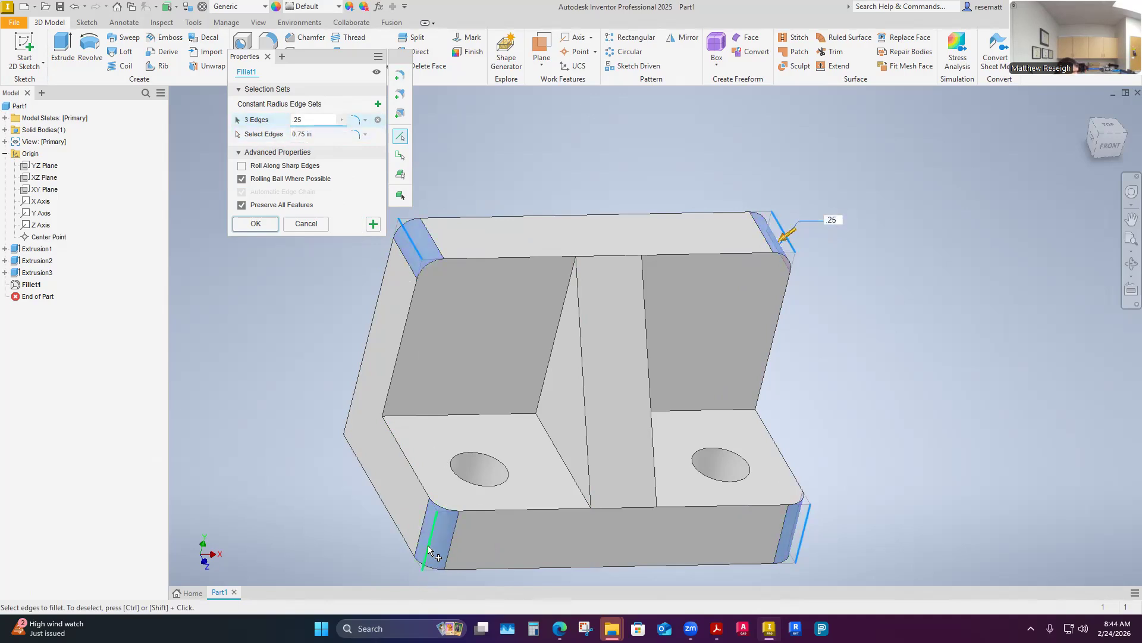
ctrl+click(804, 538)
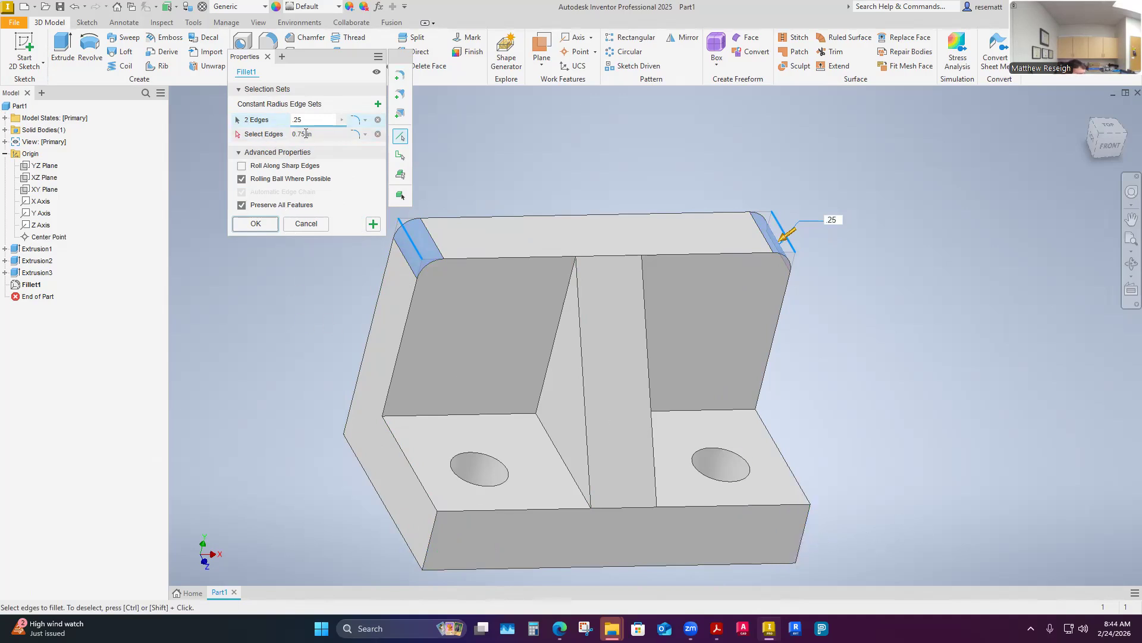
click(378, 105)
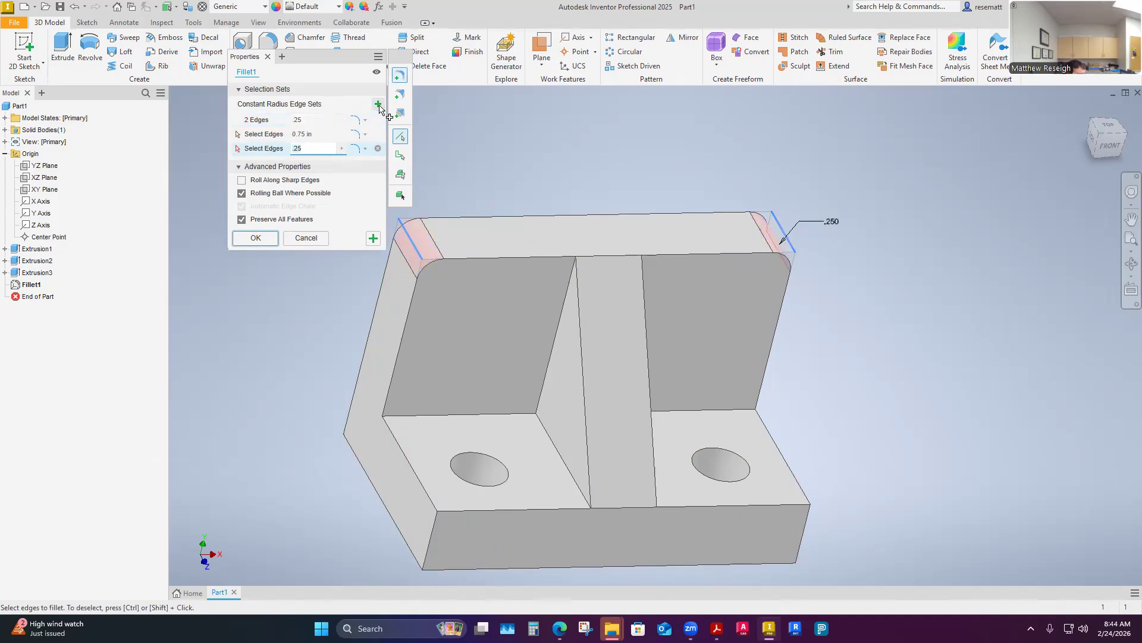
click(268, 120)
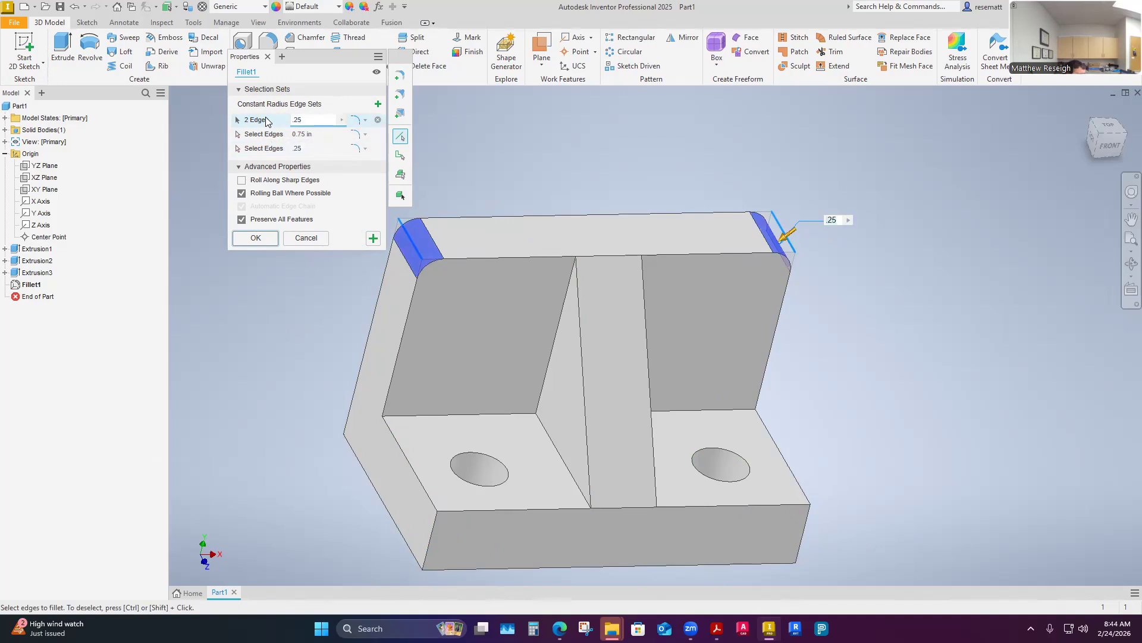
click(309, 241)
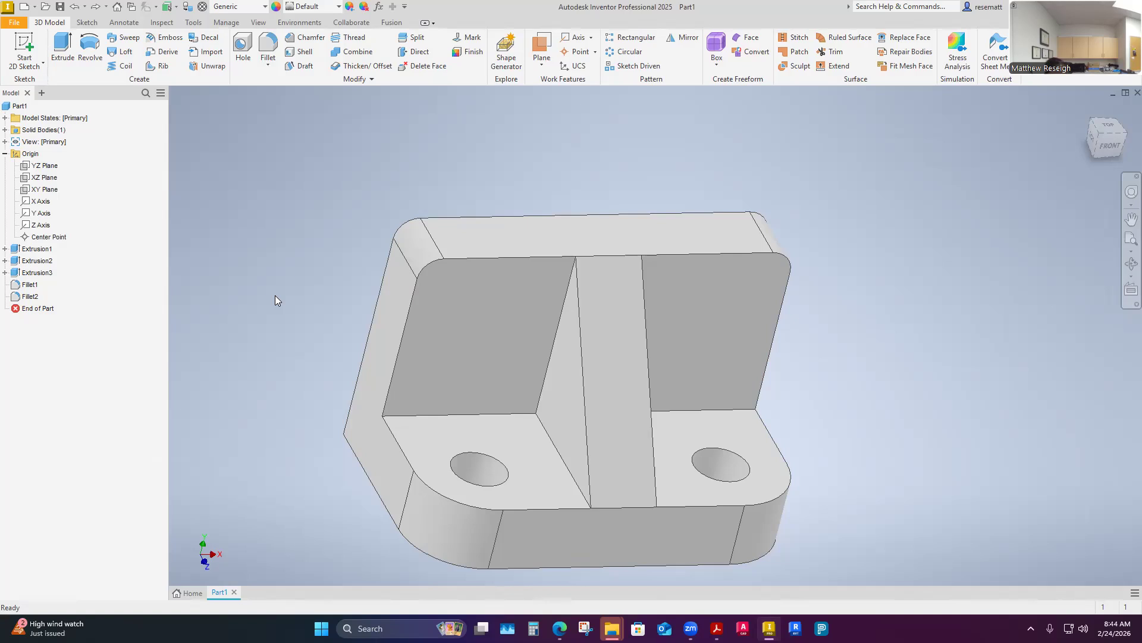
shift+middle_drag(276, 295, 468, 488)
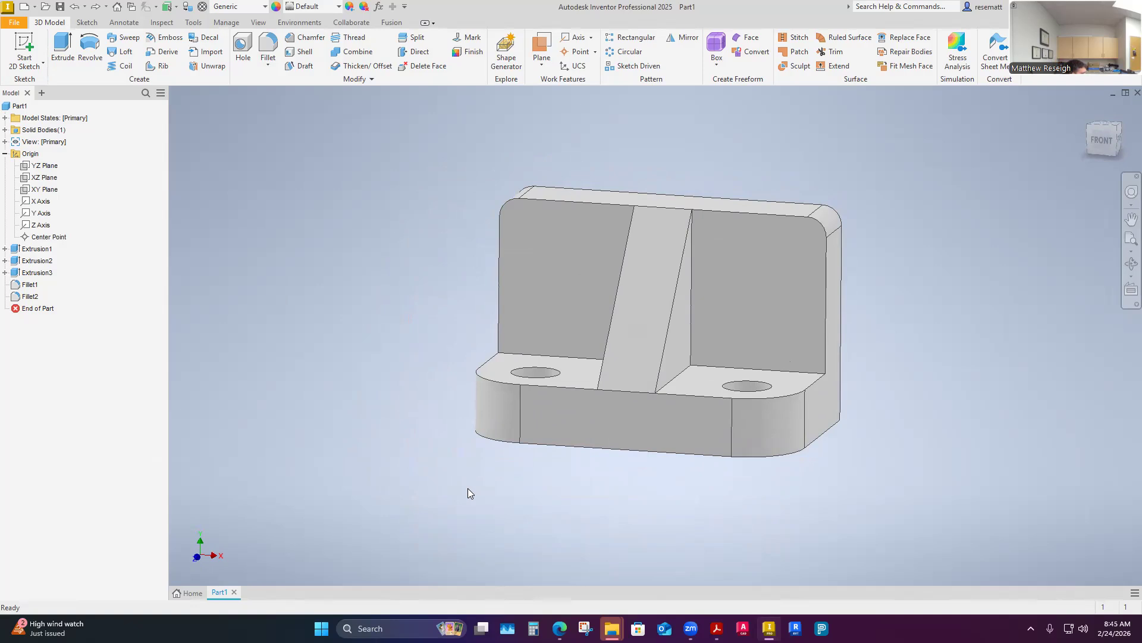
shift+middle_drag(467, 488, 468, 488)
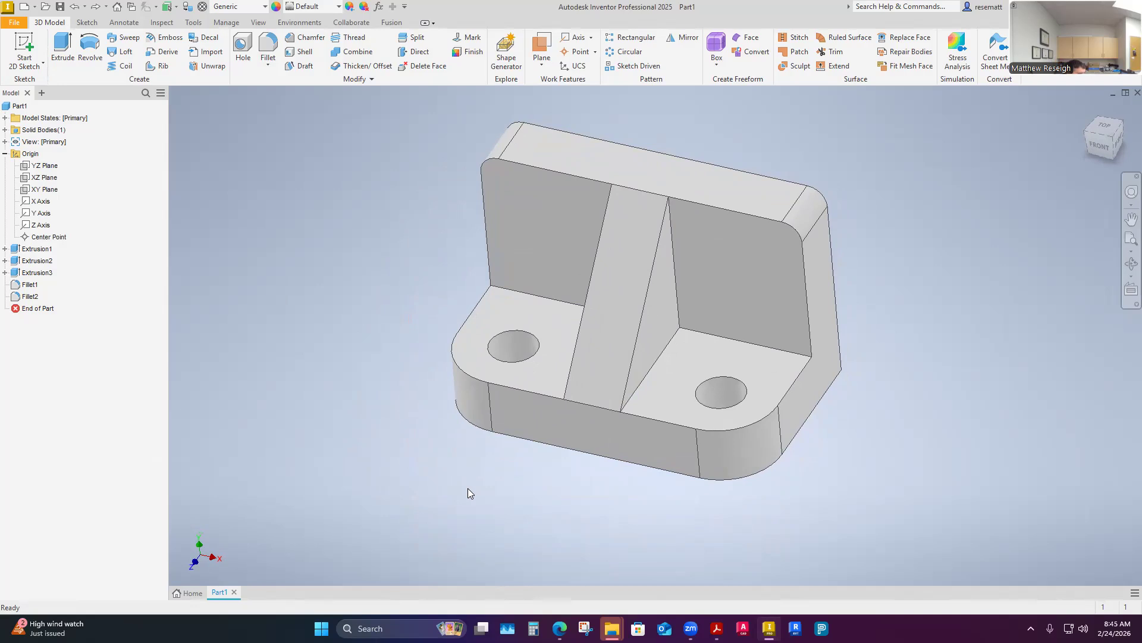
shift+middle_drag(467, 487, 467, 488)
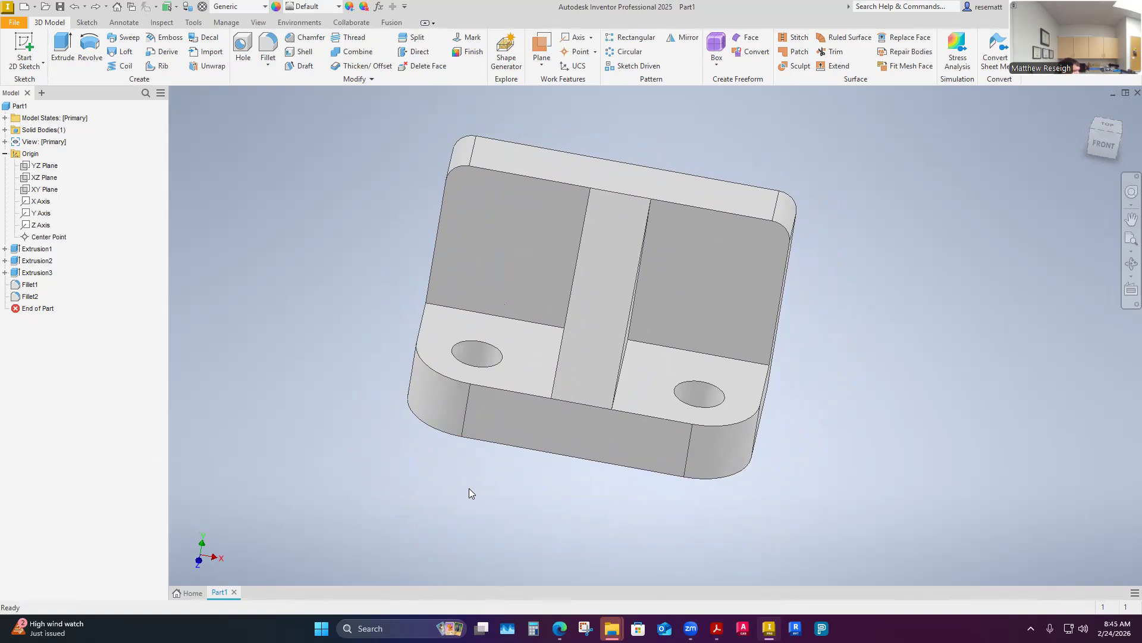
click(1031, 628)
click(1079, 568)
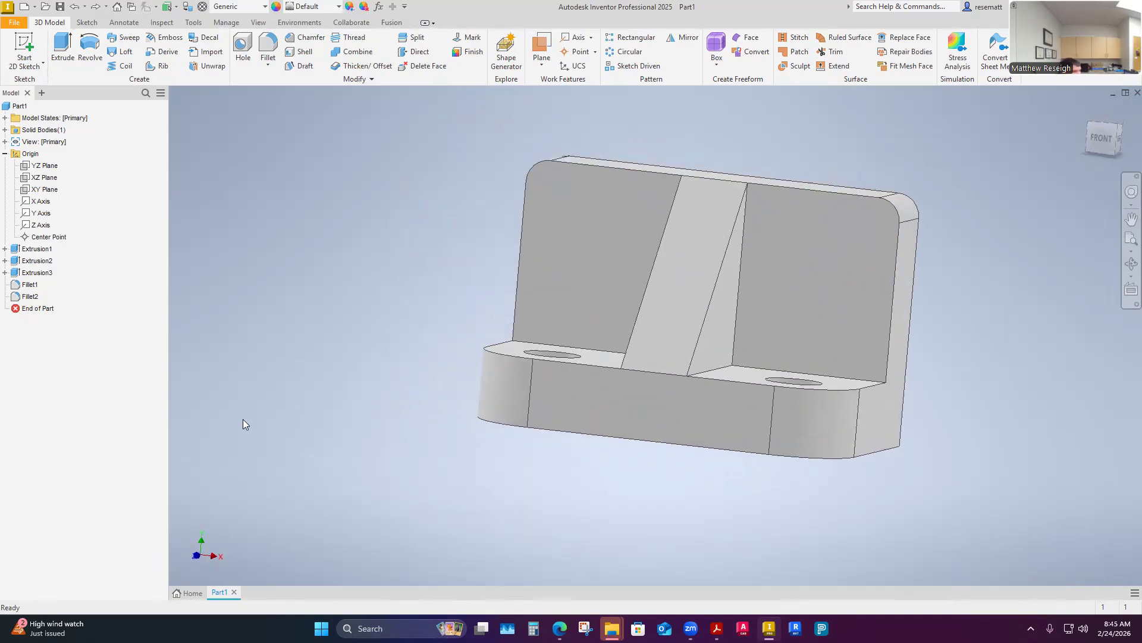
- Start a Tolerance Feature annotation and select the bottom face of the base
click(124, 22)
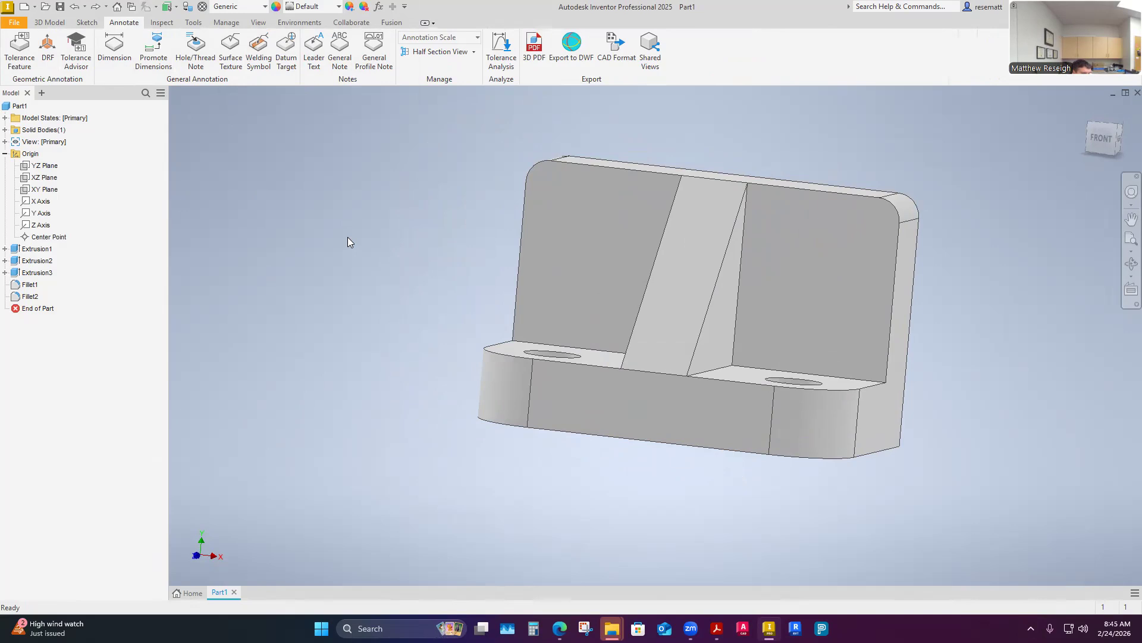
shift+middle_drag(316, 325, 351, 352)
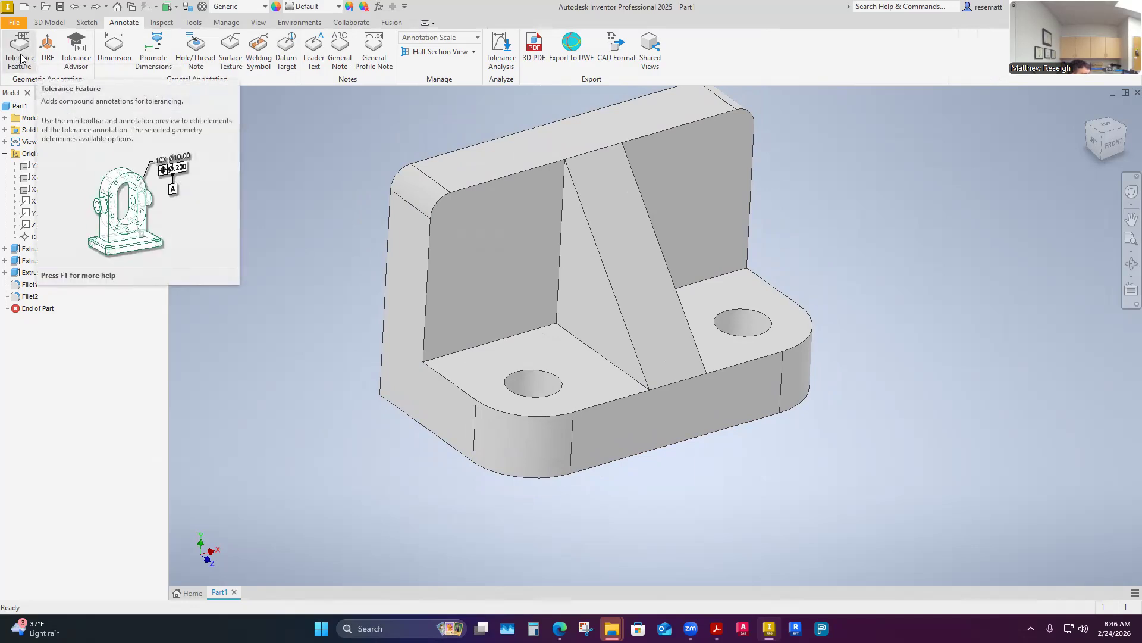
click(21, 58)
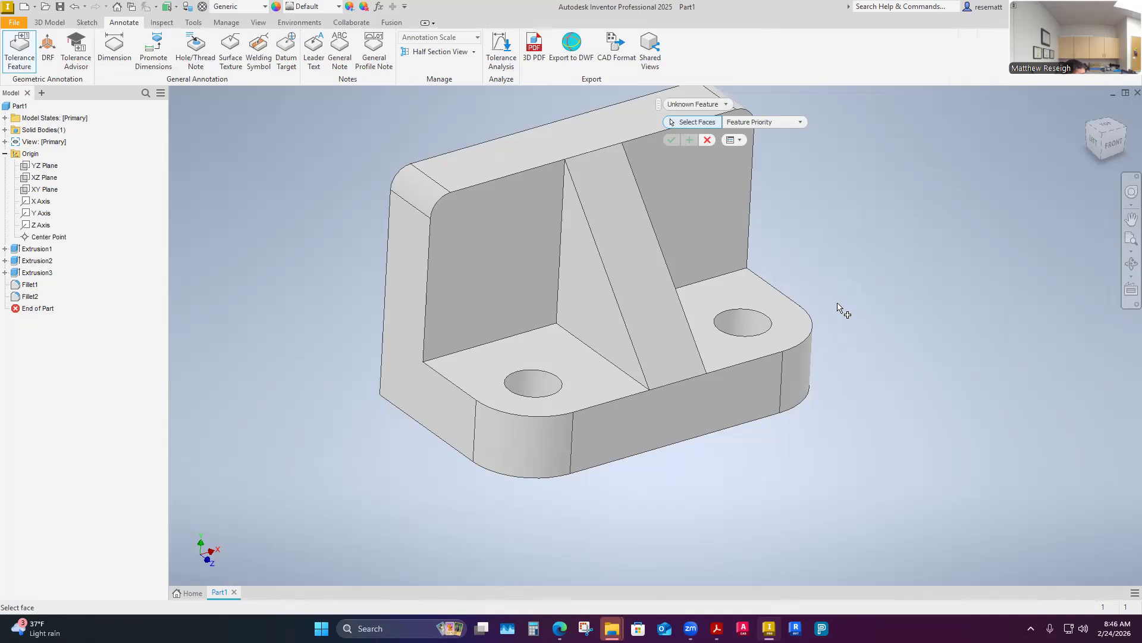
click(726, 105)
click(727, 104)
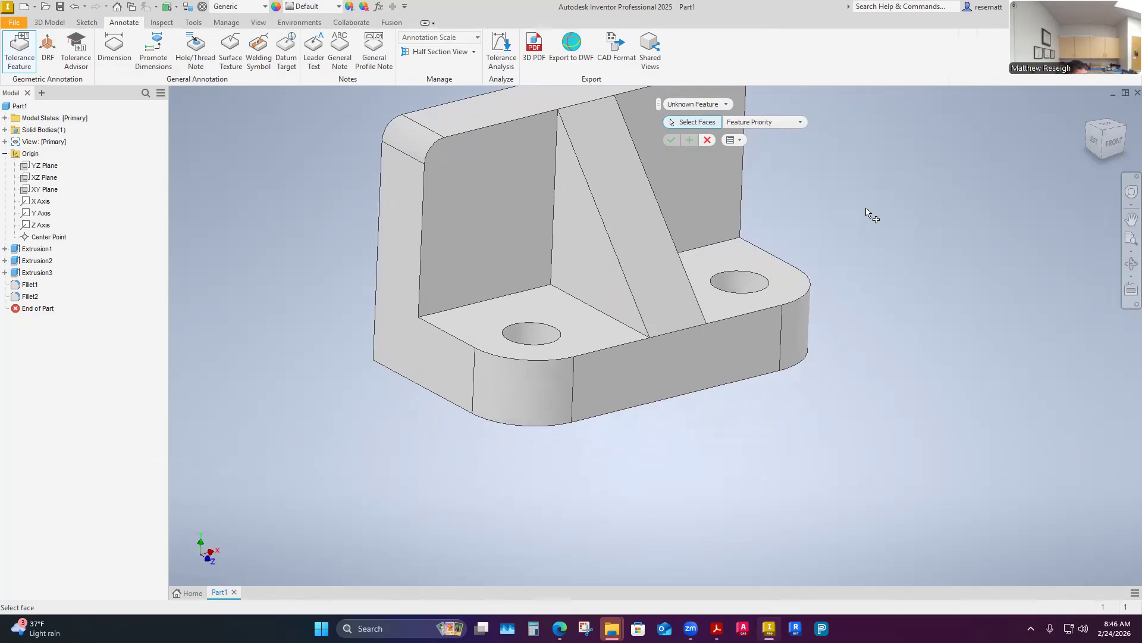
shift+middle_drag(950, 430, 630, 388)
click(630, 385)
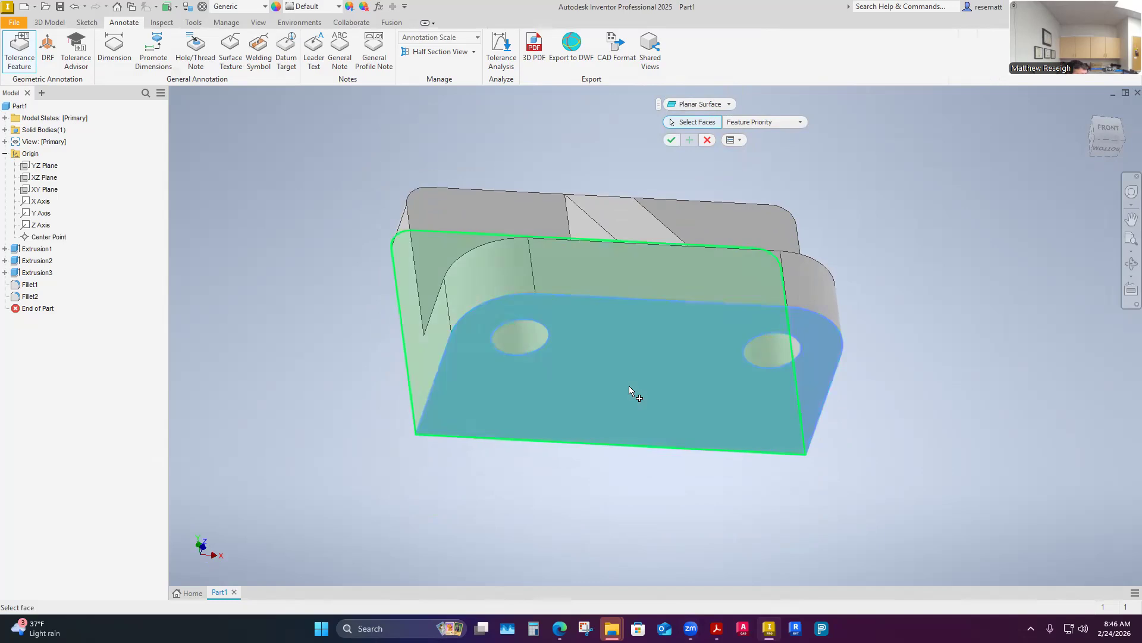
- Keep Planar Surface as the feature type with Feature Priority selection, and accept the bottom face for the tolerance annotation
click(729, 104)
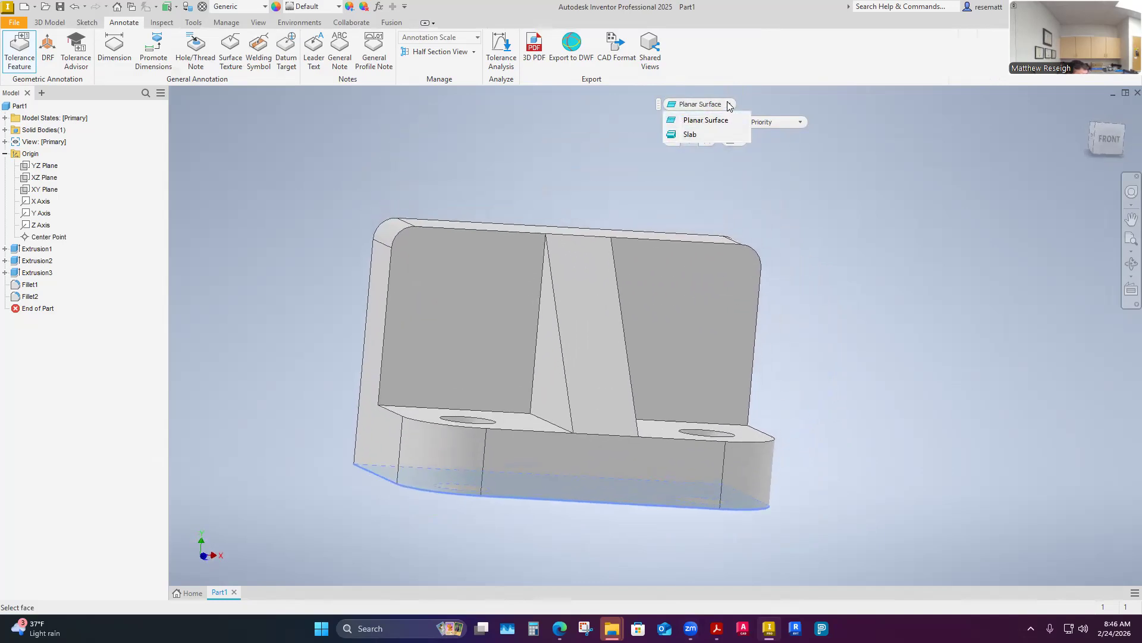
click(730, 105)
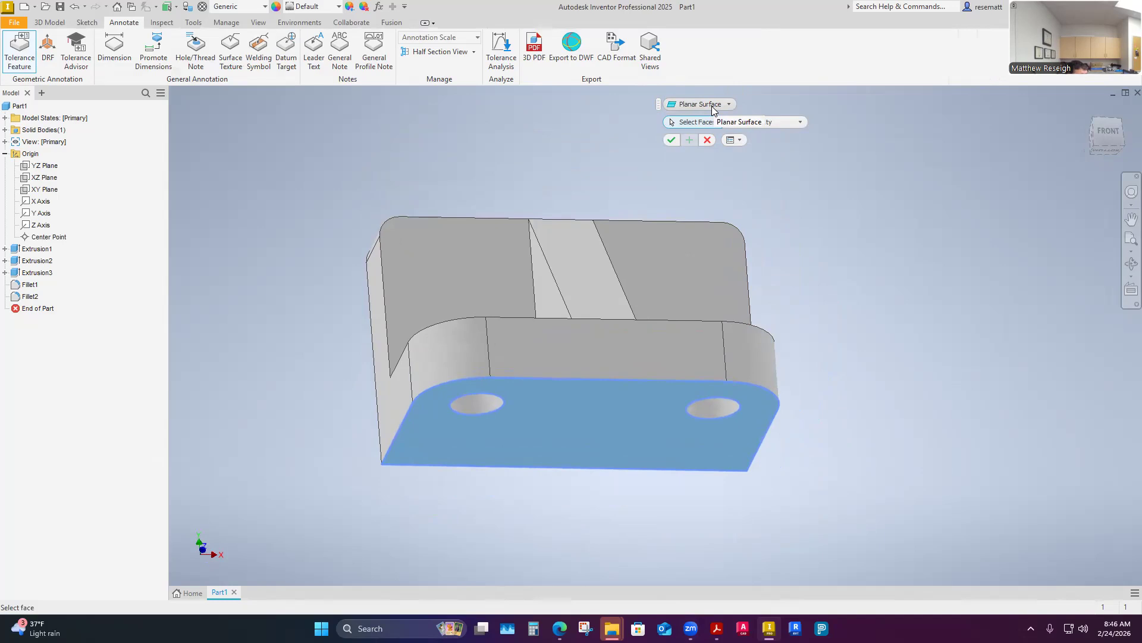
click(801, 123)
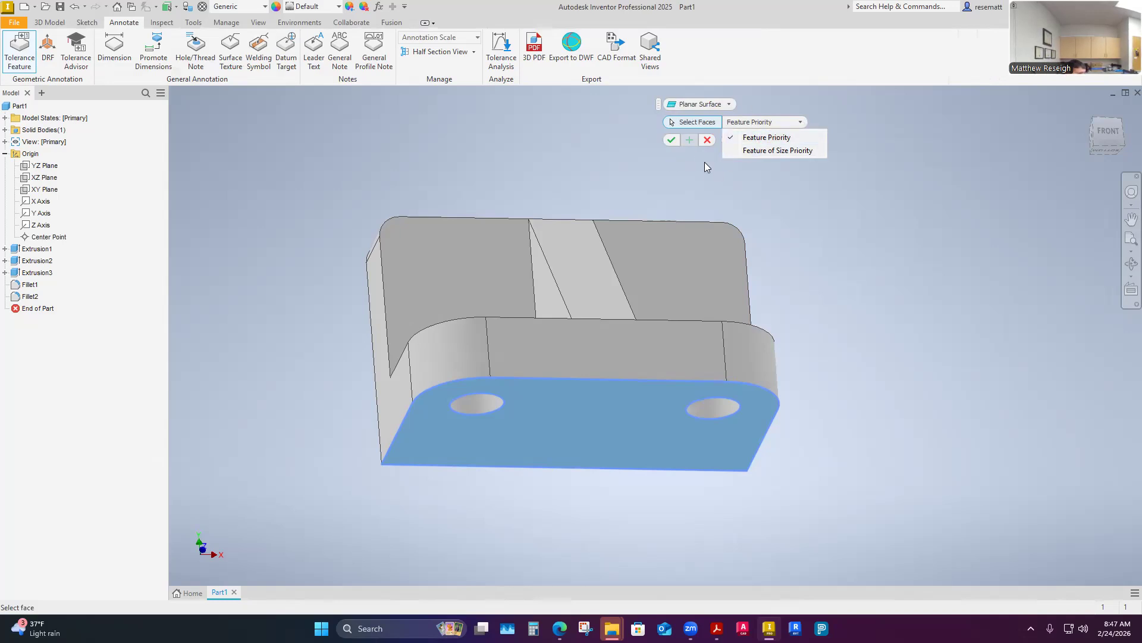
click(670, 141)
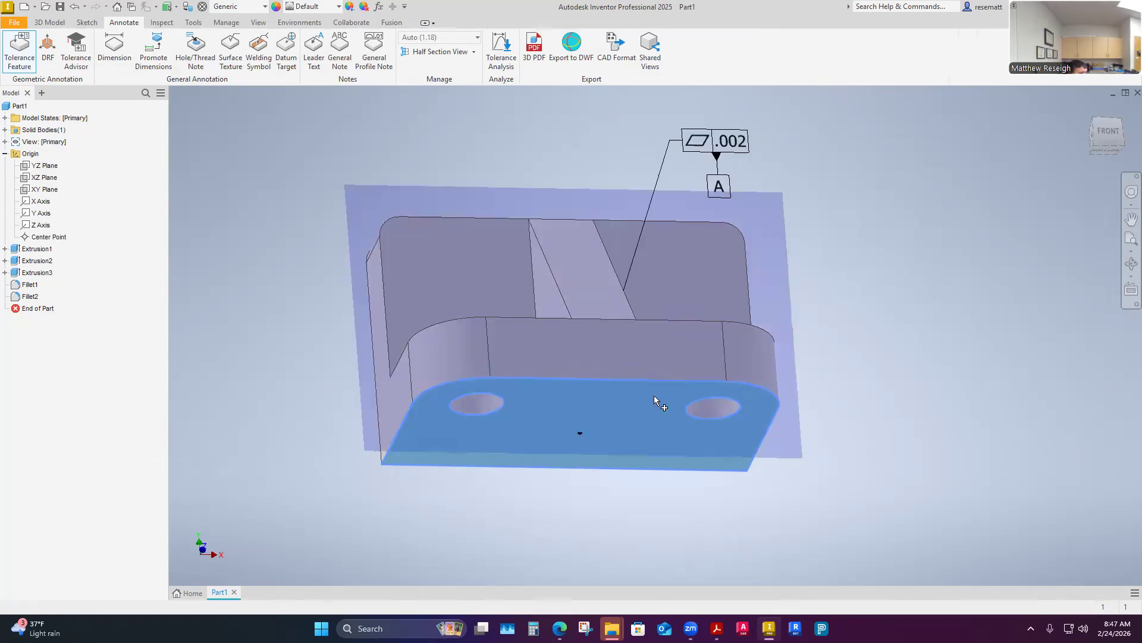
- Place the bottom-face flatness annotation with datum A below the base, review its datum options and discard it
mouse_move(613, 556)
shift+middle_down()
mouse_move(602, 535)
mouse_move(637, 478)
mouse_move(638, 443)
shift+middle_up()
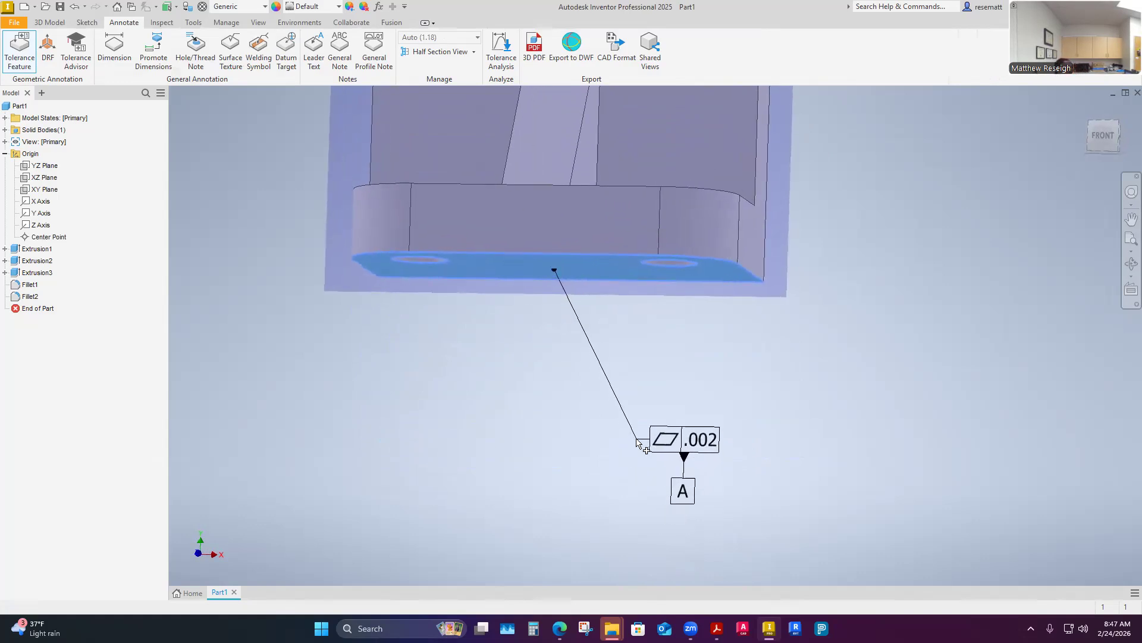
shift+middle_drag(637, 444, 637, 440)
mouse_move(767, 420)
shift+middle_down()
mouse_move(666, 406)
mouse_move(641, 388)
shift+middle_up()
shift+drag(640, 387, 641, 382)
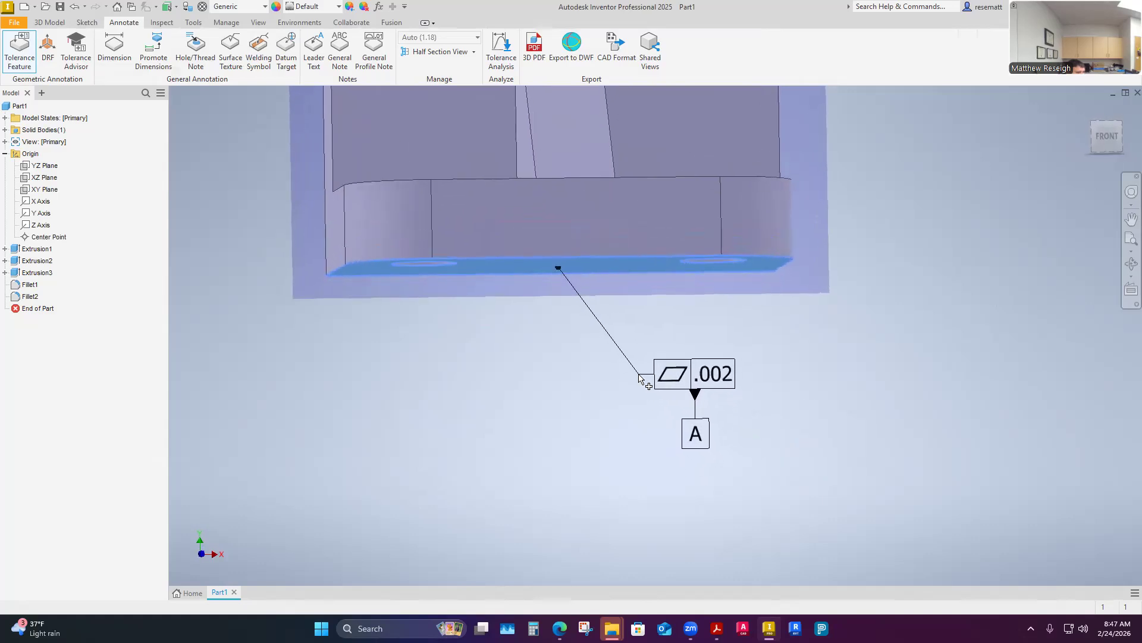
click(640, 376)
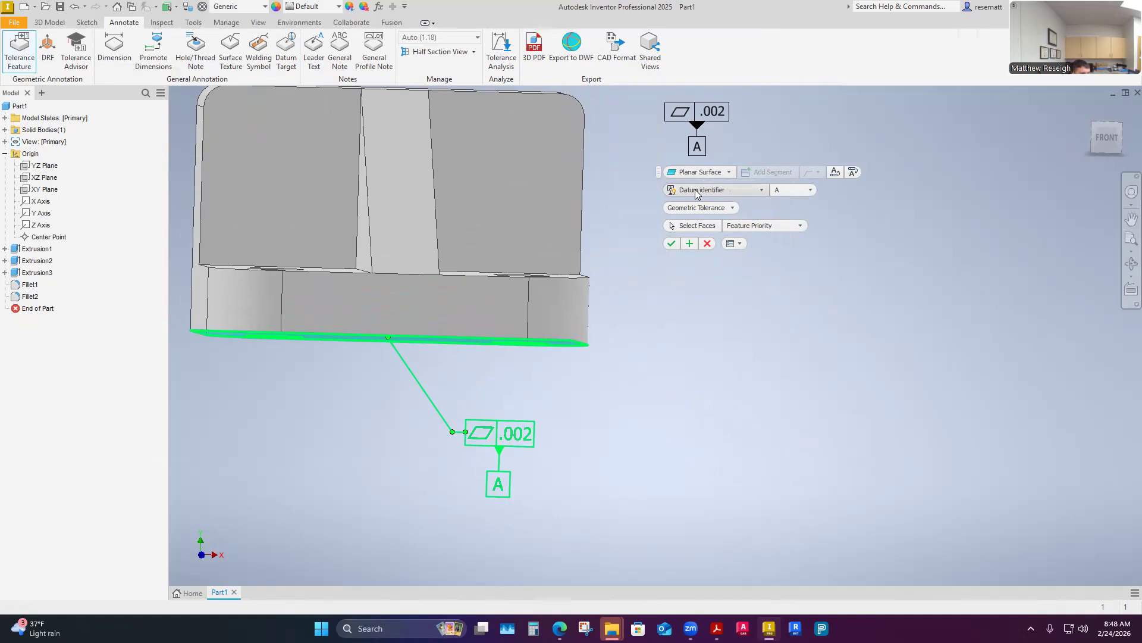
click(762, 191)
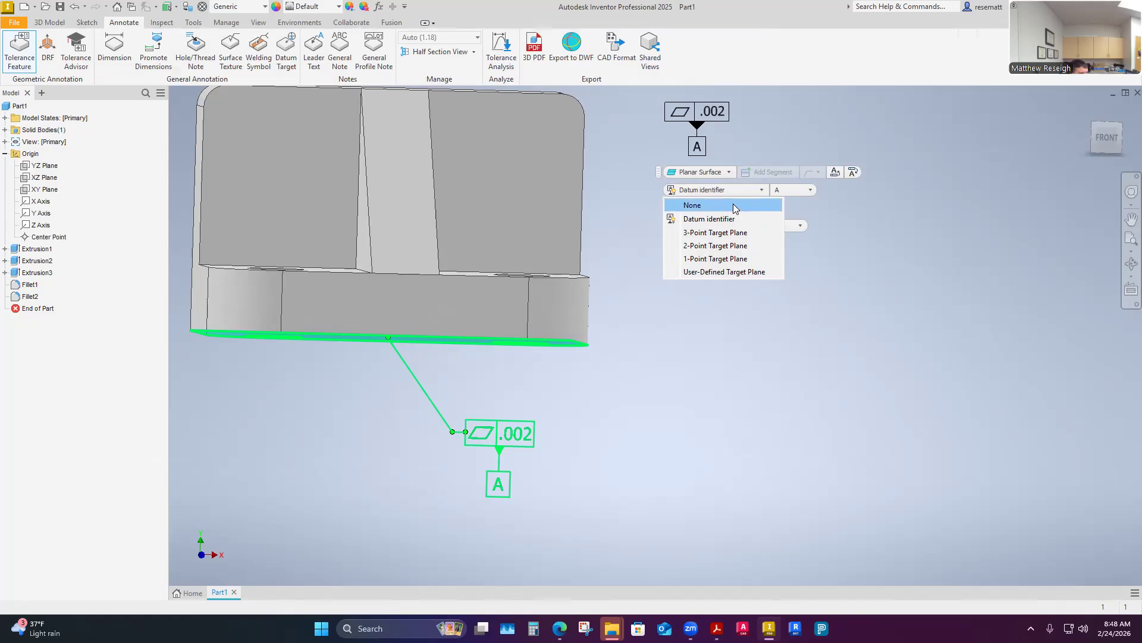
click(720, 190)
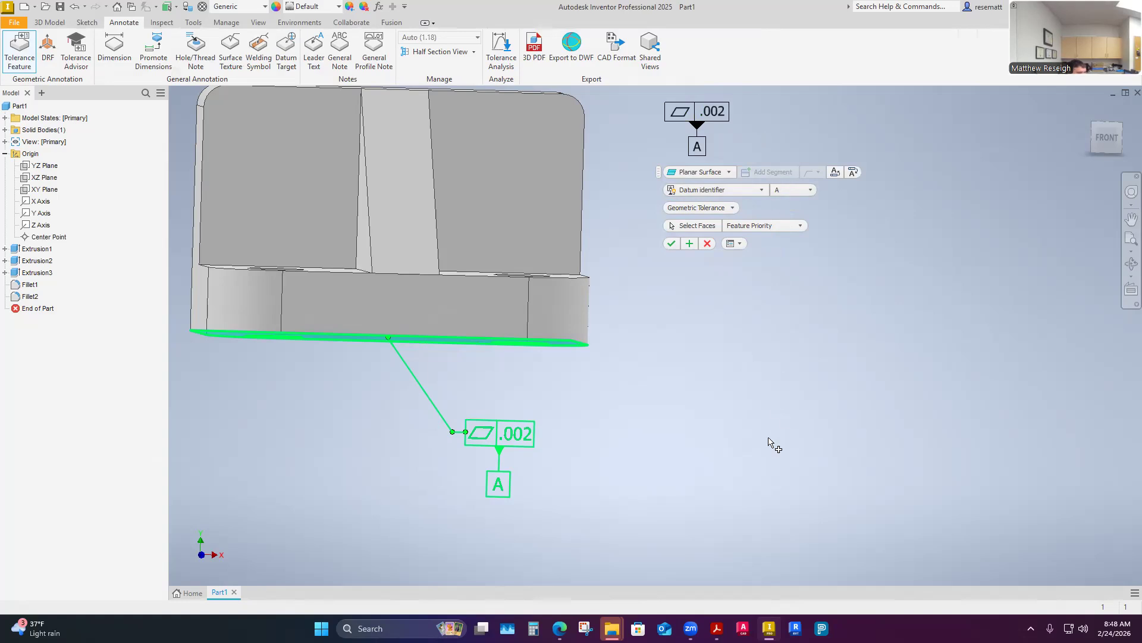
scroll(769, 442, up, 5)
scroll(759, 436, down, 6)
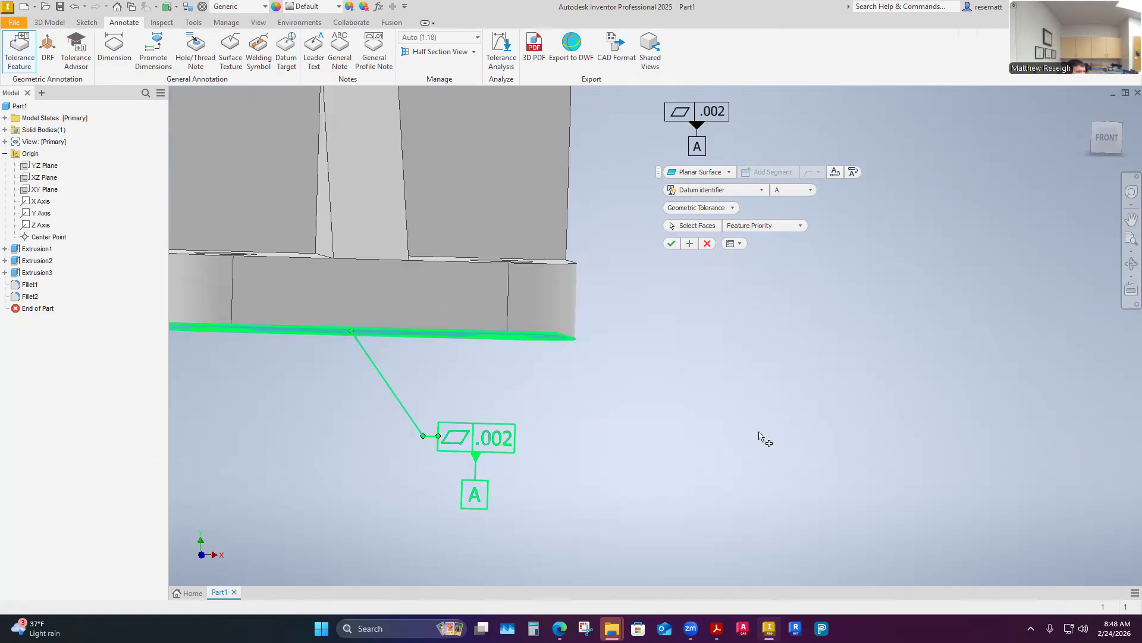
click(707, 243)
scroll(839, 493, up, 3)
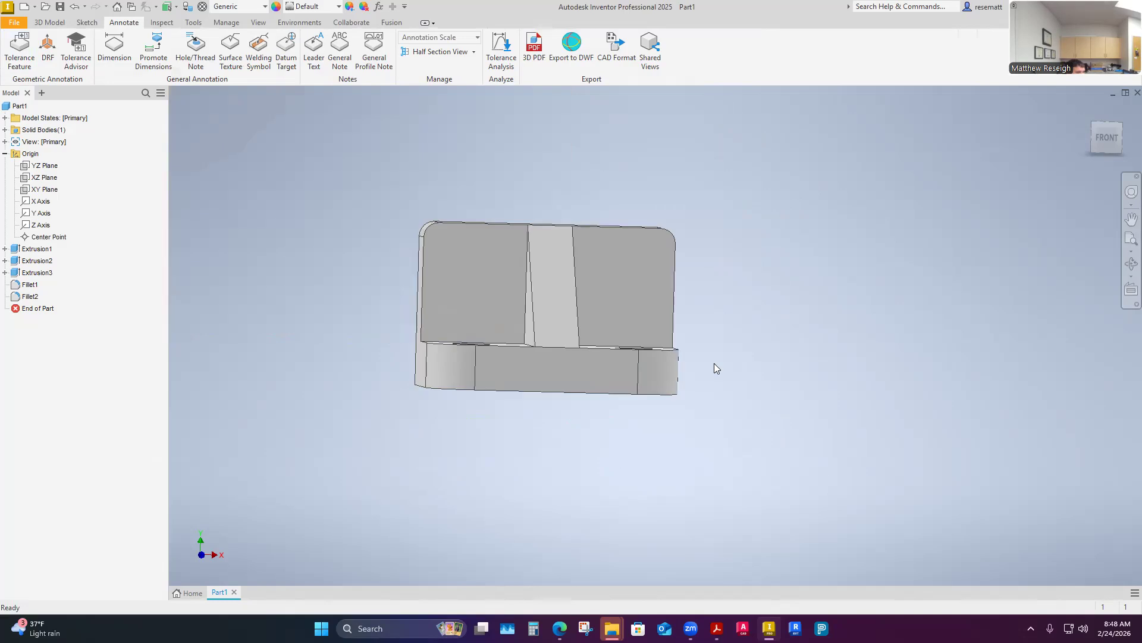
click(21, 50)
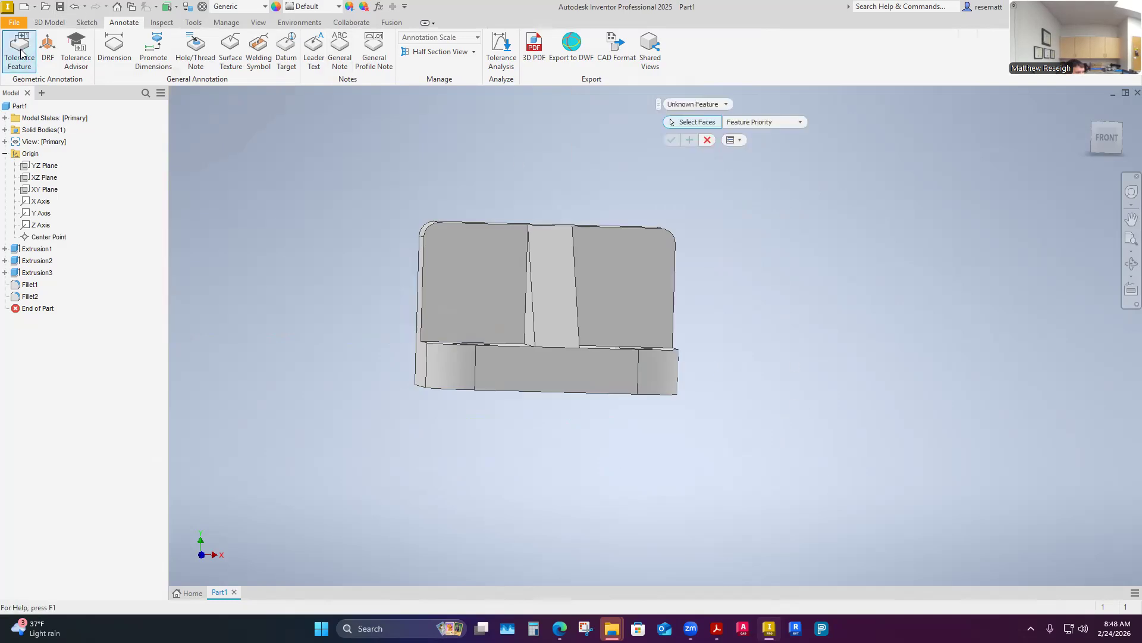
click(50, 22)
click(124, 22)
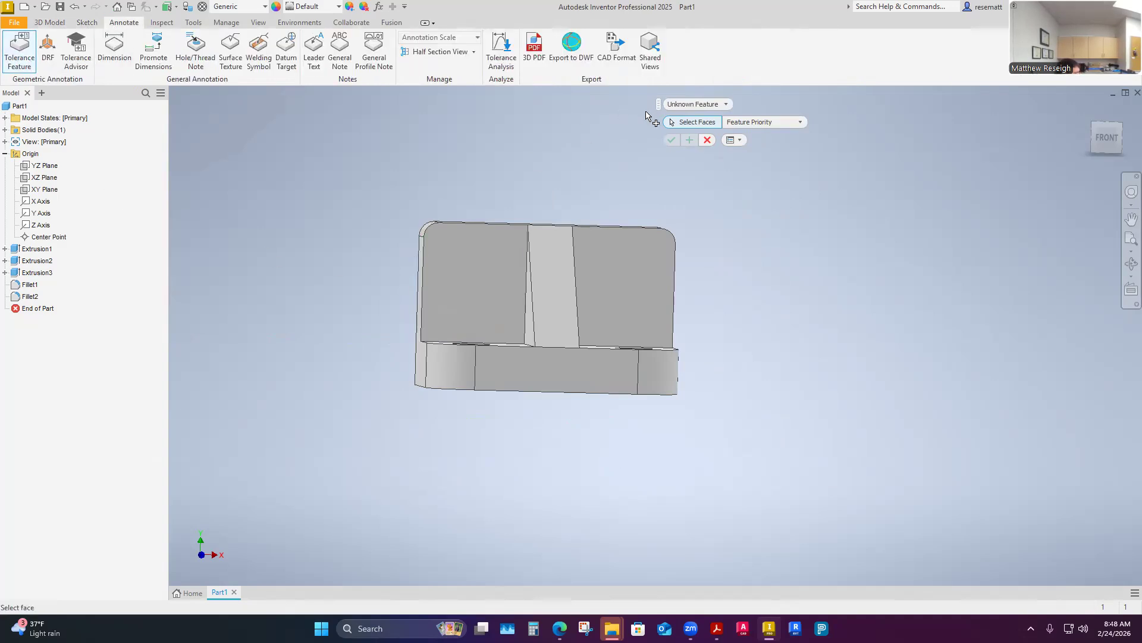
shift+middle_drag(642, 141, 559, 455)
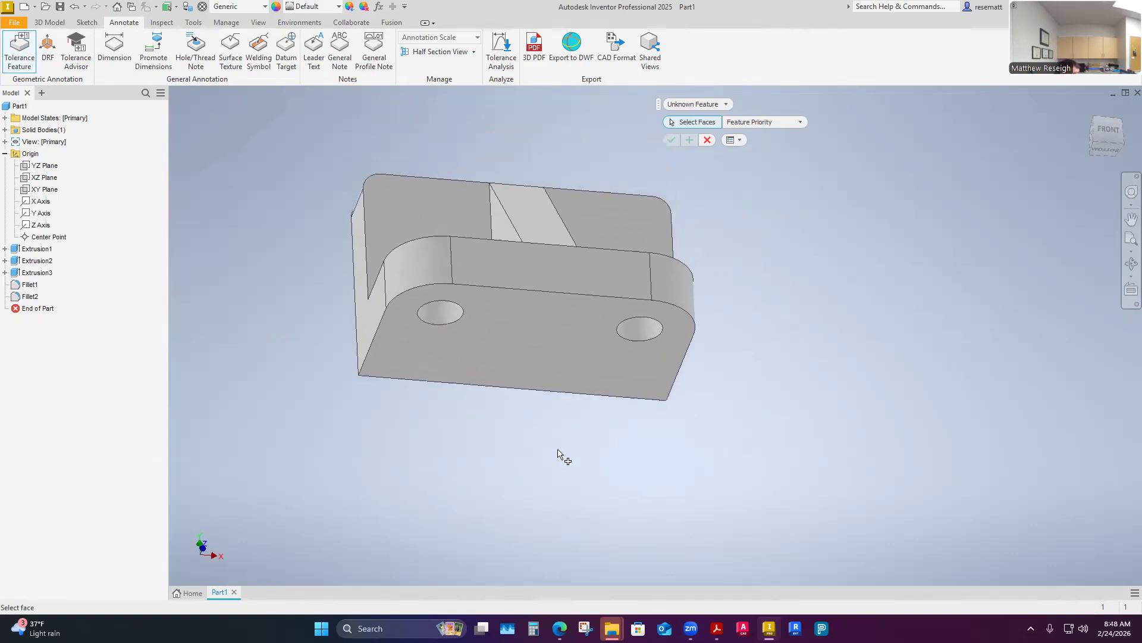
click(538, 363)
middle_drag(491, 517, 491, 524)
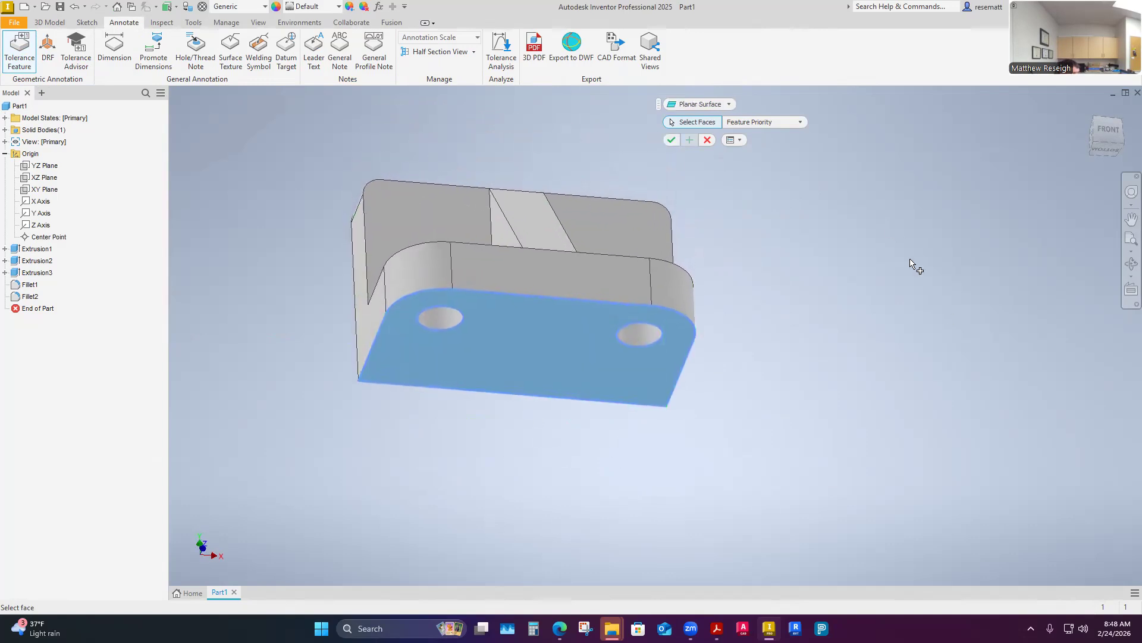
click(797, 123)
click(796, 132)
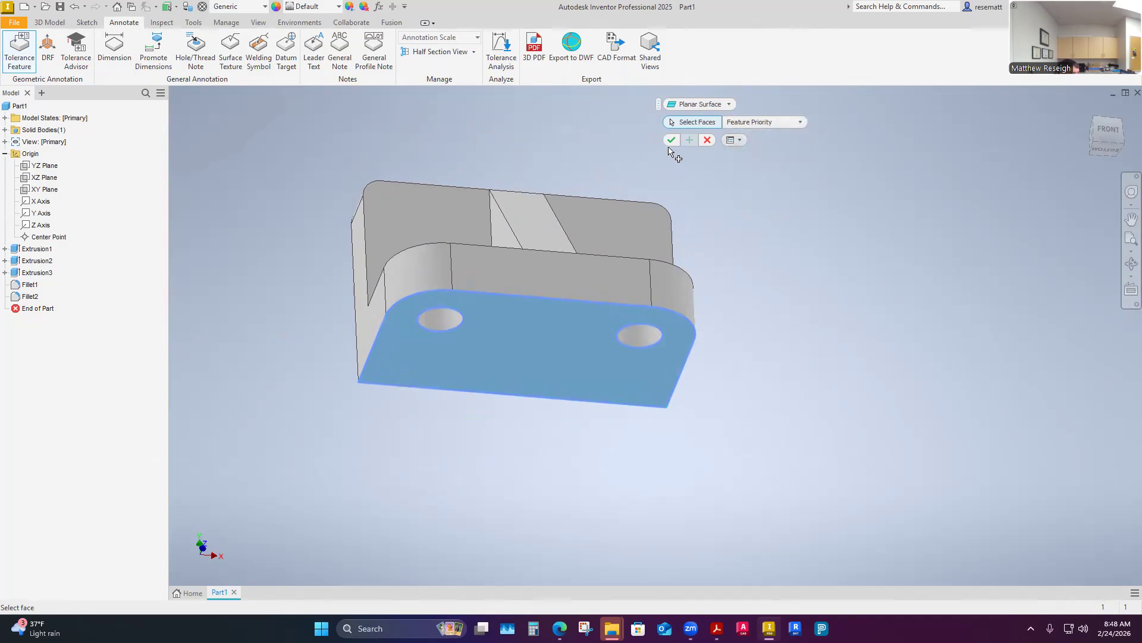
click(671, 140)
click(554, 500)
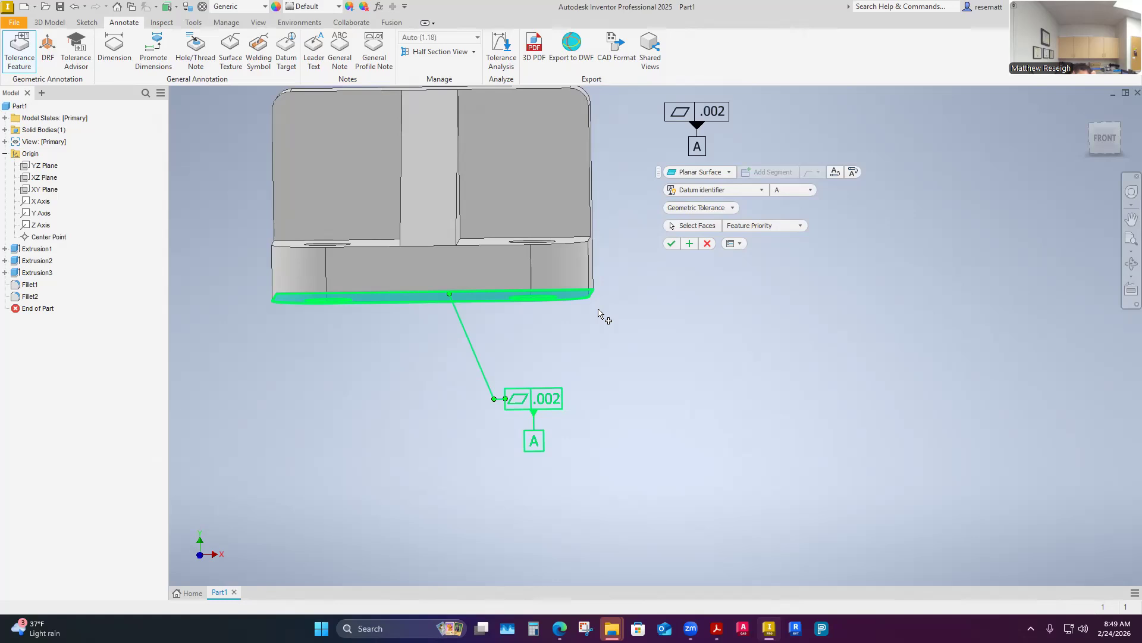
click(679, 115)
click(690, 127)
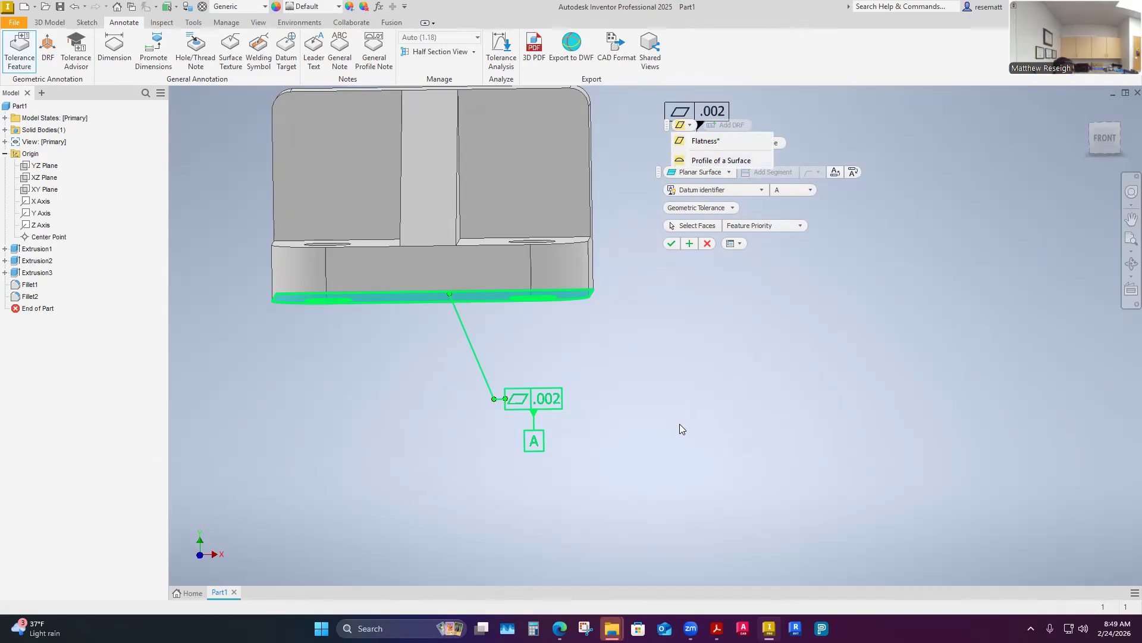
key(Escape)
key(Escape)
- Create a Tolerance Feature on the base's bottom face and place its flatness callout with datum A below the part, parallel to the front
shift+middle_drag(607, 401, 603, 487)
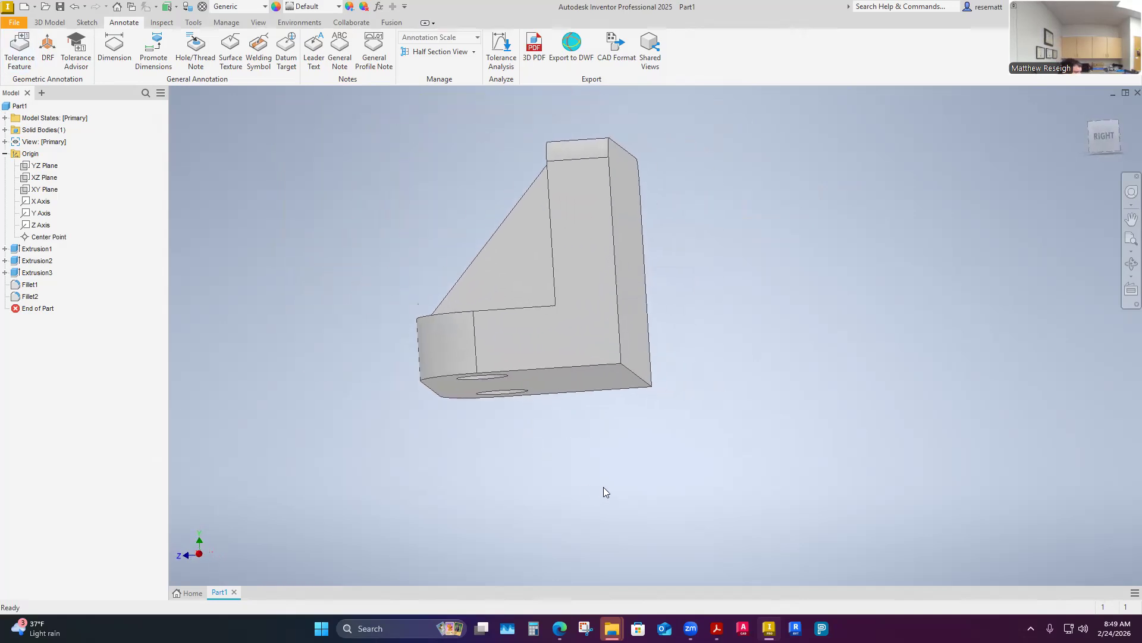
middle_drag(337, 354, 297, 289)
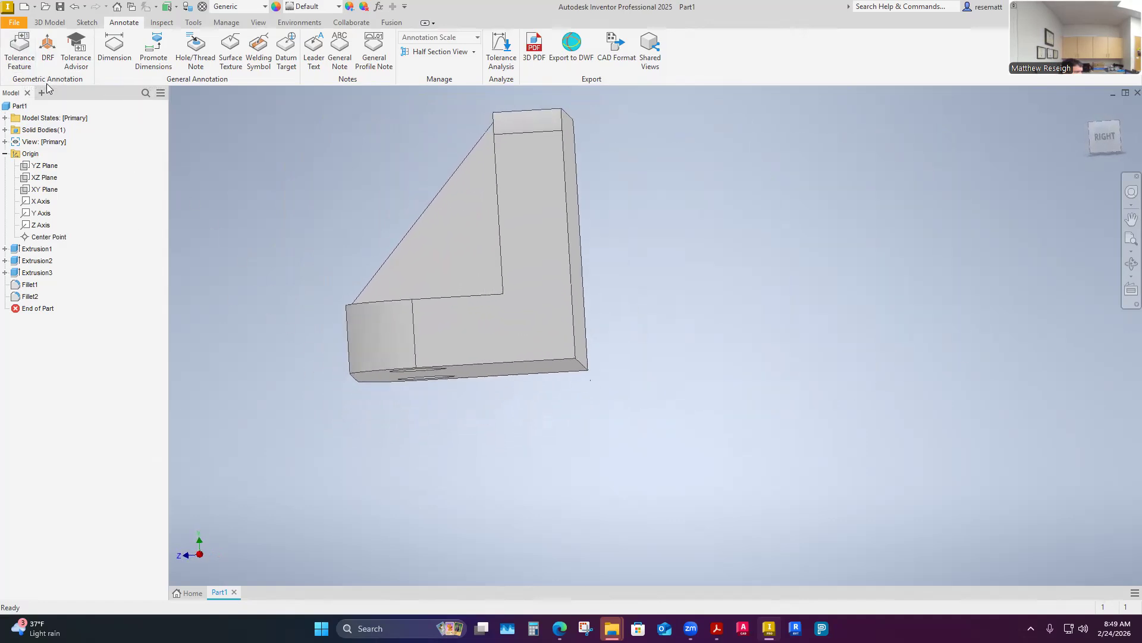
click(16, 52)
shift+middle_drag(522, 492, 545, 508)
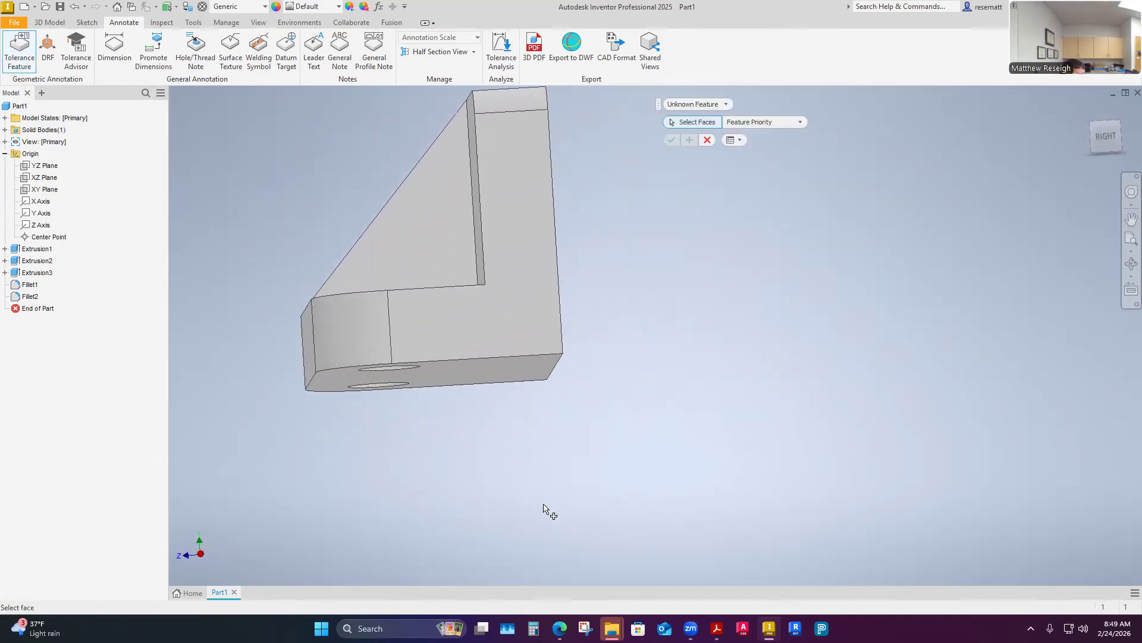
click(491, 384)
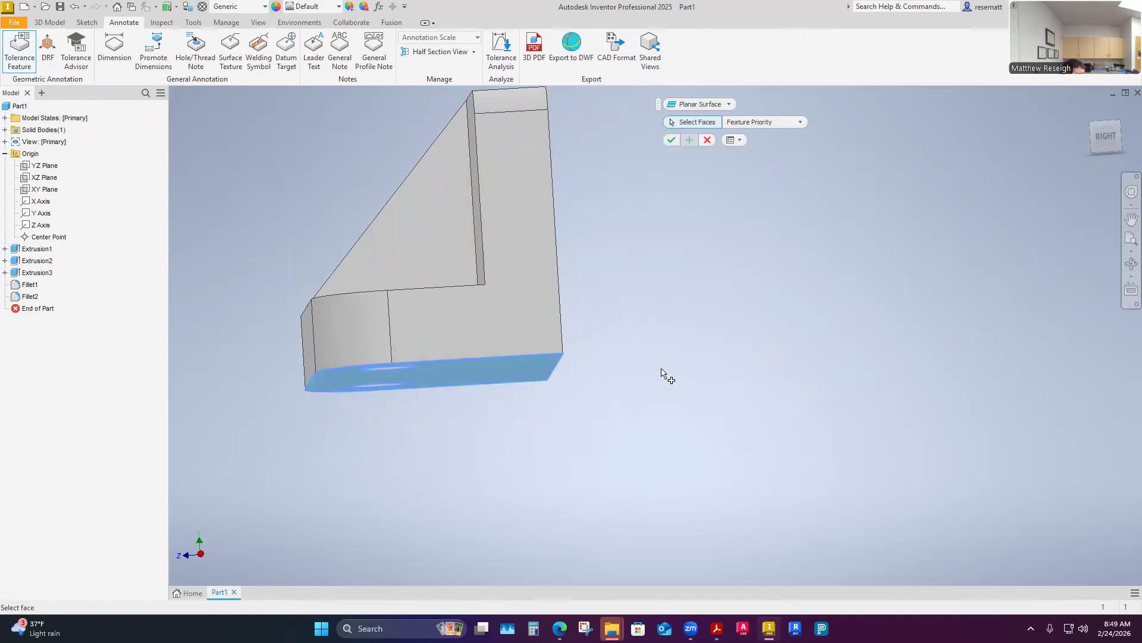
mouse_move(679, 161)
shift+middle_down()
mouse_move(702, 331)
mouse_move(686, 219)
shift+middle_up()
click(670, 141)
shift+middle_drag(733, 384, 486, 435)
click(584, 473)
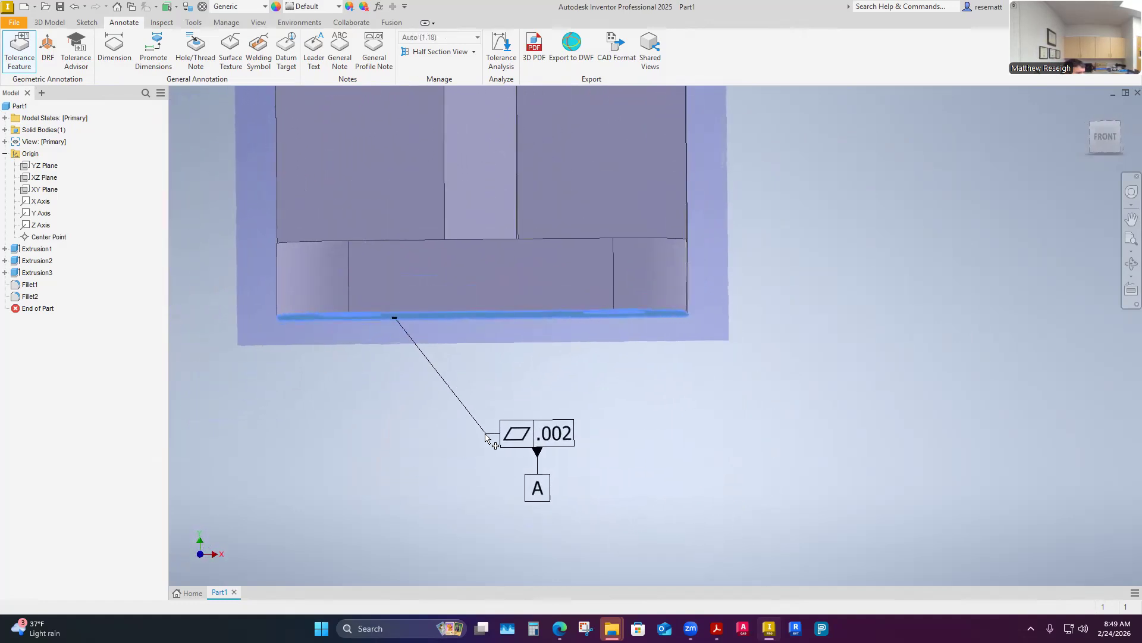
click(486, 436)
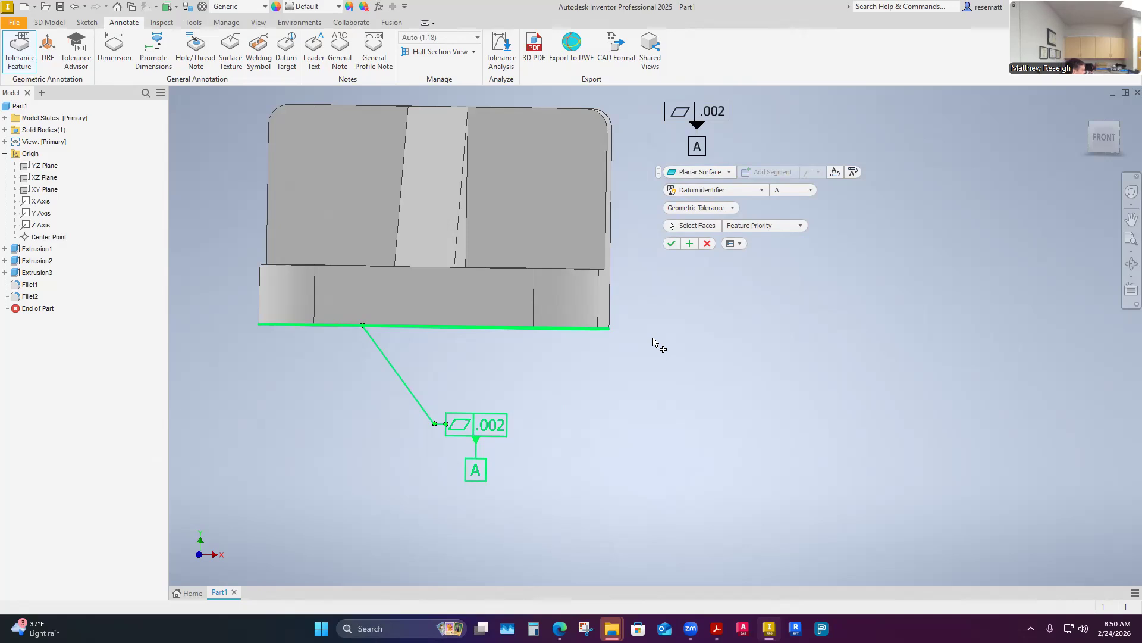
- Examine the tolerance types and geometric characteristics available for the bottom-face annotation
mouse_move(652, 342)
shift+middle_down()
mouse_move(555, 391)
mouse_move(607, 461)
mouse_move(674, 373)
mouse_move(687, 334)
shift+middle_up()
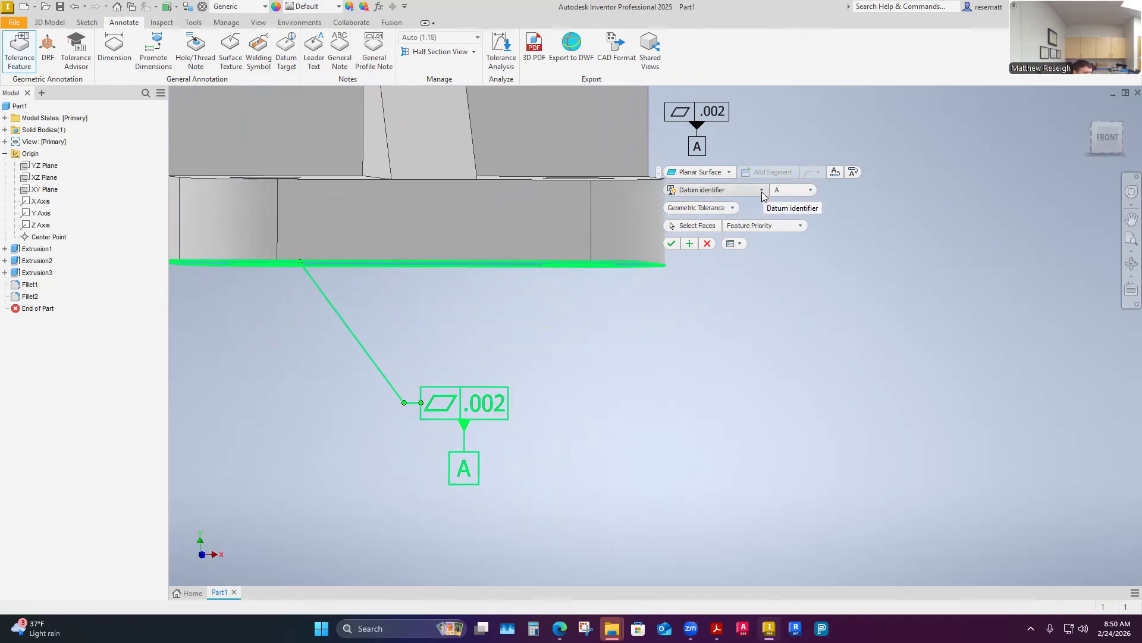
click(731, 207)
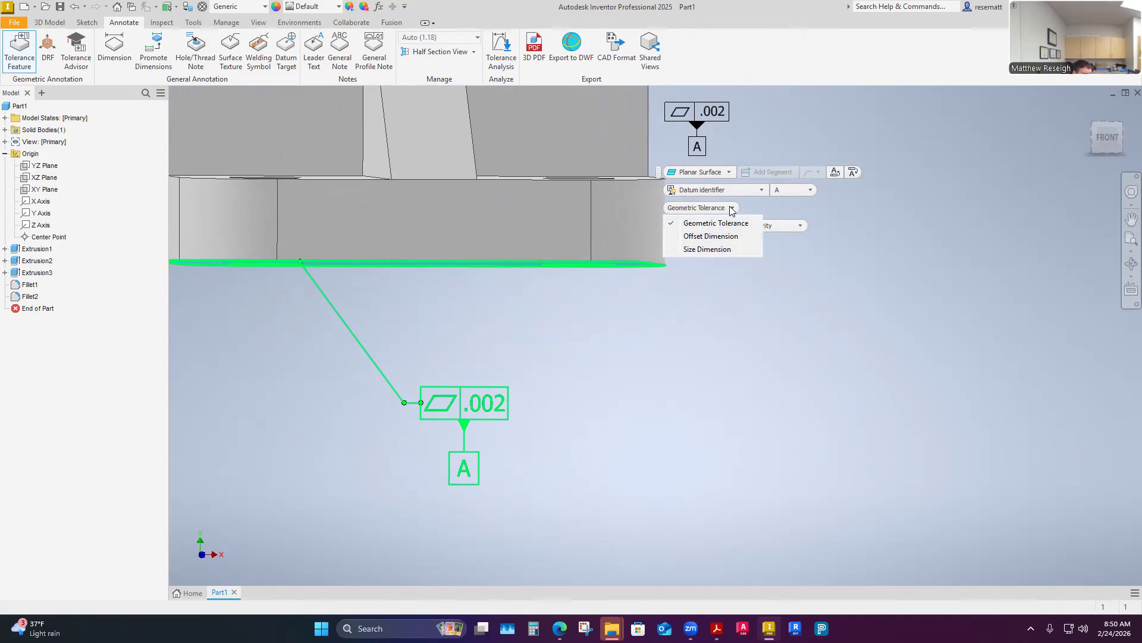
click(732, 209)
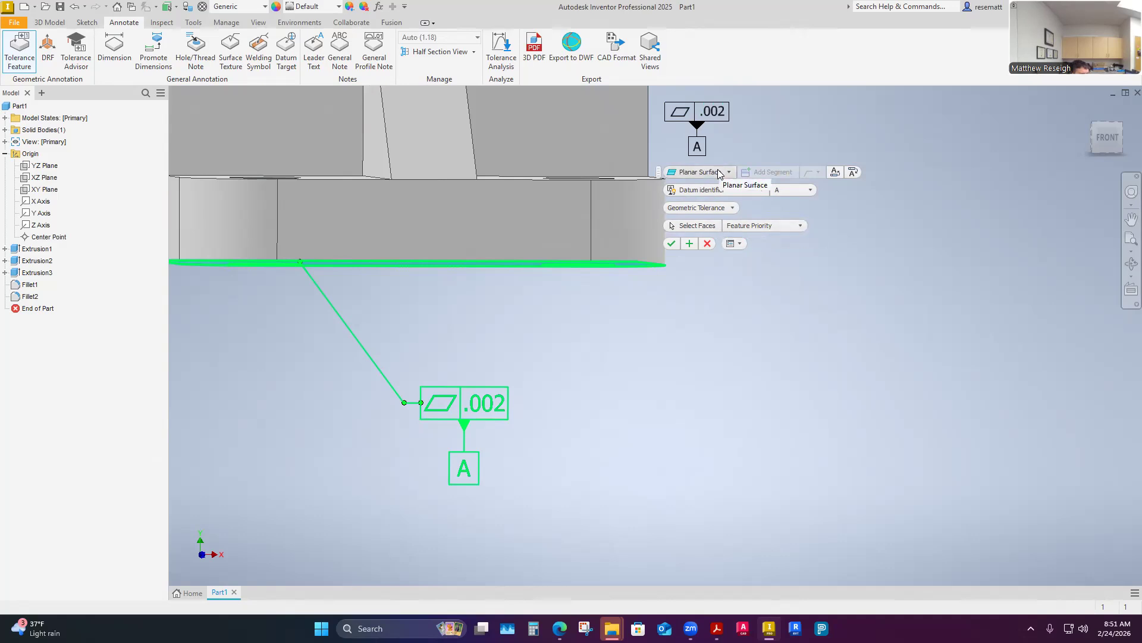
click(713, 114)
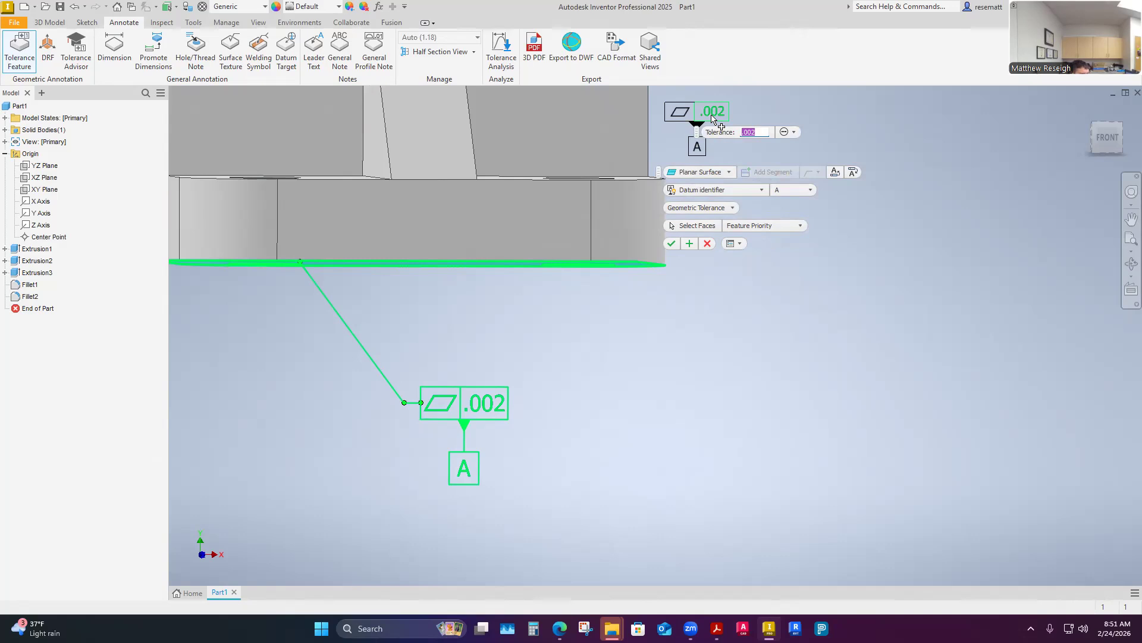
click(680, 112)
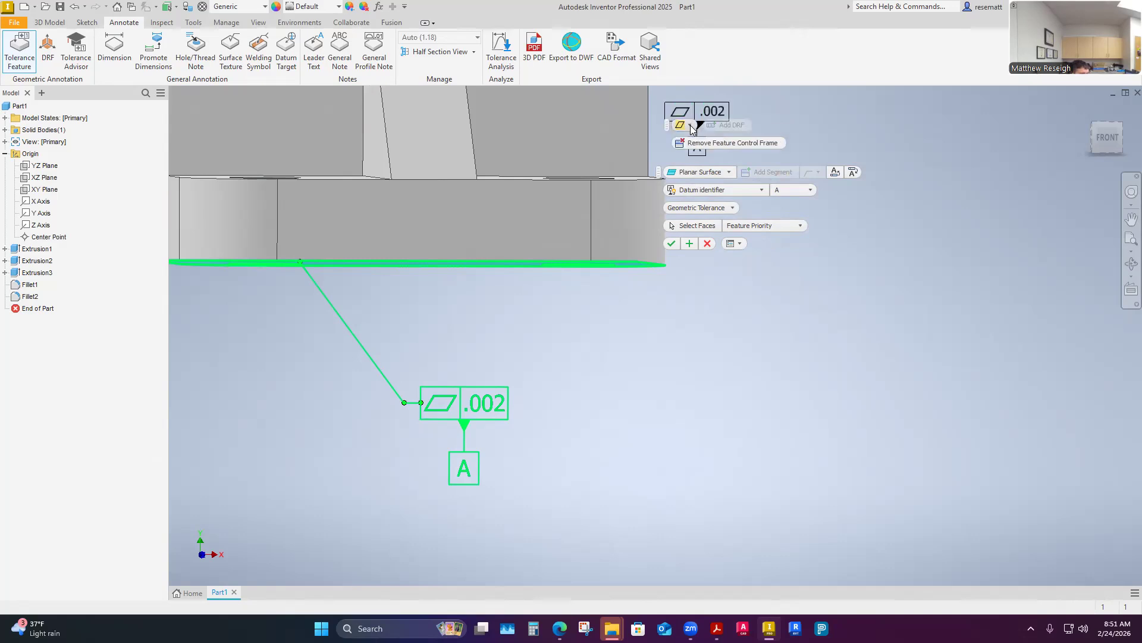
click(691, 126)
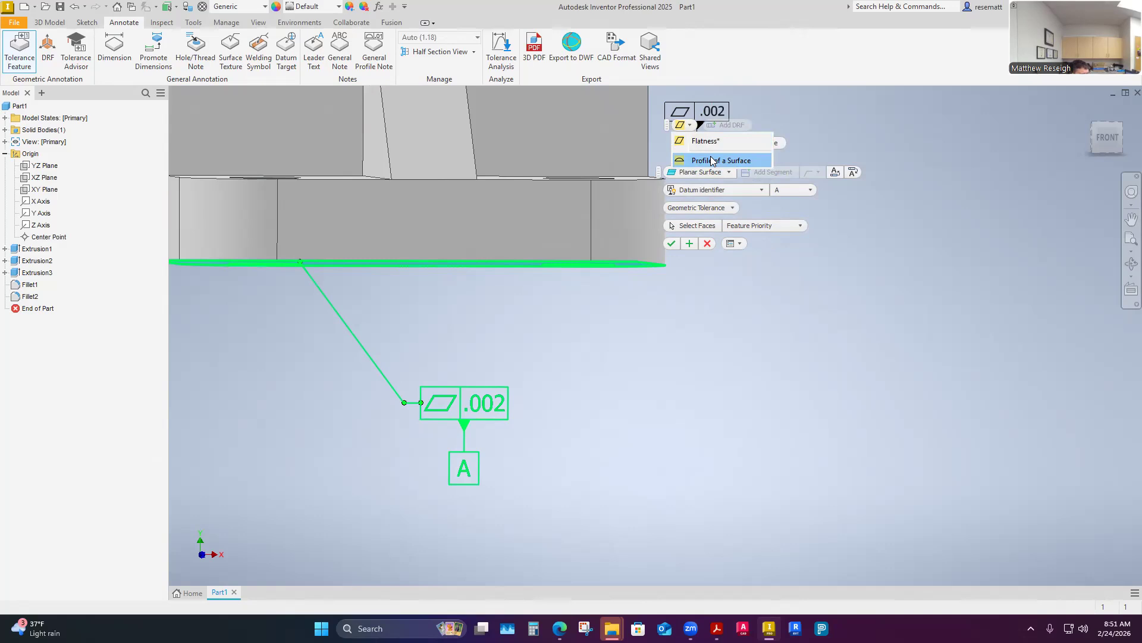
click(689, 124)
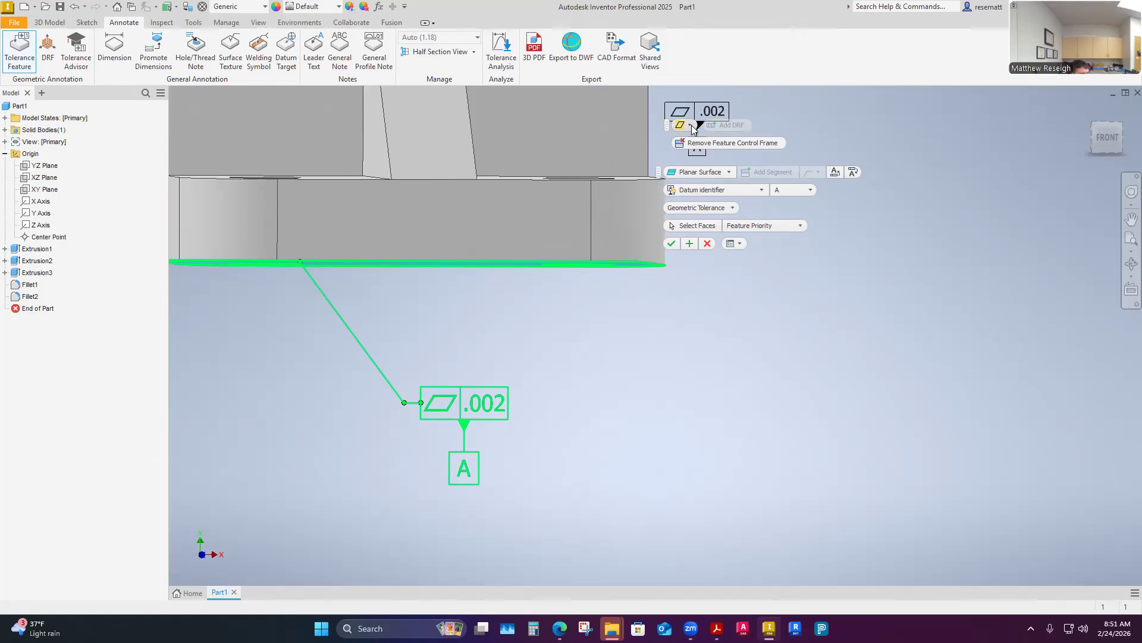
click(691, 125)
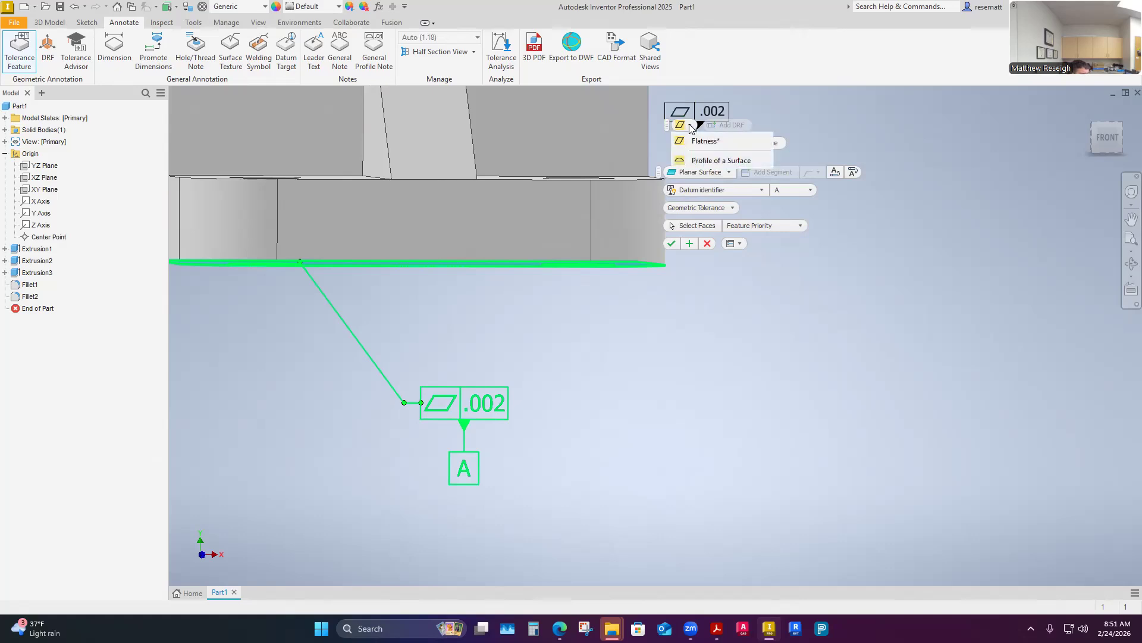
click(691, 126)
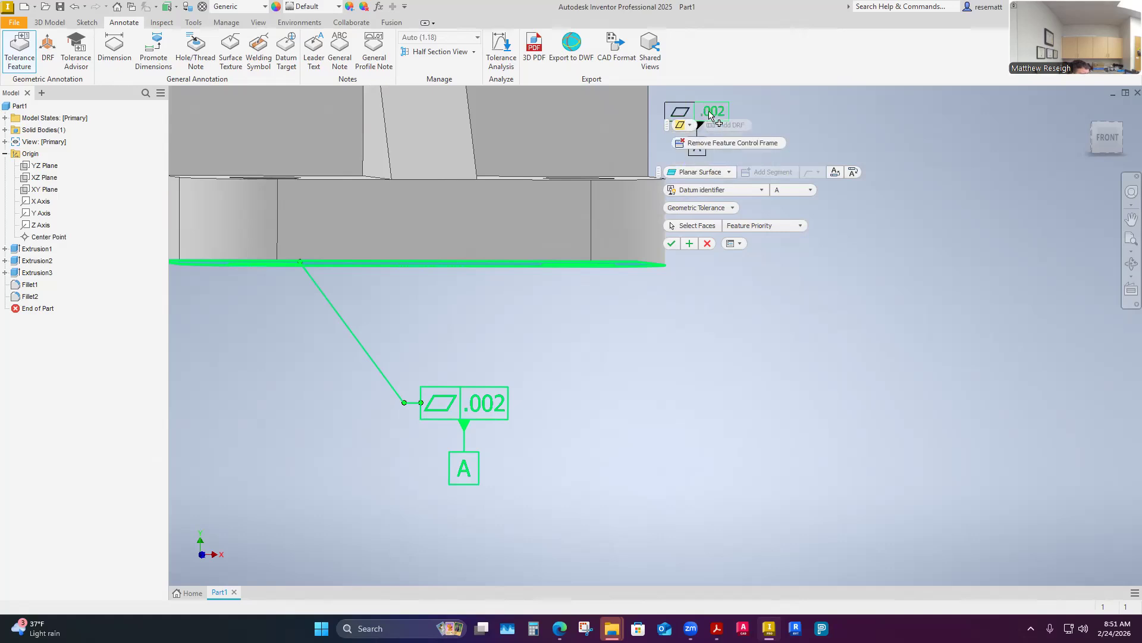
- Set the flatness tolerance of the bottom face to .010 without adding a tolerance modifier
click(711, 113)
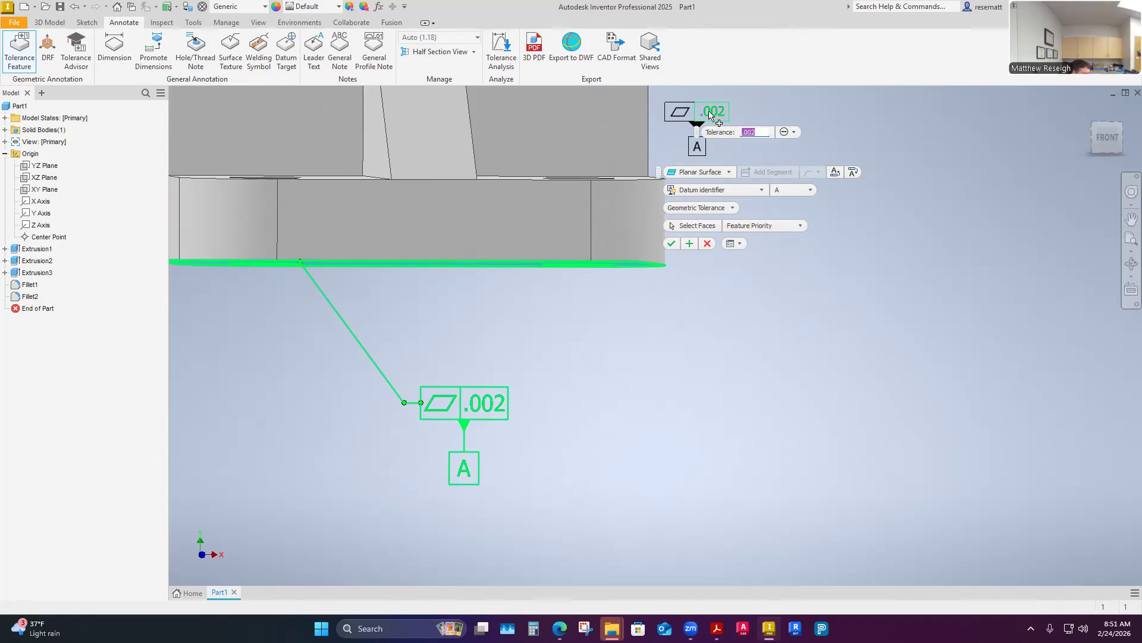
key(BackSpace)
text(.010)
click(795, 132)
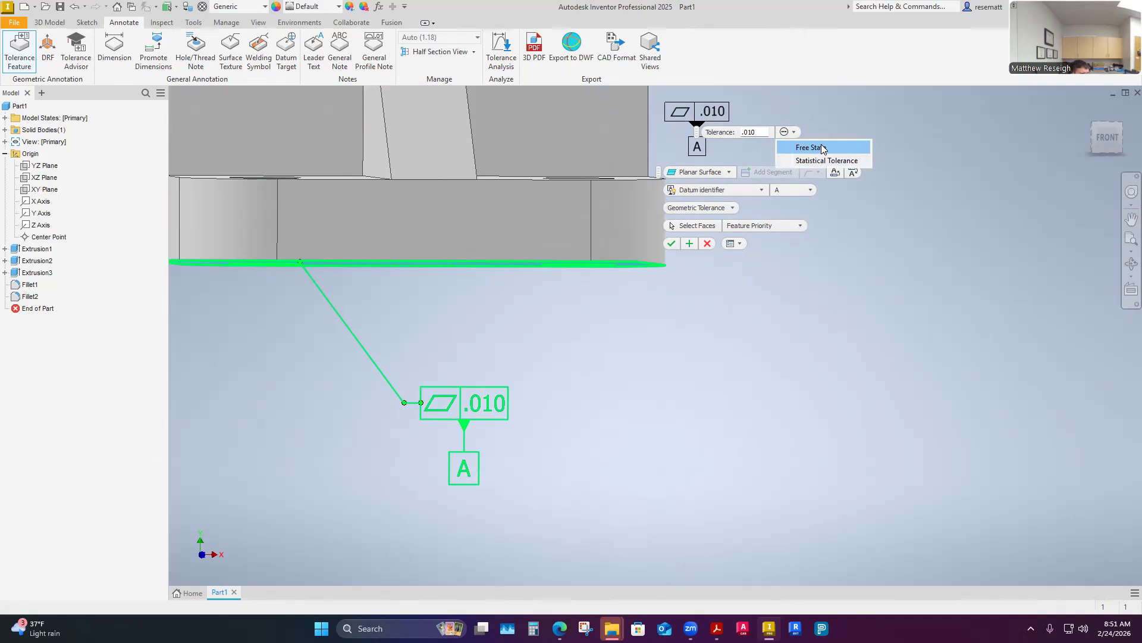
click(739, 154)
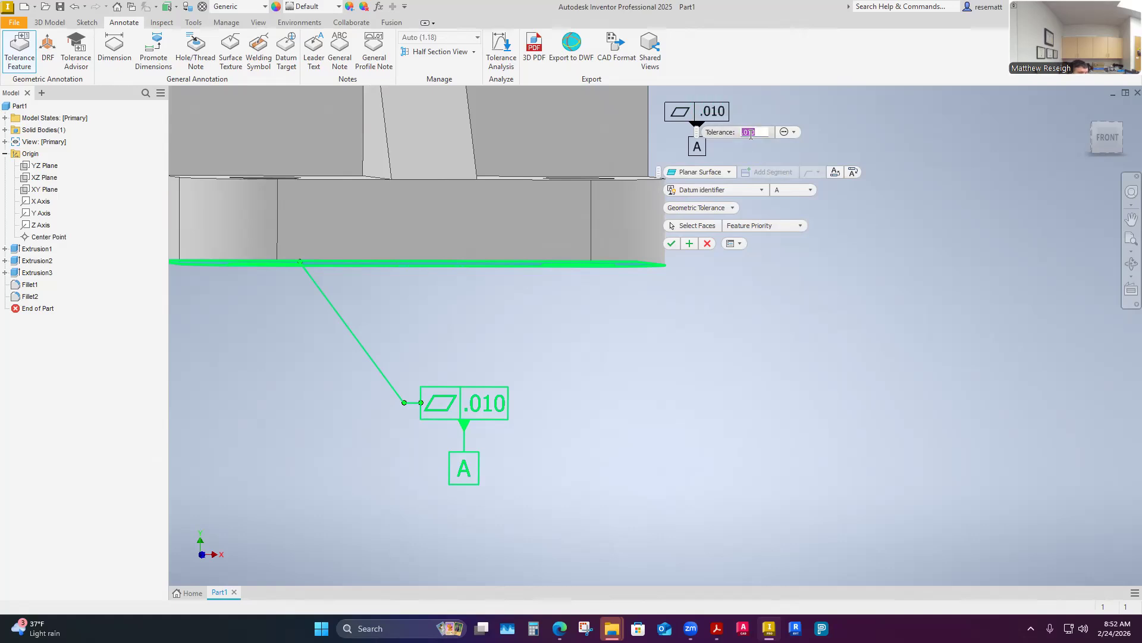
click(682, 112)
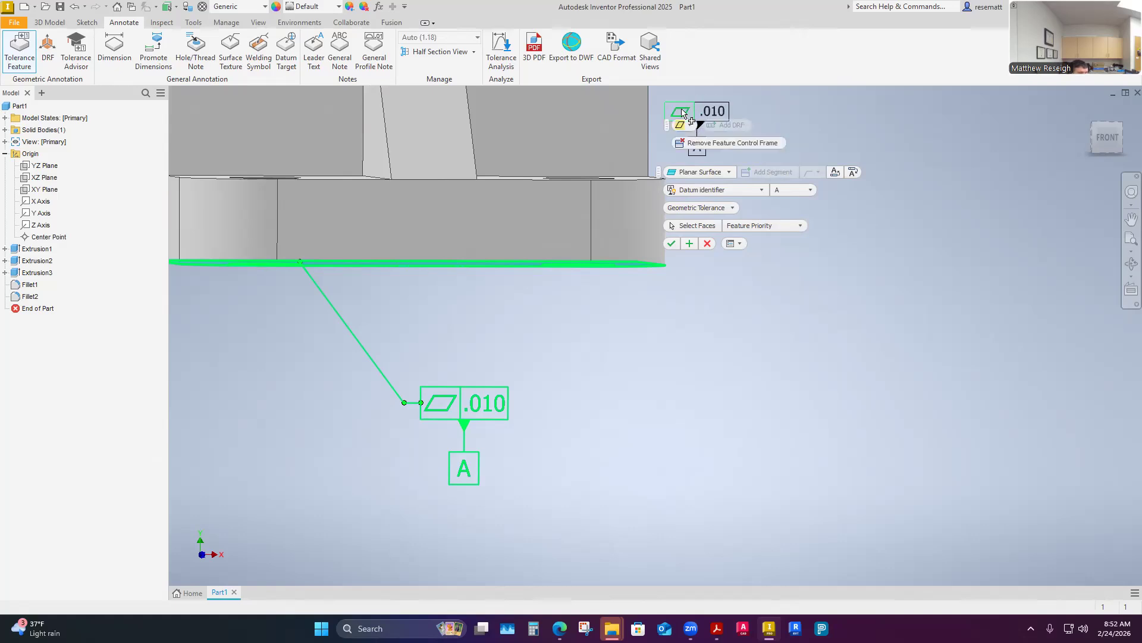
click(695, 152)
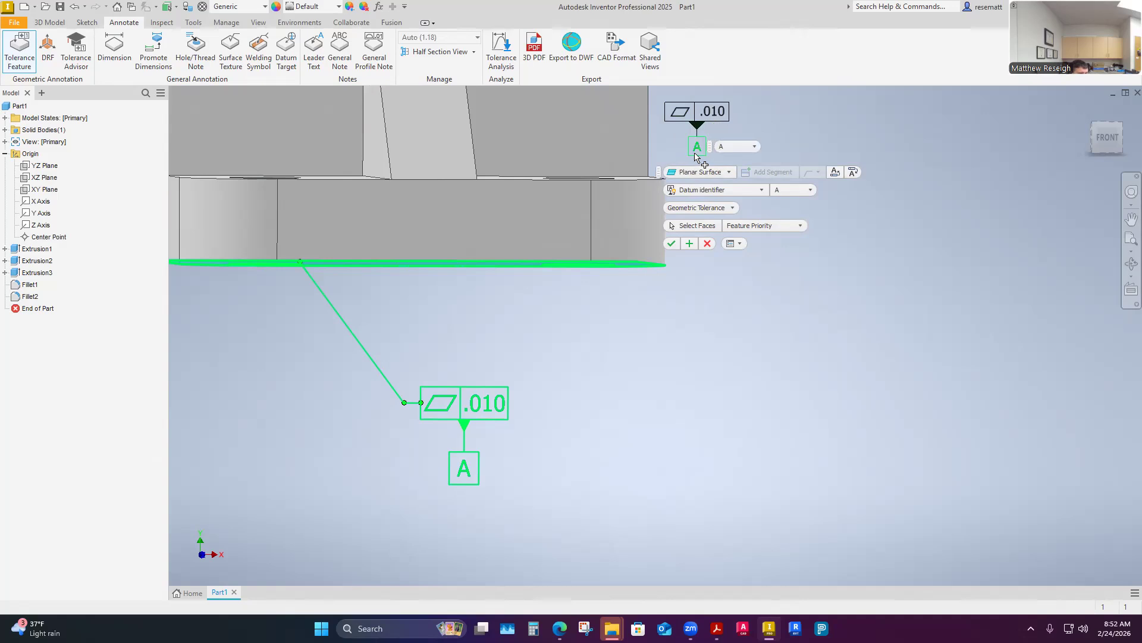
click(684, 114)
click(723, 111)
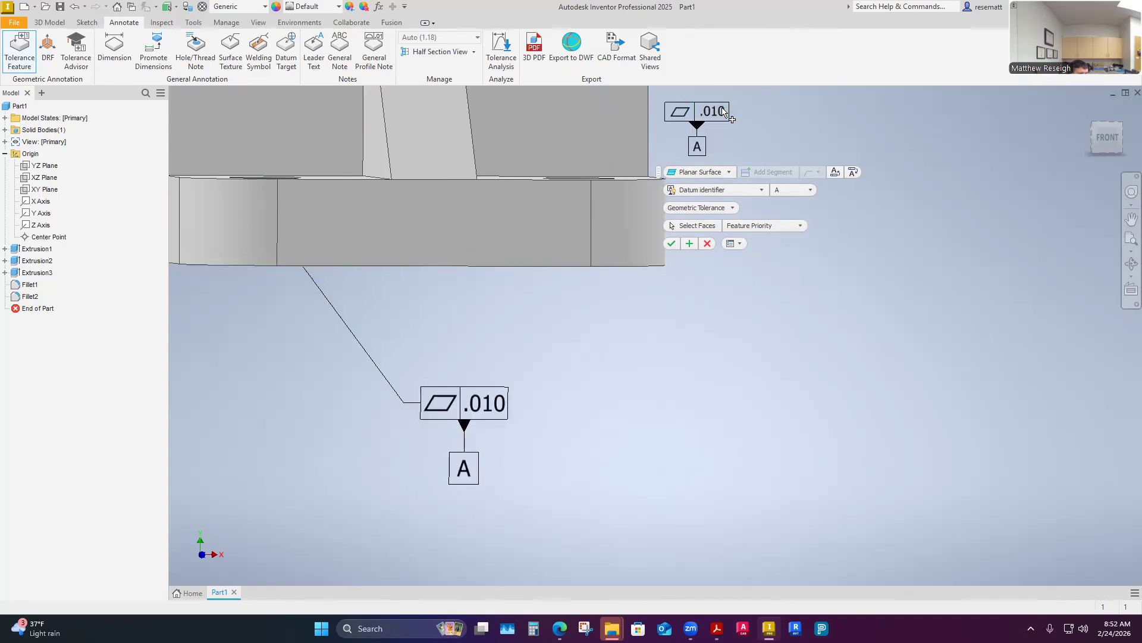
- Try the bottom-face annotation with its datum set to None, restore Datum identifier A and examine the target plane options
click(700, 153)
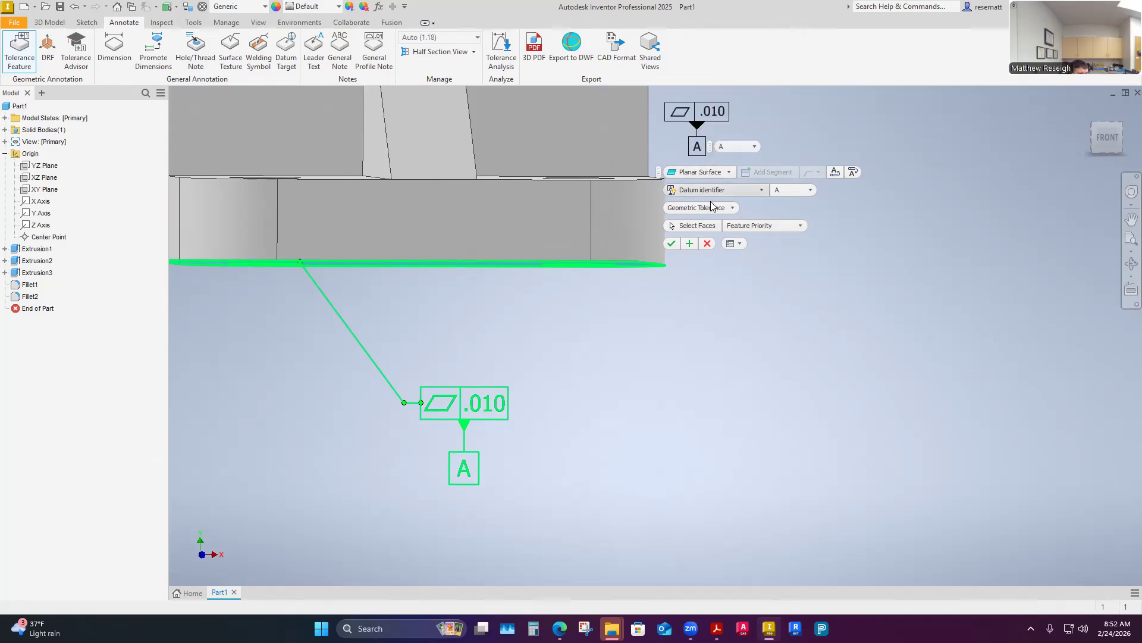
click(762, 191)
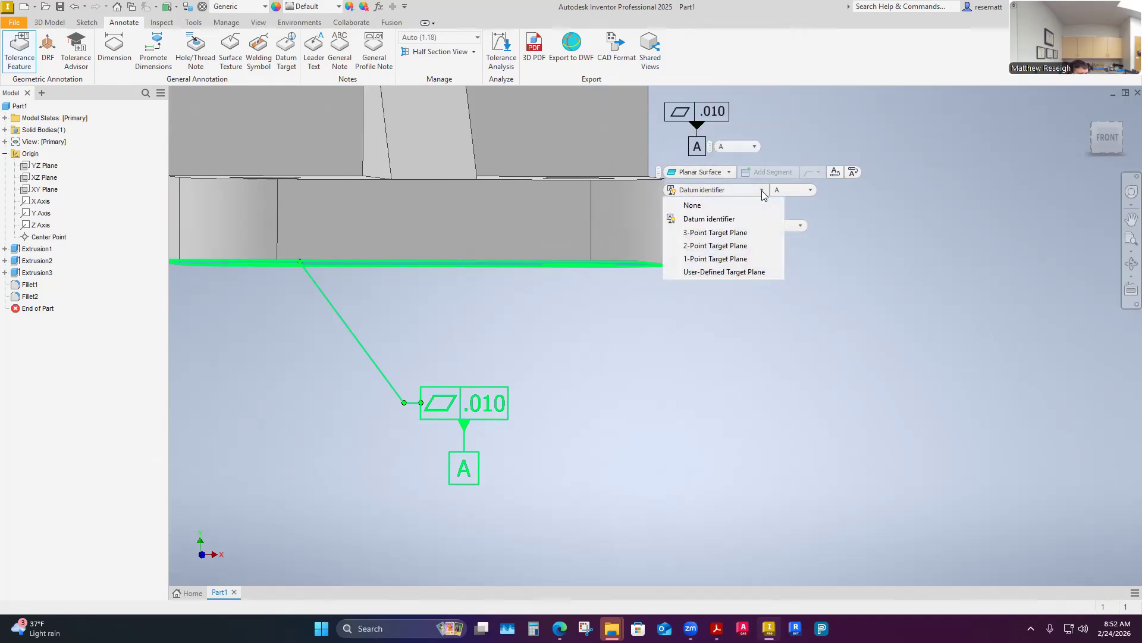
click(692, 205)
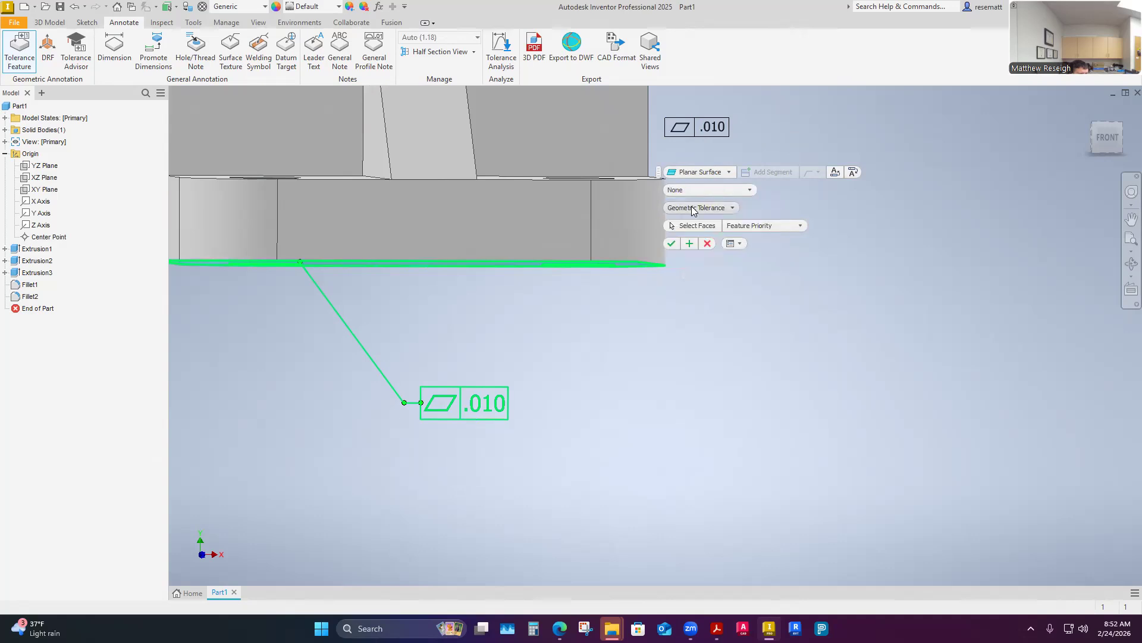
click(749, 191)
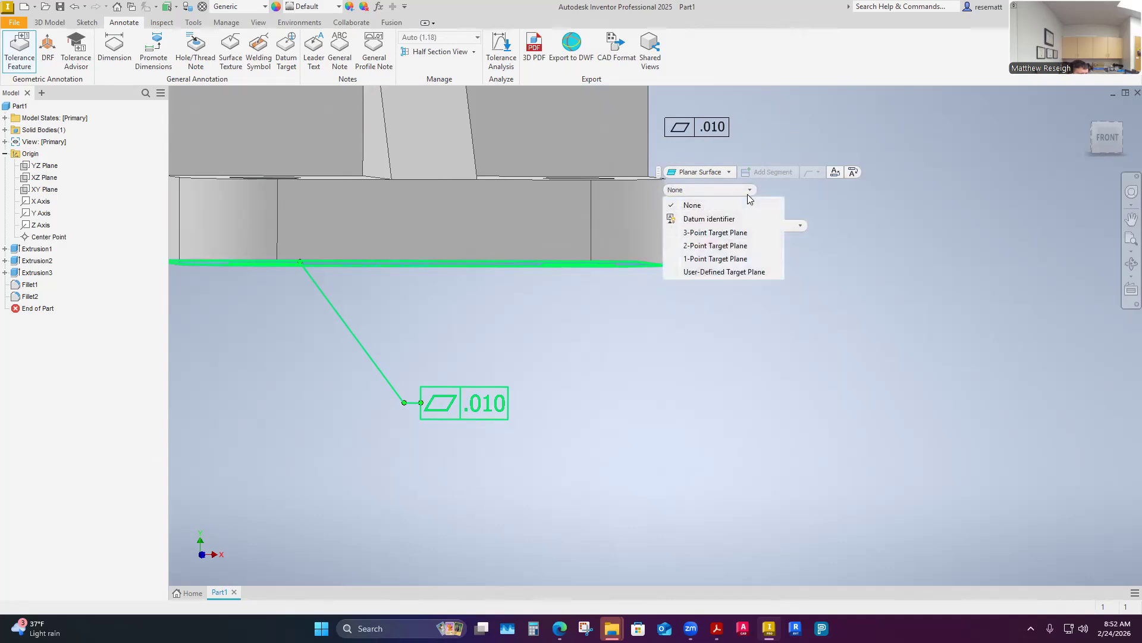
click(708, 219)
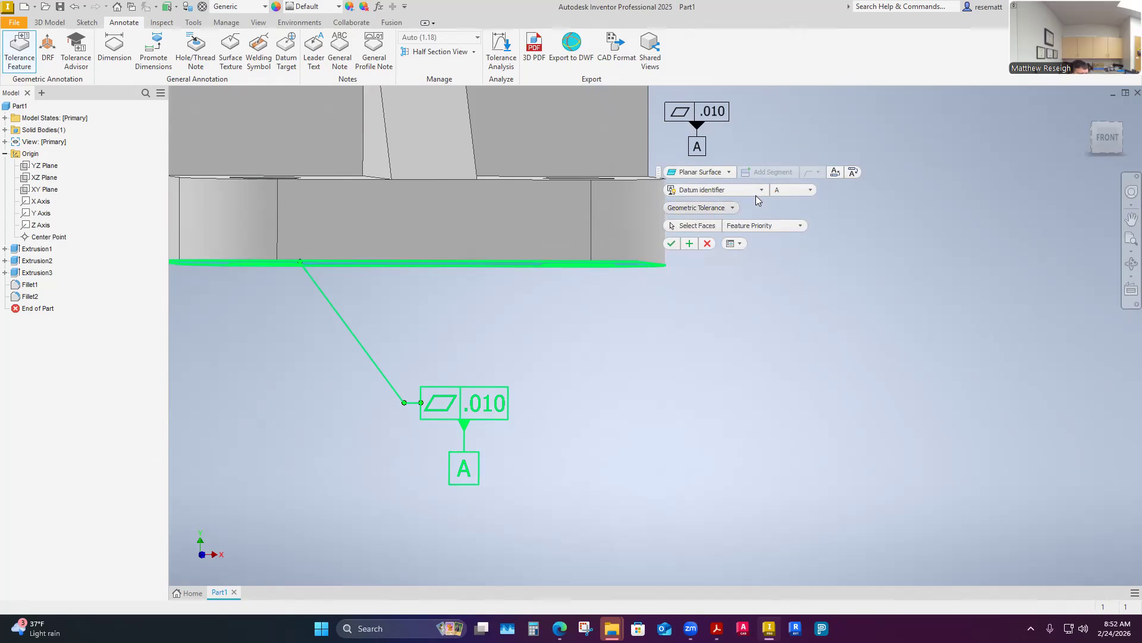
click(714, 190)
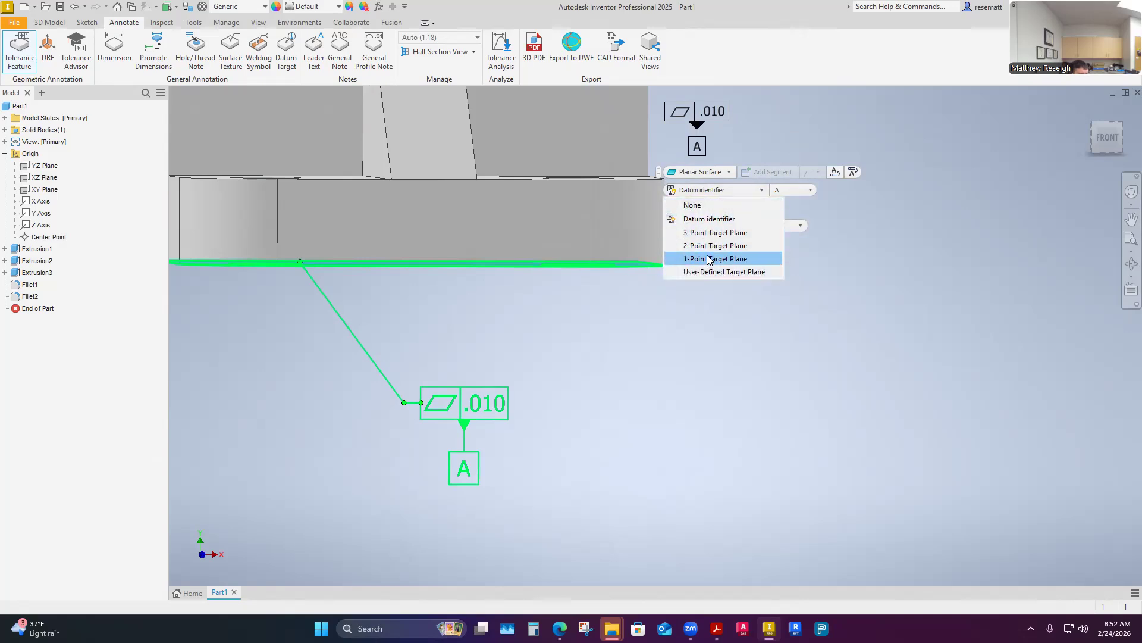
click(854, 222)
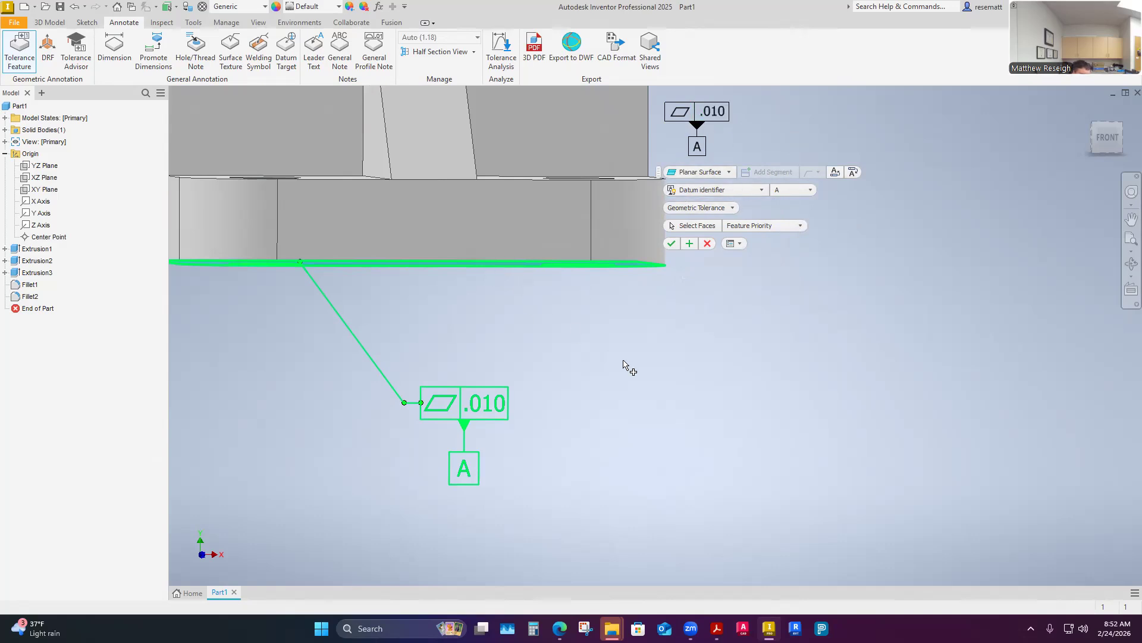
click(762, 190)
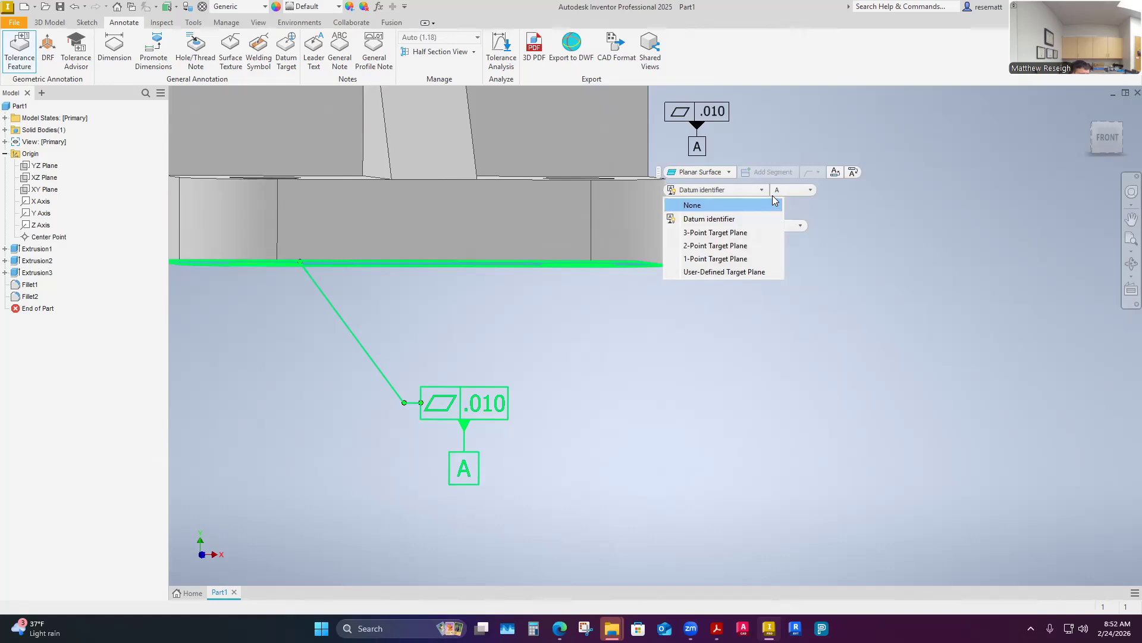
click(835, 209)
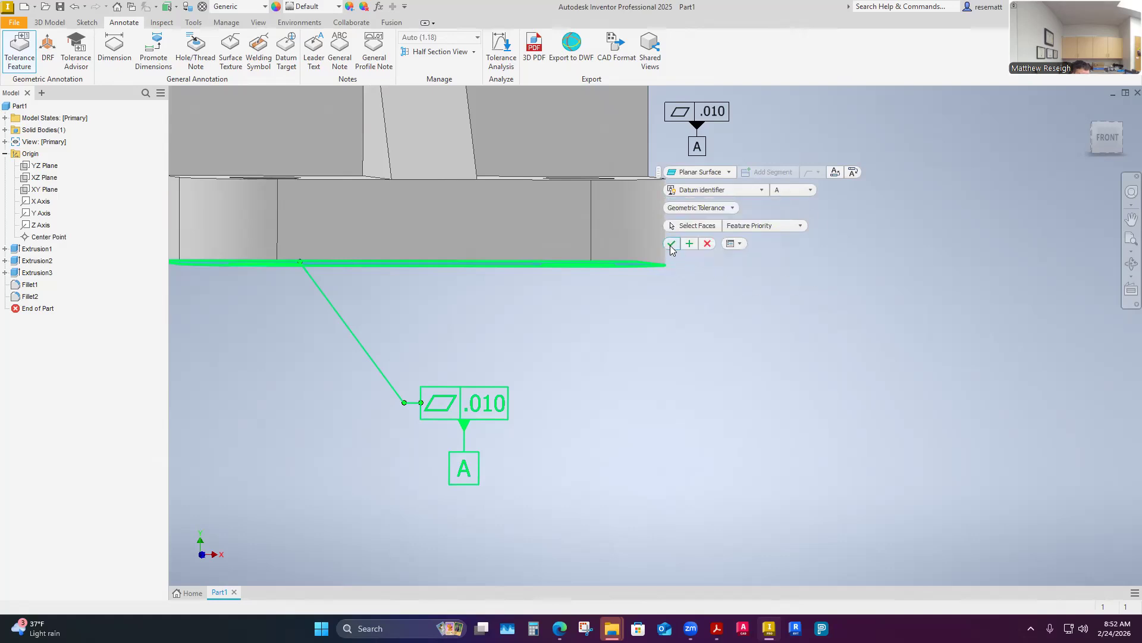
- Accept the bottom-face flatness annotation with datum A, and close and reopen the Tolerance Advisor to review its messages
click(671, 244)
mouse_move(633, 399)
shift+middle_down()
mouse_move(651, 337)
mouse_move(566, 366)
shift+middle_up()
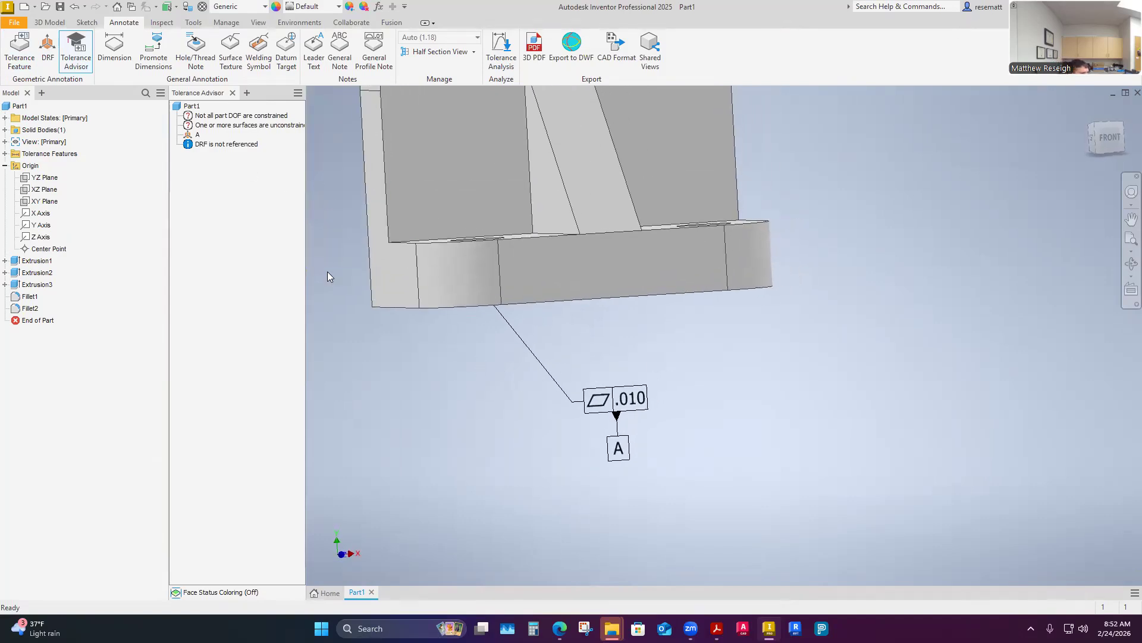
click(233, 93)
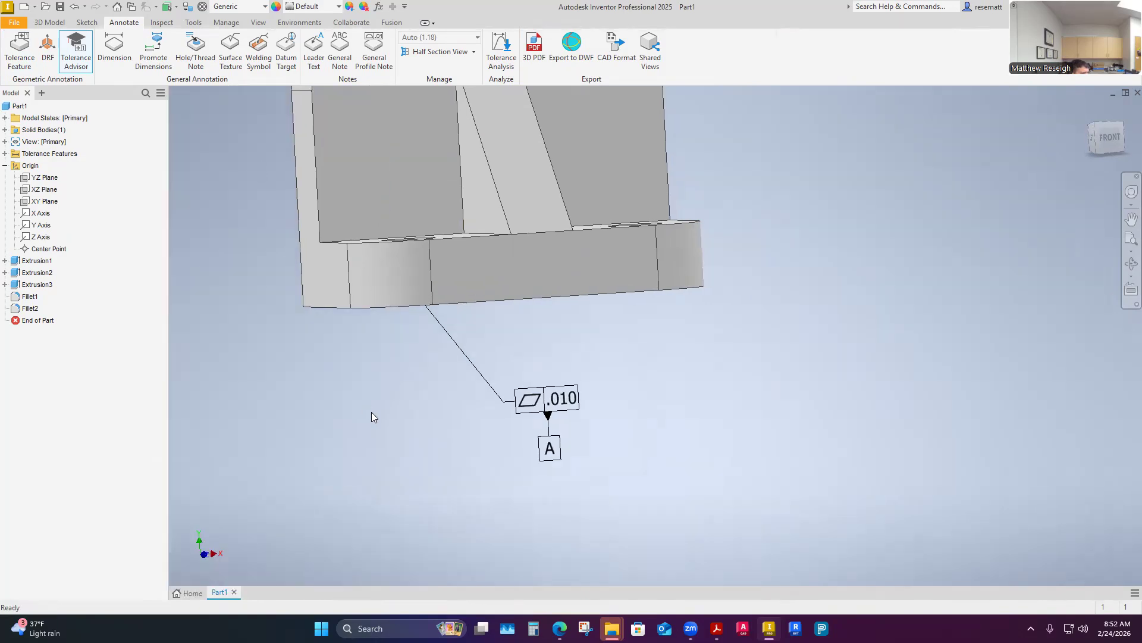
click(76, 59)
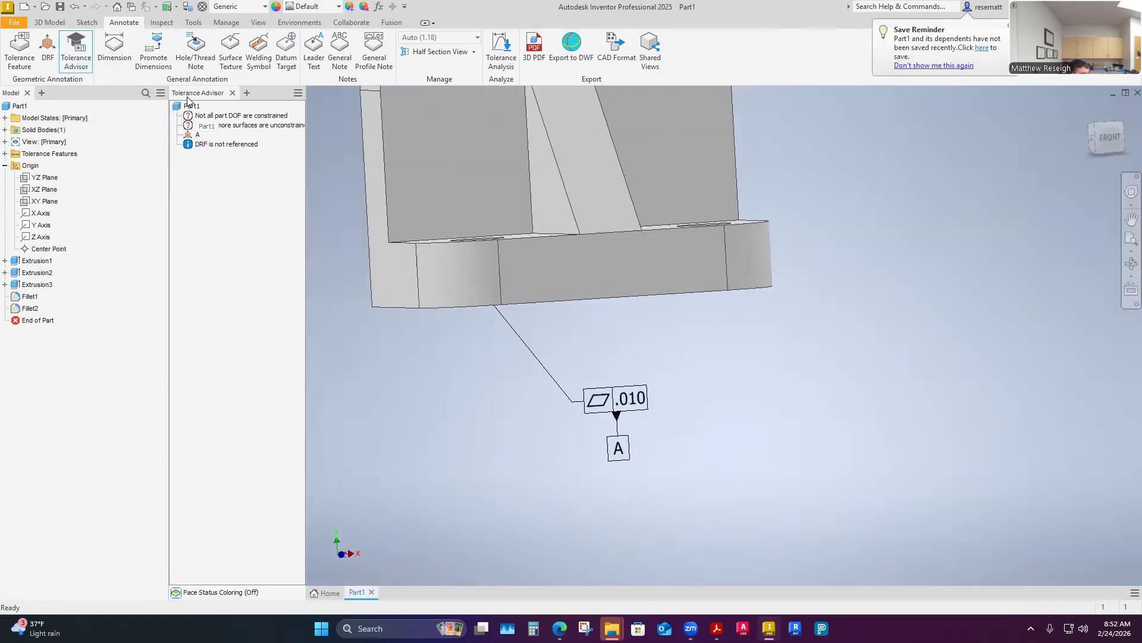
drag(267, 92, 192, 143)
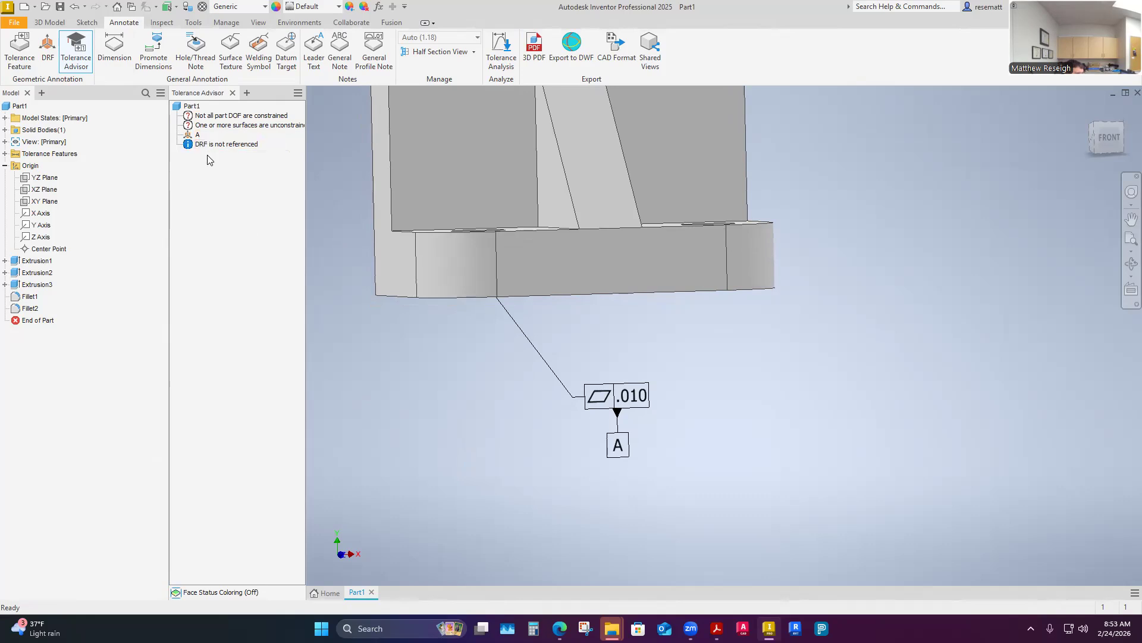
- Create a Tolerance Feature on the bracket's back face and place its perpendicularity callout with datum B behind the upright wall
scroll(522, 412, down, 4)
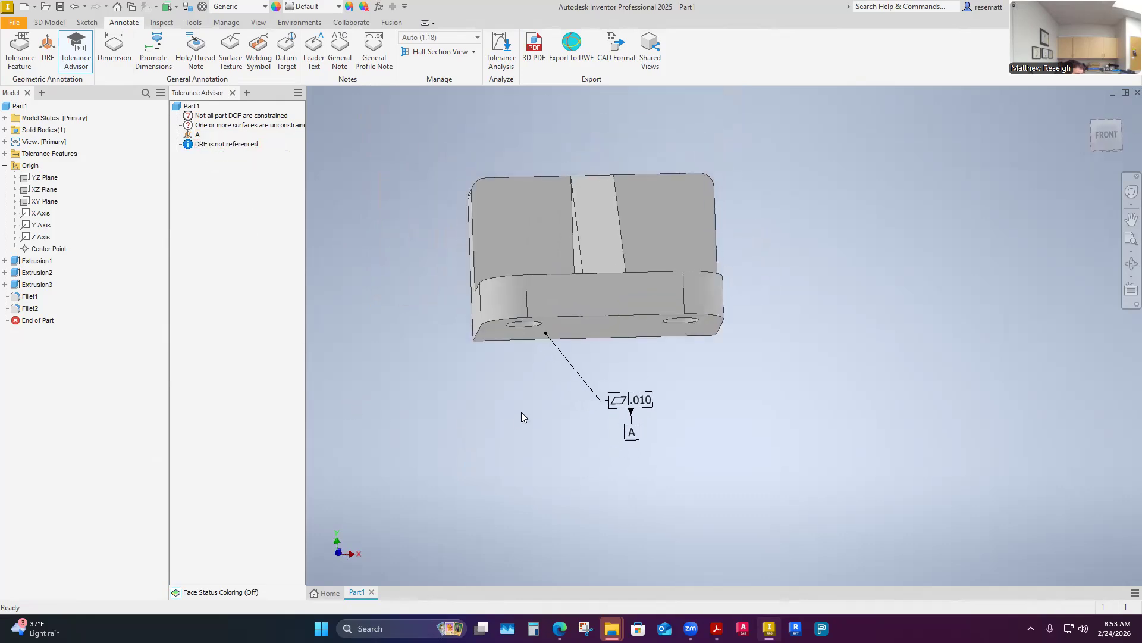
mouse_move(521, 412)
shift+middle_down()
mouse_move(629, 433)
mouse_move(827, 392)
mouse_move(857, 371)
shift+middle_up()
scroll(617, 433, up, 2)
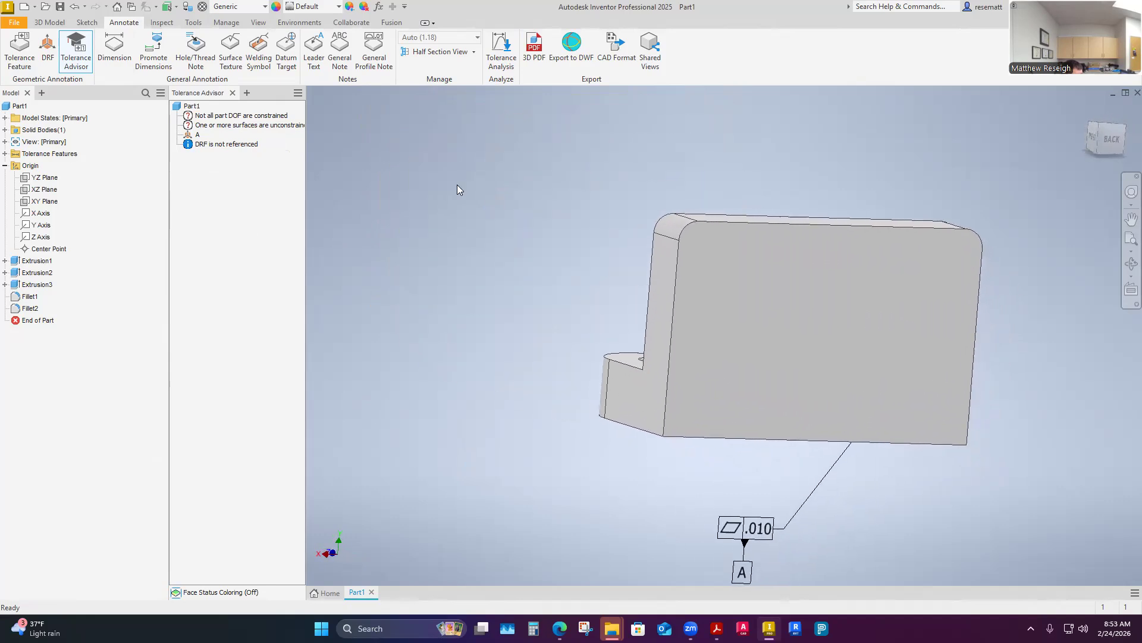
click(16, 65)
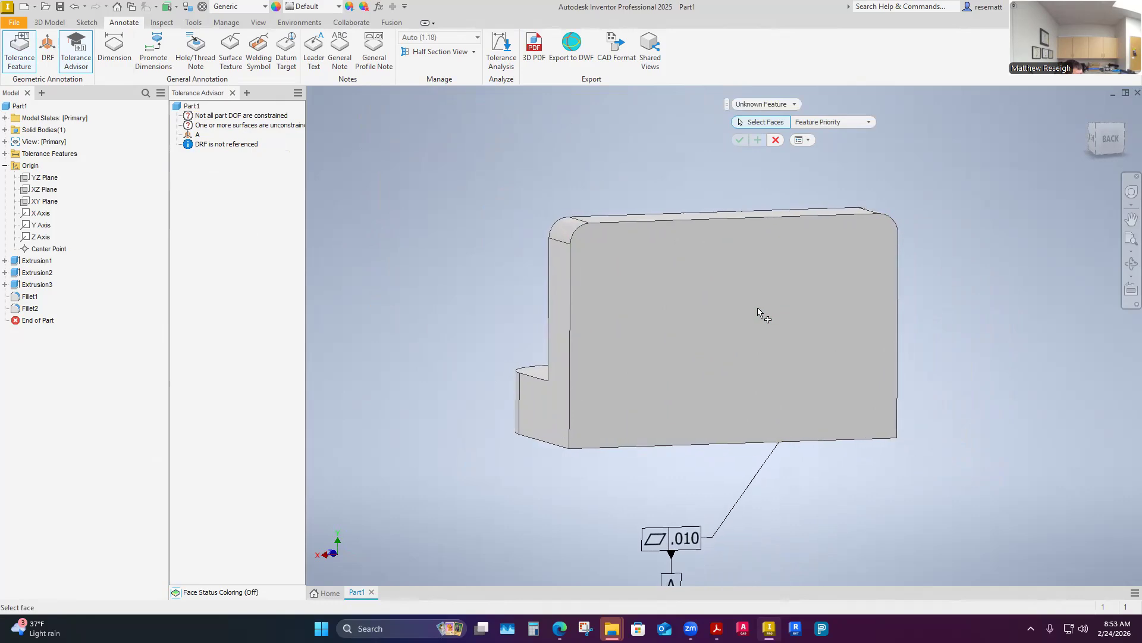
click(770, 286)
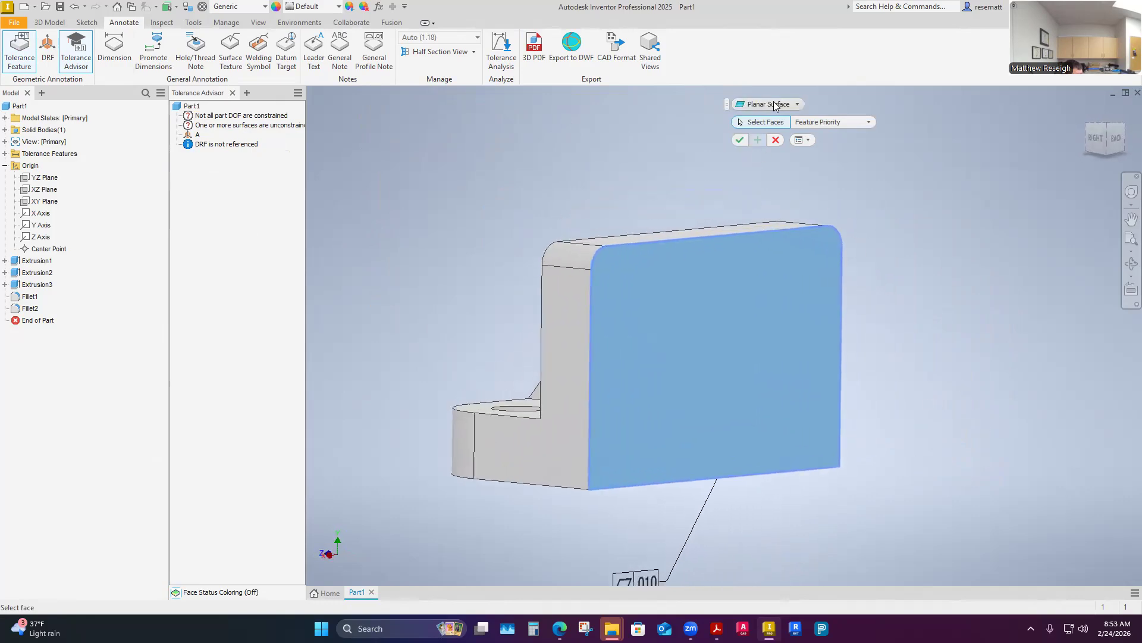
click(739, 140)
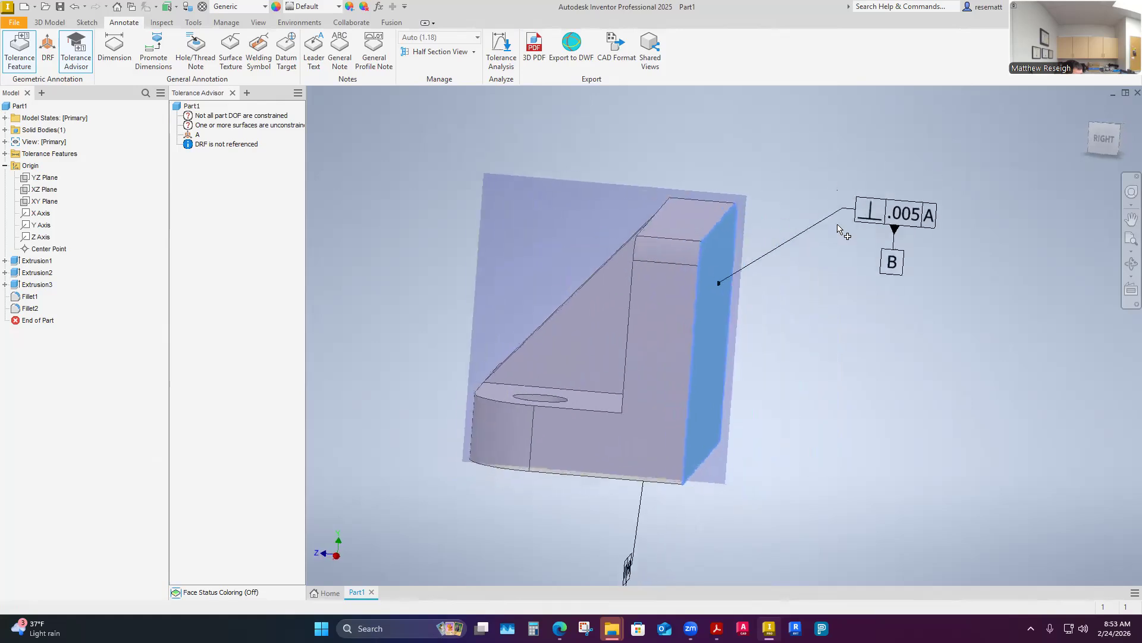
drag(810, 198, 775, 189)
click(774, 190)
click(777, 191)
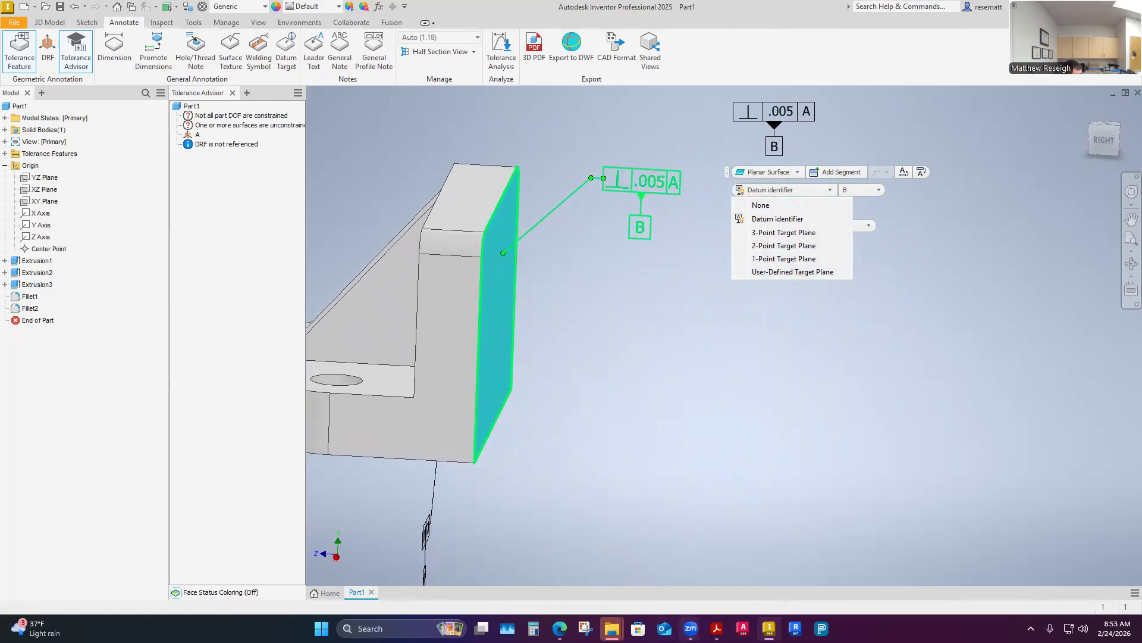
- Switch to the EX 13-5 drawing PDF to check the back face's geometric tolerance, and return to Inventor
click(717, 628)
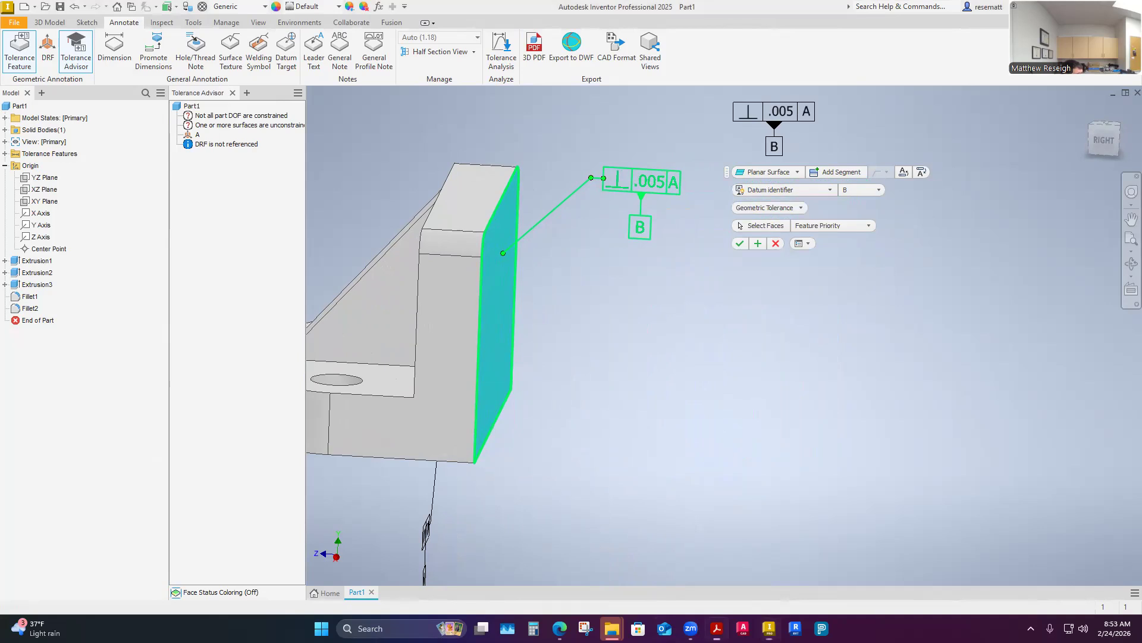
click(645, 131)
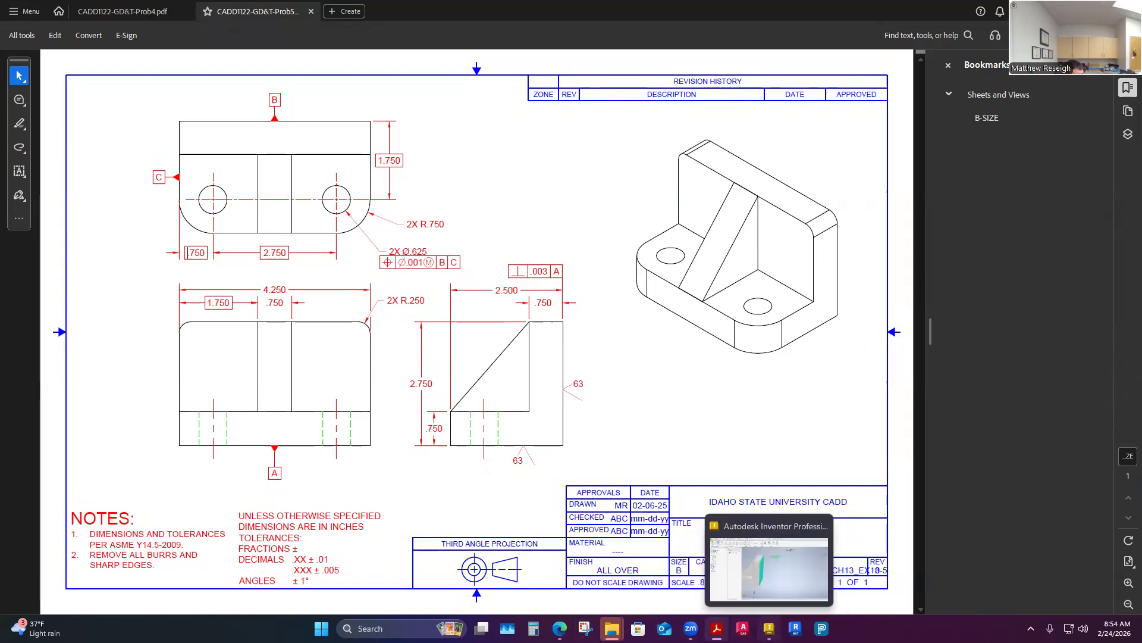
click(769, 628)
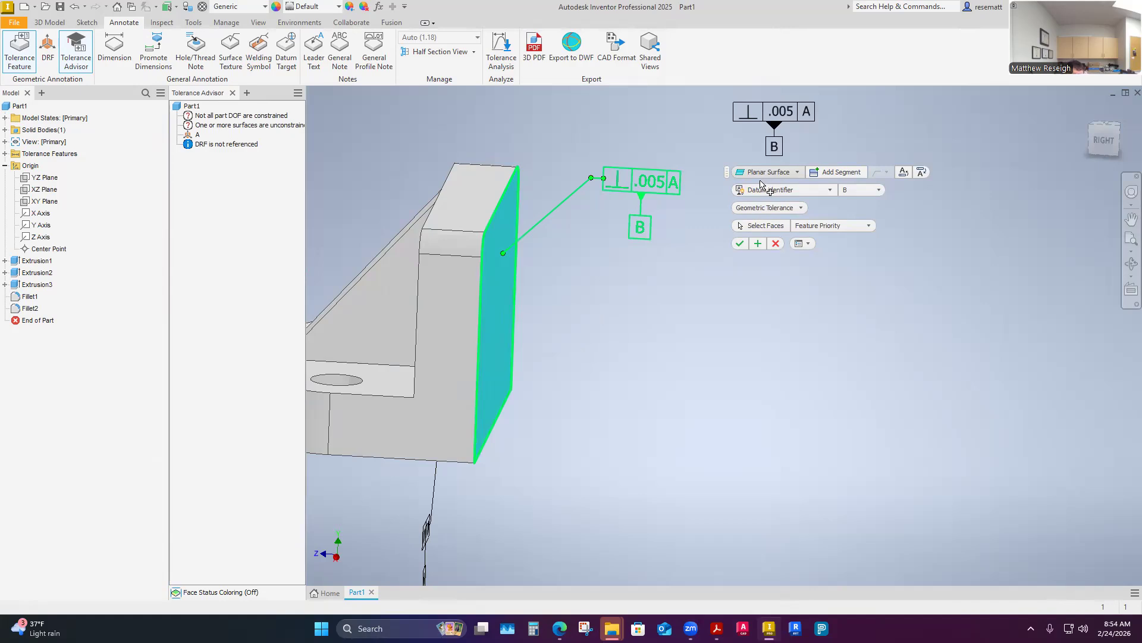
- Keep Perpendicularity as the back-face characteristic, set its tolerance to .010 and accept the annotation with datum B
click(783, 113)
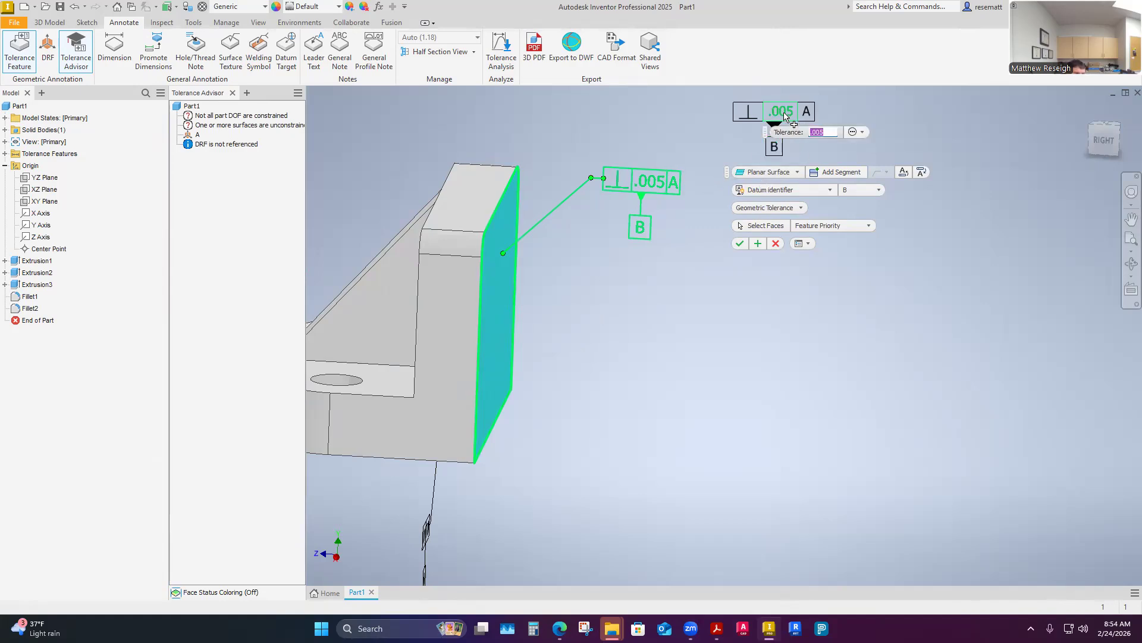
click(749, 111)
click(759, 131)
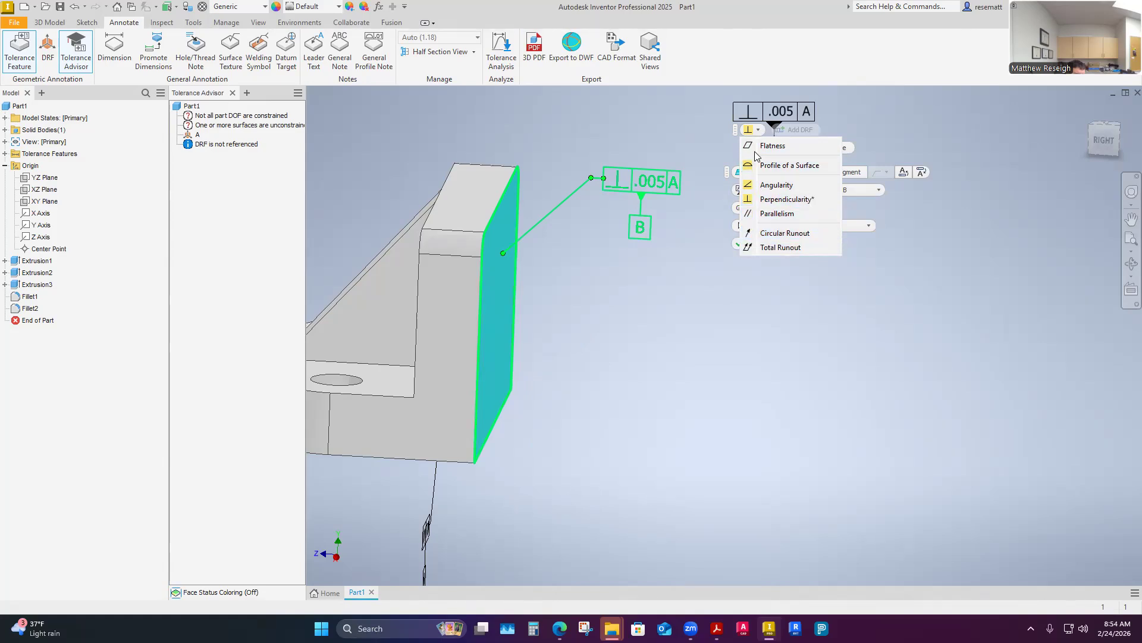
click(758, 201)
click(781, 113)
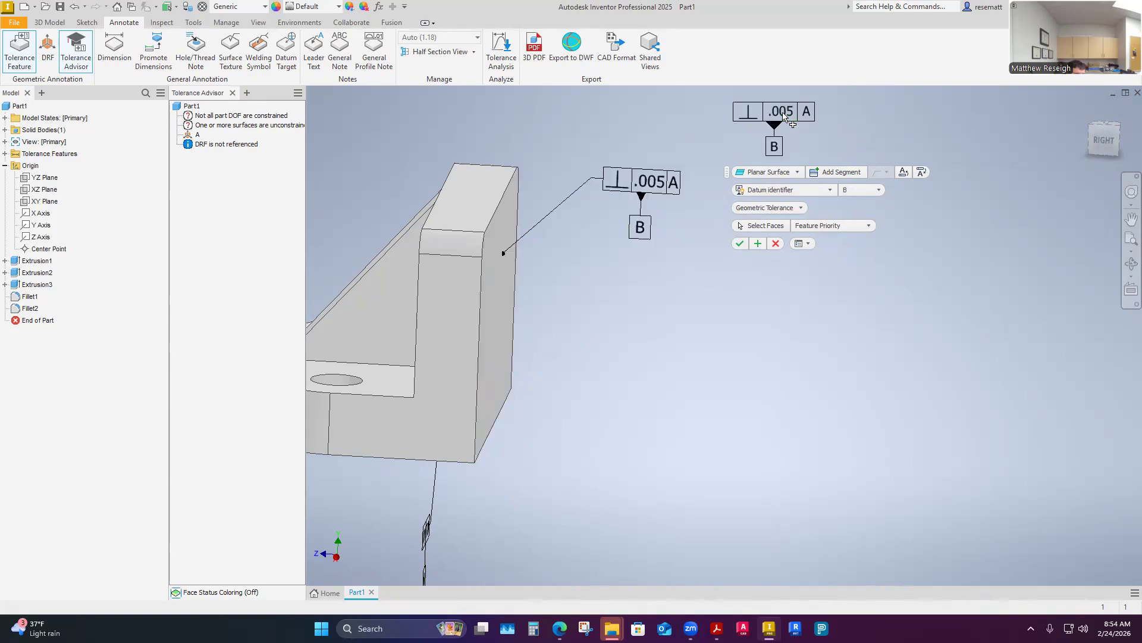
key(BackSpace)
key(BackSpace)
text(10)
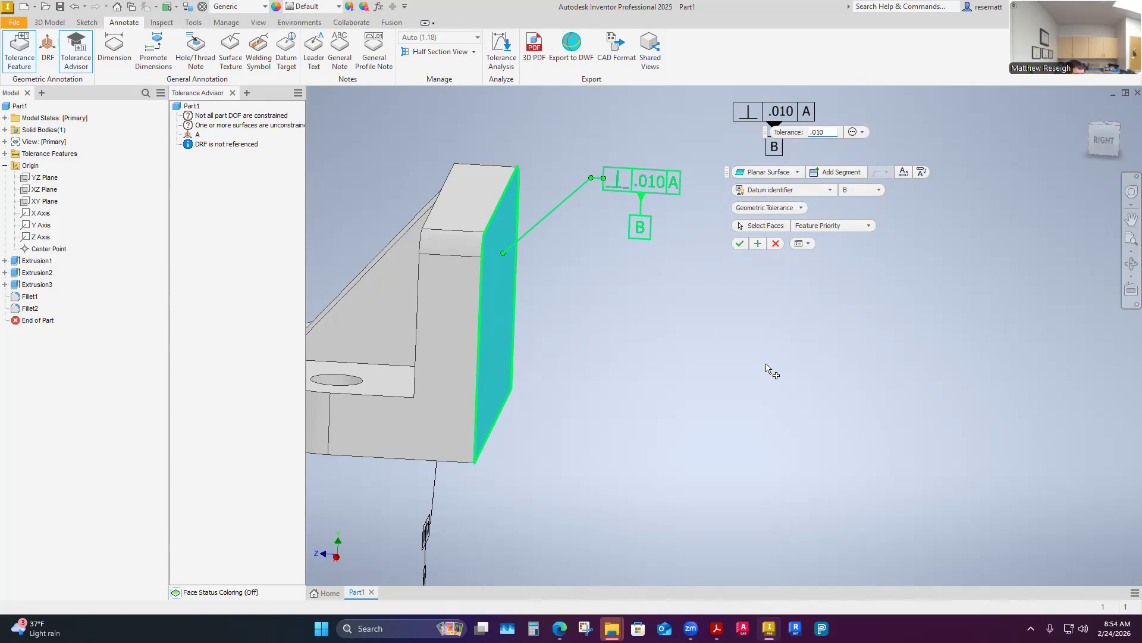
click(739, 243)
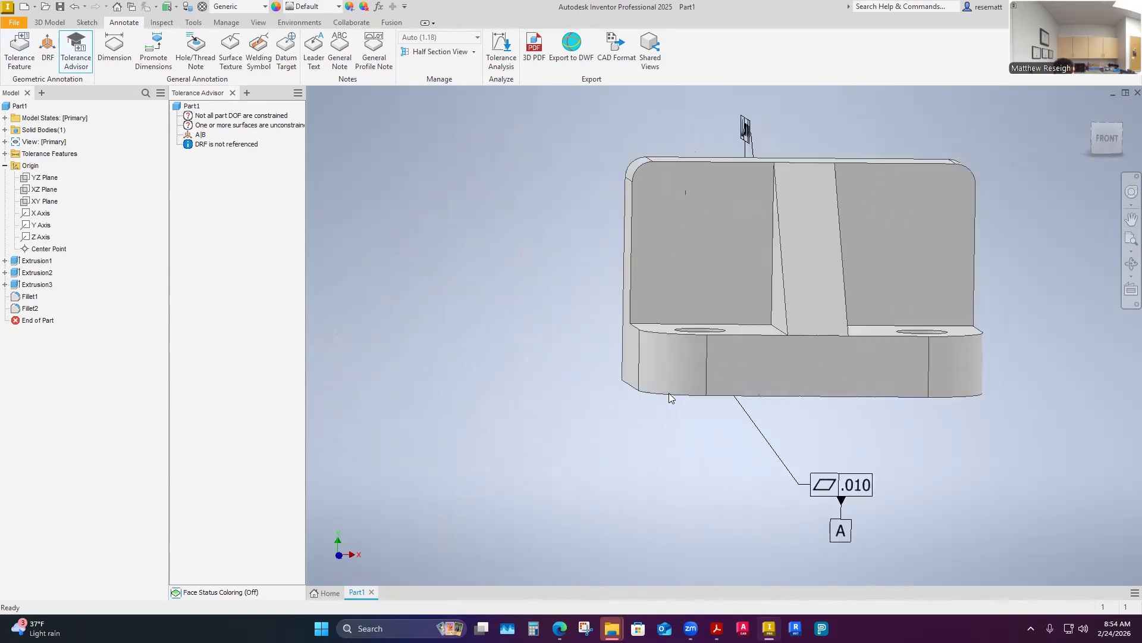
- Create a Tolerance Feature on the bracket's L-shaped left side face and place its perpendicularity callout with datum C beside the part
click(27, 61)
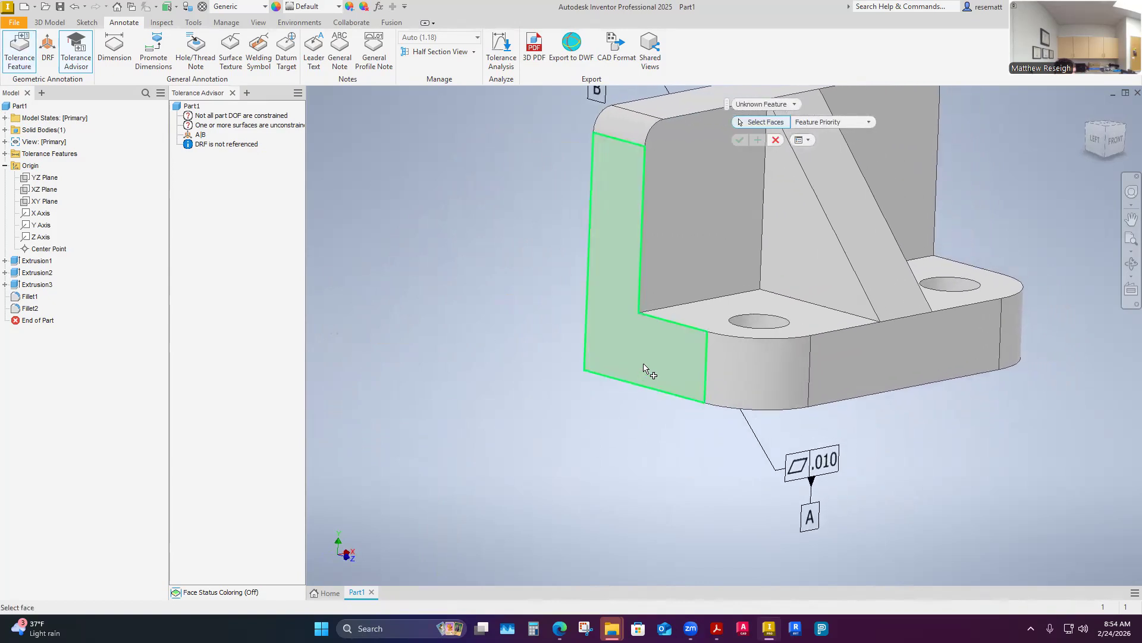
click(644, 368)
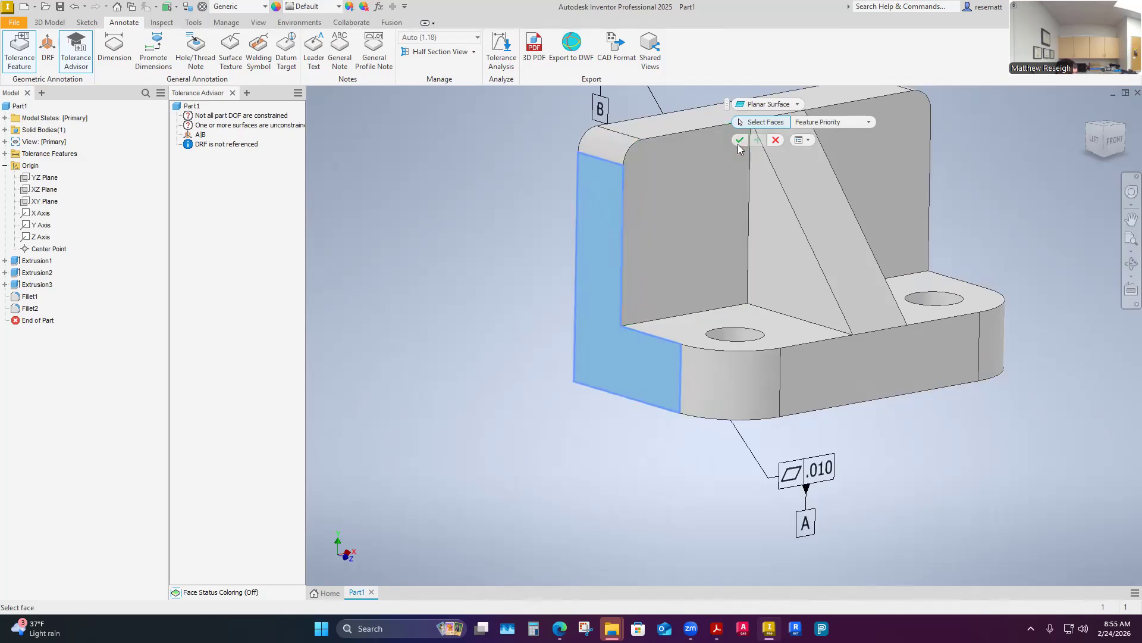
click(740, 141)
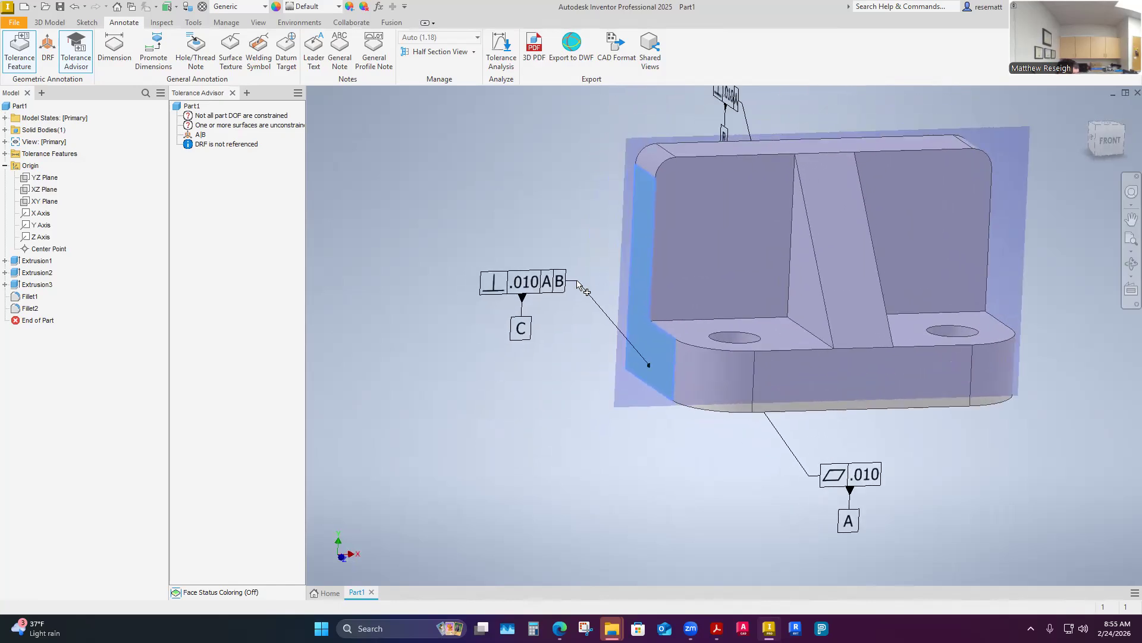
click(578, 281)
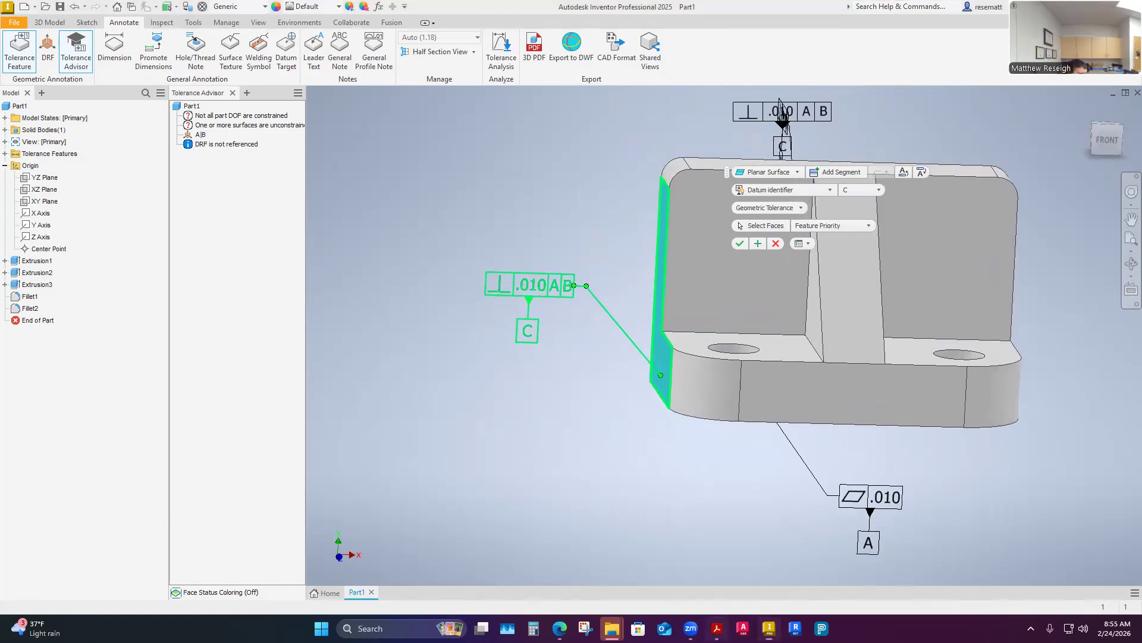
- Switch to the EX 13-5 drawing PDF to check the tolerance for datum C, and return to Inventor
key(alt+Tab)
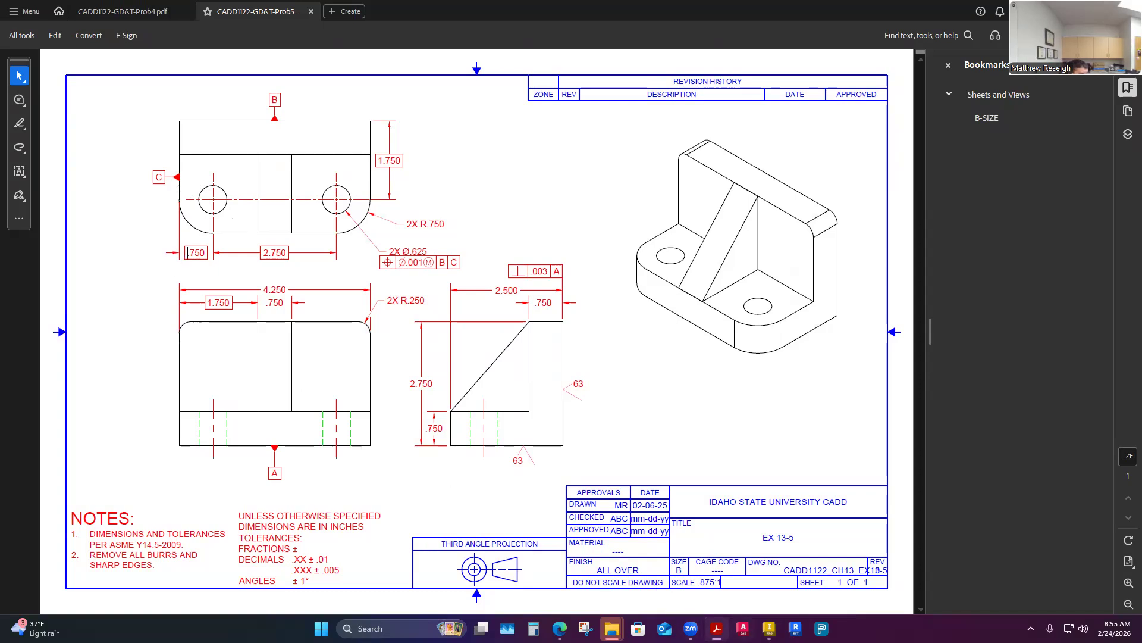
click(769, 628)
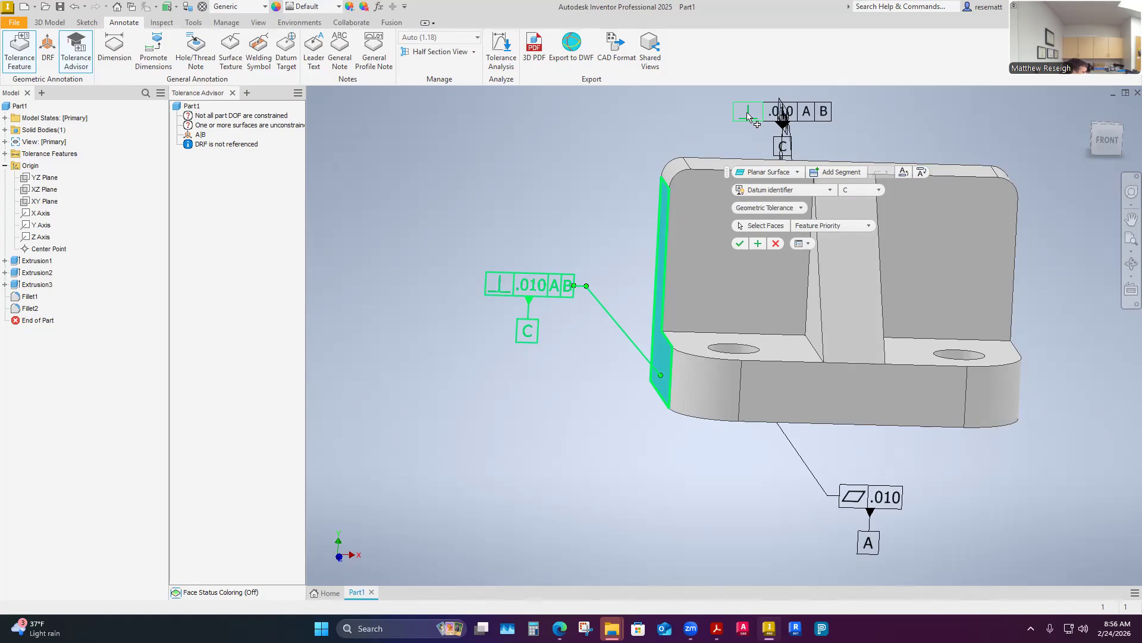
scroll(595, 297, down, 2)
scroll(435, 309, up, 3)
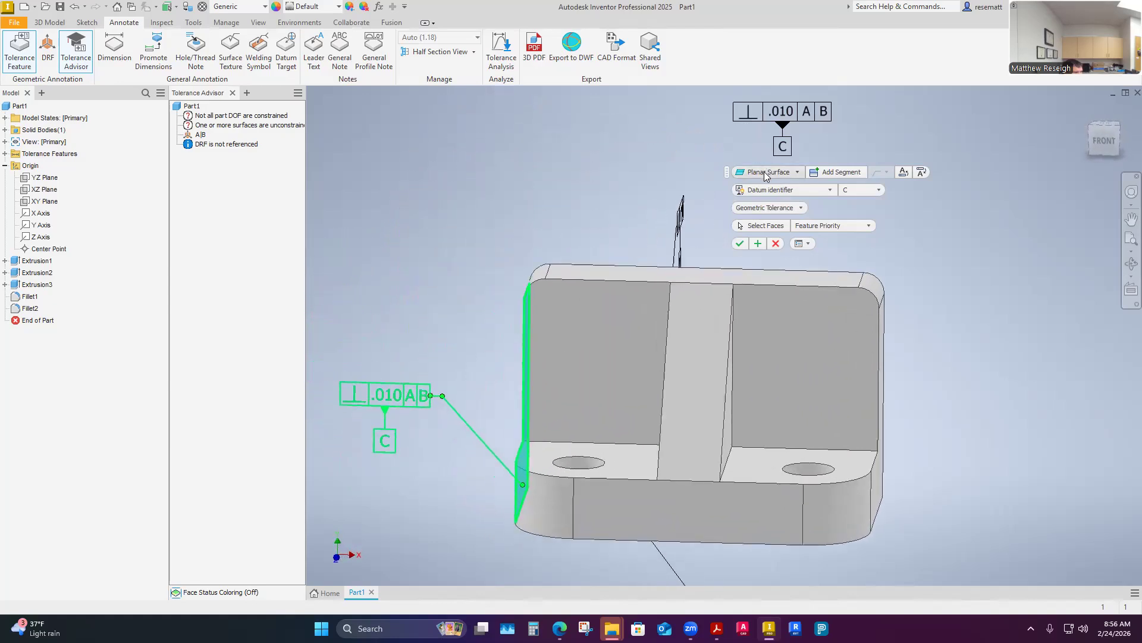
- Try Flatness and then Angularity as the geometric characteristic of the left side face's datum C callout
click(752, 113)
click(758, 130)
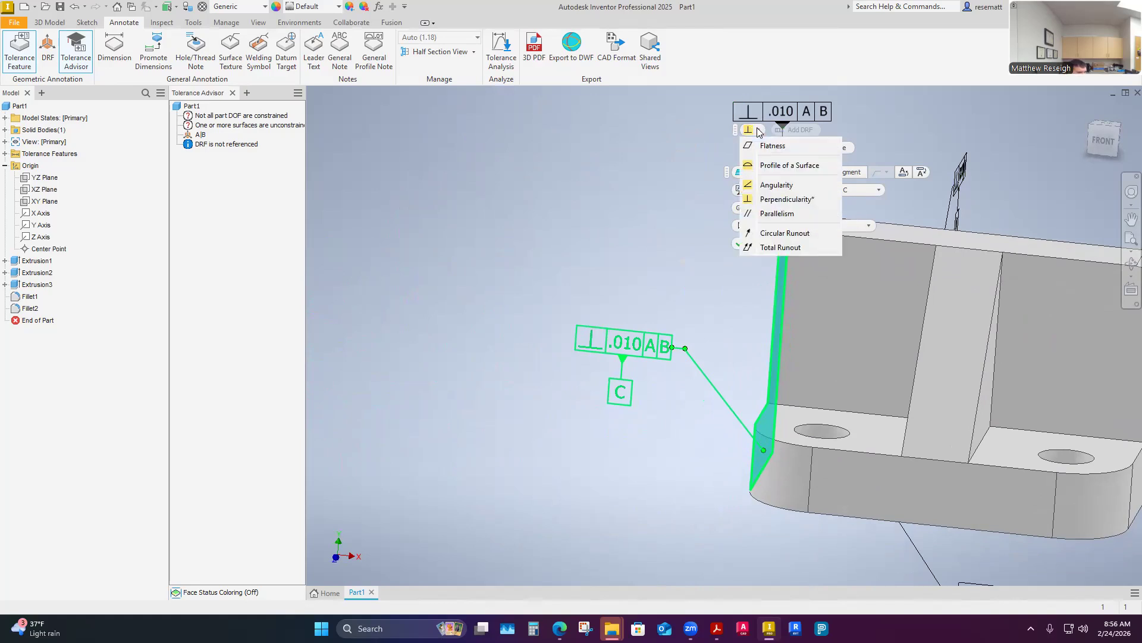
click(770, 146)
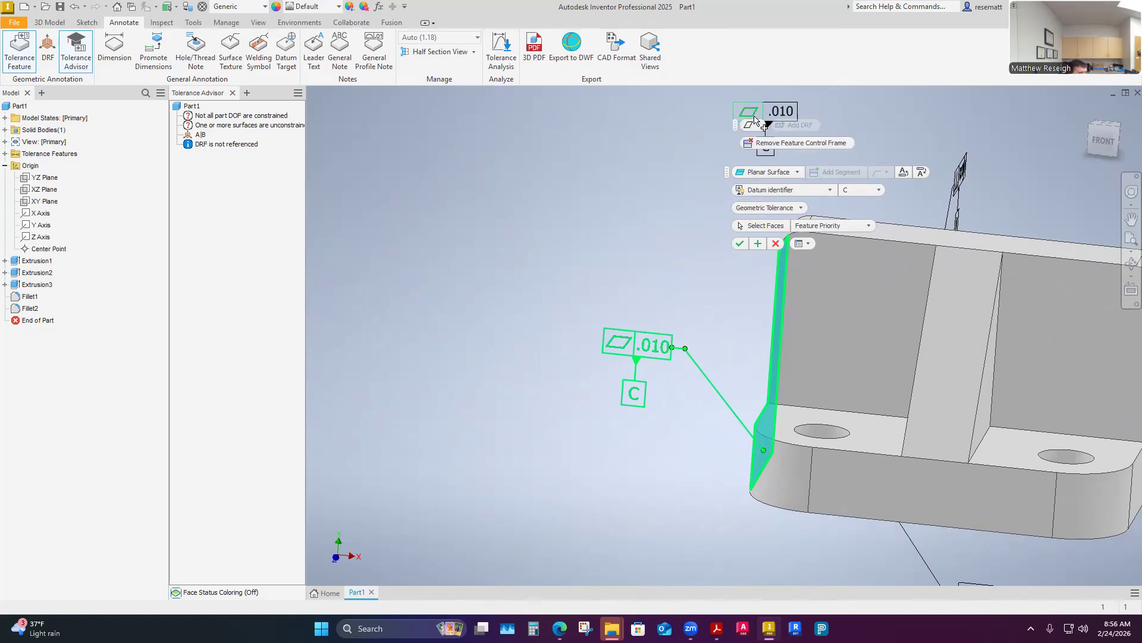
click(757, 126)
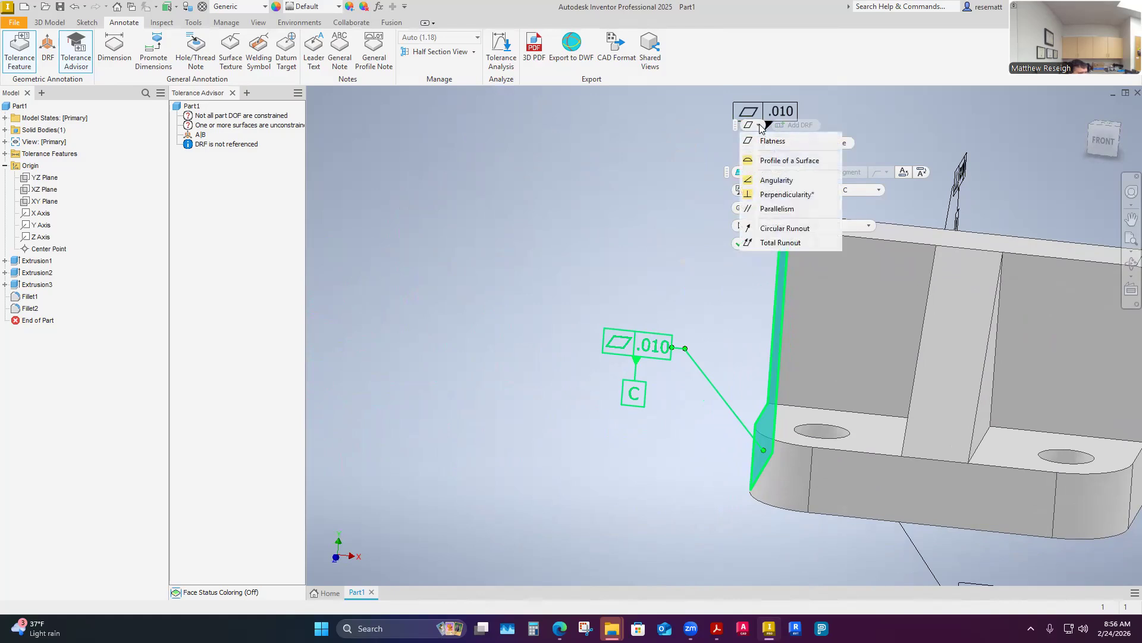
click(747, 181)
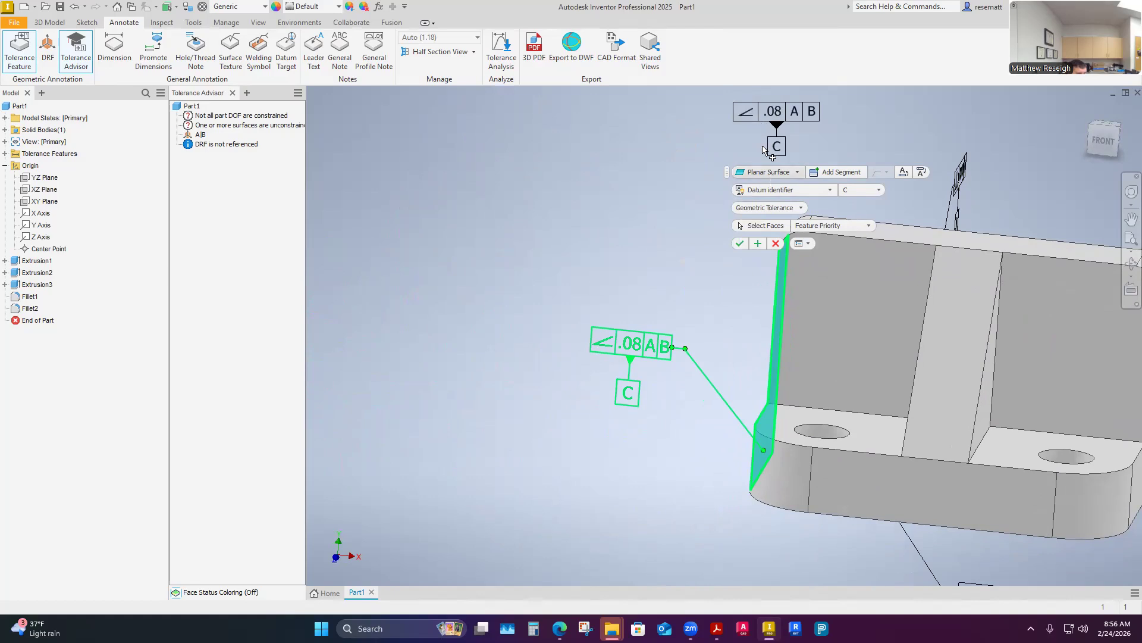
- Set the left side face's characteristic to Flatness with a .010 tolerance and accept the annotation with datum C
click(751, 116)
click(755, 123)
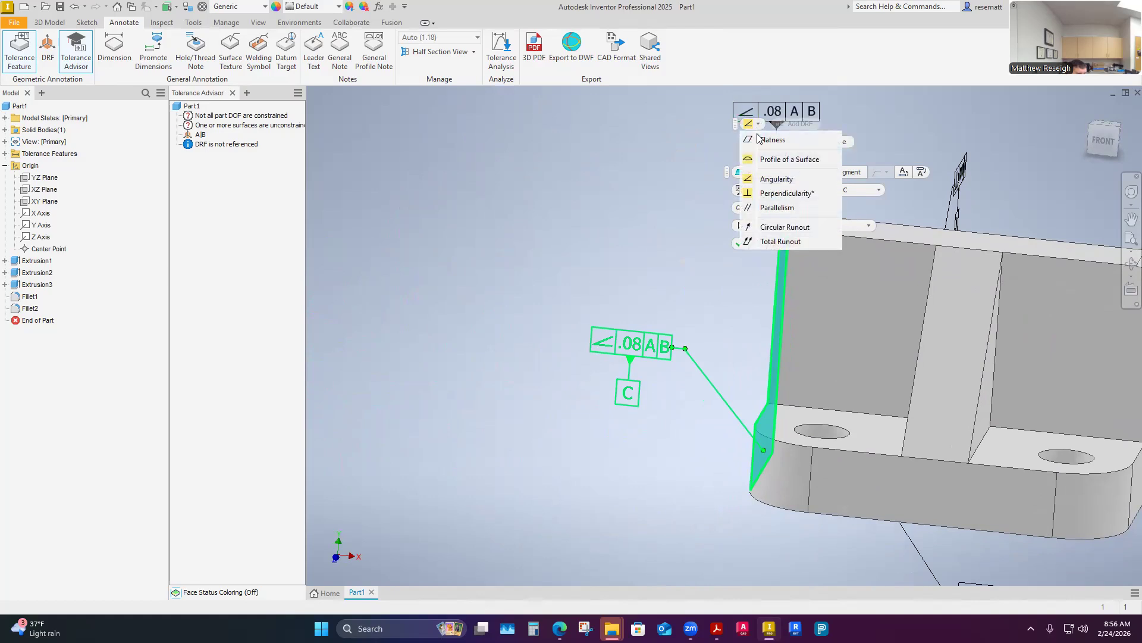
click(762, 141)
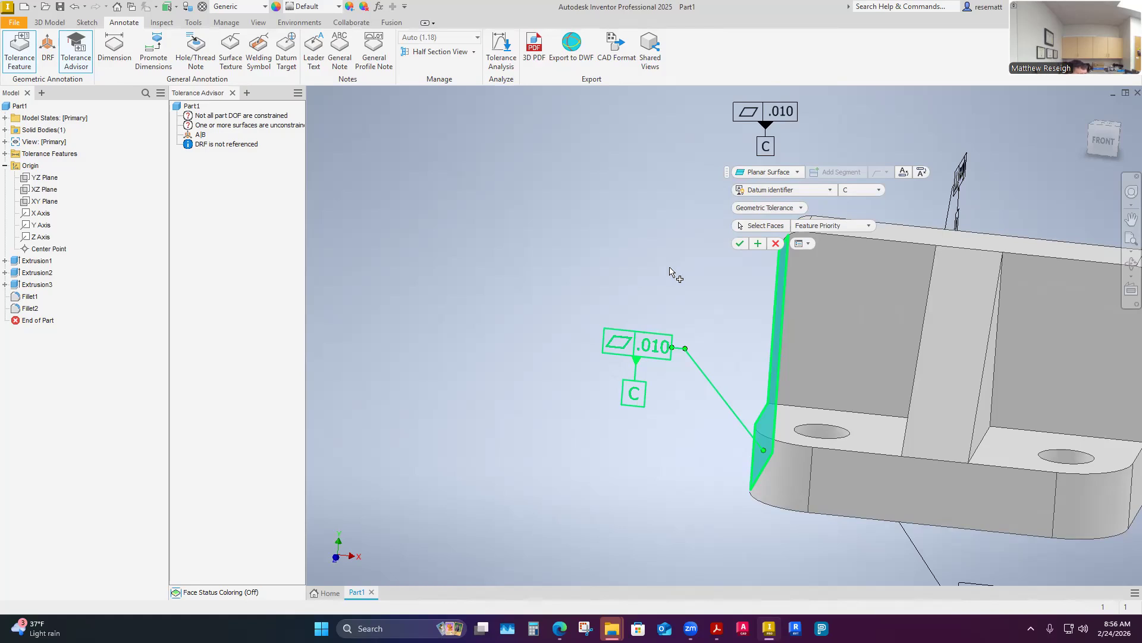
click(739, 244)
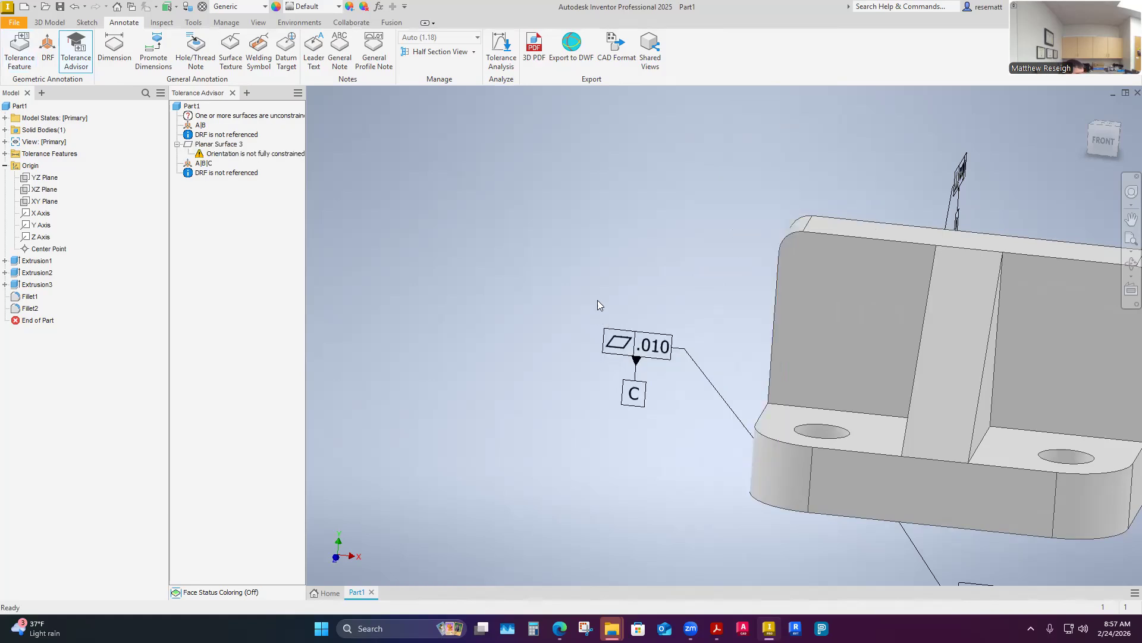
- Switch to the EX 13-5 drawing PDF to check the hole callout and its position tolerance, and return to Inventor
scroll(588, 282, down, 3)
mouse_move(549, 435)
shift+middle_down()
mouse_move(549, 376)
mouse_move(549, 436)
mouse_move(609, 436)
mouse_move(548, 436)
mouse_move(547, 448)
shift+middle_up()
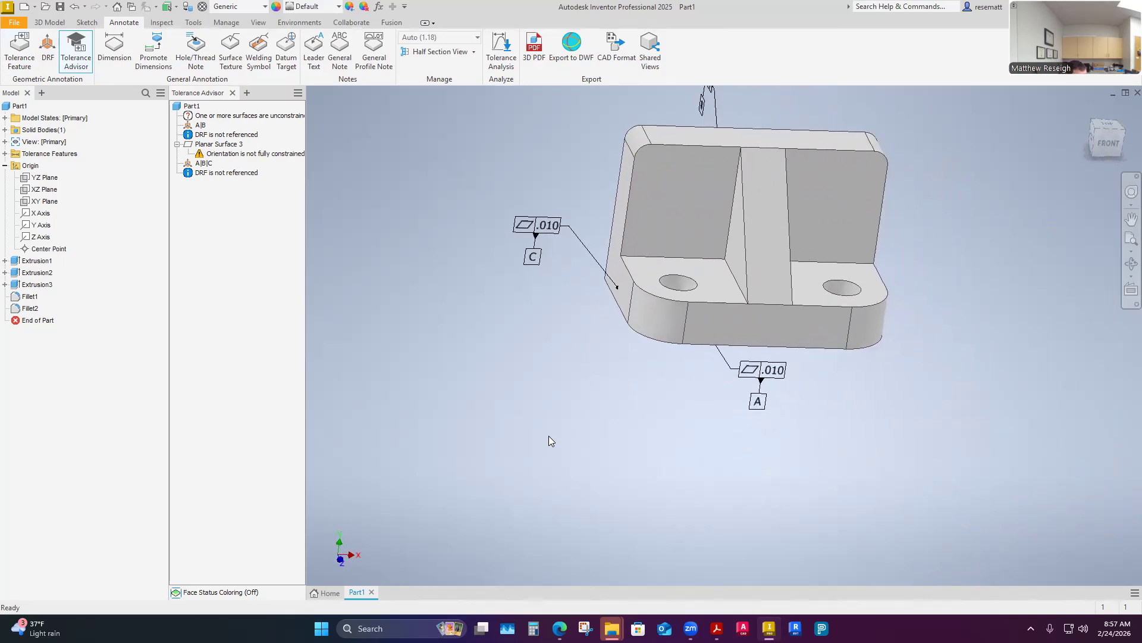
click(717, 629)
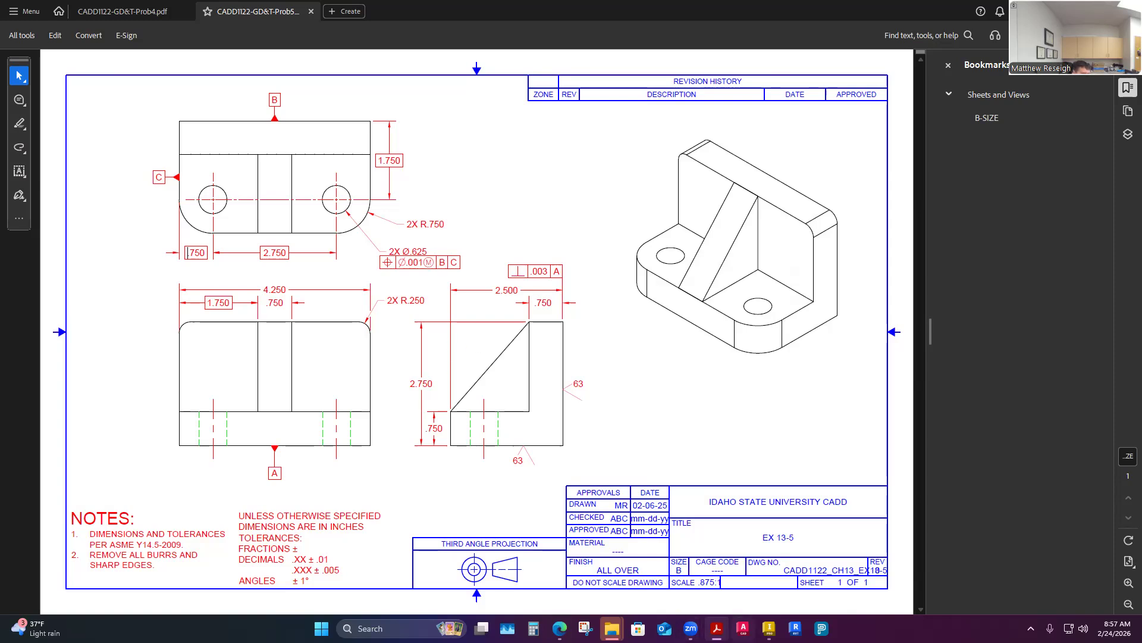
click(769, 628)
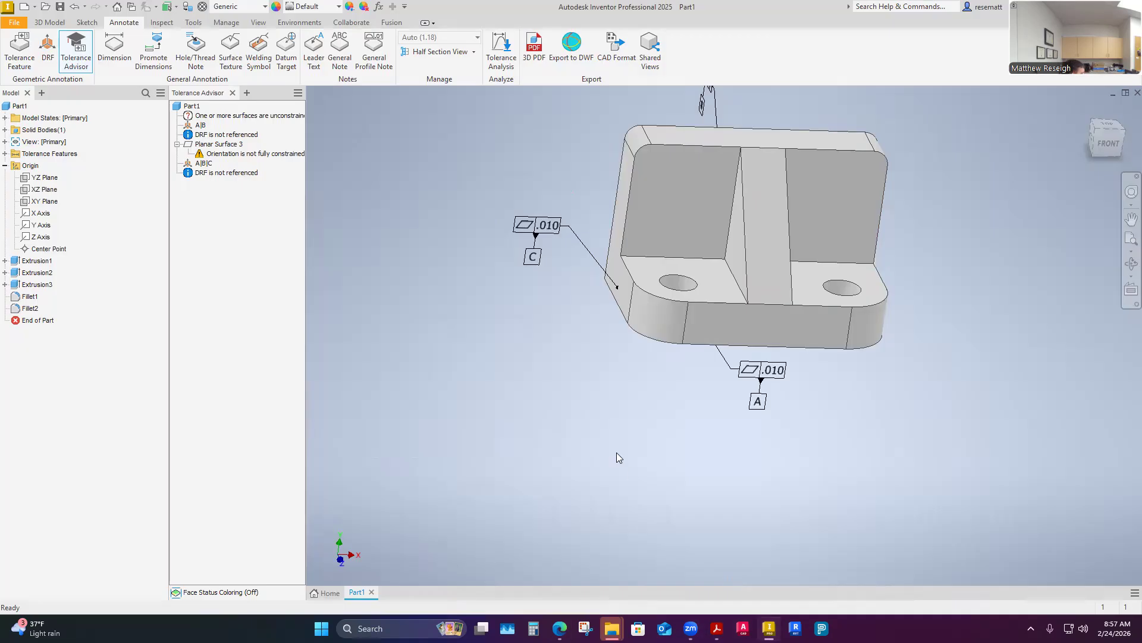
- Start a Tolerance Feature on the cylindrical face of the left hole in the bracket's base
mouse_move(480, 438)
shift+middle_down()
mouse_move(459, 438)
mouse_move(530, 411)
mouse_move(539, 424)
shift+middle_up()
scroll(529, 411, up, 2)
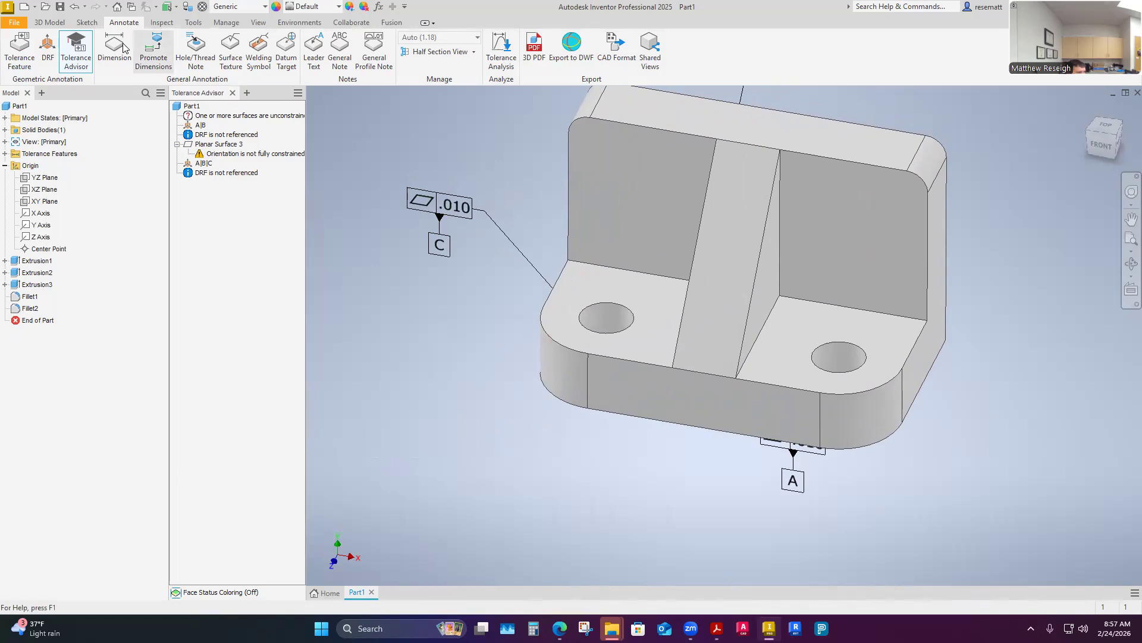
click(18, 53)
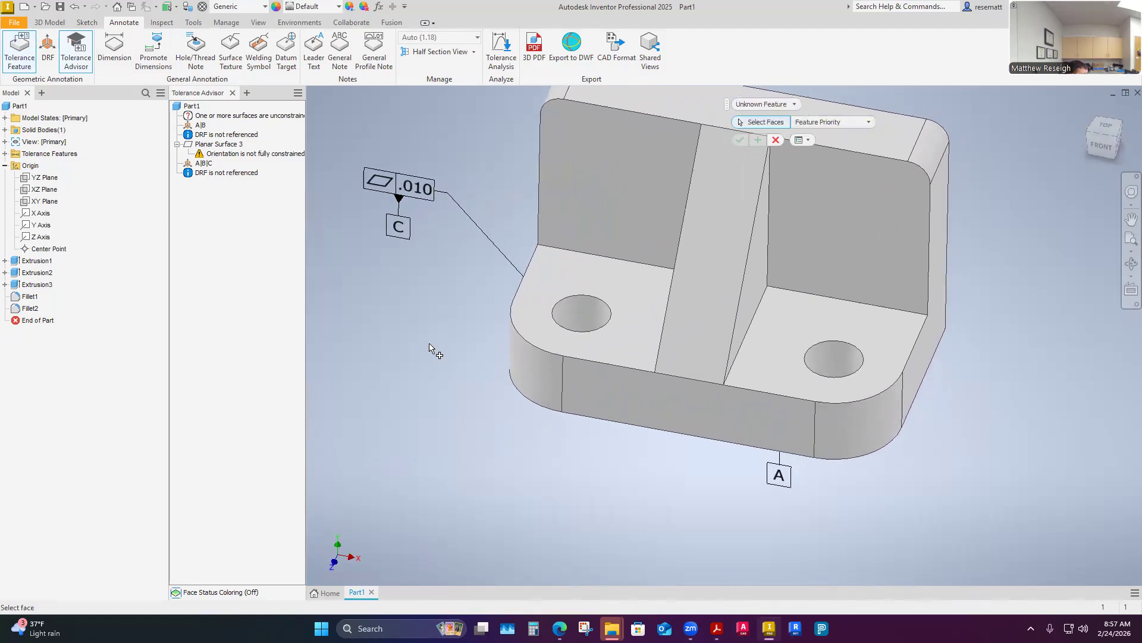
scroll(429, 348, down, 2)
mouse_move(429, 348)
shift+middle_down()
mouse_move(571, 398)
mouse_move(568, 436)
mouse_move(492, 515)
mouse_move(530, 527)
shift+middle_up()
scroll(517, 419, down, 4)
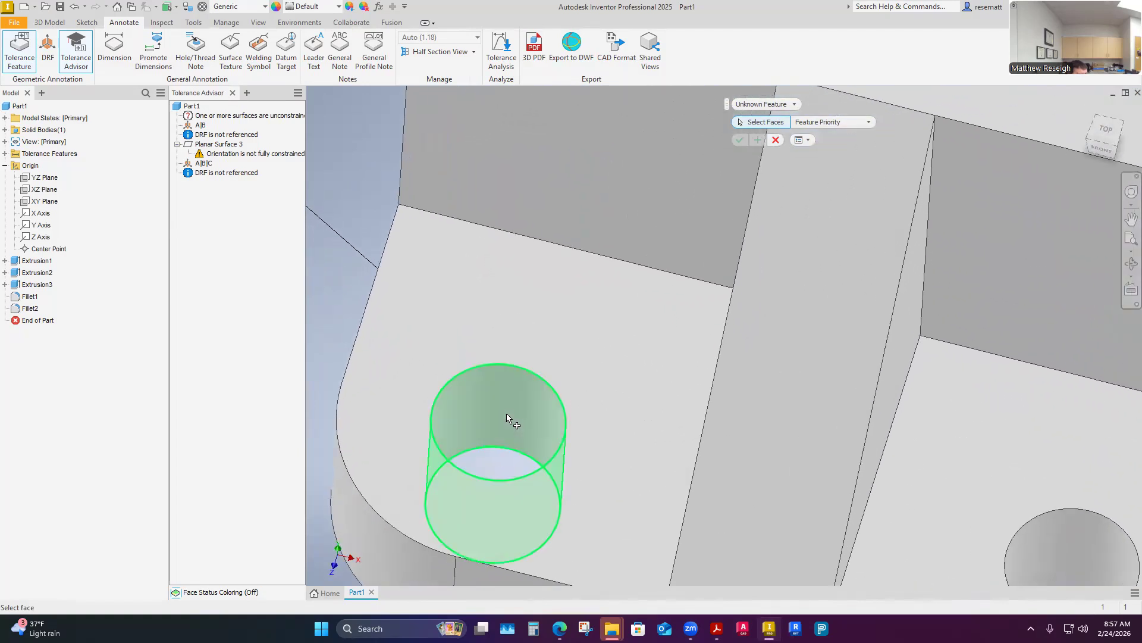
click(506, 414)
scroll(507, 415, up, 4)
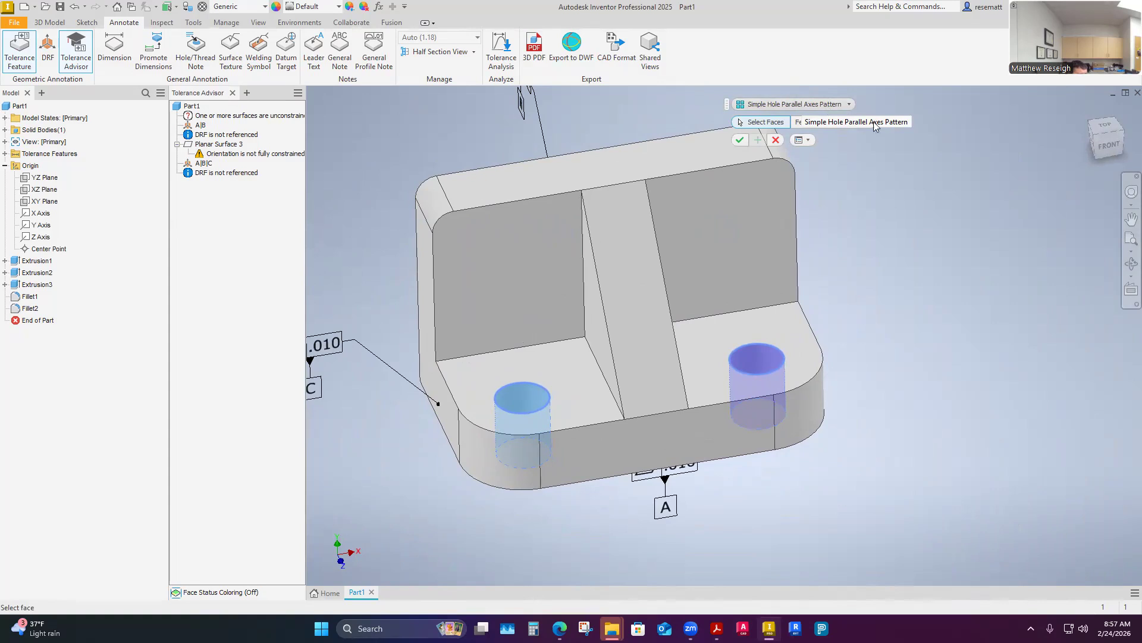
- Set the face selection to Feature of Size Priority and place the left hole's Ø.625 position callout in front of the base
click(850, 104)
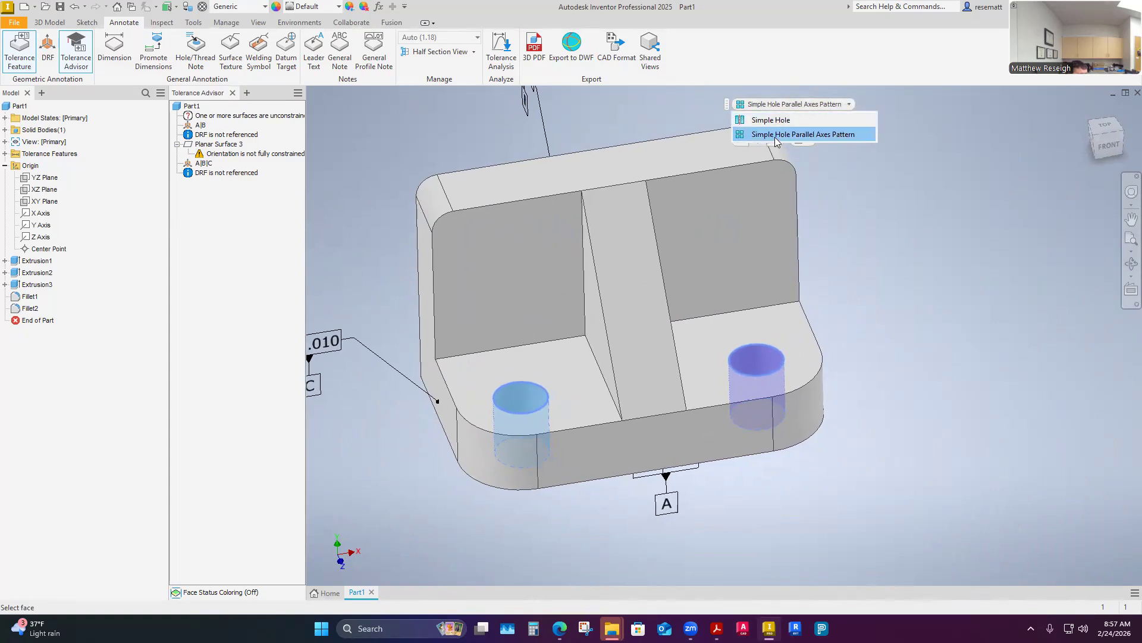
click(848, 105)
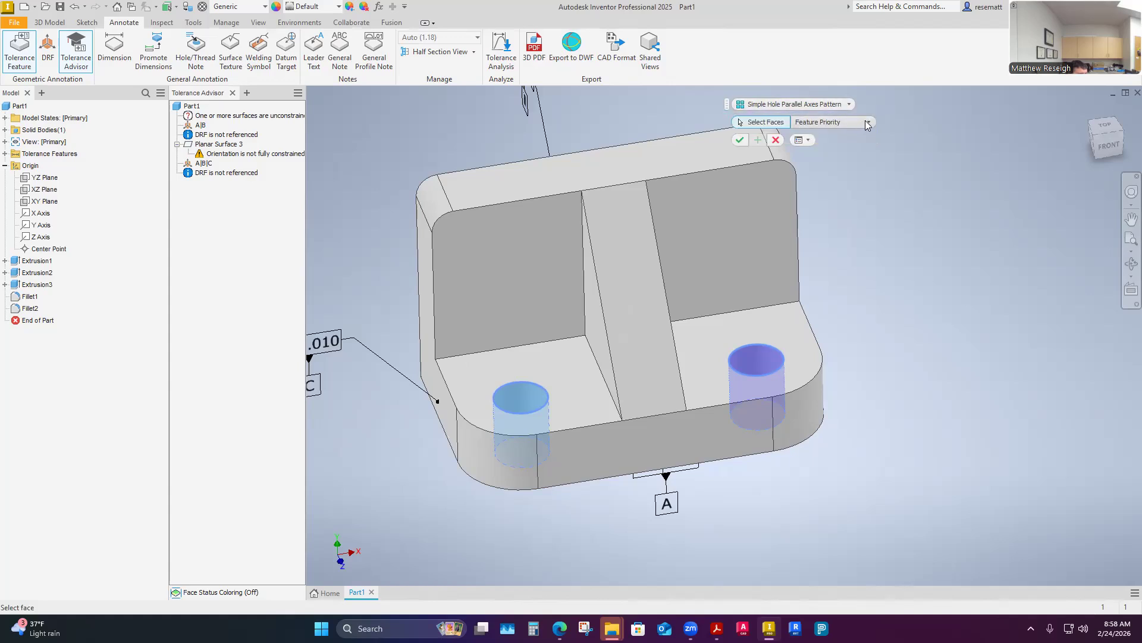
click(866, 123)
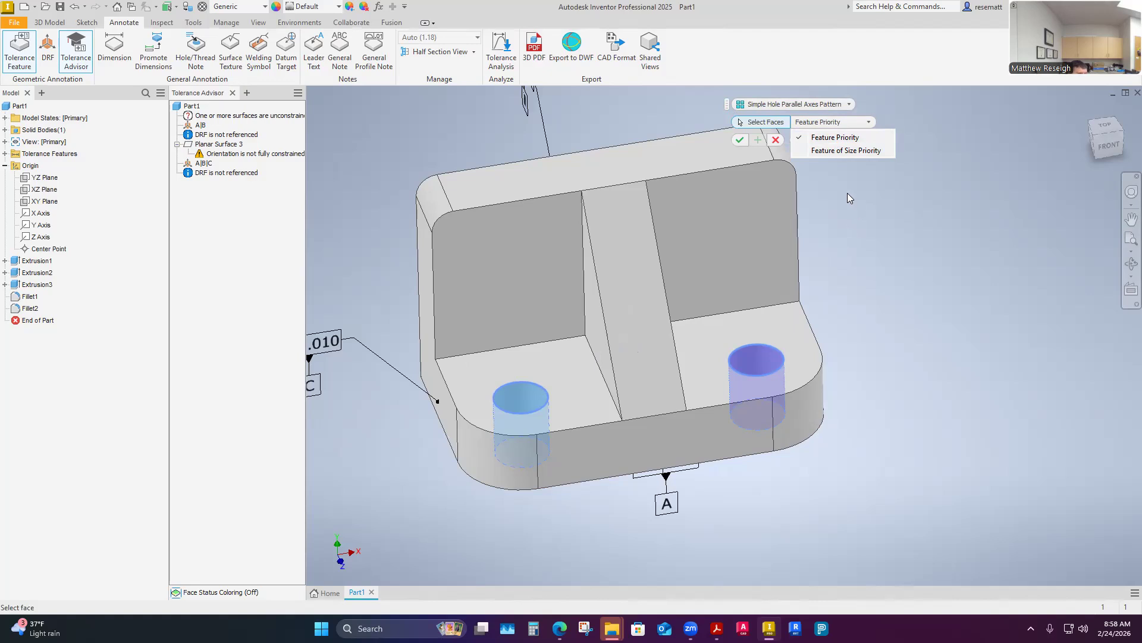
click(845, 150)
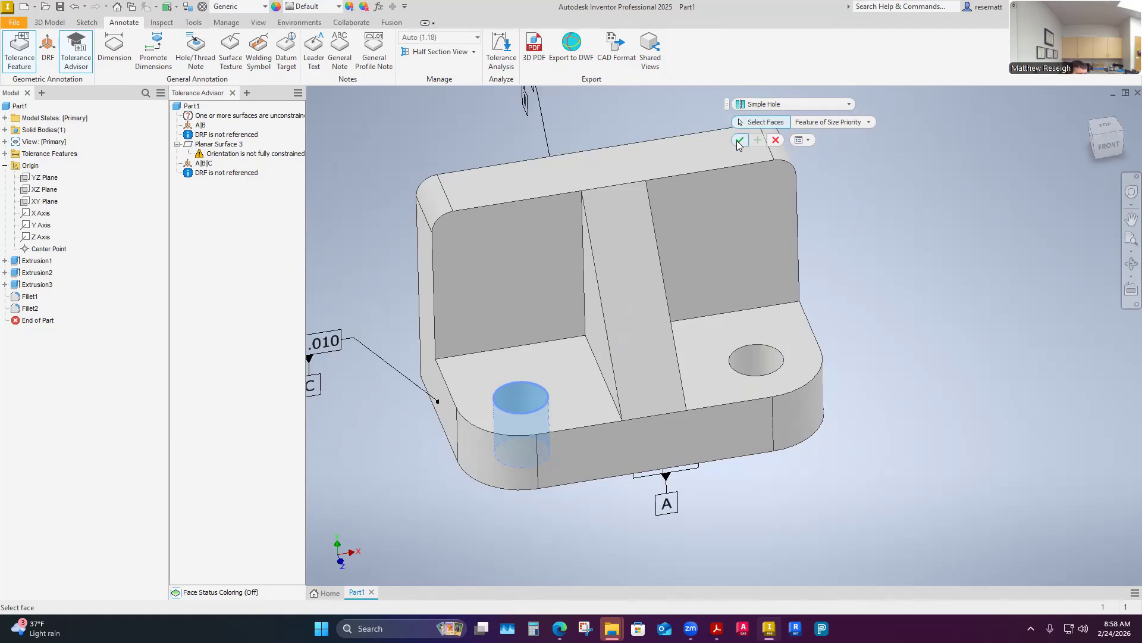
click(740, 140)
mouse_move(836, 307)
shift+middle_down()
mouse_move(726, 284)
mouse_move(678, 405)
mouse_move(393, 324)
mouse_move(379, 279)
mouse_move(380, 360)
mouse_move(483, 349)
shift+middle_up()
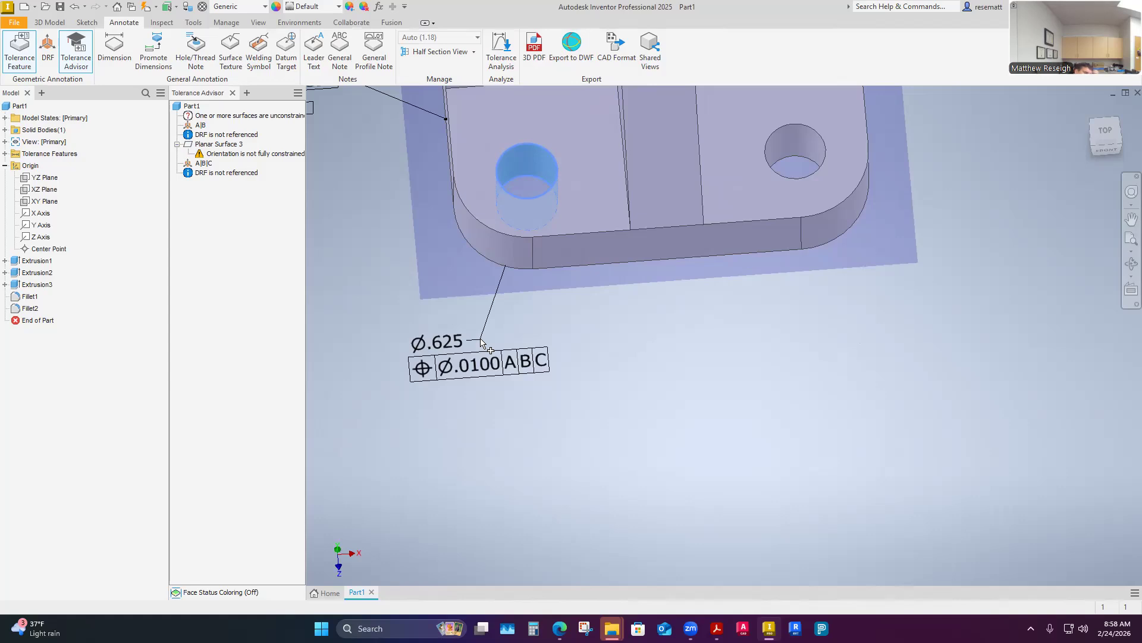
click(480, 339)
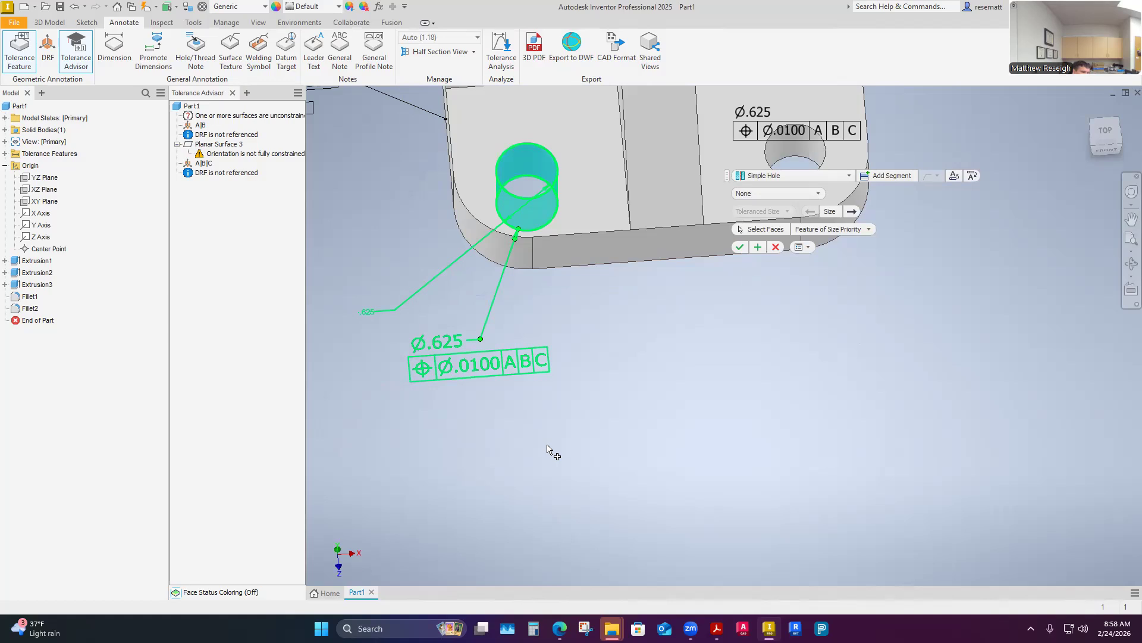
- Change the hole feature's type to Simple Hole Parallel Axes Pattern to cover both holes, keeping Feature of Size Priority
click(791, 175)
click(785, 210)
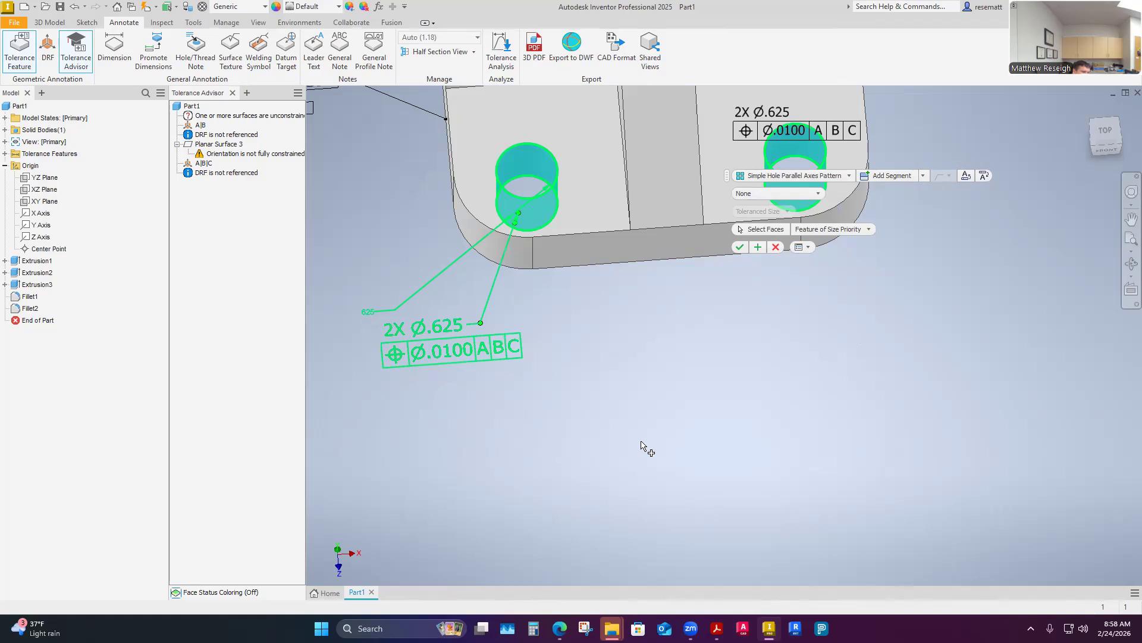
click(842, 177)
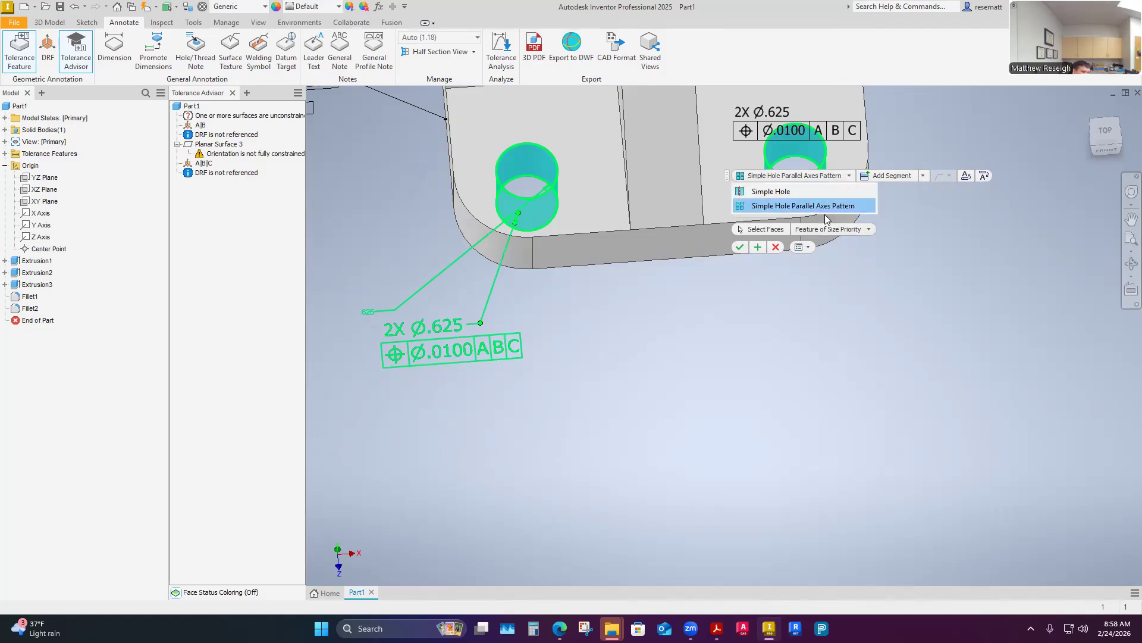
click(771, 191)
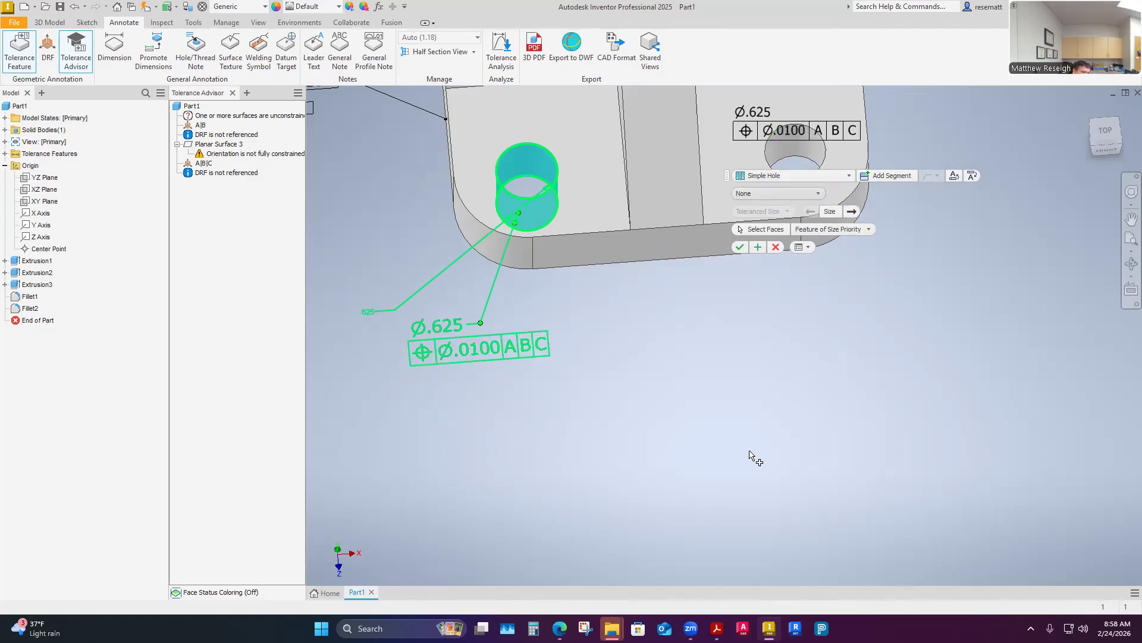
click(797, 176)
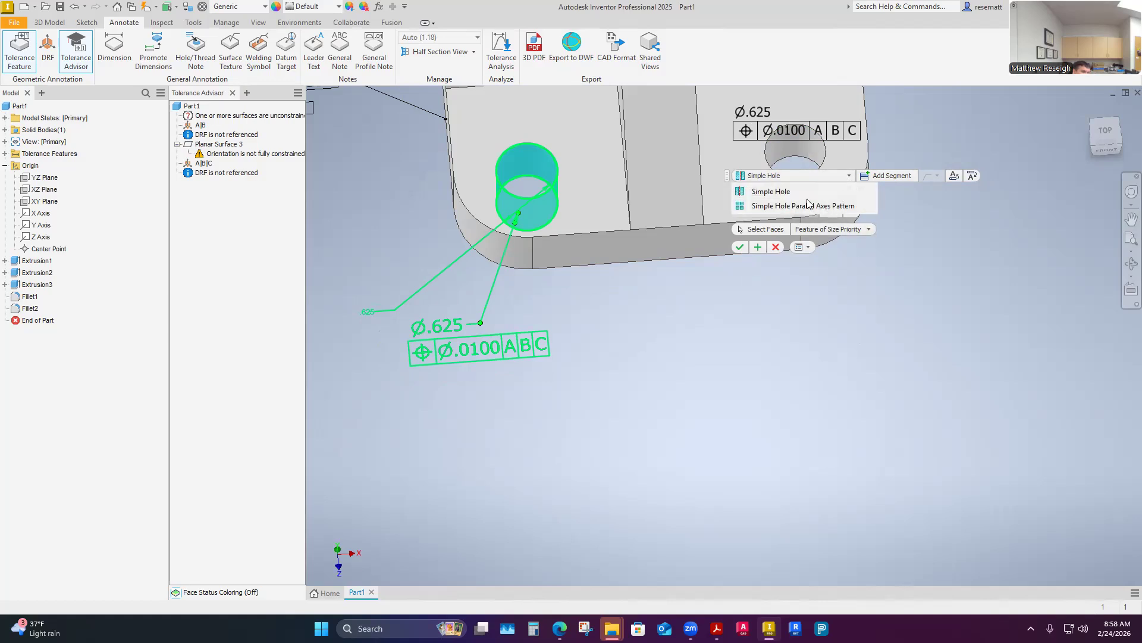
click(769, 208)
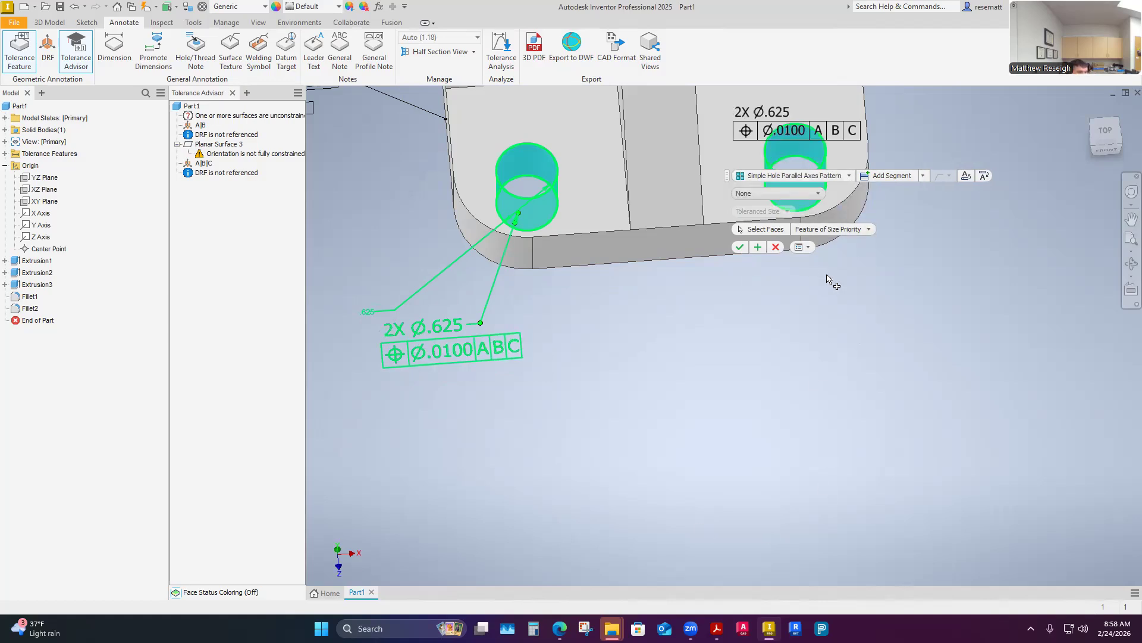
click(867, 230)
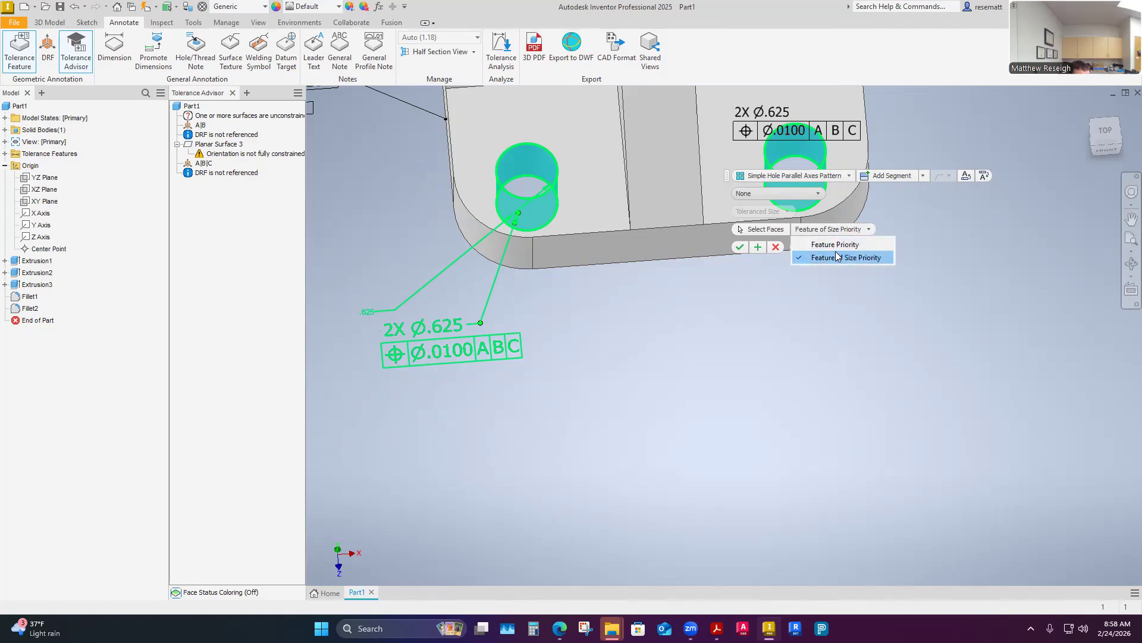
click(820, 260)
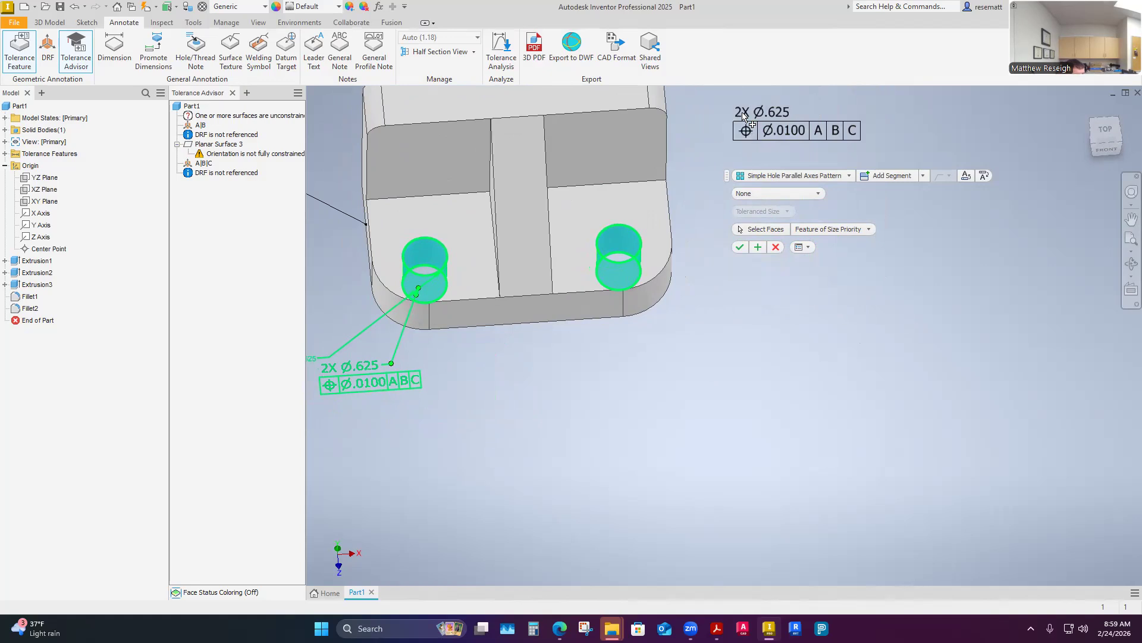
click(781, 113)
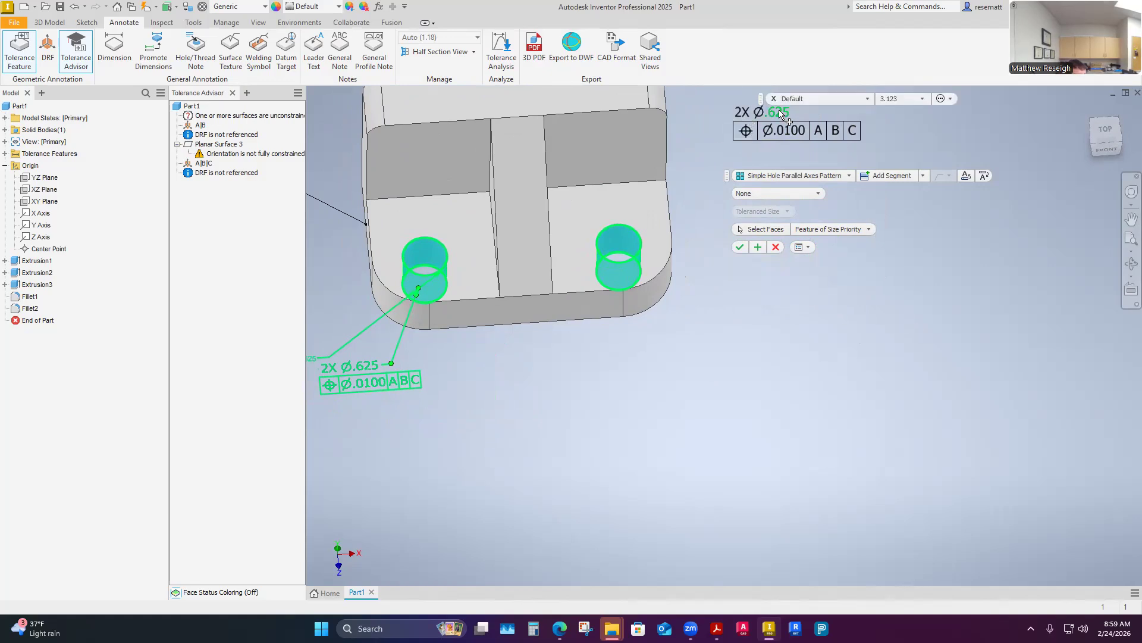
click(867, 99)
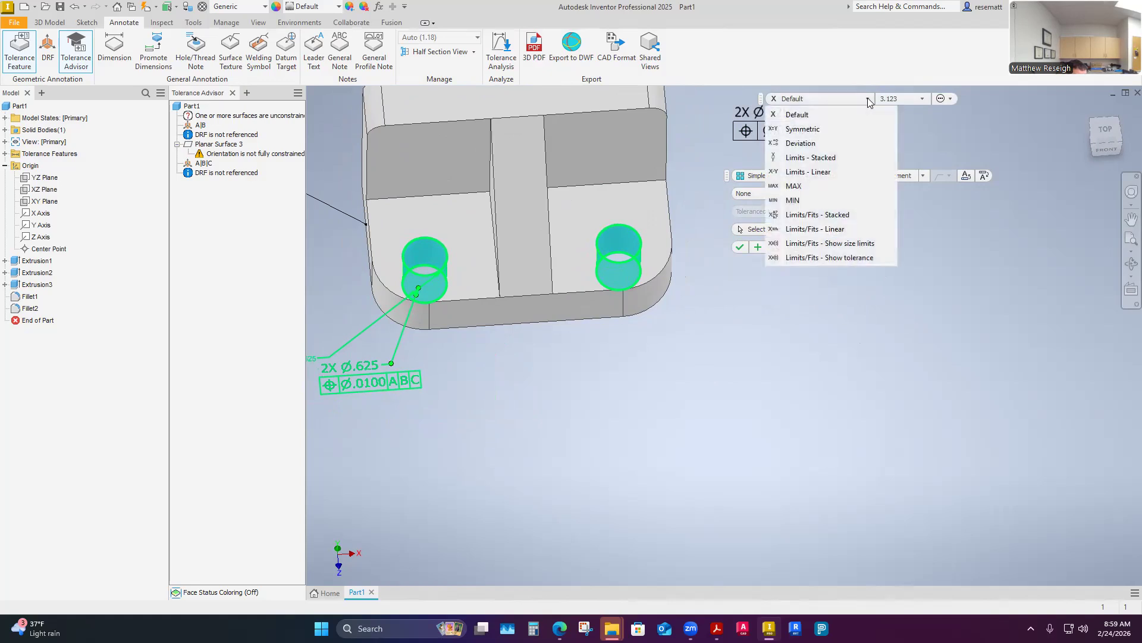
click(815, 130)
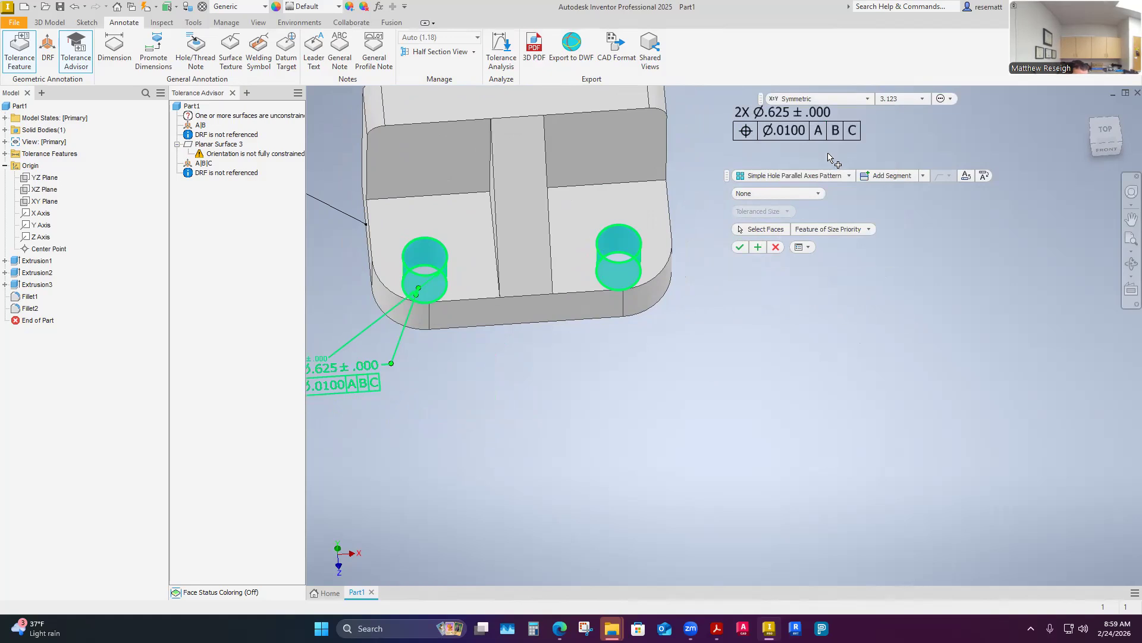
click(826, 114)
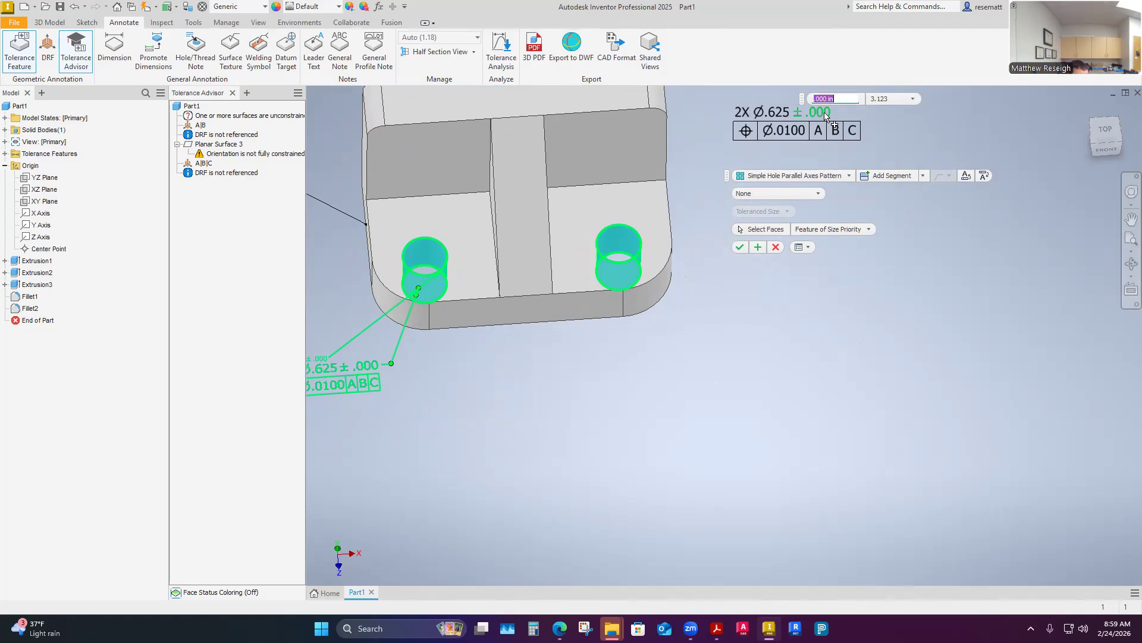
click(839, 98)
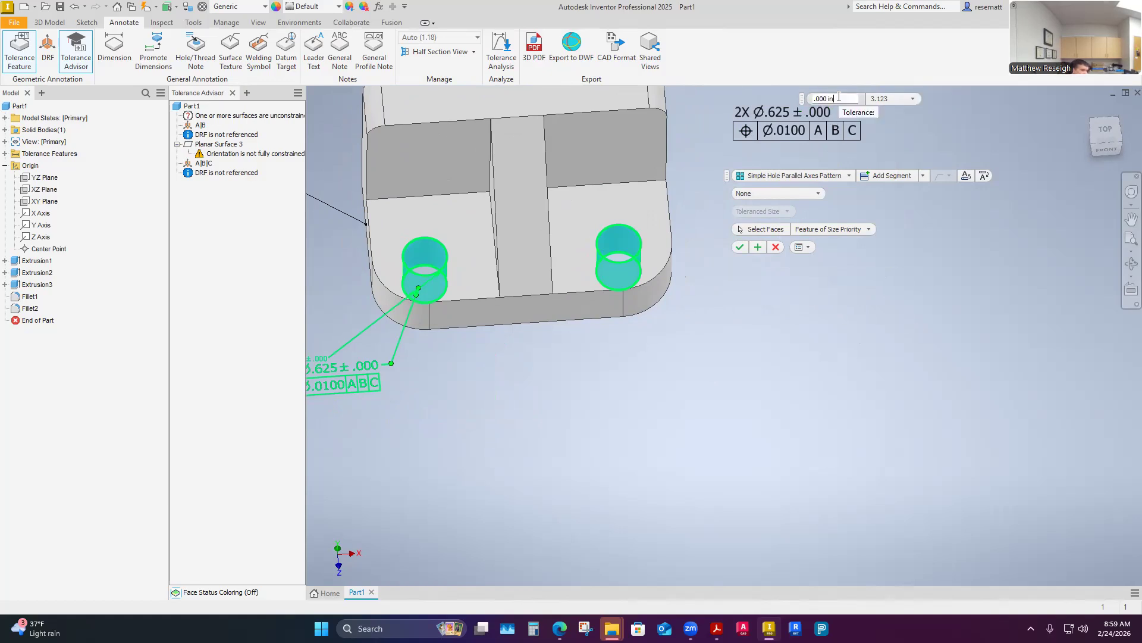
key(BackSpace)
key(BackSpace)
key(BackSpace)
key(BackSpace)
text(5)
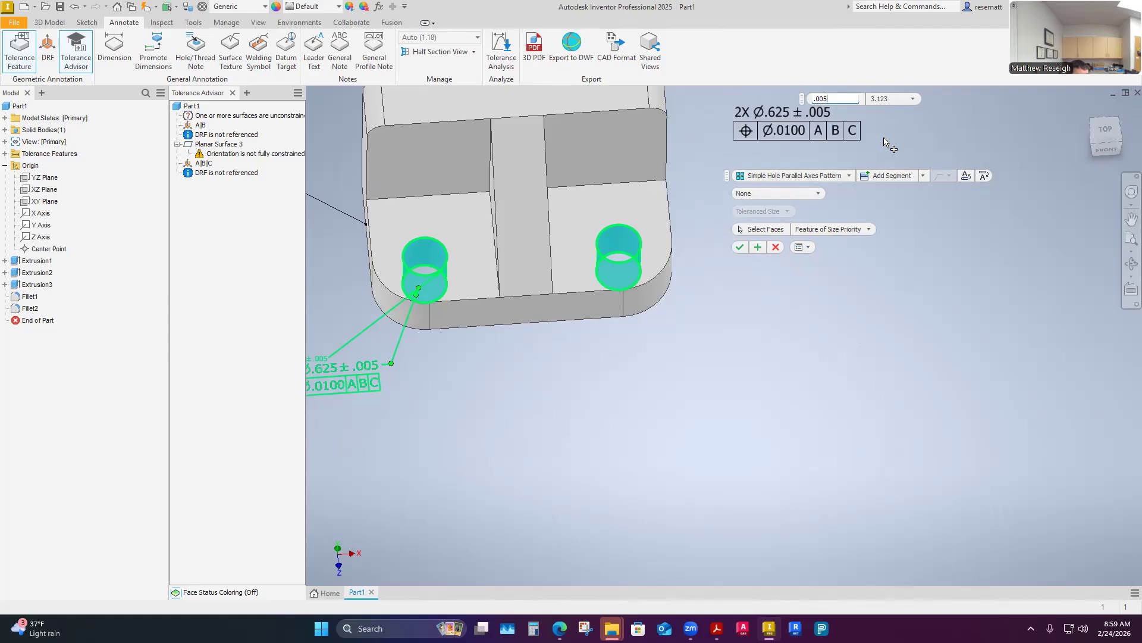
key(Return)
key(Escape)
key(Escape)
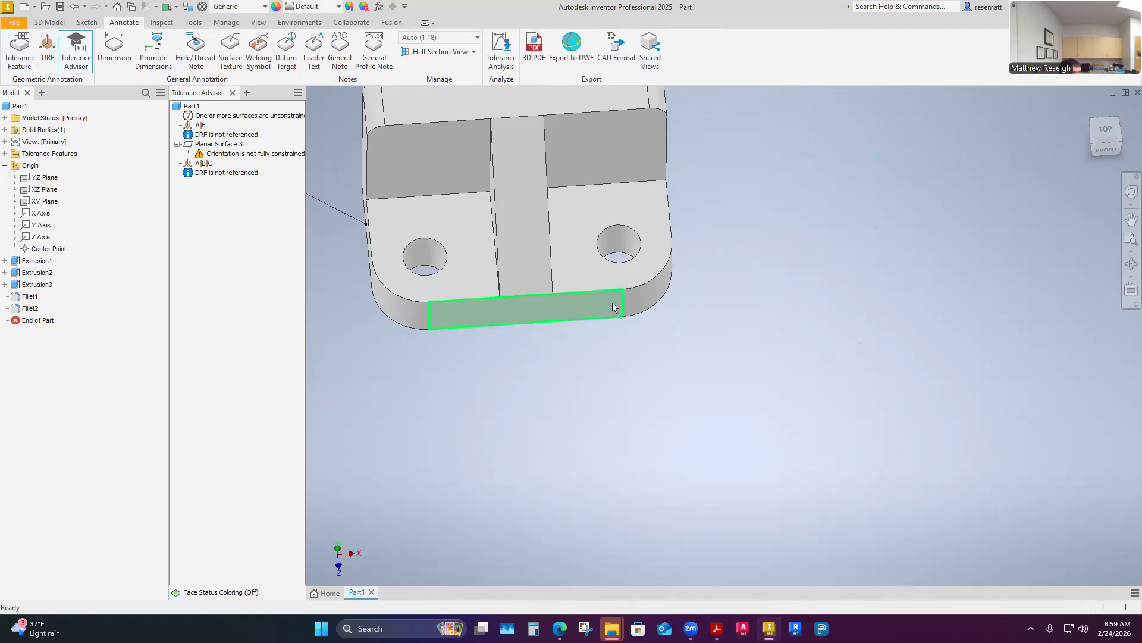
- Create a Simple Hole Parallel Axes Pattern tolerance feature from the base's left hole and place its callout in front of the base
scroll(669, 347, down, 5)
scroll(646, 344, up, 3)
mouse_move(574, 341)
shift+middle_down()
mouse_move(598, 352)
mouse_move(603, 388)
mouse_move(577, 360)
shift+middle_up()
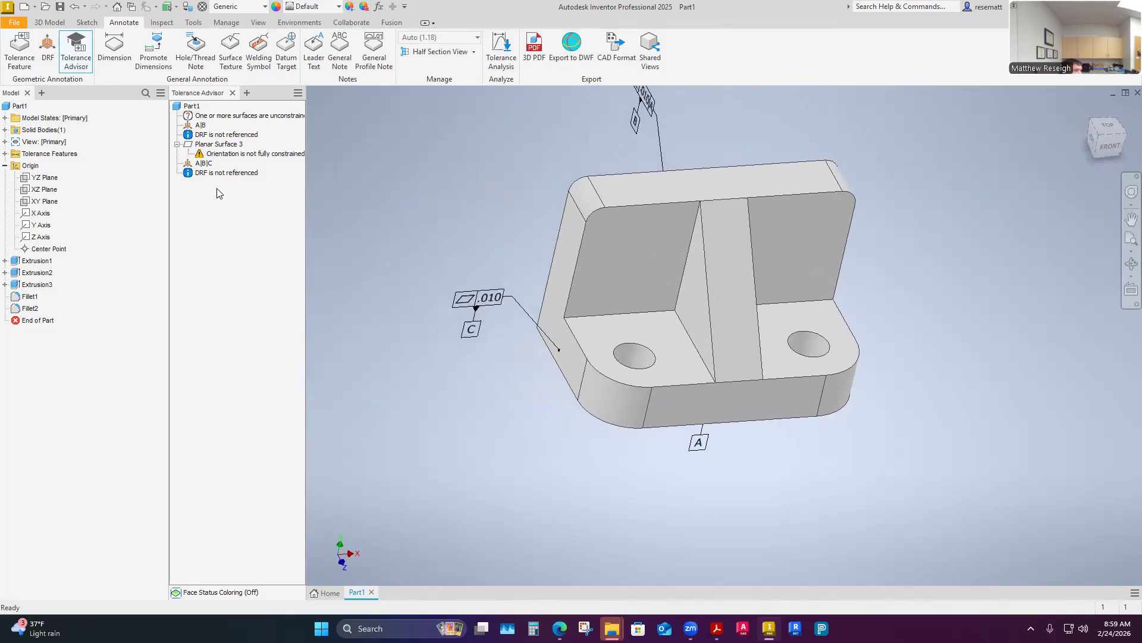
click(19, 52)
scroll(597, 332, up, 3)
click(597, 332)
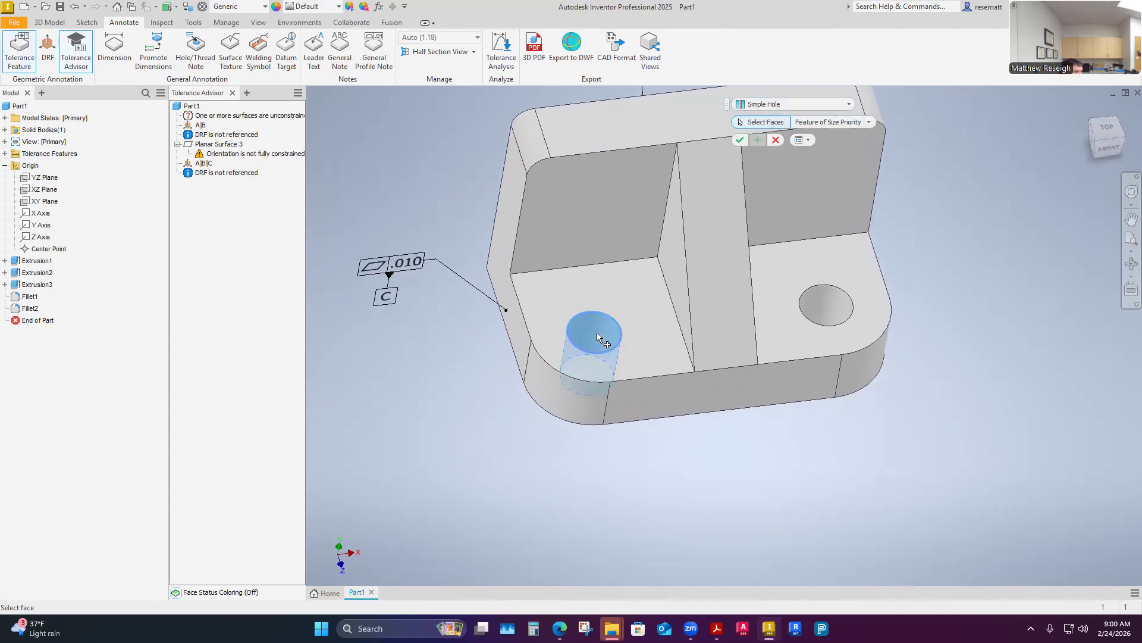
click(827, 105)
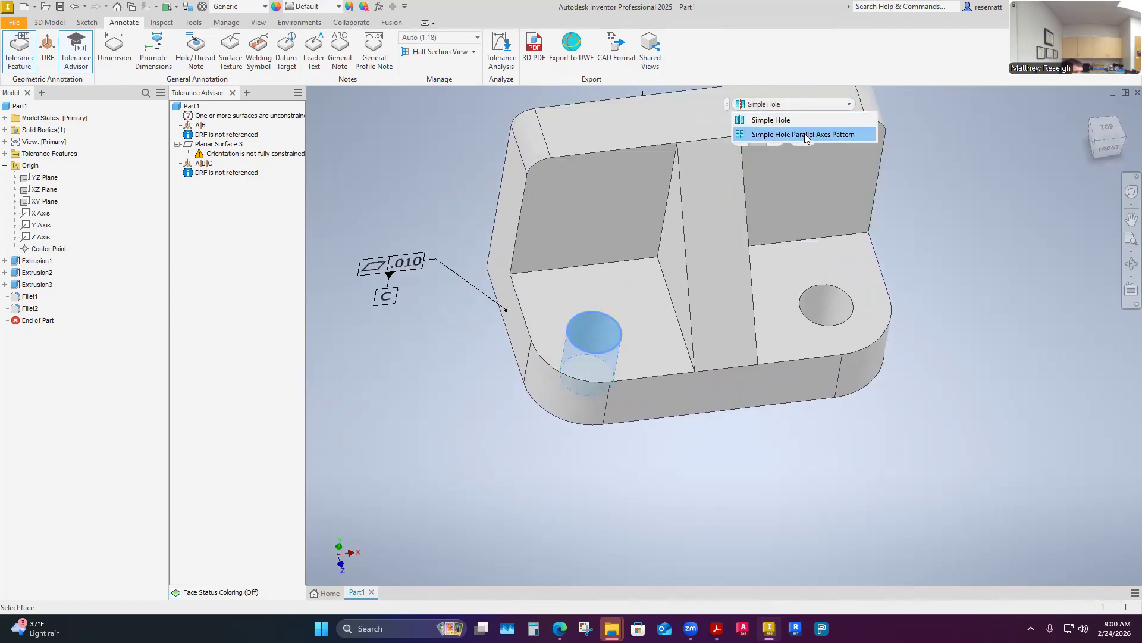
click(804, 134)
click(743, 139)
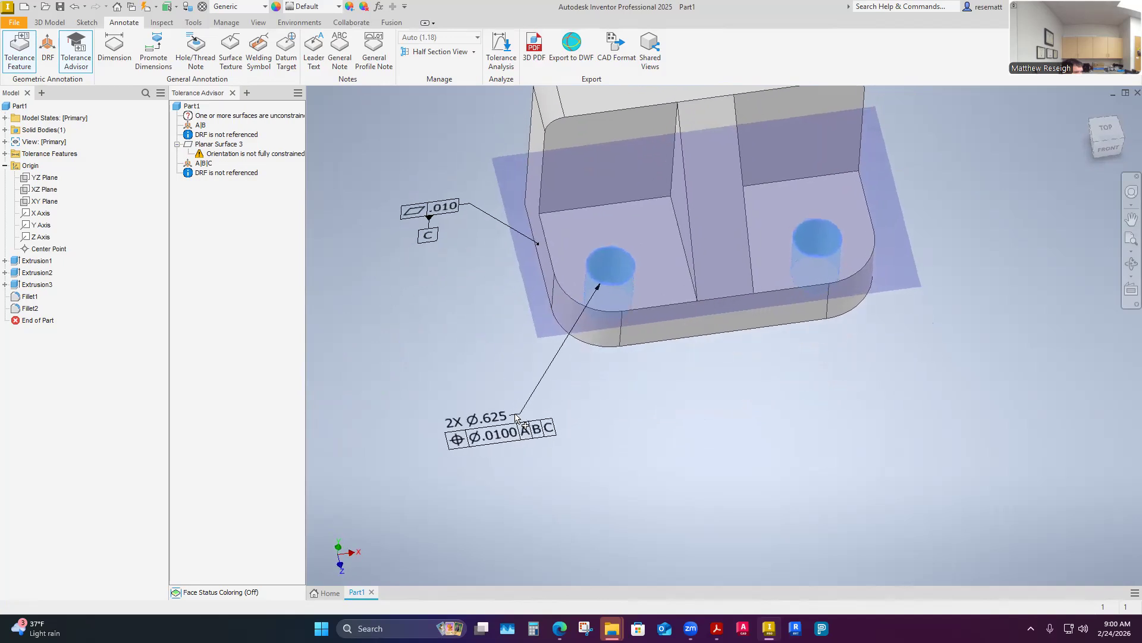
click(516, 419)
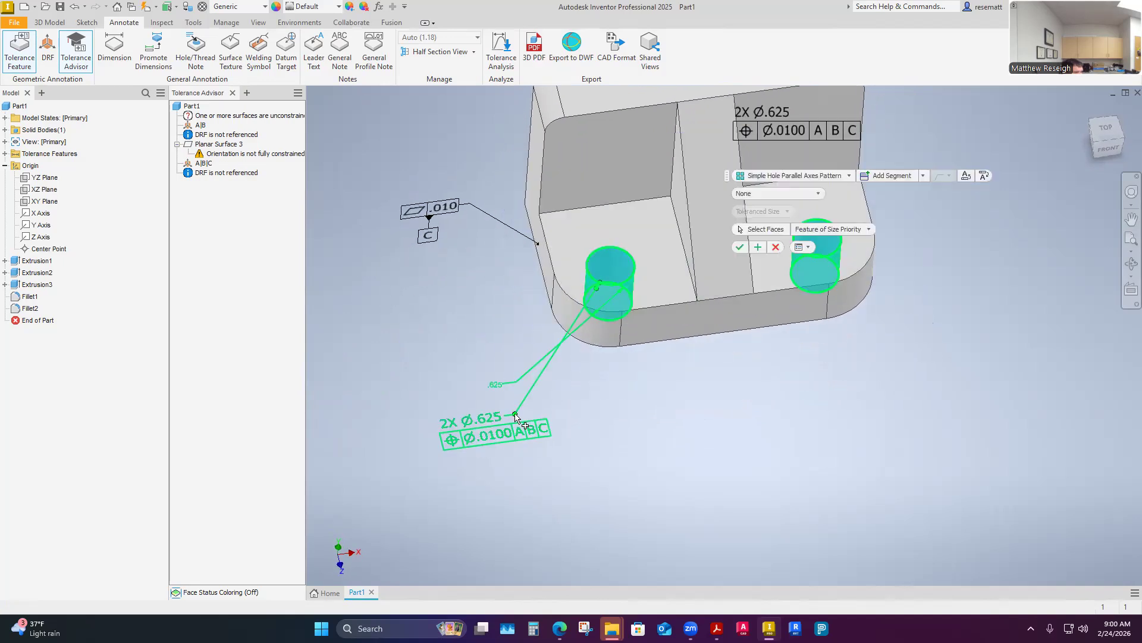
- Give the Ø.625 hole diameter a symmetric tolerance of ±.005 in
click(779, 114)
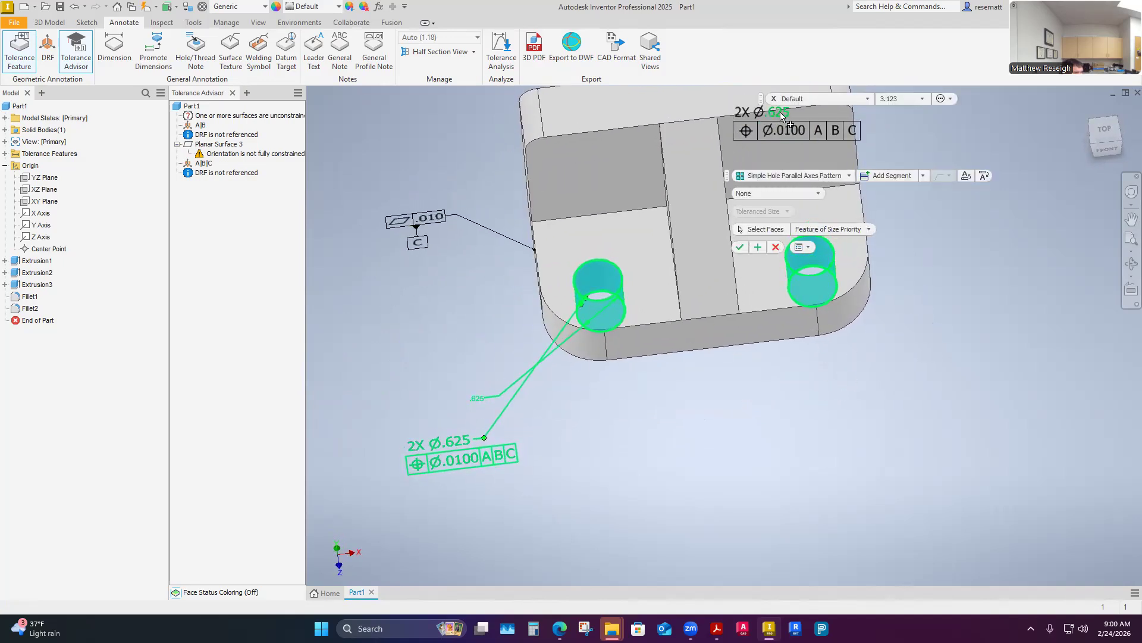
click(866, 101)
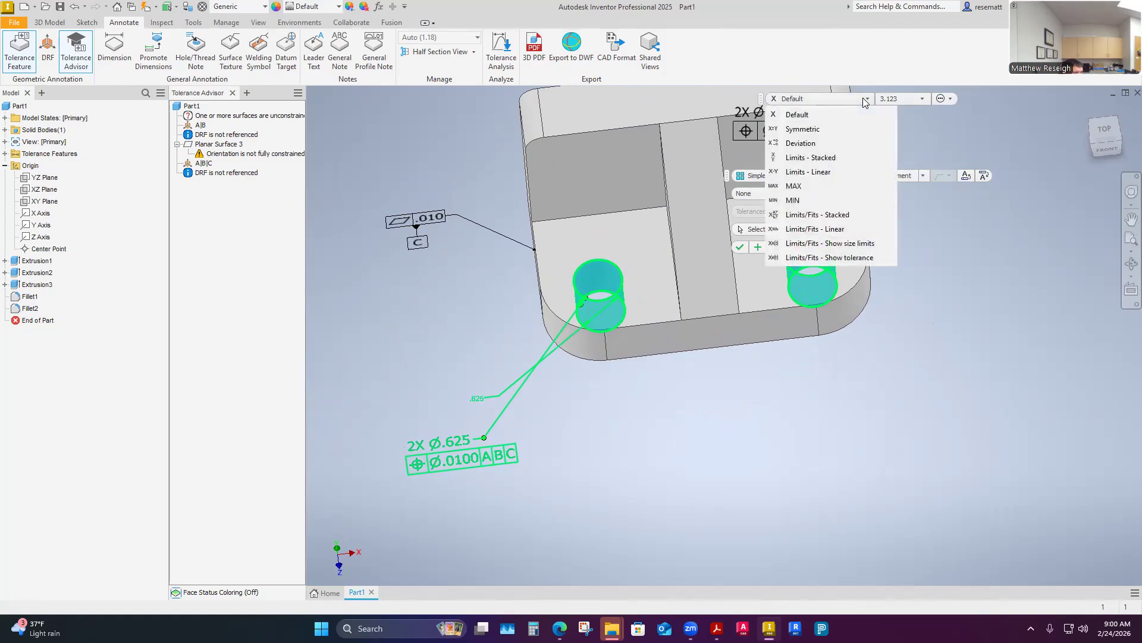
click(818, 128)
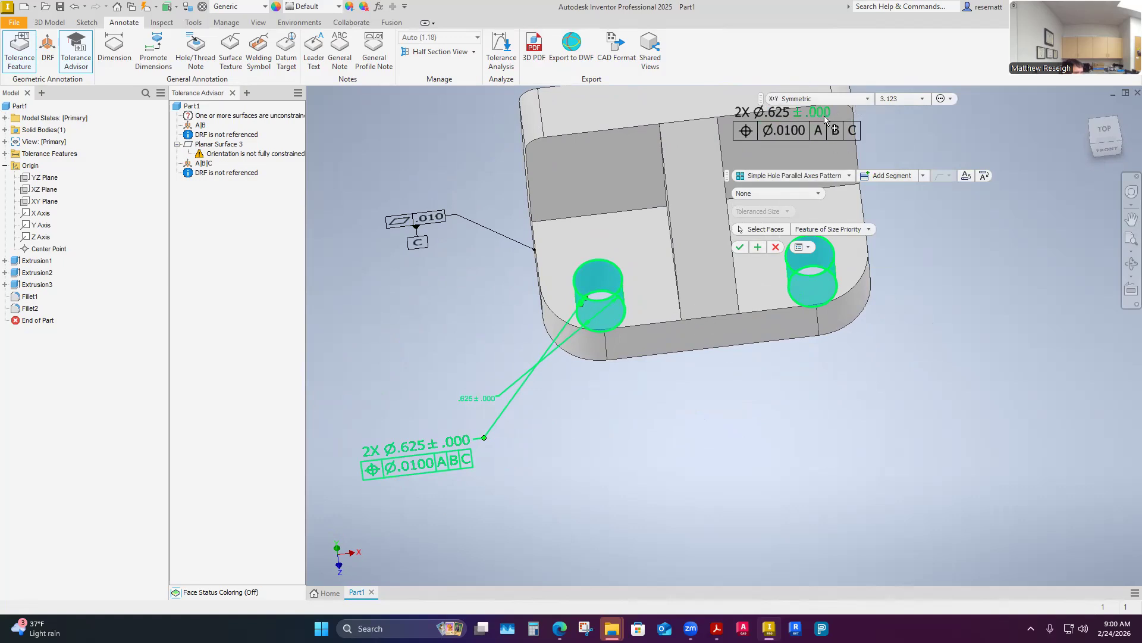
click(858, 101)
click(845, 101)
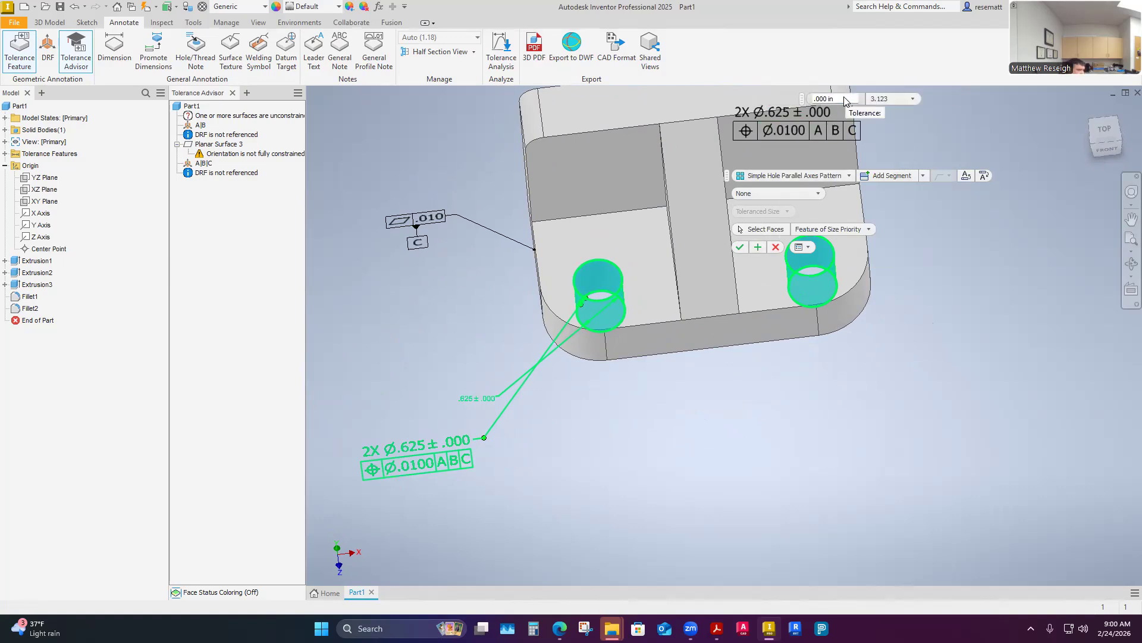
key(BackSpace)
key(BackSpace)
key(BackSpace)
key(BackSpace)
text(05)
key(Return)
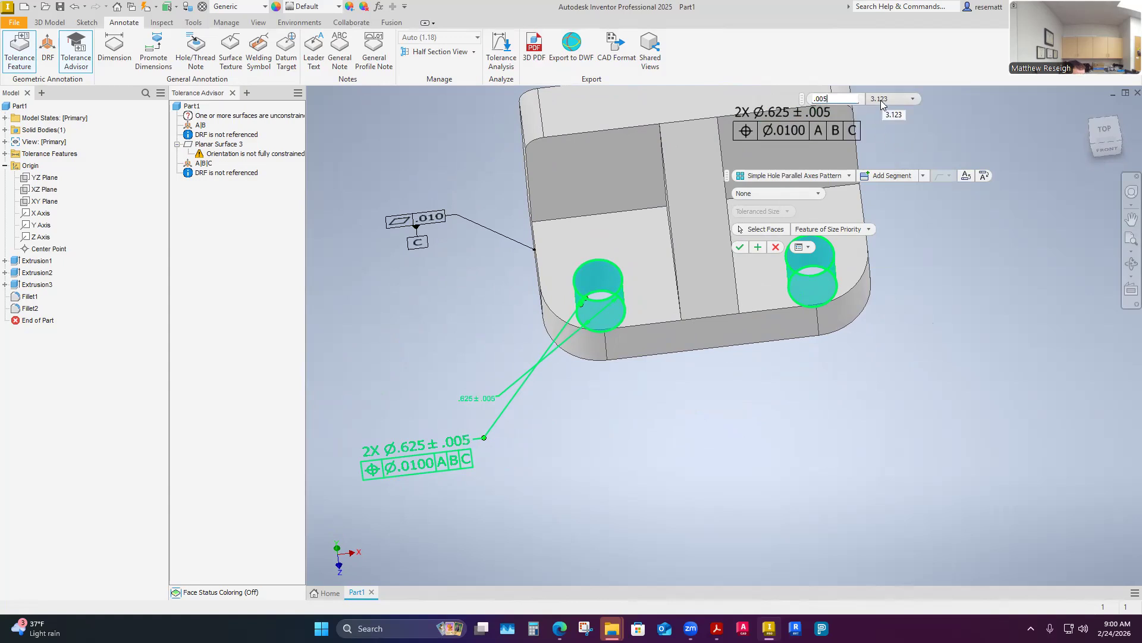
- Set the holes' position tolerance to .010 and keep the callout's datum identifier at None
click(794, 132)
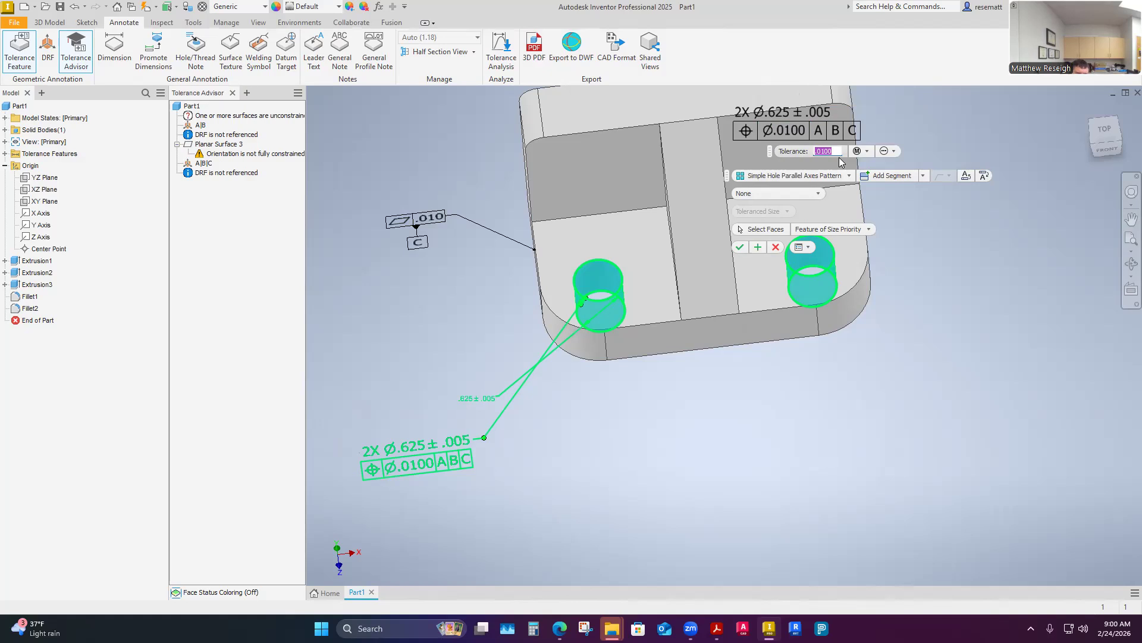
text(.010)
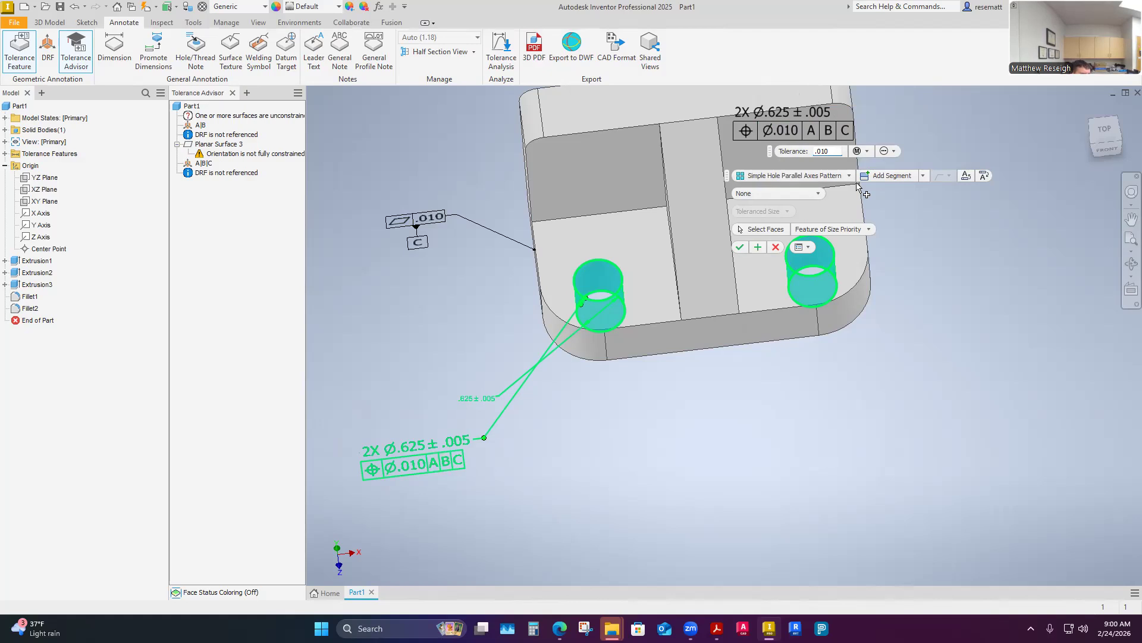
click(797, 193)
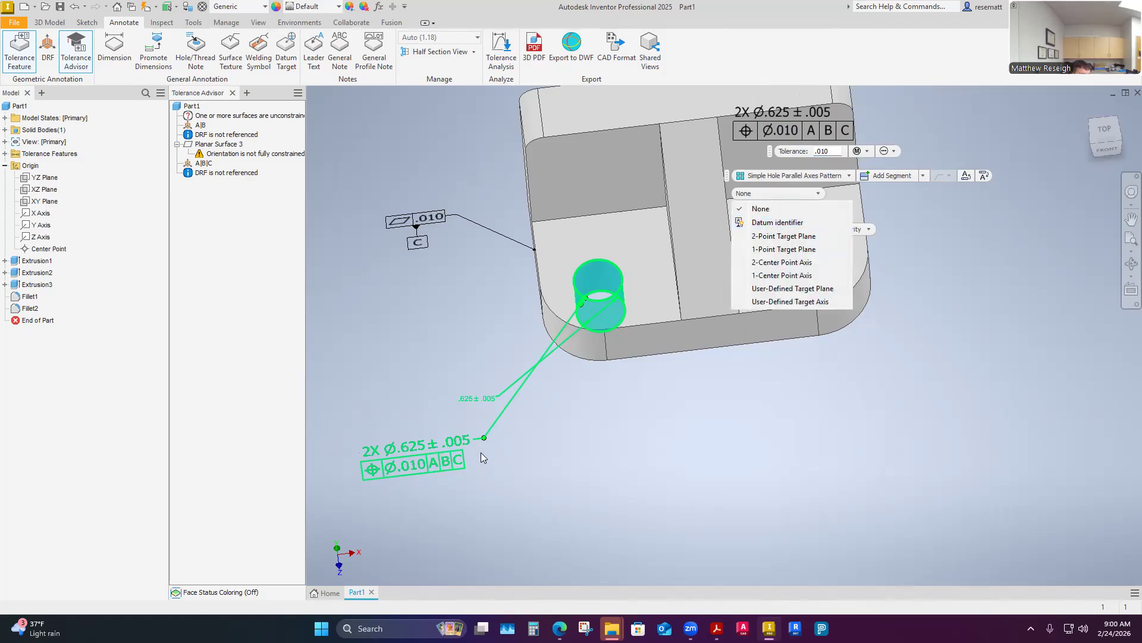
click(749, 209)
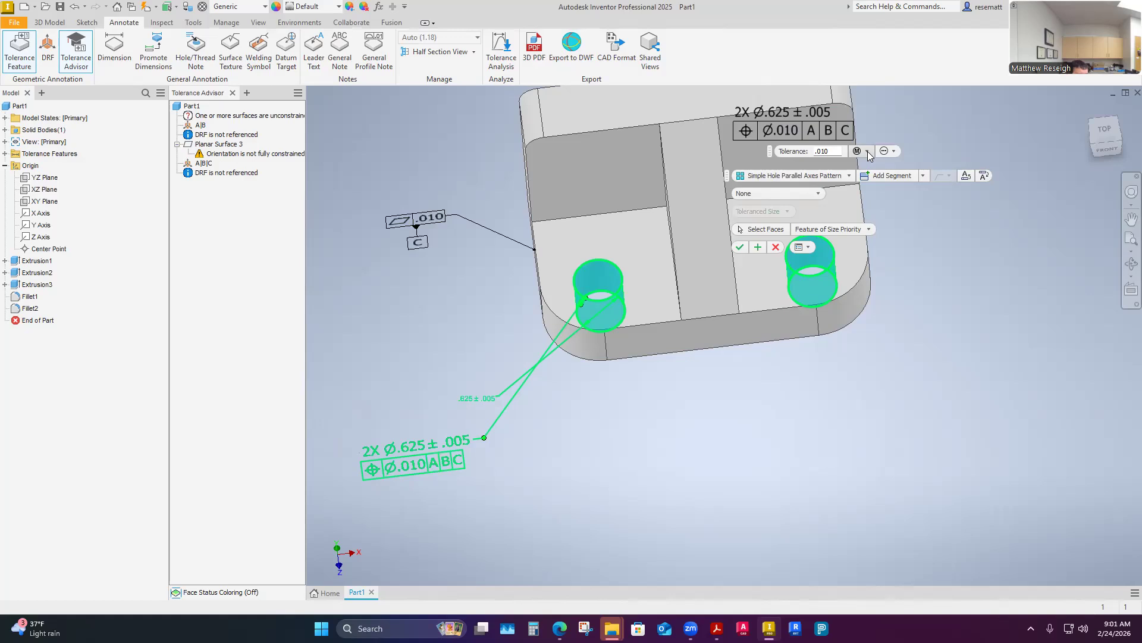
- Add the maximum material condition modifier to the .010 position tolerance and finish the hole callout
click(798, 132)
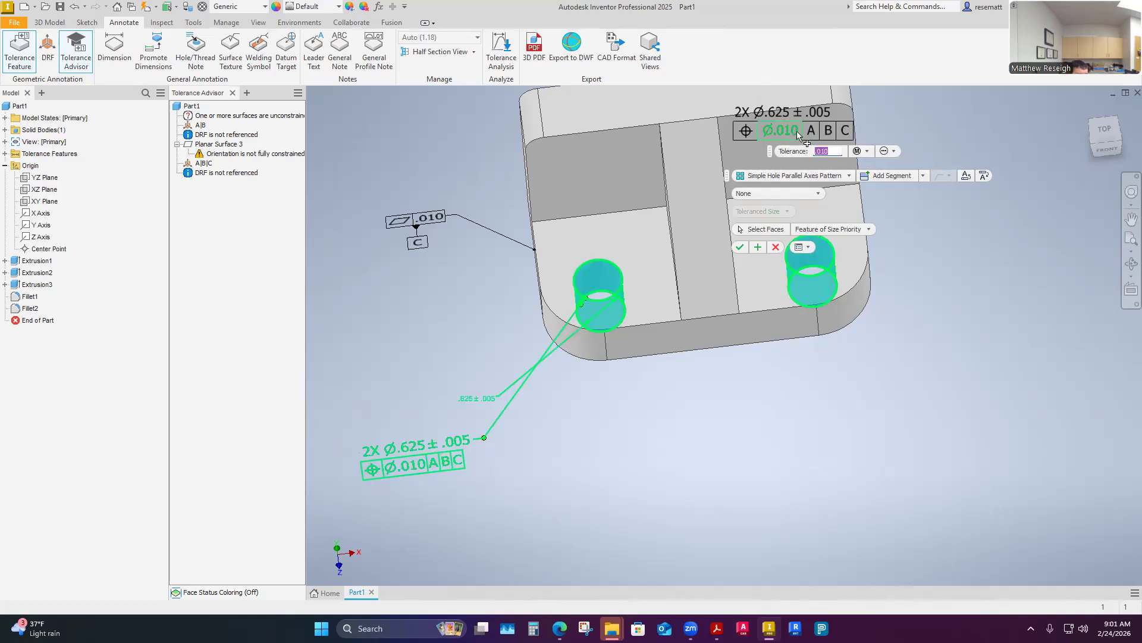
click(860, 152)
click(893, 167)
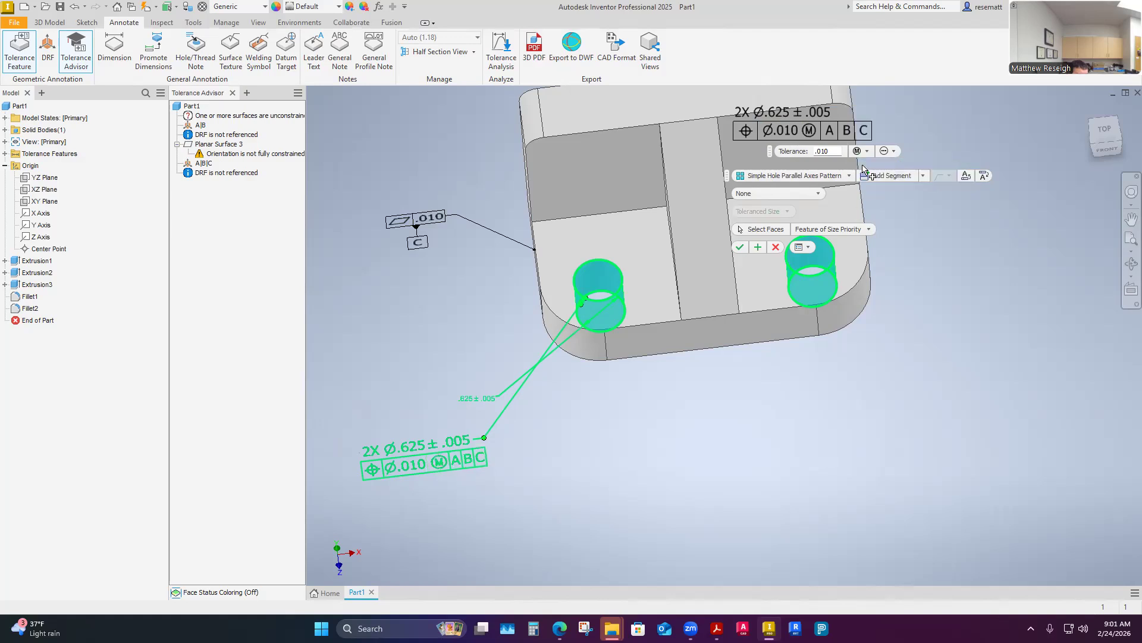
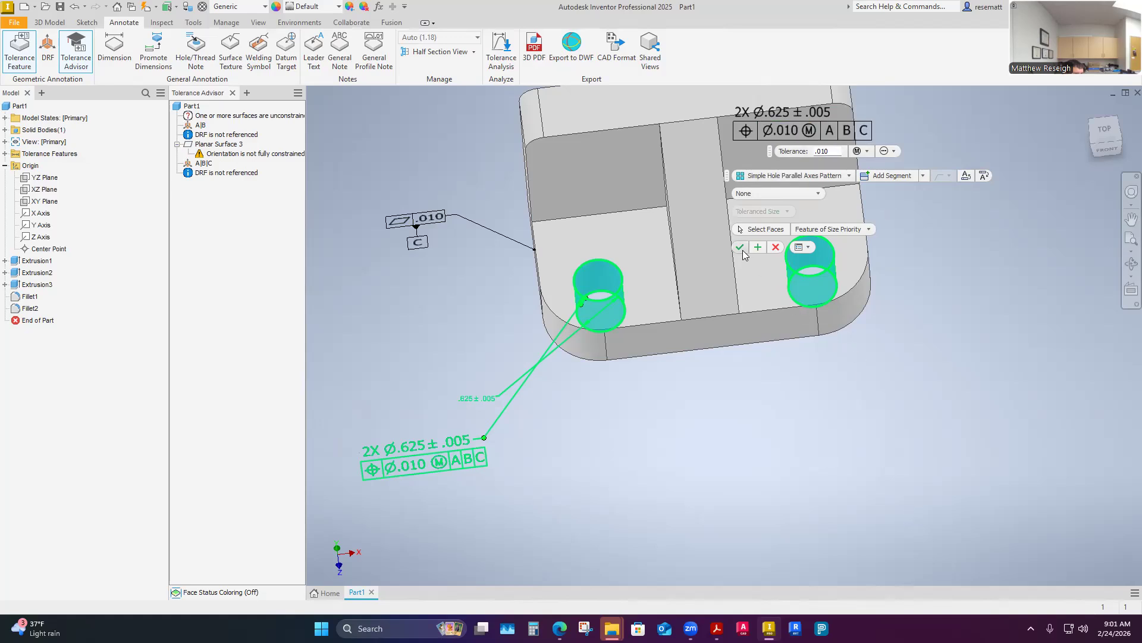
click(739, 247)
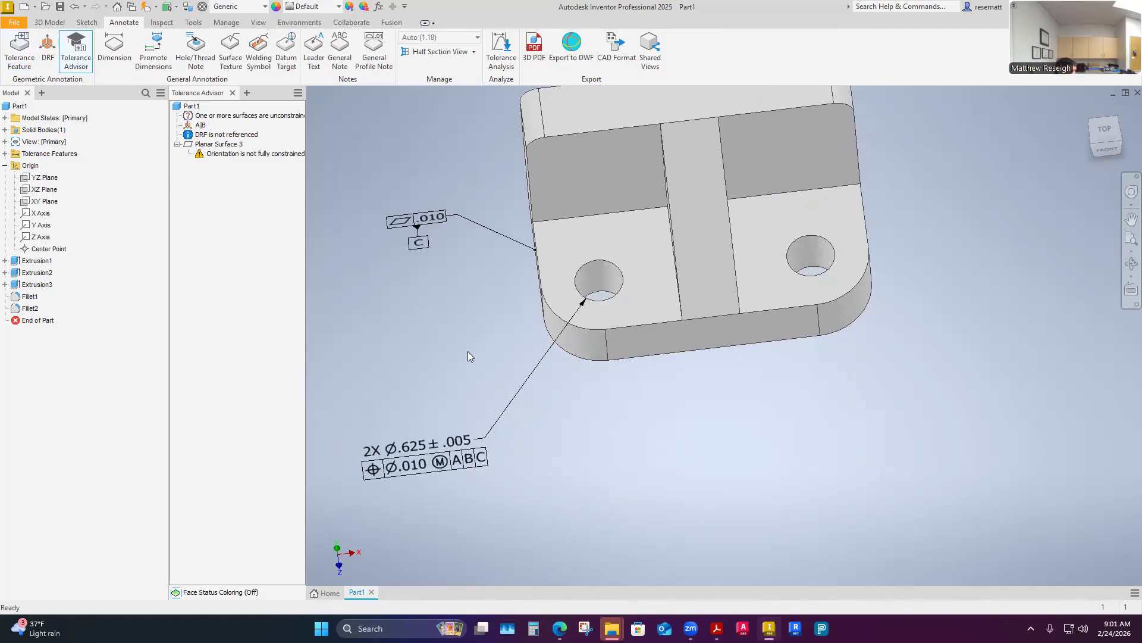
- Examine the bracket's datum A, B and C annotations and the hole callout from several angles
shift+drag(769, 476, 772, 437)
shift+middle_drag(772, 437, 809, 366)
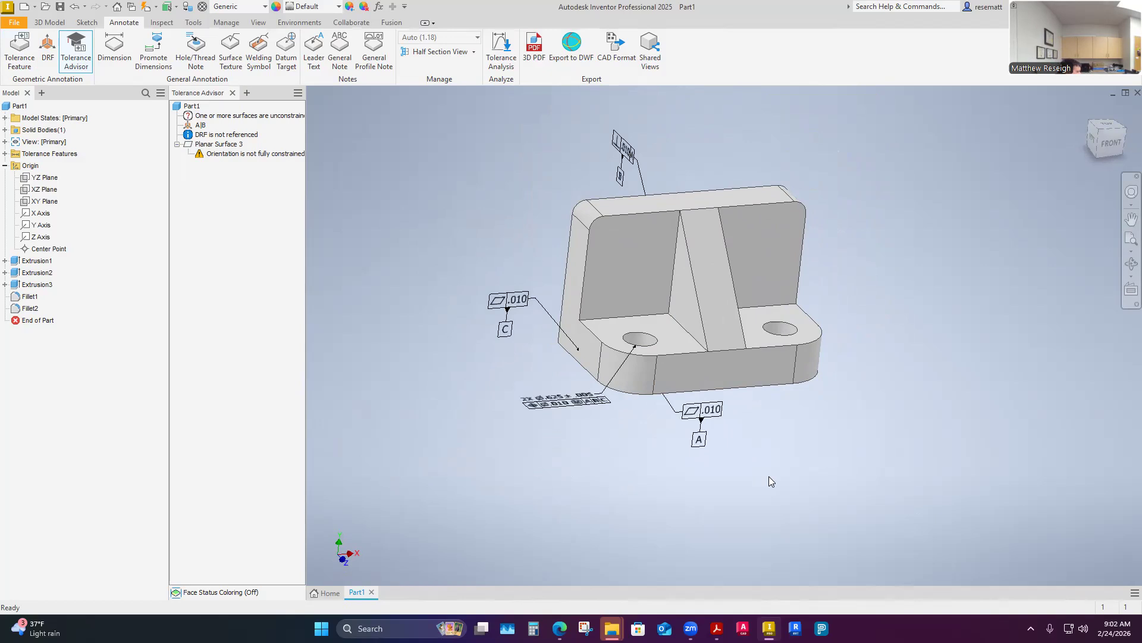
scroll(894, 396, up, 2)
shift+middle_drag(893, 396, 808, 409)
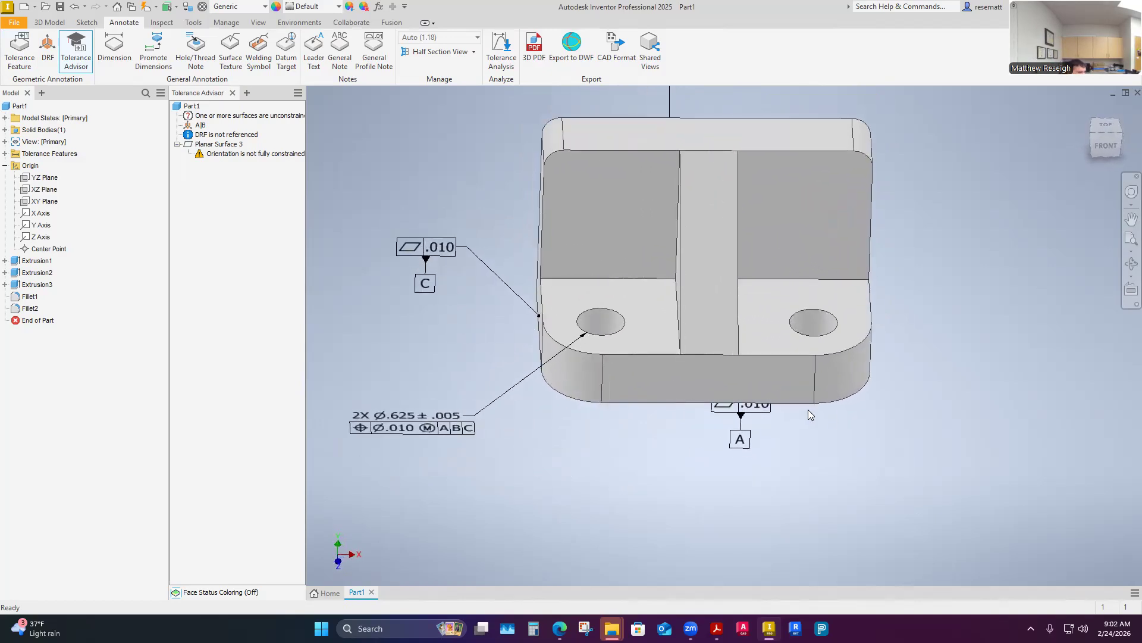
right_click(698, 433)
click(669, 415)
shift+middle_drag(485, 303, 568, 244)
click(575, 238)
shift+middle_drag(976, 298, 512, 418)
click(873, 310)
key(Escape)
mouse_move(507, 467)
shift+middle_down()
mouse_move(541, 506)
mouse_move(596, 446)
mouse_move(599, 256)
mouse_move(678, 259)
mouse_move(769, 459)
mouse_move(706, 433)
mouse_move(669, 471)
shift+middle_up()
scroll(706, 435, down, 2)
scroll(686, 457, up, 3)
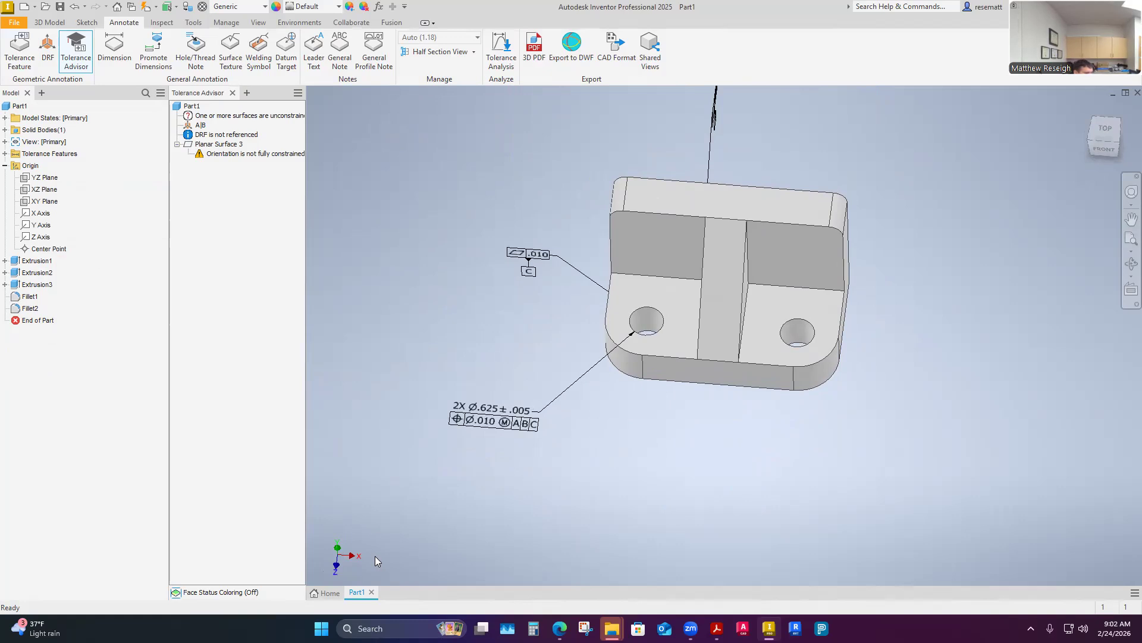
- Open the Inventor-Inch-Template-ISU-BSIZE drawing template from the 0-General folder
click(326, 594)
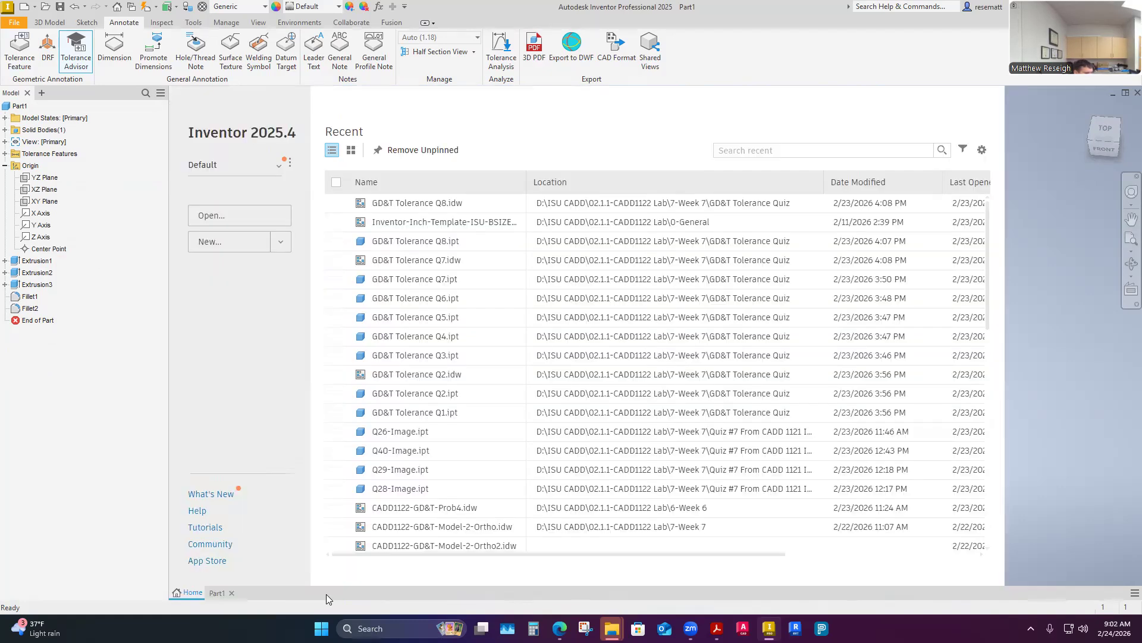
click(62, 216)
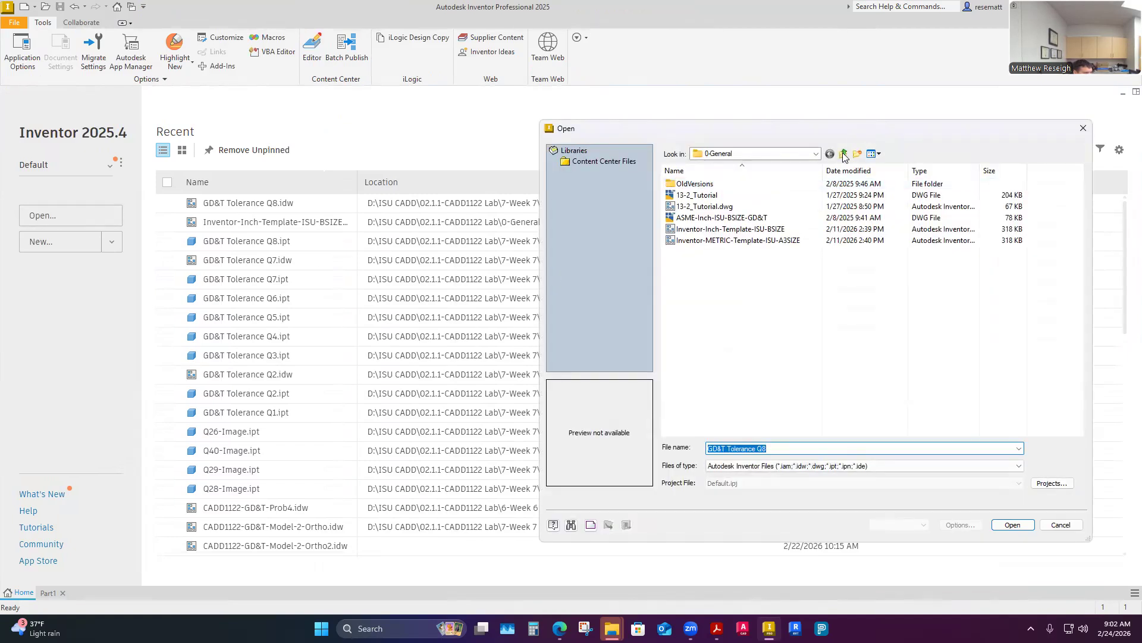
click(773, 229)
click(1003, 526)
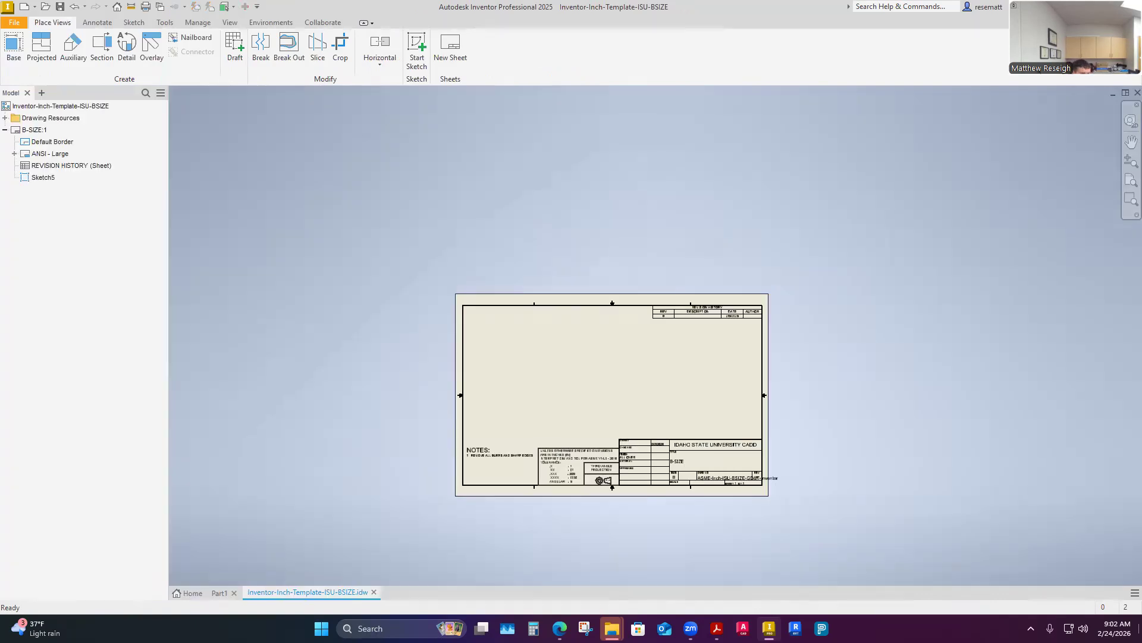
- Close the Faronics library page in the browser and switch back to the Part1 model in Inventor
click(1031, 628)
click(1079, 569)
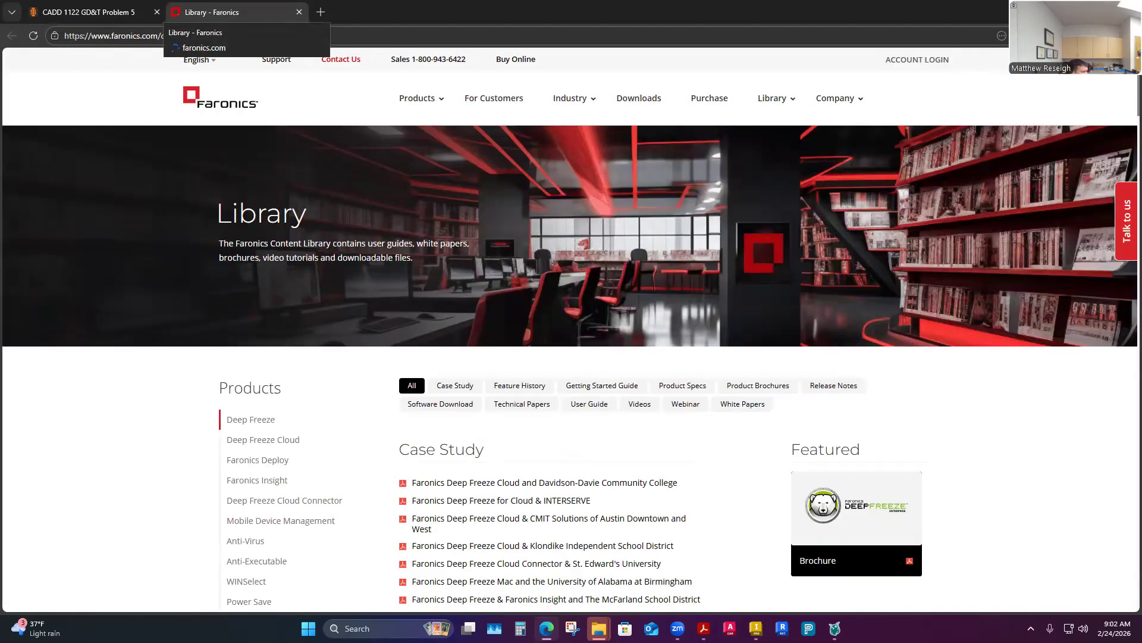
click(299, 12)
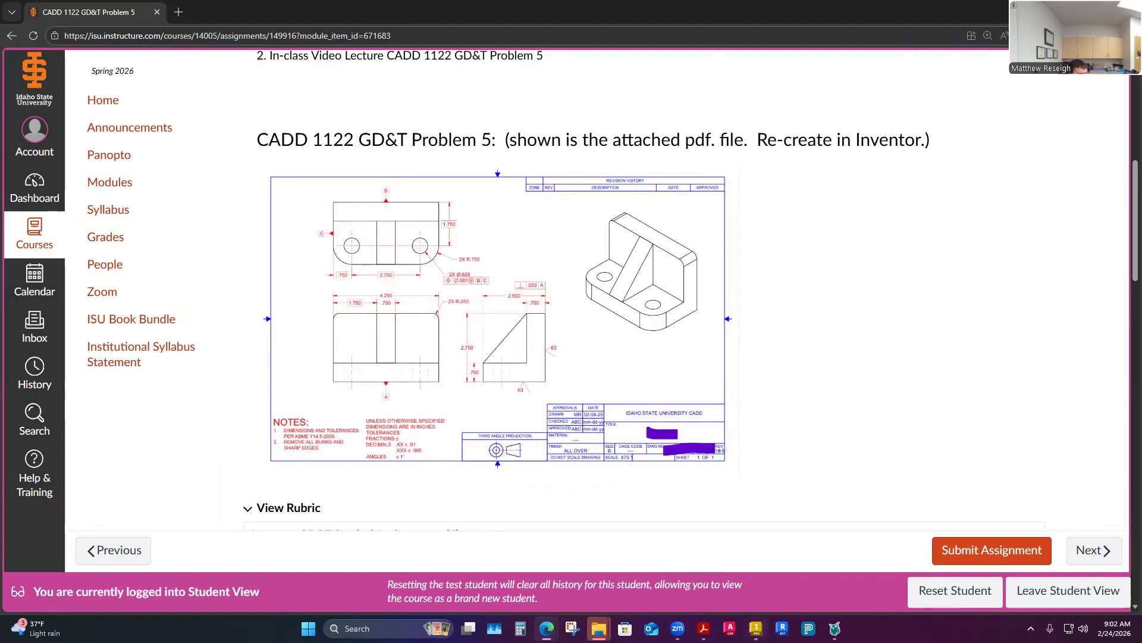
click(756, 628)
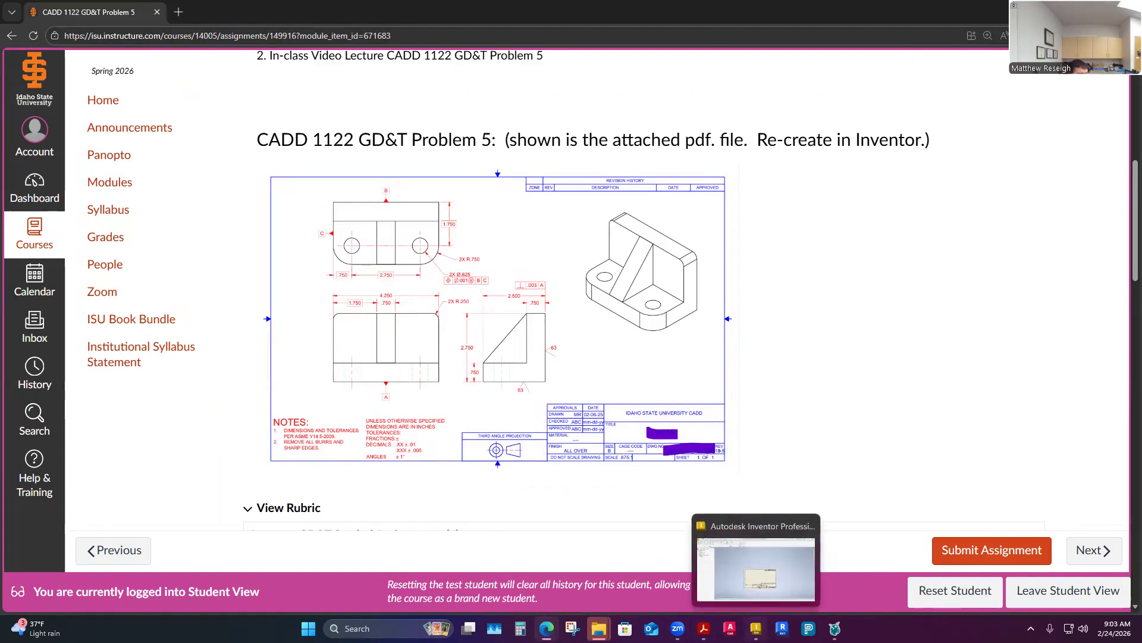
click(219, 593)
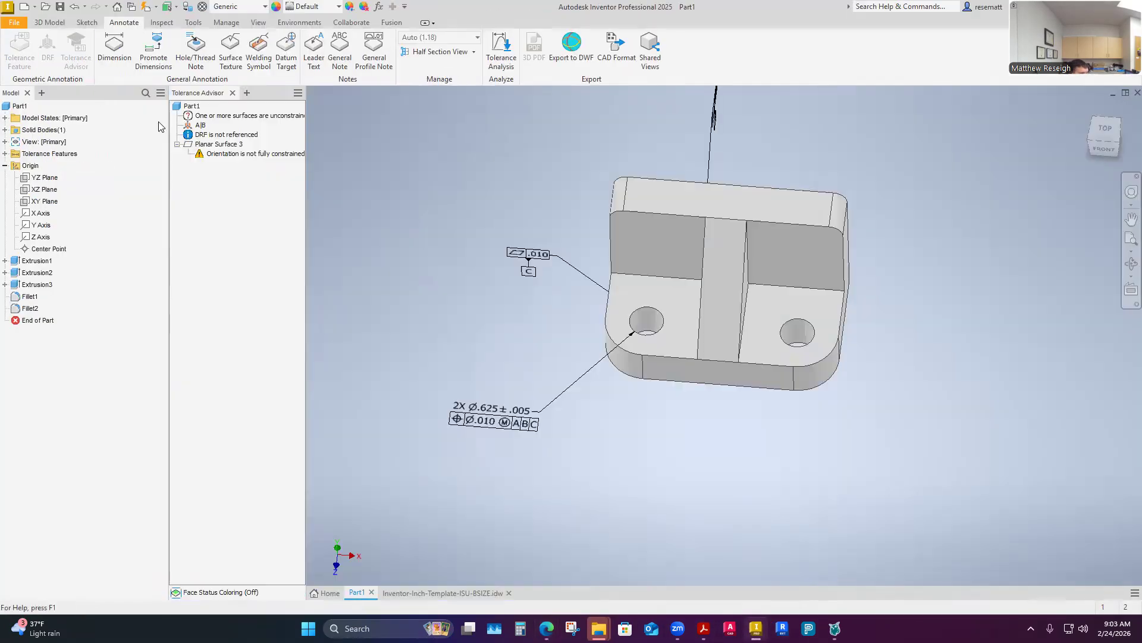
- Start saving the bracket part and browse to the 6-Week 6 folder as the save location
click(60, 7)
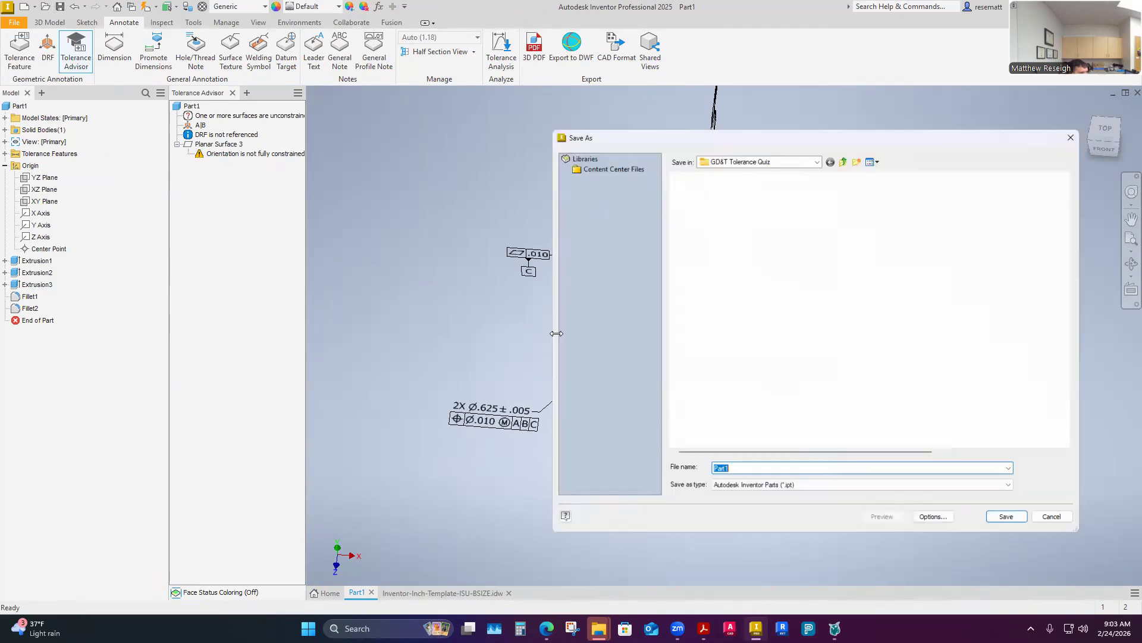
click(845, 154)
click(845, 154)
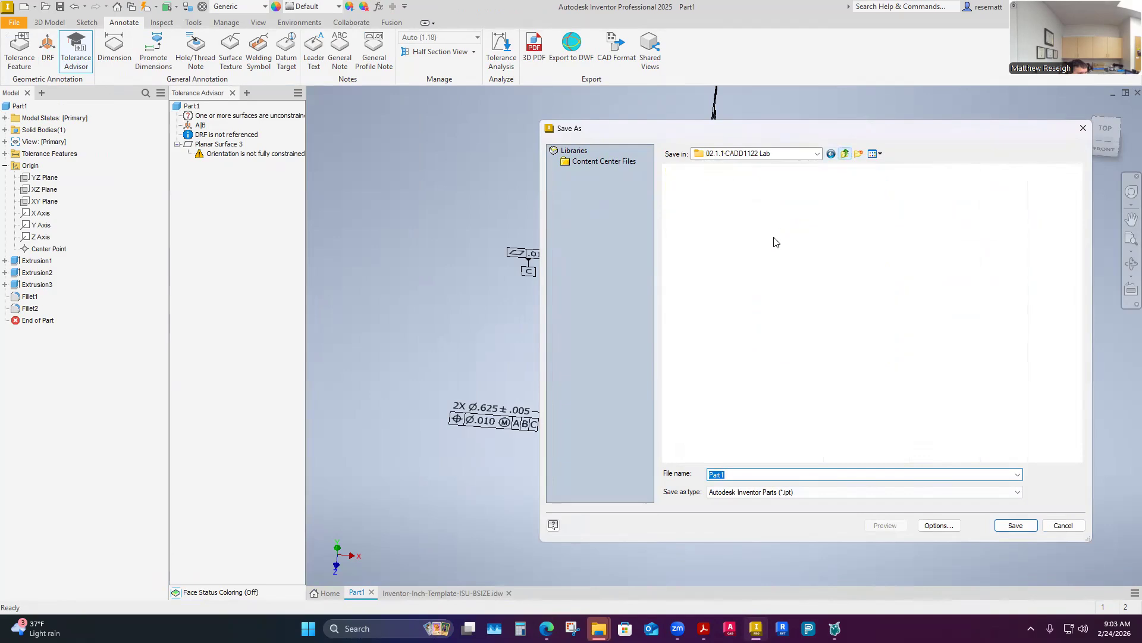
double_click(717, 275)
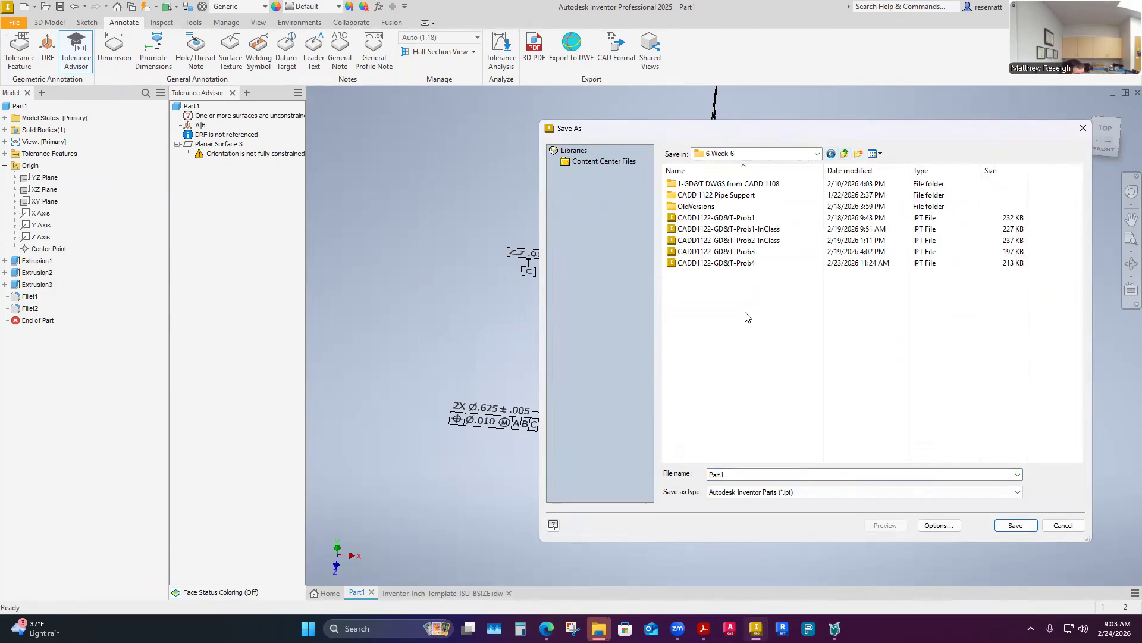
- Try to save the part as CADD1122-GD&T-Prob5, basing the name on the Prob4 file and declining to replace that file
click(732, 264)
click(788, 473)
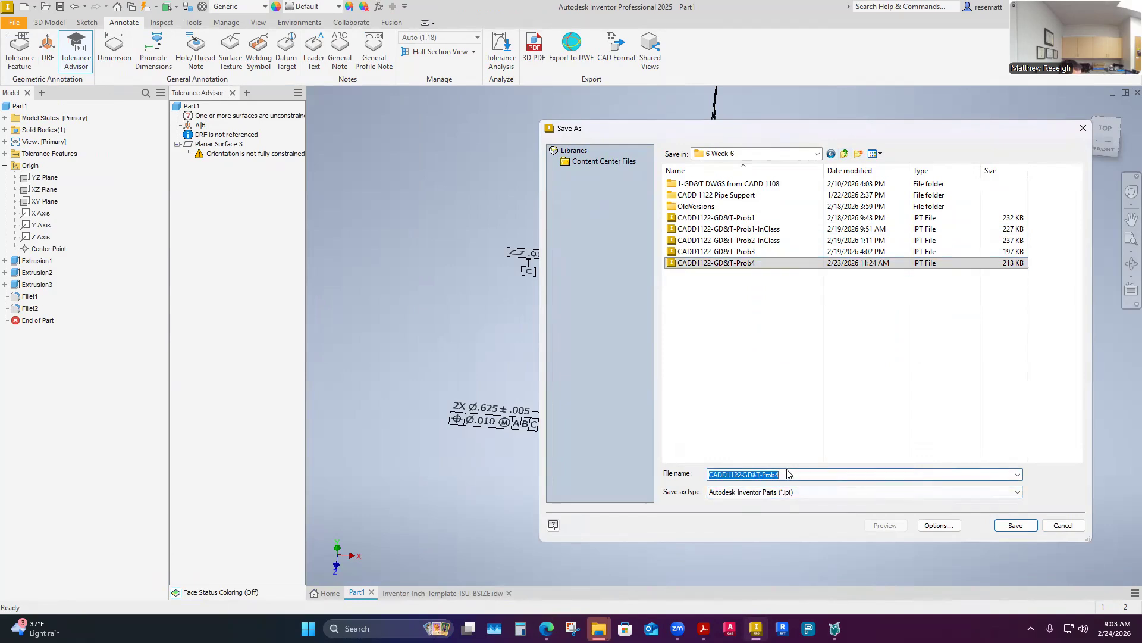
click(788, 474)
key(BackSpace)
text(5)
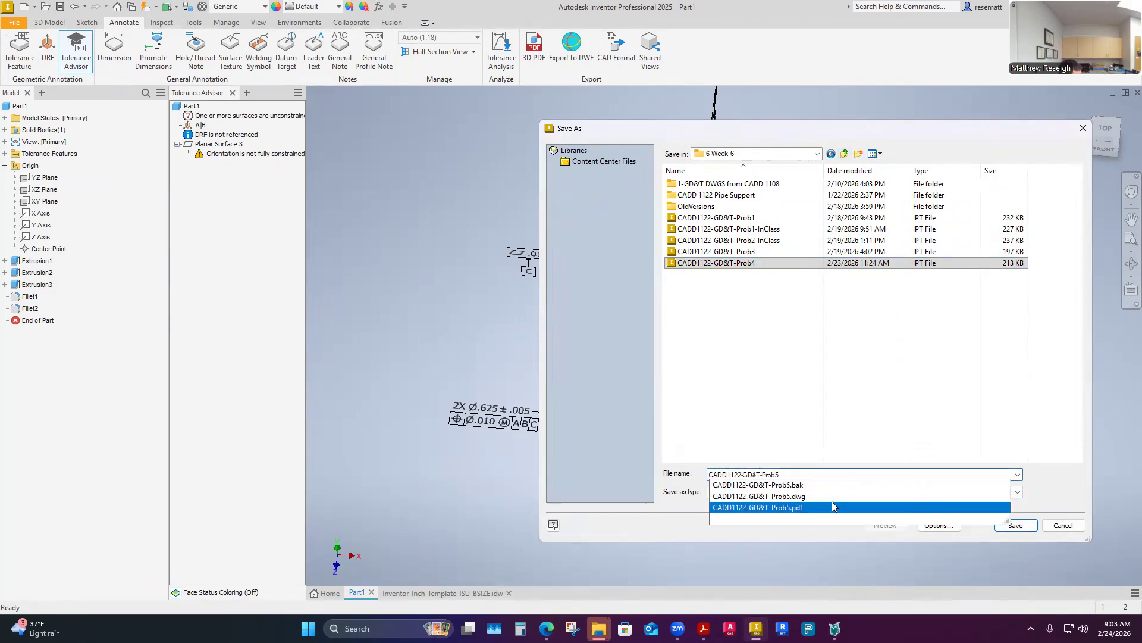
click(999, 428)
click(1015, 527)
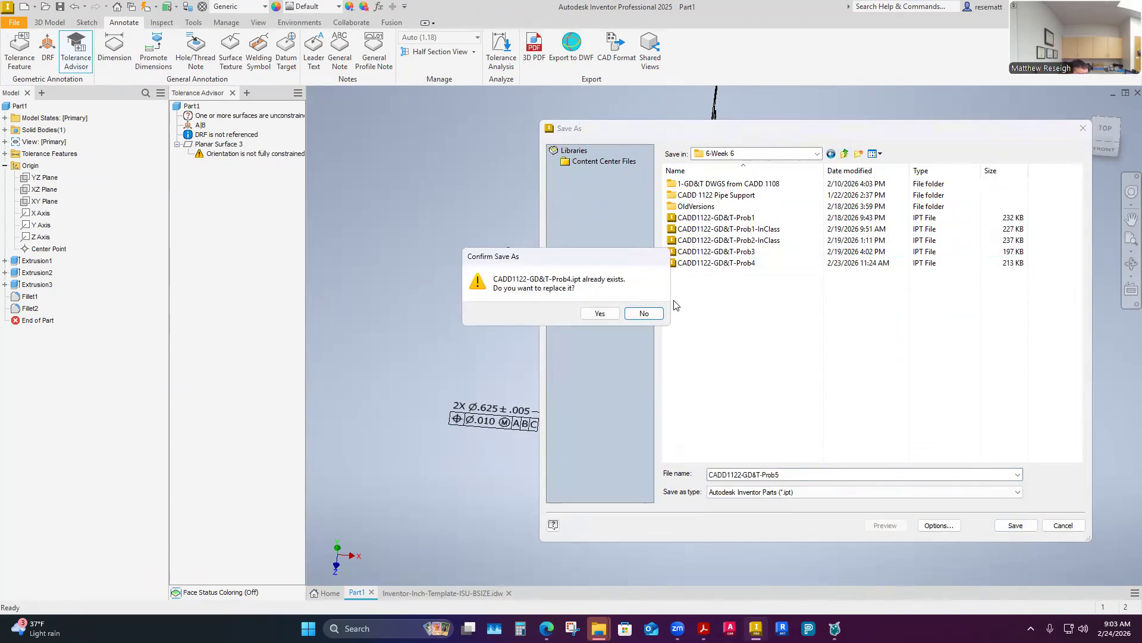
click(644, 313)
click(793, 474)
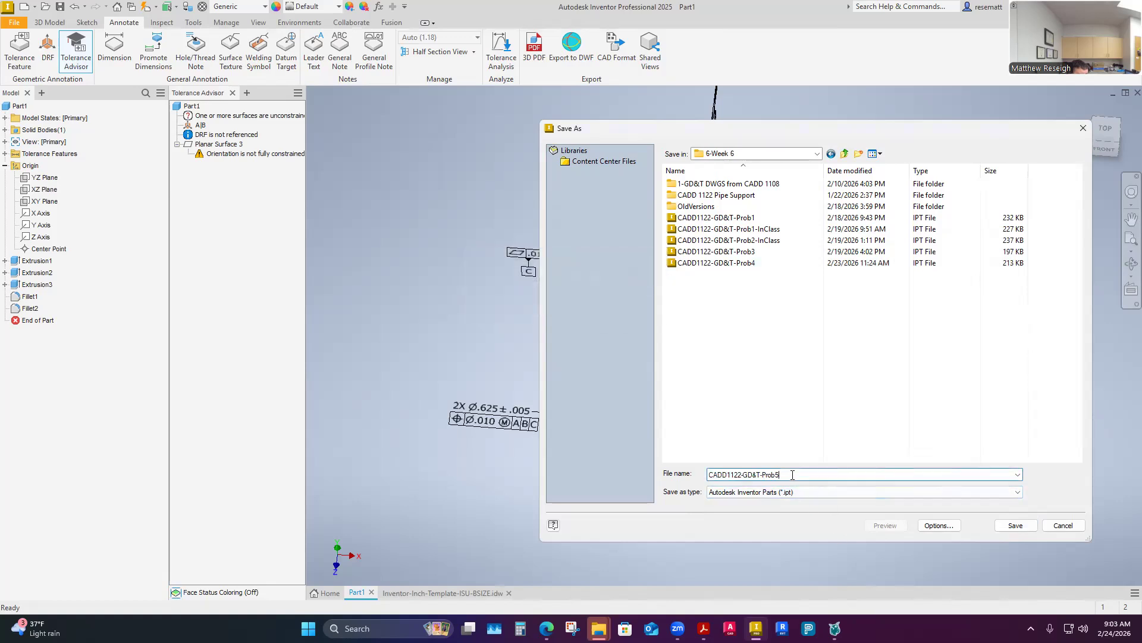
click(997, 525)
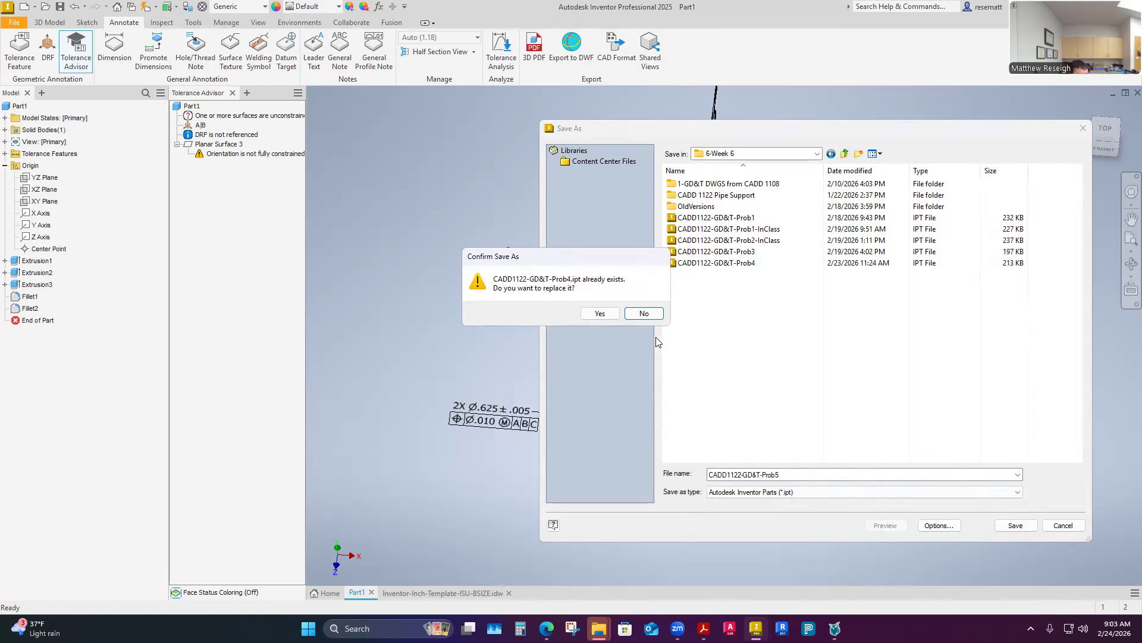
click(644, 313)
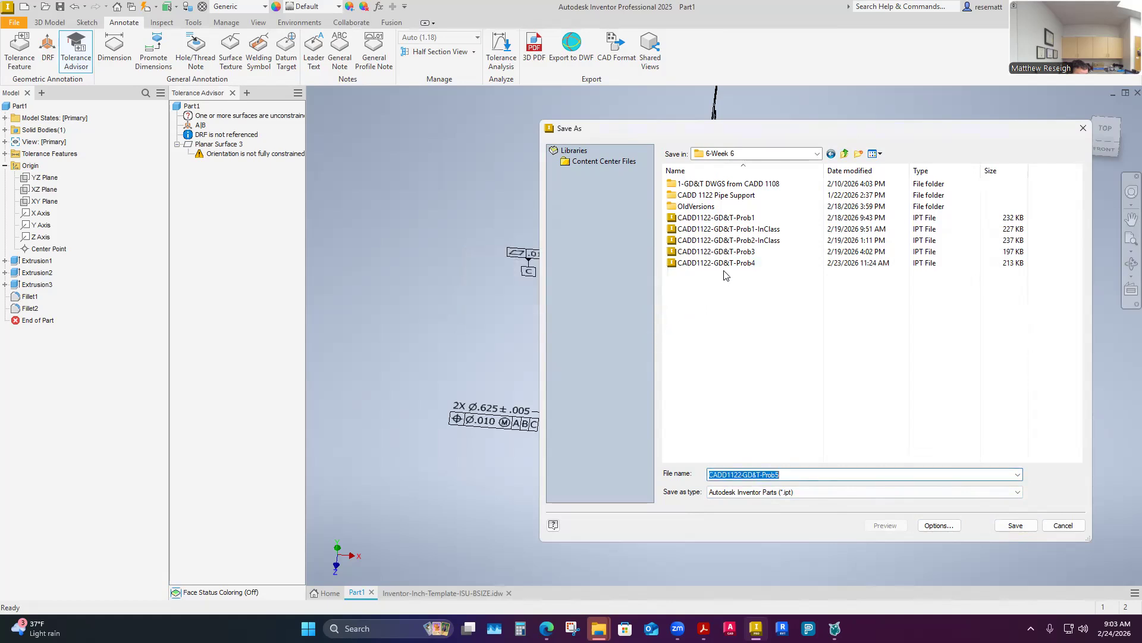
- Save the part as CADD1122-GD&T-Prob5 in the Autodesk Inventor Parts (*.ipt) format, reusing the Prob4 file's name as the base
click(725, 263)
double_click(786, 474)
click(787, 474)
key(BackSpace)
text(5)
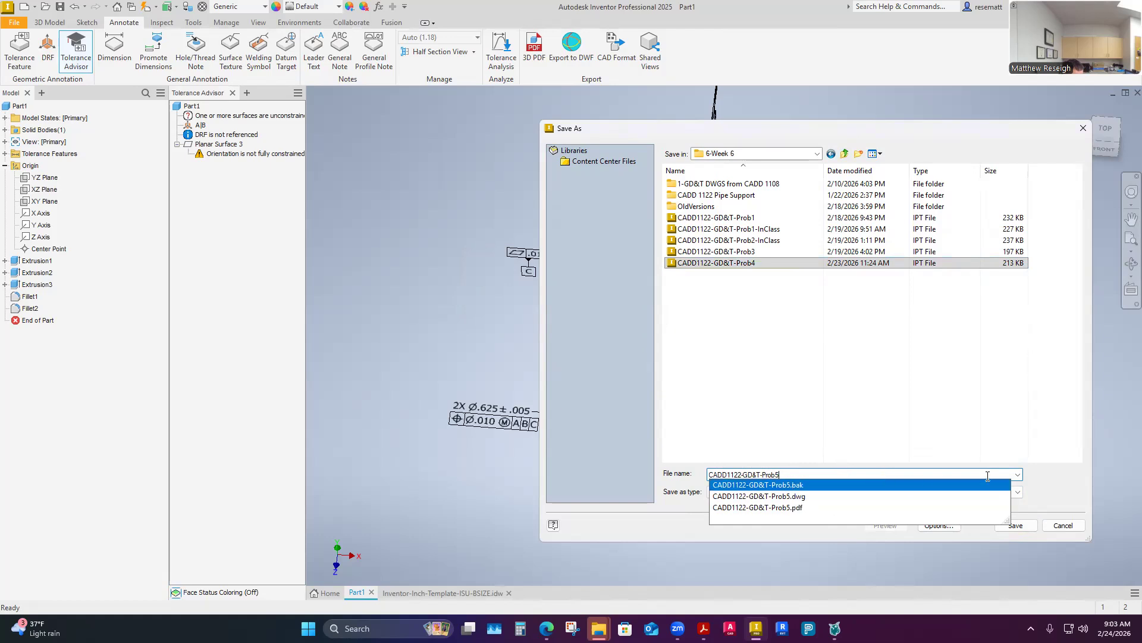
click(1057, 473)
click(1019, 490)
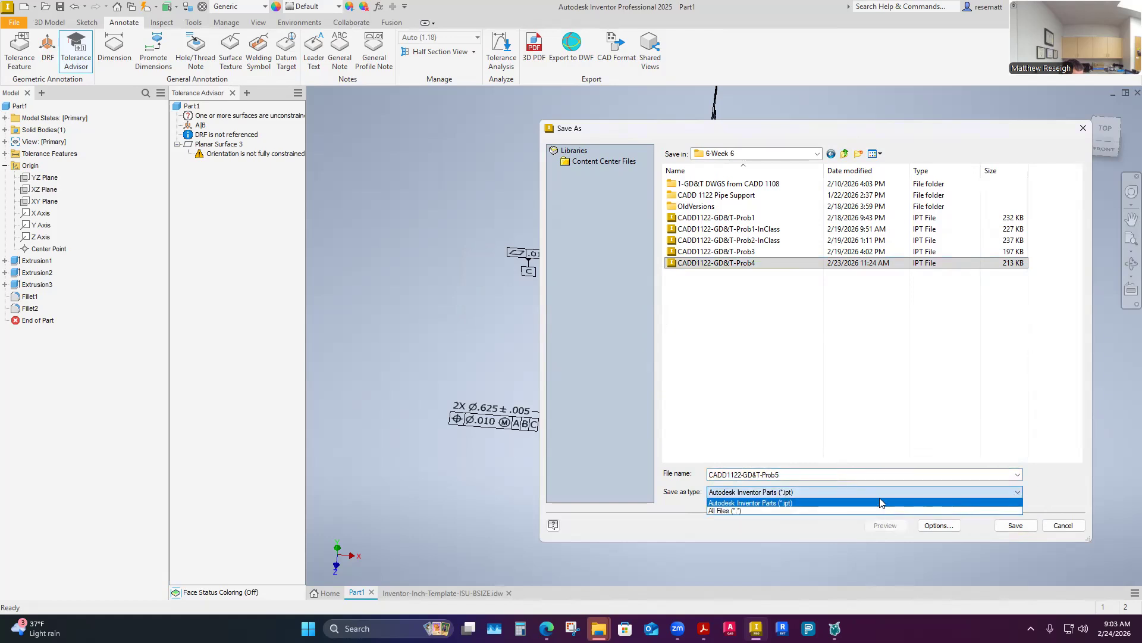
click(753, 502)
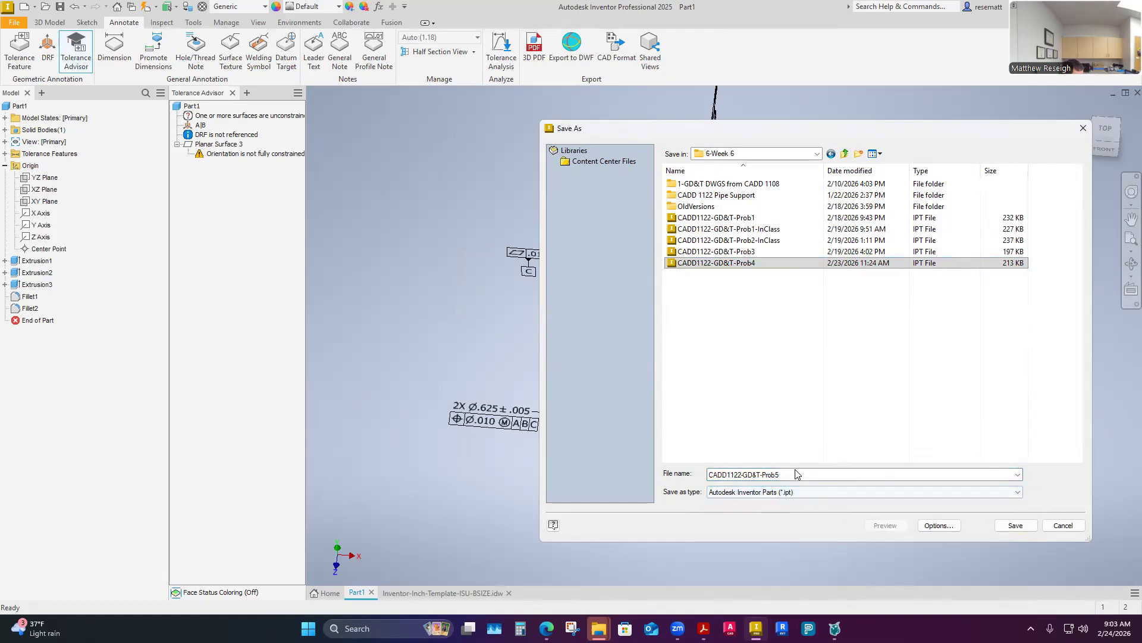
click(1016, 526)
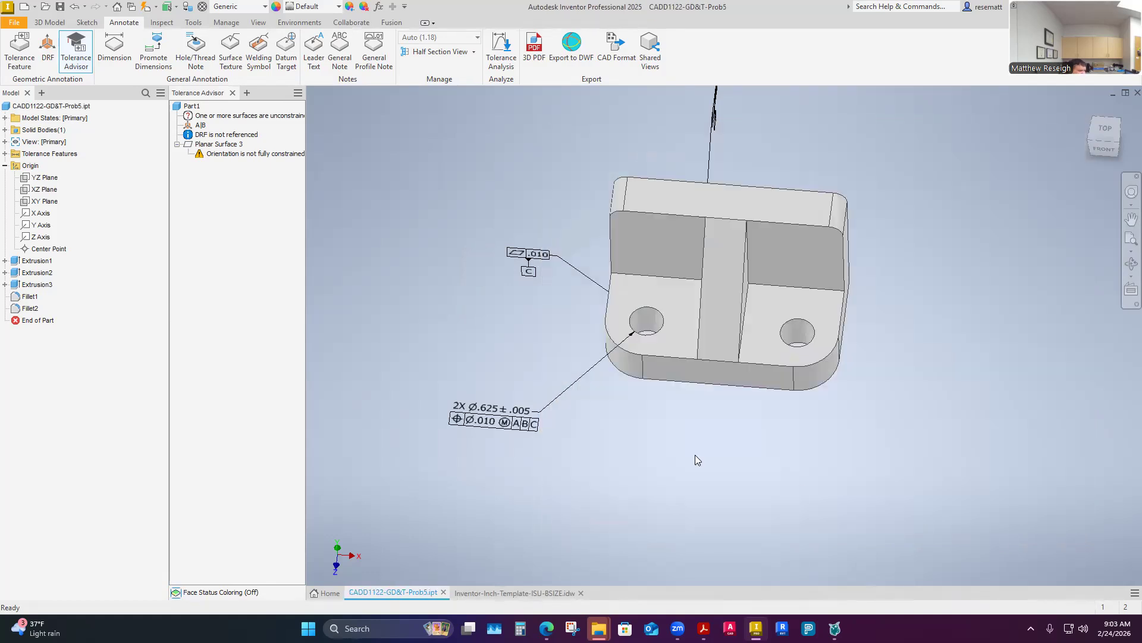
- Place the ISU B-size drawing ahead of the part in the open-document order, and return to the part with the Tolerance Advisor closed
click(506, 592)
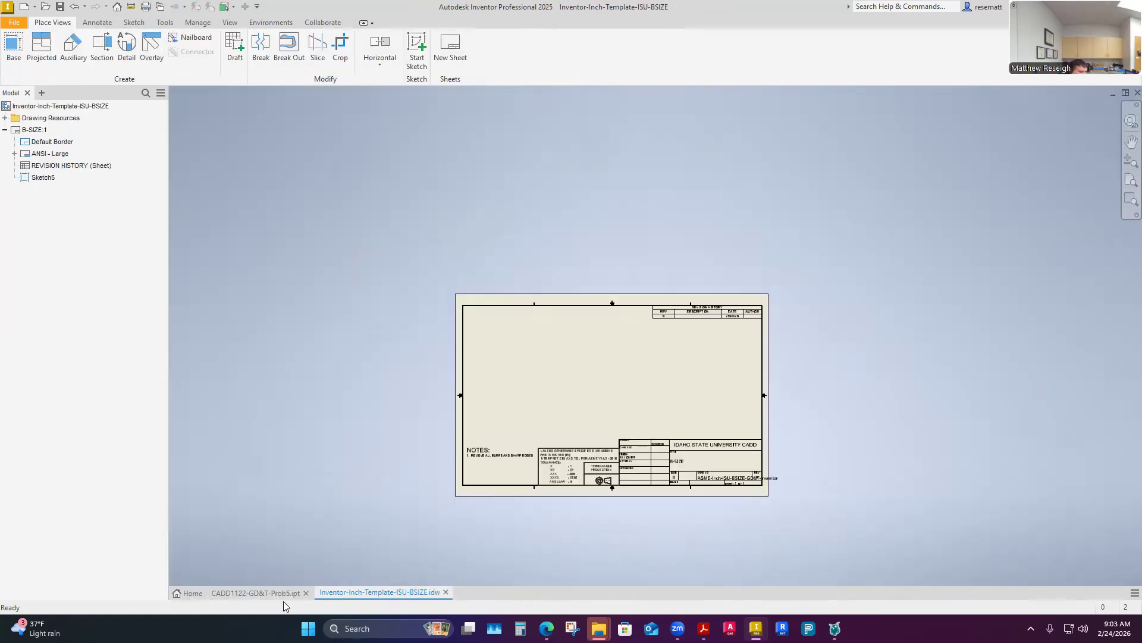
drag(354, 593, 274, 594)
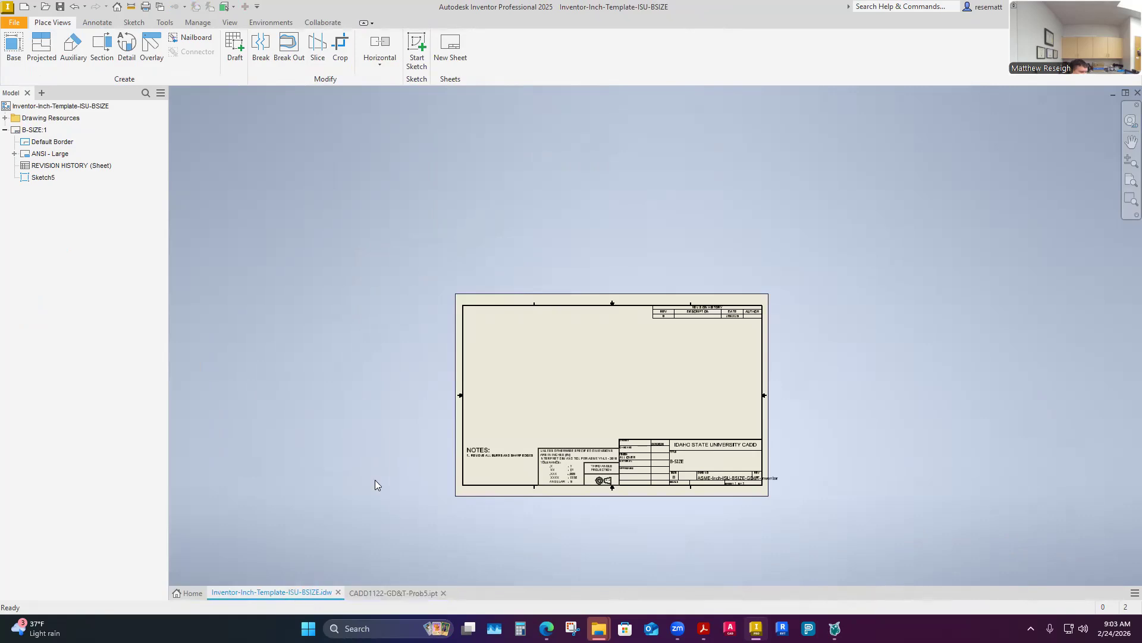
click(379, 591)
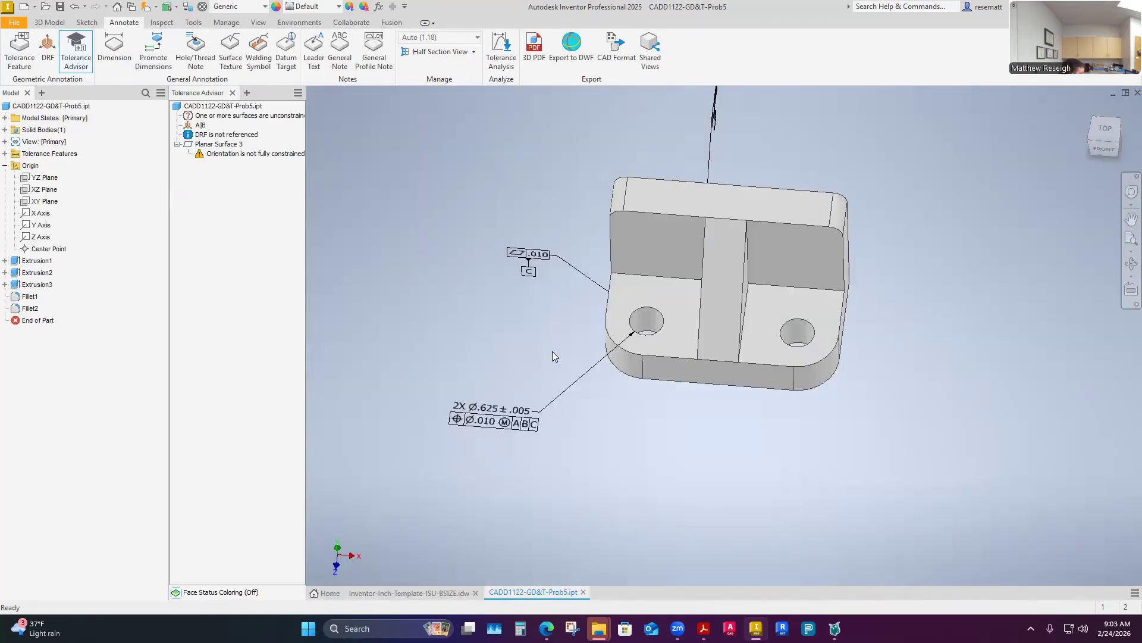
click(232, 93)
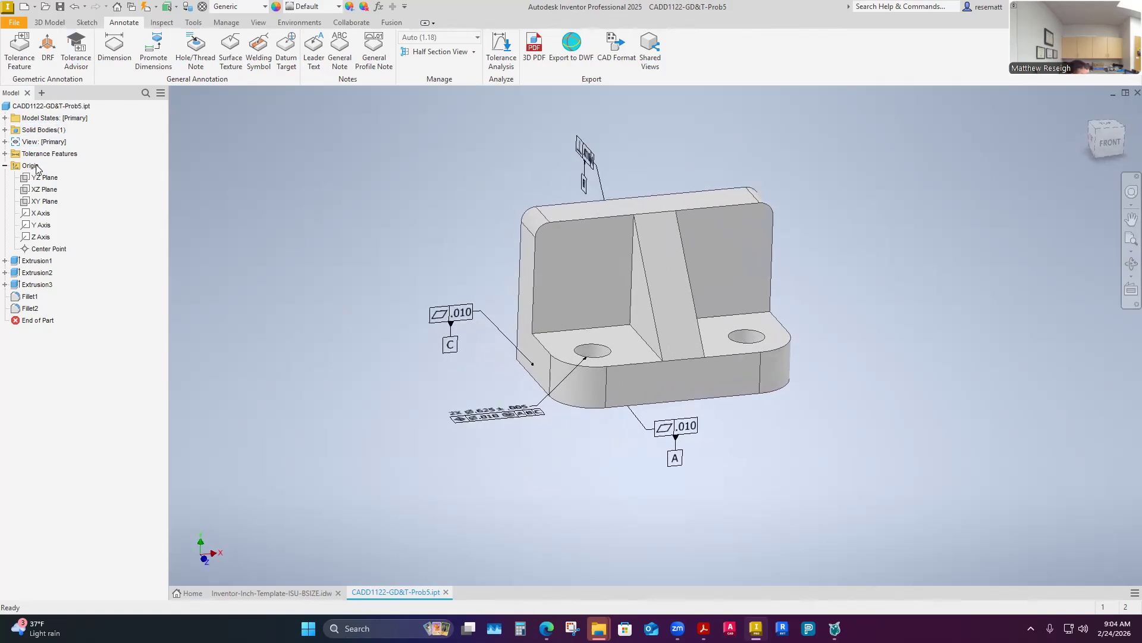
- Examine the part's tolerance features, including the planar surfaces, datum reference frames and the contents of Parallel Axes Pattern 1
click(5, 153)
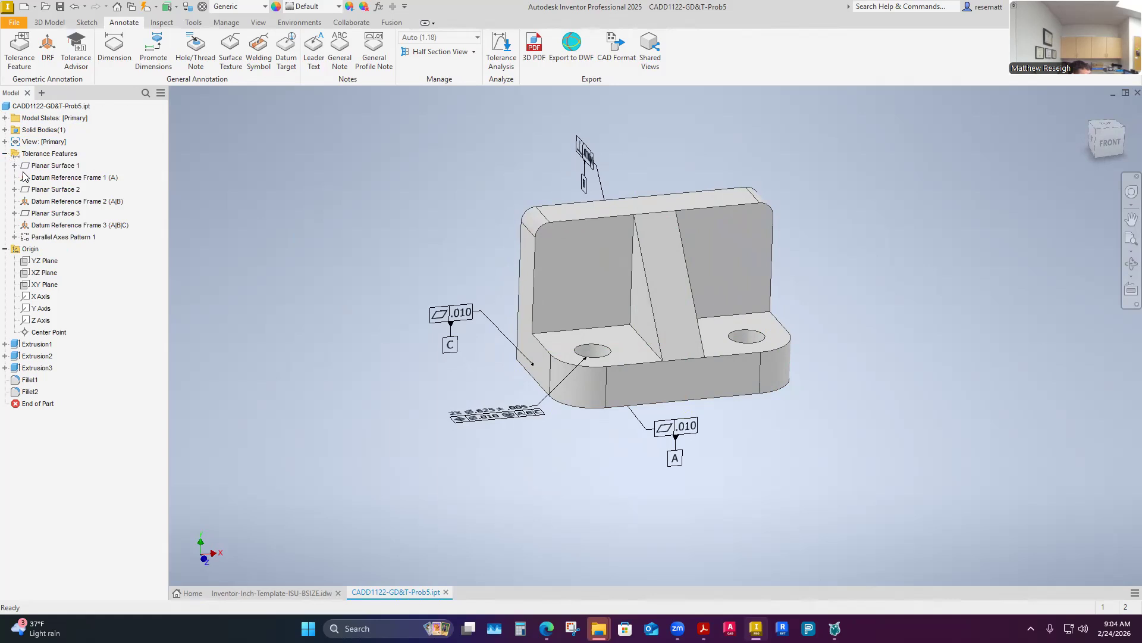
click(14, 165)
click(14, 165)
click(41, 166)
click(42, 178)
click(42, 189)
click(45, 201)
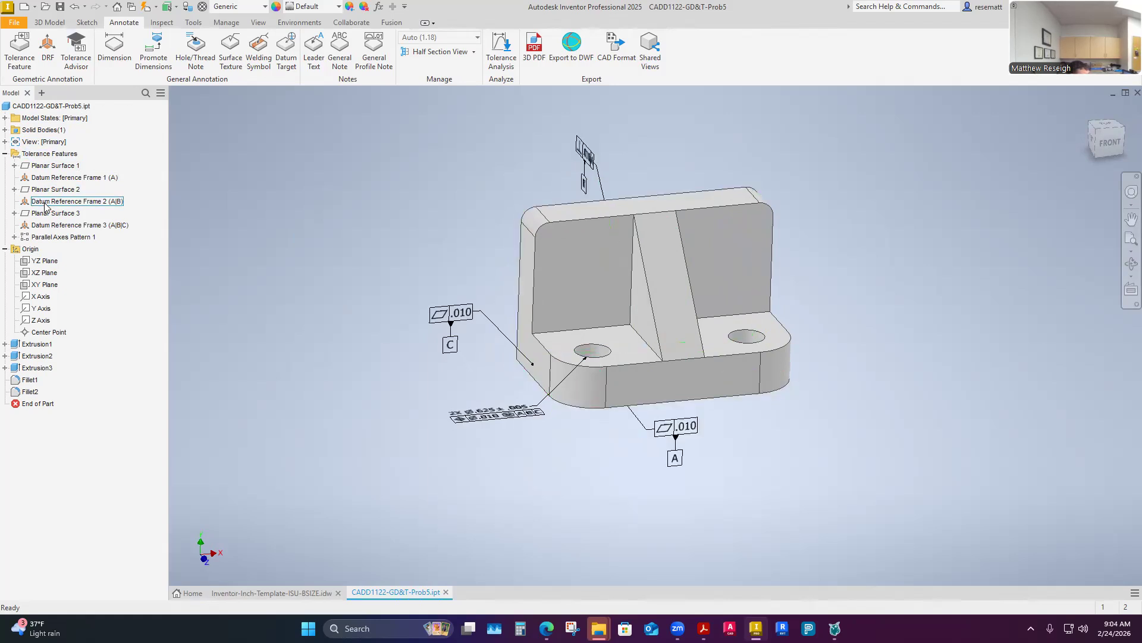
click(49, 238)
click(14, 238)
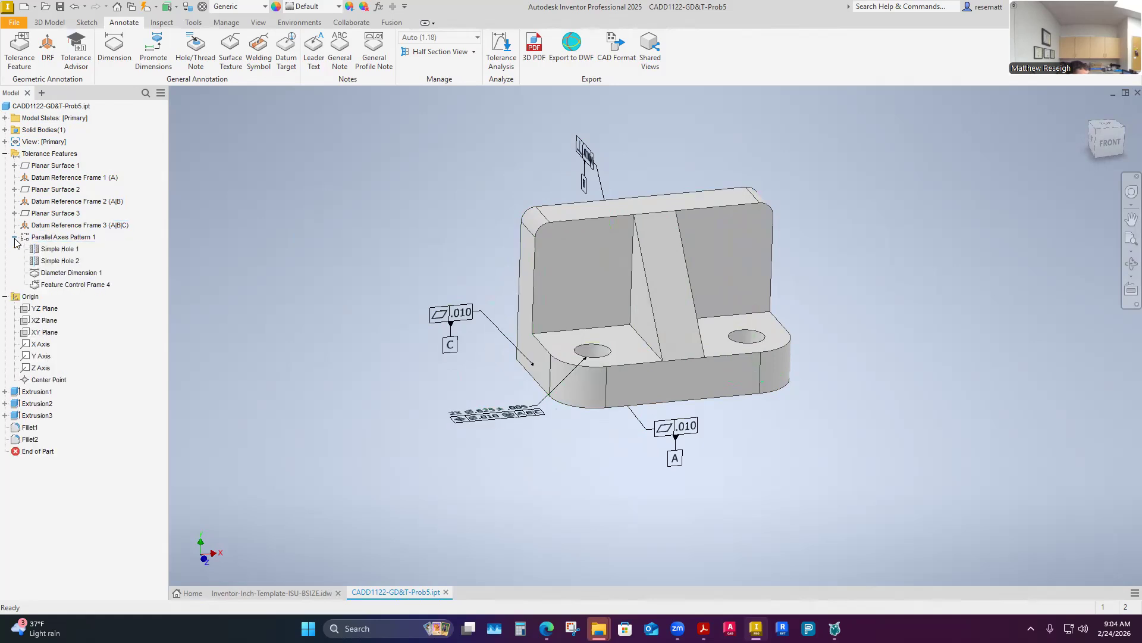
click(15, 238)
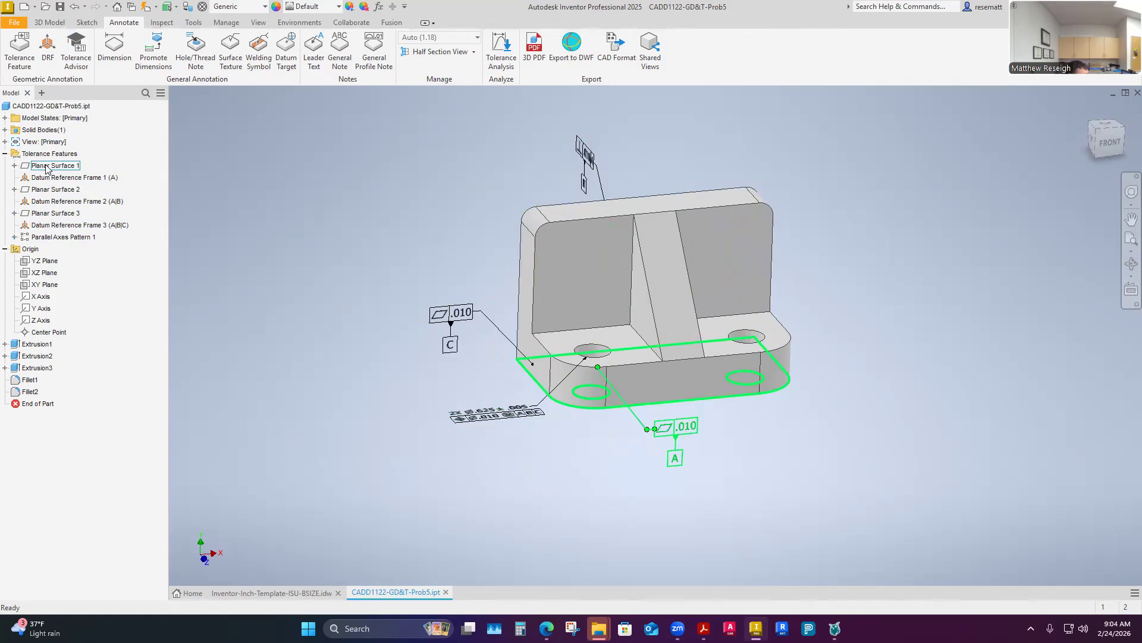
- Show the commands available for Feature Control Frame 1 under Planar Surface 1
click(15, 166)
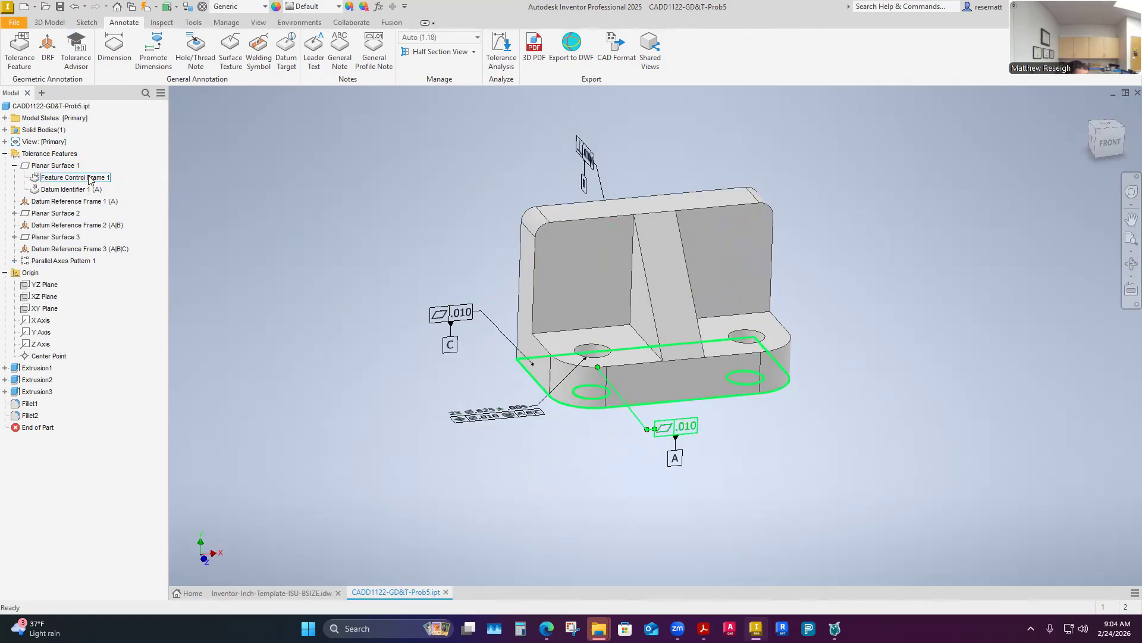
right_click(68, 178)
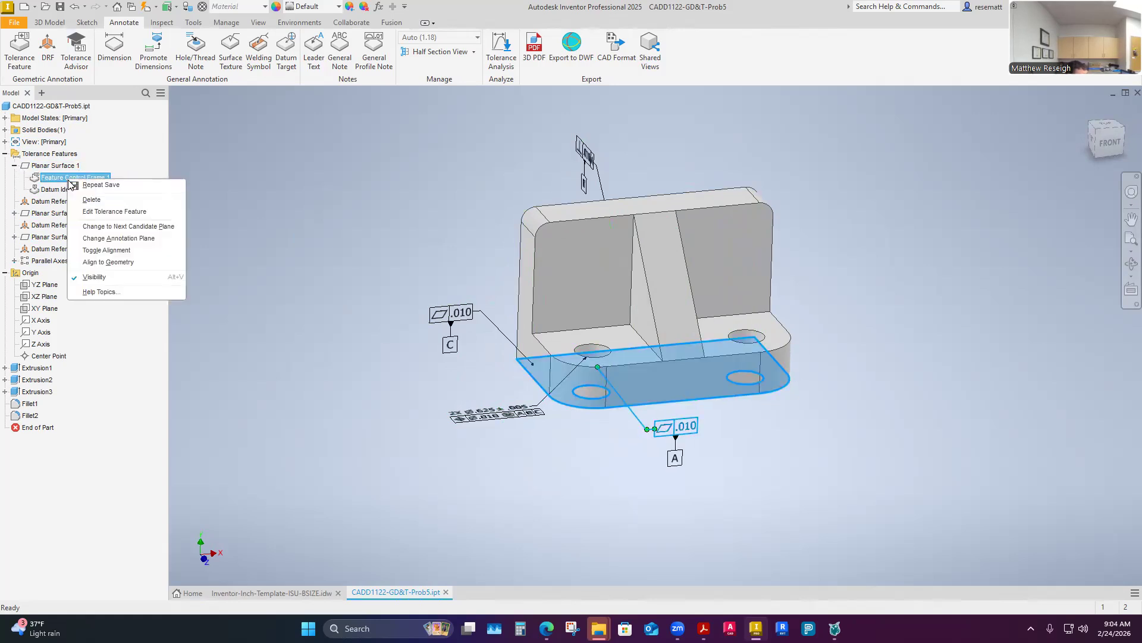
- Hide the feature control frames and datum identifiers A and B of Planar Surface 1 and Planar Surface 2
click(80, 278)
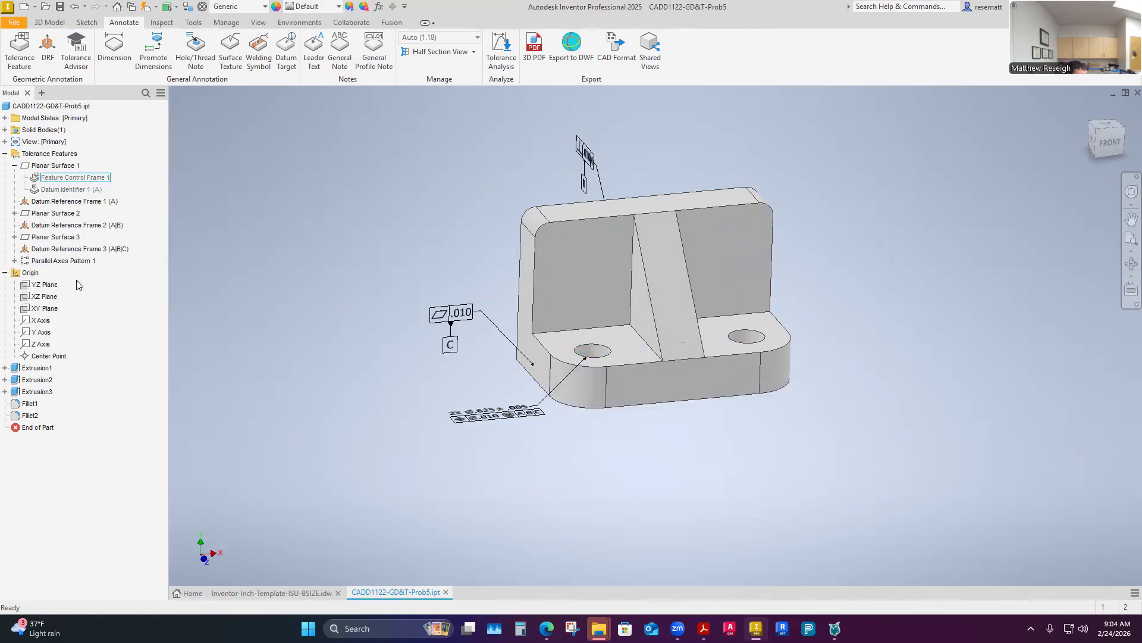
click(14, 213)
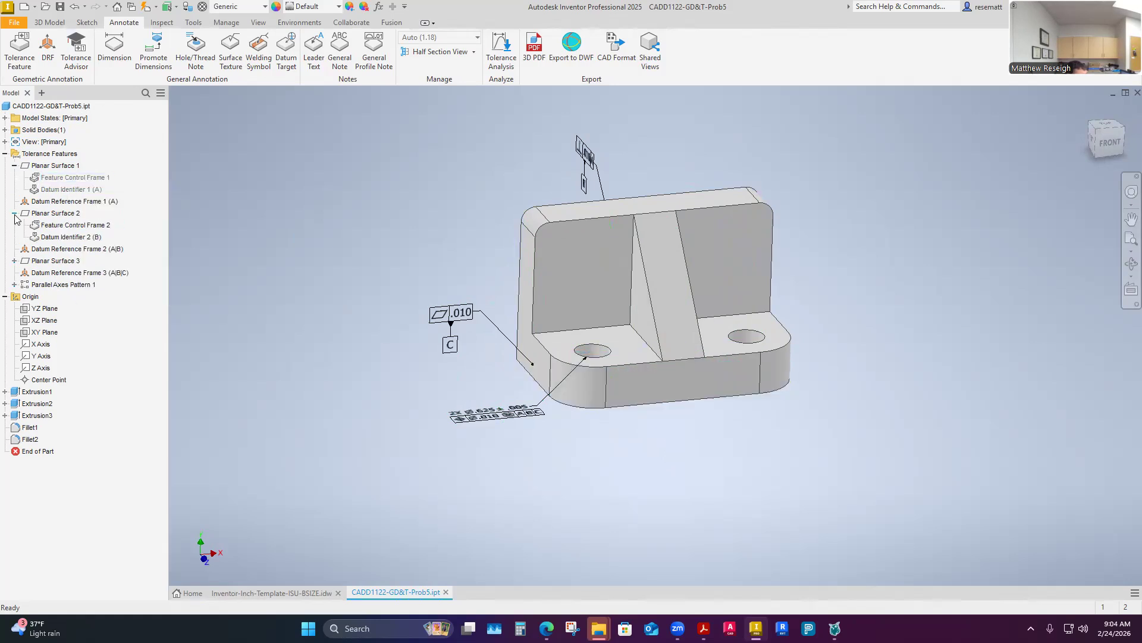
right_click(52, 166)
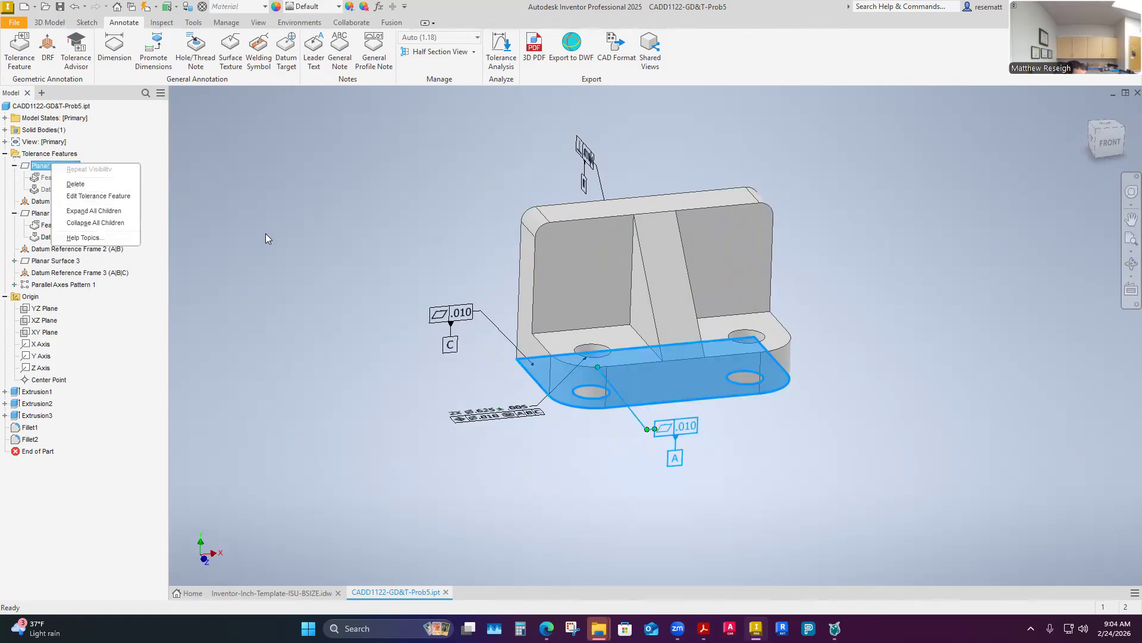
key(Escape)
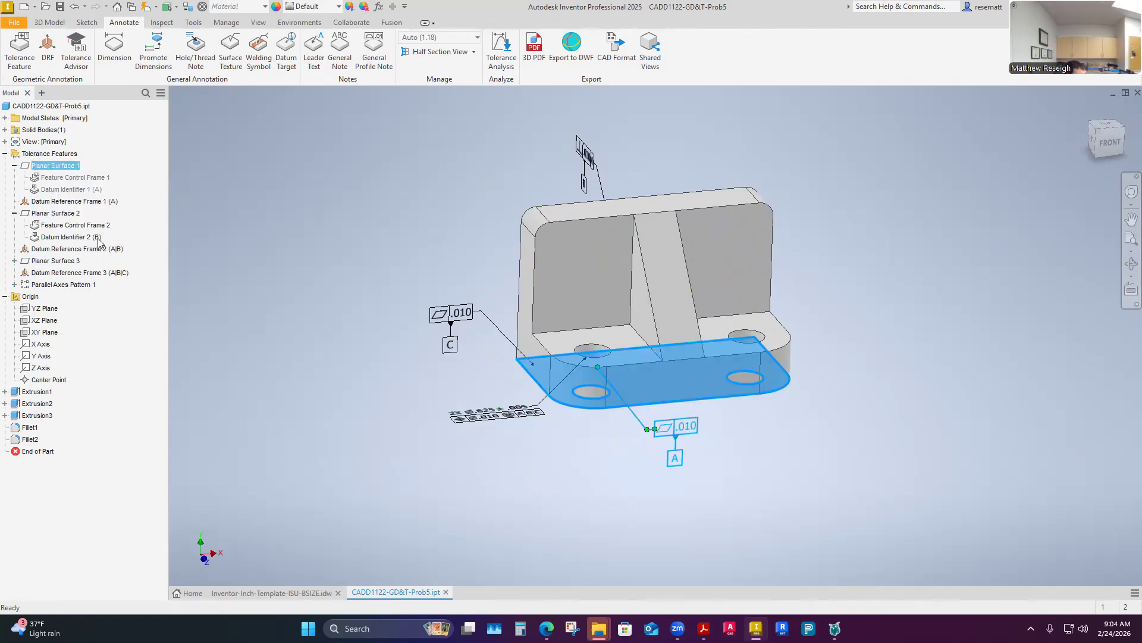
click(59, 226)
right_click(59, 231)
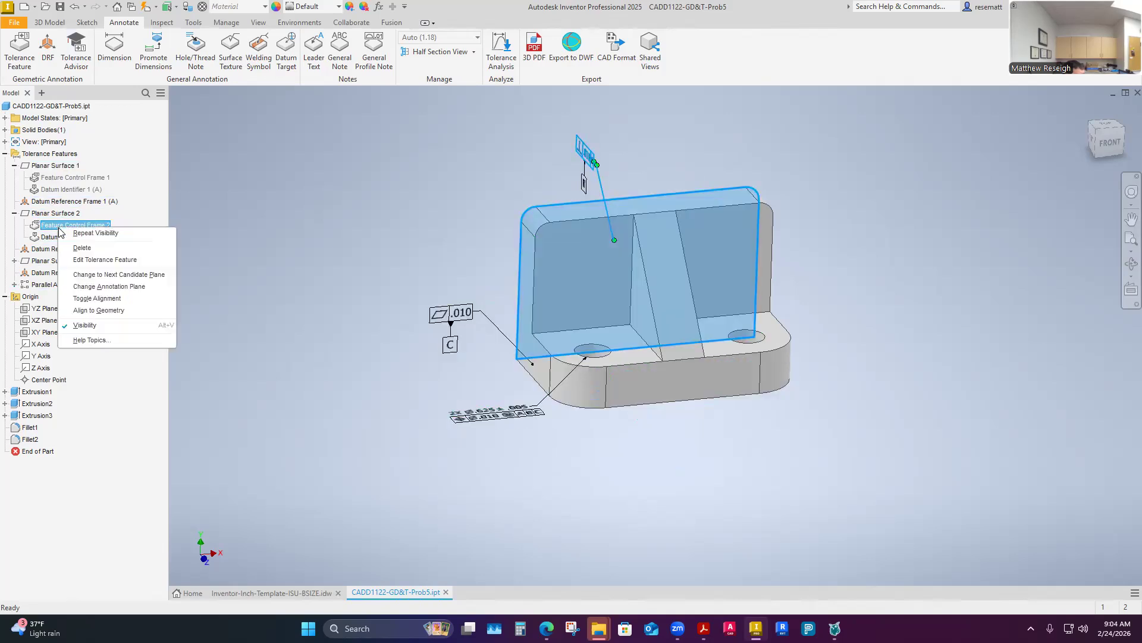
click(70, 326)
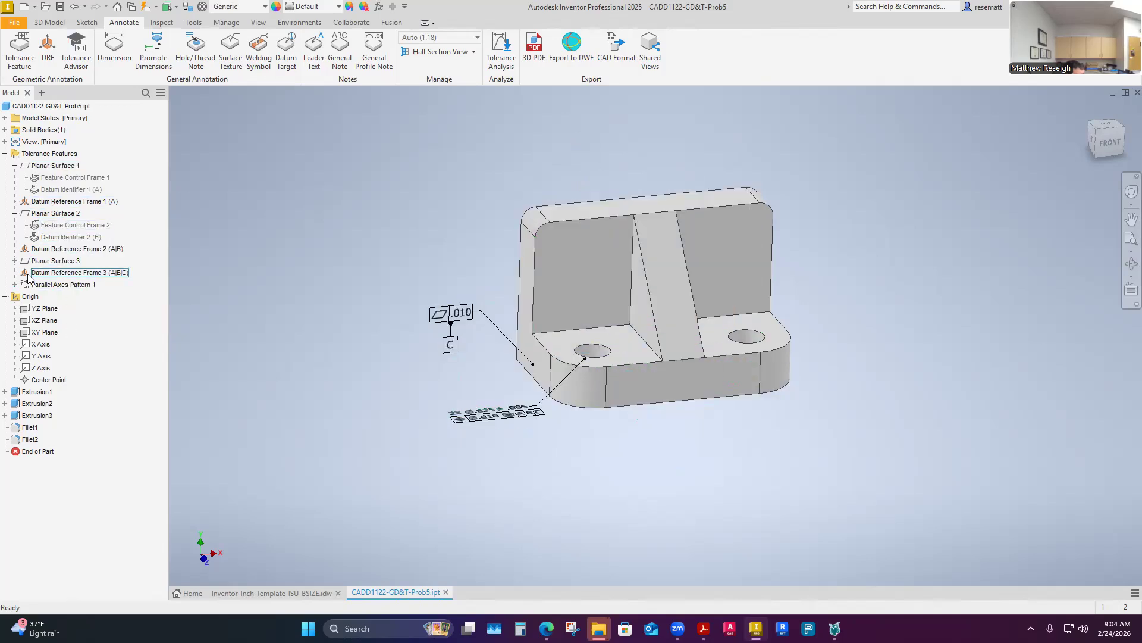
- Hide Feature Control Frame 3 and its datum identifier C on Planar Surface 3
click(19, 156)
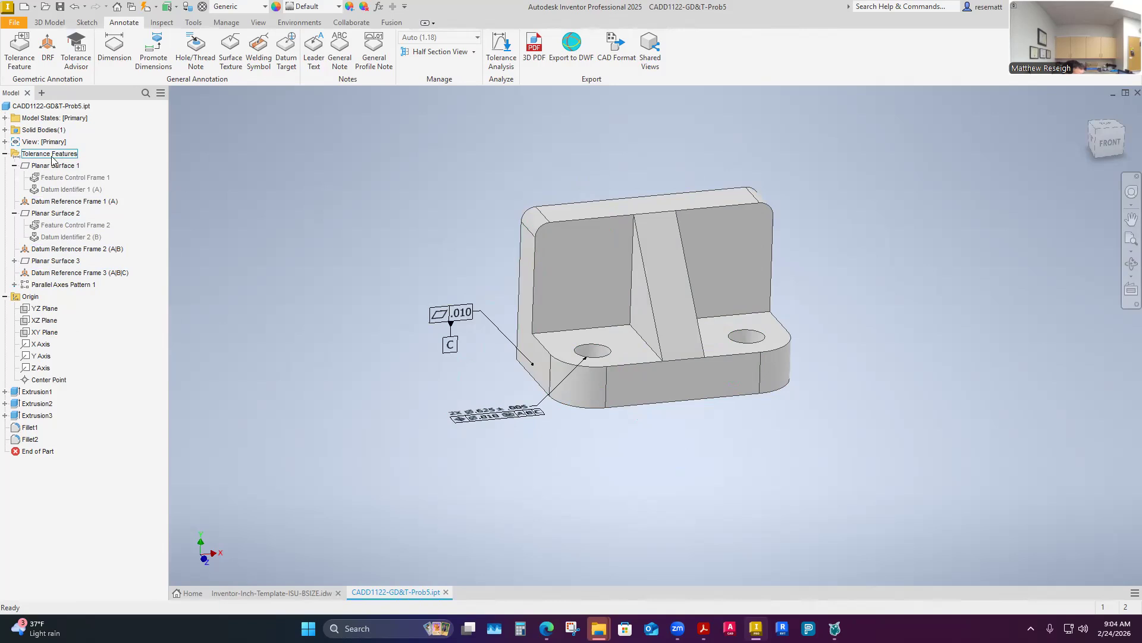
click(66, 190)
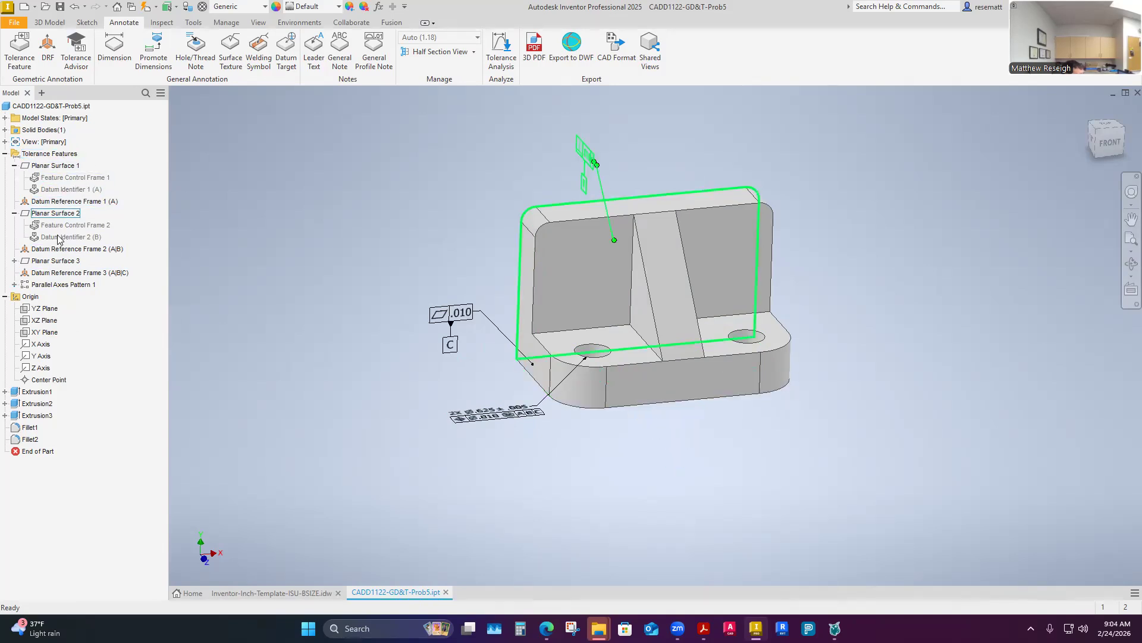
click(14, 261)
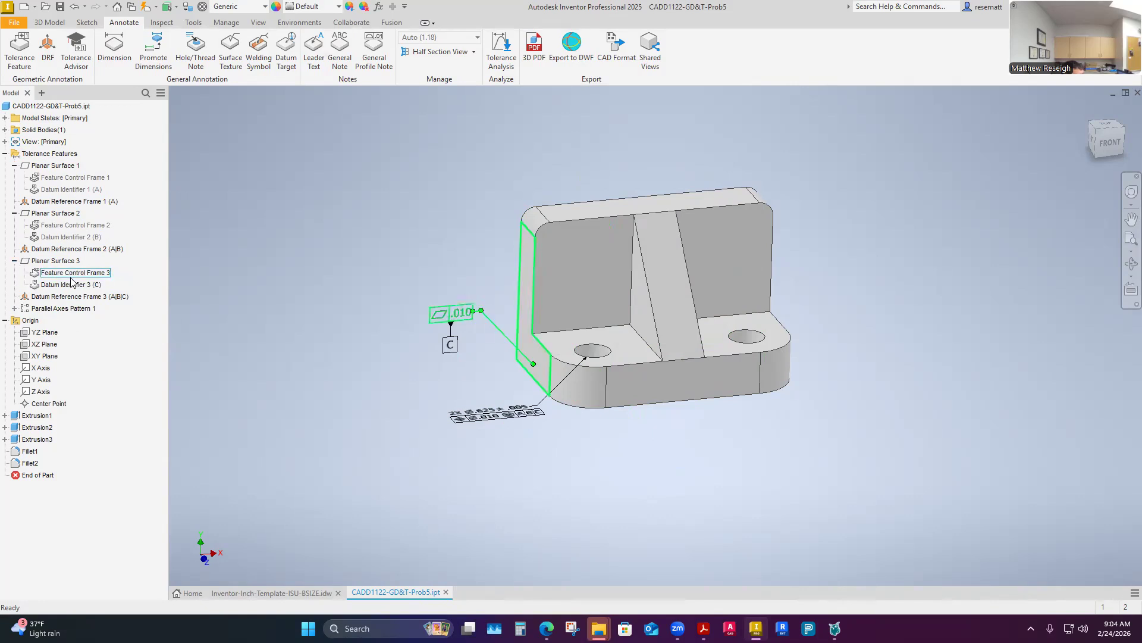
right_click(62, 274)
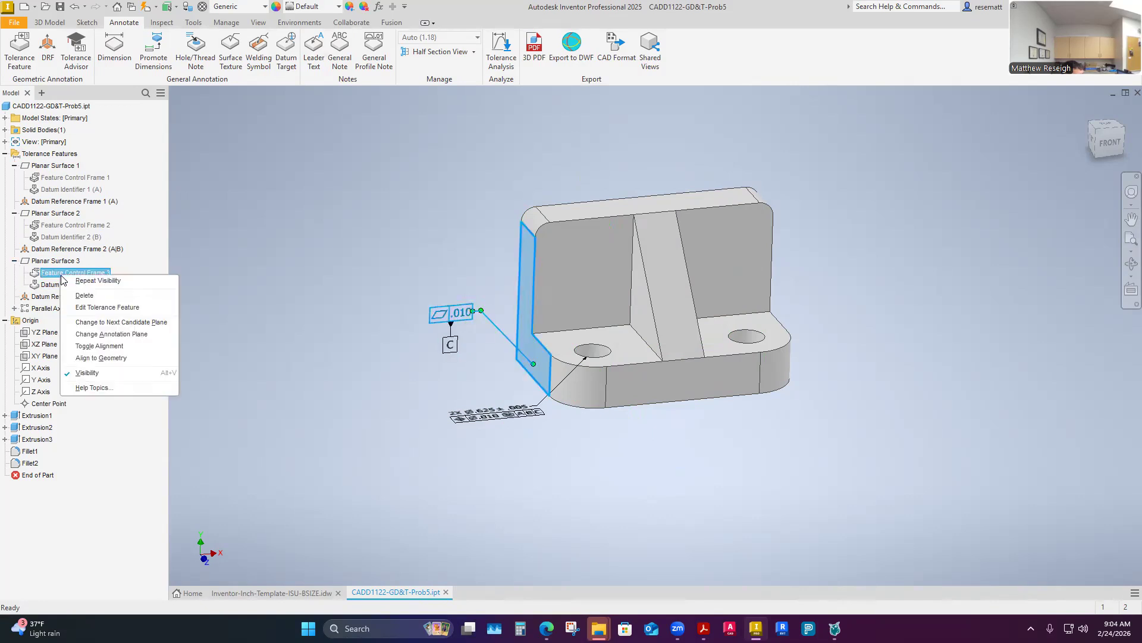
click(80, 373)
- Hide the diameter dimension and feature control frame of the two-hole pattern, Parallel Axes Pattern 1
click(26, 310)
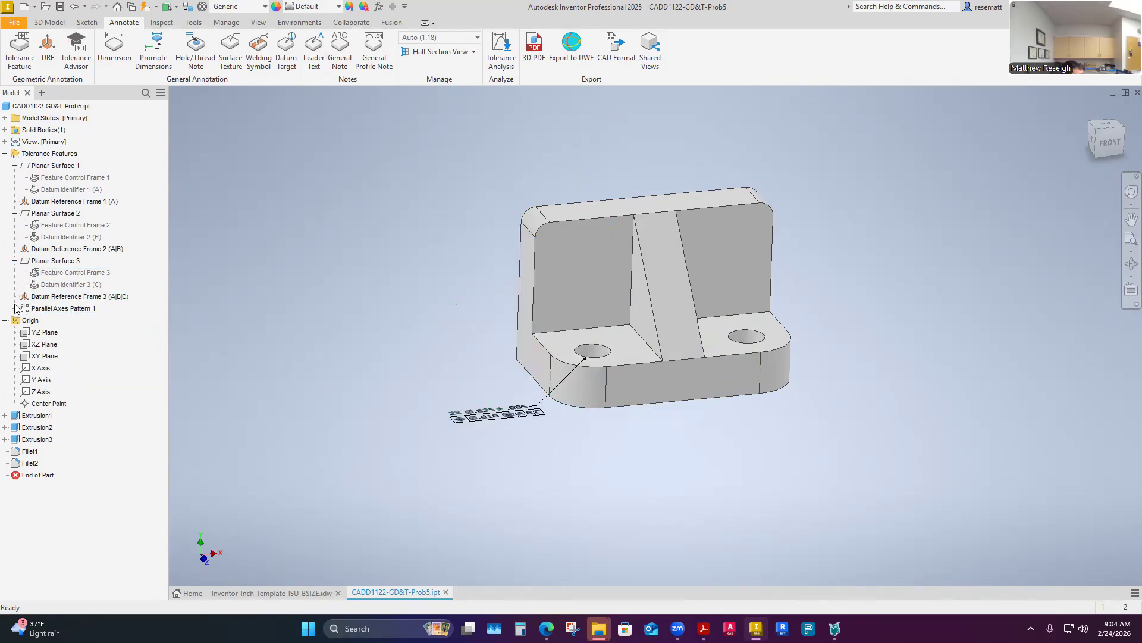
click(14, 308)
click(14, 308)
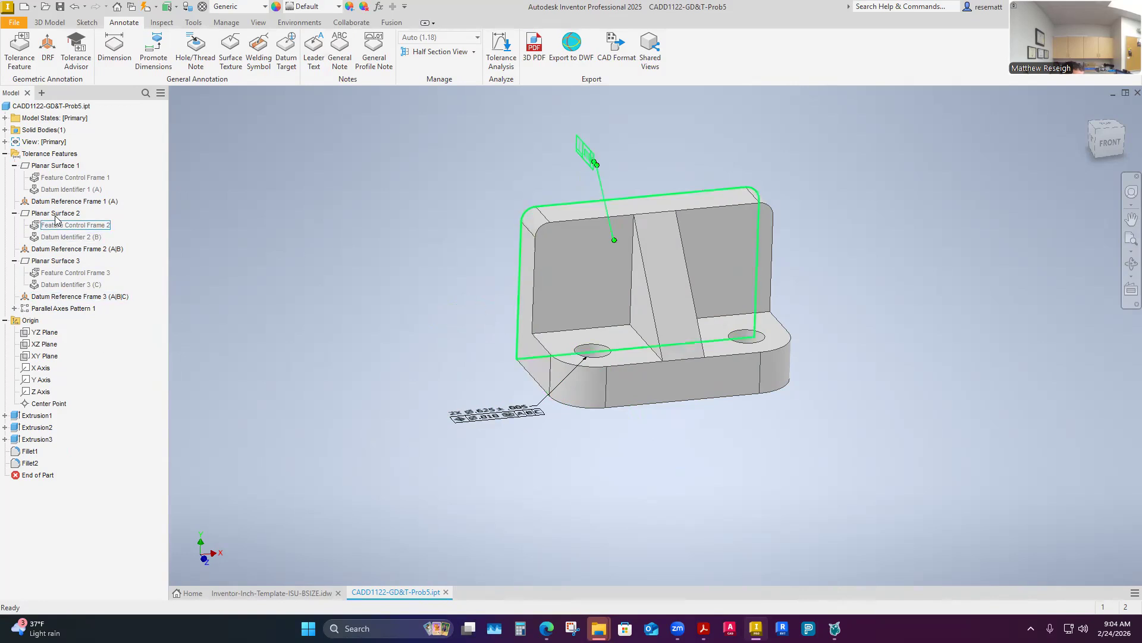
click(15, 308)
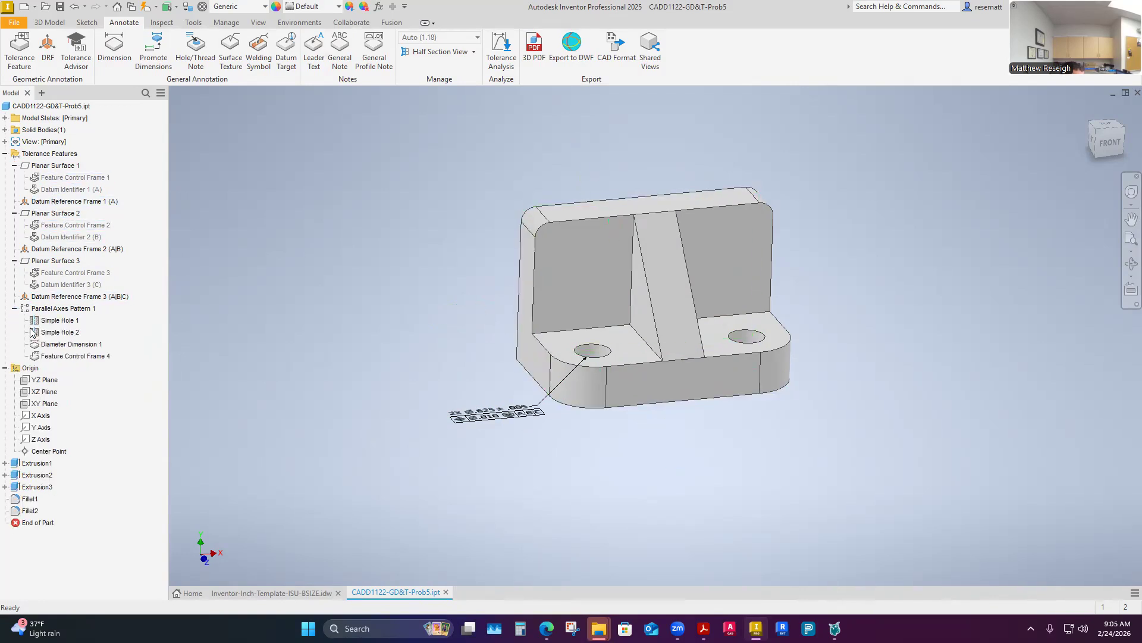
right_click(57, 345)
click(69, 475)
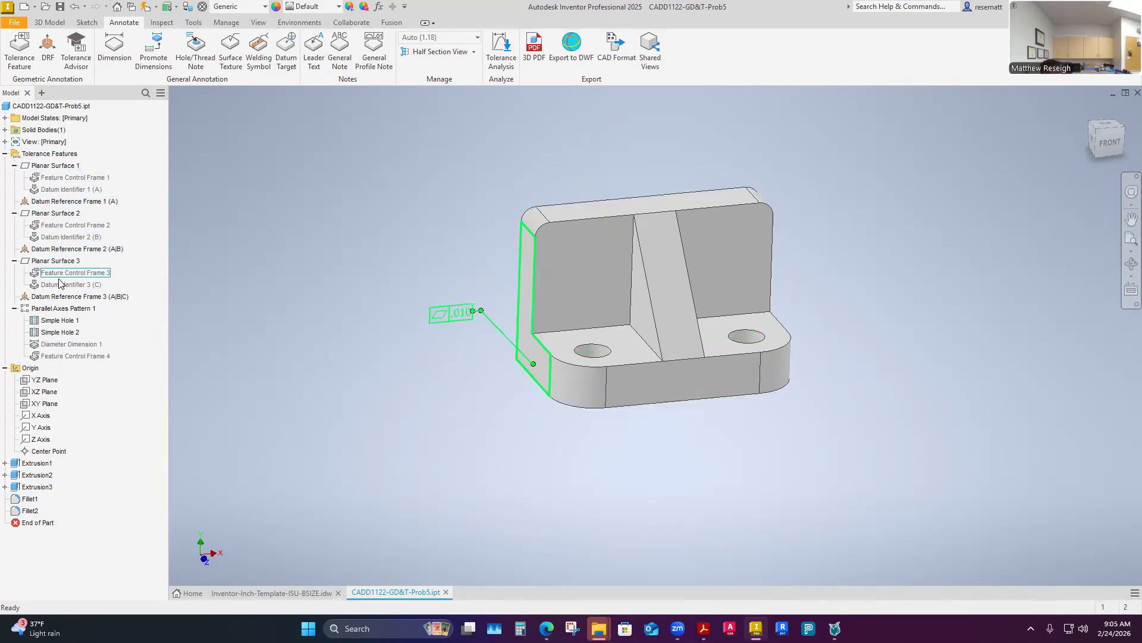
- Make the feature control frames and datum identifiers A and B of the first two planar surfaces visible again
right_click(87, 179)
click(116, 251)
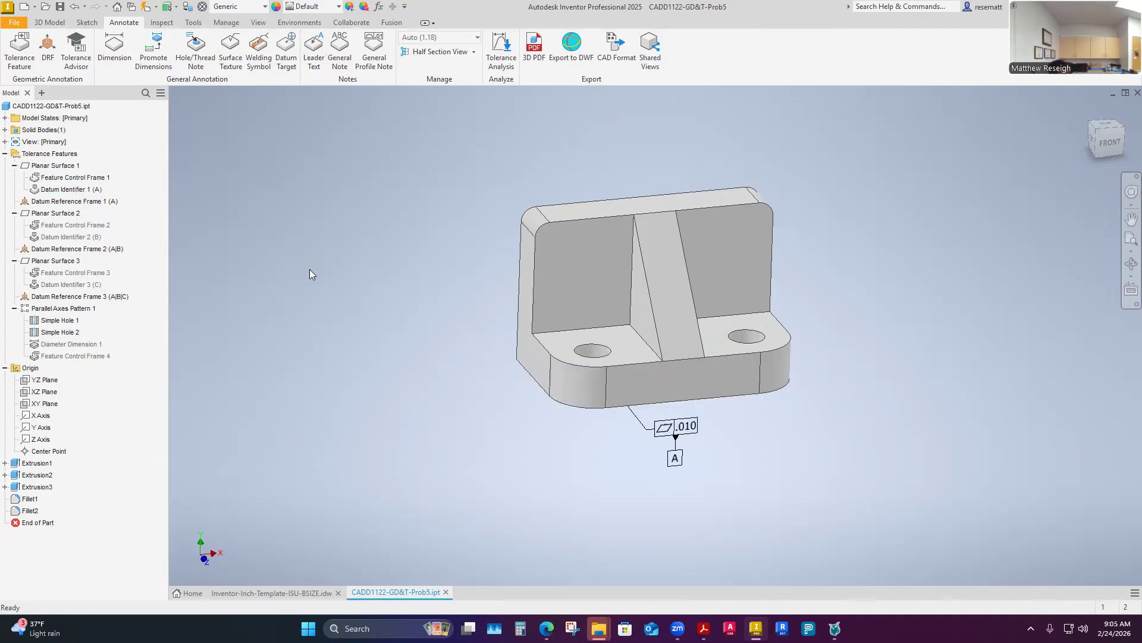
right_click(72, 225)
click(77, 297)
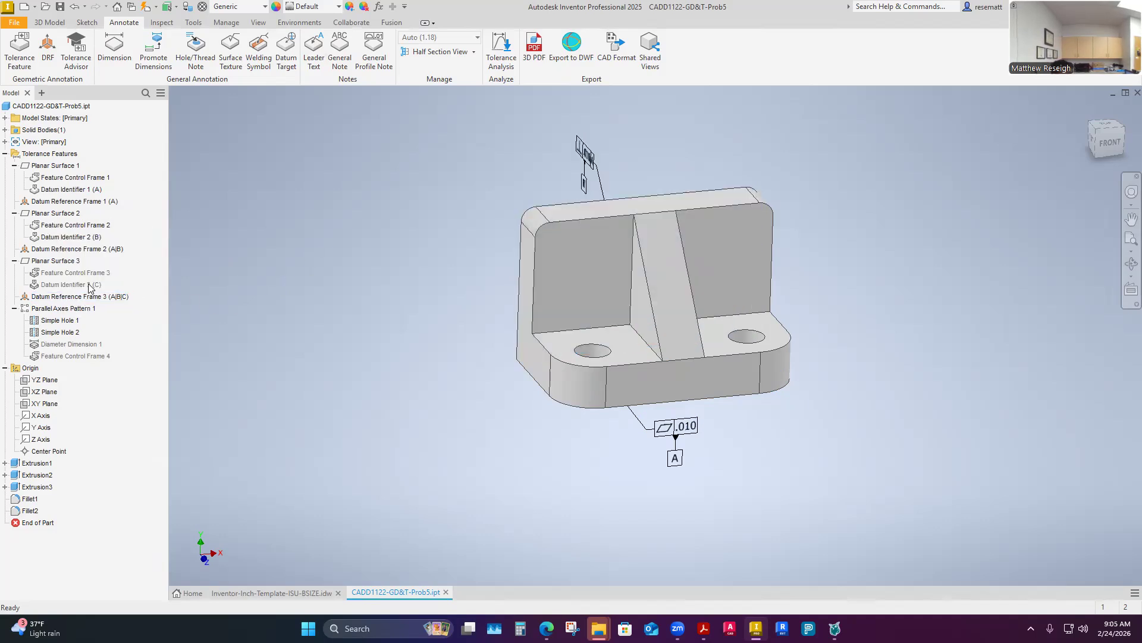
- Make the datum C feature control frame and the hole pattern's diameter and position callout visible again
click(55, 274)
right_click(56, 274)
click(75, 348)
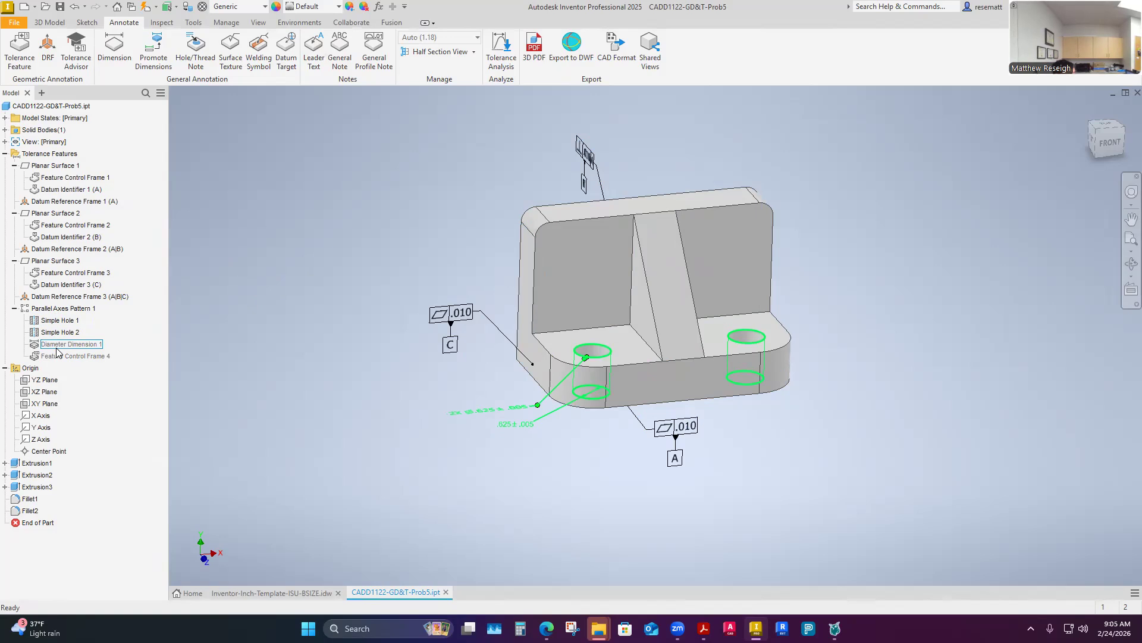
right_click(57, 351)
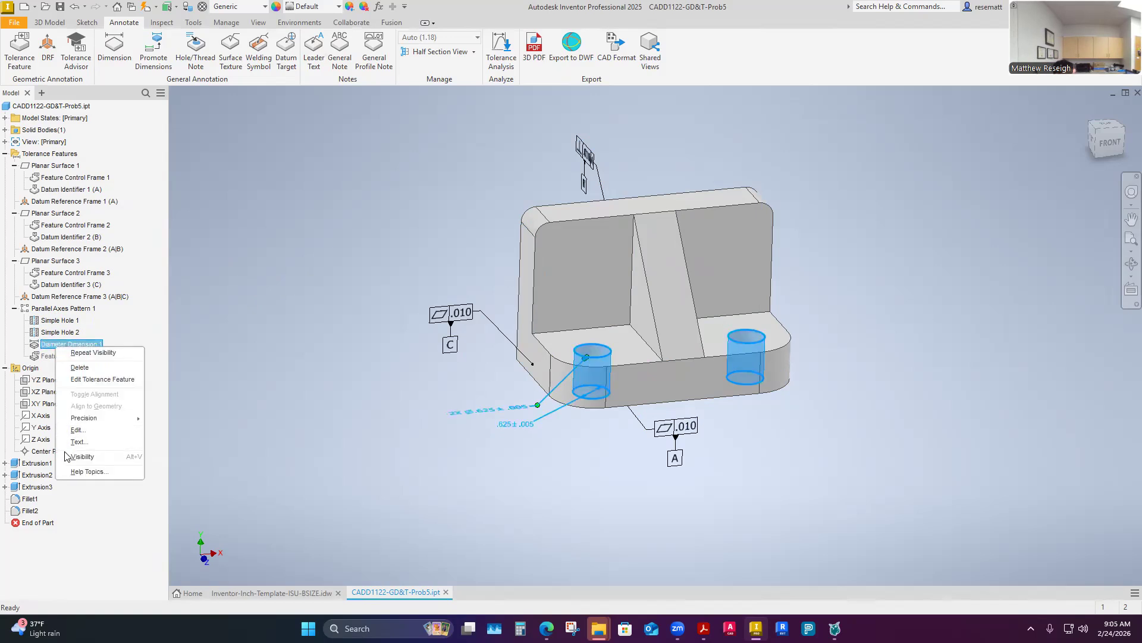
click(74, 460)
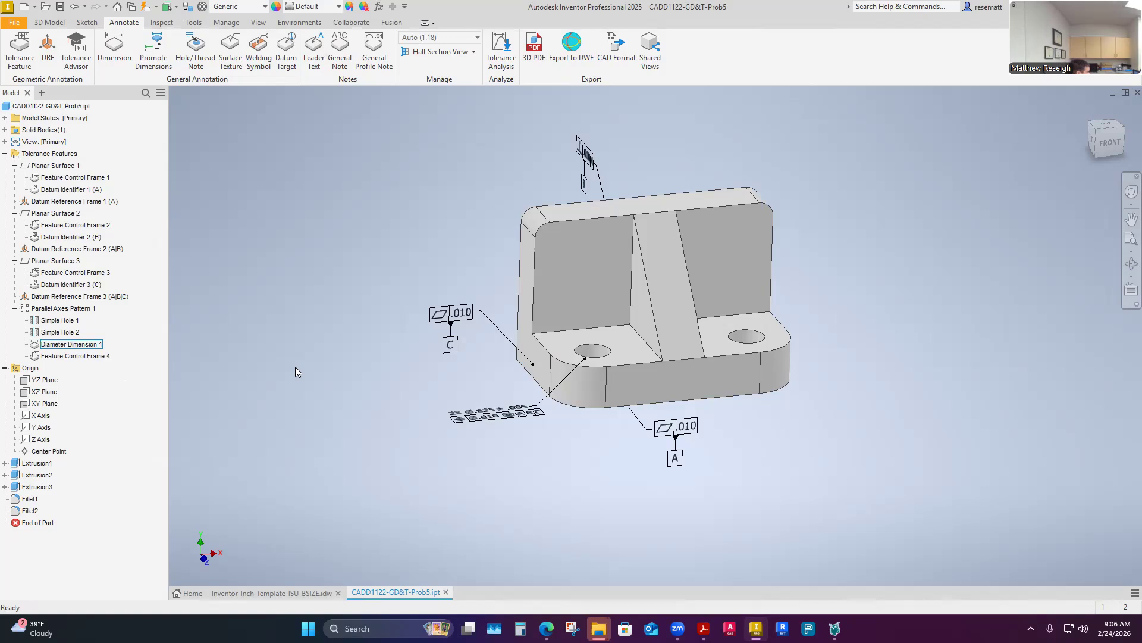
- Examine the bracket's datum and tolerance annotations from several viewing angles
mouse_move(241, 322)
shift+middle_down()
mouse_move(352, 423)
mouse_move(426, 458)
mouse_move(468, 432)
shift+middle_up()
drag(473, 436, 528, 359)
click(571, 427)
mouse_move(571, 427)
shift+middle_down()
mouse_move(483, 351)
mouse_move(499, 388)
shift+middle_up()
click(500, 390)
click(463, 323)
mouse_move(463, 323)
shift+middle_down()
mouse_move(576, 390)
mouse_move(498, 429)
mouse_move(522, 457)
mouse_move(570, 477)
shift+middle_up()
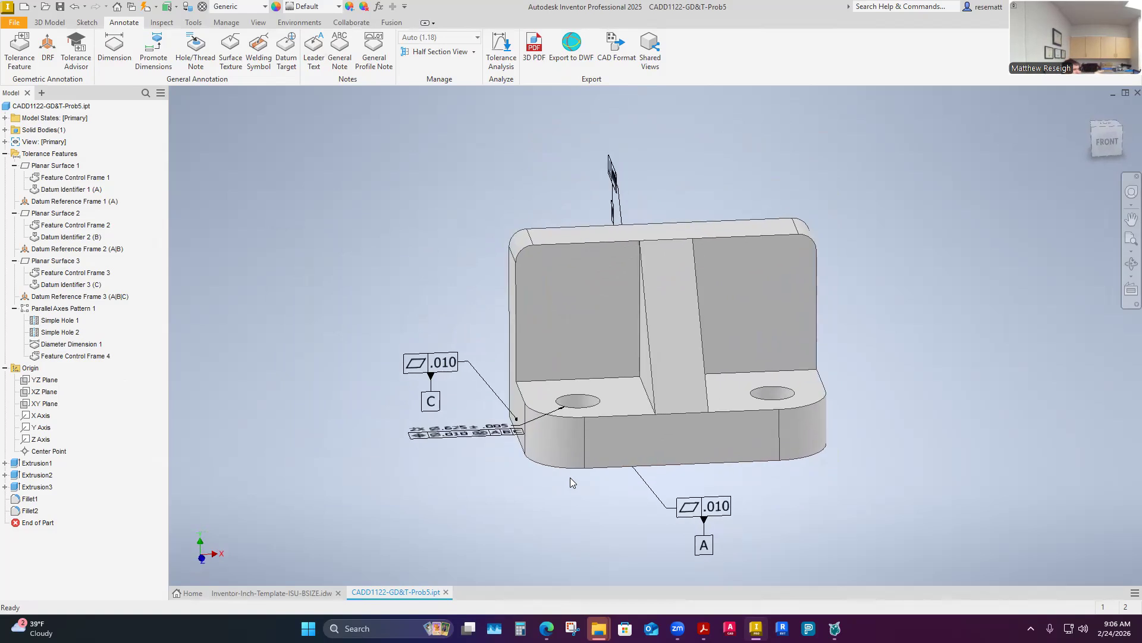
key(F5)
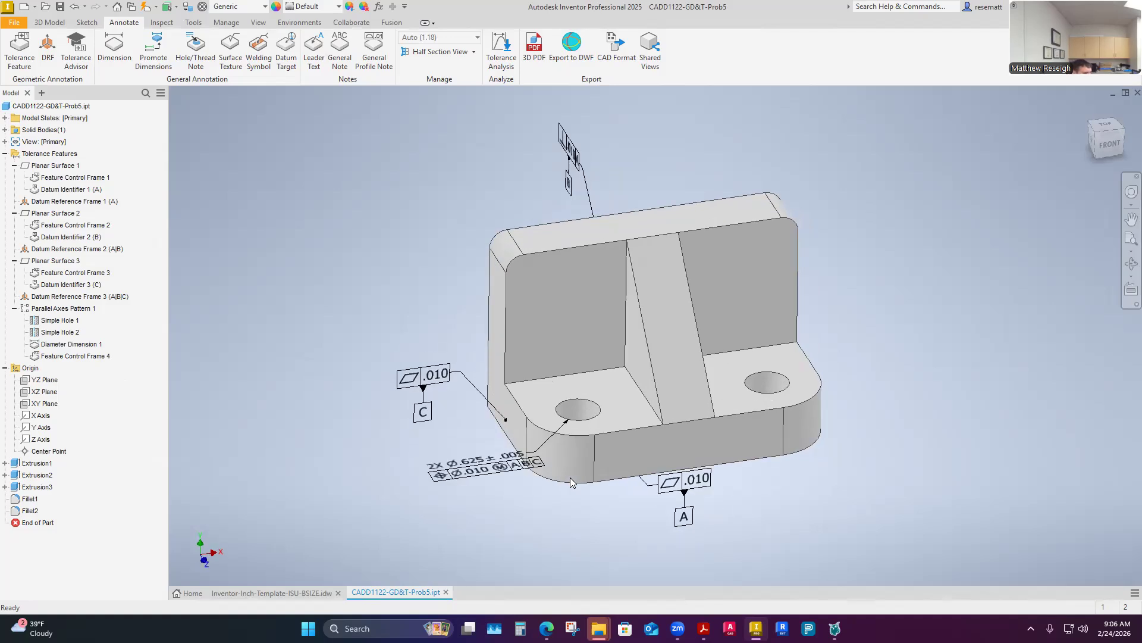
key(F5)
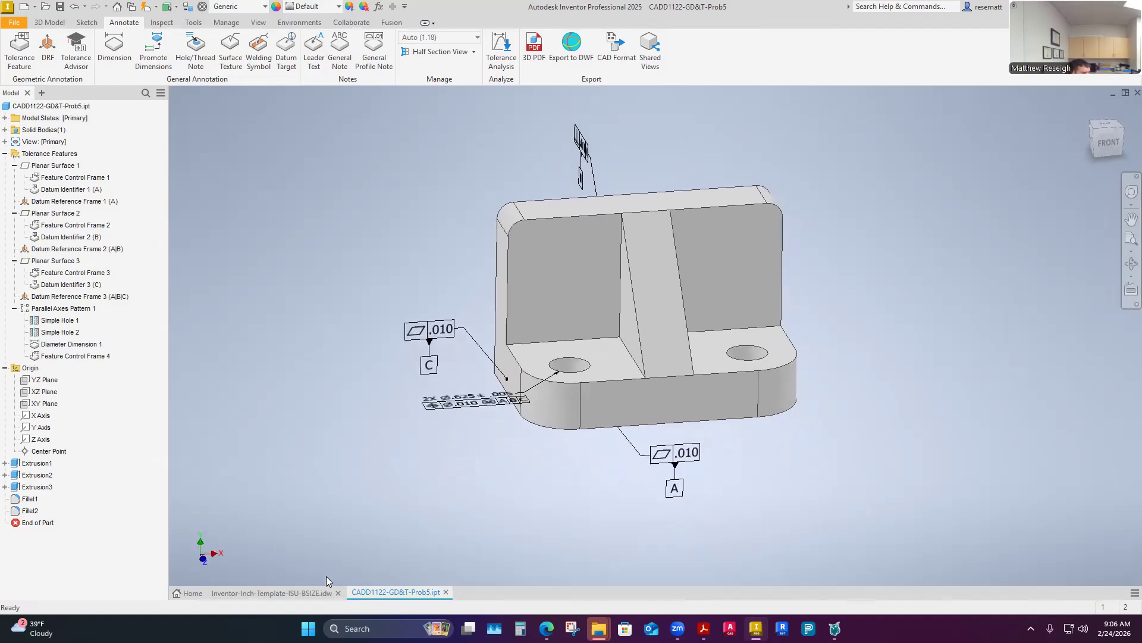
- Switch to the Inventor-Inch-Template-ISU-BSIZE drawing and start saving it under a new name in the 6-Week 6 folder
click(277, 592)
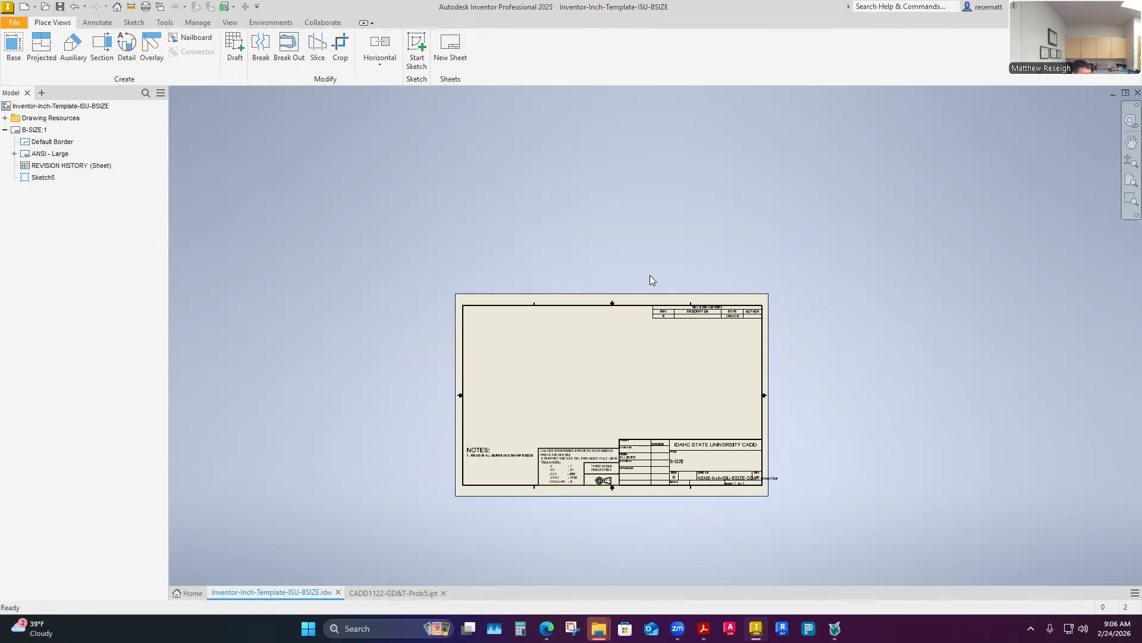
click(13, 23)
key(Escape)
key(ctrl+shift+s)
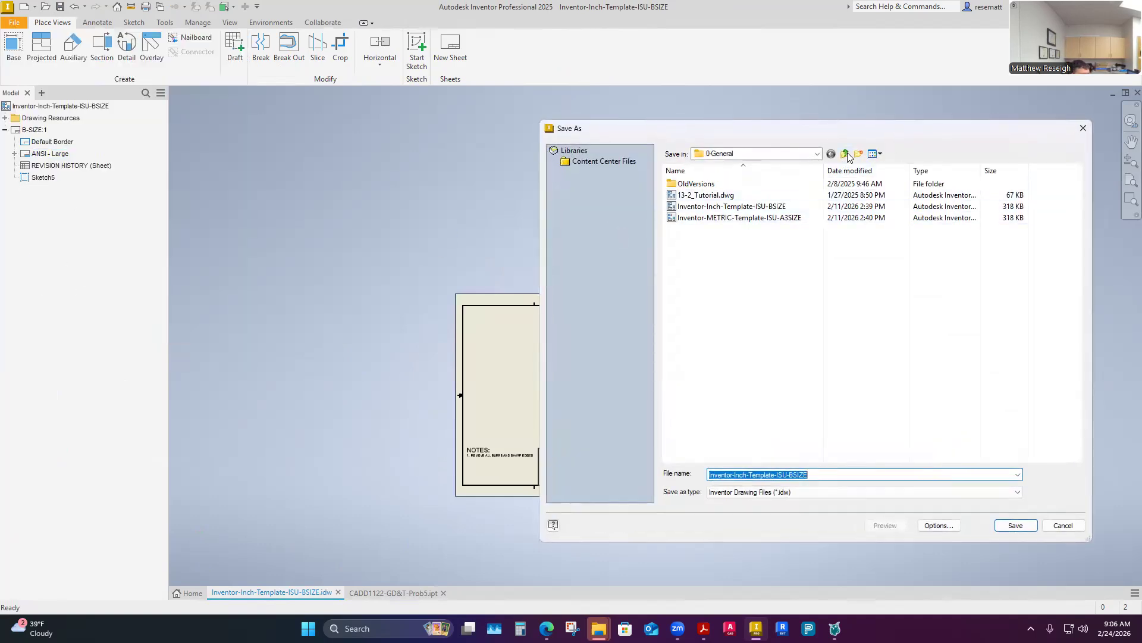
double_click(696, 275)
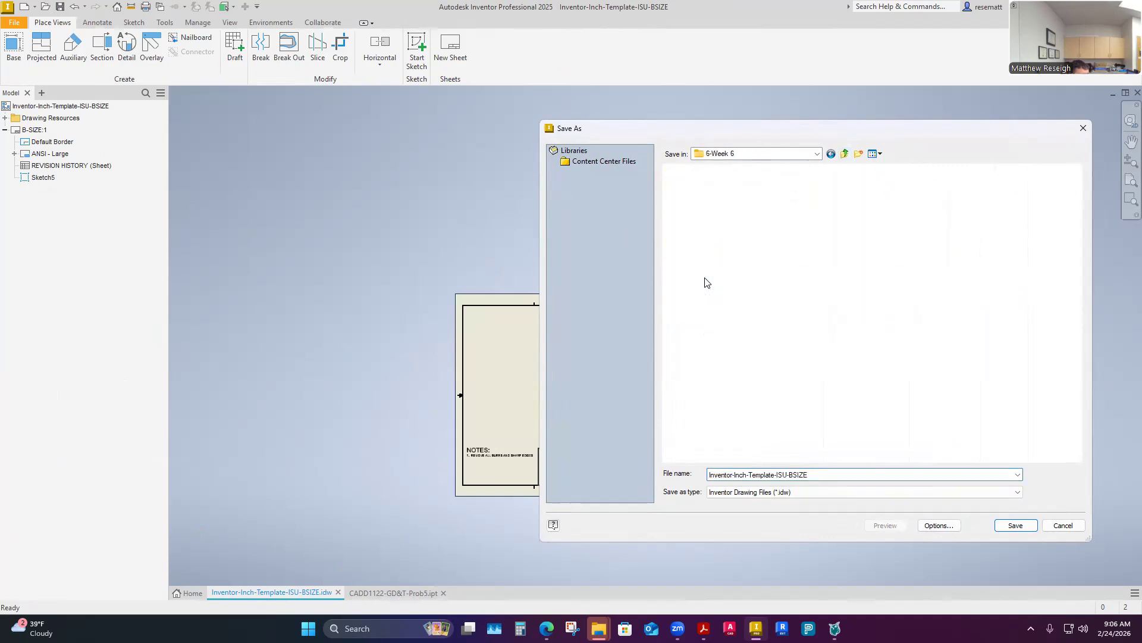
- Base the file name on the Prob4 drawing, change it to CADD1122-GD&T-Prob5, try to save, and decline replacing the existing file
click(731, 266)
click(794, 474)
click(787, 475)
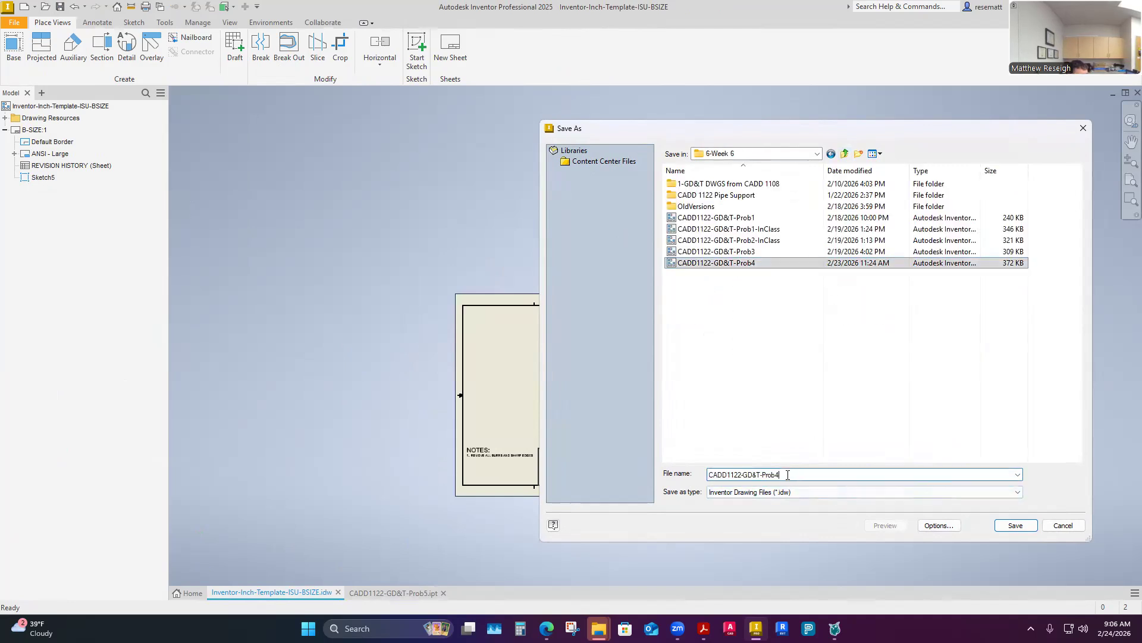
key(BackSpace)
text(5)
key(Return)
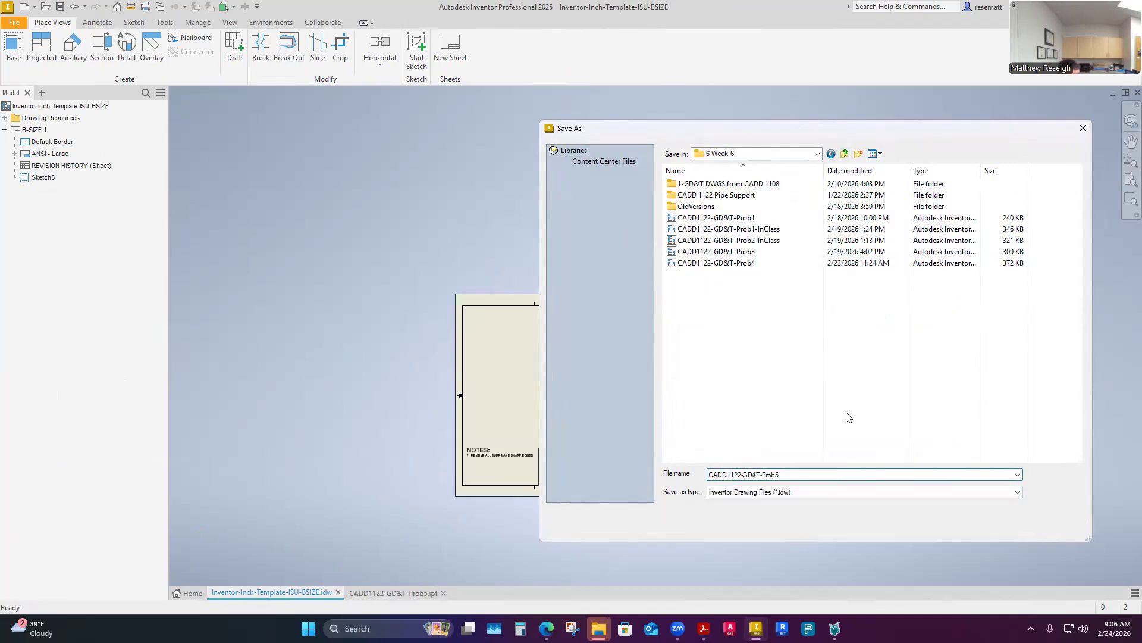
click(1016, 525)
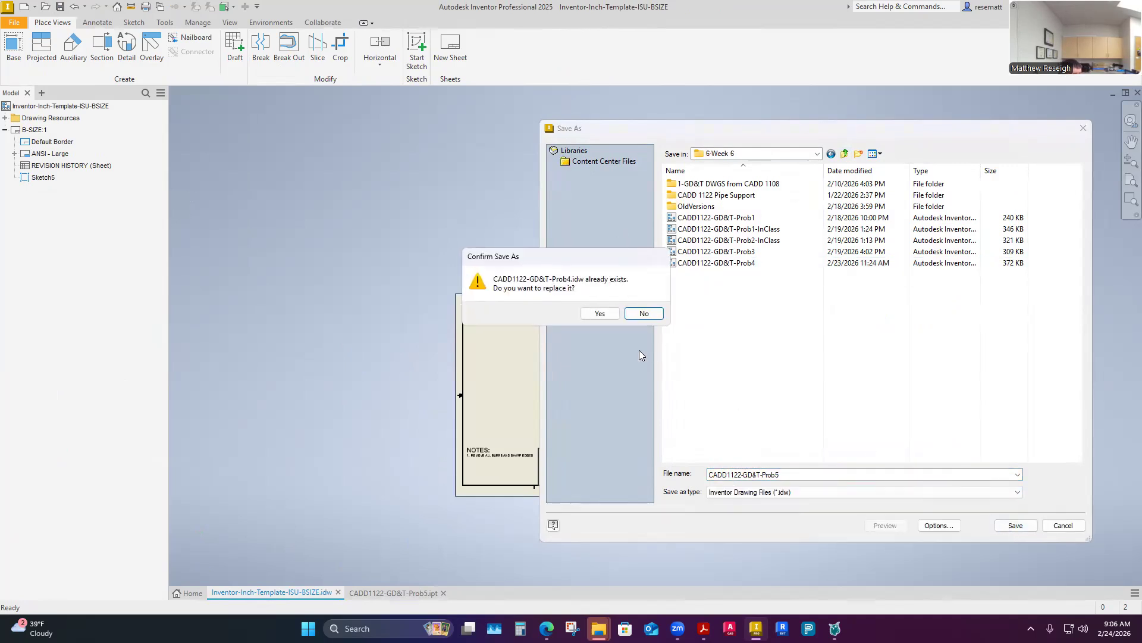
click(644, 313)
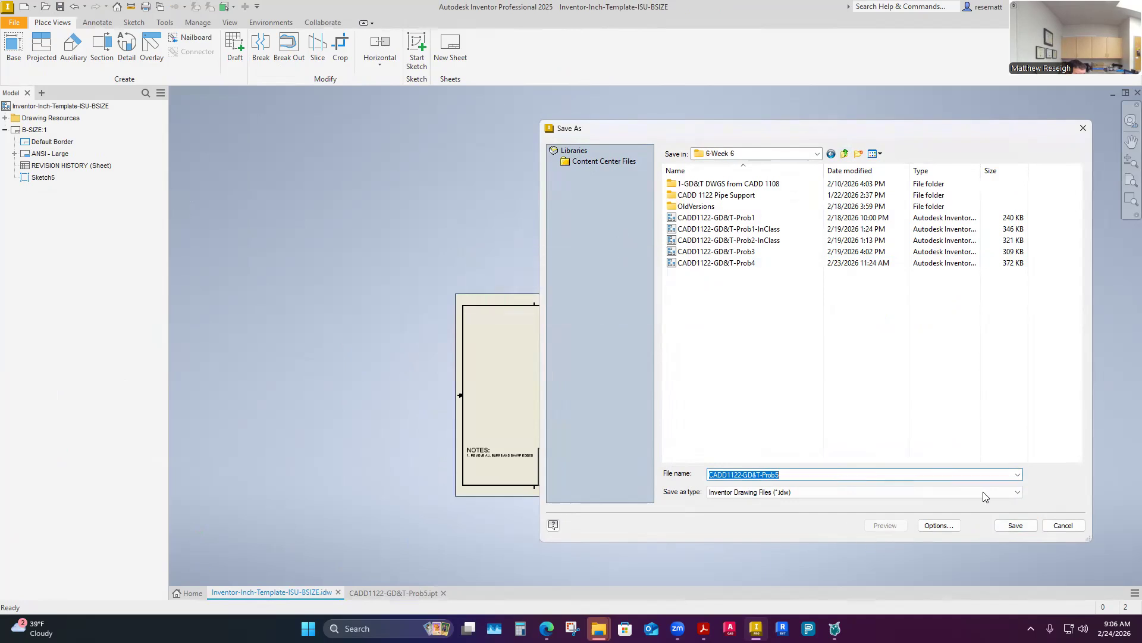
- Keep the Inventor Drawing Files (*.idw) type, try saving CADD1122-GD&T-Prob5 again, and decline the replacement
click(806, 474)
click(777, 493)
click(777, 502)
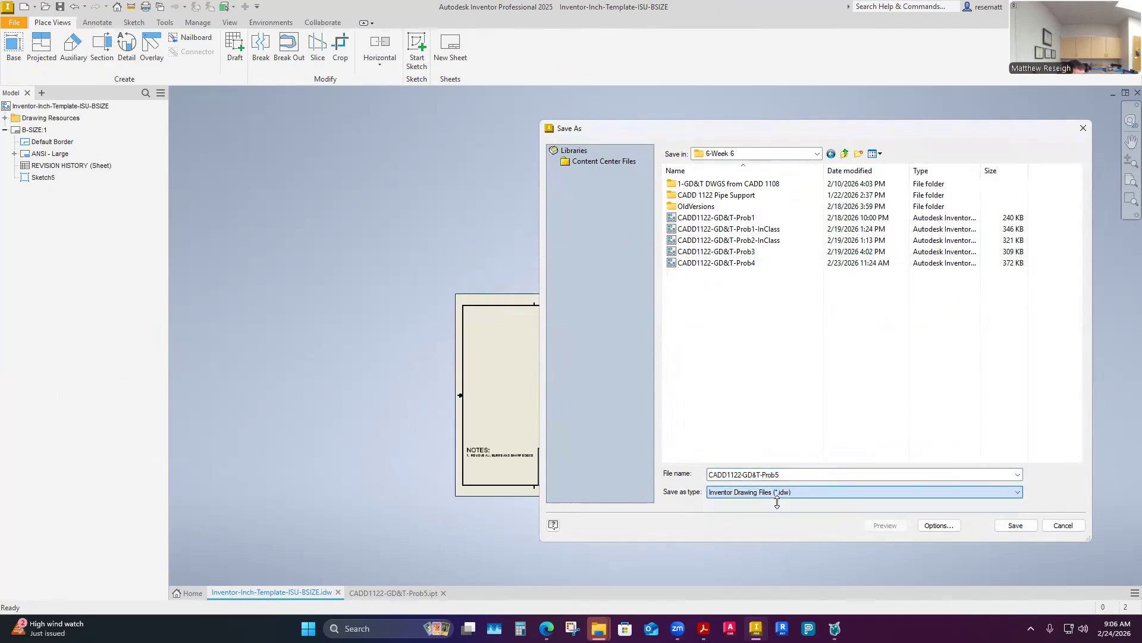
click(1011, 525)
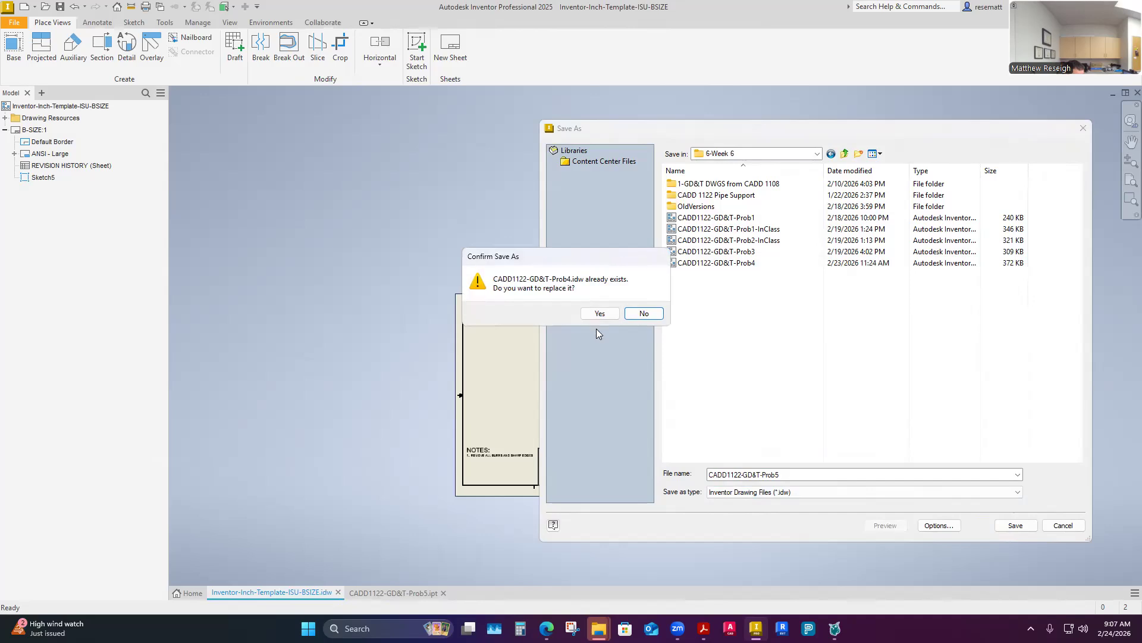
click(645, 313)
- Pick the Prob4 file name again, change it to CADD1122-GD&T-Prob5, try to save, and refuse to overwrite Prob4
click(717, 265)
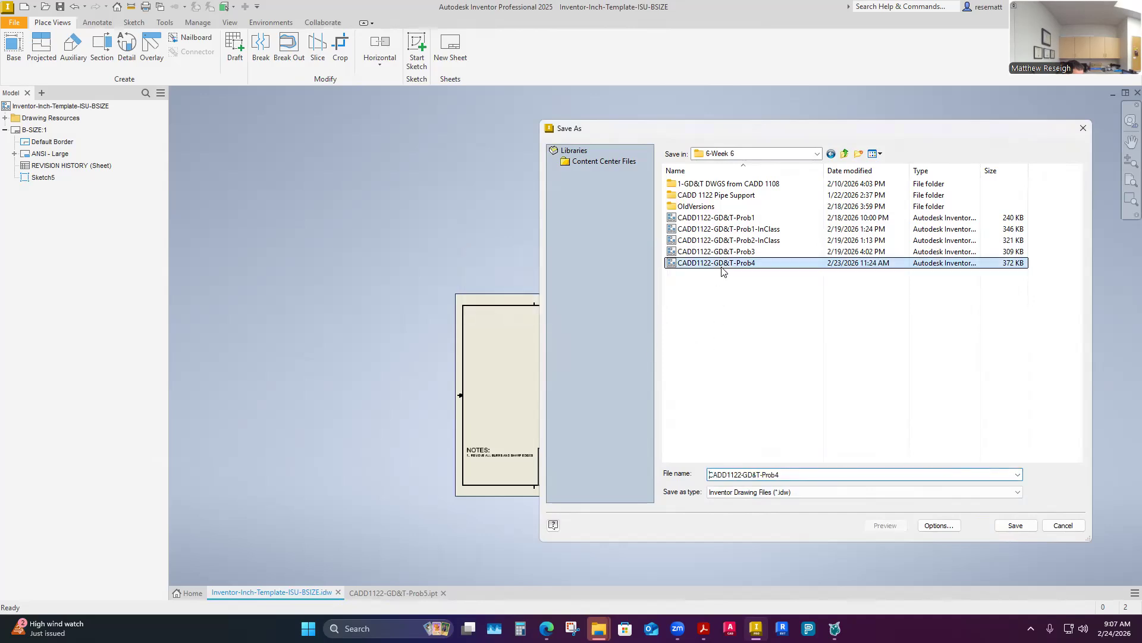
click(786, 475)
key(BackSpace)
text(5)
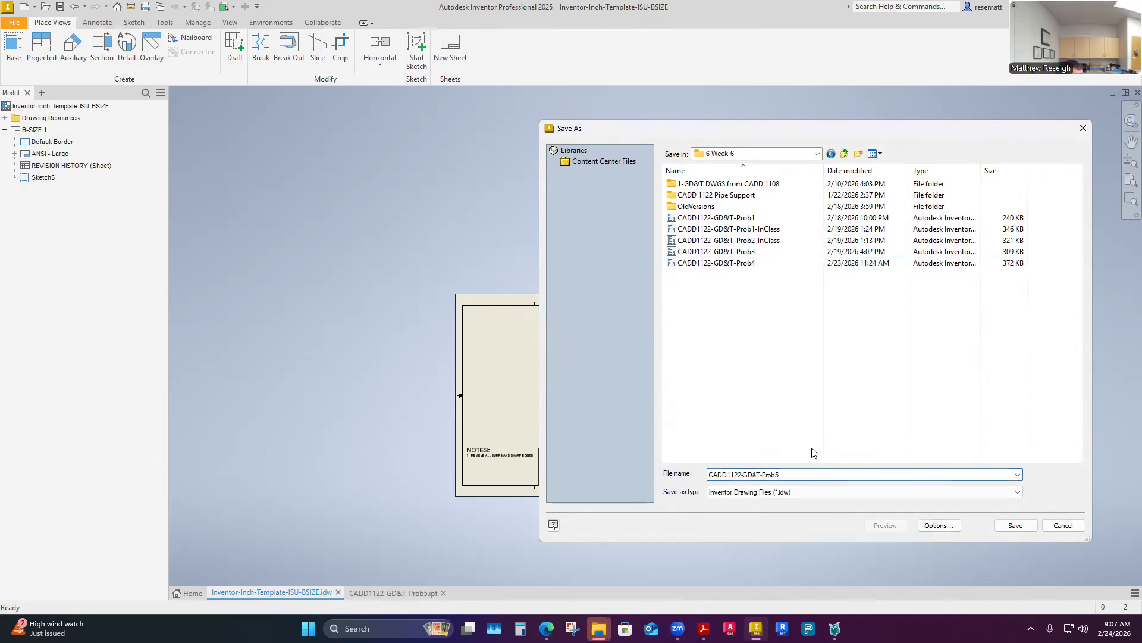
click(996, 529)
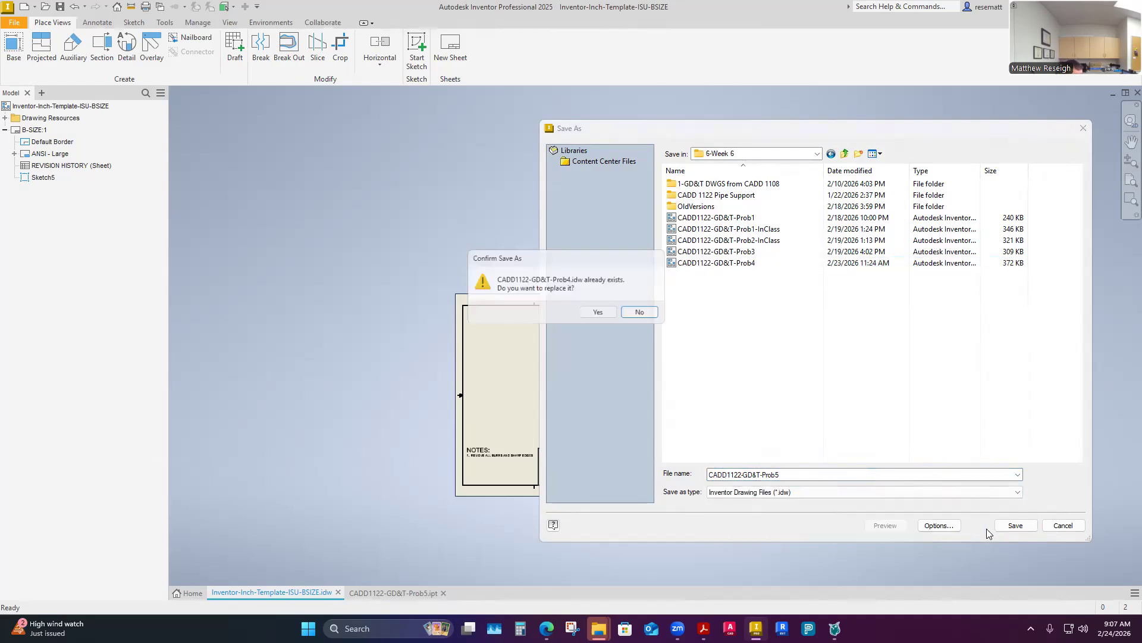
click(643, 313)
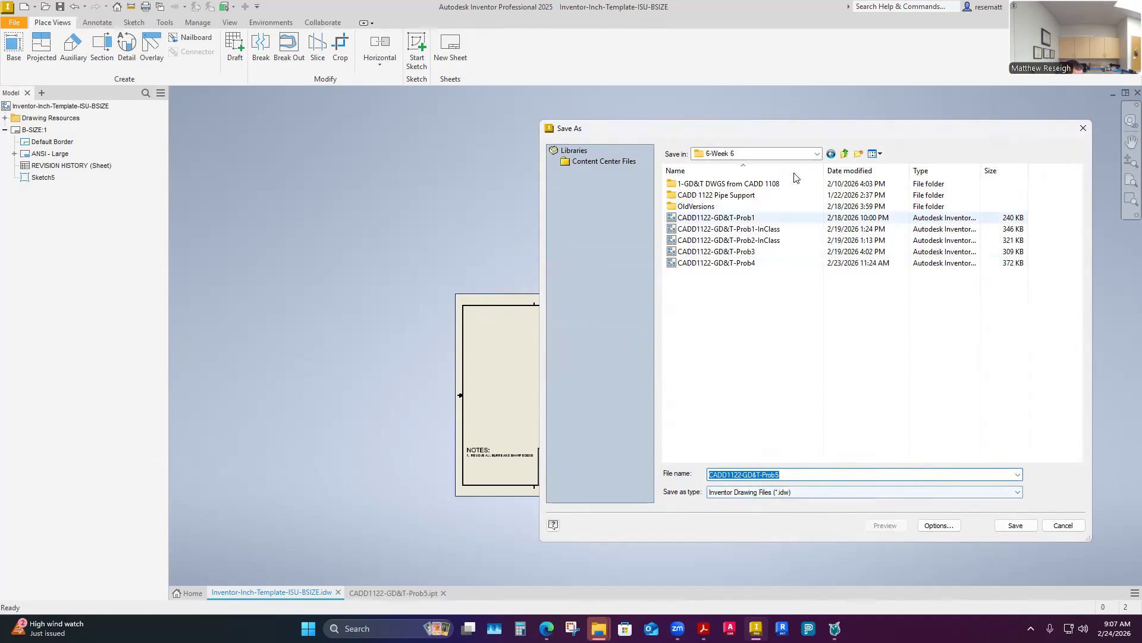
- Save the drawing as CADD1122-GD&T-Prob5 in the 6-Week 6 folder and place it ahead of the part among the open documents
drag(812, 131, 533, 128)
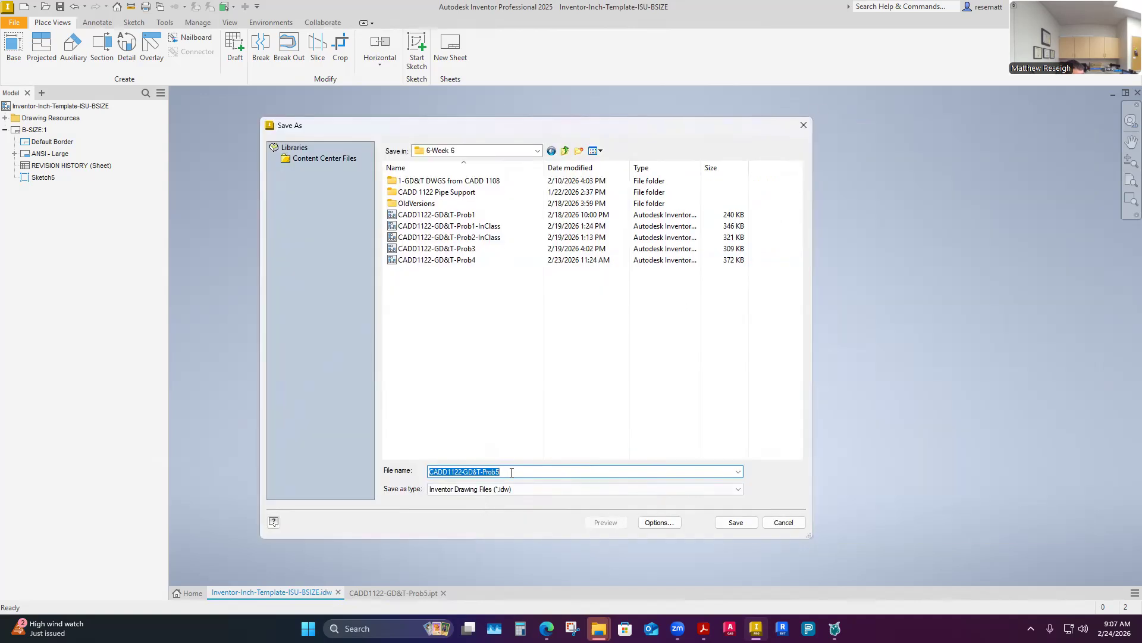
click(565, 151)
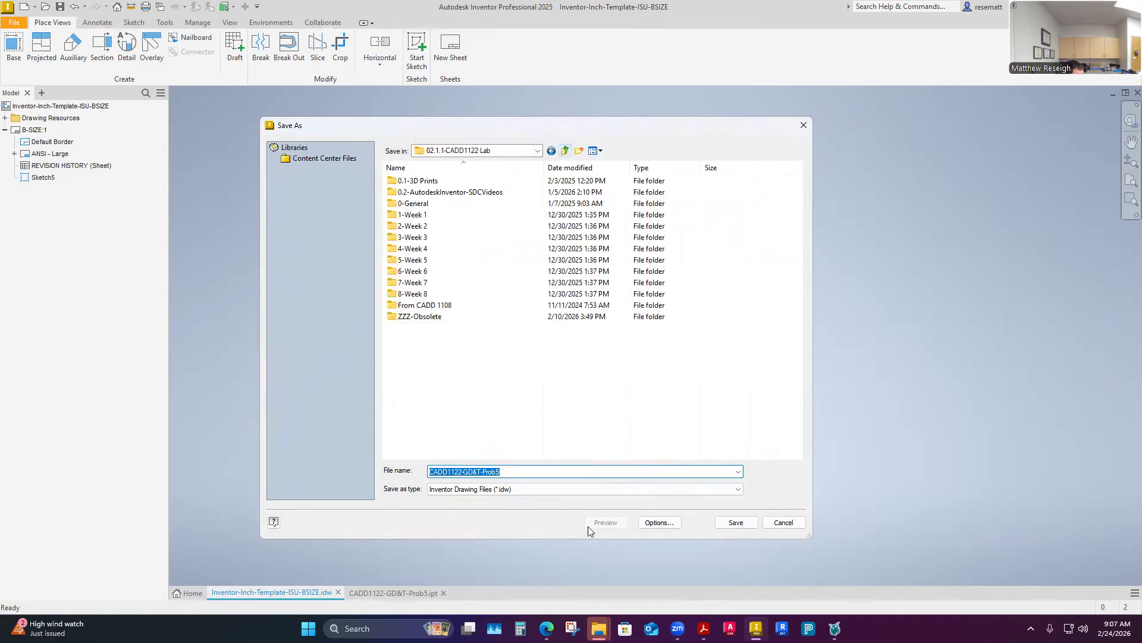
double_click(416, 283)
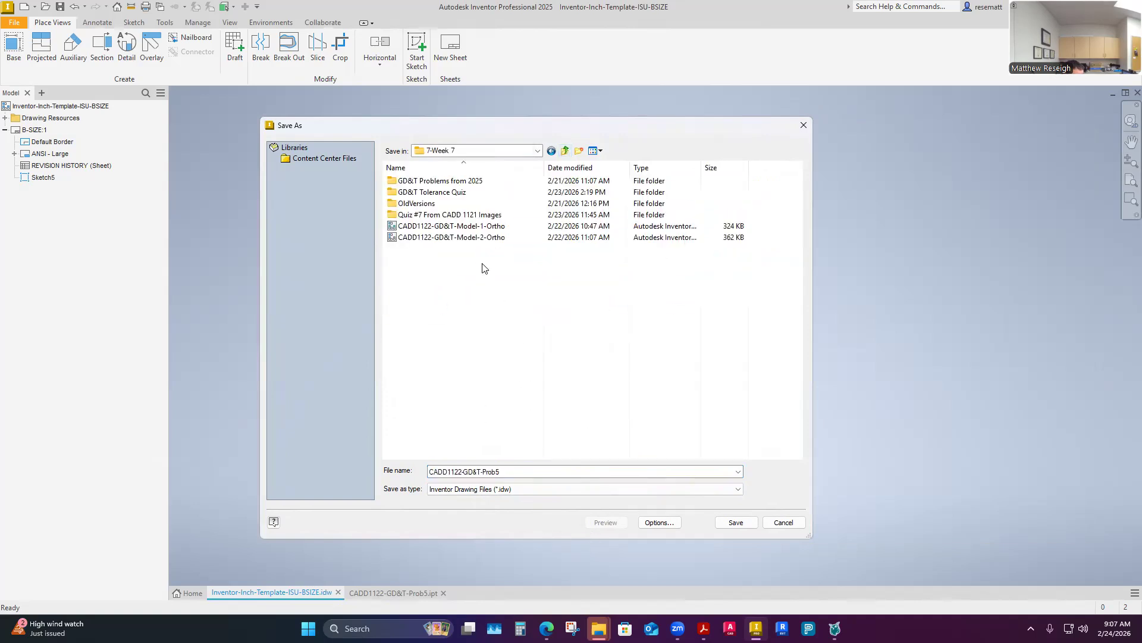
click(565, 151)
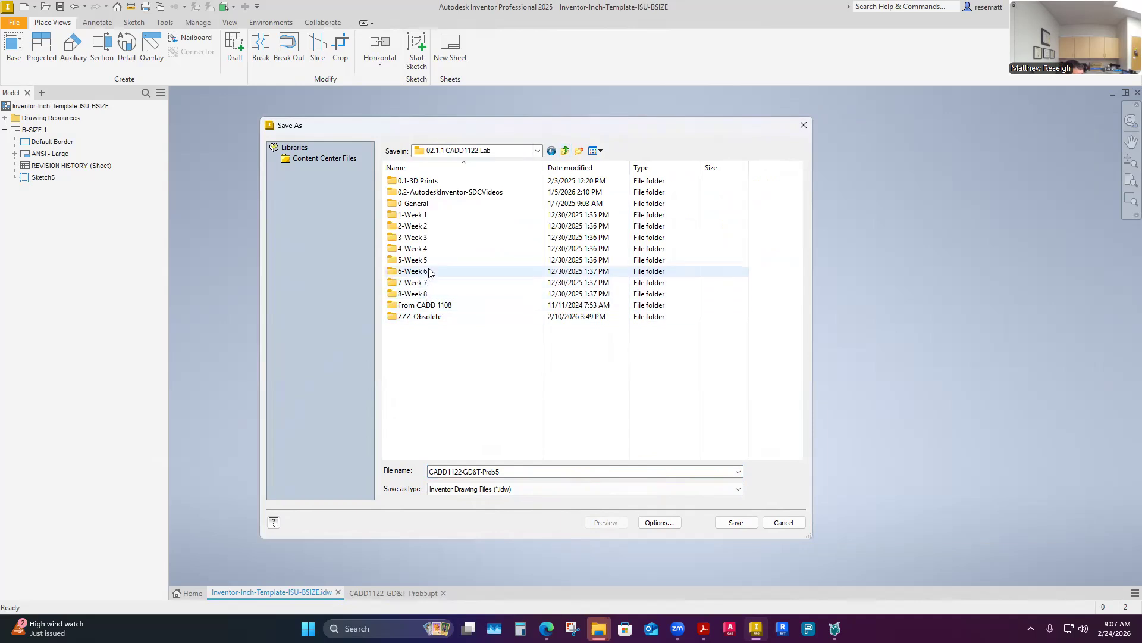
double_click(429, 271)
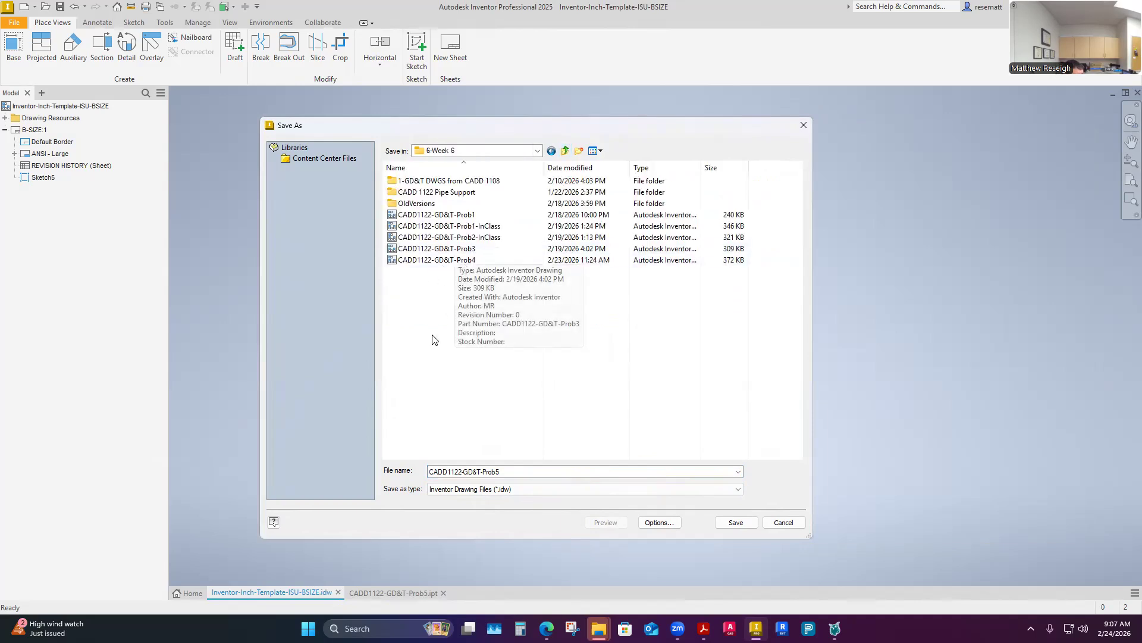
double_click(470, 471)
click(738, 523)
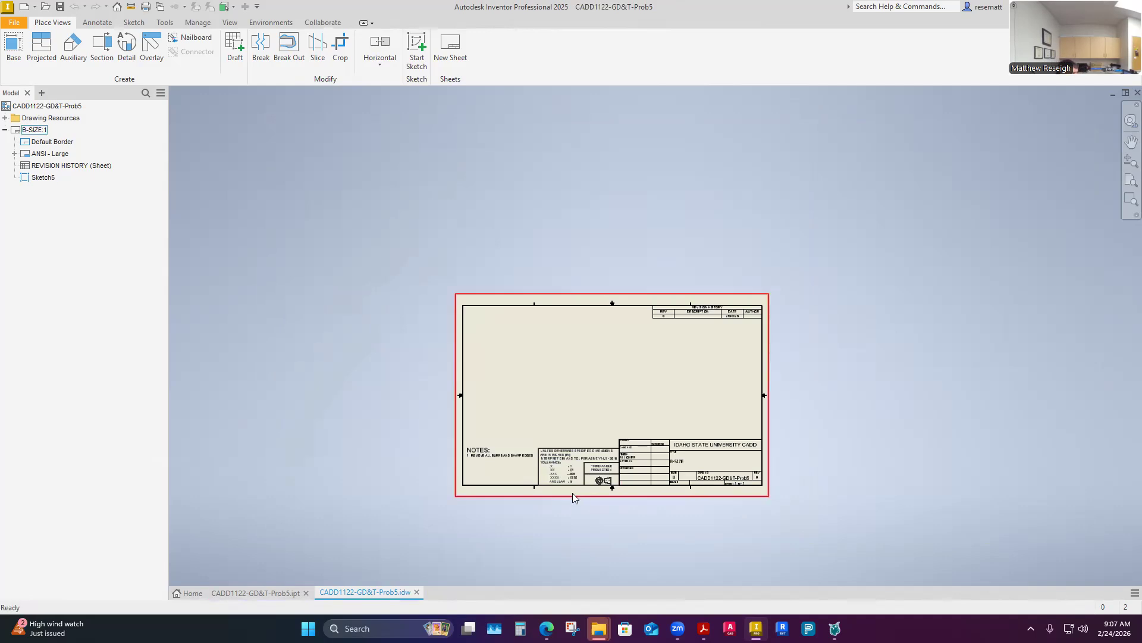
drag(378, 593, 248, 589)
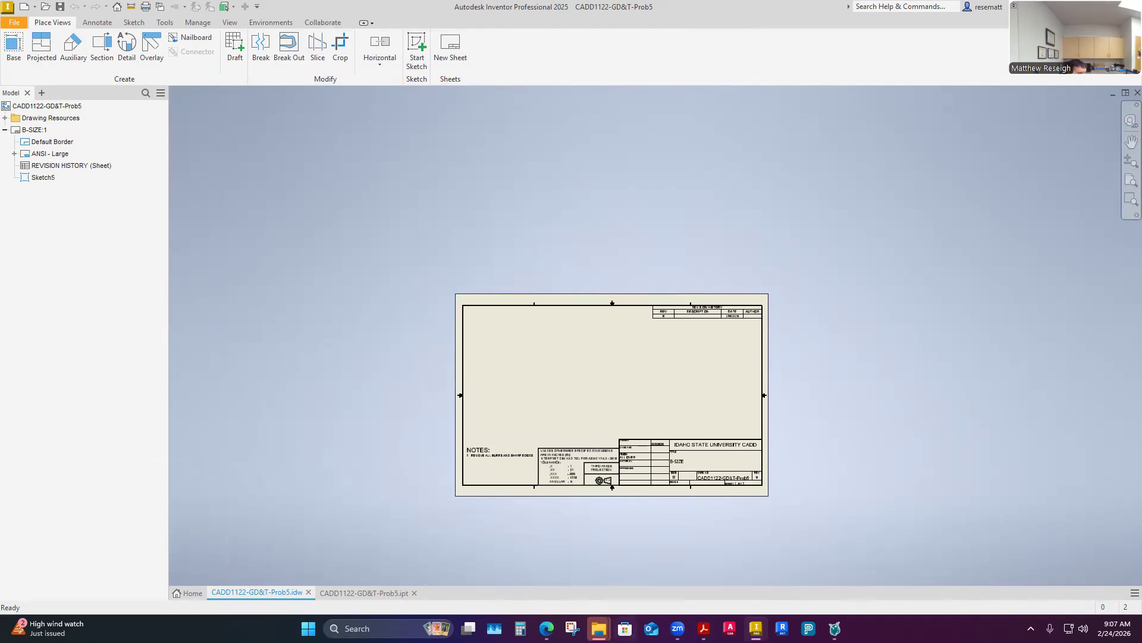
mouse_move(599, 628)
click(652, 557)
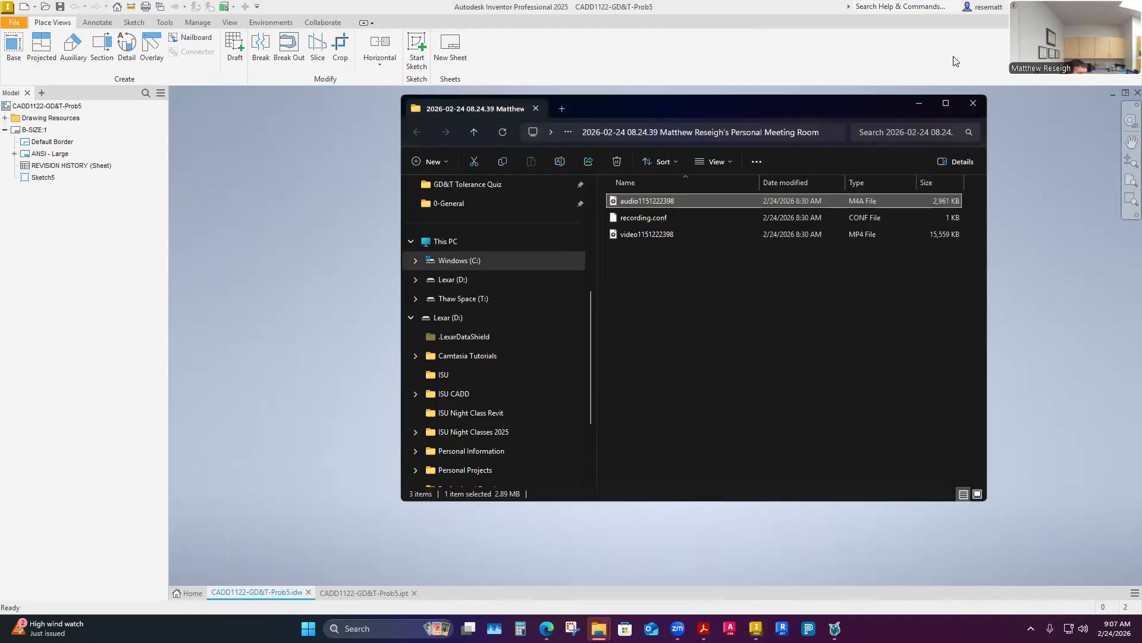
click(973, 103)
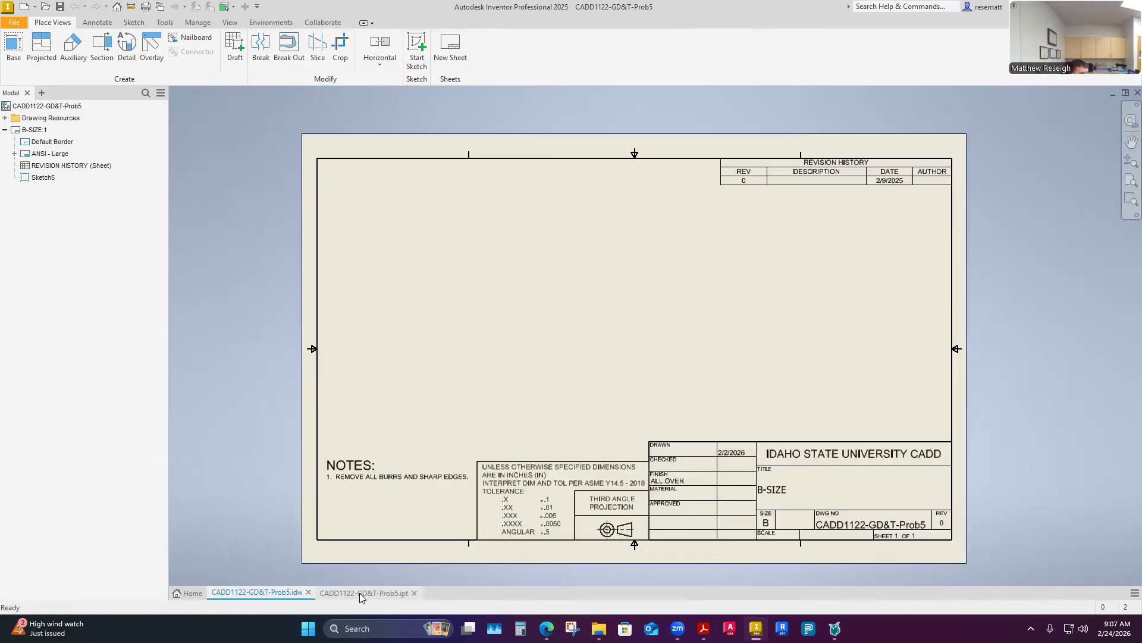
- Start a base front view of the Prob5 part, compare it with the reference PDF, and add projected top, side and isometric views
click(364, 593)
click(254, 595)
right_click(458, 332)
click(462, 299)
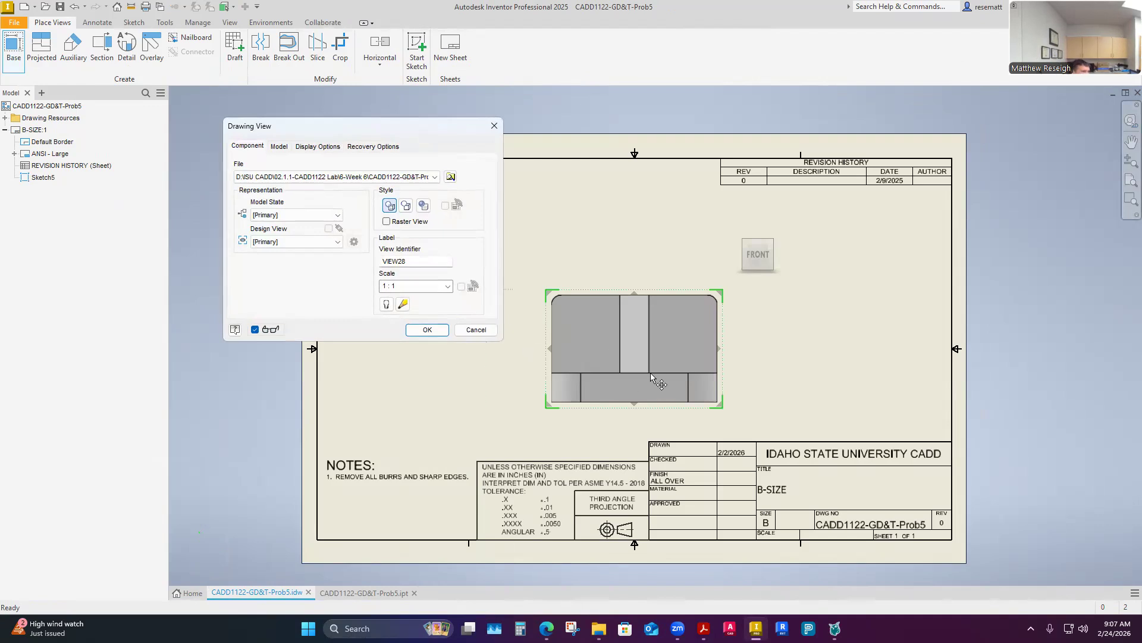
click(703, 629)
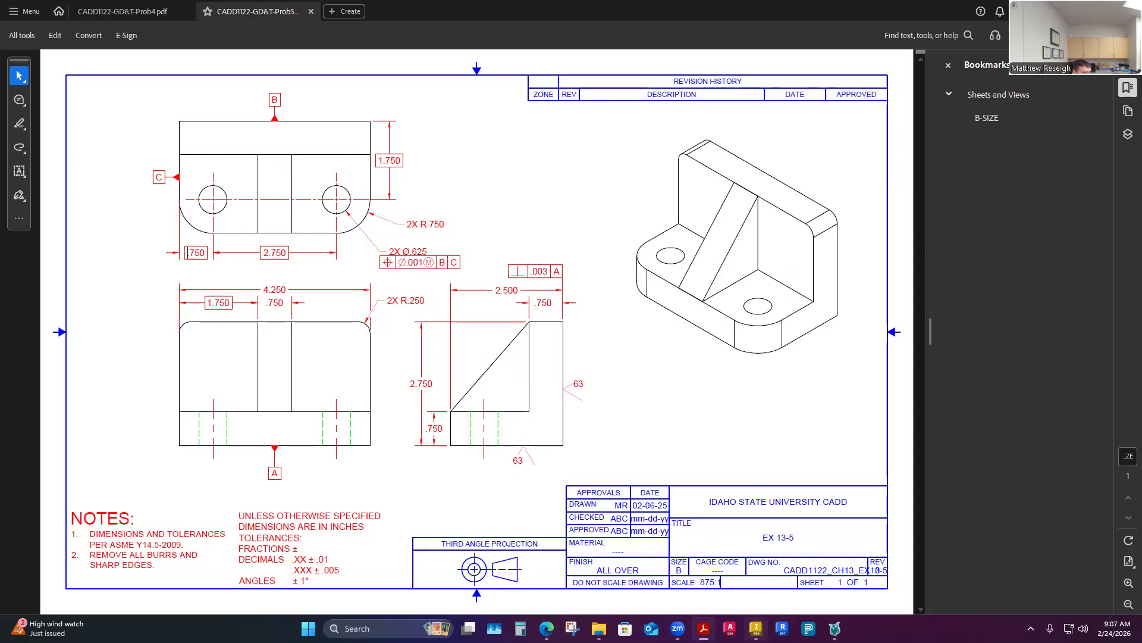
mouse_move(756, 628)
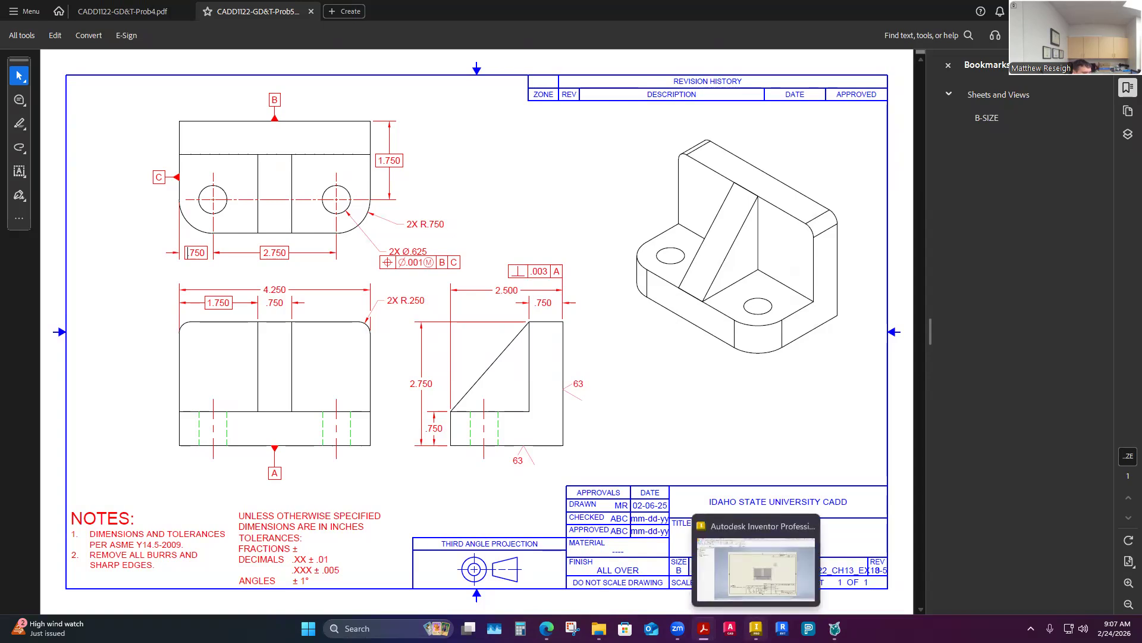
click(755, 628)
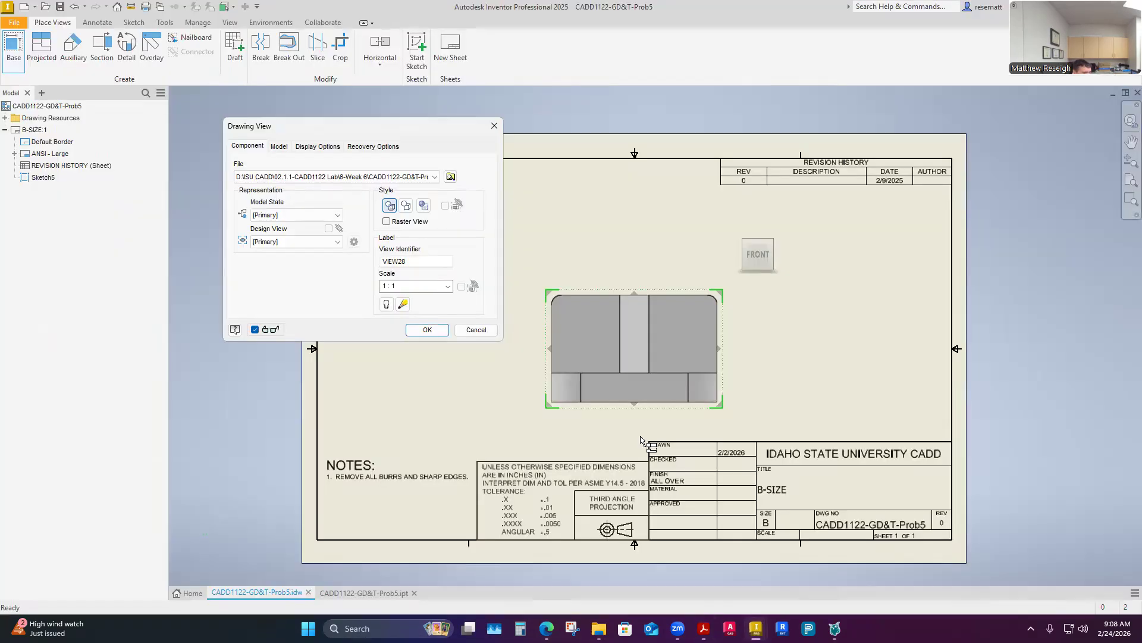
click(591, 187)
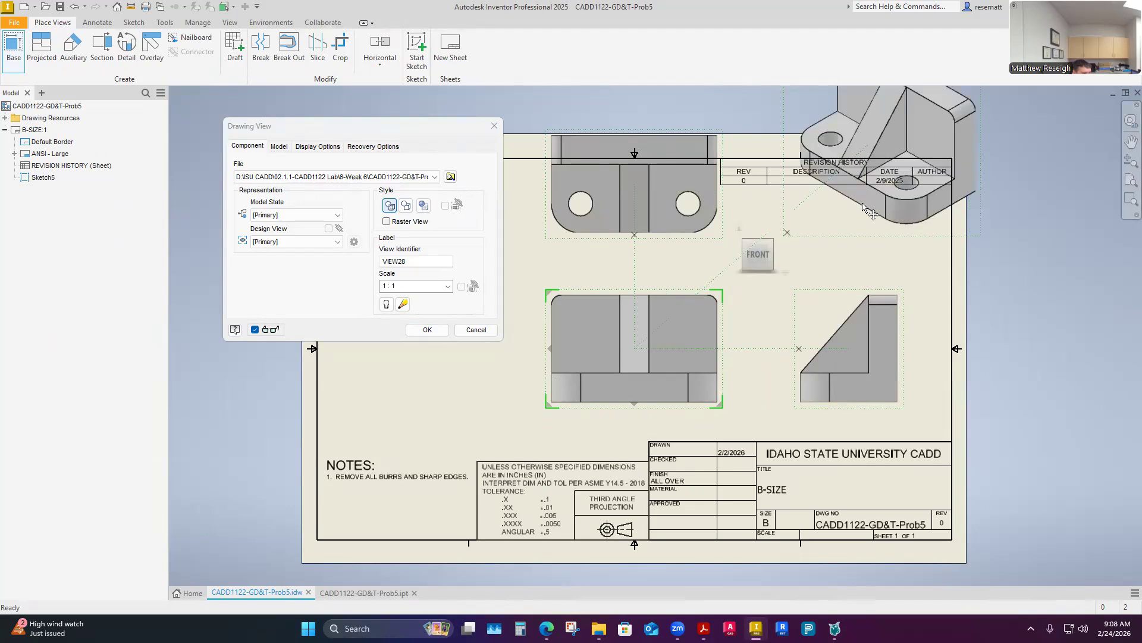
- Check the scale in the reference PDF, set the view scale to 7/8, and create the views
click(703, 629)
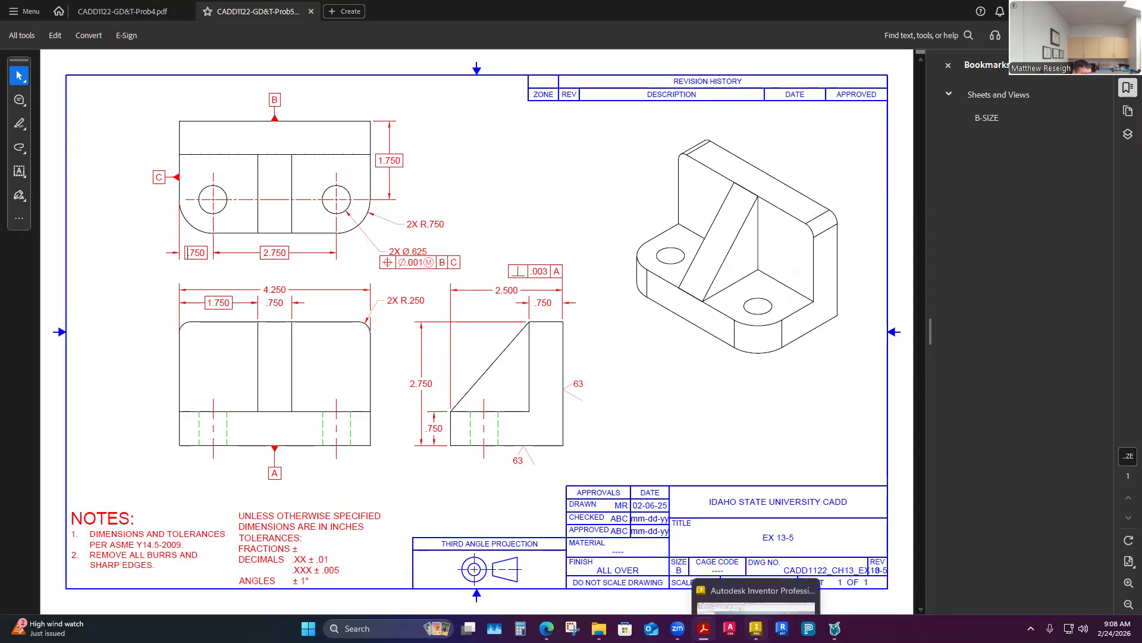
click(756, 629)
drag(404, 286, 332, 295)
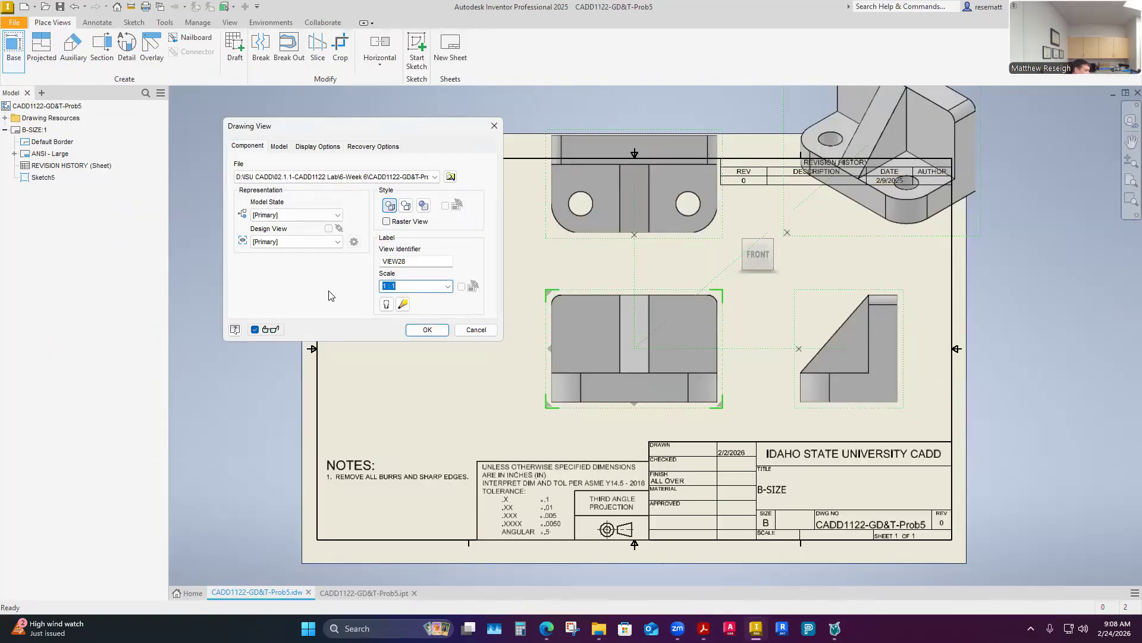
key(BackSpace)
text(7/8)
click(427, 331)
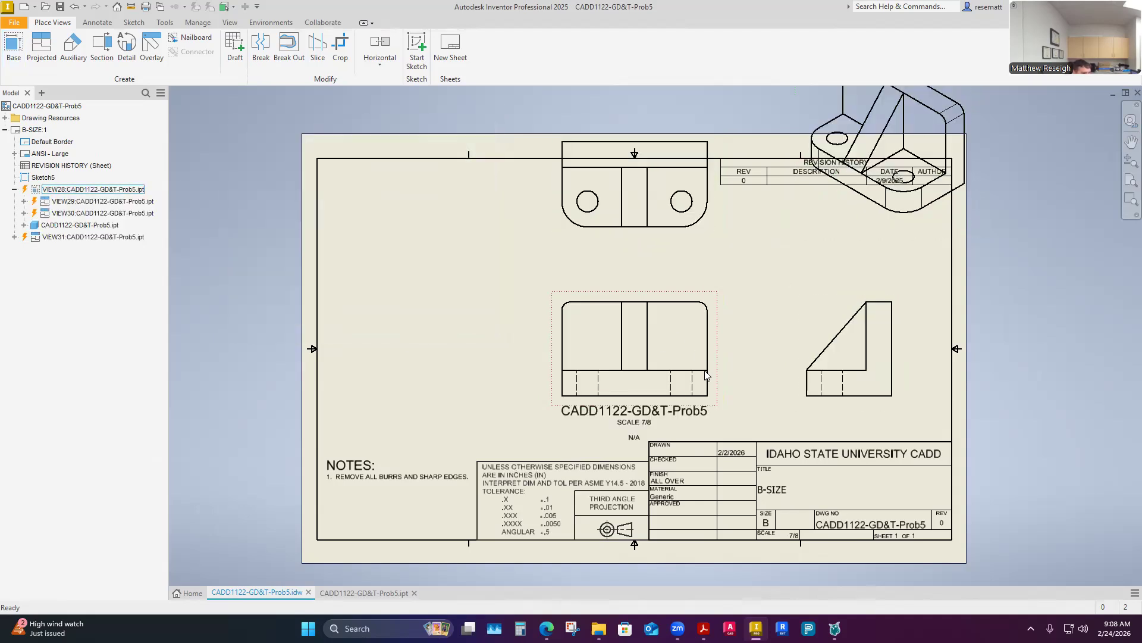
- Arrange the front and top views above the notes, the side view beside the front view, and the isometric view above the title block
drag(456, 393, 513, 401)
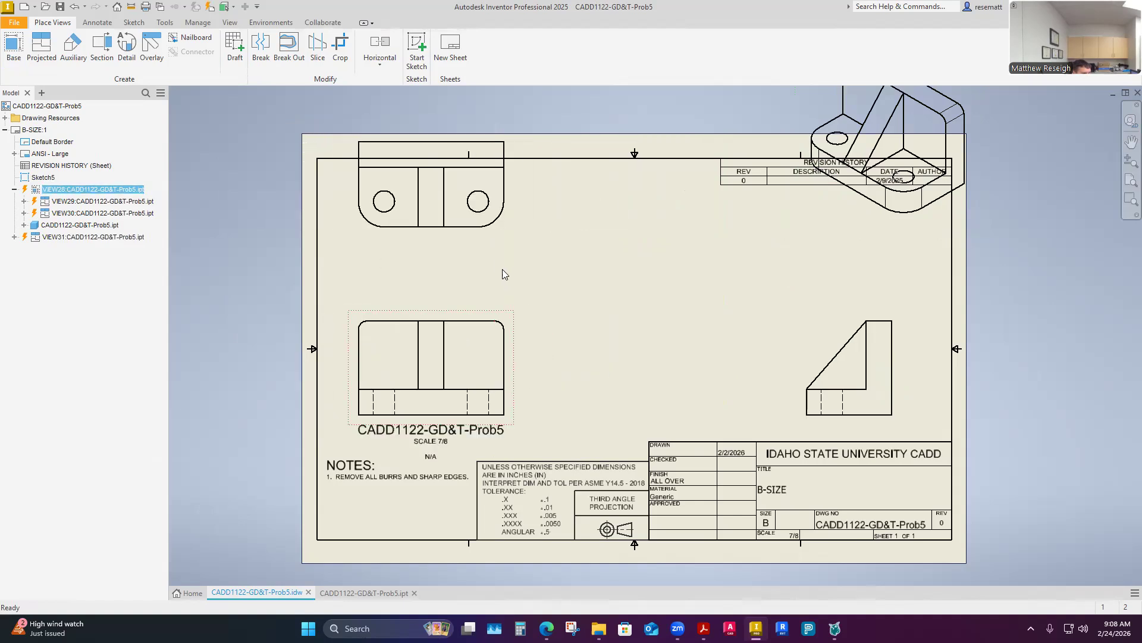
drag(497, 237, 498, 283)
drag(833, 423, 603, 424)
drag(874, 232, 786, 397)
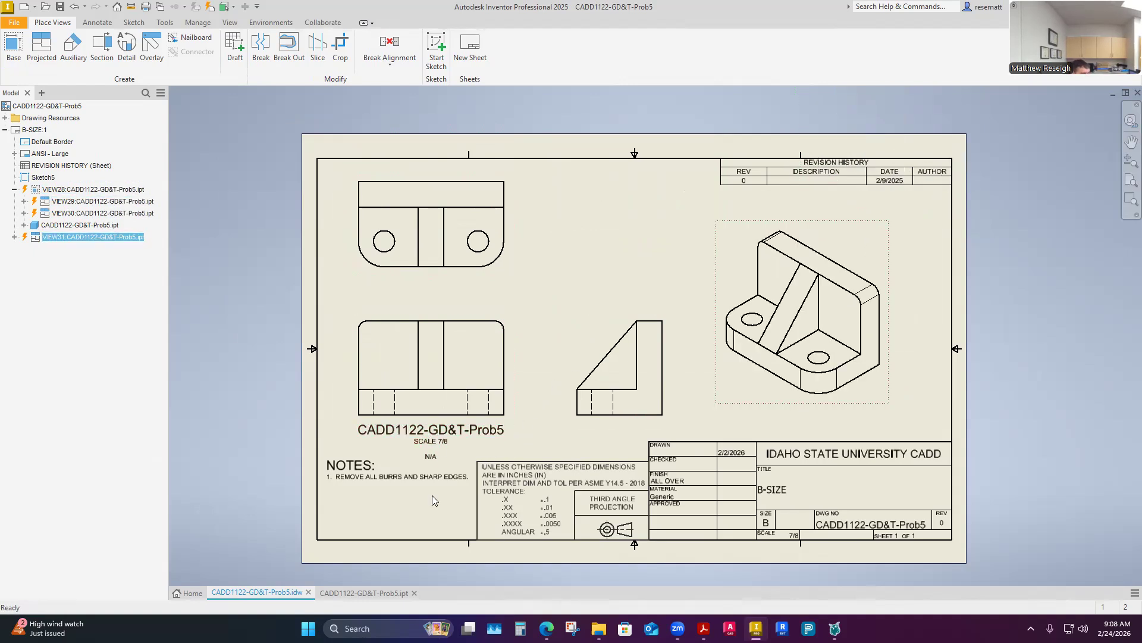
- Fine-tune the layout by raising the front view, shifting the side view closer to it, and moving the isometric view slightly away
scroll(427, 438, up, 3)
scroll(427, 435, down, 5)
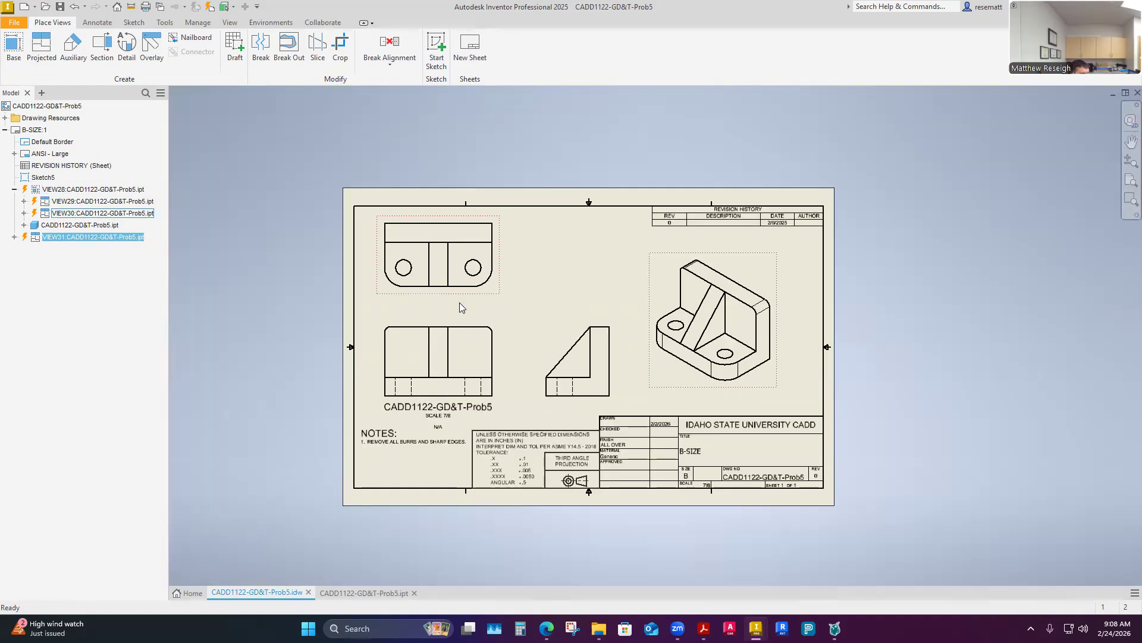
drag(461, 322, 463, 309)
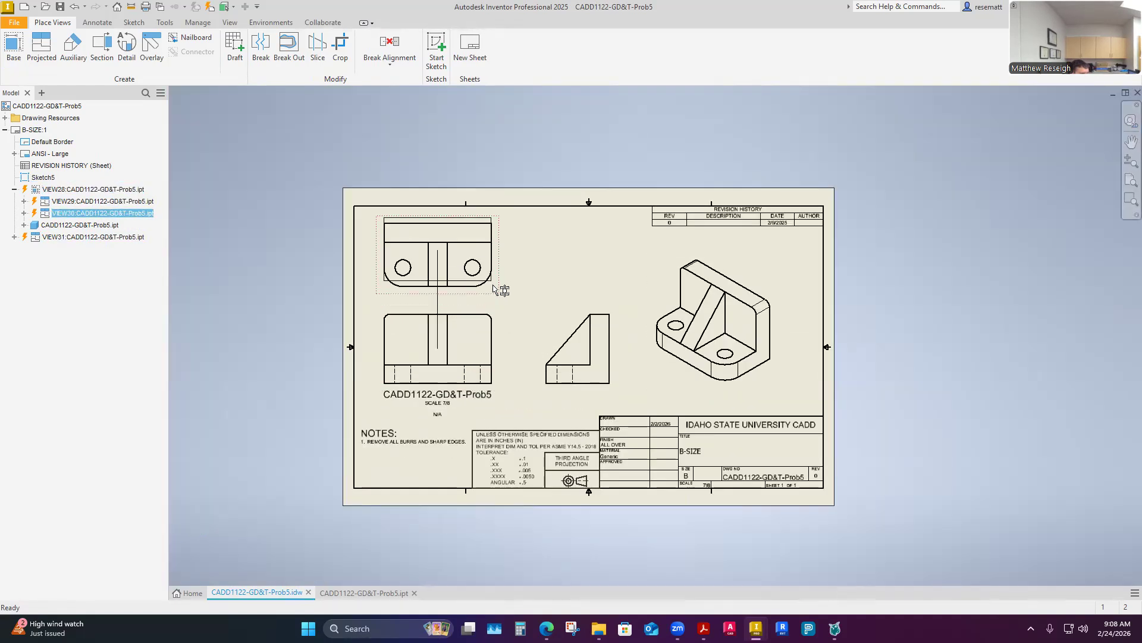
drag(589, 324, 580, 323)
drag(691, 379, 705, 377)
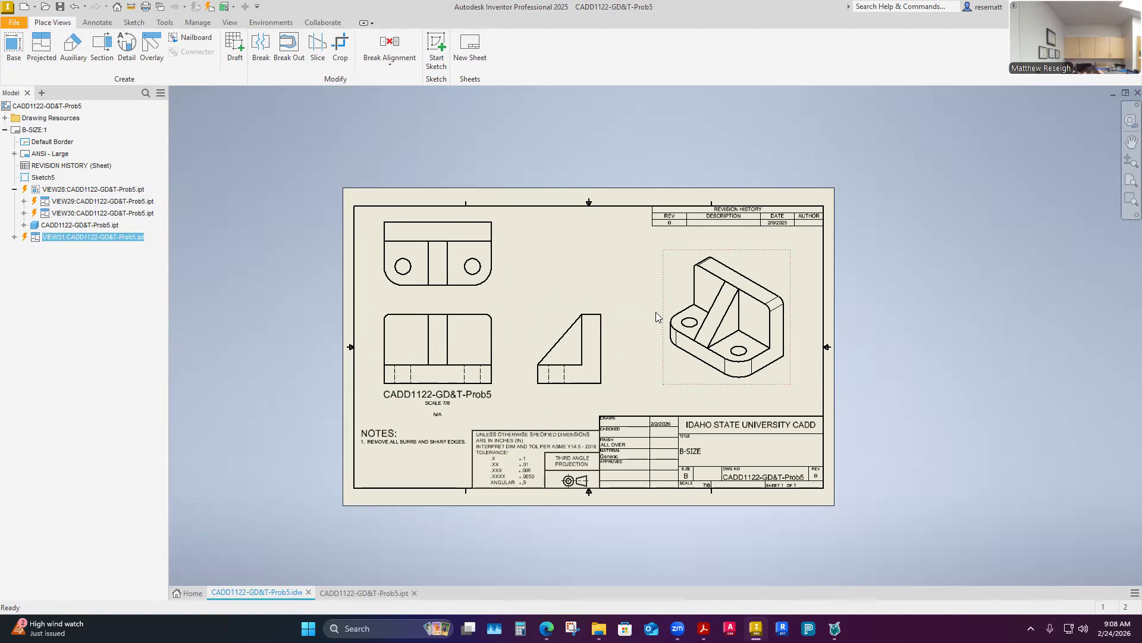
- Change the scale of the front base view to 3/4
scroll(460, 416, up, 4)
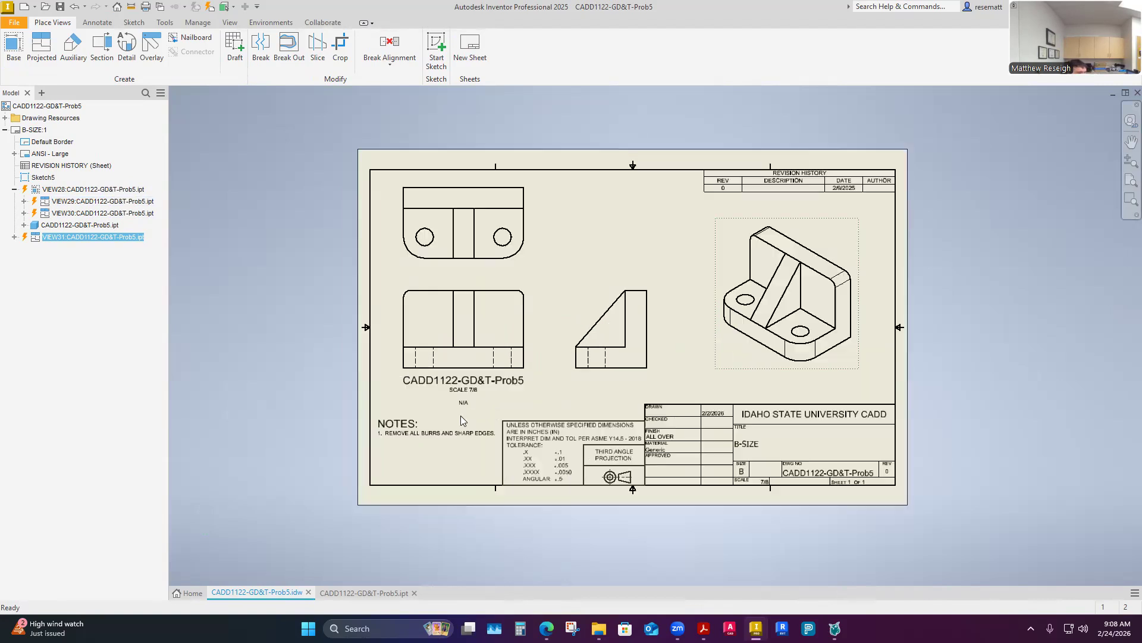
double_click(588, 333)
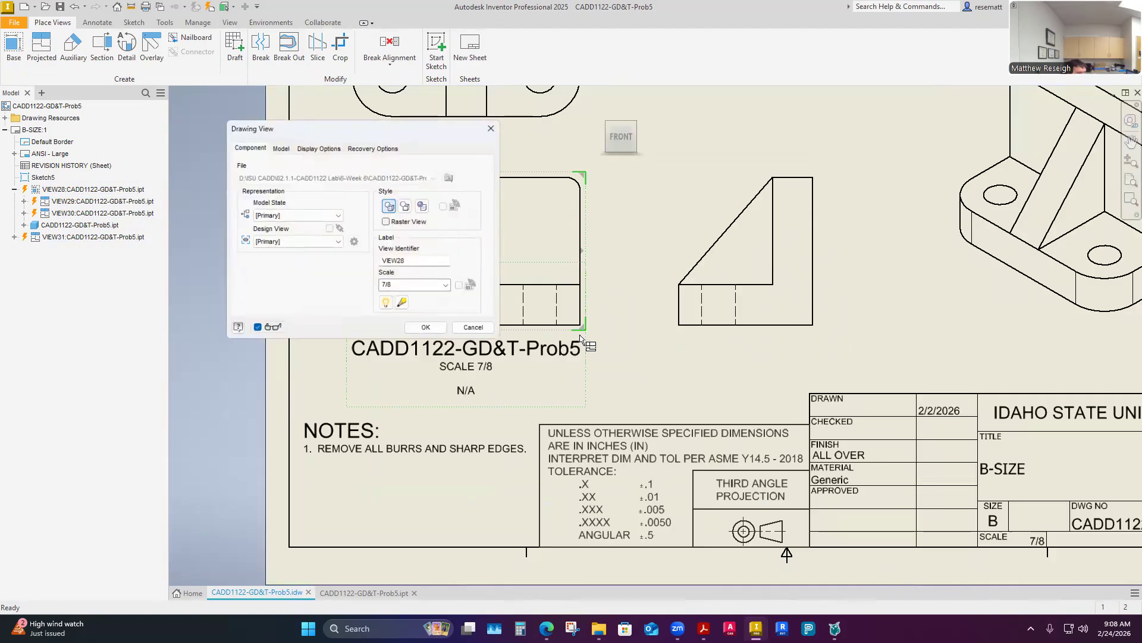
click(397, 285)
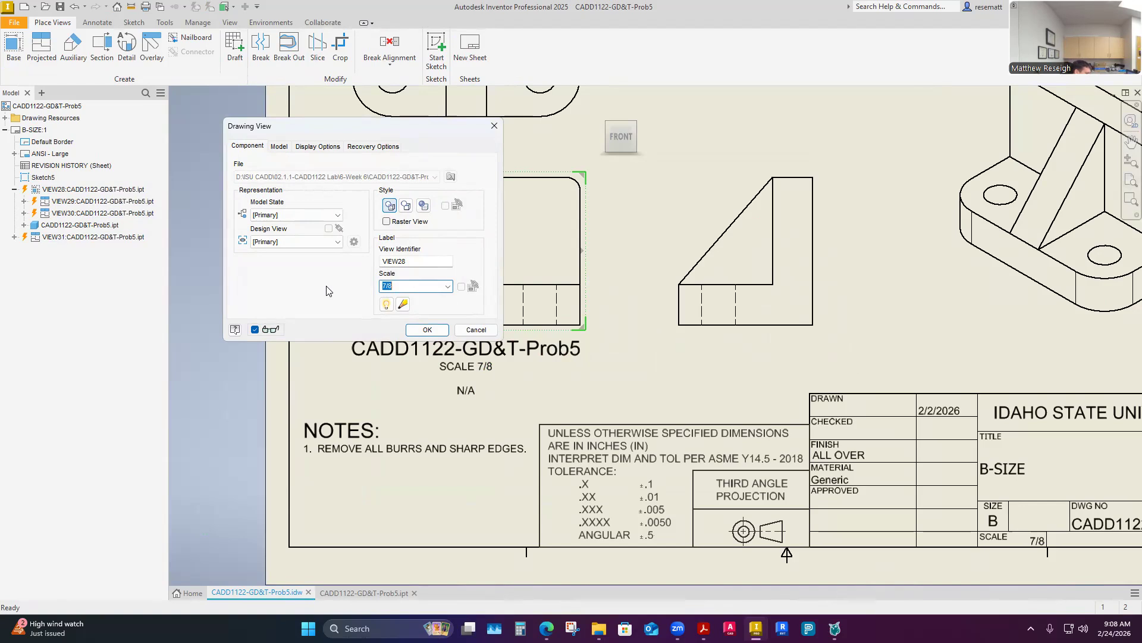
text(3/4)
click(434, 334)
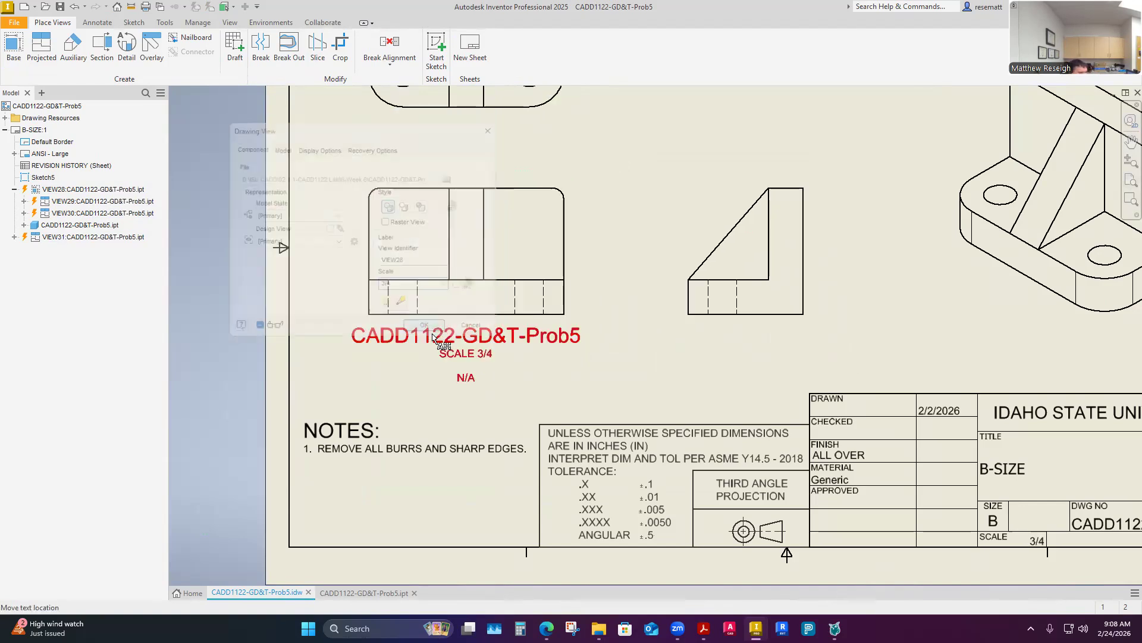
- Move the front view's label farther down beneath the view, just above the notes
key(Home)
scroll(494, 369, up, 1)
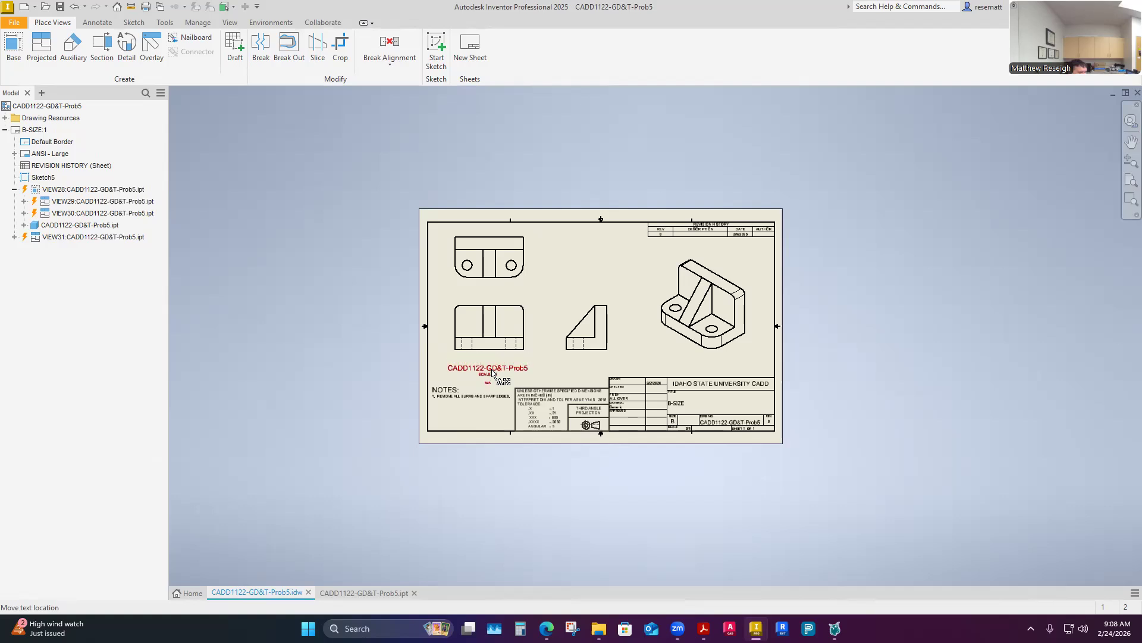
scroll(642, 358, down, 2)
scroll(641, 358, up, 4)
scroll(641, 358, down, 2)
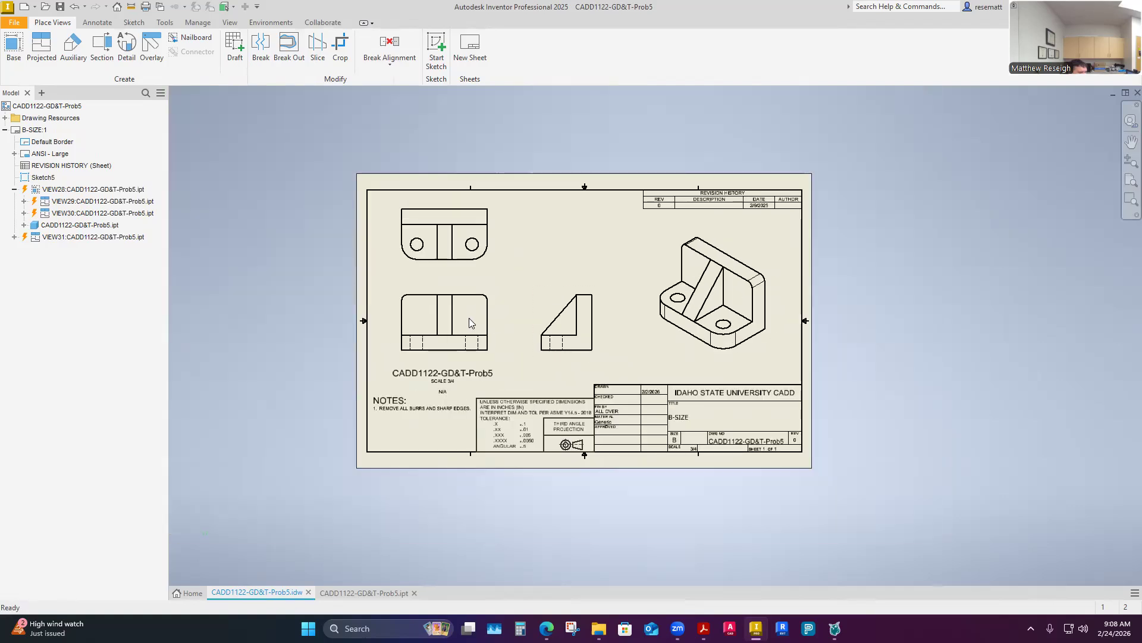
scroll(446, 272, up, 3)
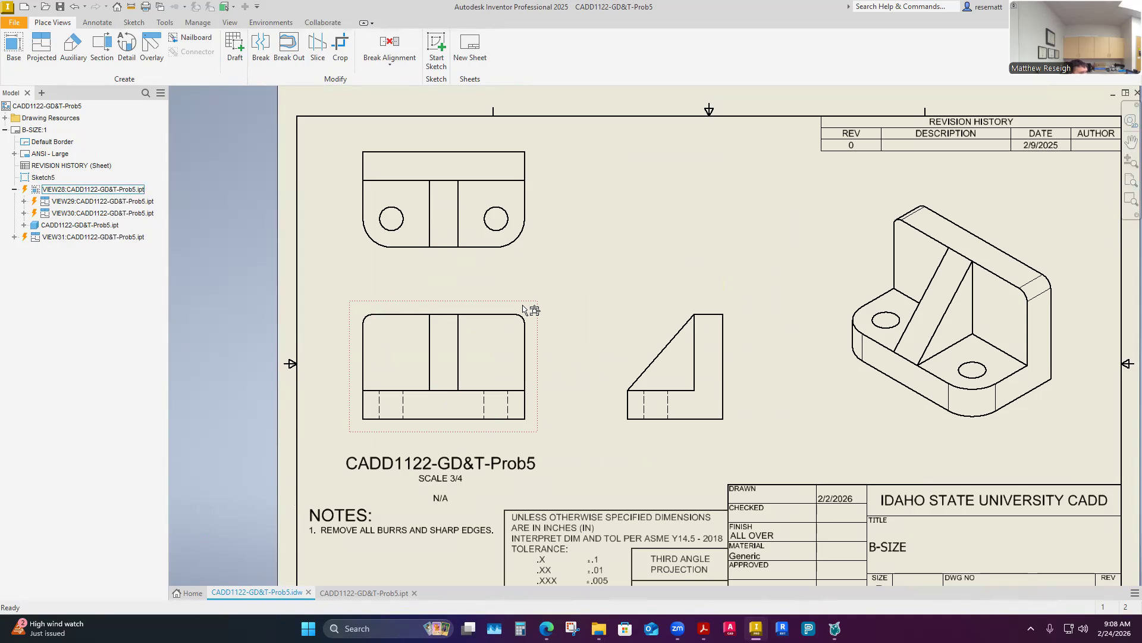
click(97, 23)
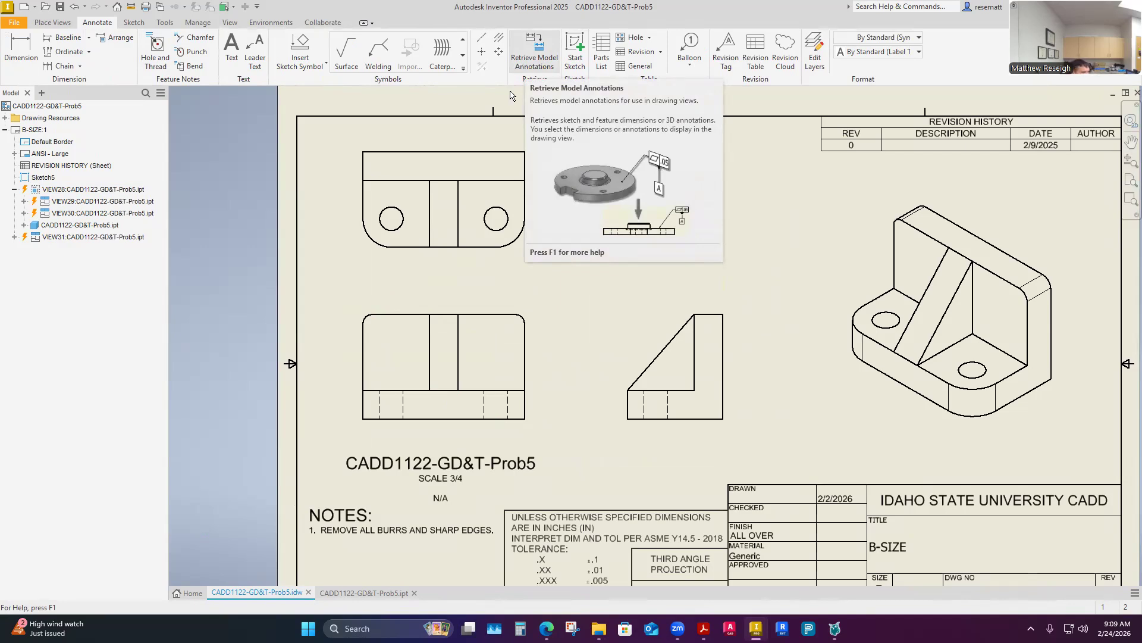
click(535, 54)
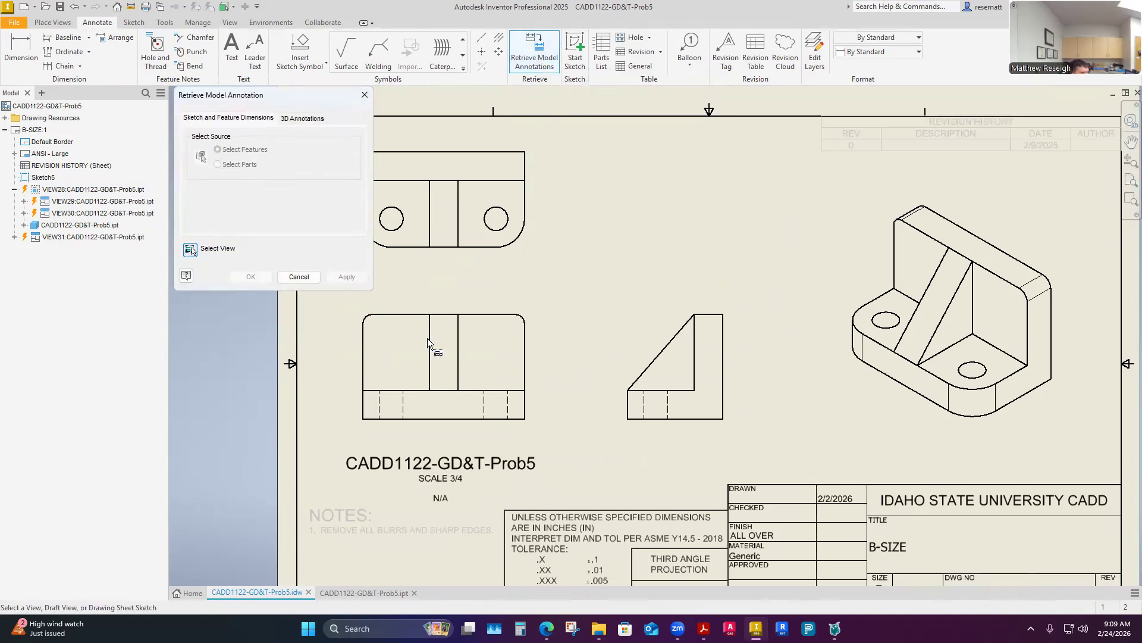
click(530, 312)
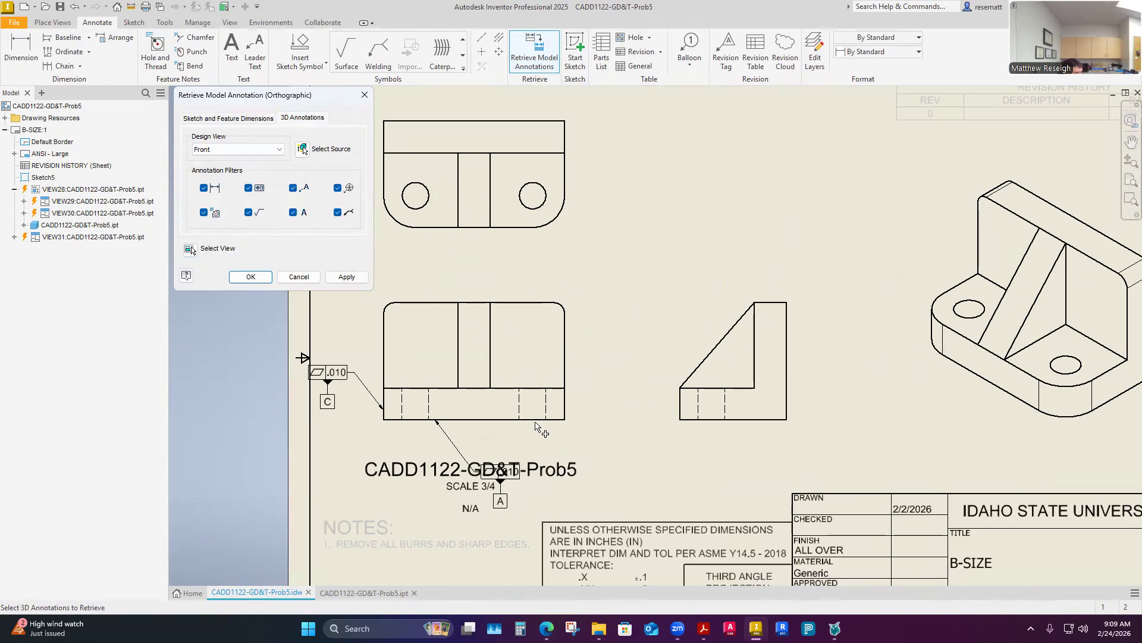
click(365, 95)
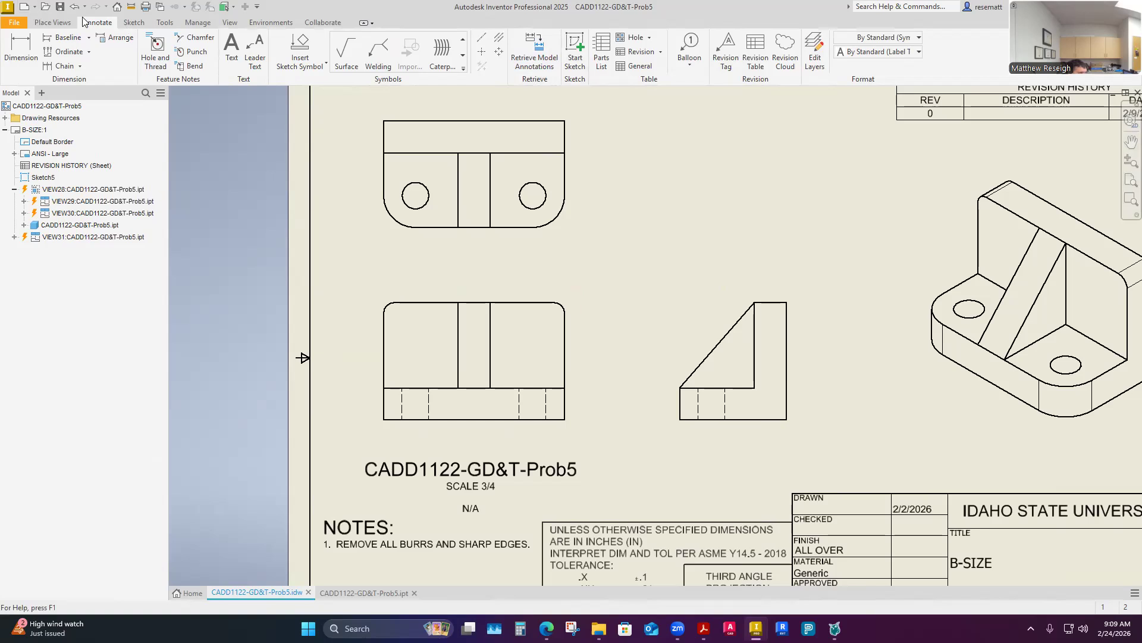
click(543, 60)
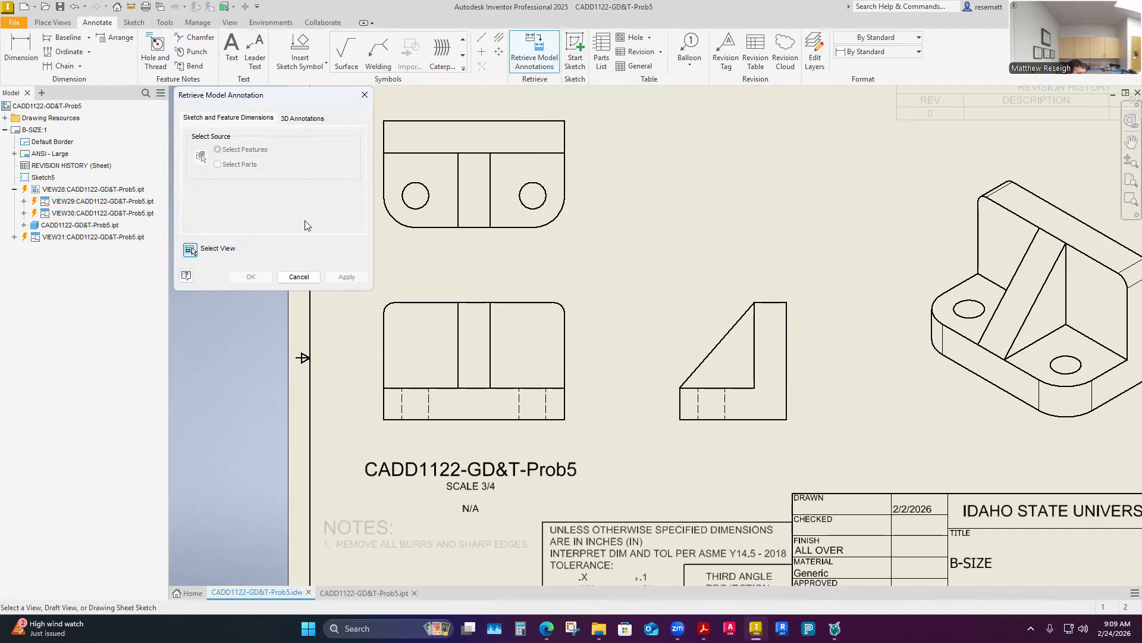
click(571, 307)
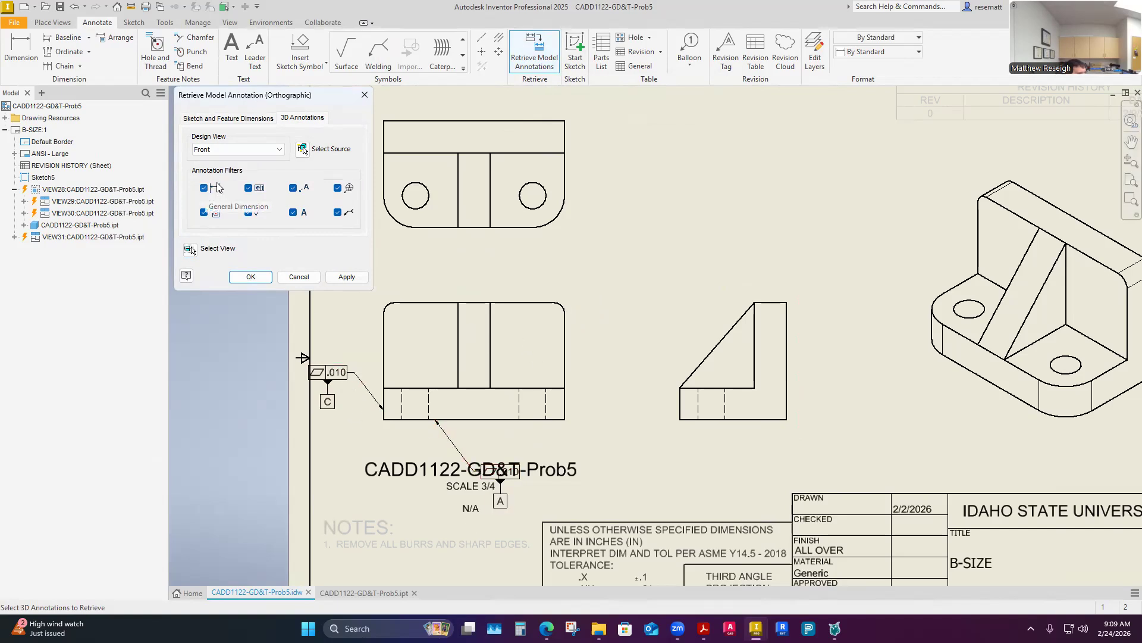
click(248, 188)
click(248, 188)
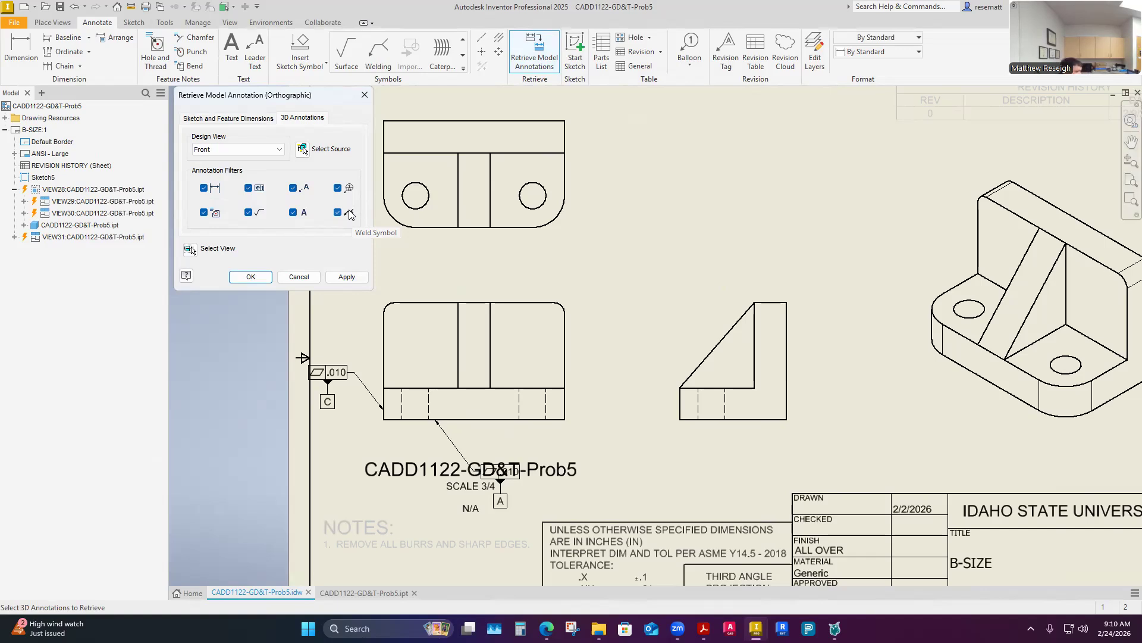
scroll(499, 497, down, 2)
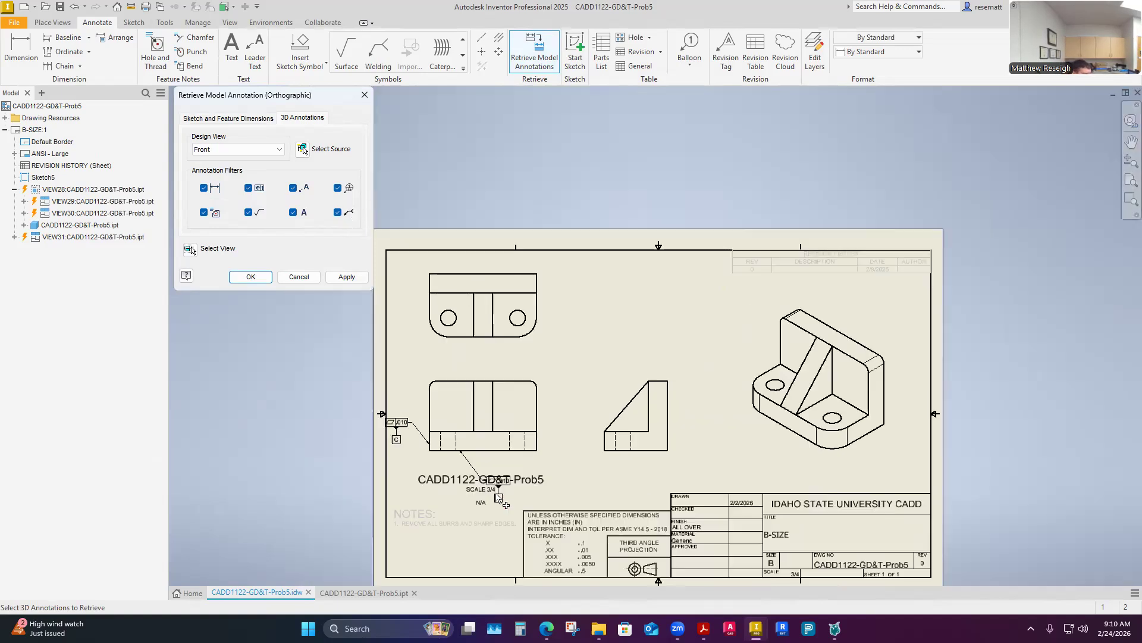
scroll(499, 496, up, 3)
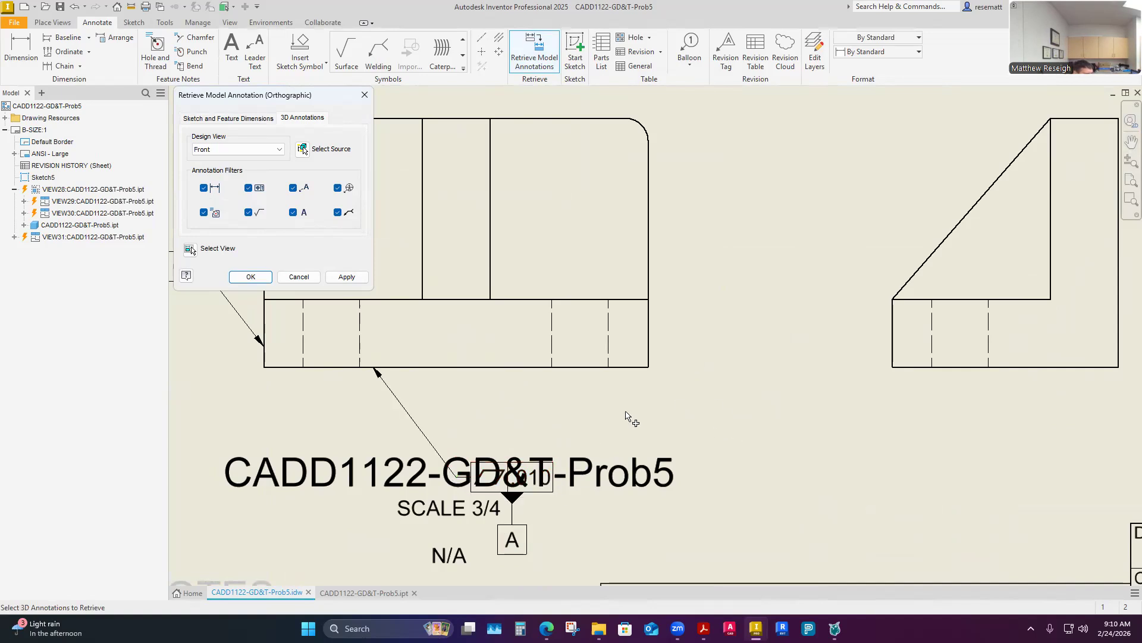
scroll(663, 449, down, 5)
scroll(658, 420, up, 6)
scroll(680, 399, down, 5)
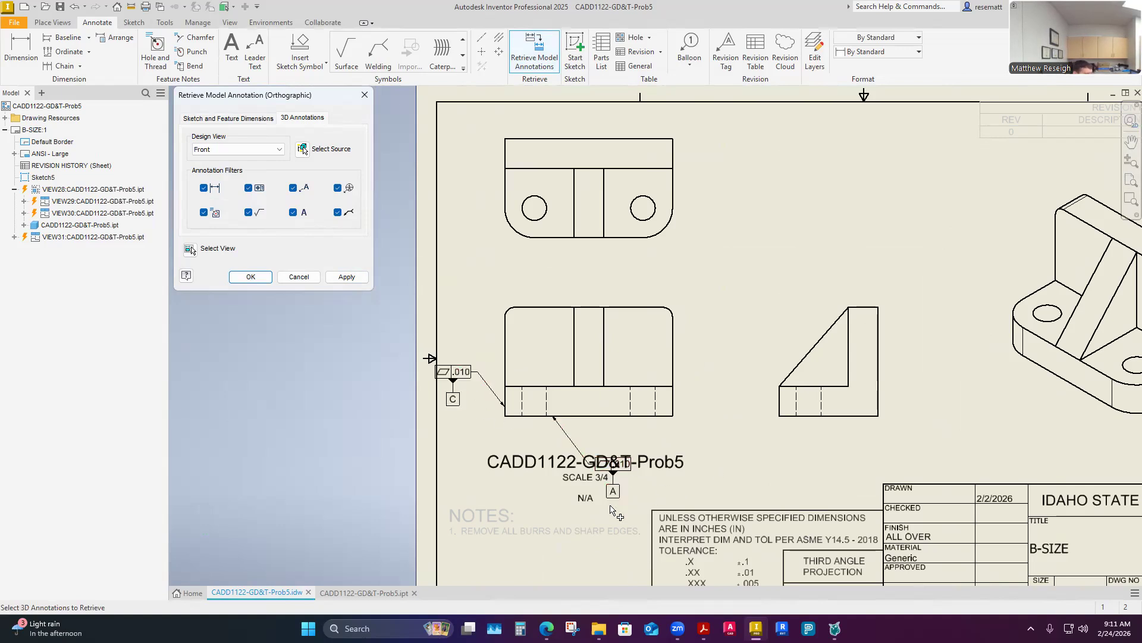
scroll(599, 477, down, 5)
scroll(603, 476, up, 5)
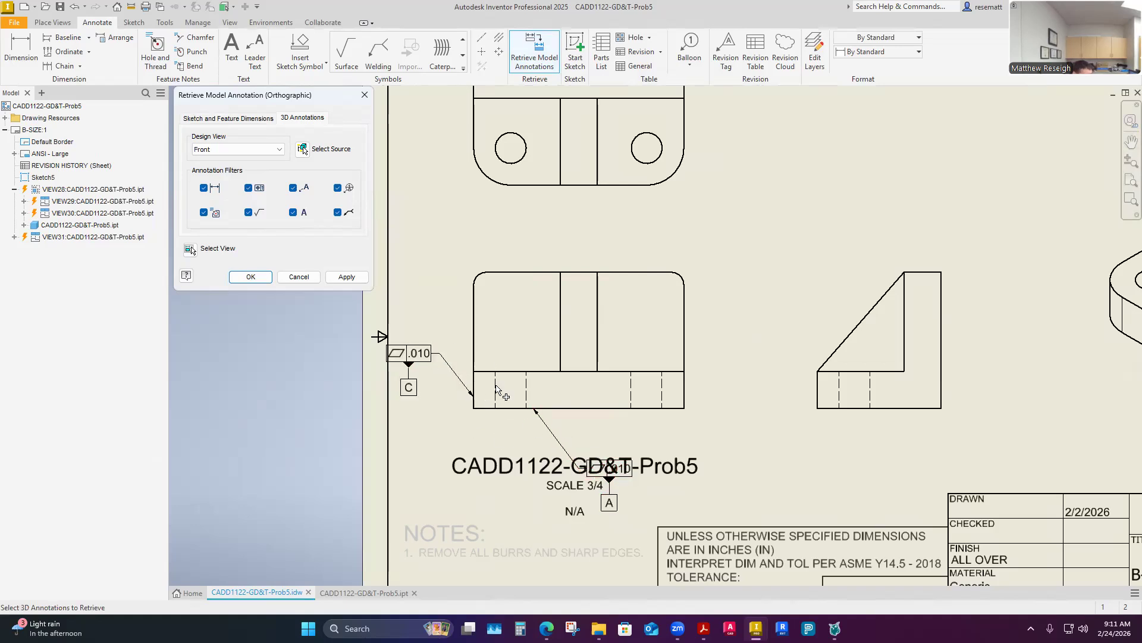
click(299, 277)
- Examine the hole pattern's diameter and position tolerance from above in the CADD1122-GD&T-Prob5.ipt part model, returning to the drawing
scroll(536, 298, down, 5)
scroll(599, 270, up, 10)
scroll(606, 298, down, 3)
scroll(589, 337, down, 2)
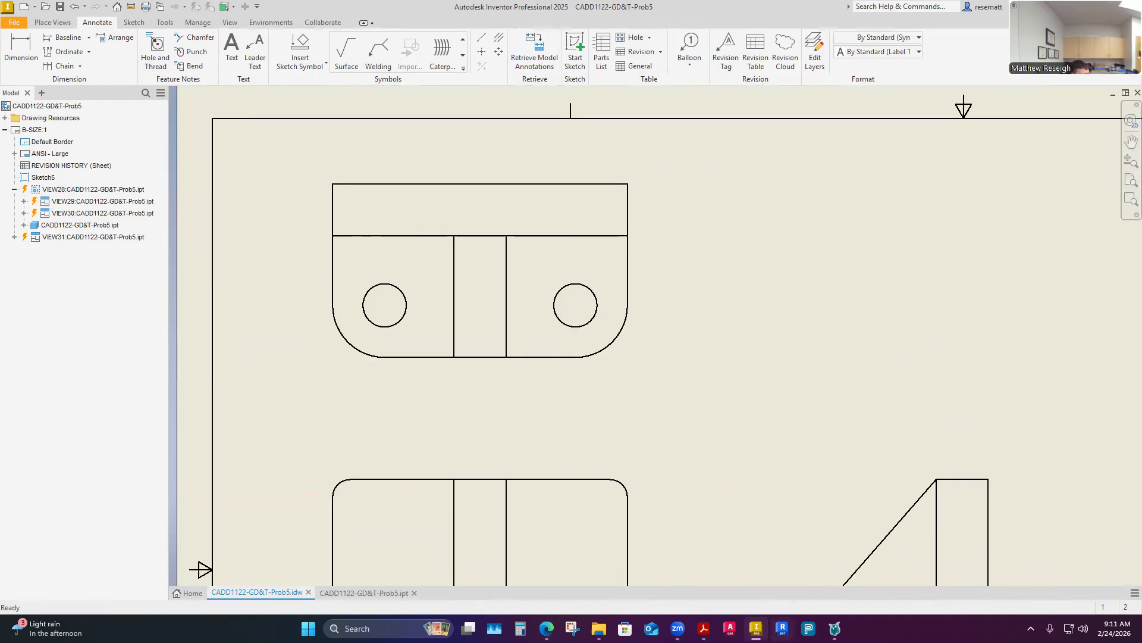
mouse_move(756, 628)
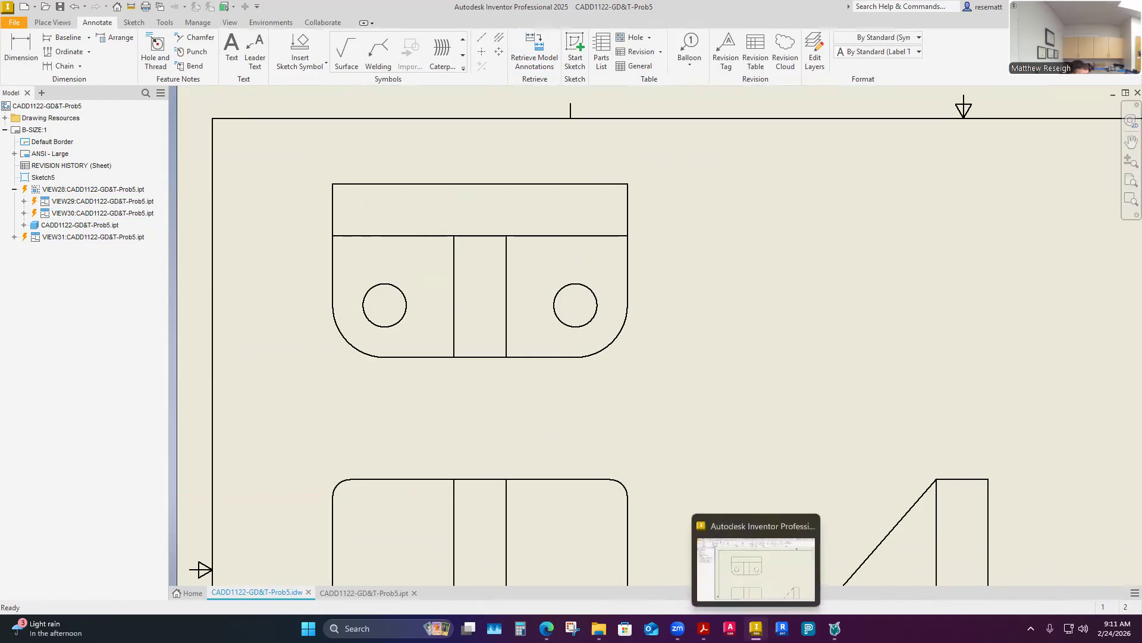
click(363, 593)
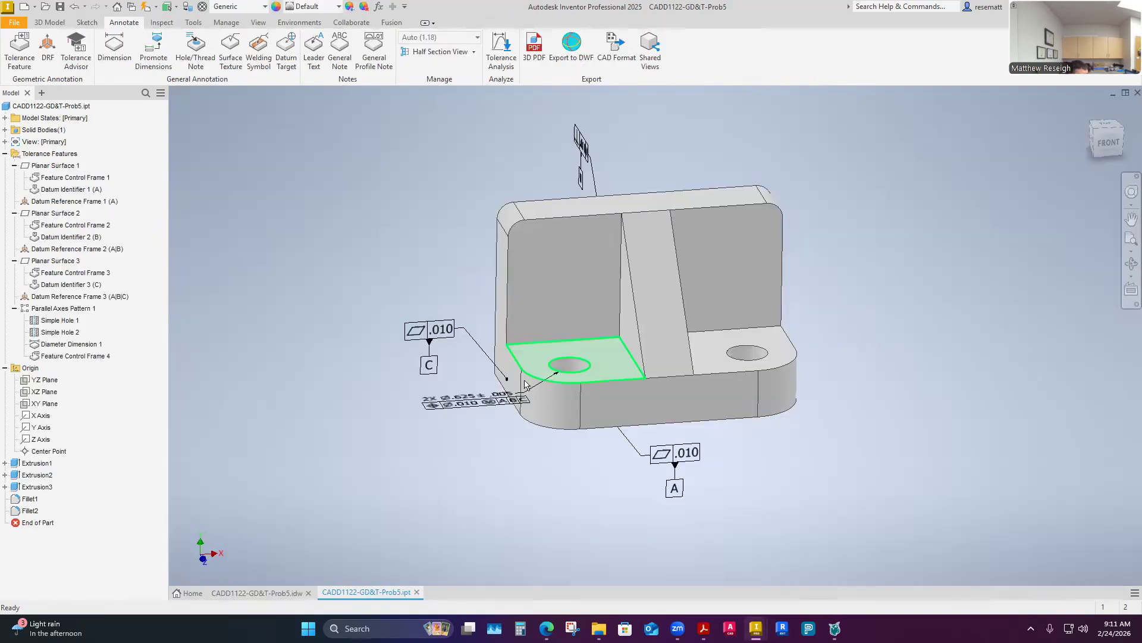
mouse_move(529, 400)
shift+middle_down()
mouse_move(526, 429)
mouse_move(462, 424)
shift+middle_up()
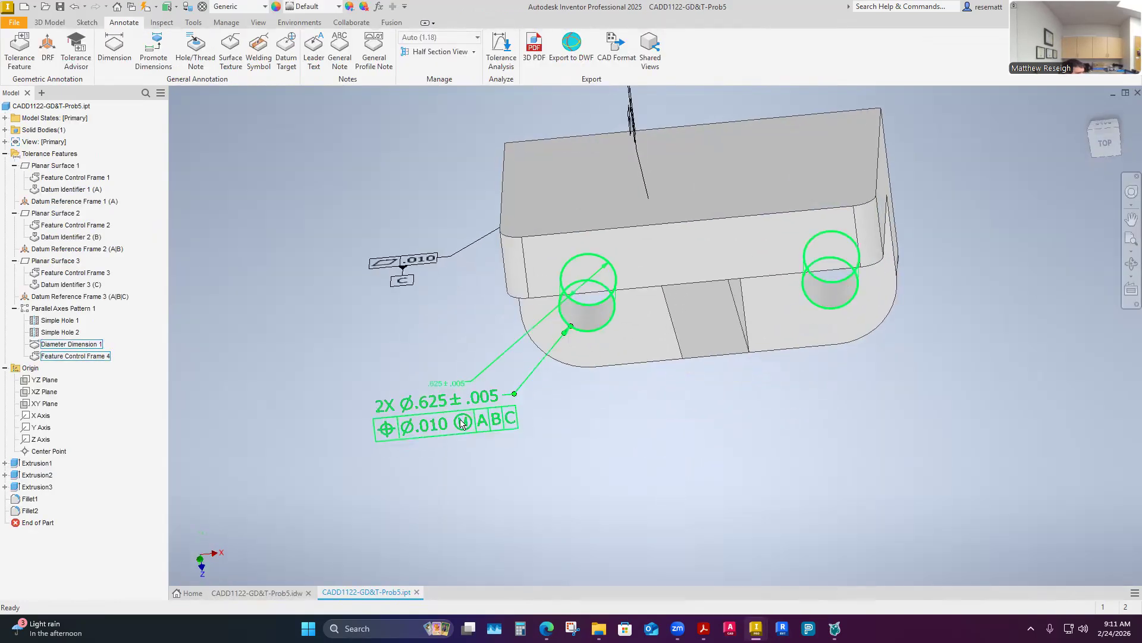
click(475, 423)
click(573, 474)
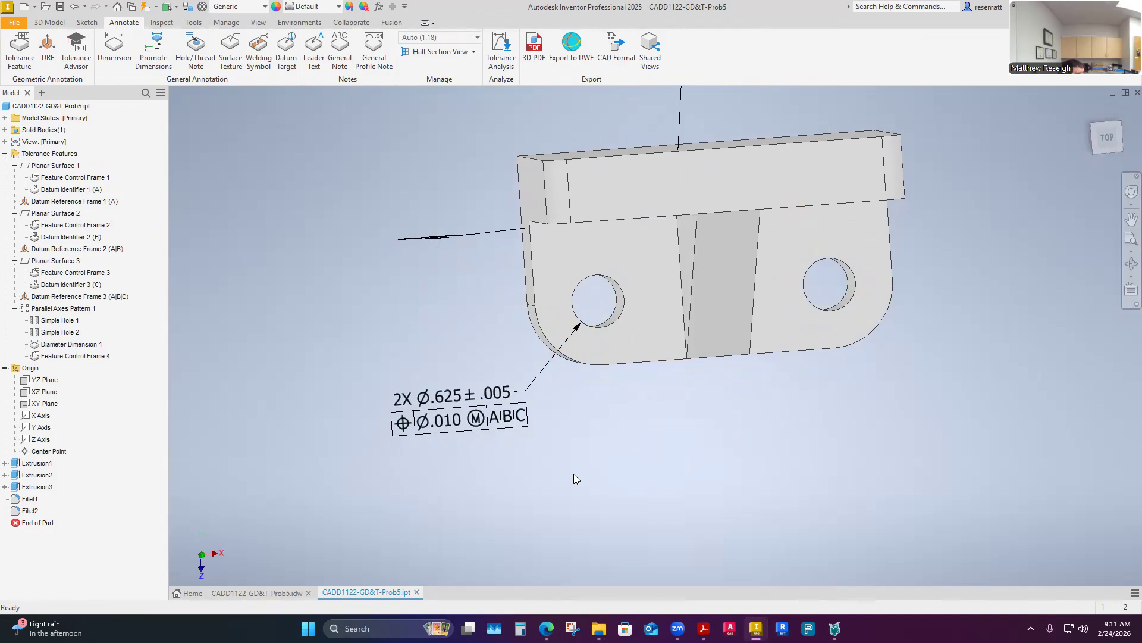
mouse_move(756, 628)
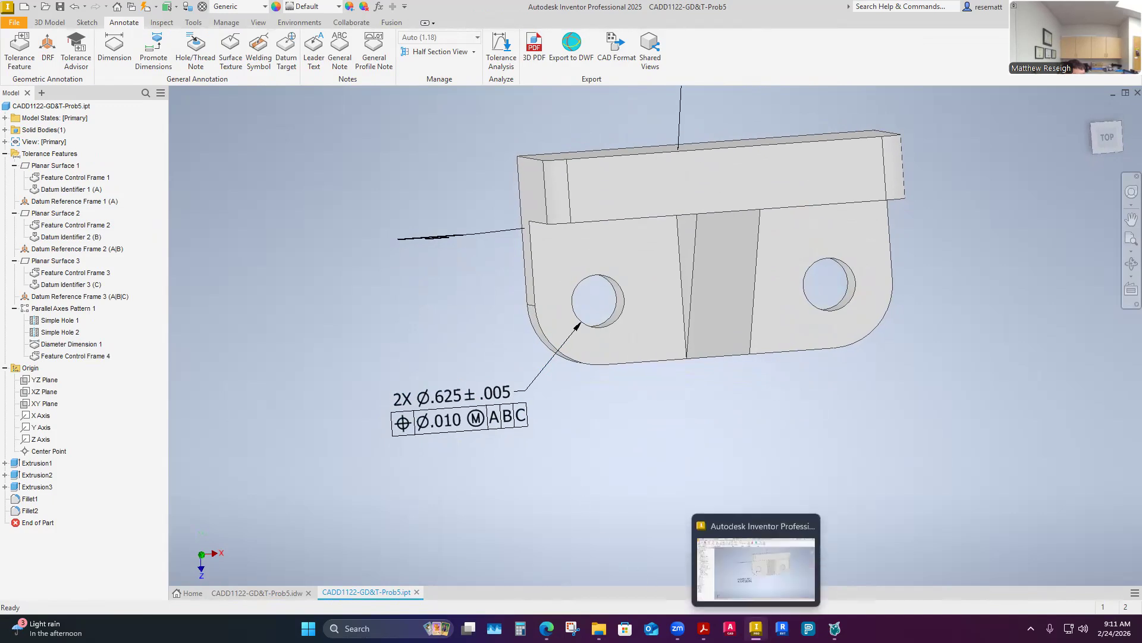
click(267, 594)
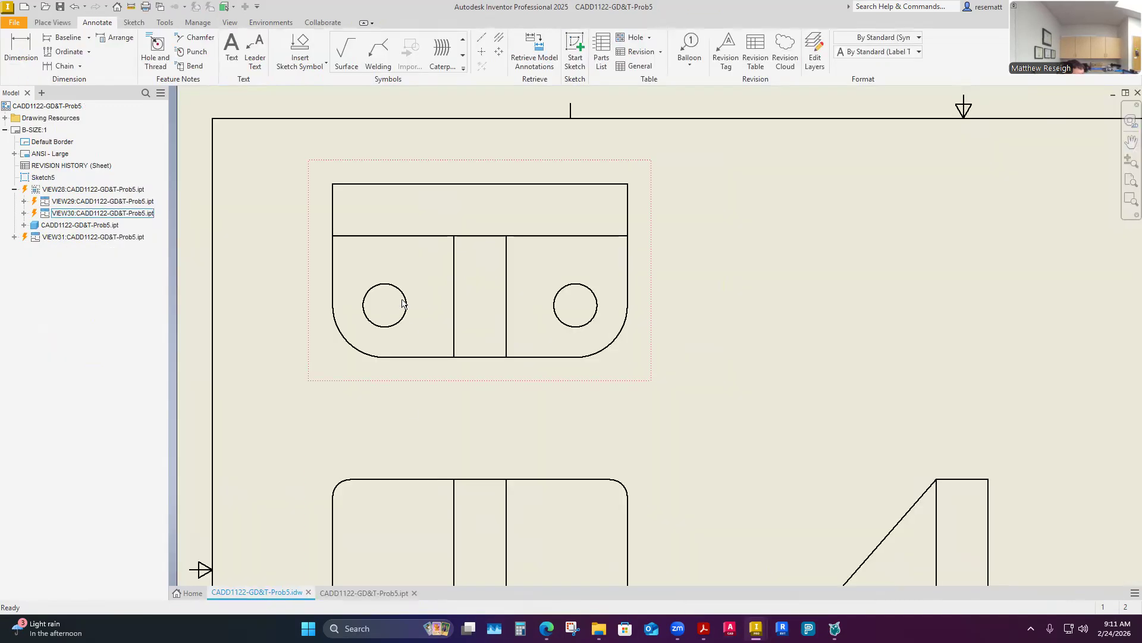
- Retrieve the top view's 3D annotations into the drawing and move the hole diameter and position callout beneath the view
click(532, 58)
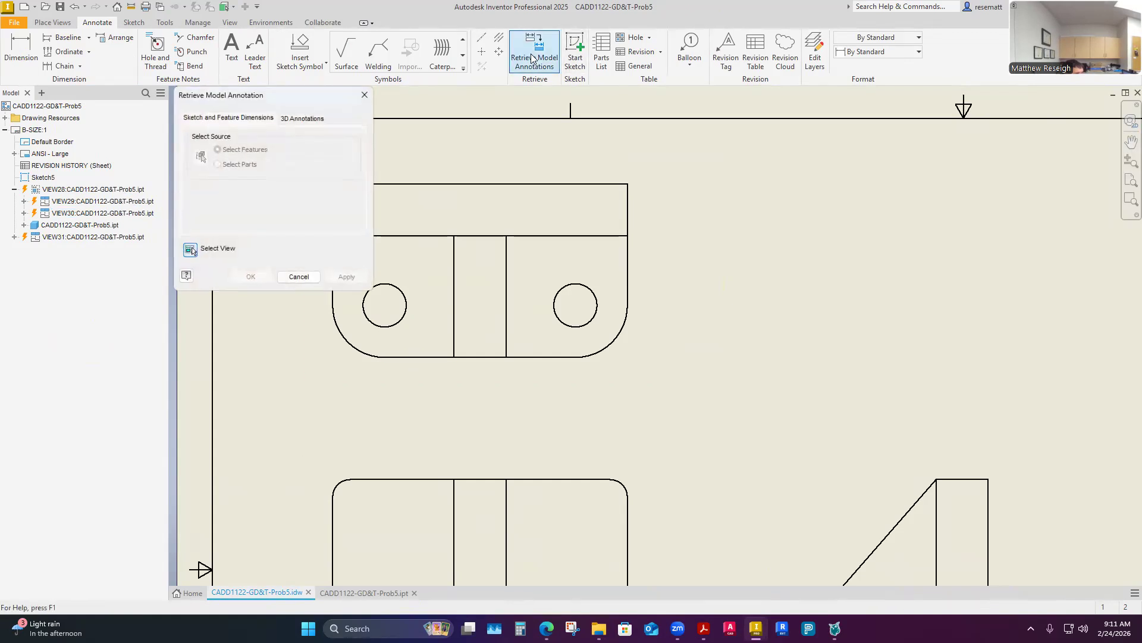
click(621, 379)
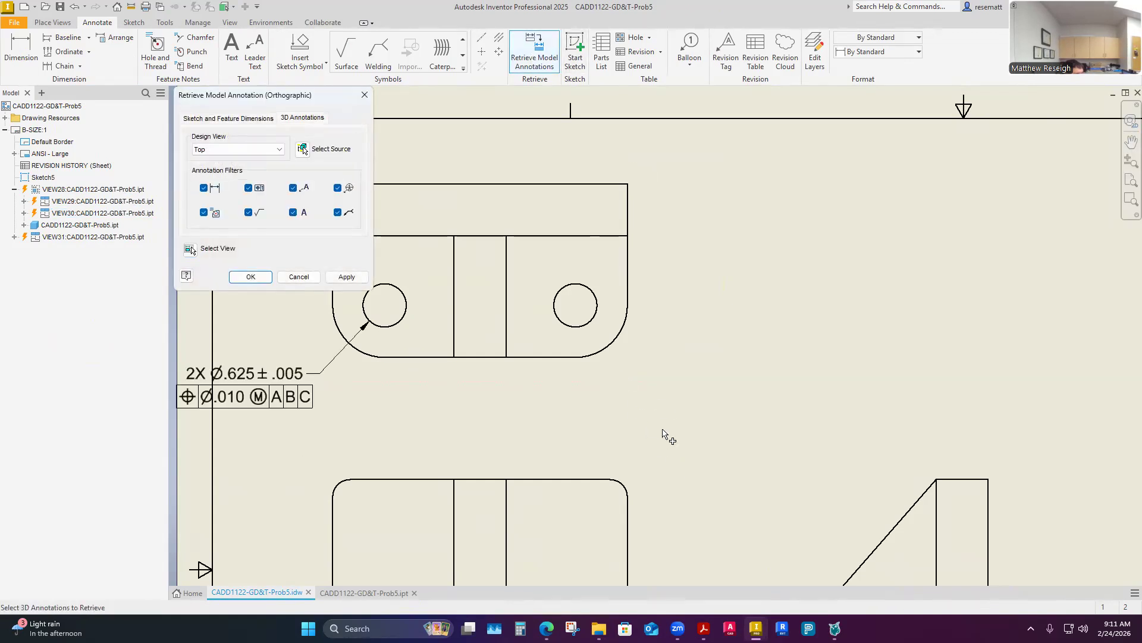
scroll(611, 409, down, 2)
scroll(581, 372, up, 1)
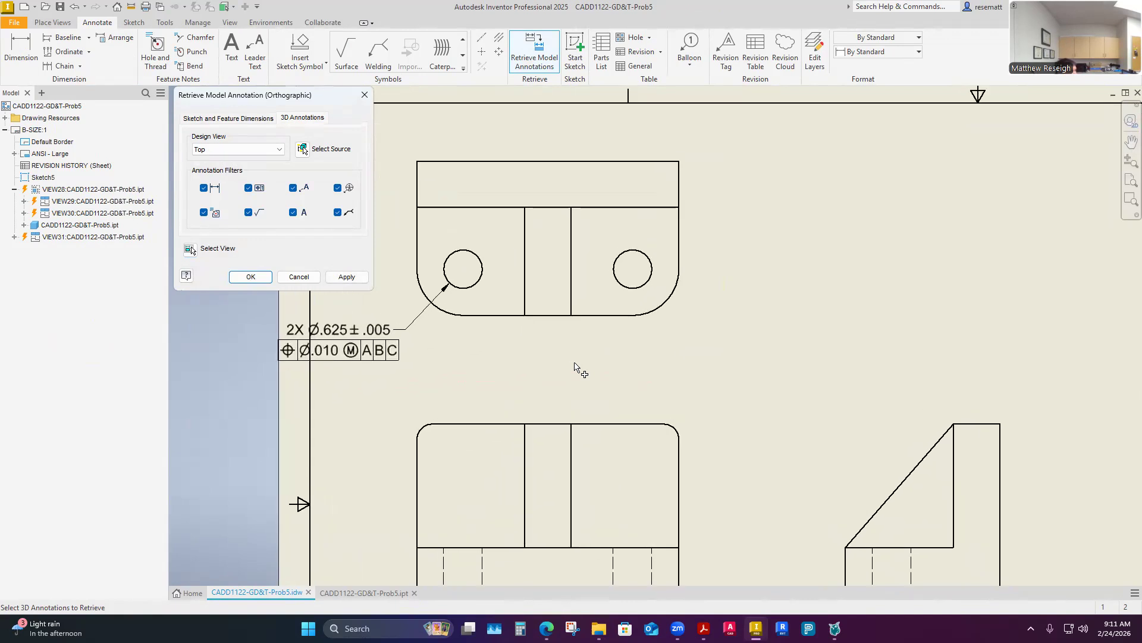
click(251, 277)
mouse_move(400, 329)
mouse_down()
mouse_move(519, 355)
mouse_move(501, 363)
mouse_up()
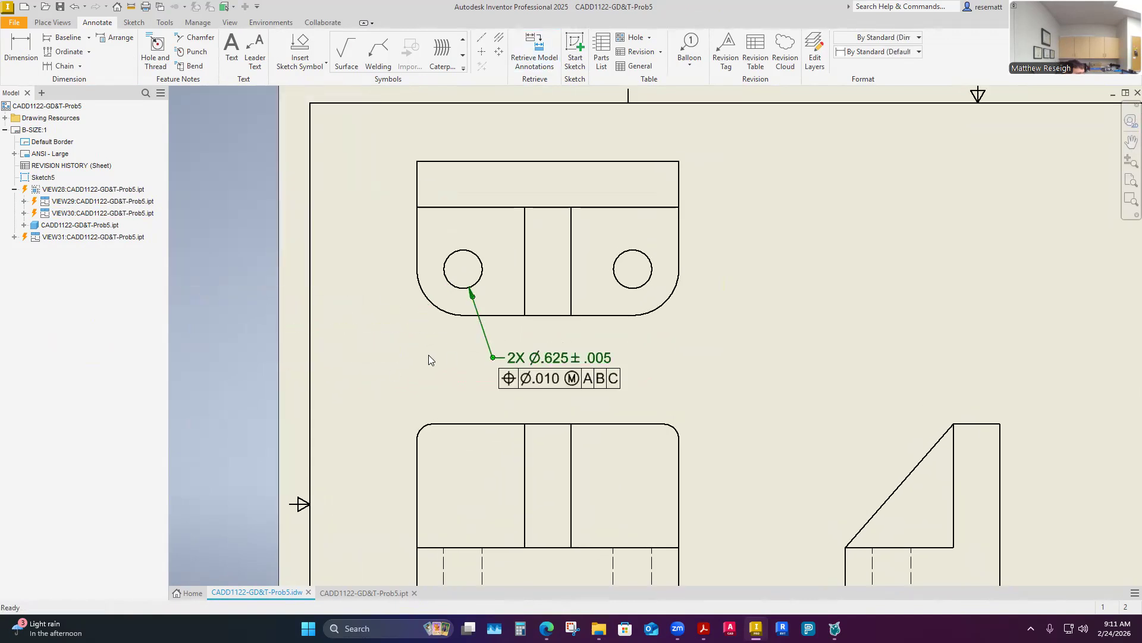
click(374, 350)
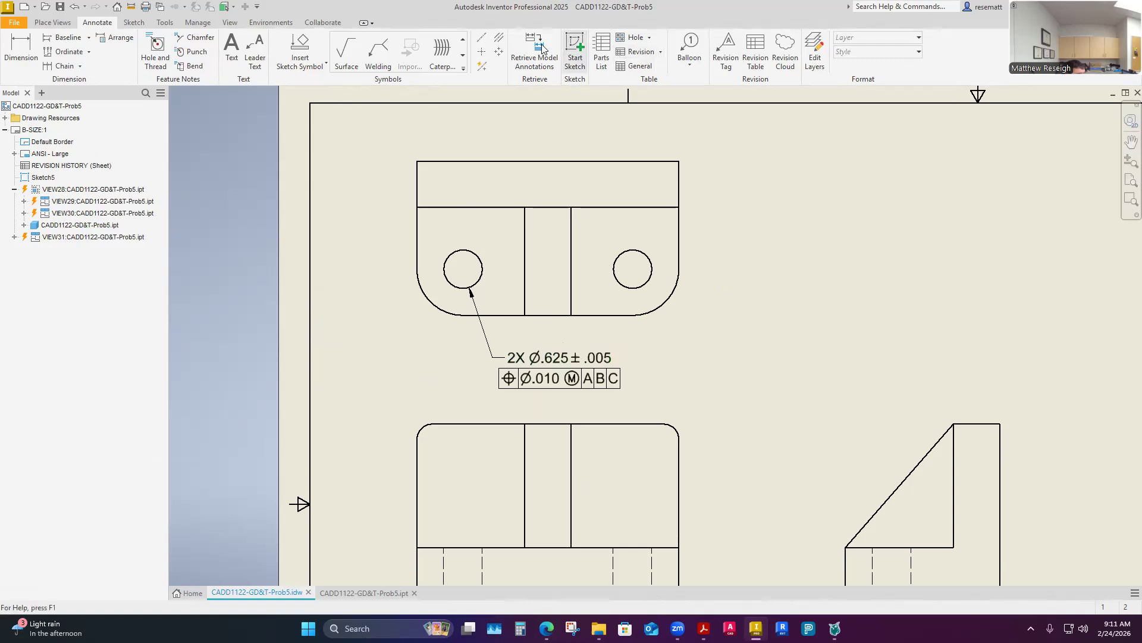
- Add center marks to both holes in the top view
click(483, 54)
click(481, 262)
click(651, 262)
right_click(358, 362)
click(393, 363)
key(Escape)
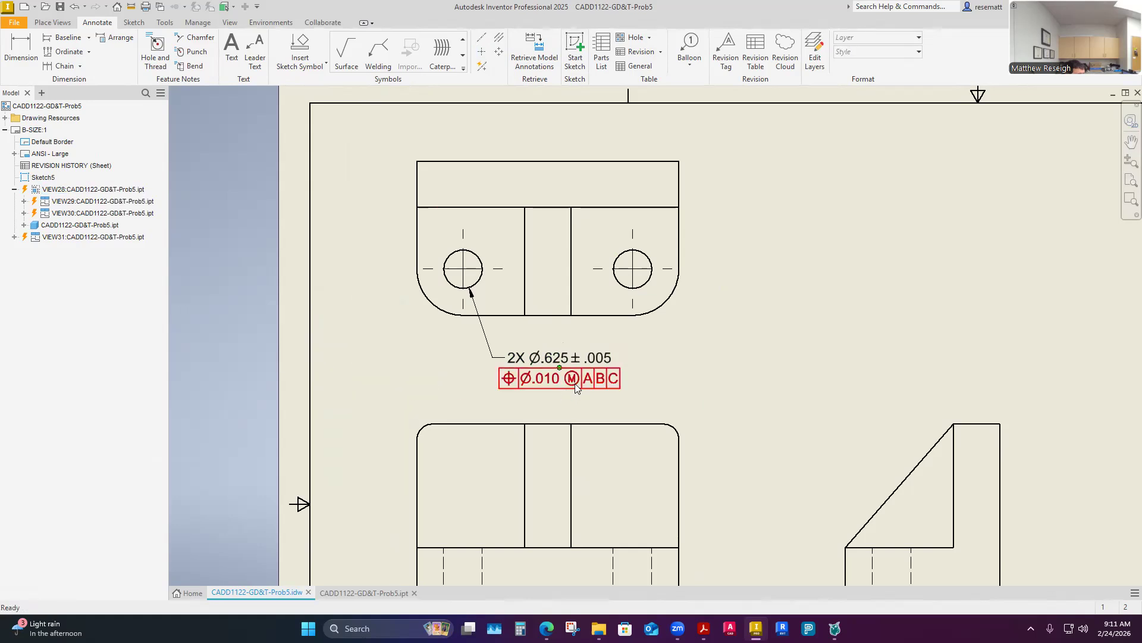
- Nudge the hole callout beneath the top view and extend both center marks horizontally until they meet between the holes
drag(497, 358, 505, 352)
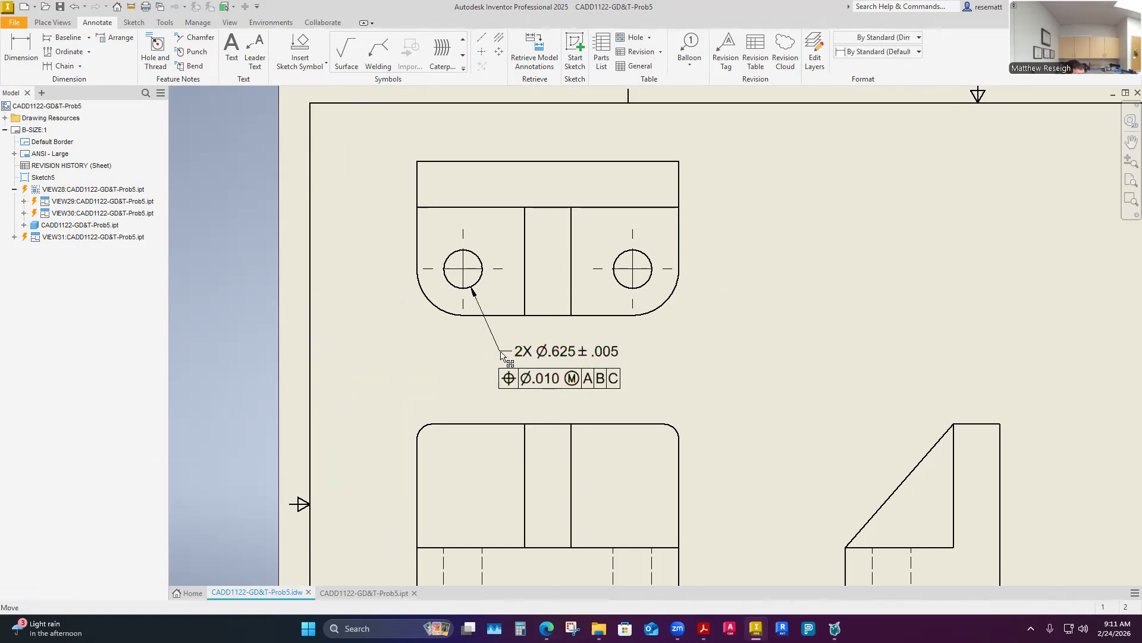
scroll(444, 365, down, 3)
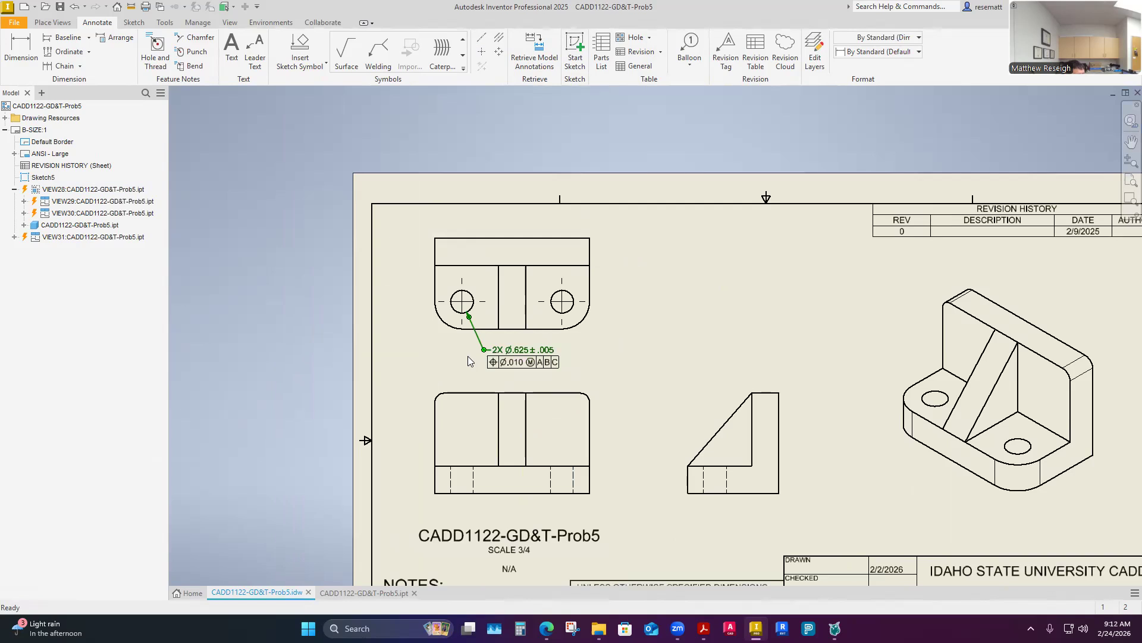
scroll(444, 343, up, 3)
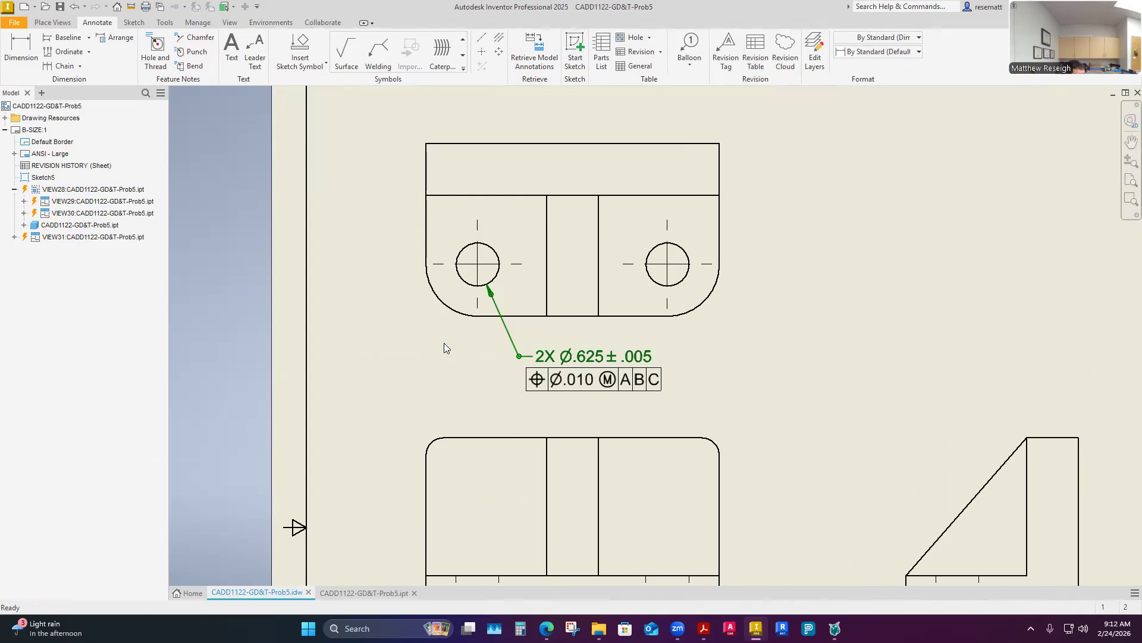
drag(521, 263, 575, 265)
click(631, 264)
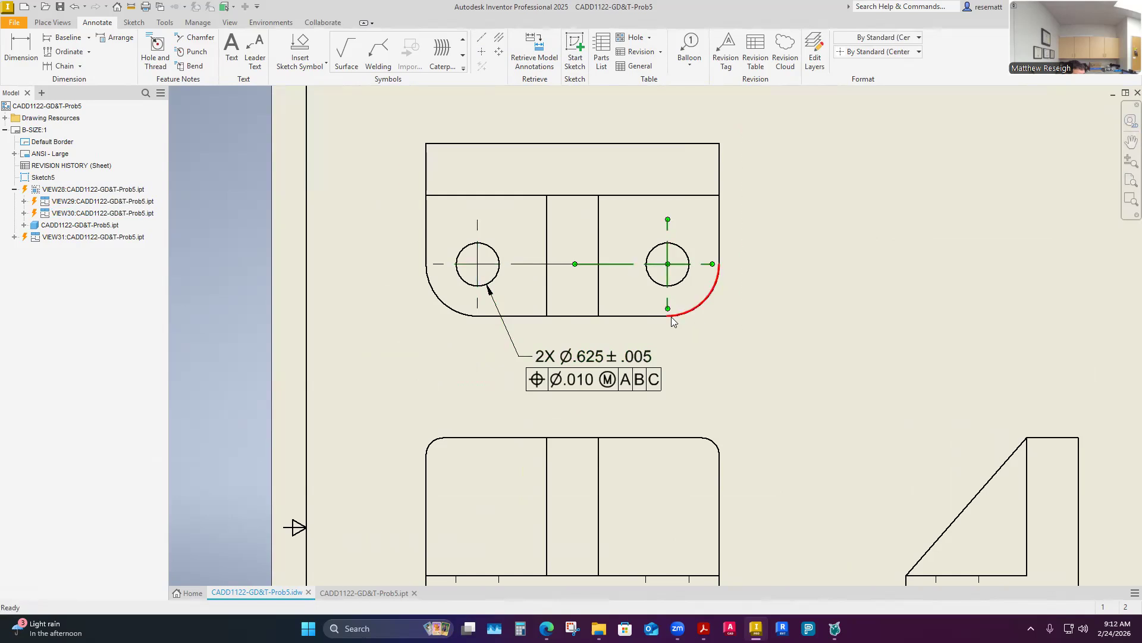
- Set up 3D annotation retrieval for the side view and compare its callouts with the CADD1122-GD&T-Prob5.pdf reference drawing
scroll(500, 328, down, 3)
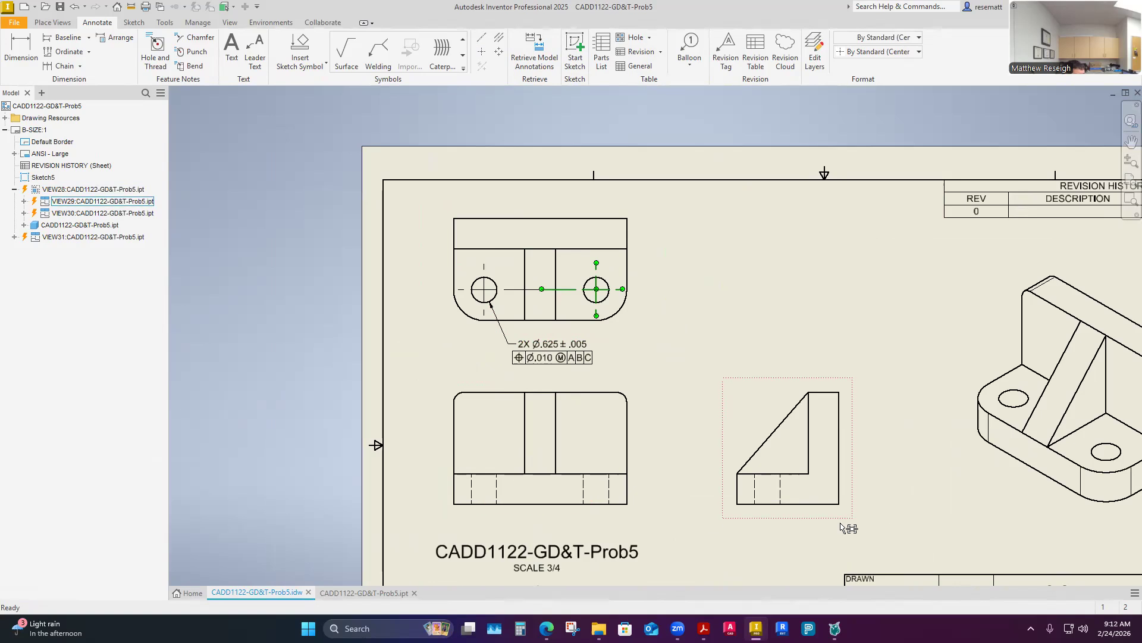
click(540, 53)
click(768, 388)
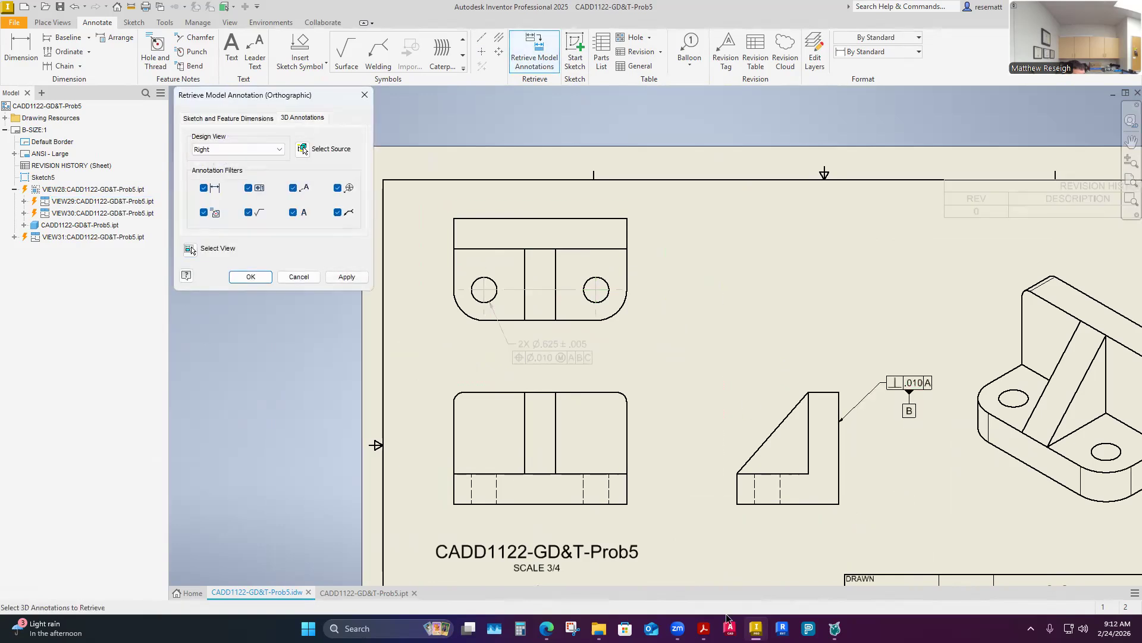
mouse_move(703, 628)
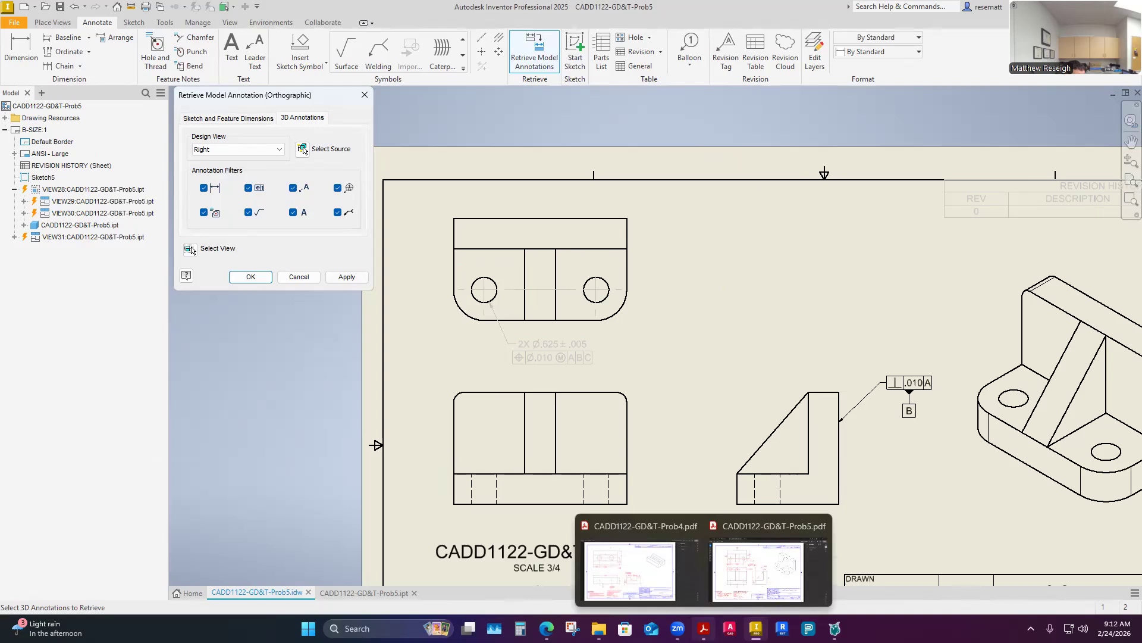
click(769, 582)
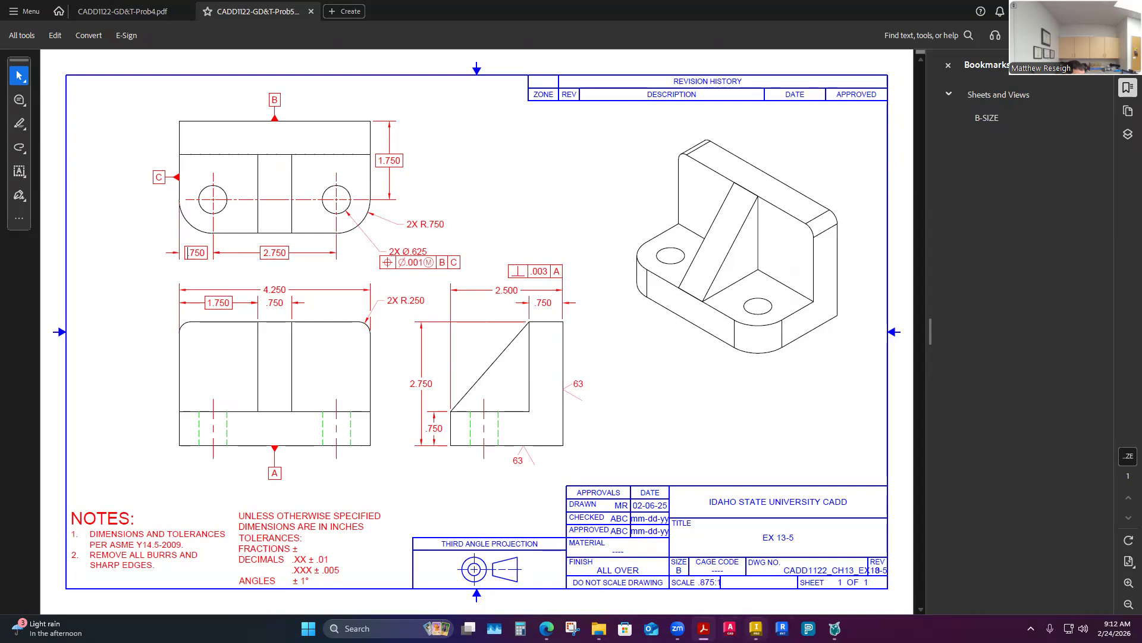
click(756, 628)
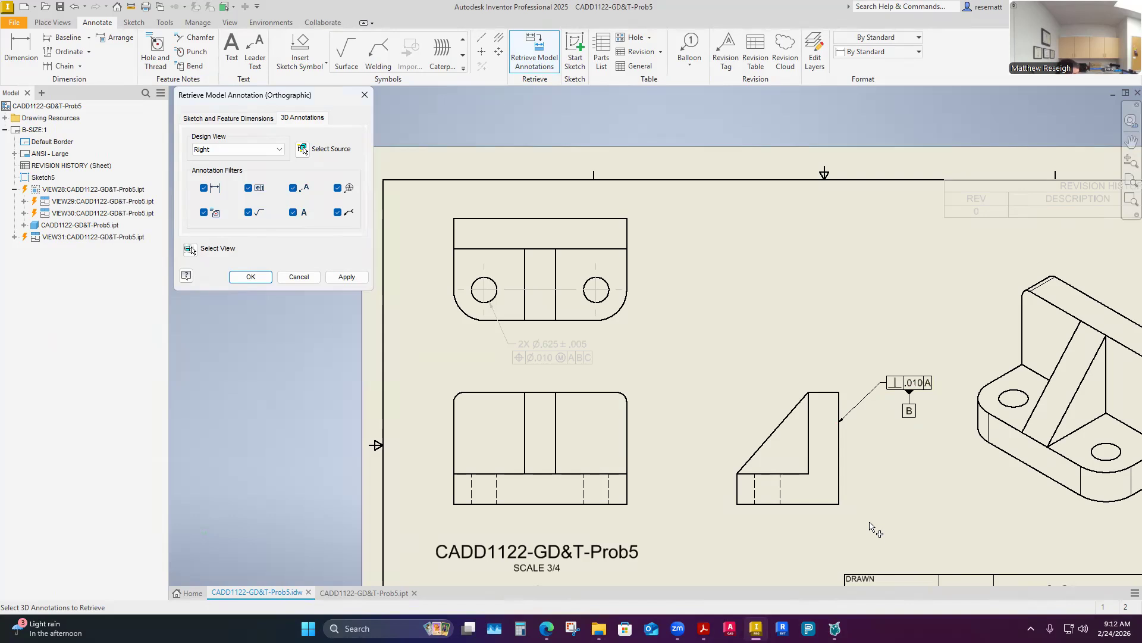
- Retrieve the side view's perpendicularity frame with datum B and move it closer to the view's vertical back edge
scroll(857, 517, up, 4)
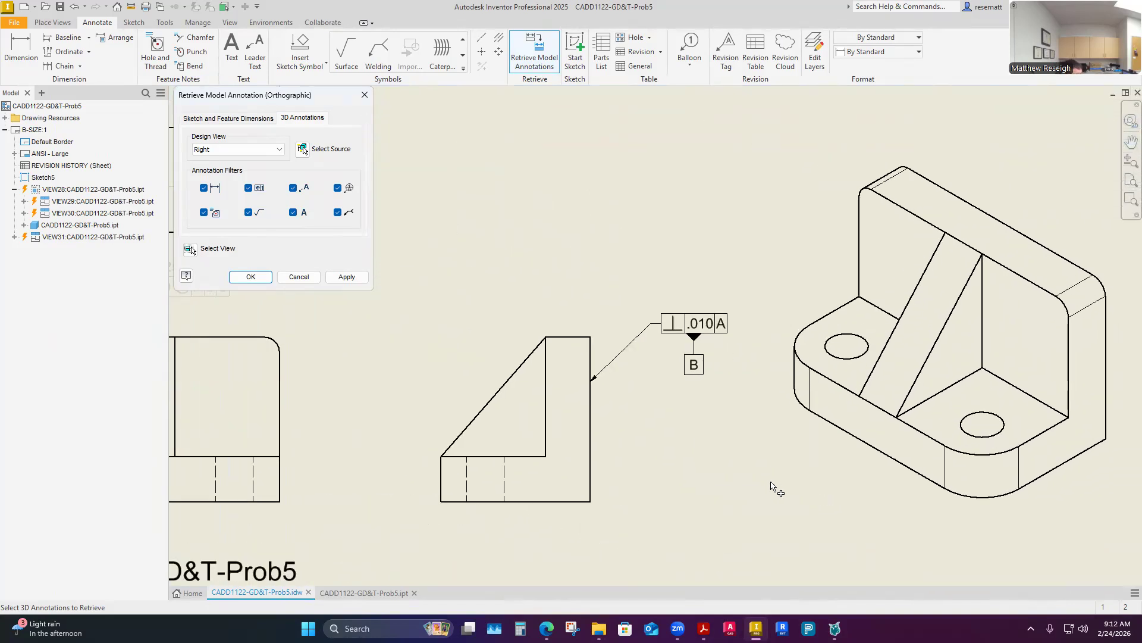
scroll(771, 483, up, 1)
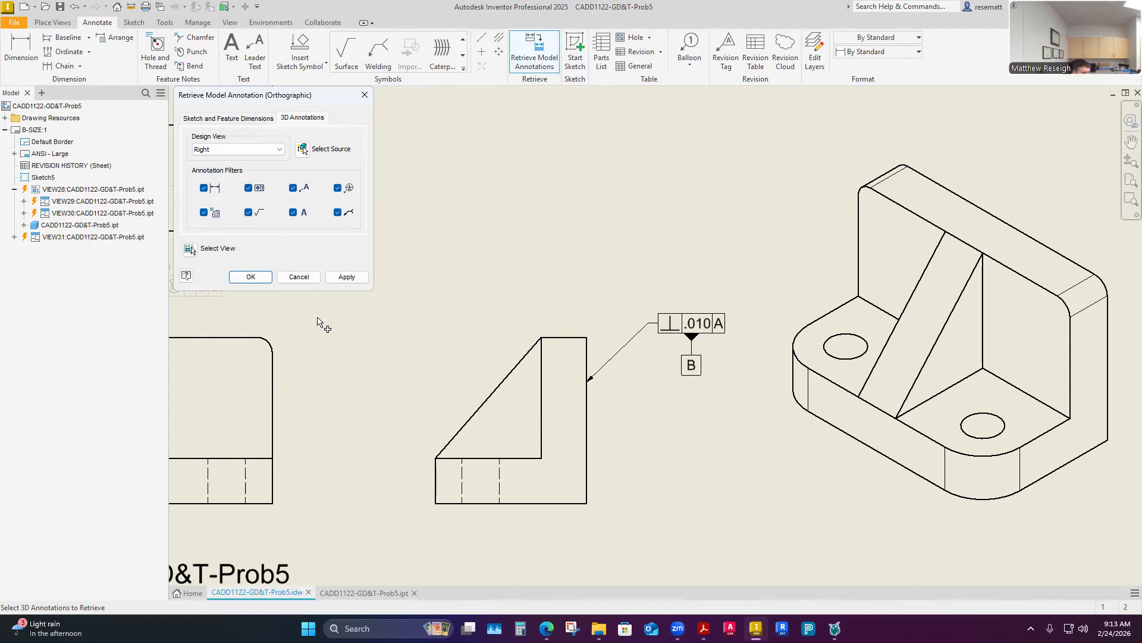
click(251, 277)
click(667, 324)
drag(666, 324, 643, 348)
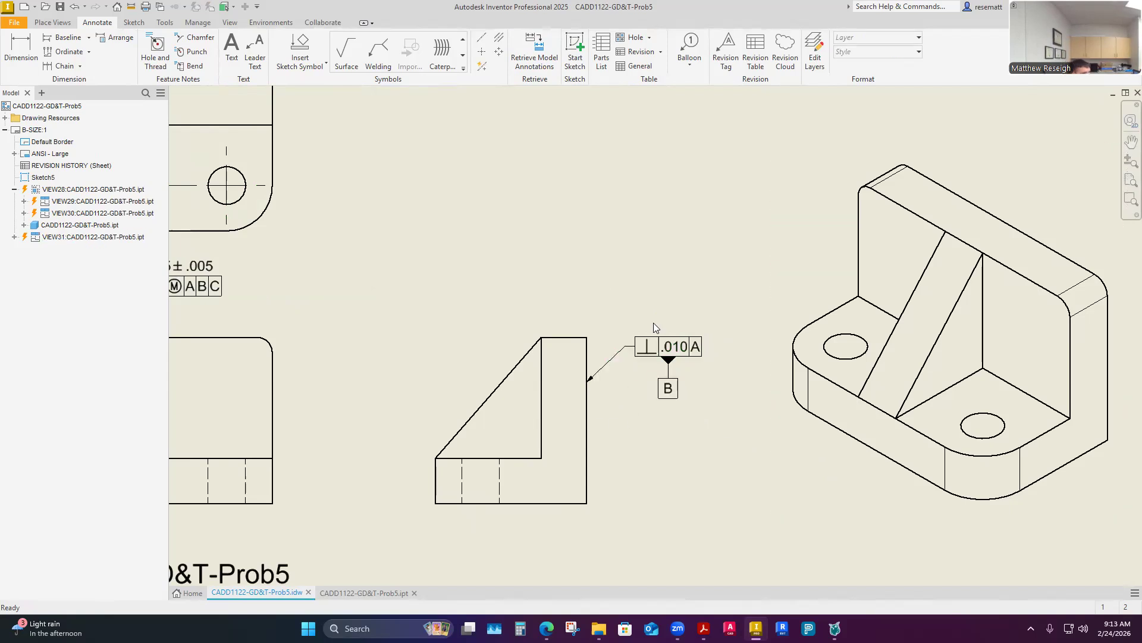
scroll(655, 325, down, 5)
scroll(665, 343, up, 3)
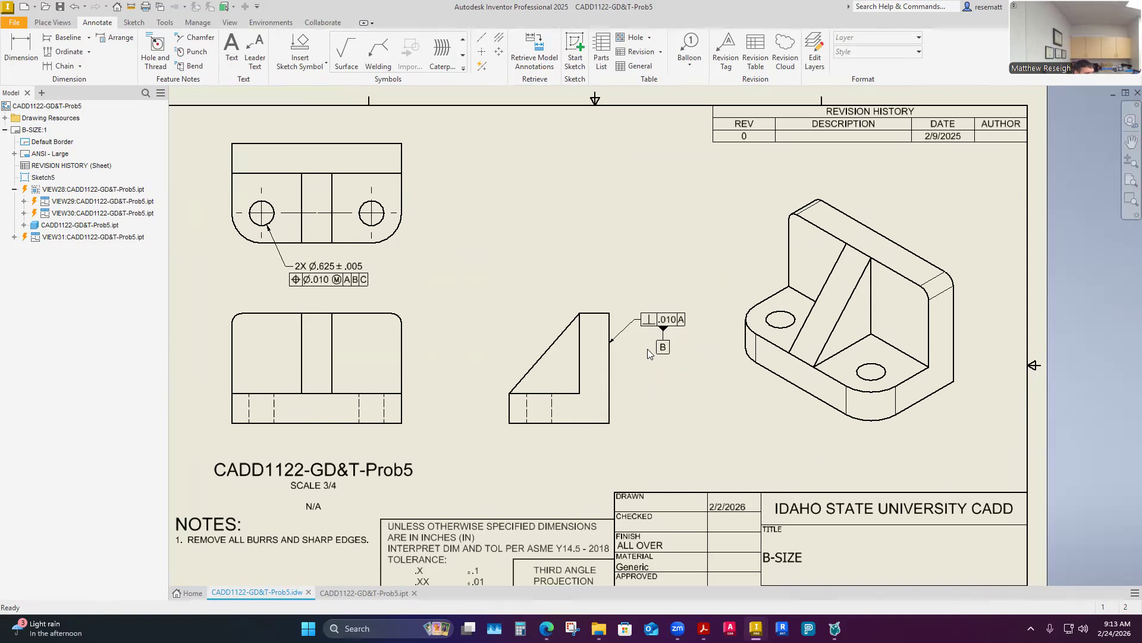
scroll(646, 344, up, 3)
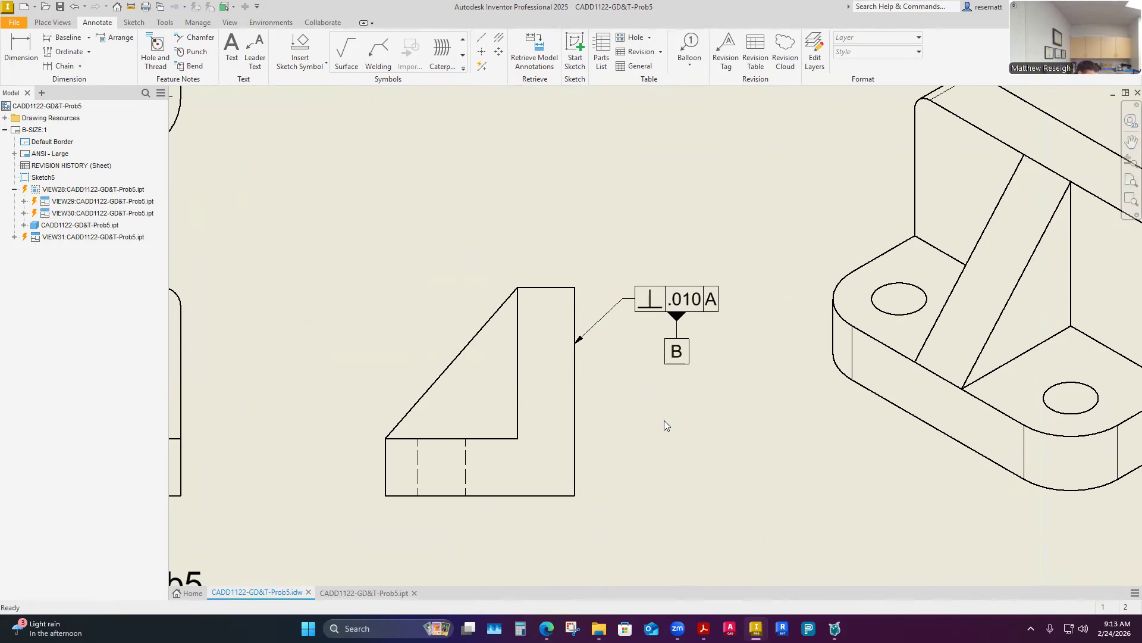
scroll(664, 420, down, 6)
scroll(670, 420, up, 3)
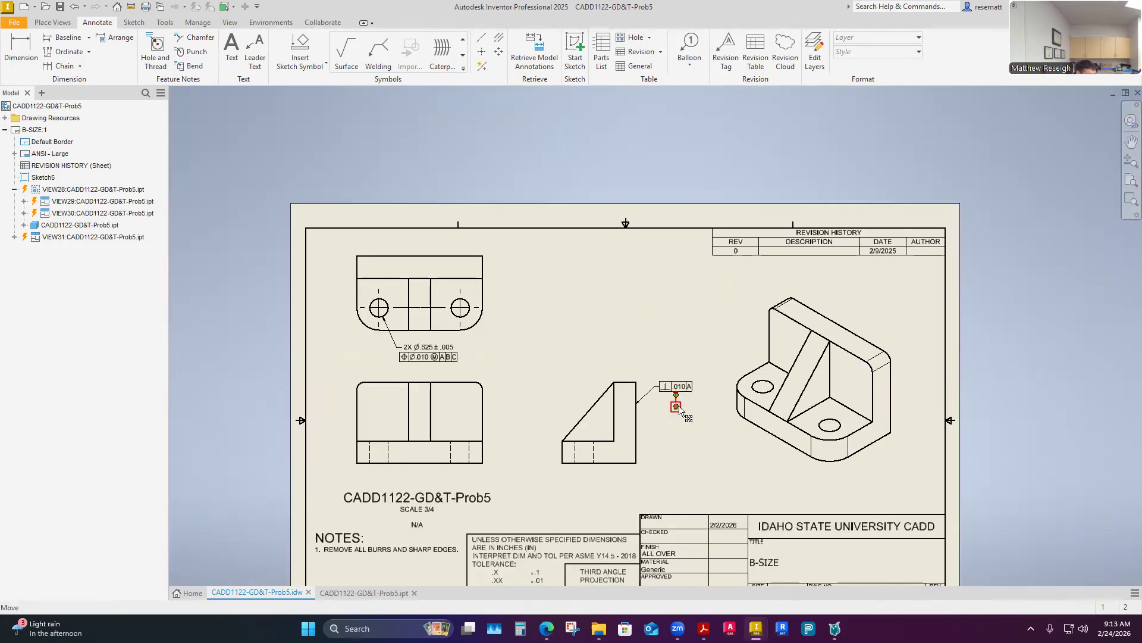
- Move the front view's name and scale label slightly farther below the view
scroll(678, 422, down, 3)
scroll(671, 439, up, 4)
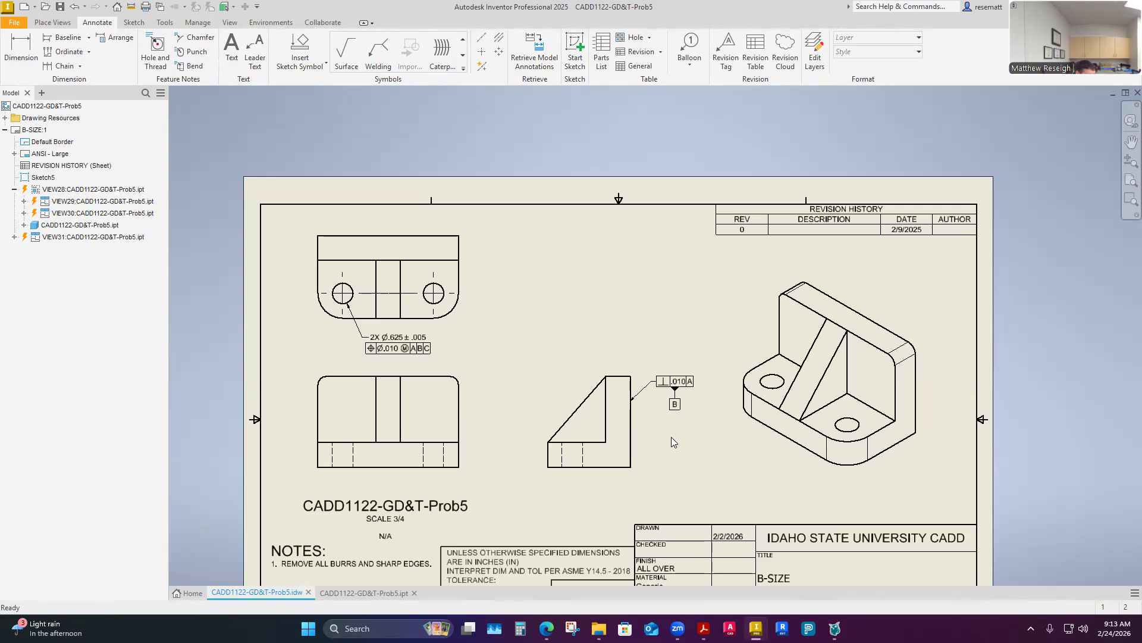
scroll(652, 430, up, 5)
click(599, 400)
scroll(627, 406, down, 5)
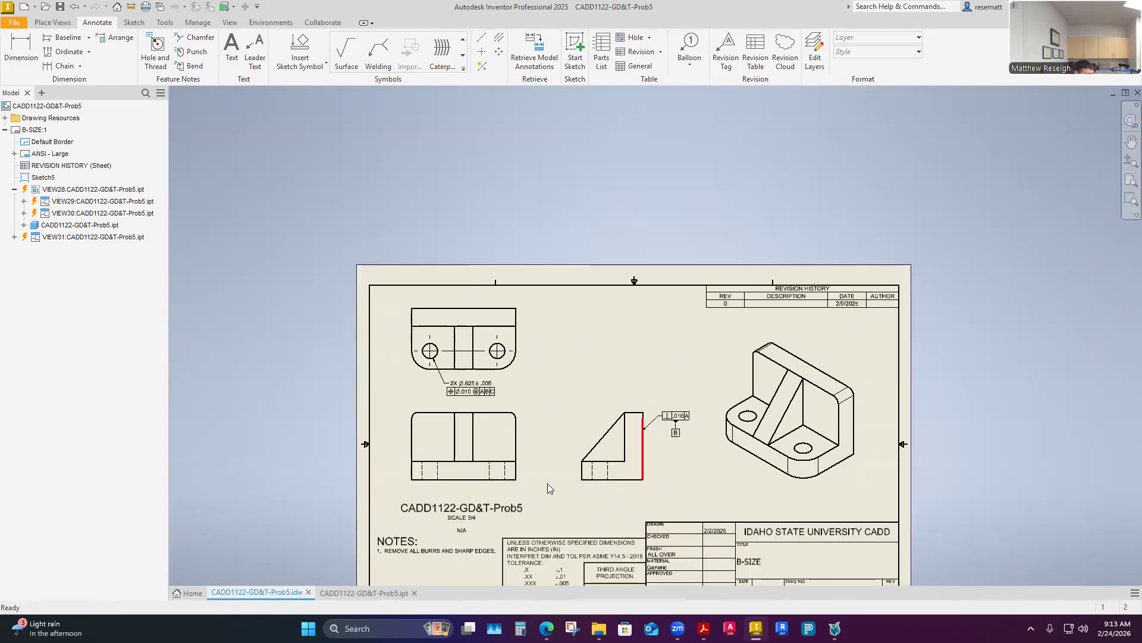
scroll(462, 494, up, 3)
drag(472, 530, 473, 537)
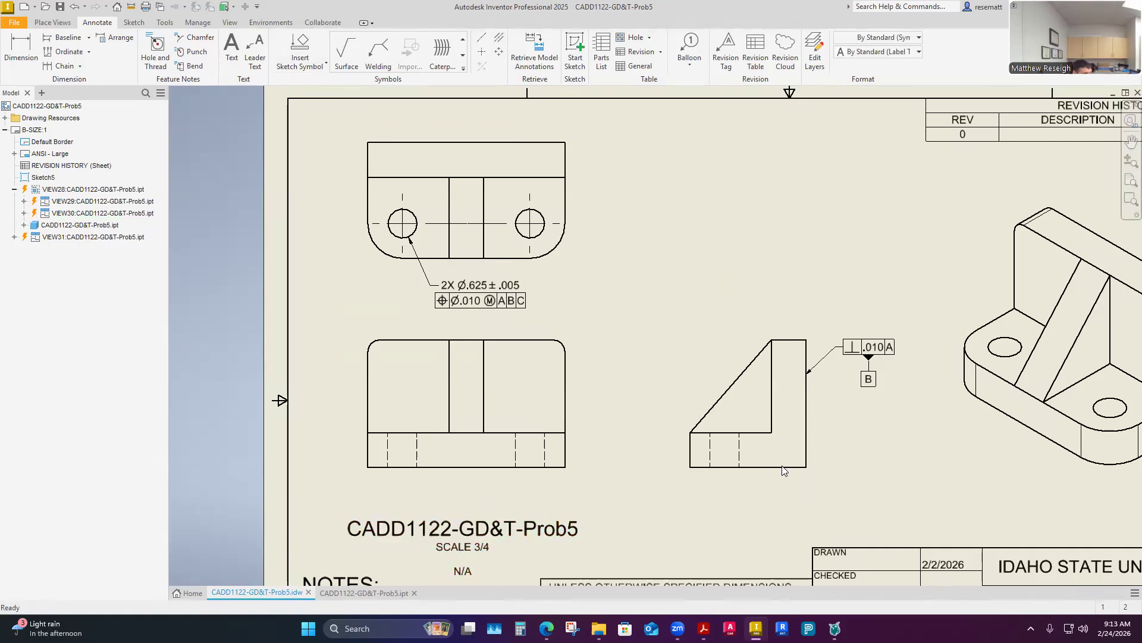
click(738, 447)
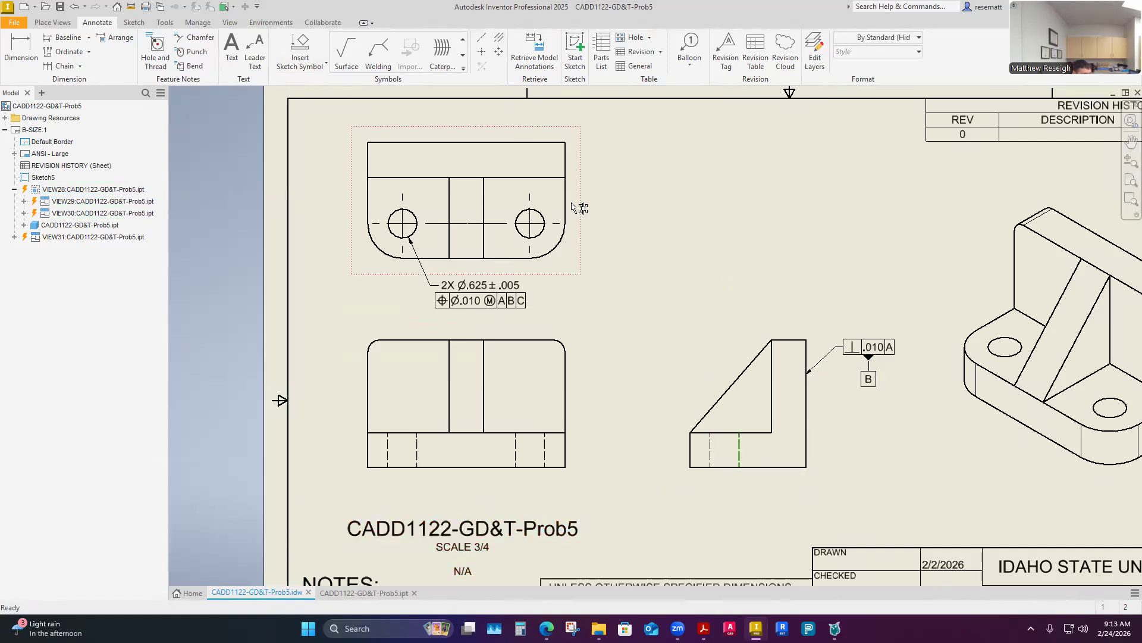
click(498, 38)
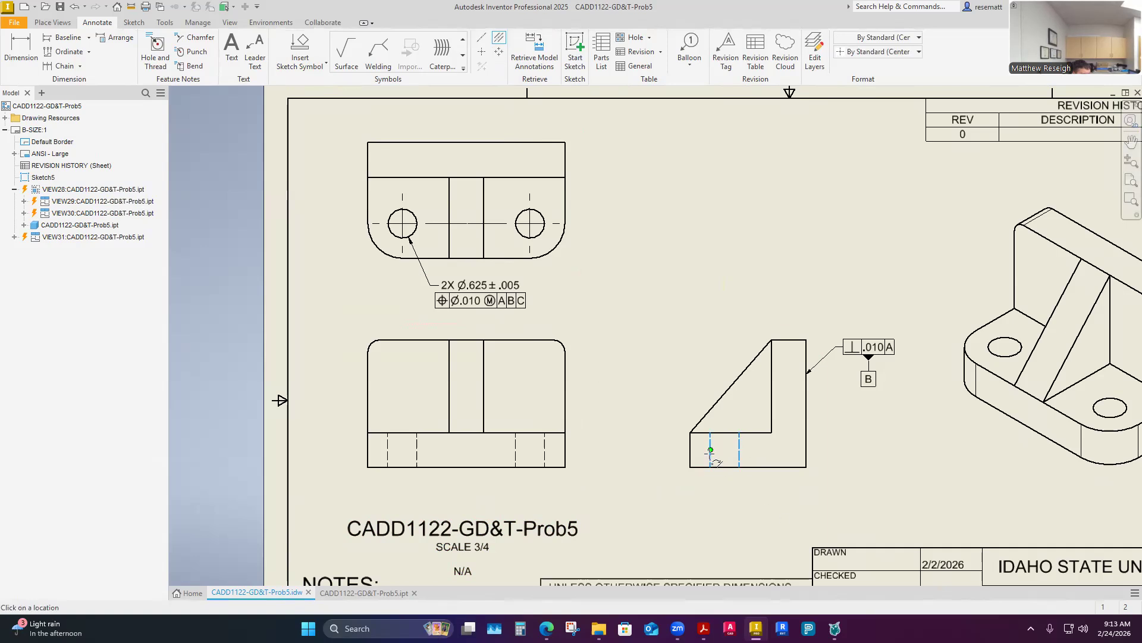
key(Escape)
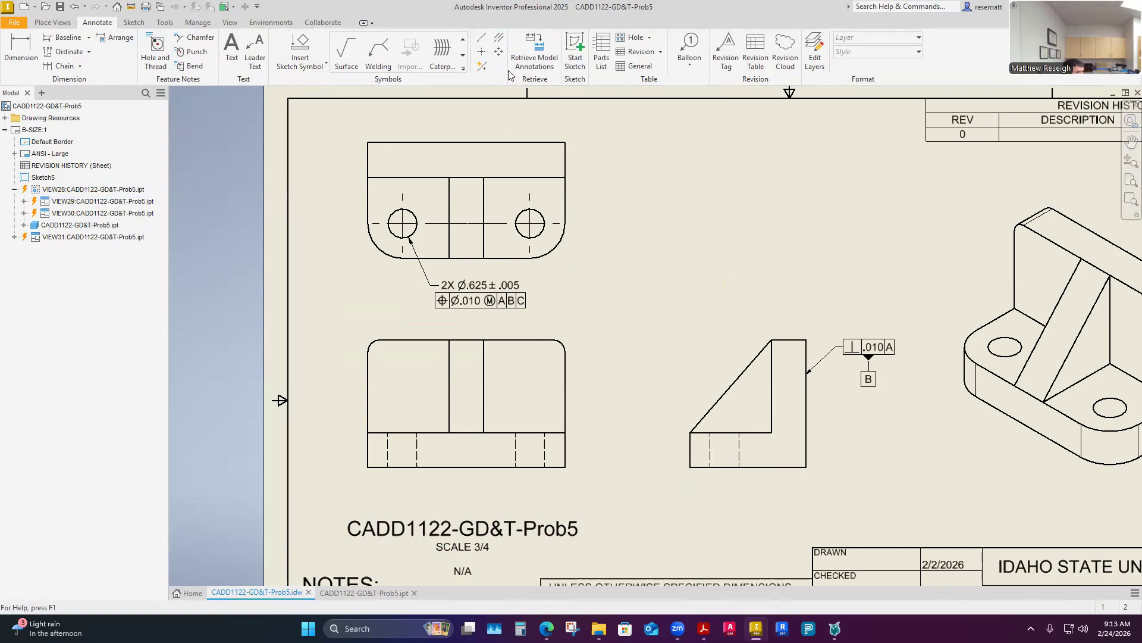
- Add bisector centerlines between the hidden hole edges in the side and front views, and lower the front view's label away from them
click(499, 38)
click(710, 460)
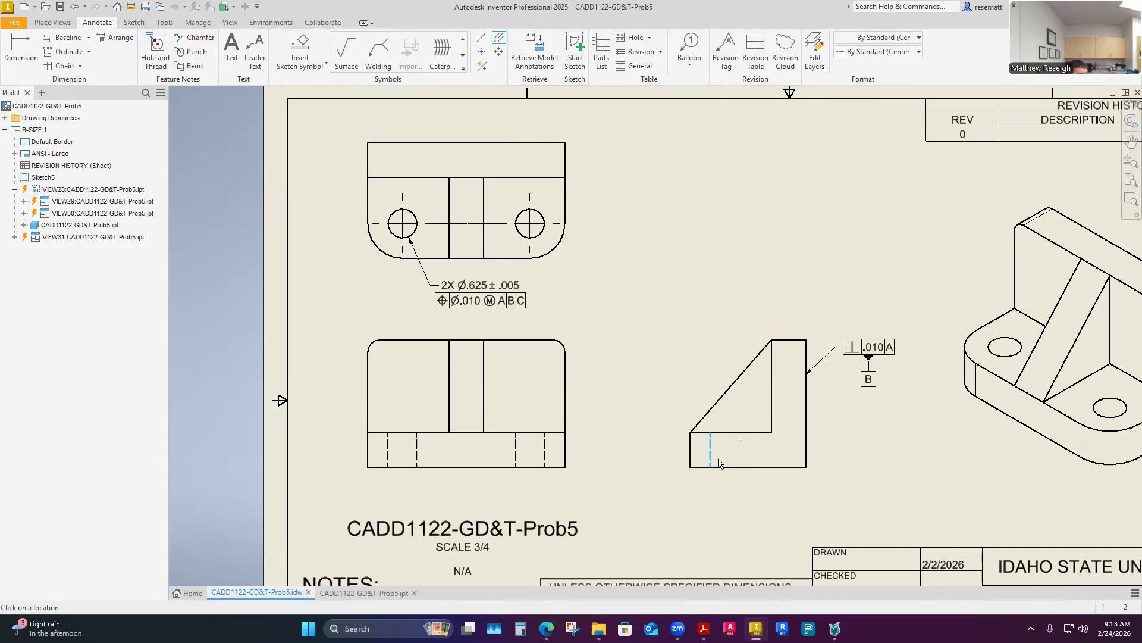
click(739, 462)
click(514, 457)
click(545, 458)
click(387, 455)
click(417, 462)
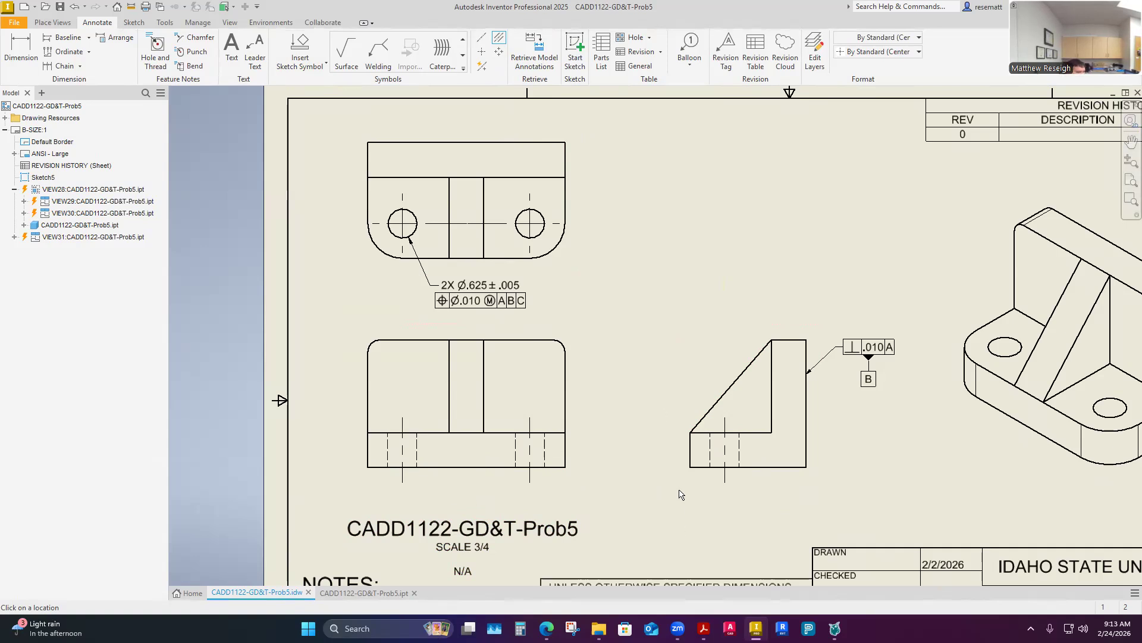
key(Escape)
drag(526, 534, 525, 552)
click(592, 506)
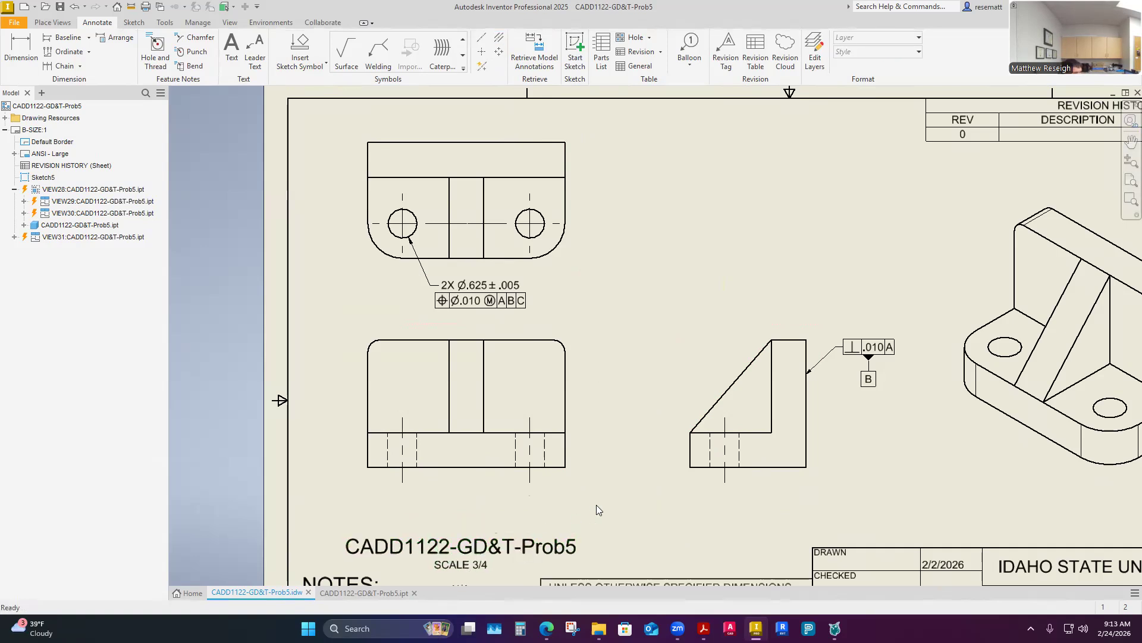
- Place datum identifier A on the front view's bottom edge near the right corner and align its box straight below the datum triangle
click(463, 54)
click(409, 50)
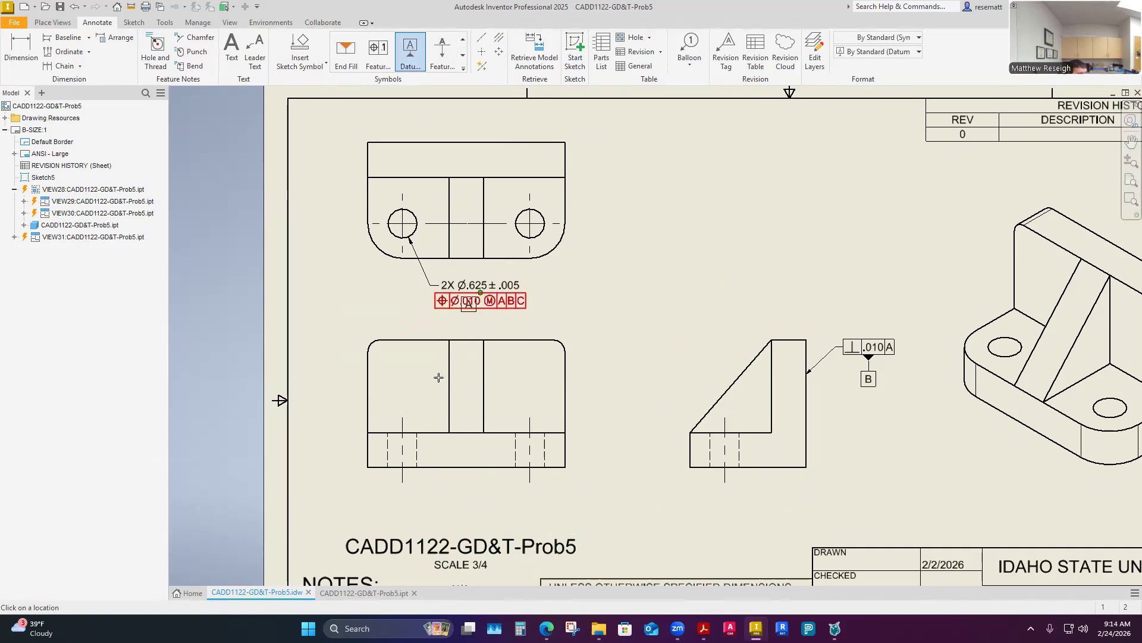
click(557, 469)
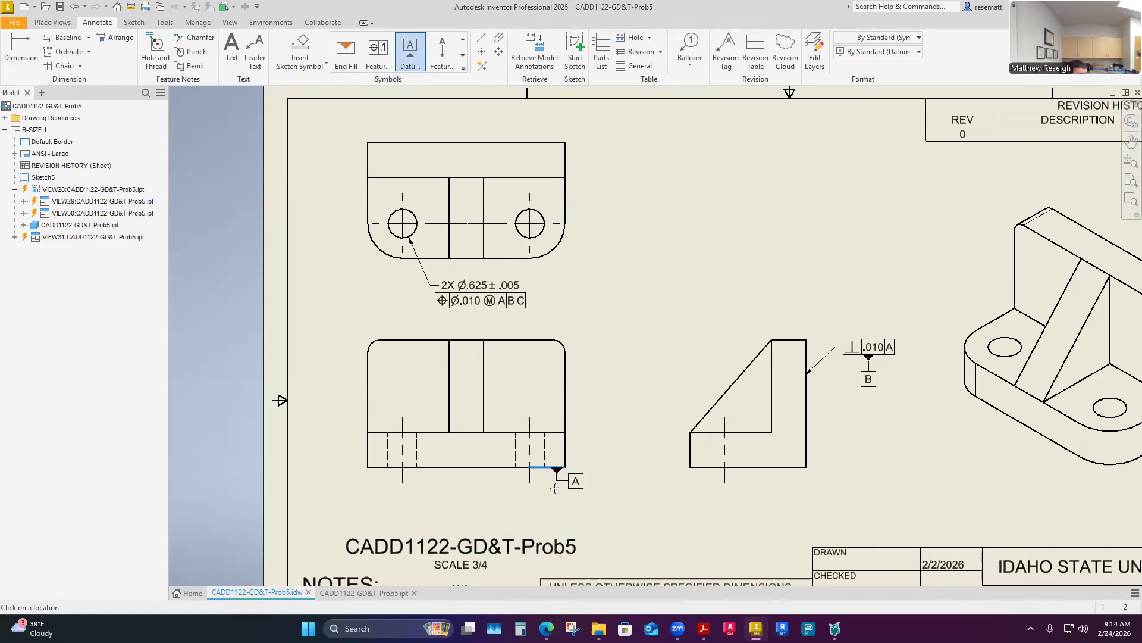
click(552, 506)
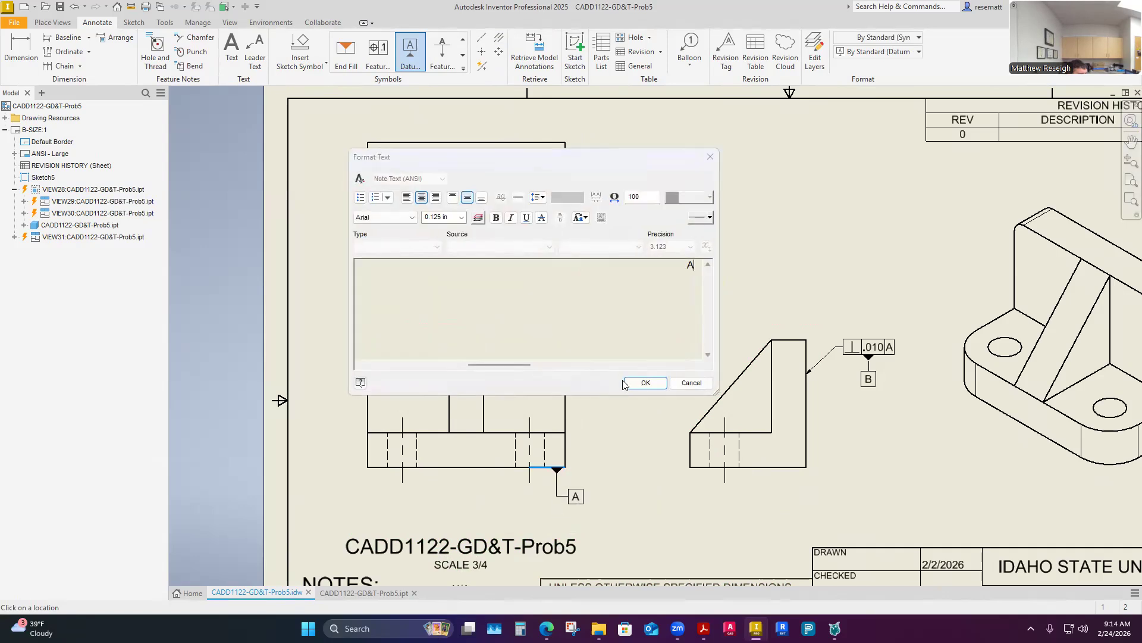
key(Return)
scroll(545, 515, down, 5)
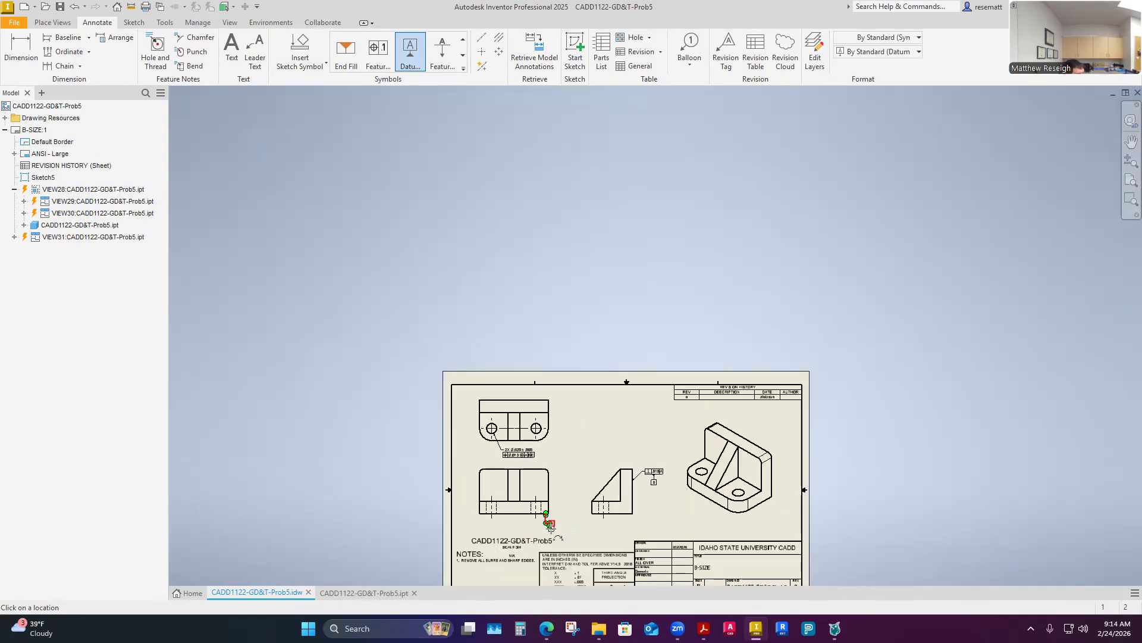
scroll(545, 514, up, 6)
key(Escape)
drag(546, 512, 531, 489)
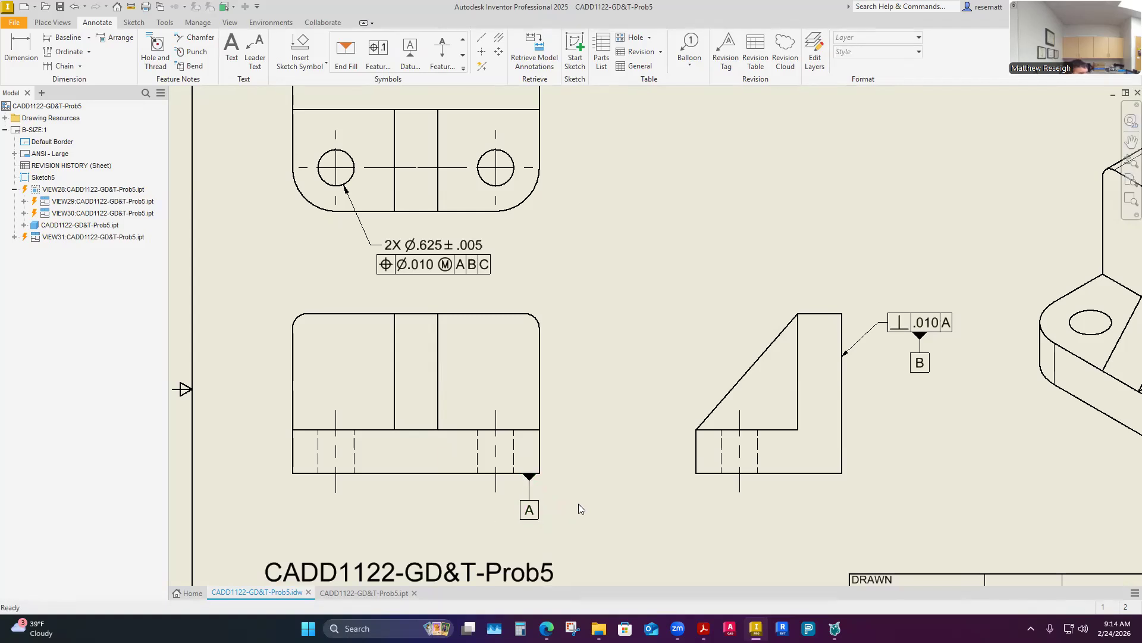
- Attach datum identifier C to the front view's left vertical edge and nudge it slightly upward
scroll(599, 474, down, 3)
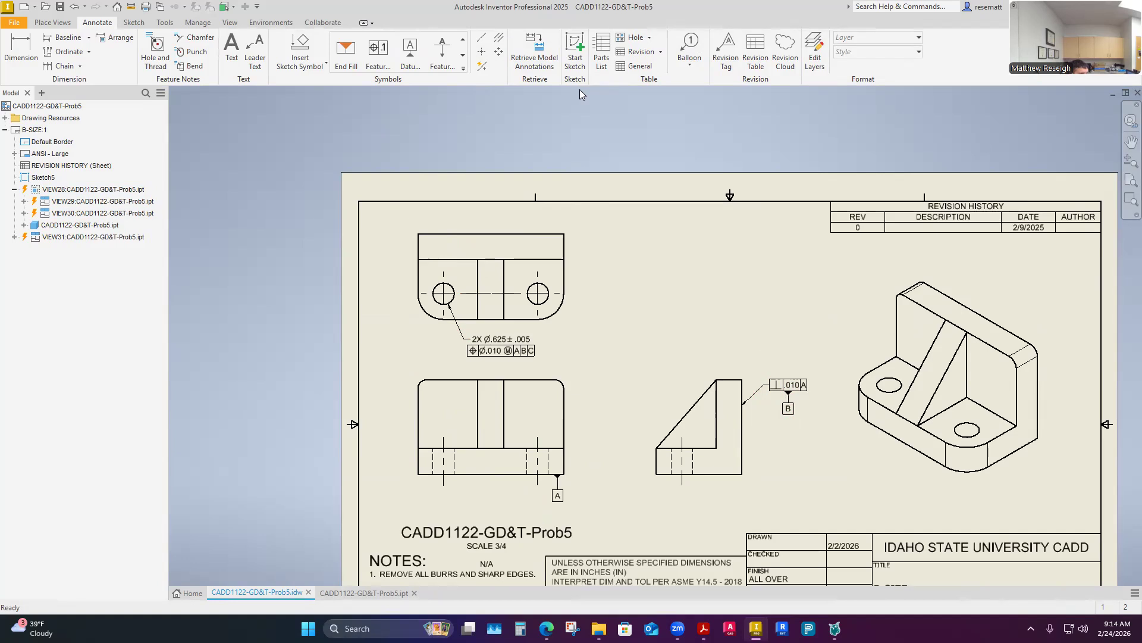
click(410, 51)
click(418, 429)
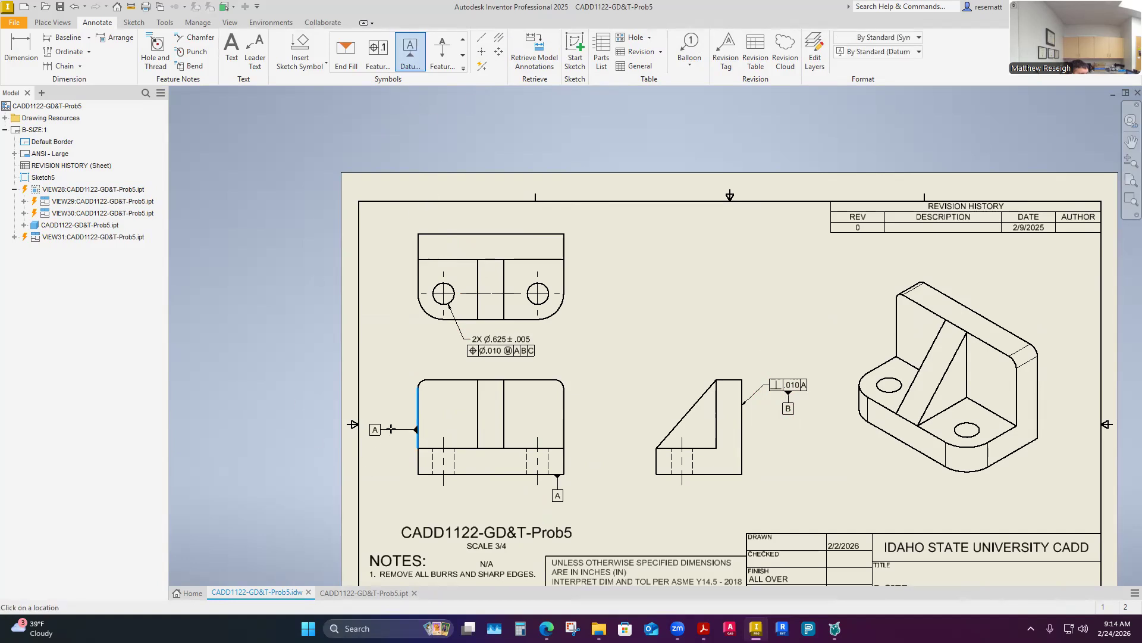
click(406, 452)
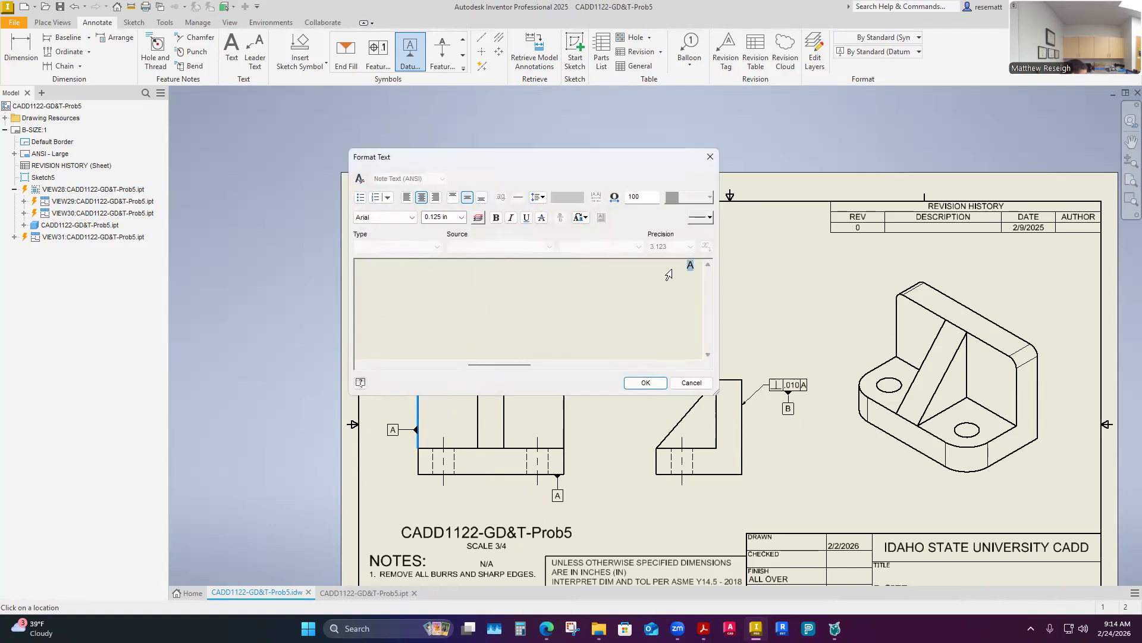
key(BackSpace)
text(C)
click(646, 382)
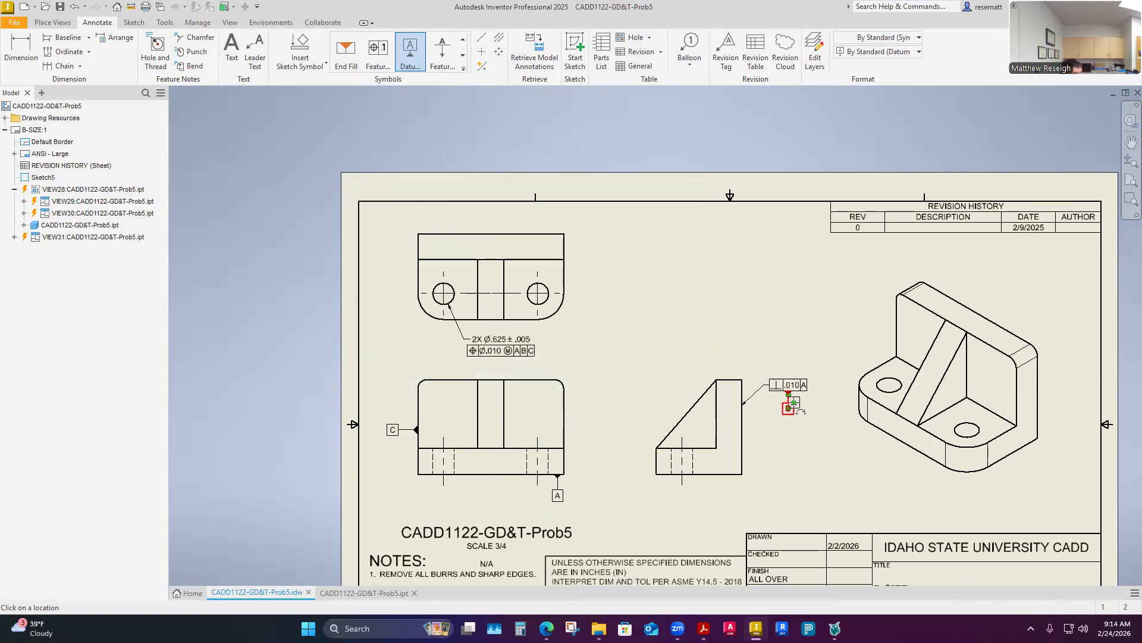
key(Escape)
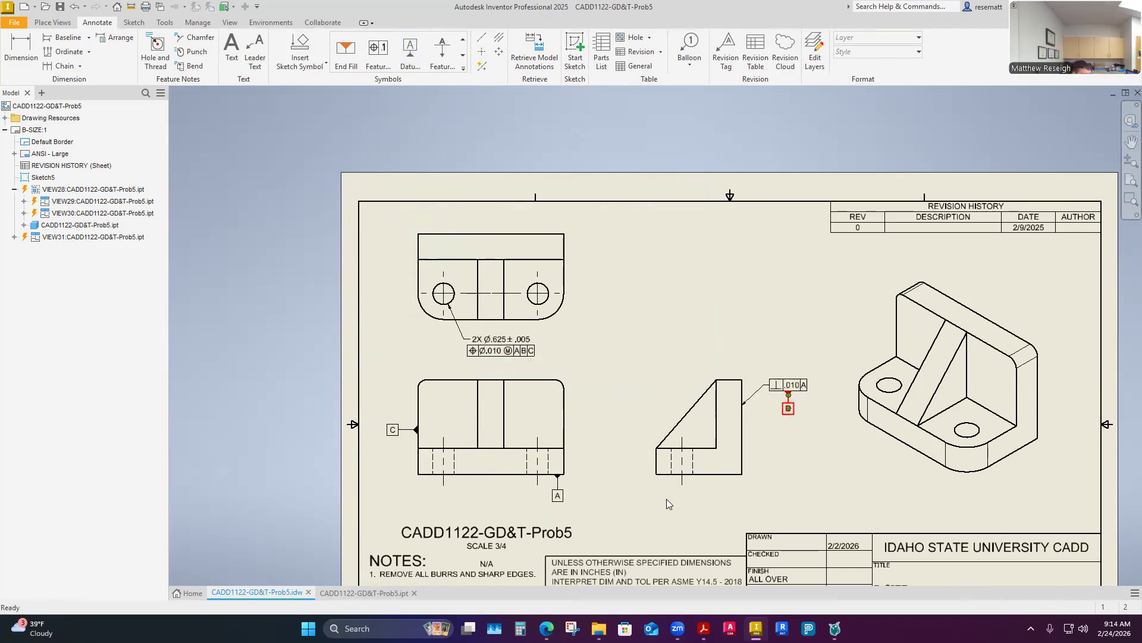
mouse_move(418, 429)
mouse_down()
mouse_move(418, 396)
mouse_move(417, 426)
mouse_up()
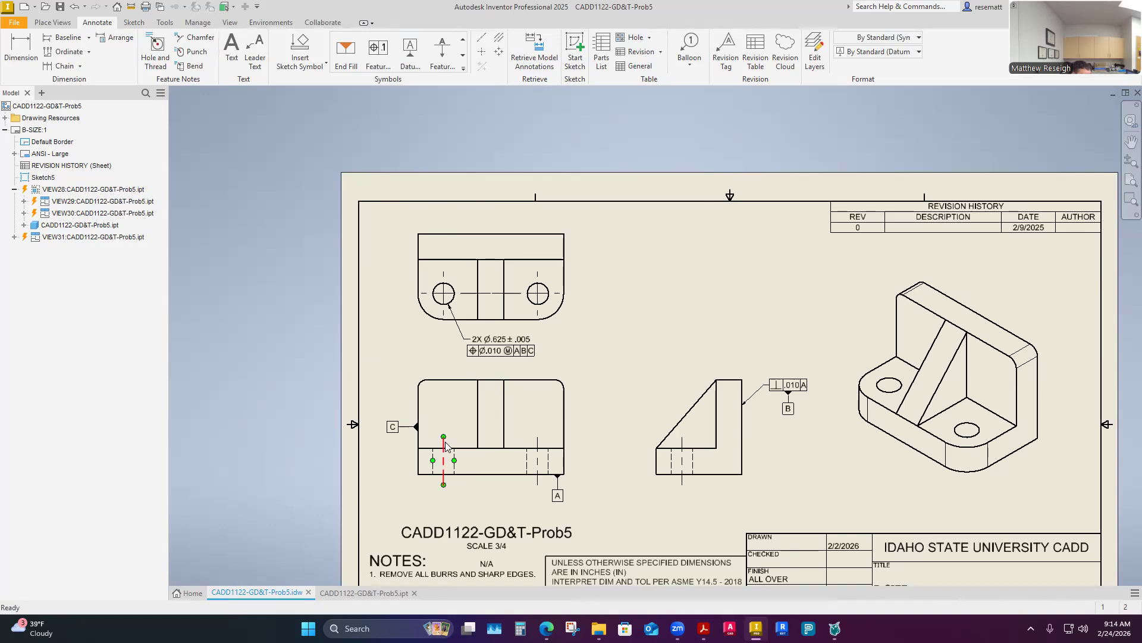
- Move the 2X Ø.625 hole callout with its position frame slightly closer to the top view
scroll(491, 431, up, 5)
scroll(479, 398, down, 3)
scroll(424, 352, up, 3)
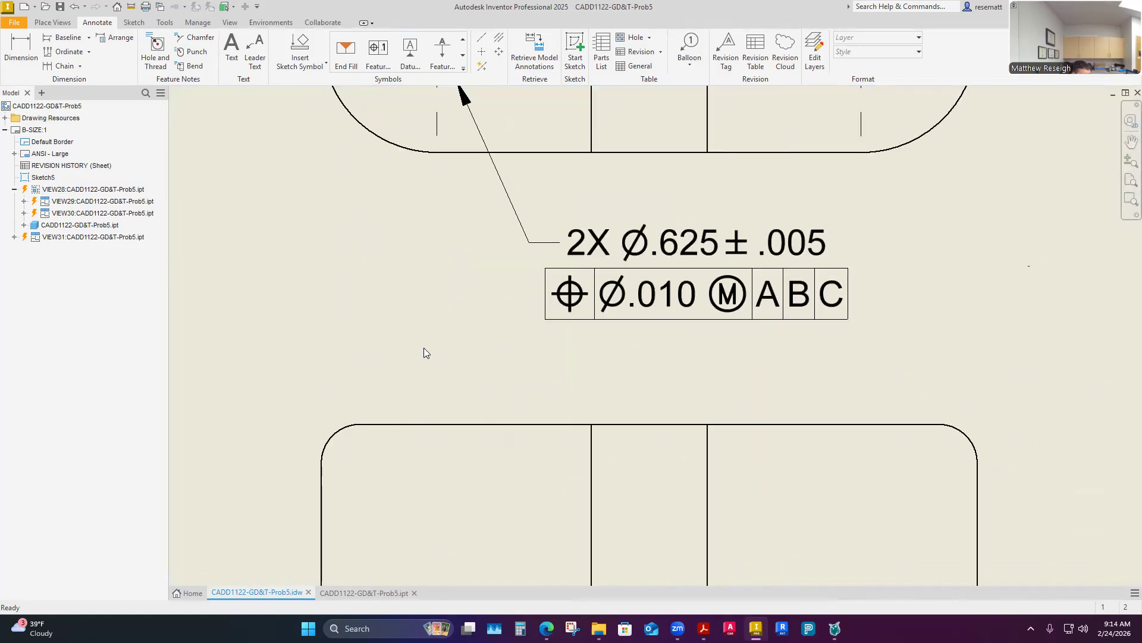
scroll(423, 348, down, 4)
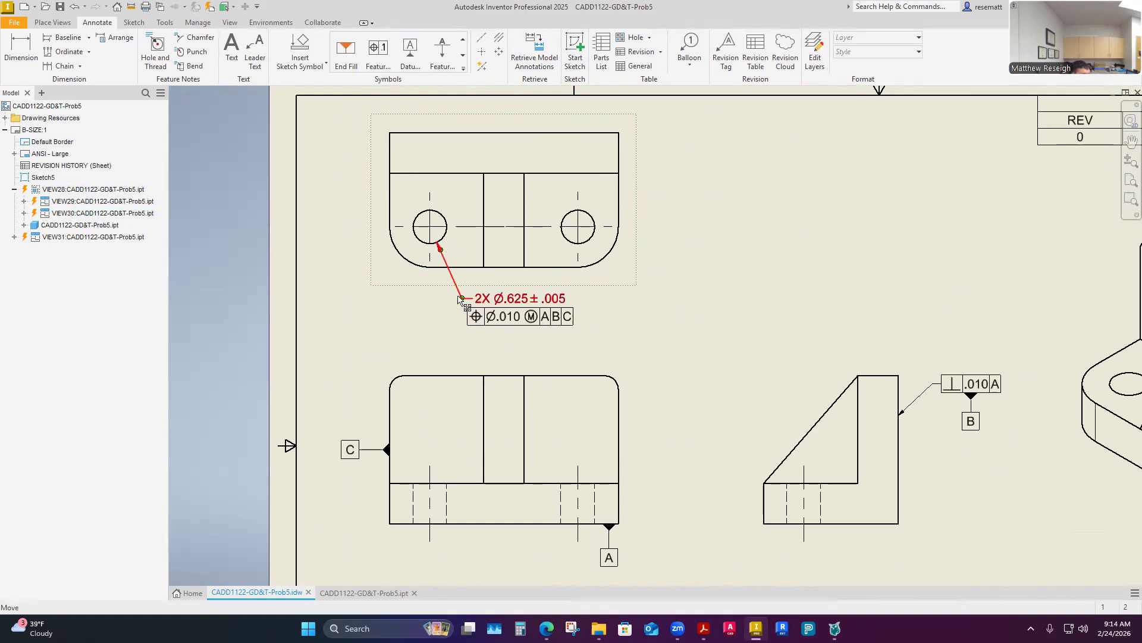
drag(459, 298, 452, 289)
- Dimension the front view's overall width above the view, keeping the default tolerance and precision
click(21, 49)
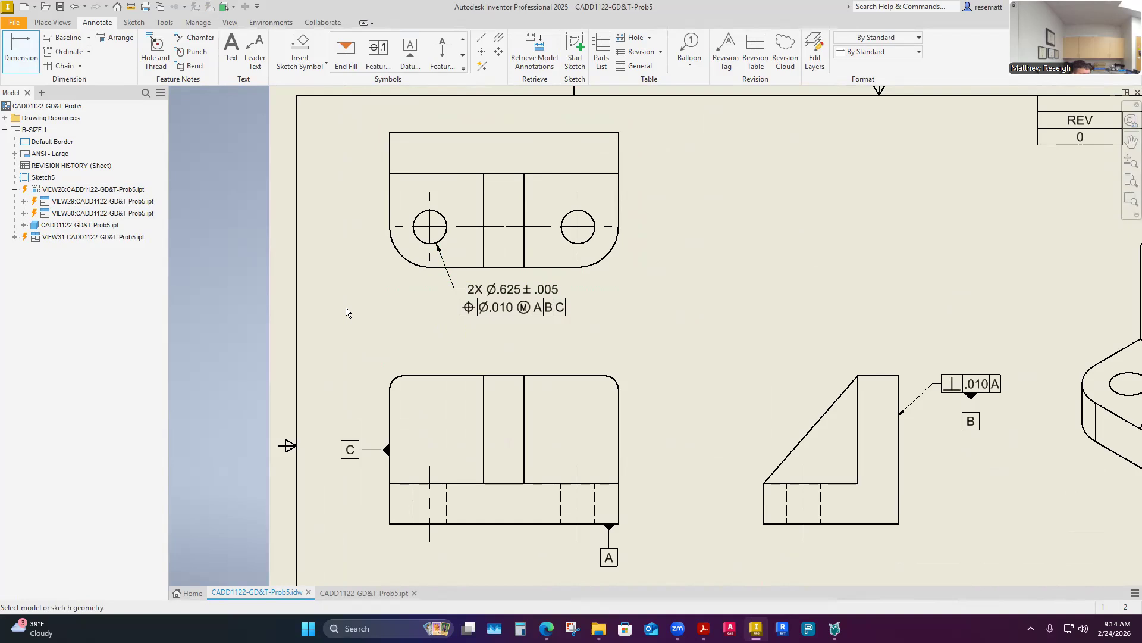
scroll(349, 325, up, 3)
scroll(422, 400, down, 3)
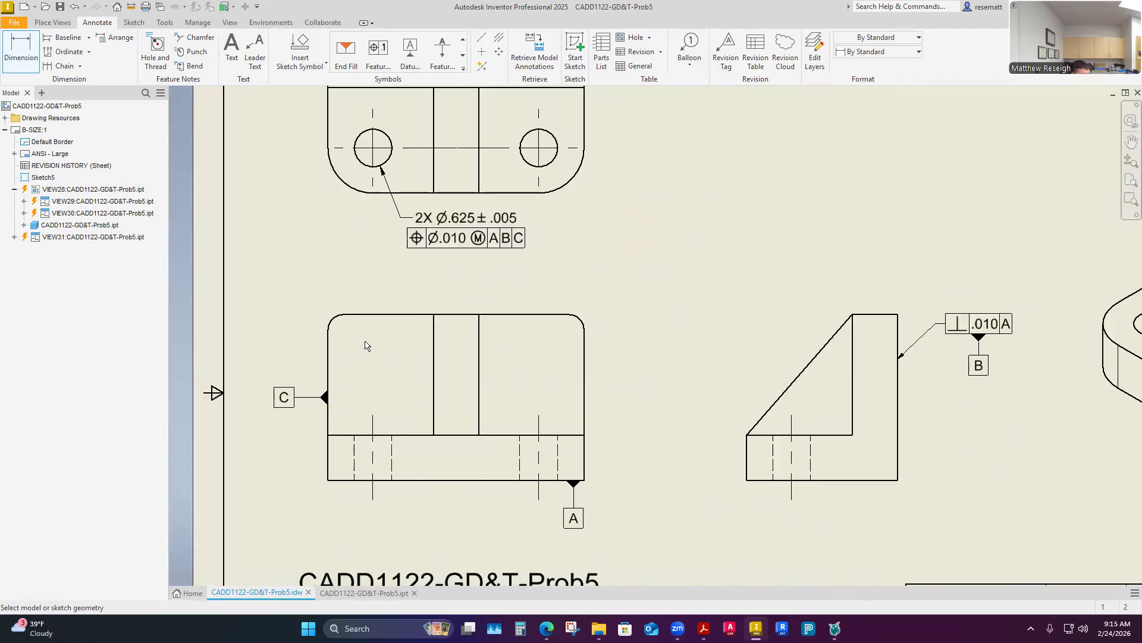
click(327, 361)
click(588, 381)
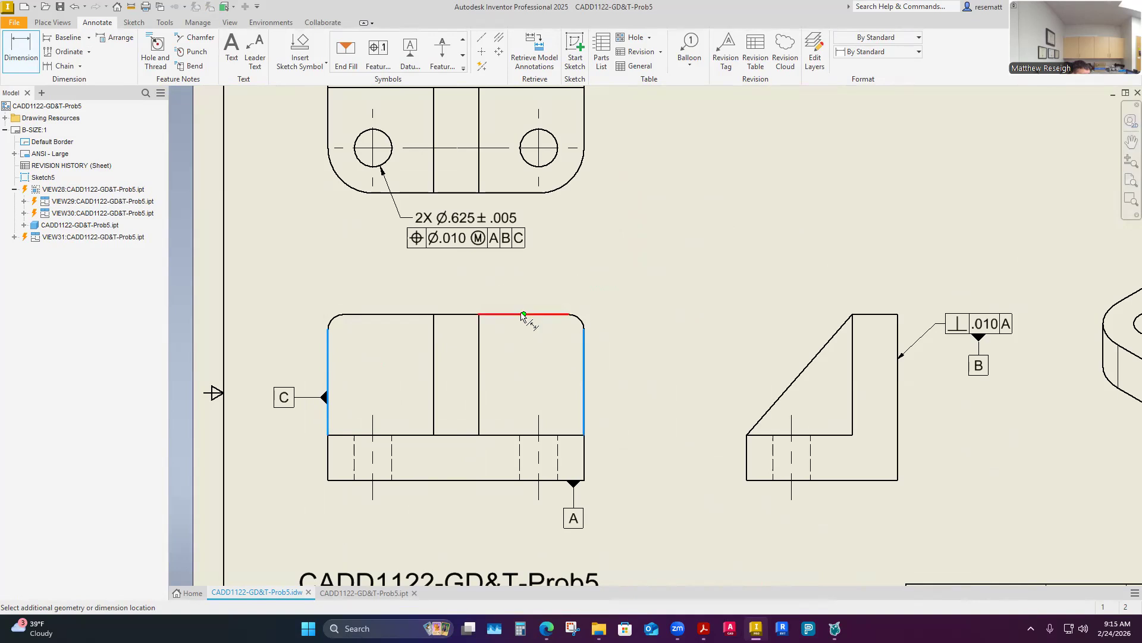
click(509, 279)
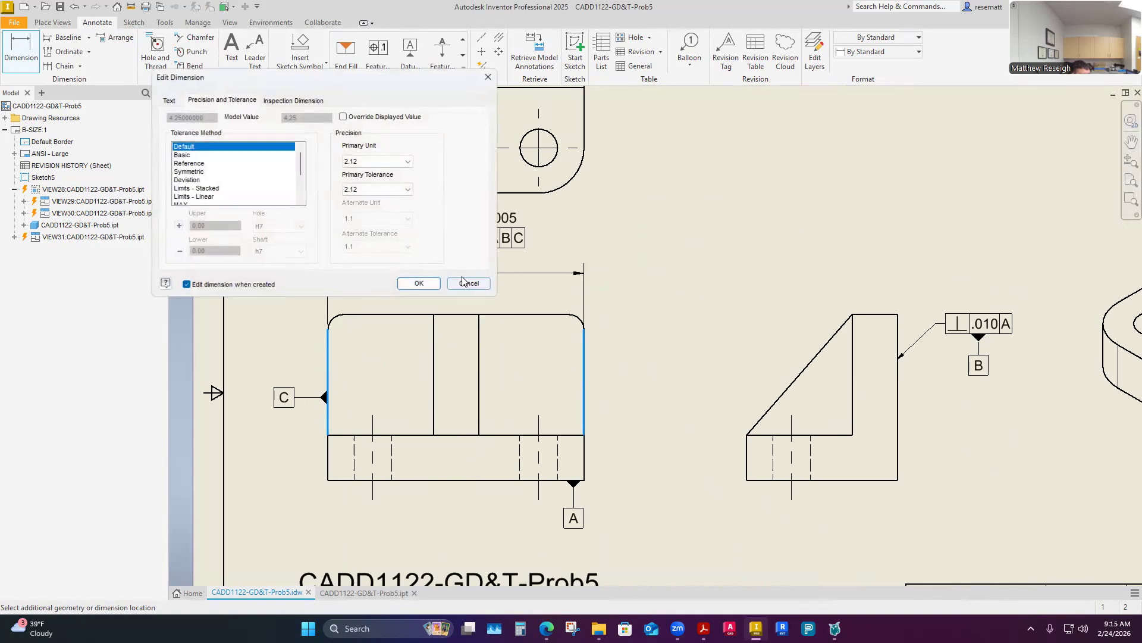
click(416, 283)
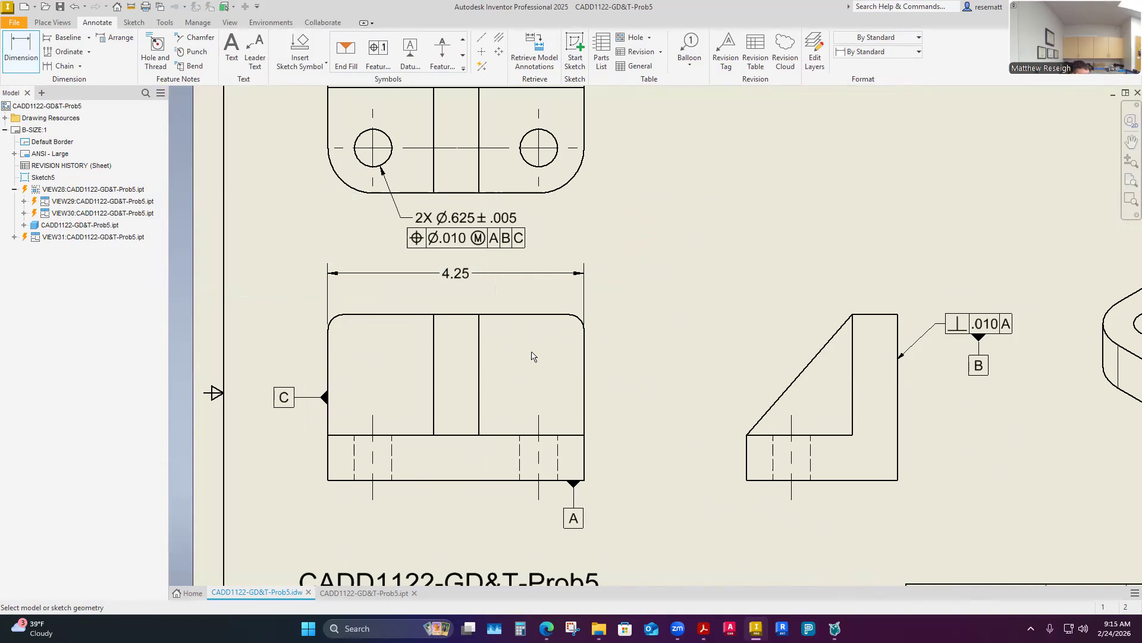
- Dimension the front view's overall height to the right of the view with the default tolerance
click(545, 316)
click(524, 479)
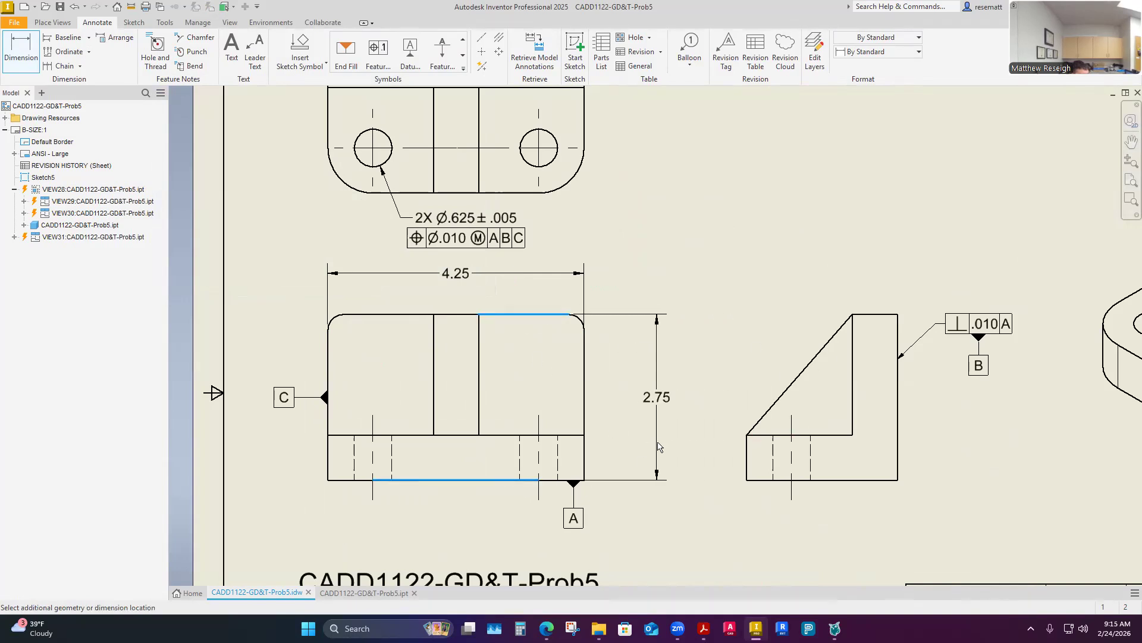
click(658, 446)
click(420, 284)
- Dimension the top view's overall depth from back edge to front edge, placed to the right of the view
scroll(503, 399, down, 3)
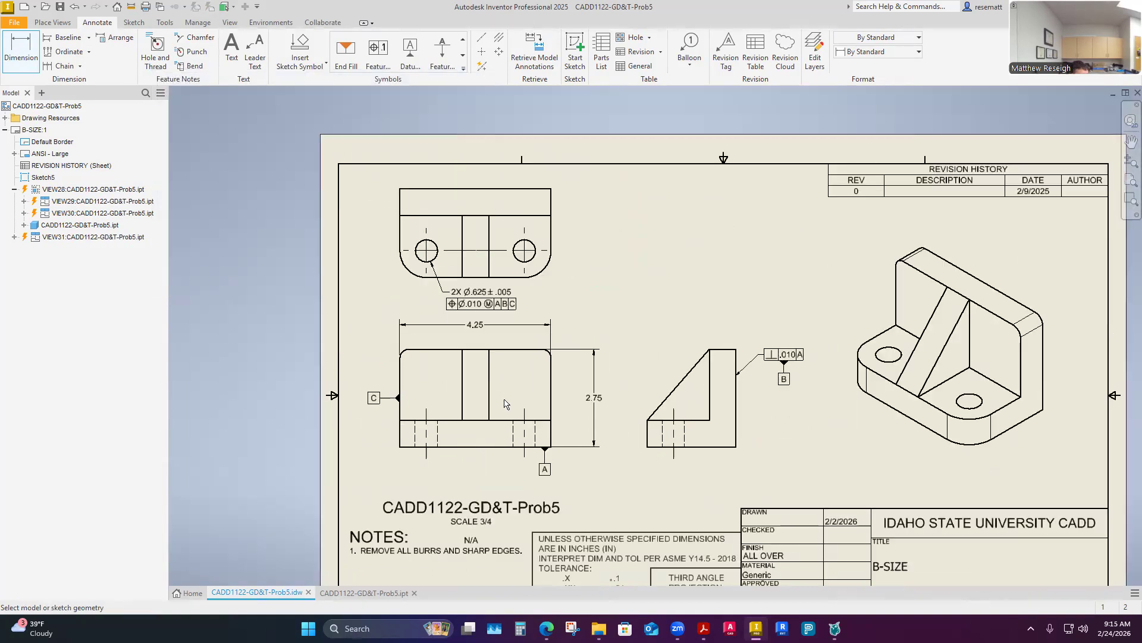
scroll(540, 205, up, 3)
click(518, 185)
click(491, 348)
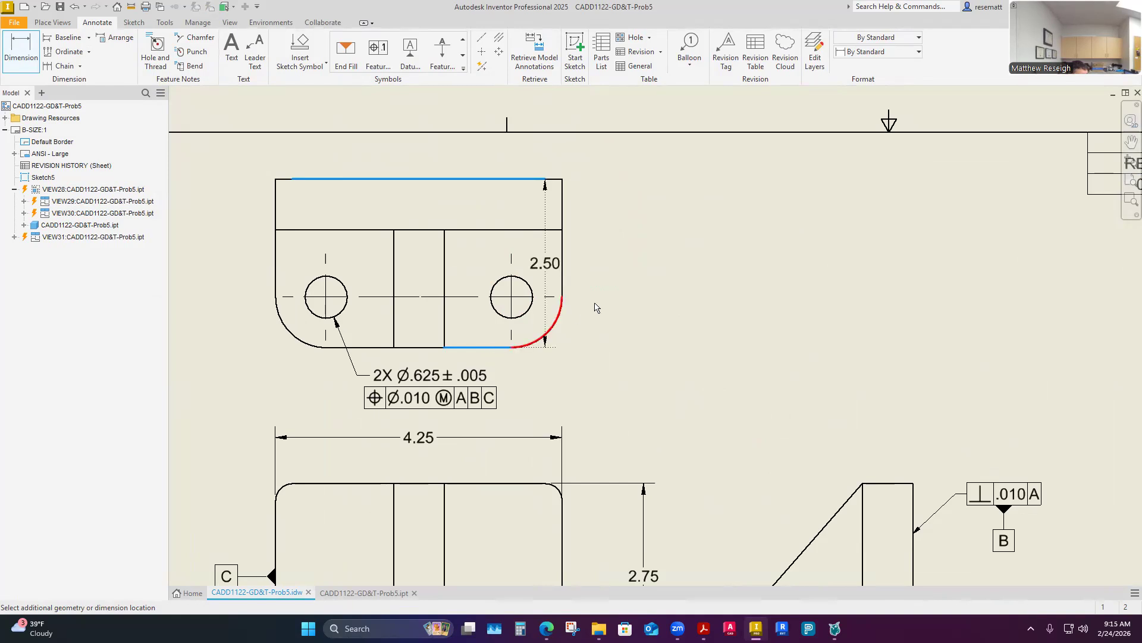
click(626, 301)
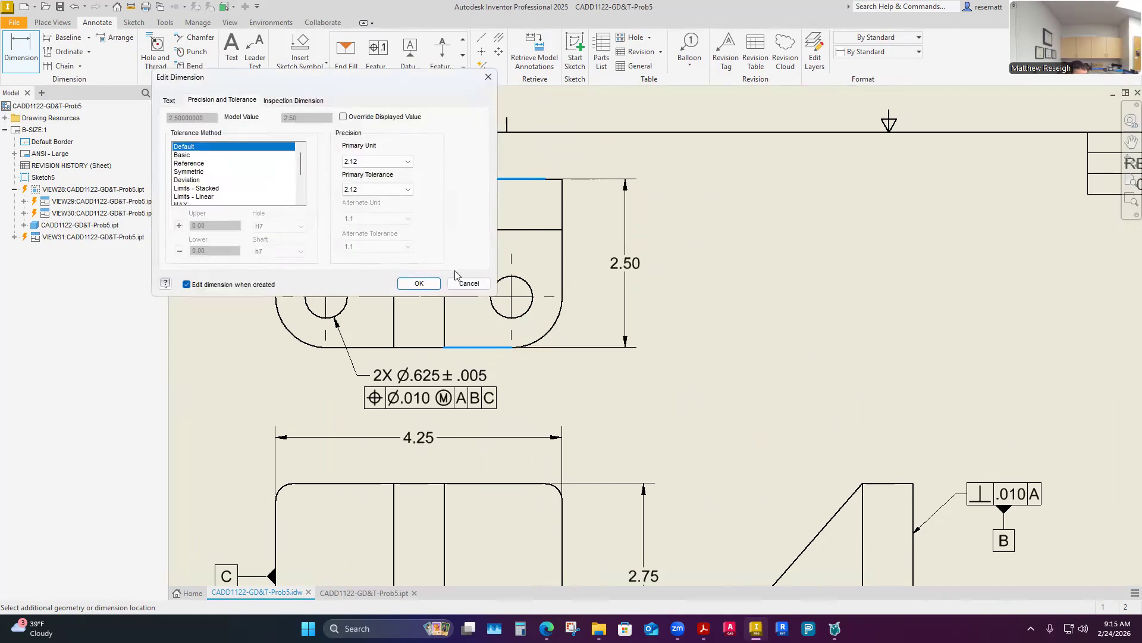
click(416, 283)
- Dimension the base's thickness at the front view's right side, inside the overall height dimension, keeping the default tolerance
scroll(747, 304, up, 3)
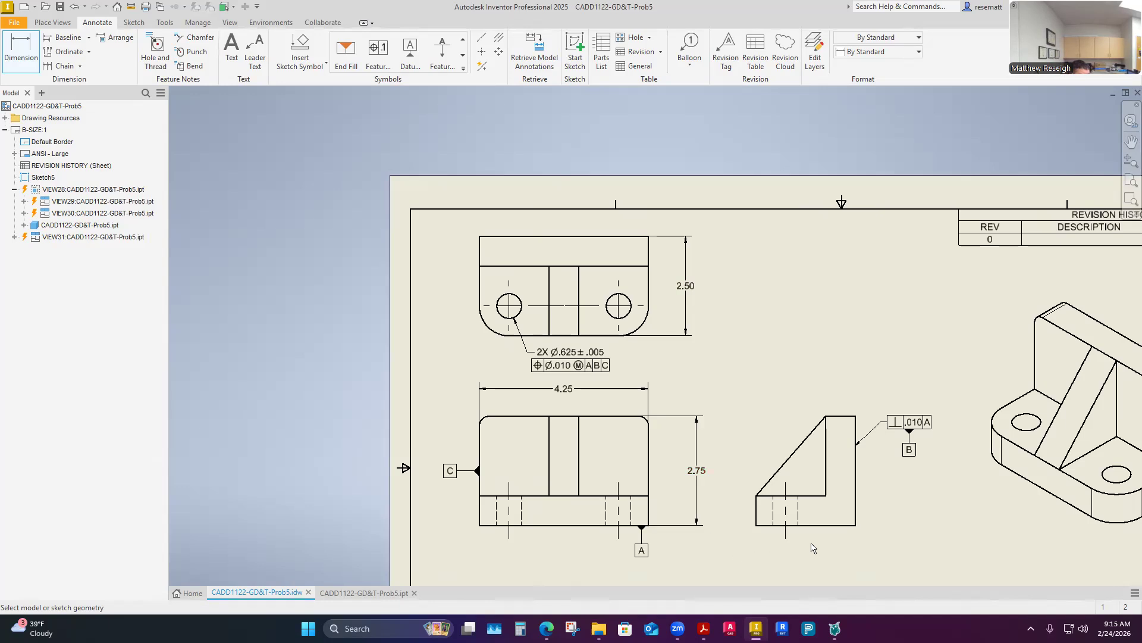
scroll(863, 539, up, 4)
scroll(865, 538, down, 3)
key(Escape)
click(29, 54)
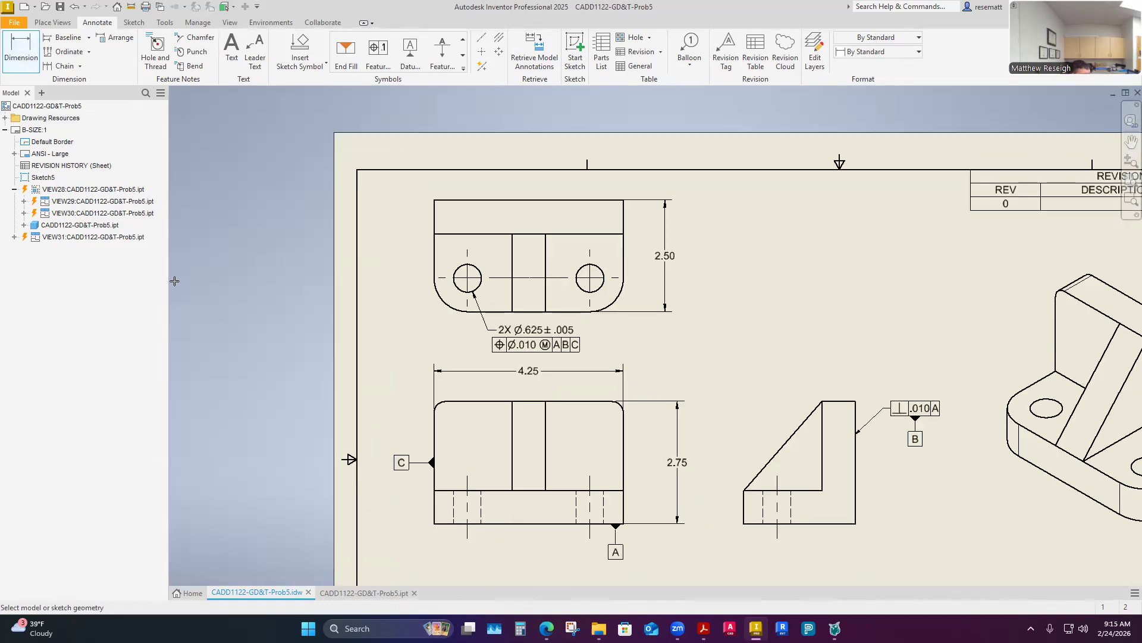
scroll(696, 554, up, 3)
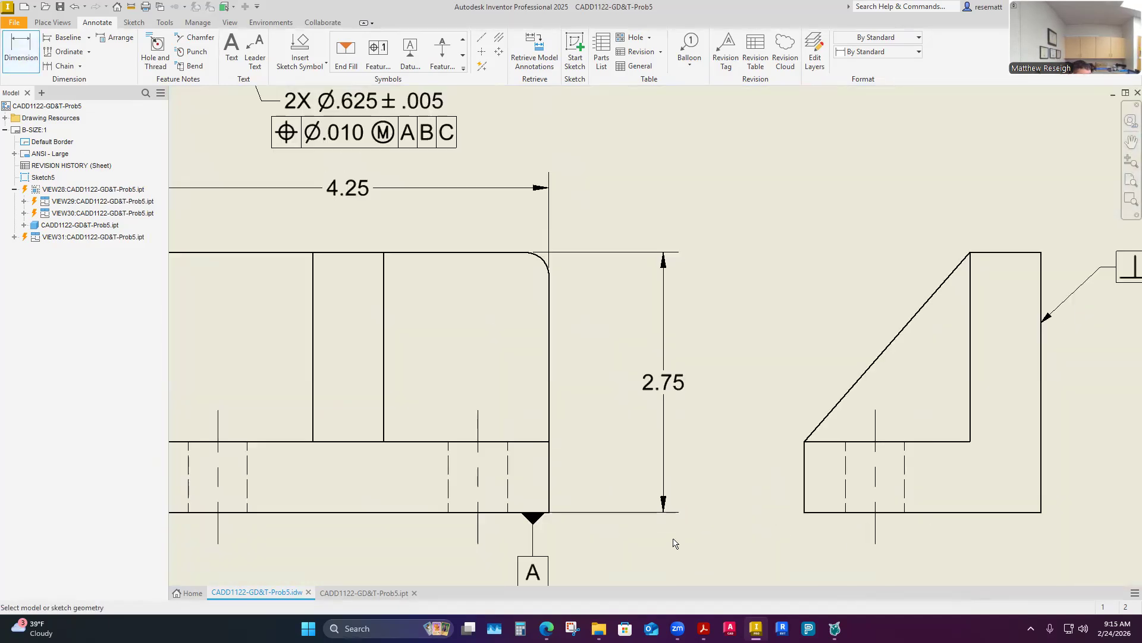
click(523, 512)
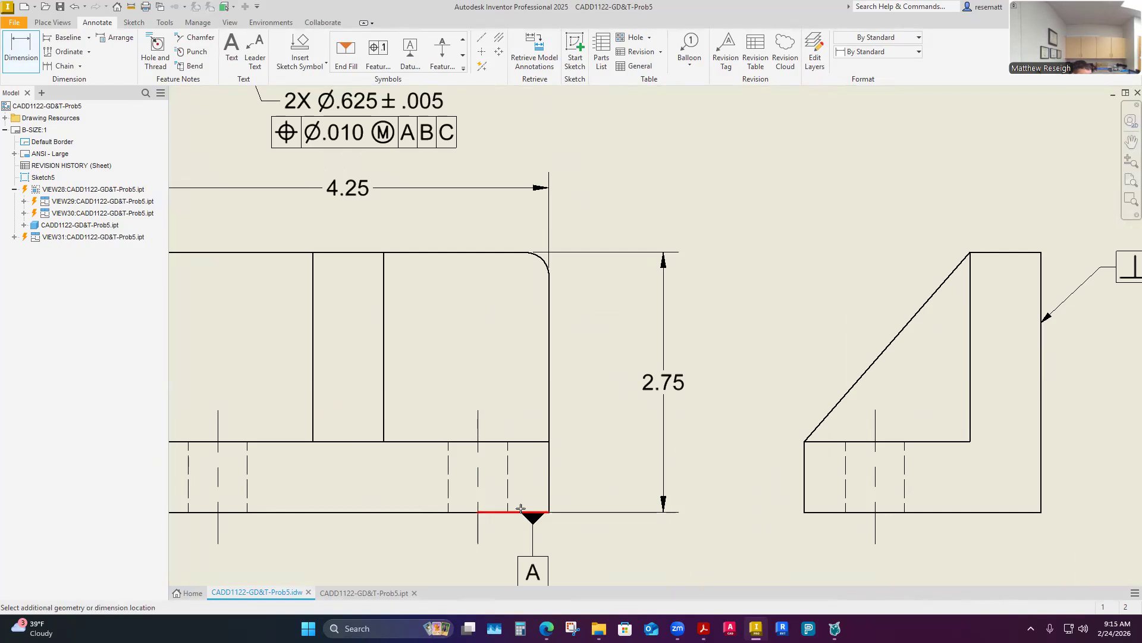
click(526, 442)
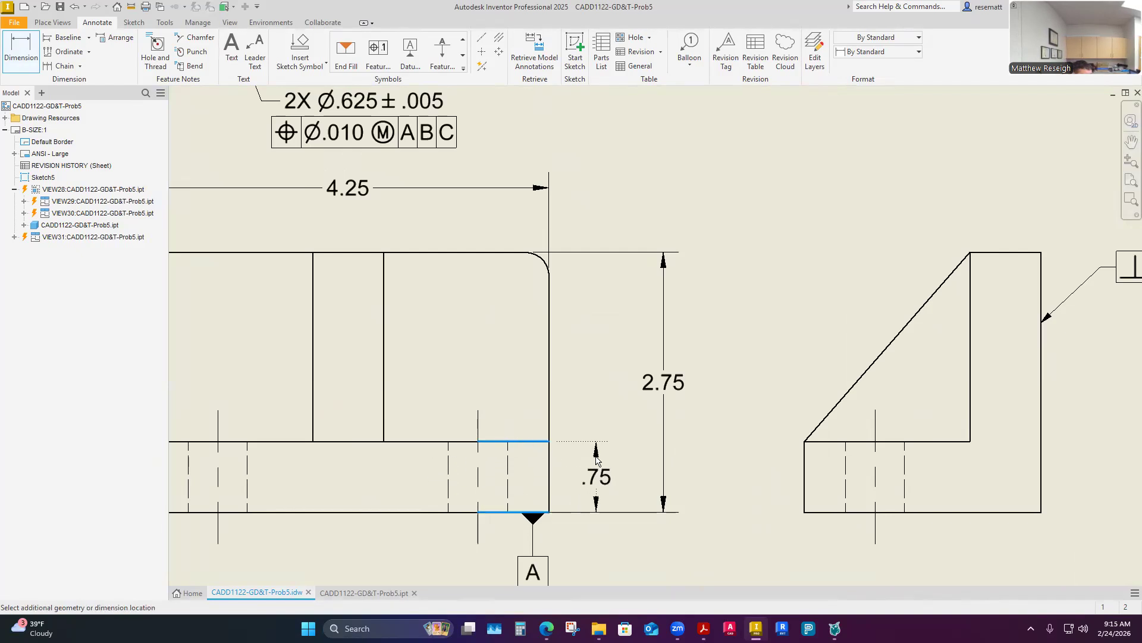
click(597, 459)
click(408, 283)
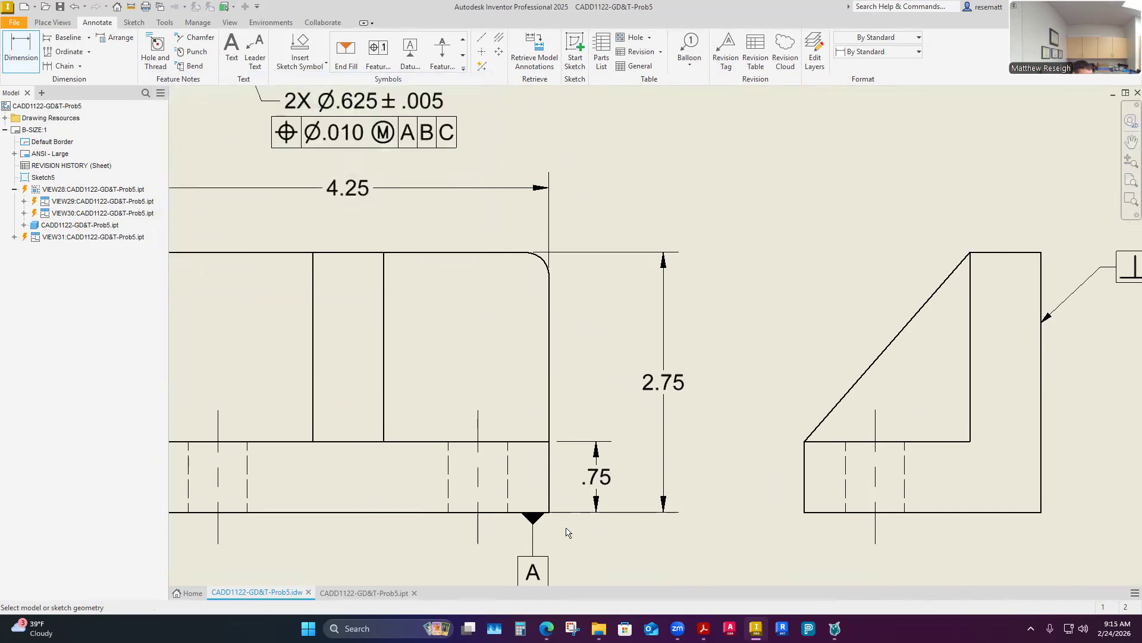
- Dimension the upright wall's thickness at the top view's right side, inside the overall depth dimension, with the default tolerance
scroll(567, 533, down, 3)
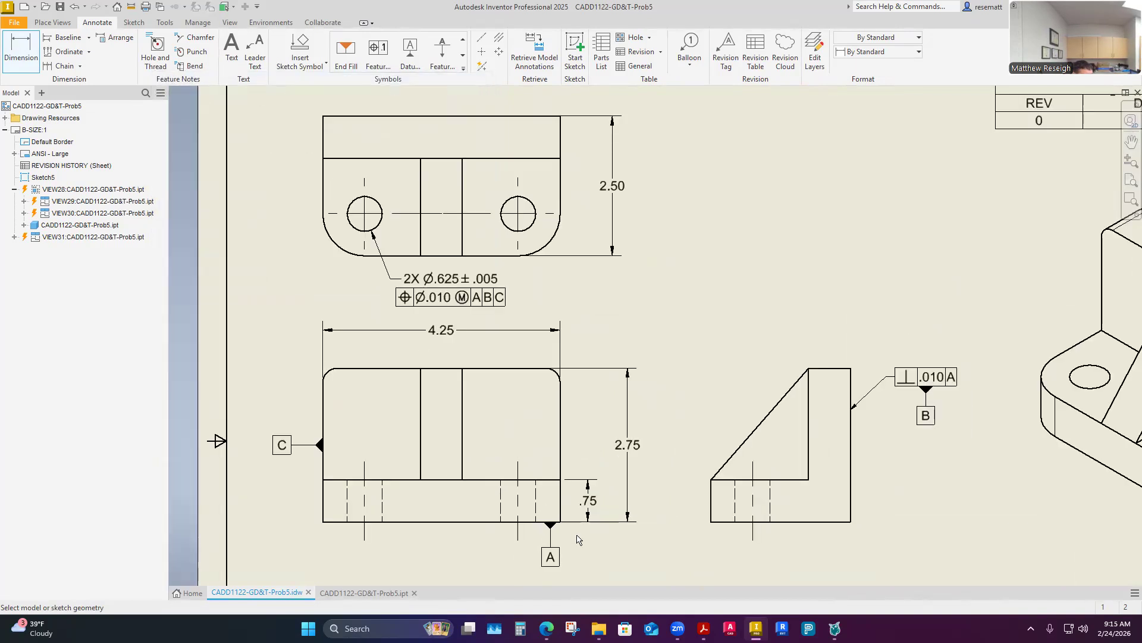
scroll(551, 97, up, 3)
click(539, 137)
click(516, 215)
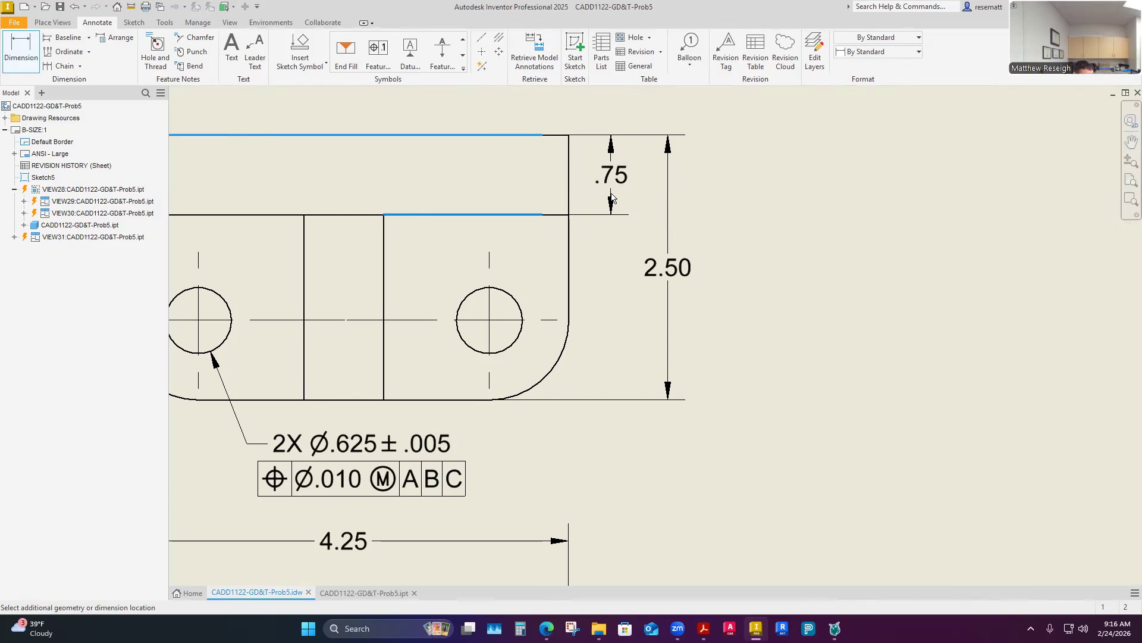
click(611, 198)
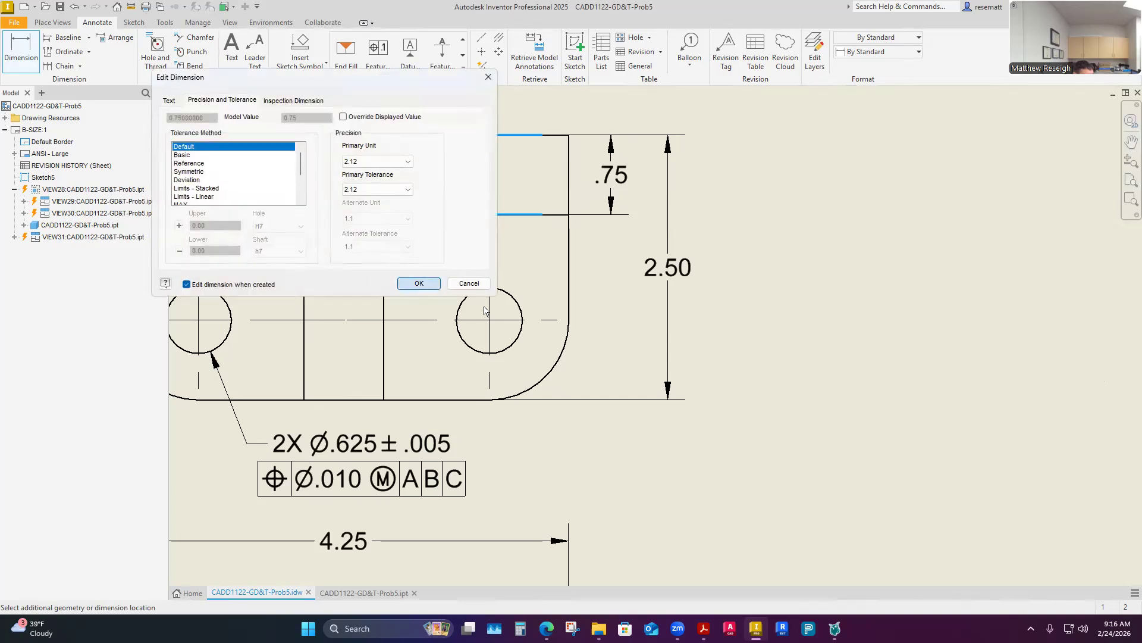
key(Return)
scroll(611, 320, down, 2)
scroll(674, 348, down, 2)
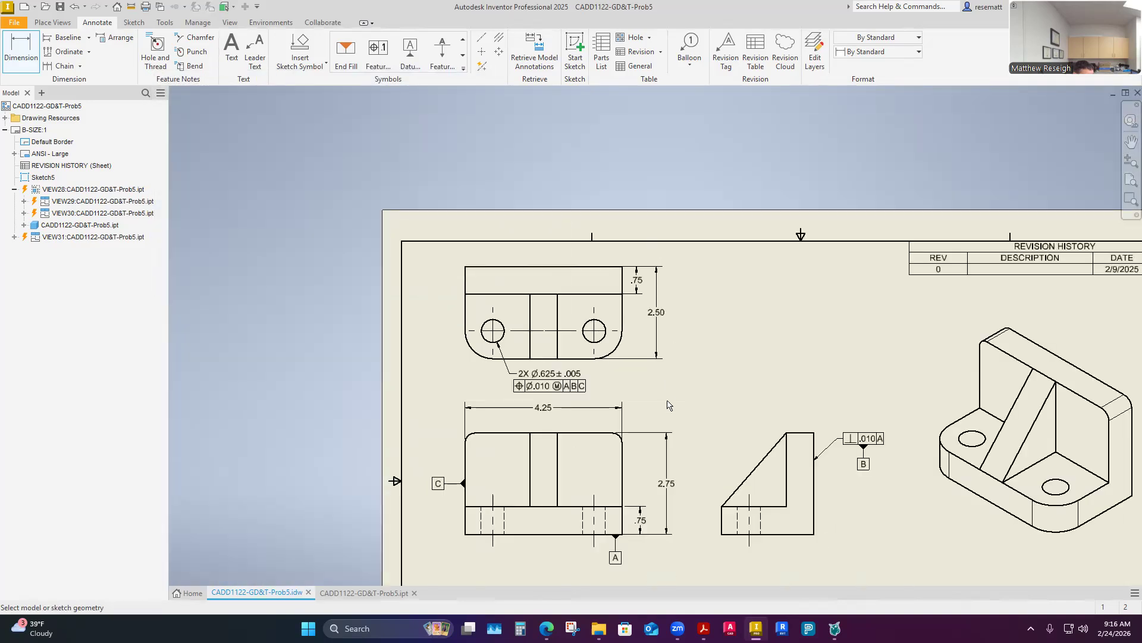
- Dimension from the front view's left edge to the rib's left edge, placed above the view under the overall width dimension
scroll(519, 504, up, 3)
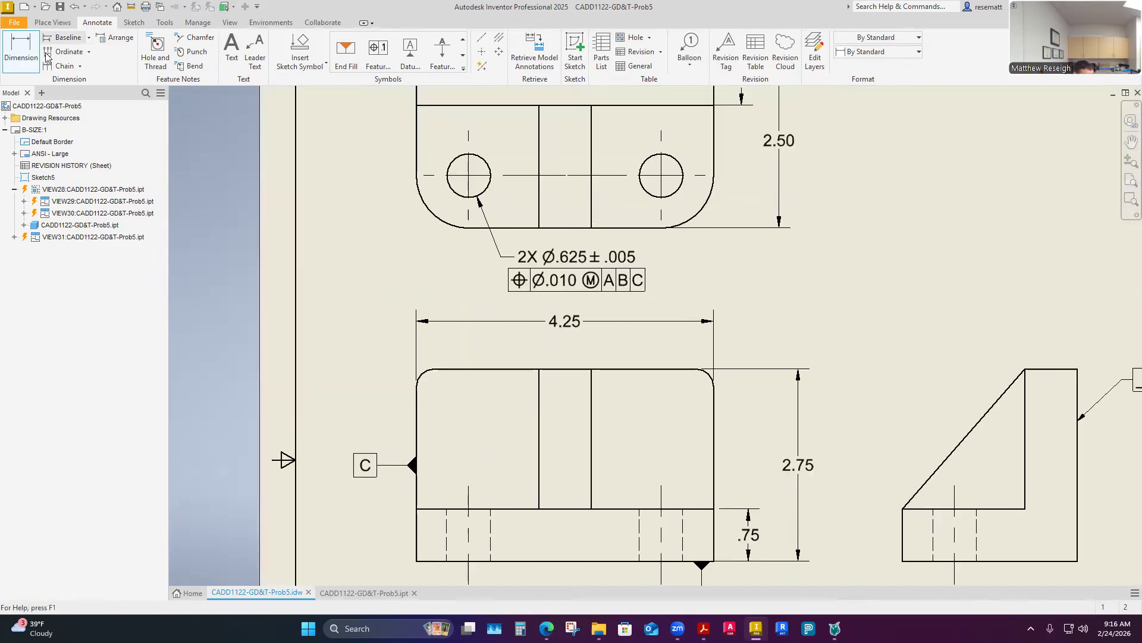
click(21, 53)
click(417, 427)
click(539, 411)
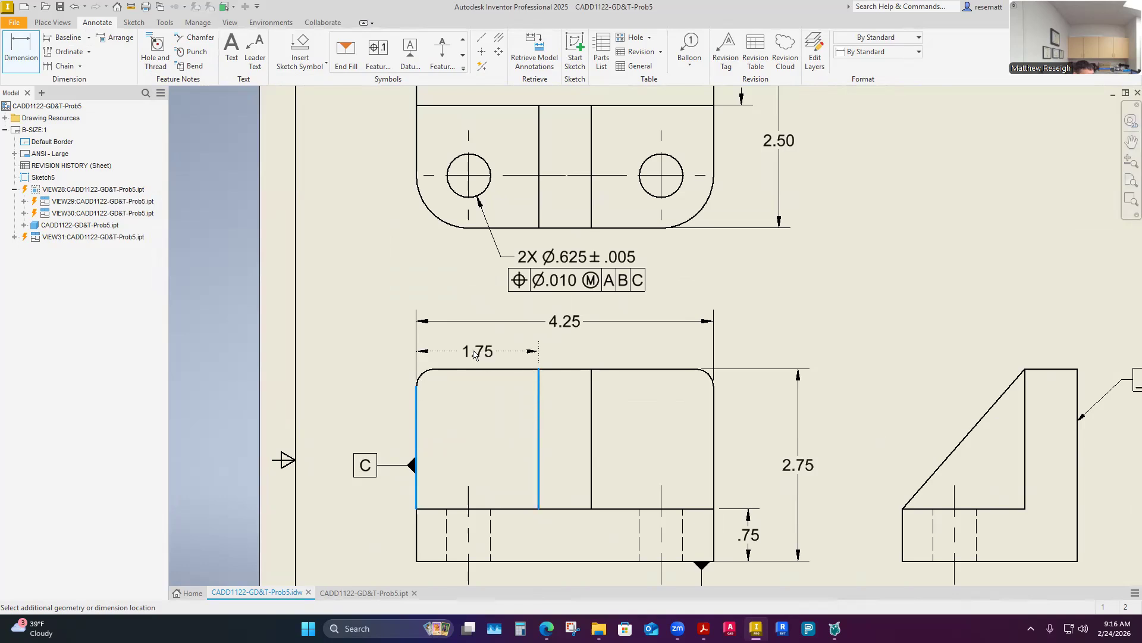
click(475, 354)
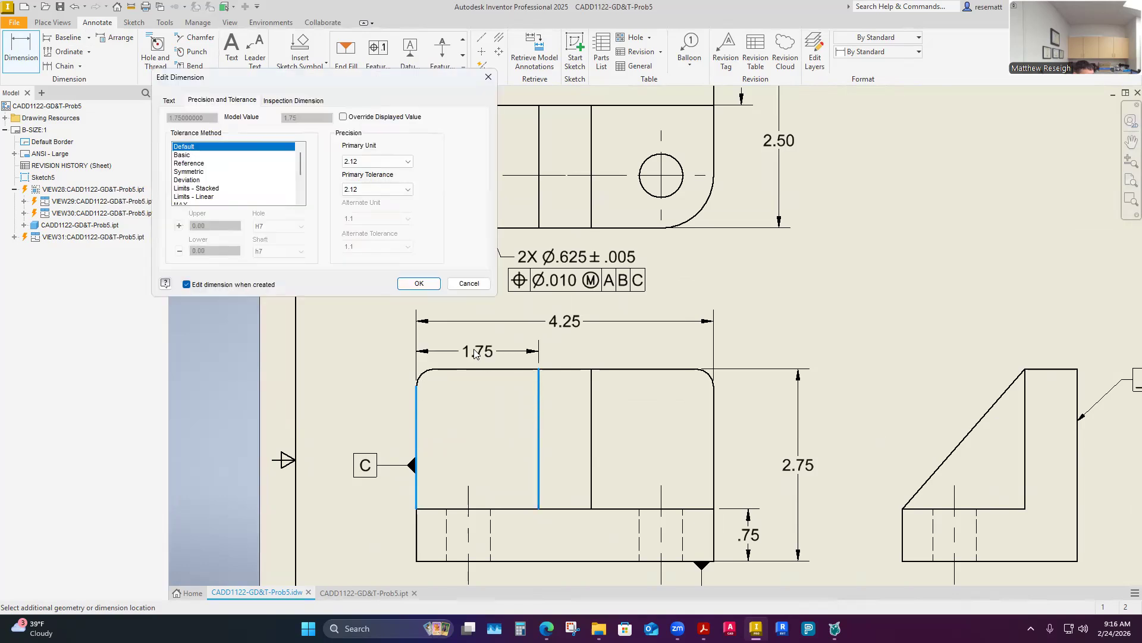
click(423, 284)
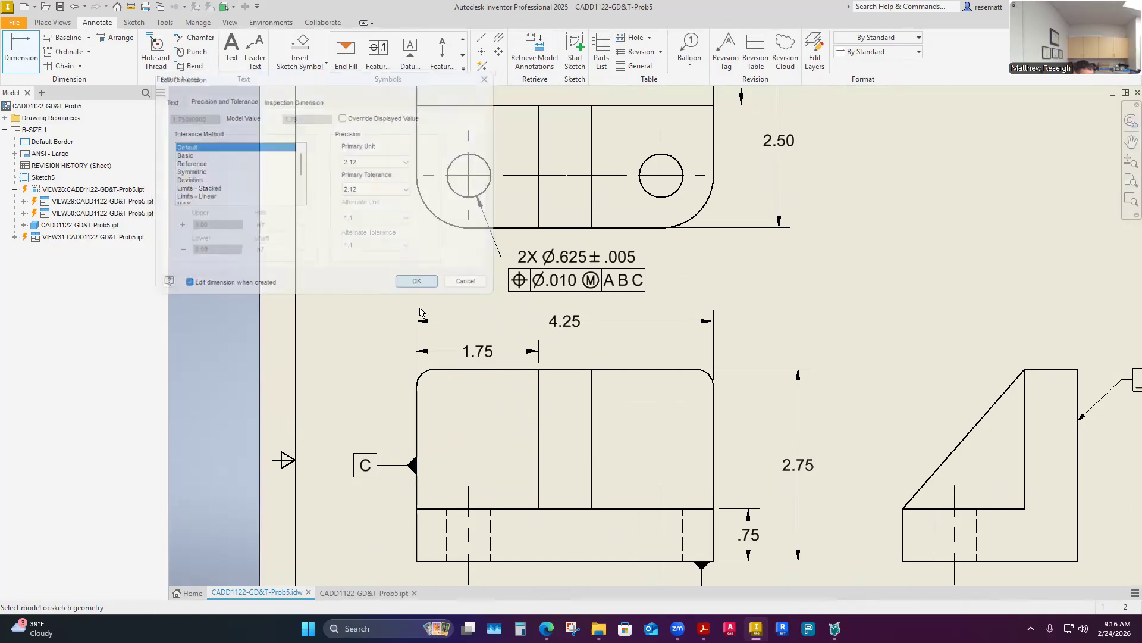
- Dimension the rib's width above the front view and move its text to the right of the extension lines
click(538, 412)
click(591, 410)
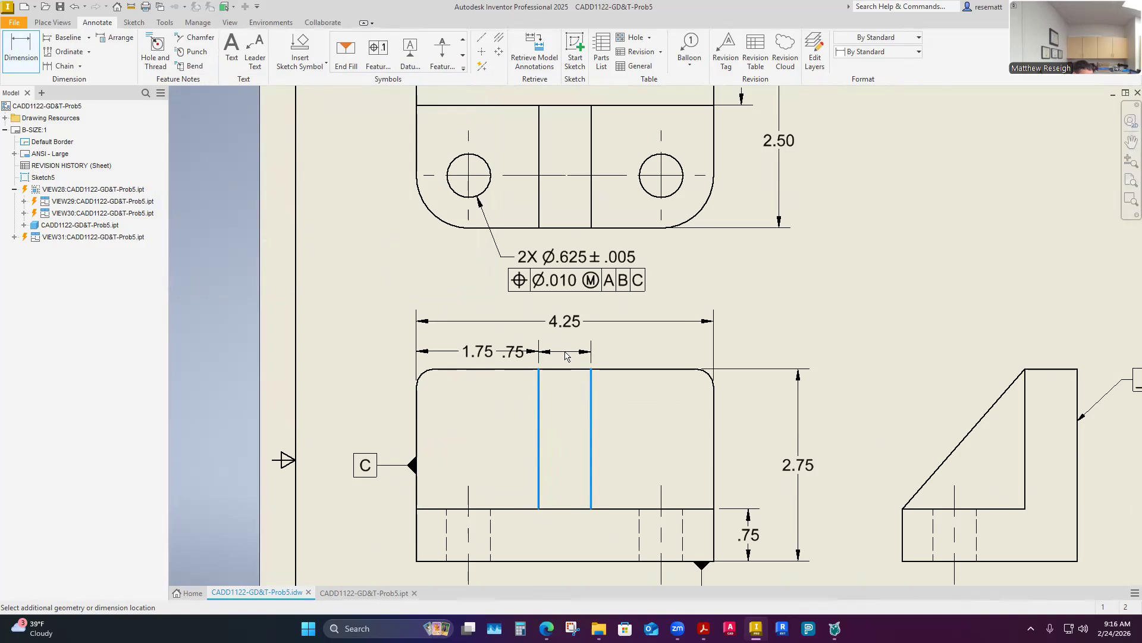
click(564, 356)
click(424, 284)
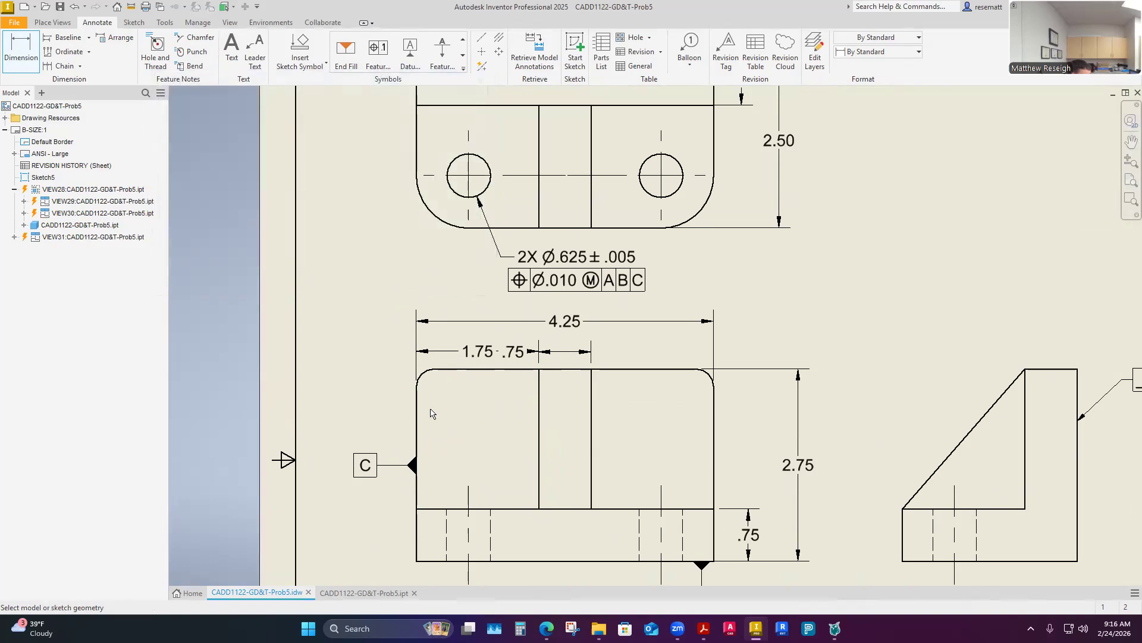
key(Escape)
click(513, 354)
drag(513, 354, 619, 354)
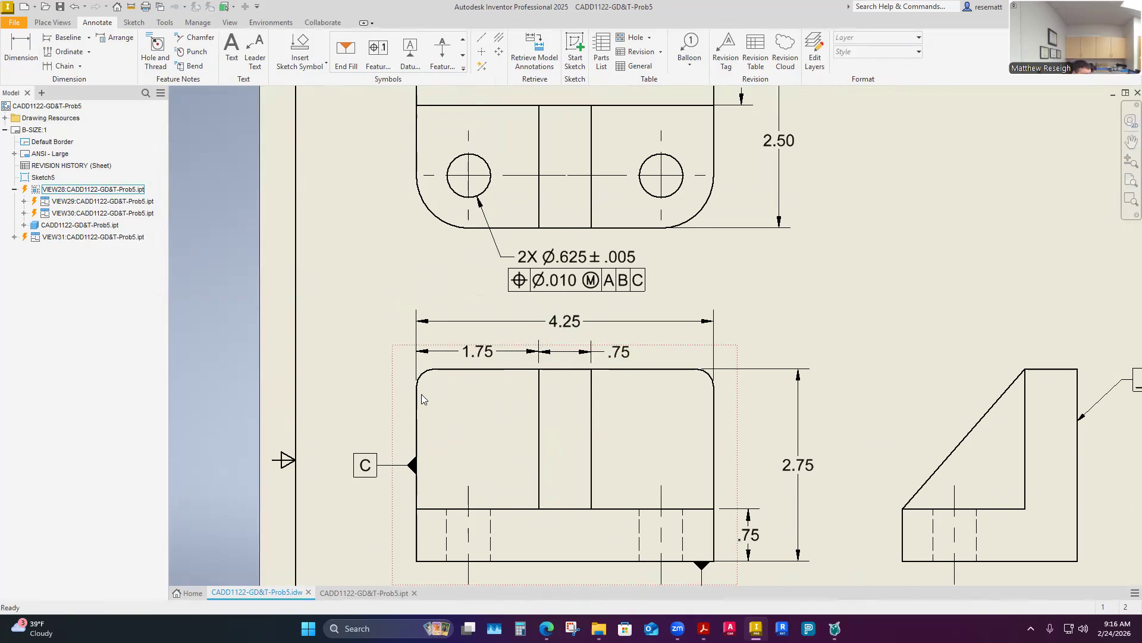
- Add a radius dimension to the front view's upper right corner, placed above and right of it, with the prefix 2X
scroll(624, 305, down, 5)
scroll(645, 348, up, 5)
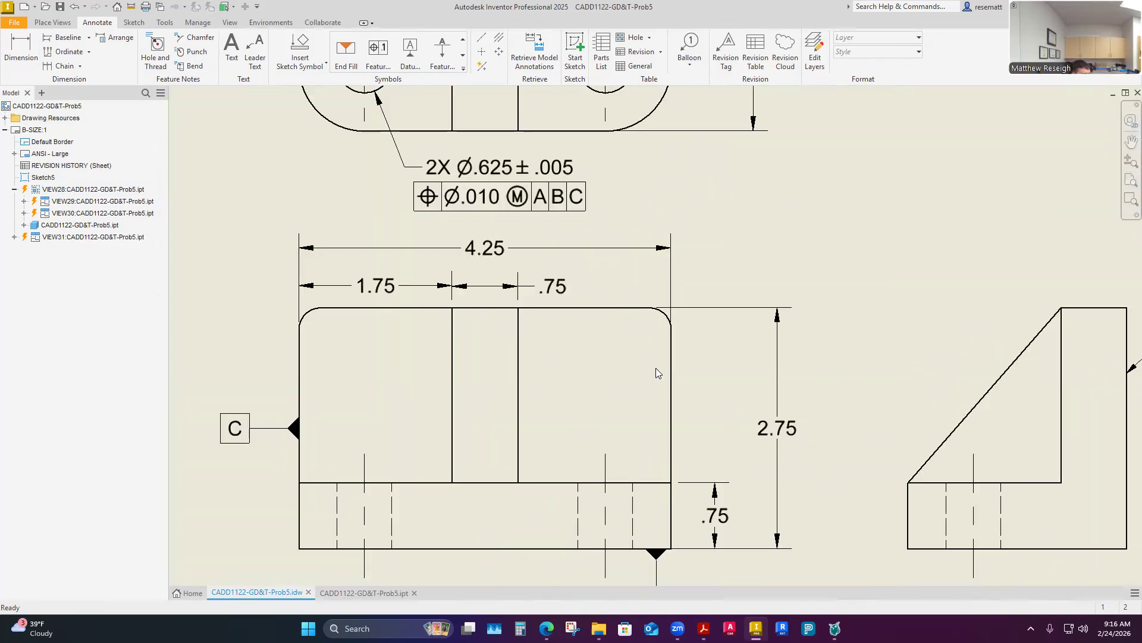
scroll(656, 368, down, 3)
scroll(673, 284, up, 6)
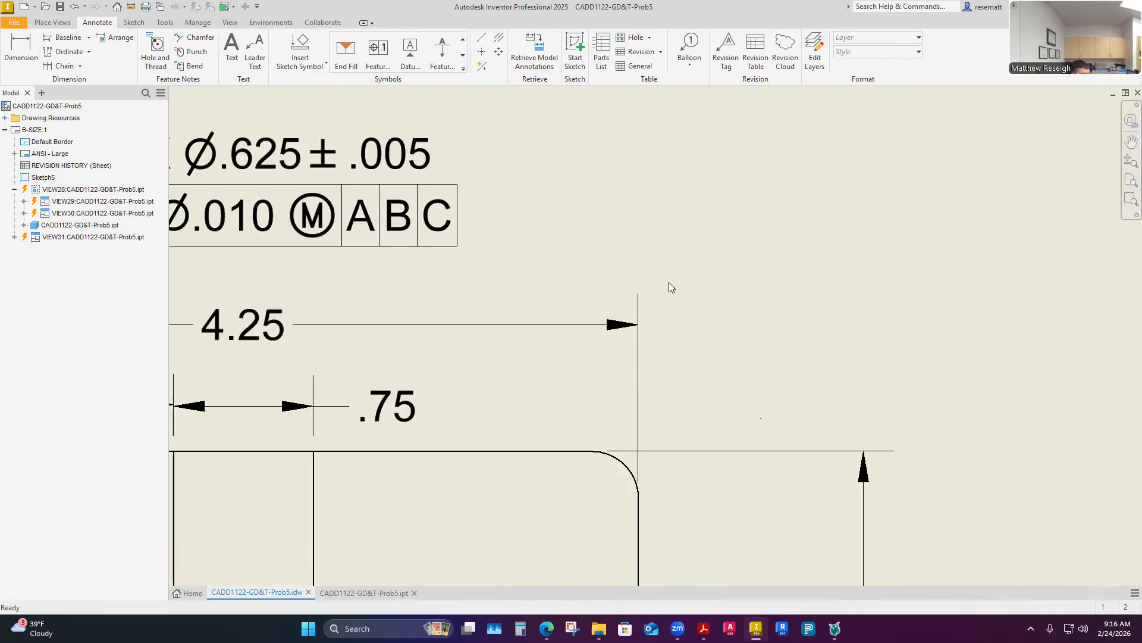
scroll(668, 282, down, 2)
click(20, 51)
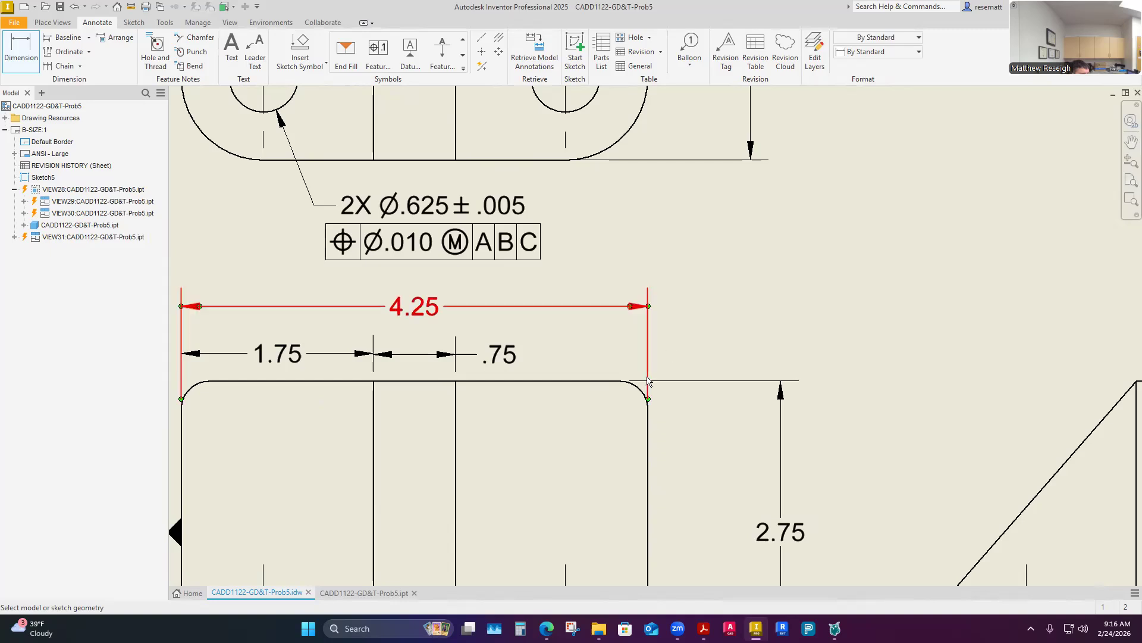
click(645, 395)
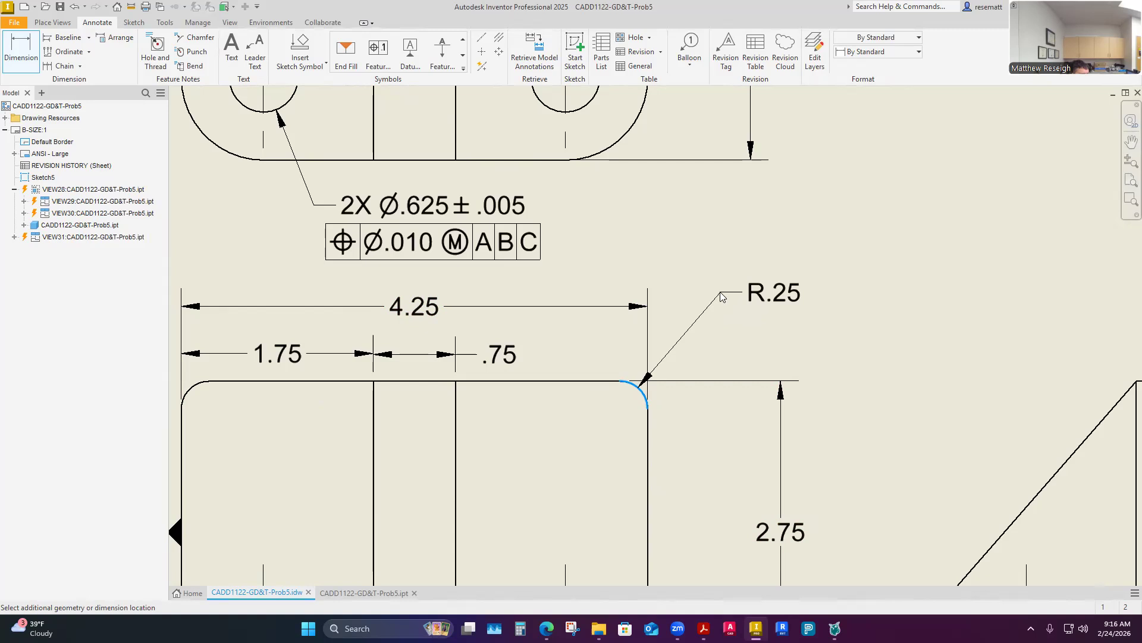
click(722, 296)
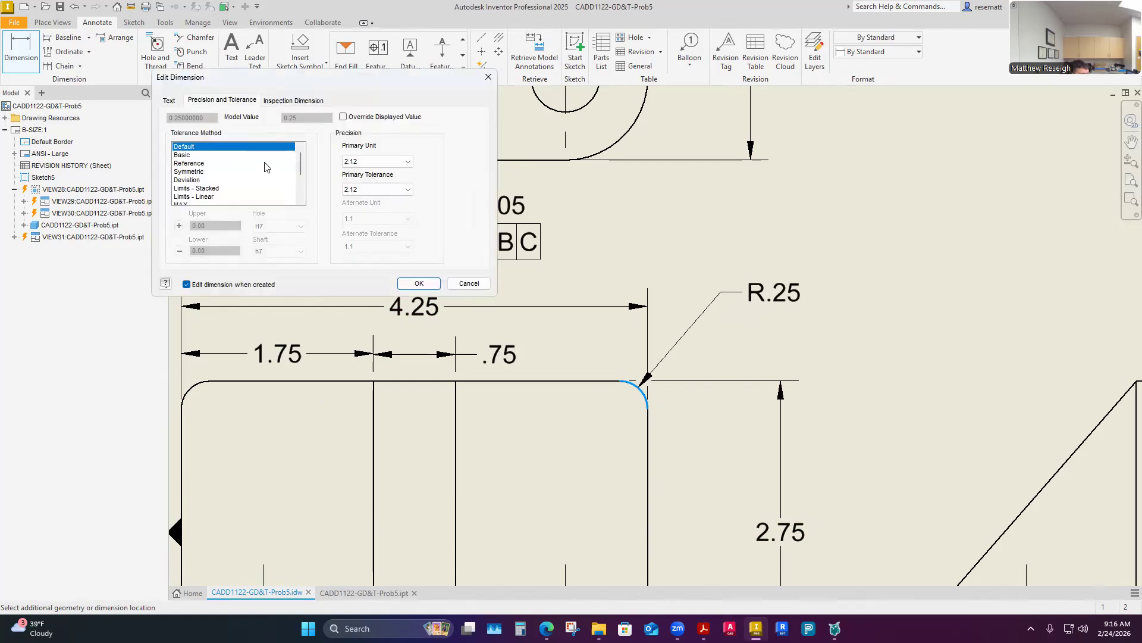
click(175, 100)
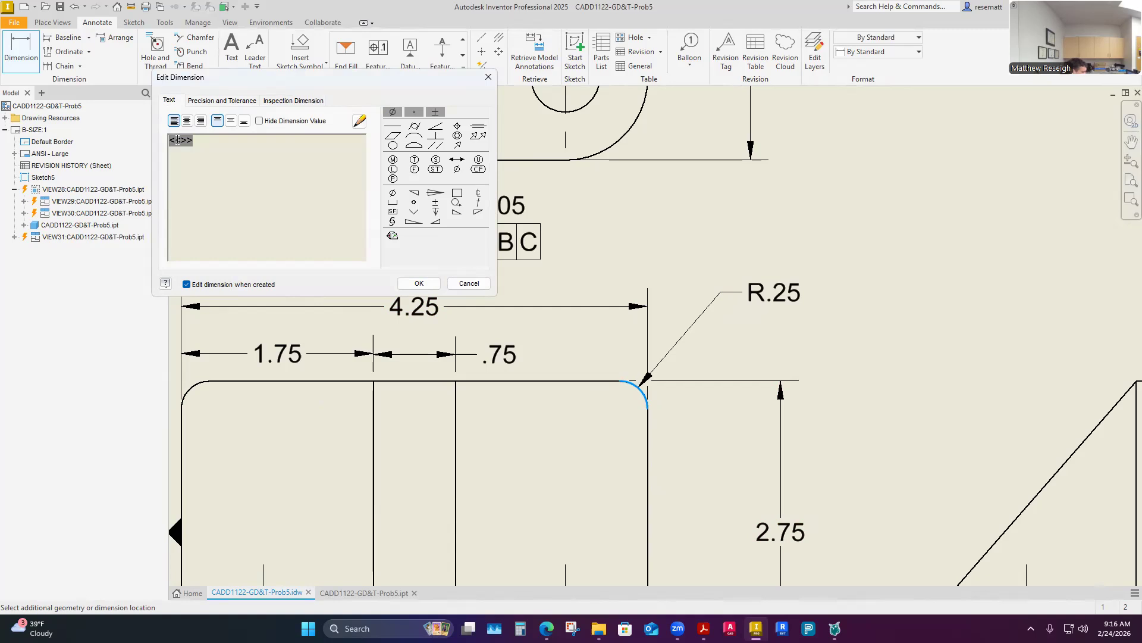
text(2X)
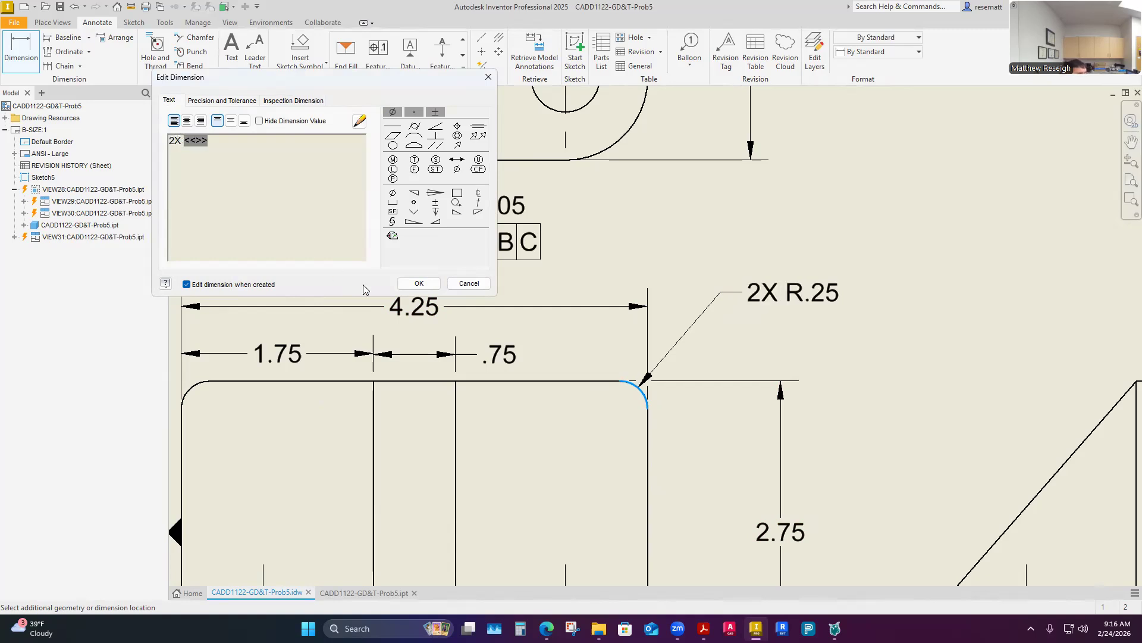
click(419, 284)
- Add a radius dimension to the top view's lower right corner, placed below and right of it, with the prefix 2X
scroll(654, 357, down, 7)
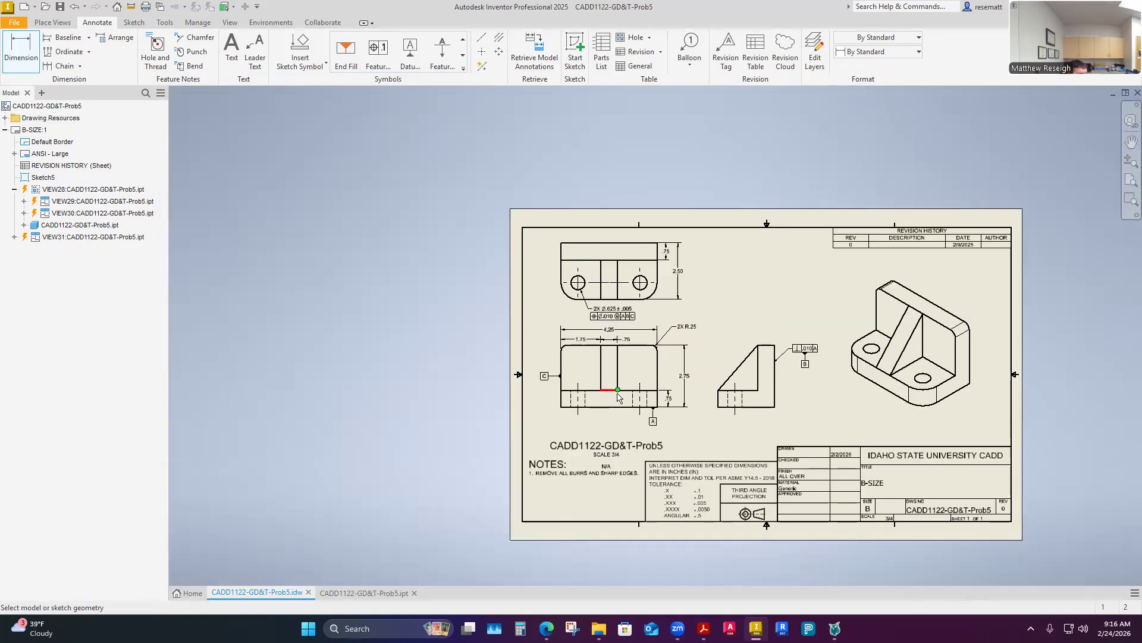
scroll(620, 396, up, 7)
scroll(620, 395, down, 6)
scroll(650, 226, up, 4)
scroll(651, 227, up, 2)
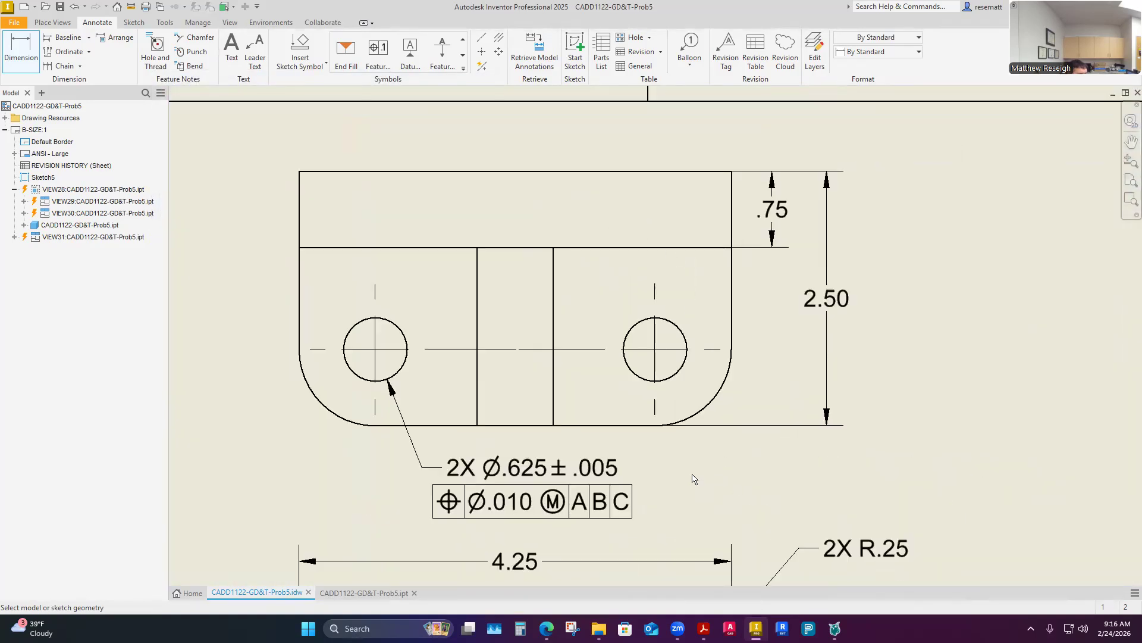
click(718, 399)
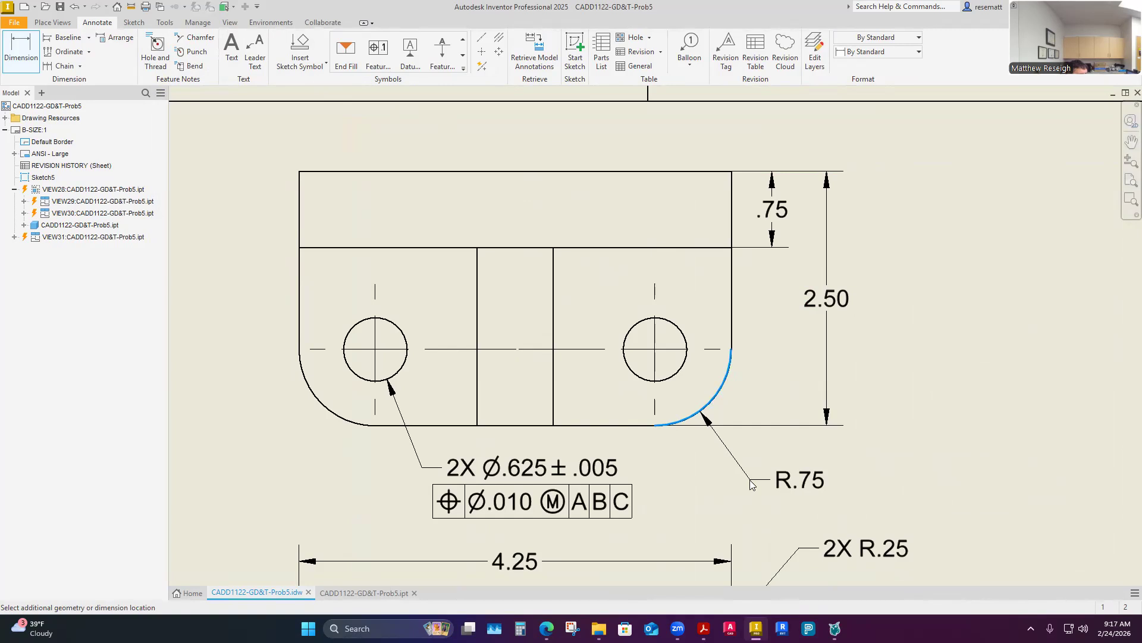
click(751, 482)
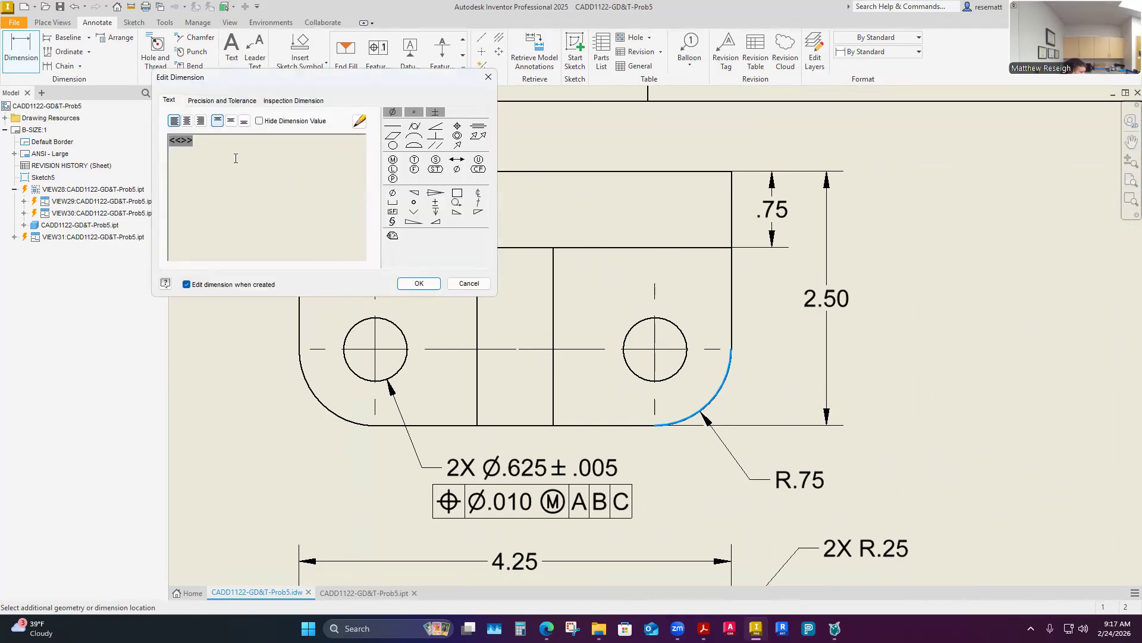
text(2x)
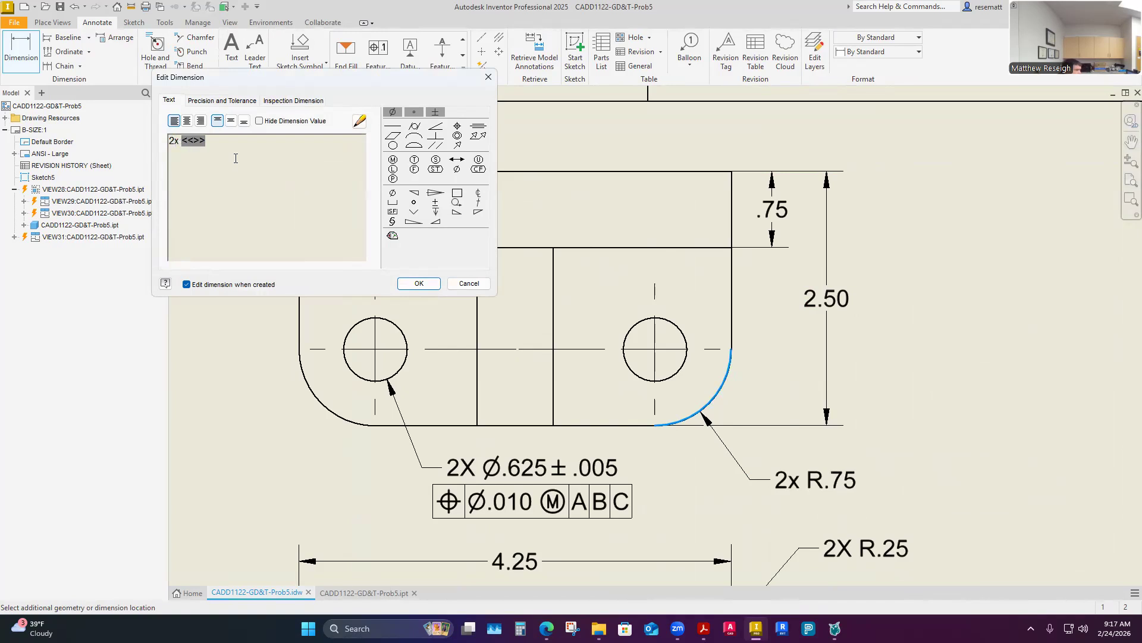
key(BackSpace)
key(BackSpace)
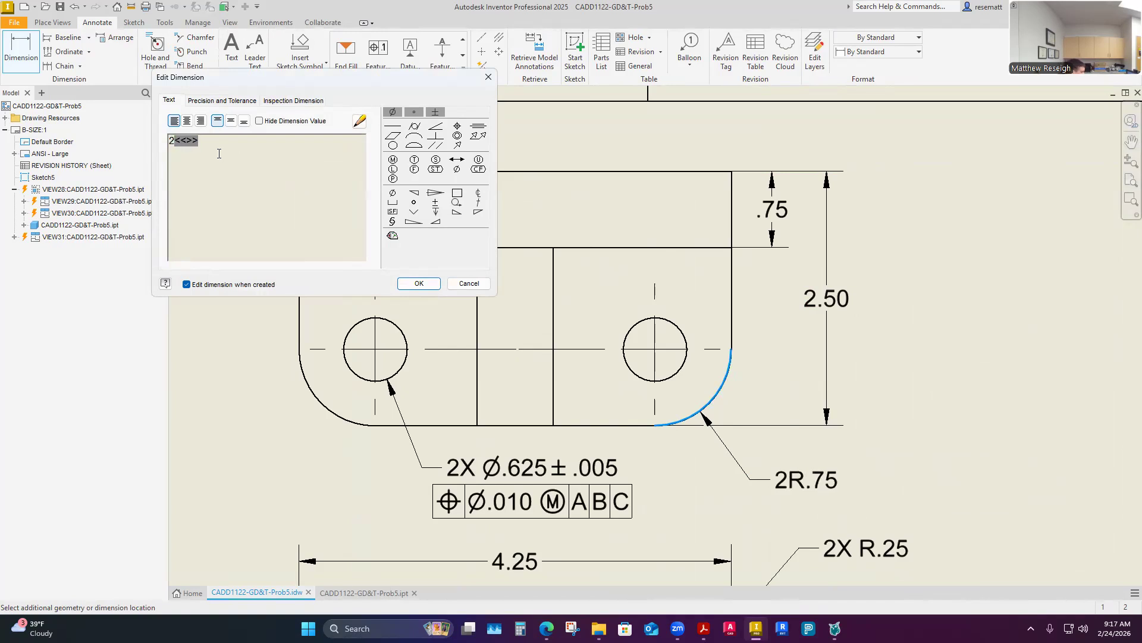
text(X)
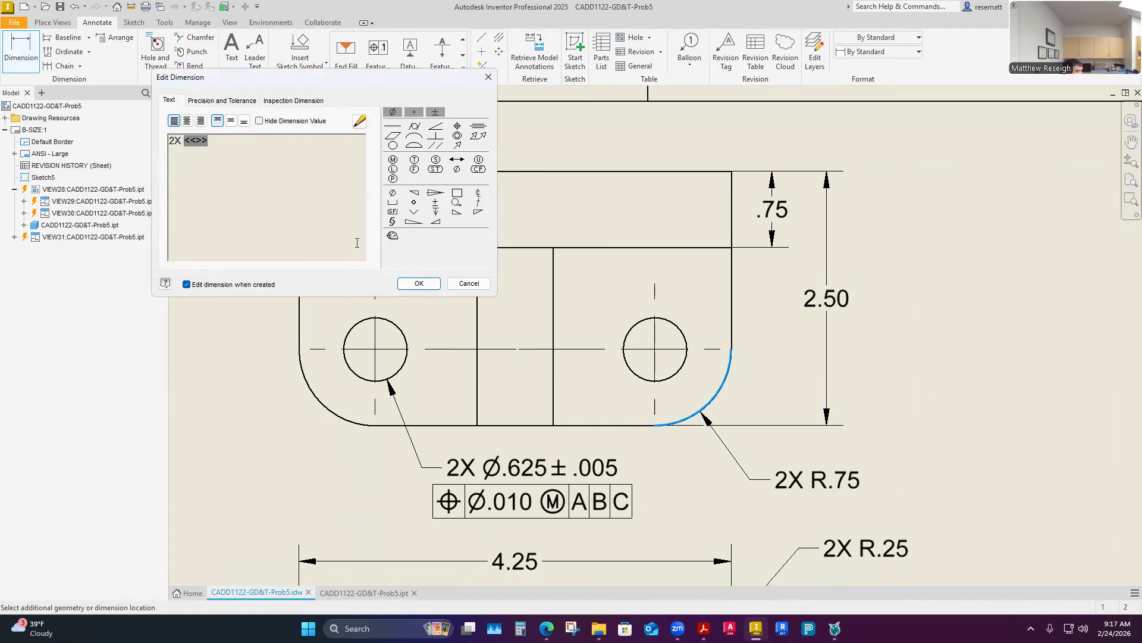
click(419, 284)
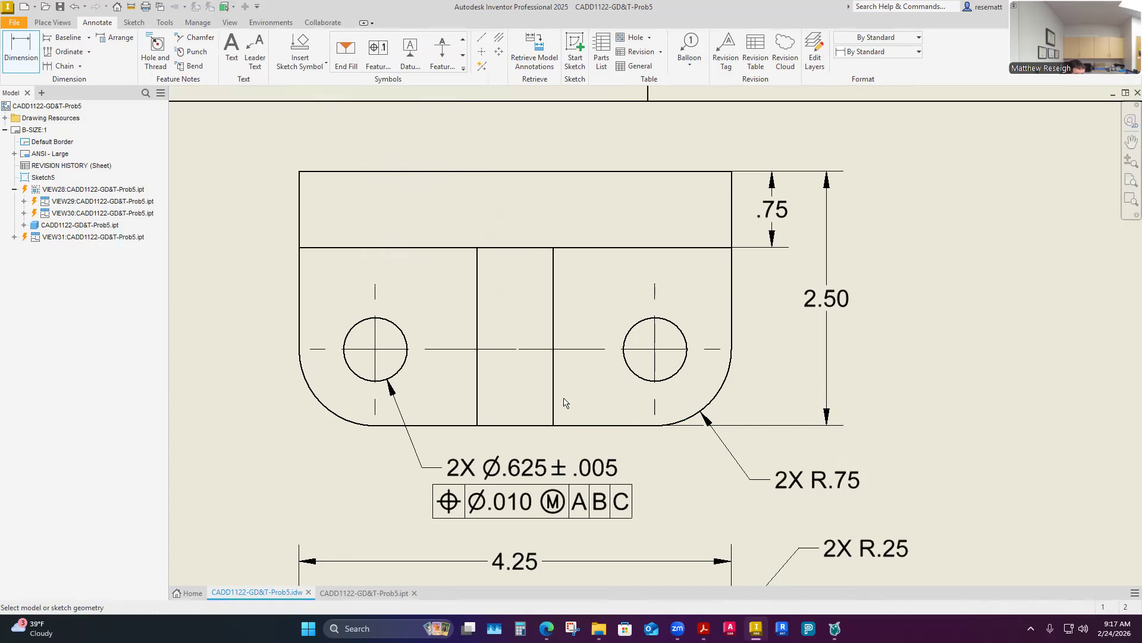
- Move the 2X Ø.625 hole callout to the left of the top view and shift the front view with its aligned top view slightly right
scroll(610, 397, down, 3)
double_click(500, 439)
key(Escape)
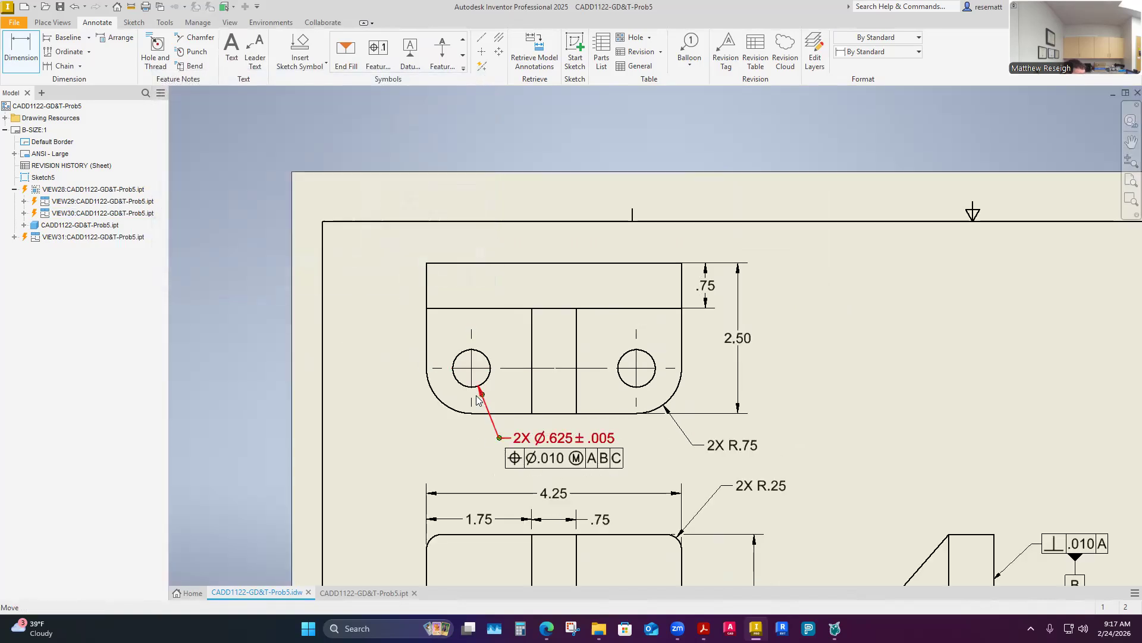
drag(499, 437, 417, 316)
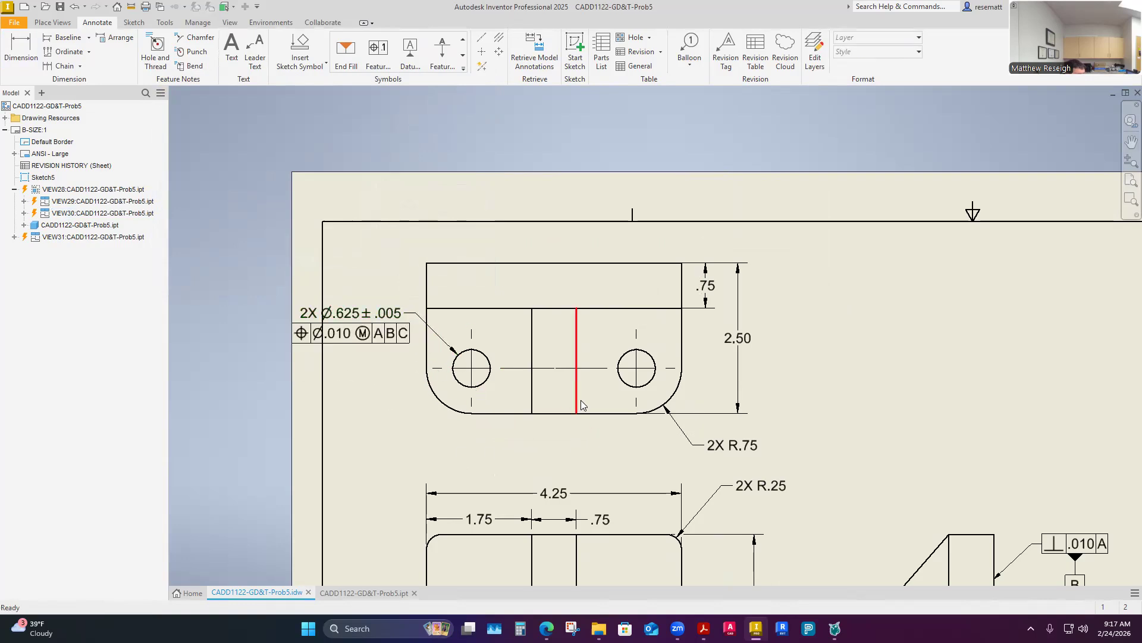
key(Home)
drag(577, 467, 595, 468)
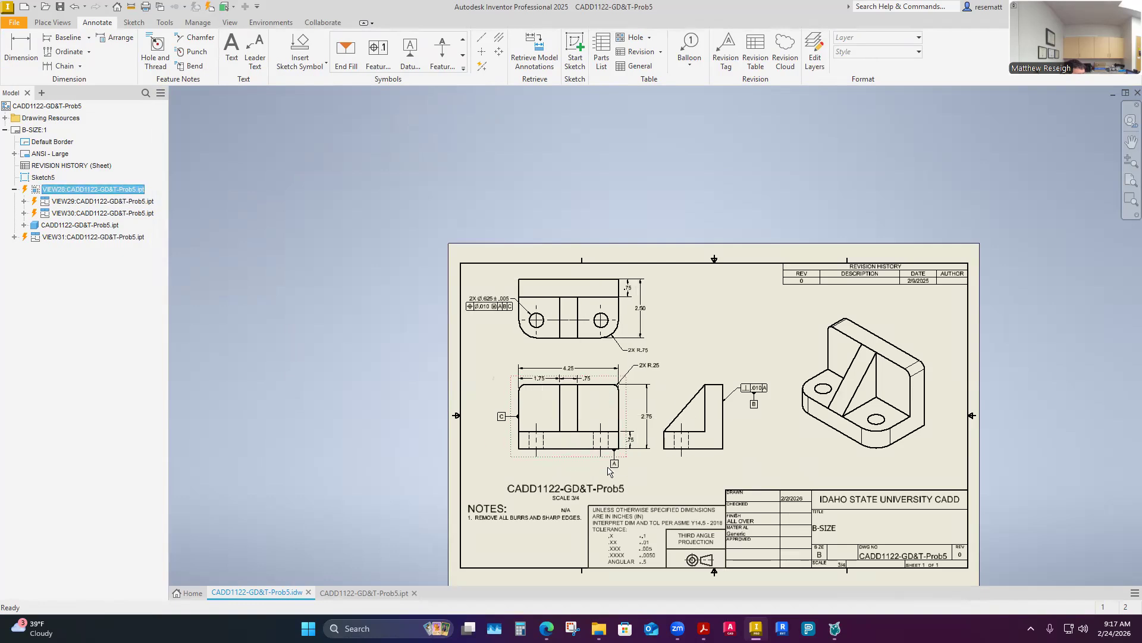
- Move the side view slightly right, away from the front view, and review the dimensions of the top and front views
drag(737, 461, 762, 462)
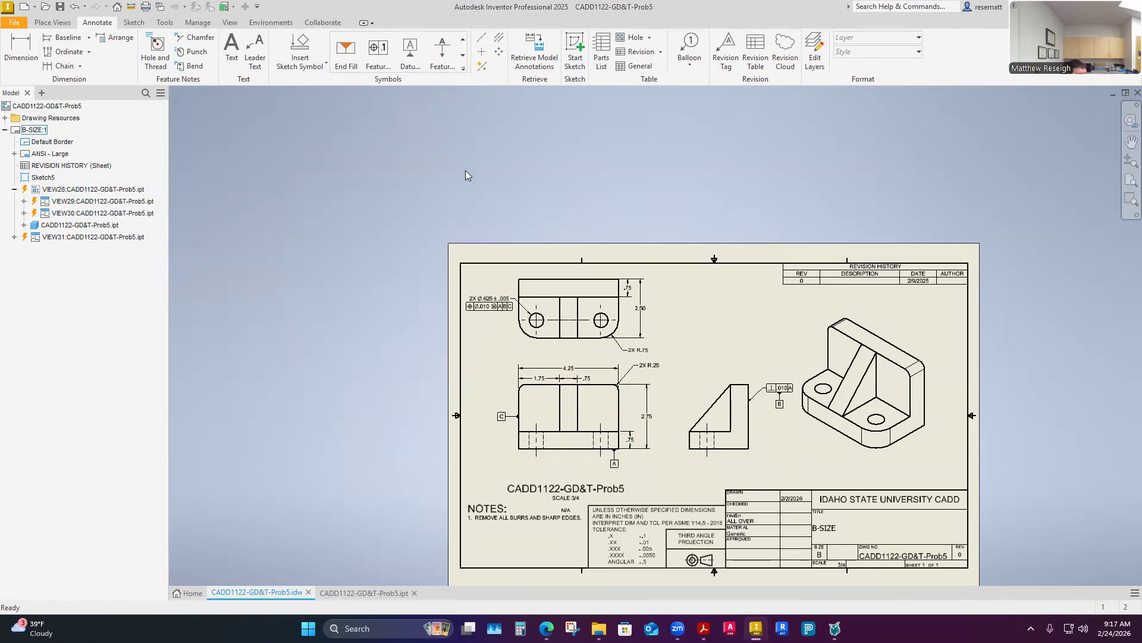
scroll(547, 310, down, 3)
scroll(549, 311, up, 5)
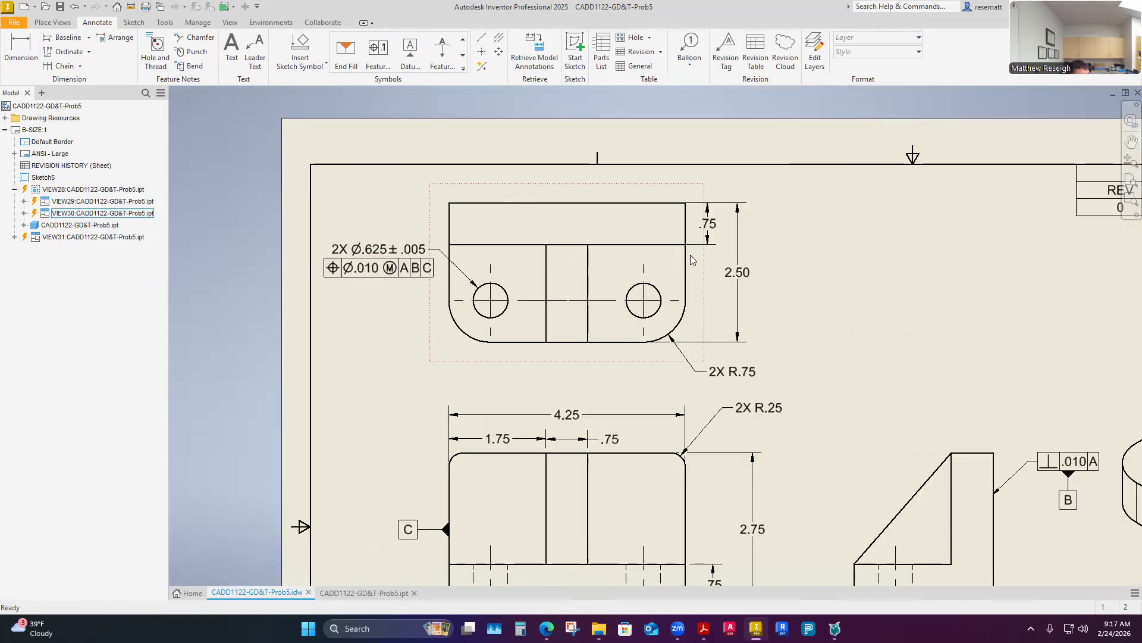
scroll(617, 302, up, 5)
scroll(642, 399, down, 6)
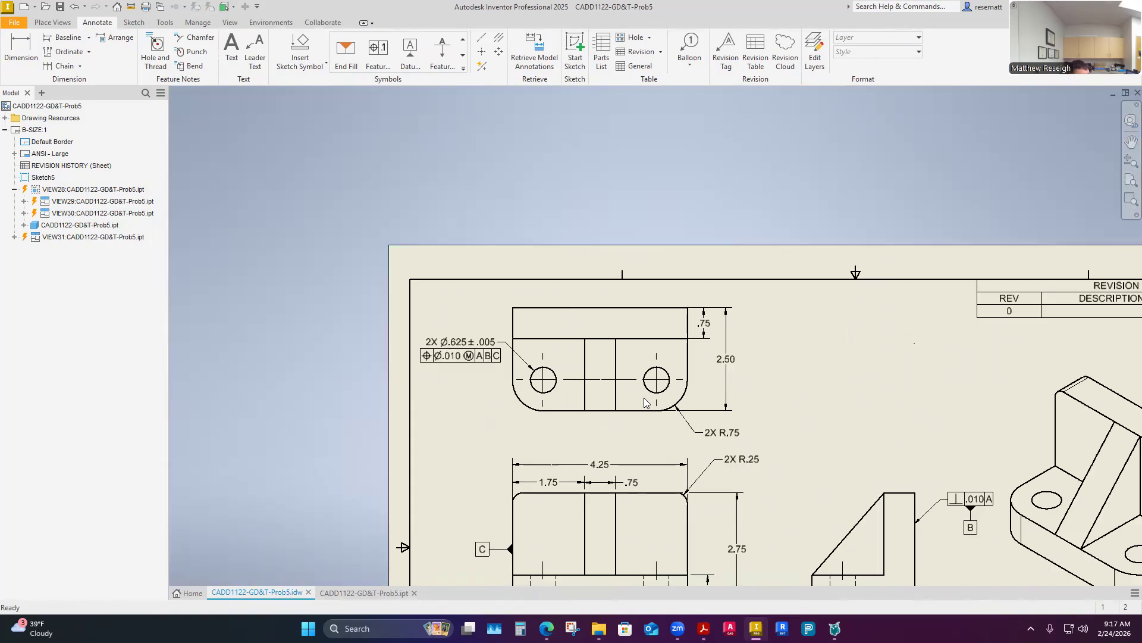
scroll(648, 424, down, 4)
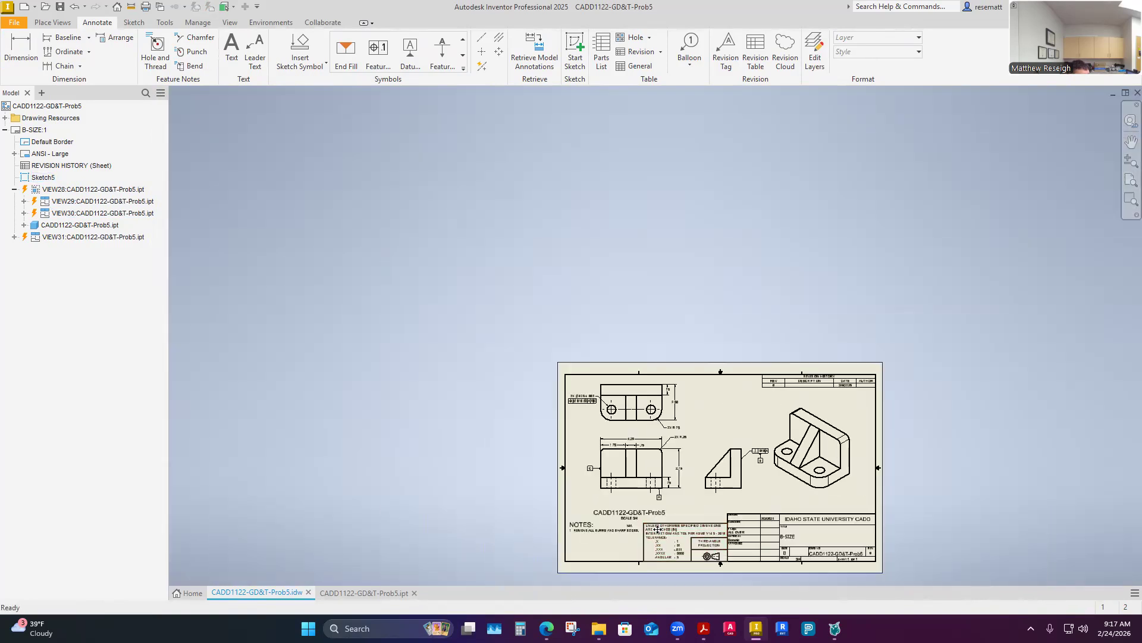
scroll(641, 500, up, 6)
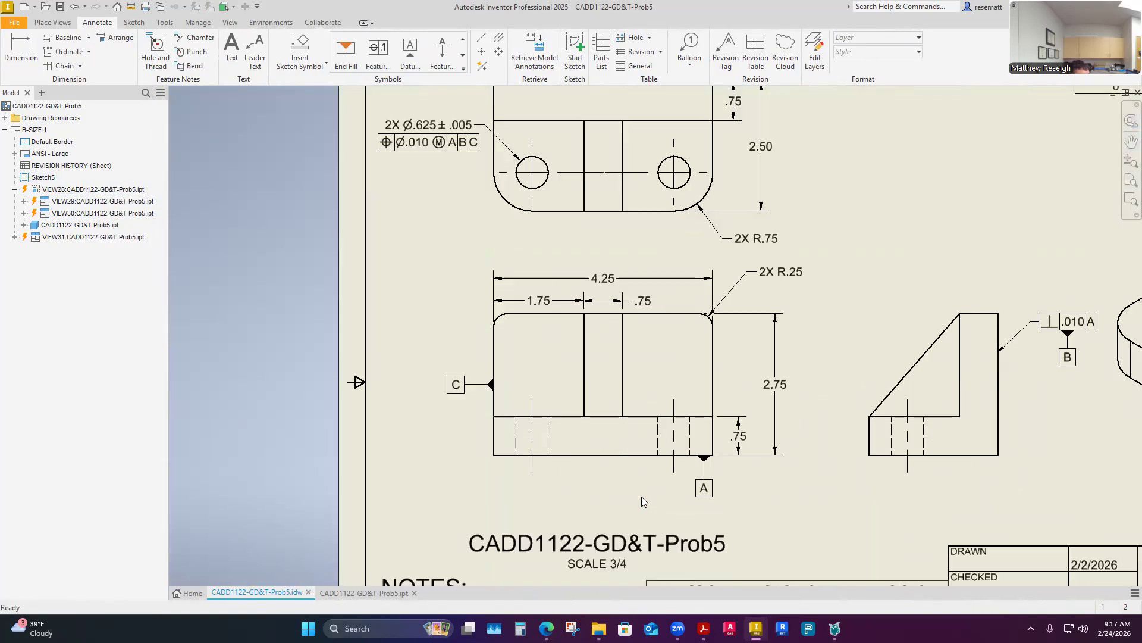
scroll(641, 484, down, 3)
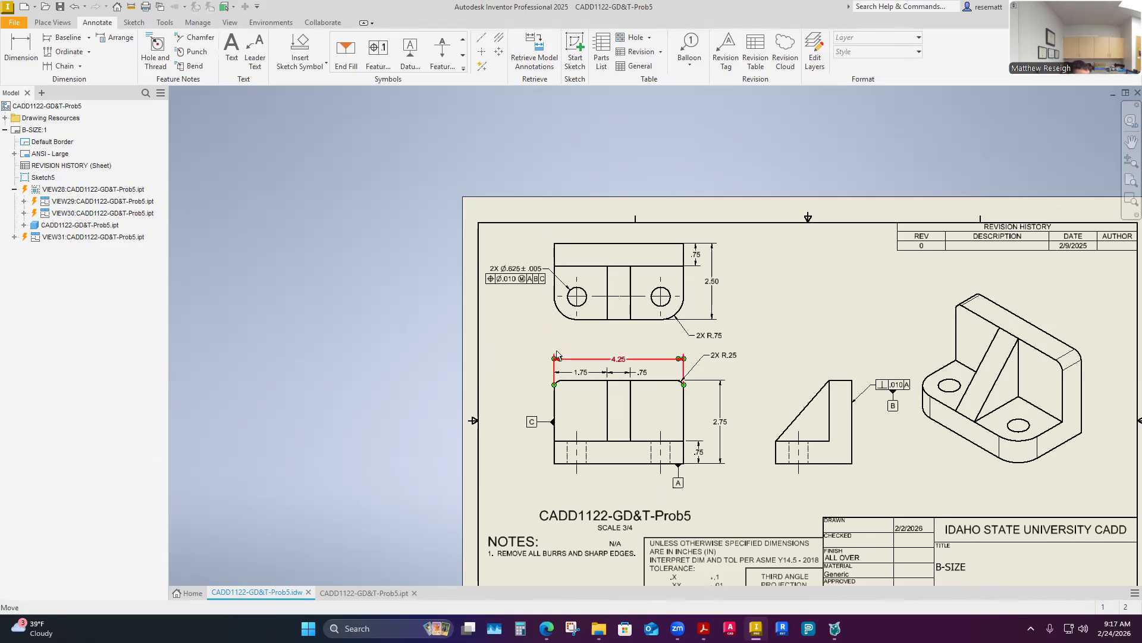
- Dimension the horizontal distance from the top view's left edge to the left hole's center, placed below the top view
scroll(640, 315, down, 2)
scroll(640, 316, up, 5)
click(21, 50)
click(452, 266)
click(506, 275)
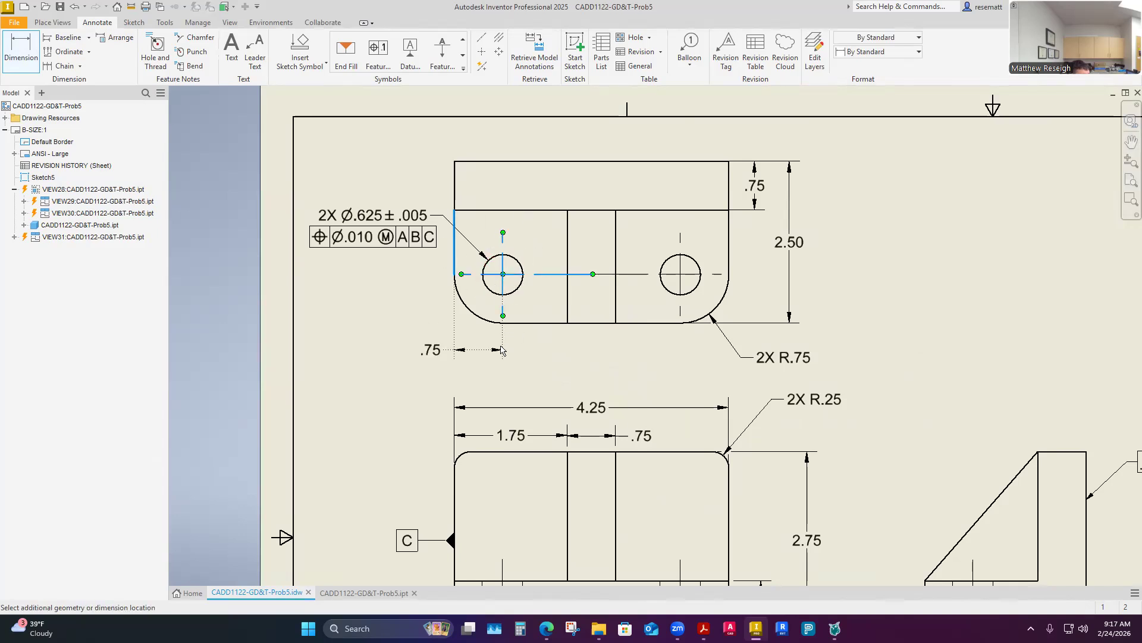
click(500, 350)
click(419, 283)
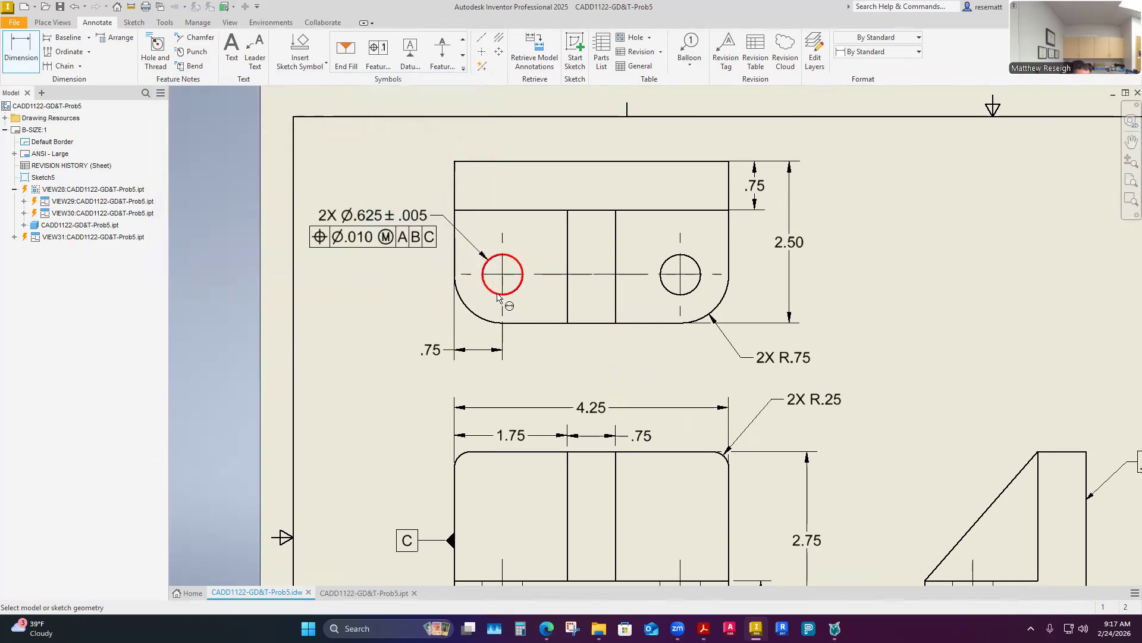
- Dimension the center-to-center distance between the two holes, placed below the top view in line with the left hole's dimension
click(503, 287)
click(684, 290)
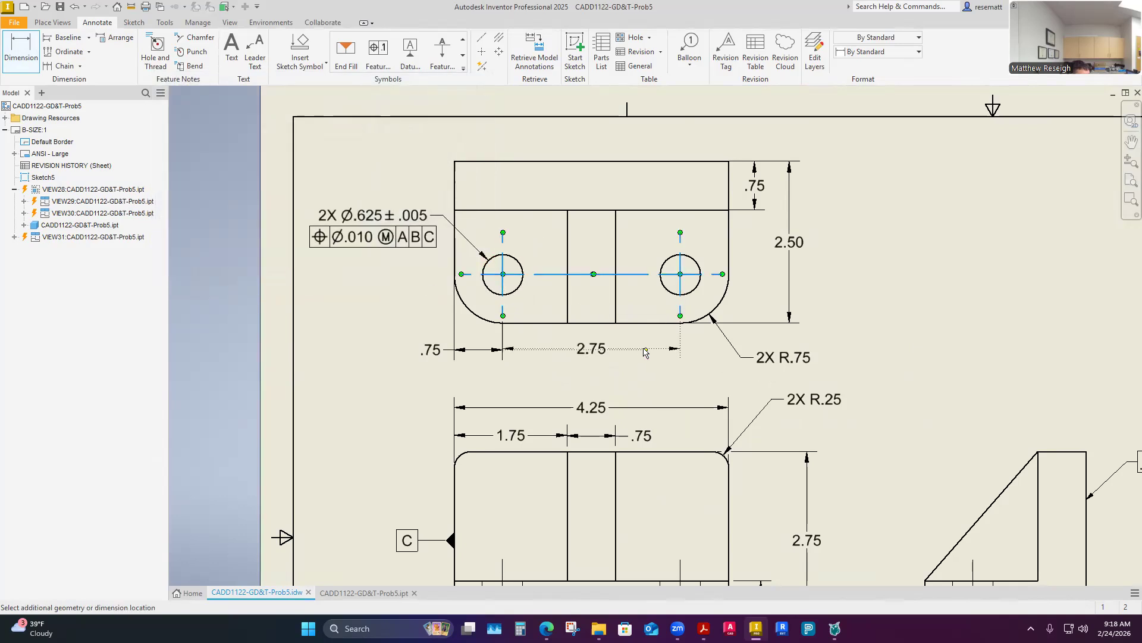
click(639, 351)
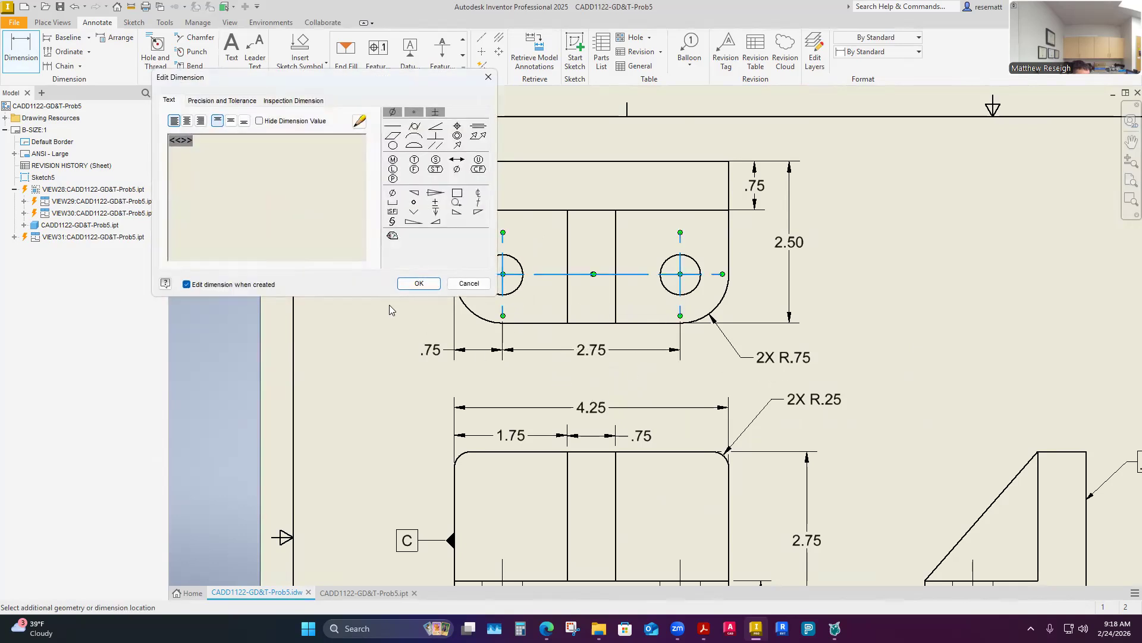
click(419, 286)
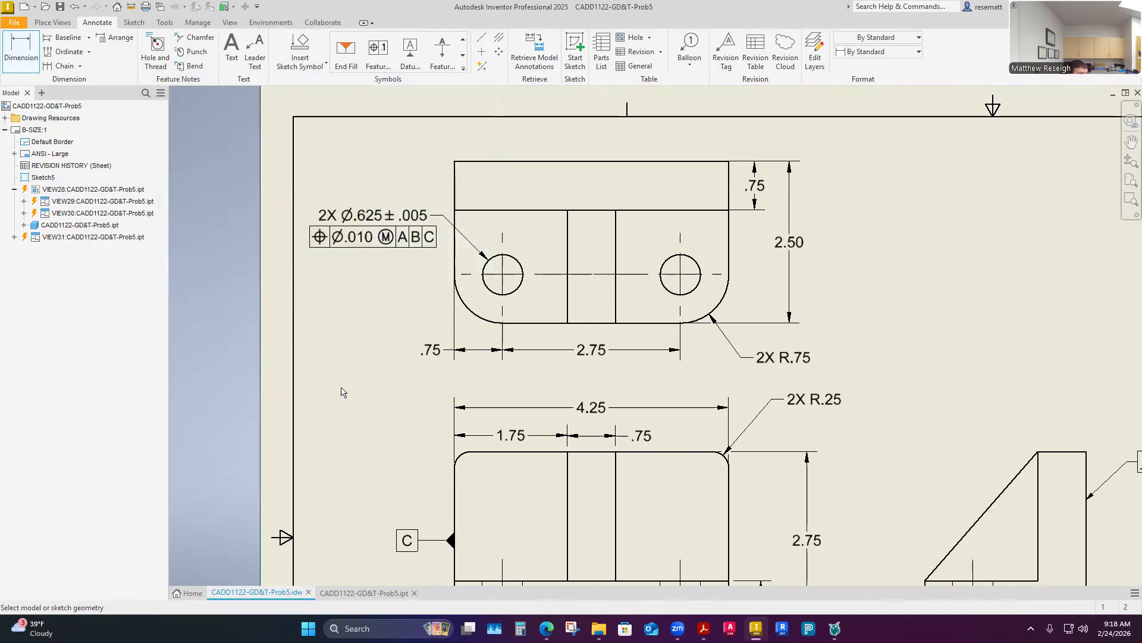
click(600, 357)
click(458, 409)
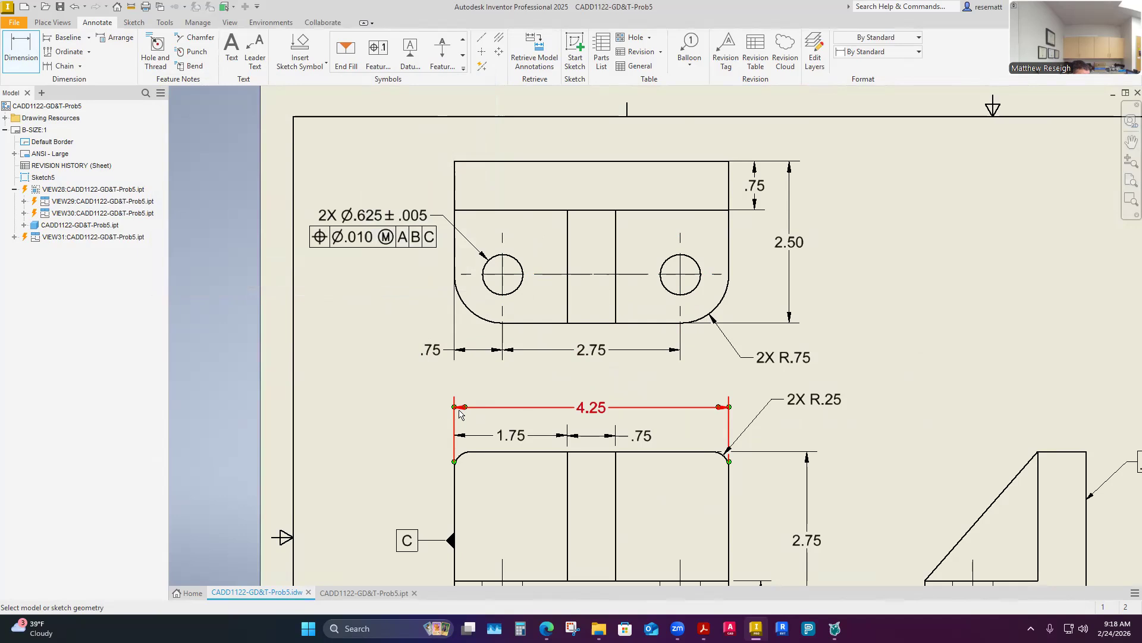
key(Escape)
- Dimension the vertical distance from the top view's upper edge to the right hole's center, placed between the existing .75 and 2.50 dimensions
click(20, 52)
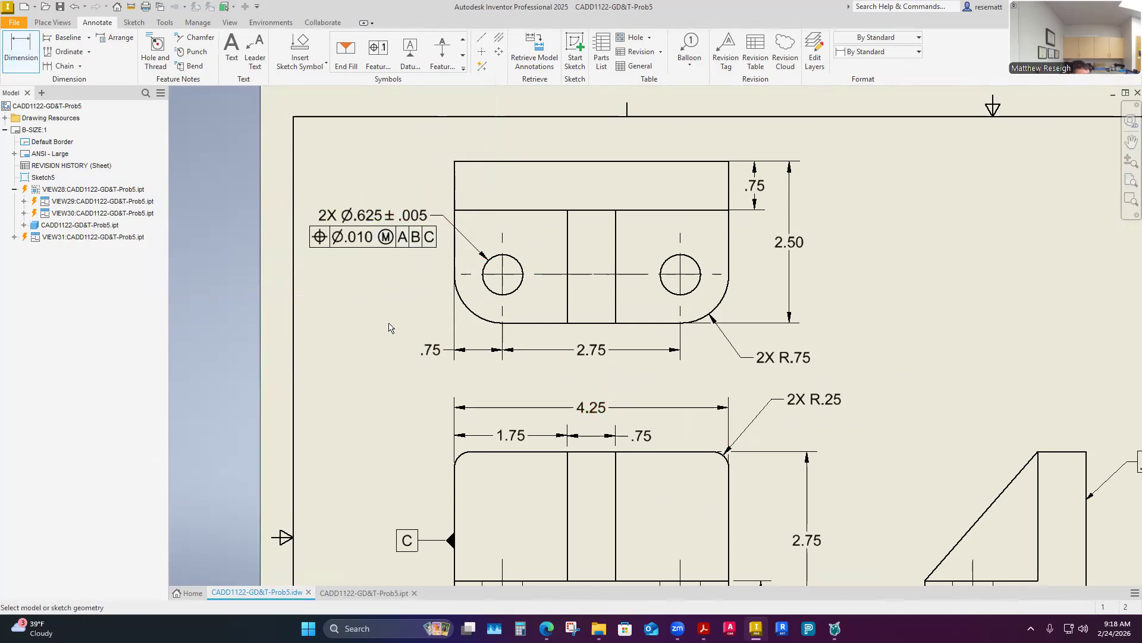
click(683, 161)
click(680, 274)
click(771, 263)
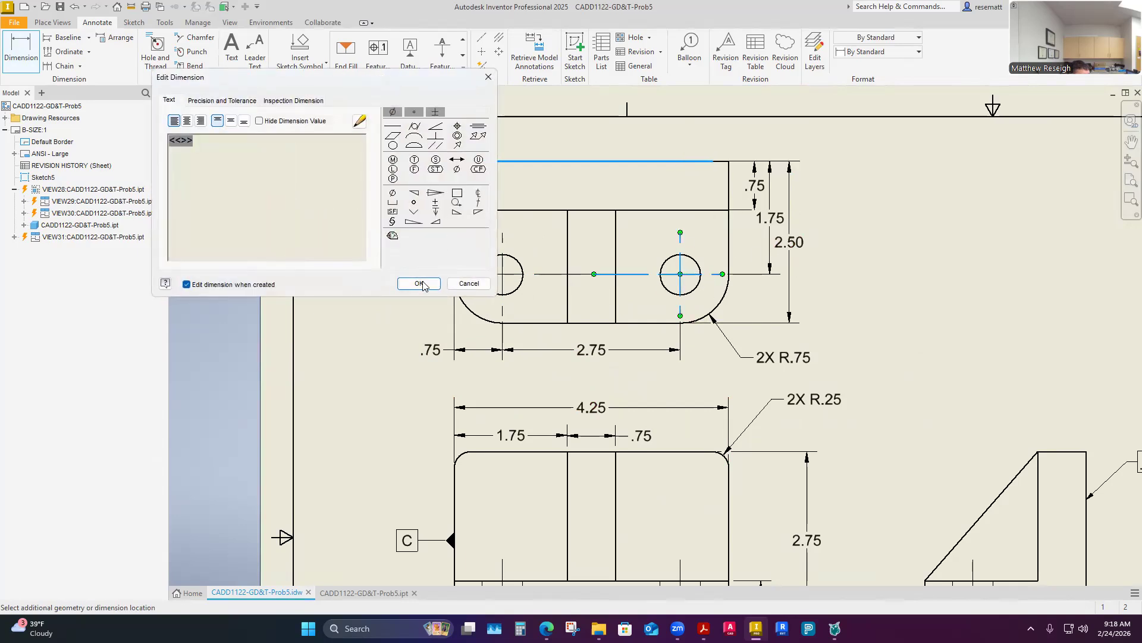
click(418, 283)
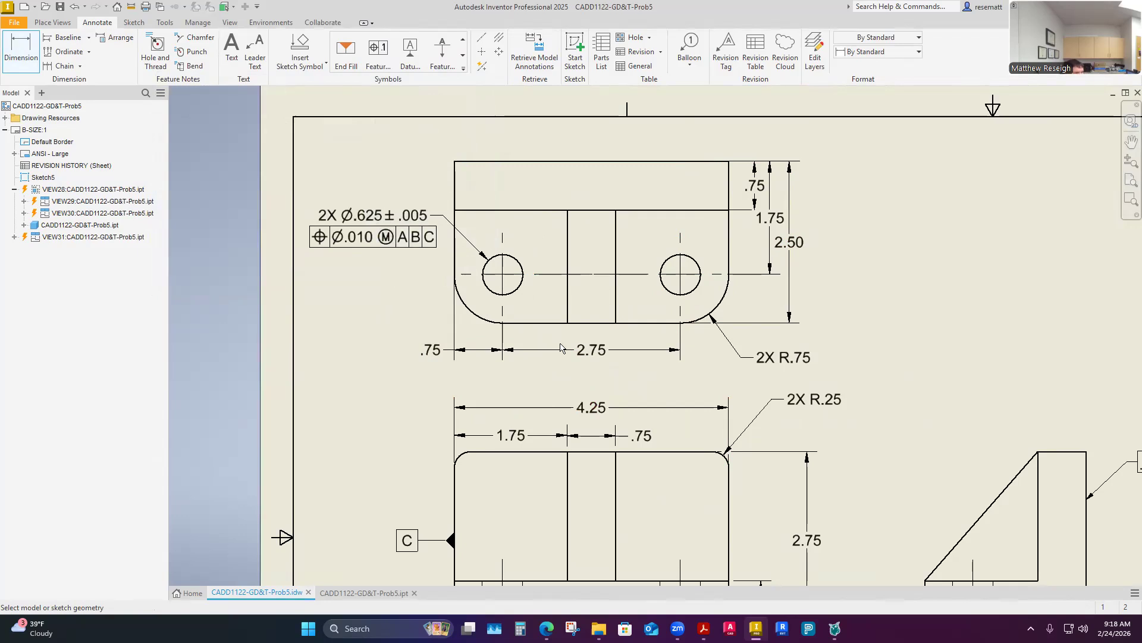
- Check the drawing's dimensions against the CADD1122-GD&T-Prob5 reference PDF in Acrobat, and return to the Inventor drawing
scroll(561, 343, down, 3)
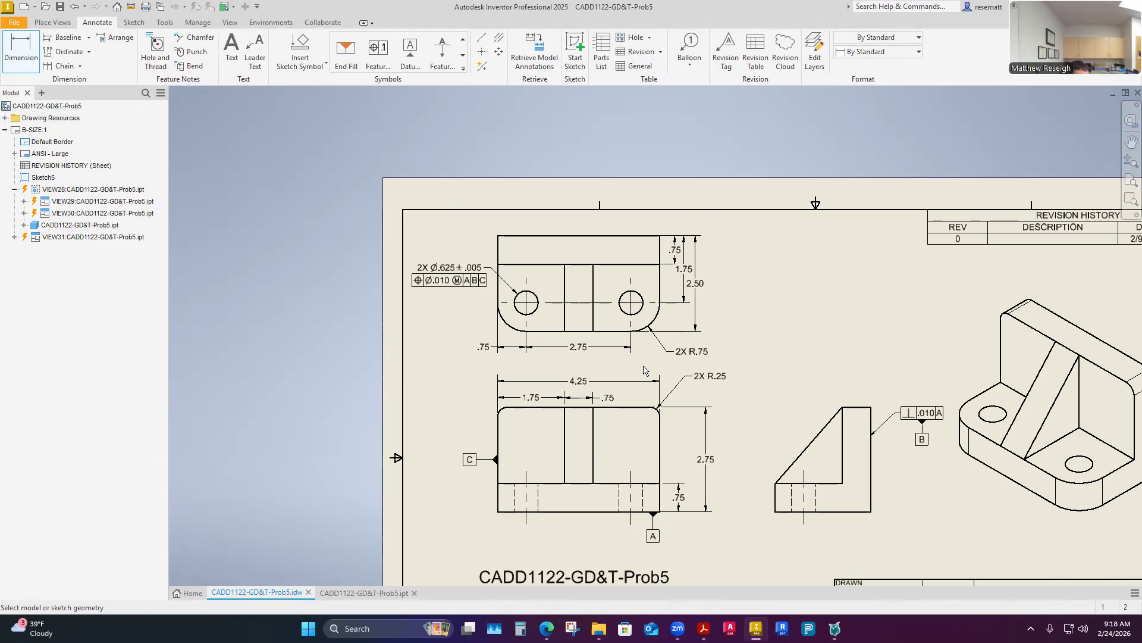
scroll(571, 492, up, 3)
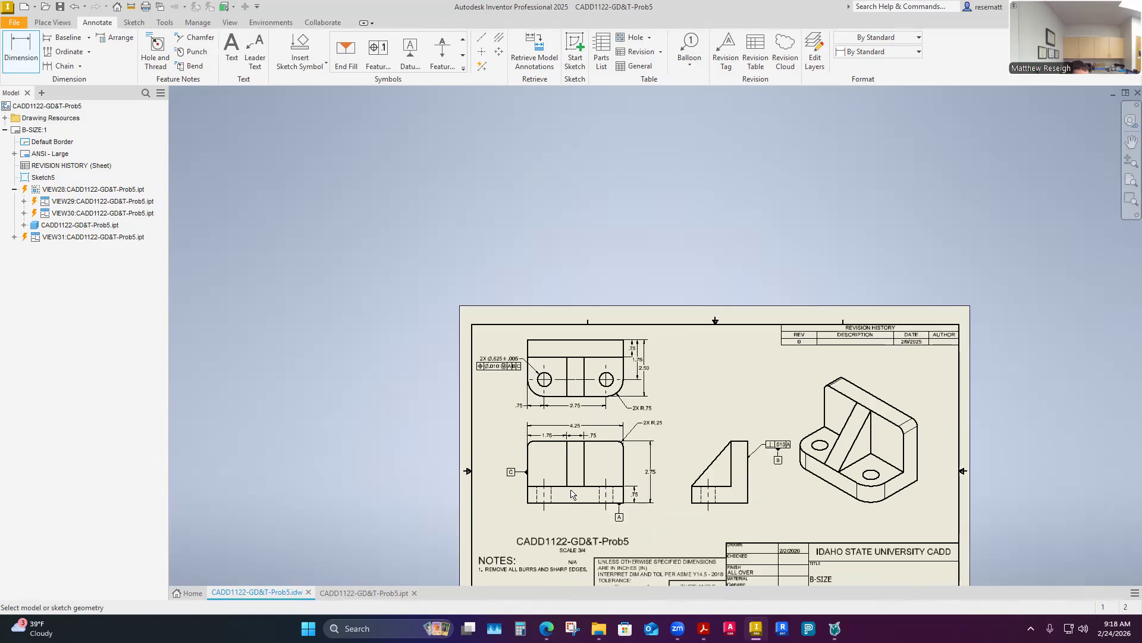
scroll(571, 492, down, 6)
scroll(571, 493, up, 5)
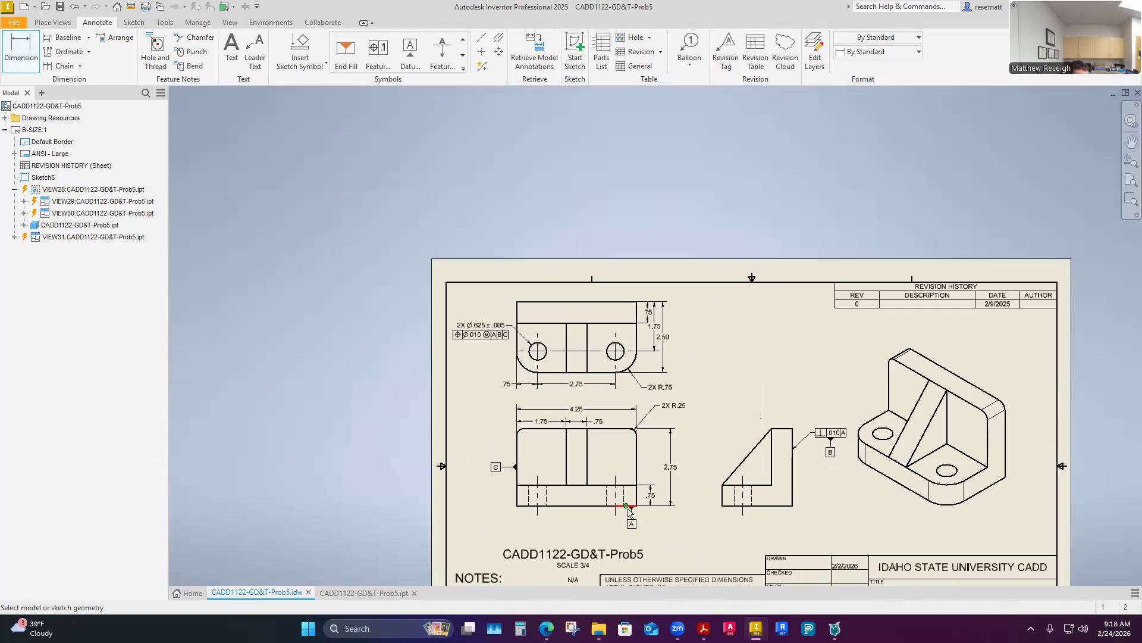
click(703, 628)
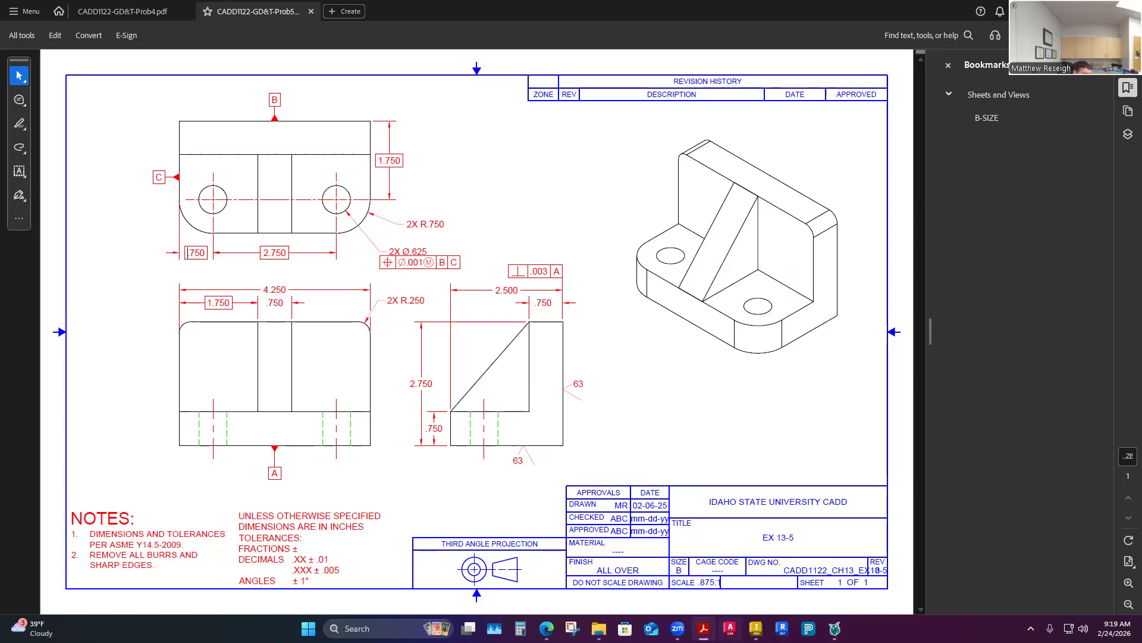
click(755, 628)
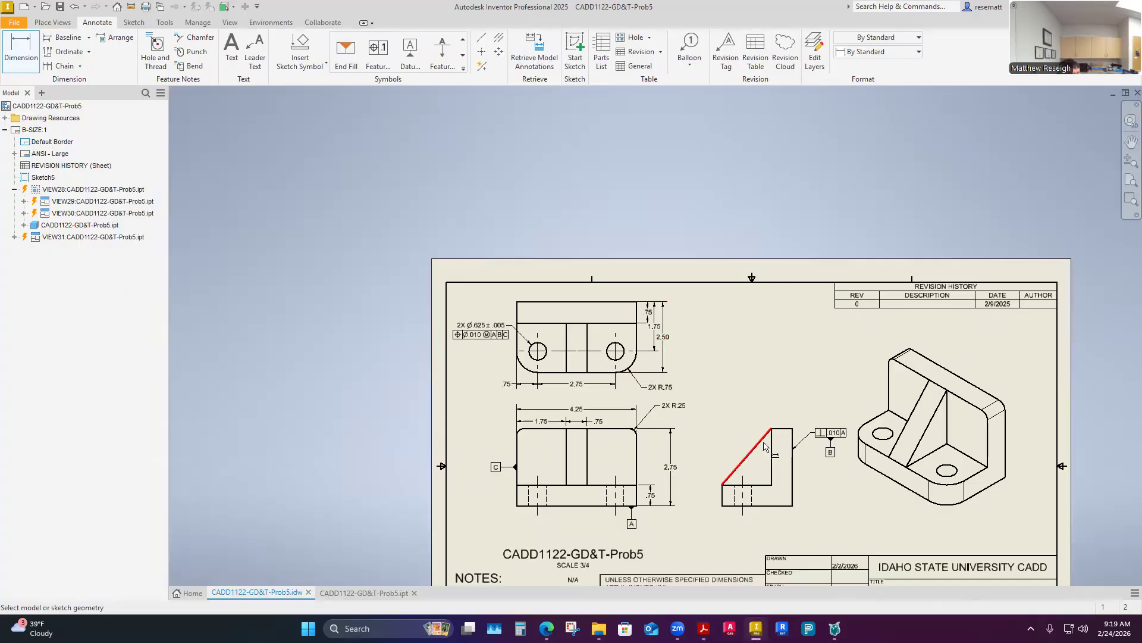
- Move the perpendicularity control frame with datum B closer to the side view's vertical back edge
scroll(741, 443, up, 5)
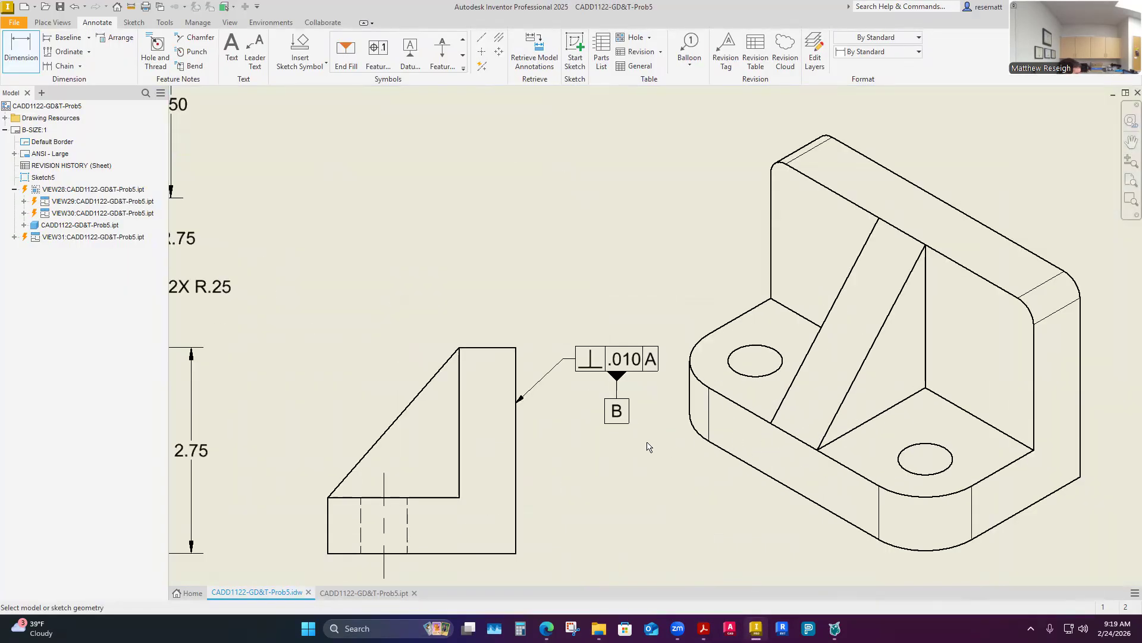
scroll(587, 426, down, 5)
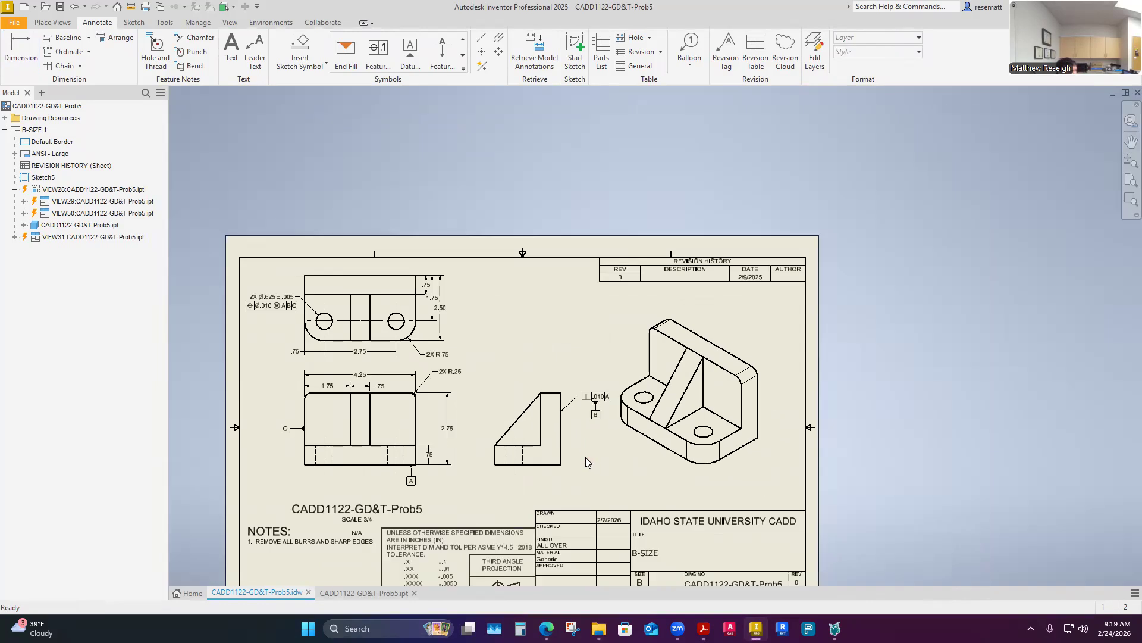
scroll(586, 457, down, 5)
scroll(565, 450, up, 6)
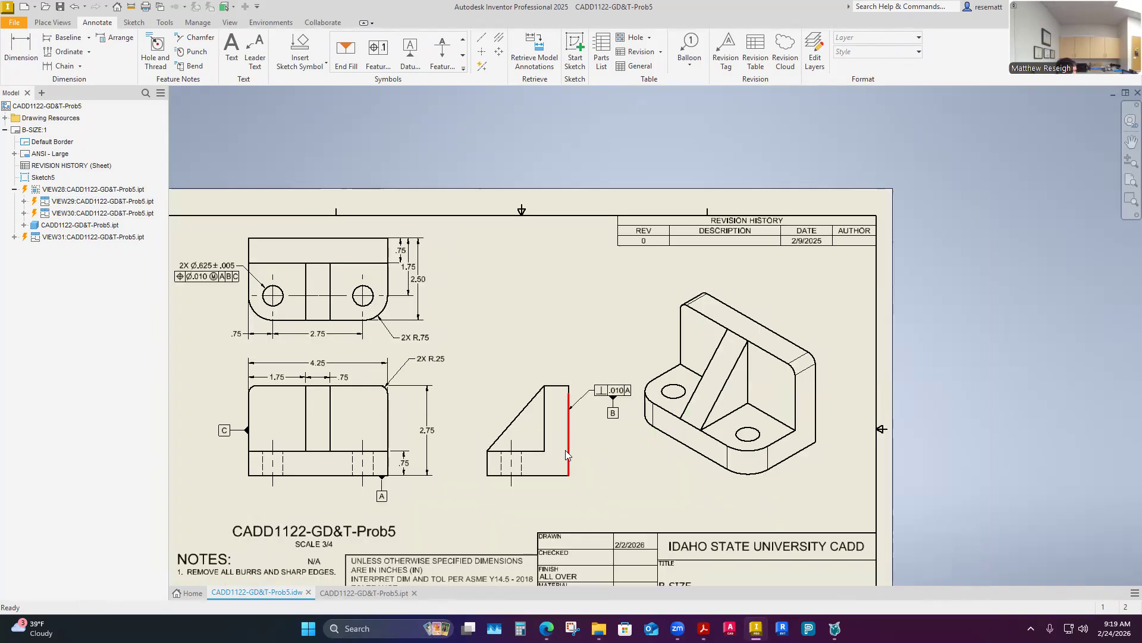
scroll(565, 450, down, 3)
scroll(595, 440, up, 6)
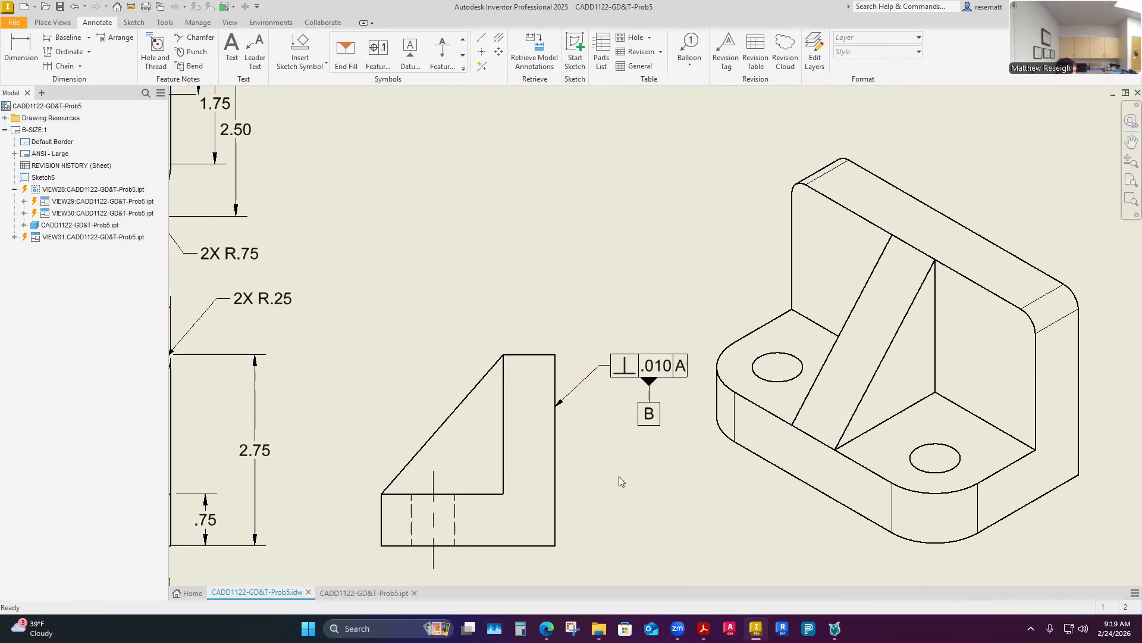
drag(613, 369, 500, 357)
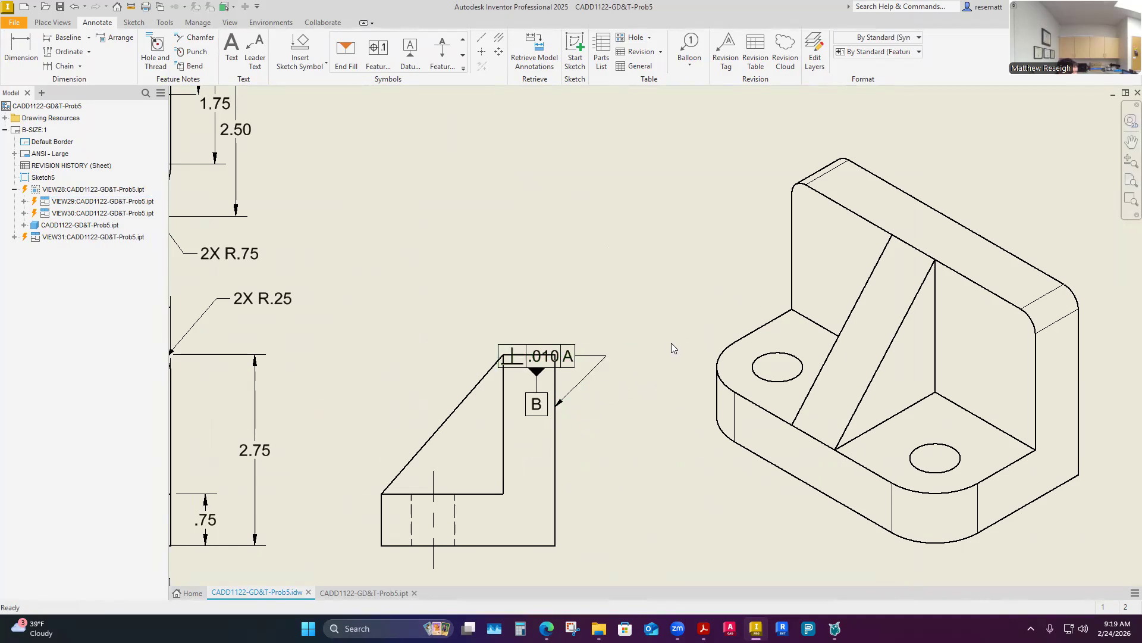
click(74, 6)
drag(611, 360, 567, 344)
- Move the isometric view slightly right and down, and set its scale to 3/4
scroll(532, 295, up, 4)
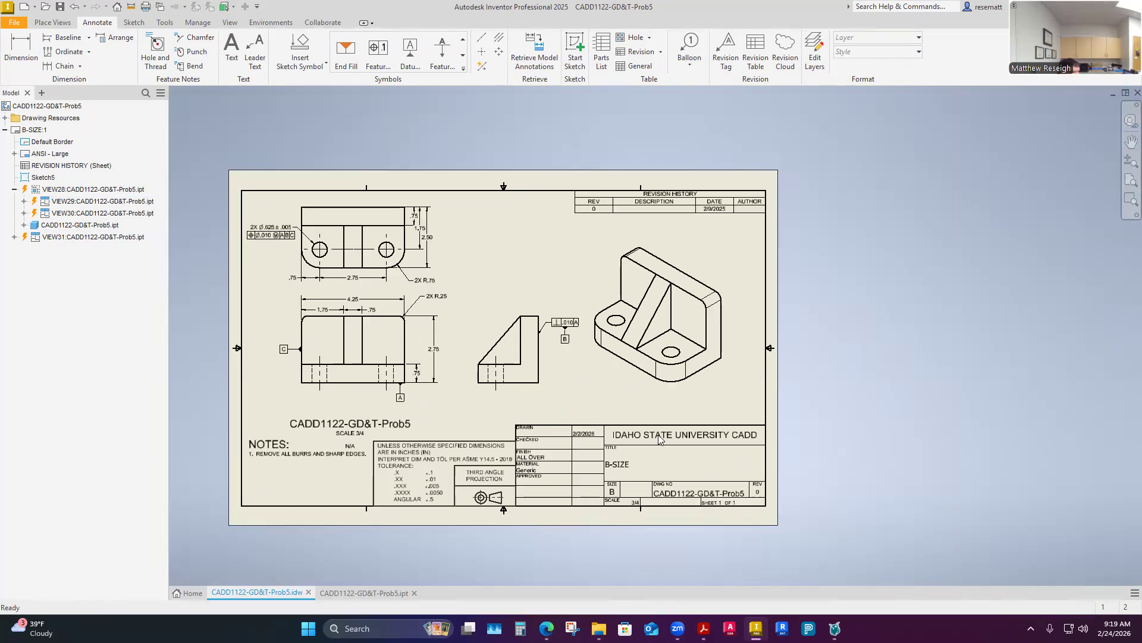
drag(630, 397, 655, 405)
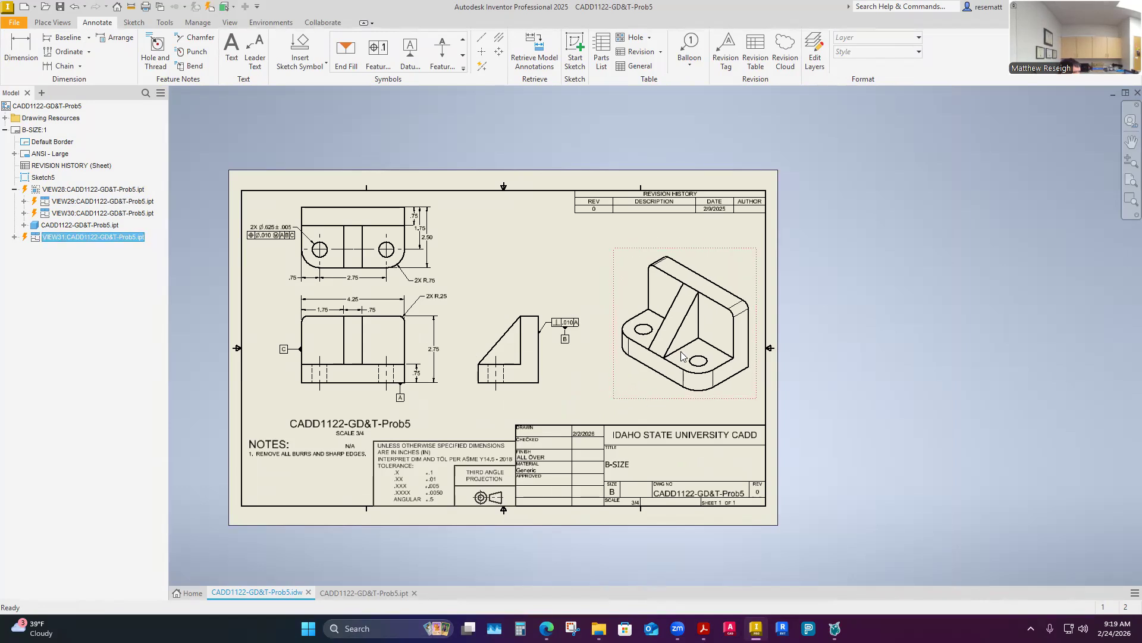
right_click(626, 391)
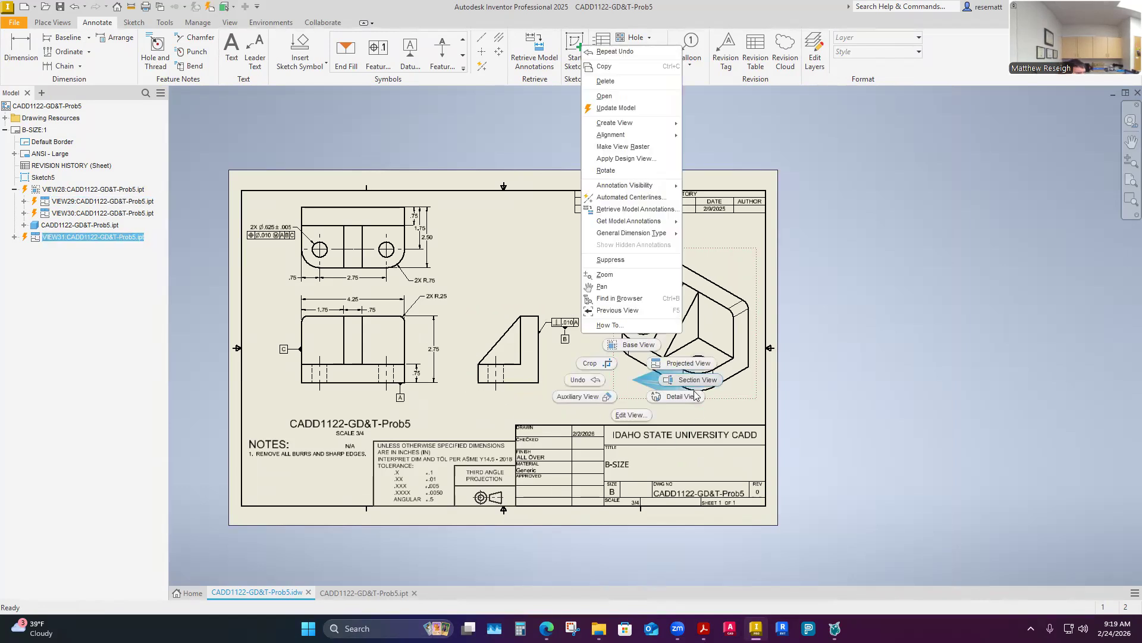
click(635, 423)
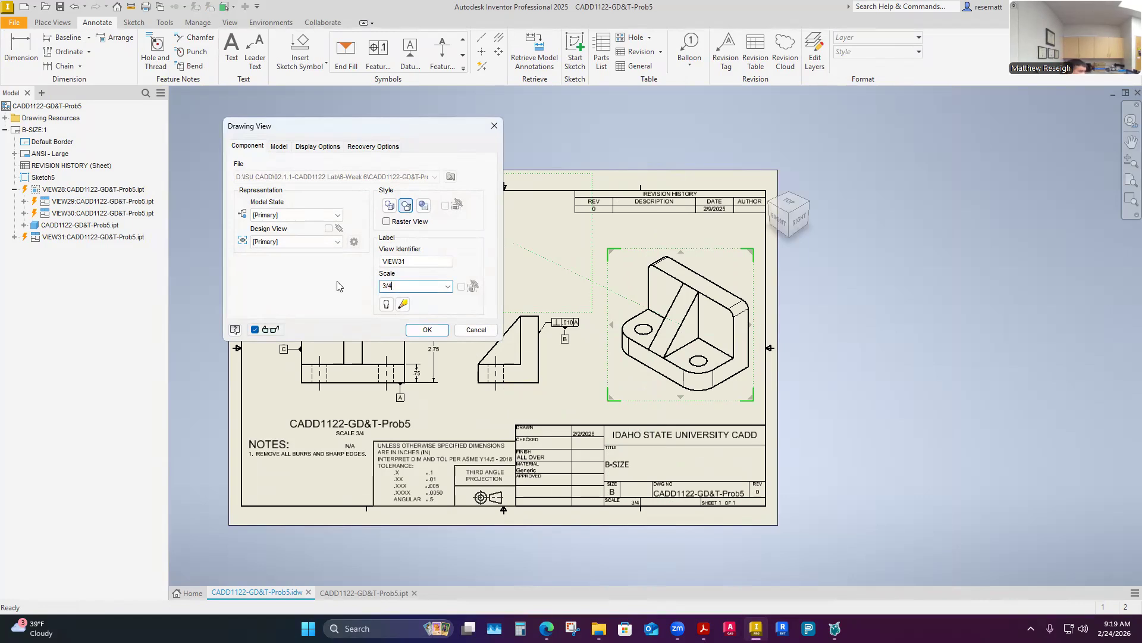
click(428, 330)
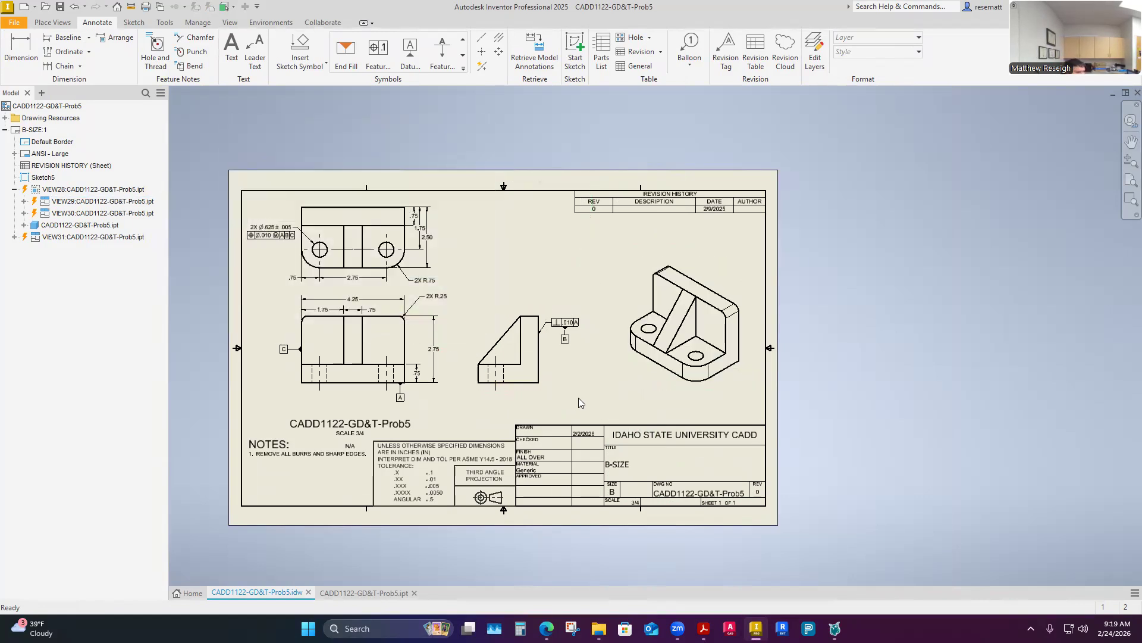
- Make the top view's 1.75 vertical hole-location dimension Basic, with primary unit and tolerance precision set to 3.123
scroll(507, 379, down, 3)
scroll(508, 375, up, 3)
scroll(509, 353, down, 4)
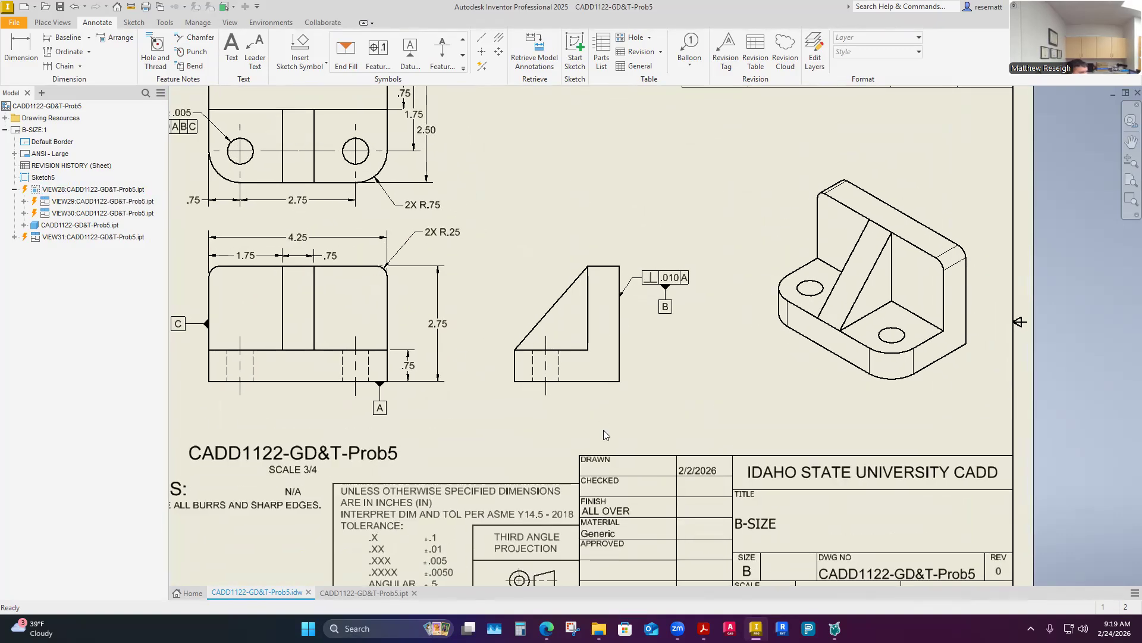
scroll(521, 401, up, 2)
scroll(503, 380, down, 2)
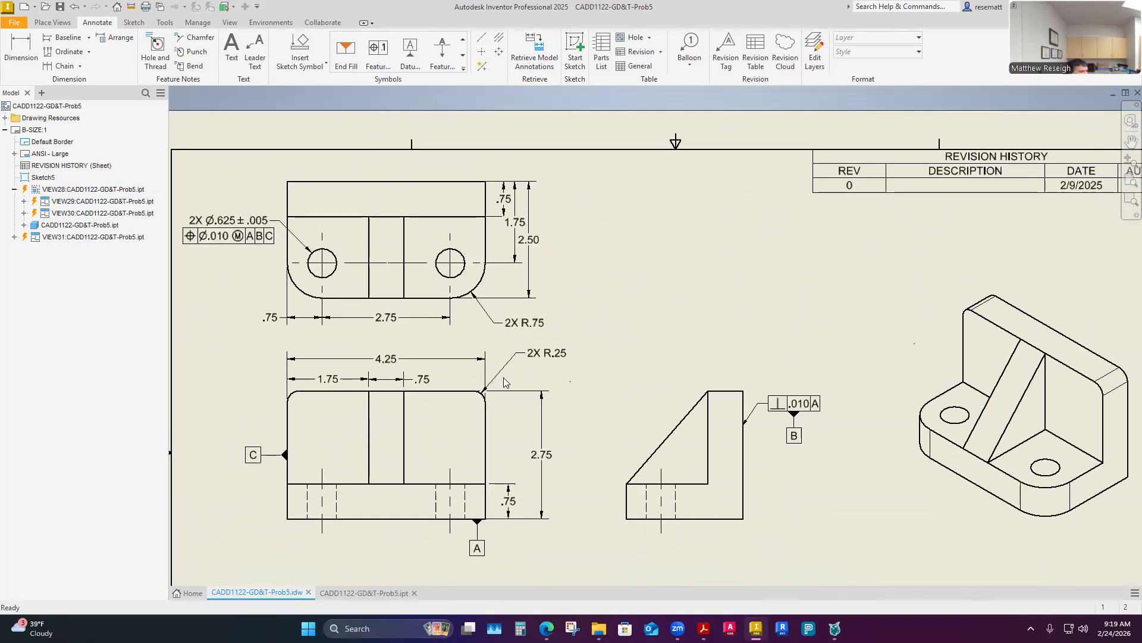
scroll(524, 202, down, 1)
double_click(517, 232)
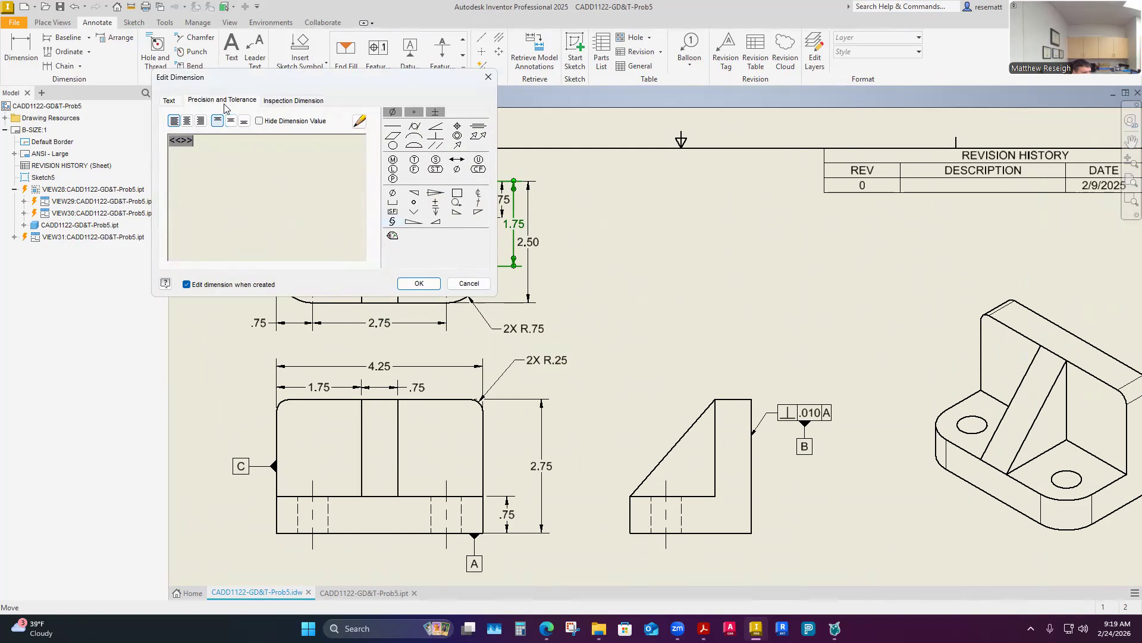
click(222, 100)
click(180, 155)
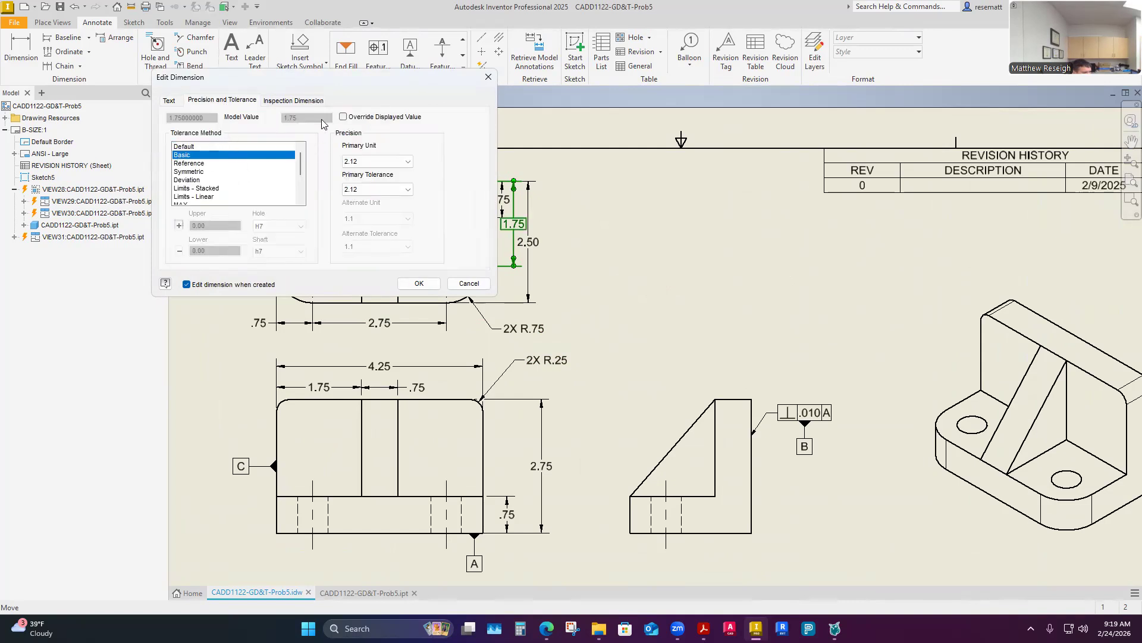
click(381, 162)
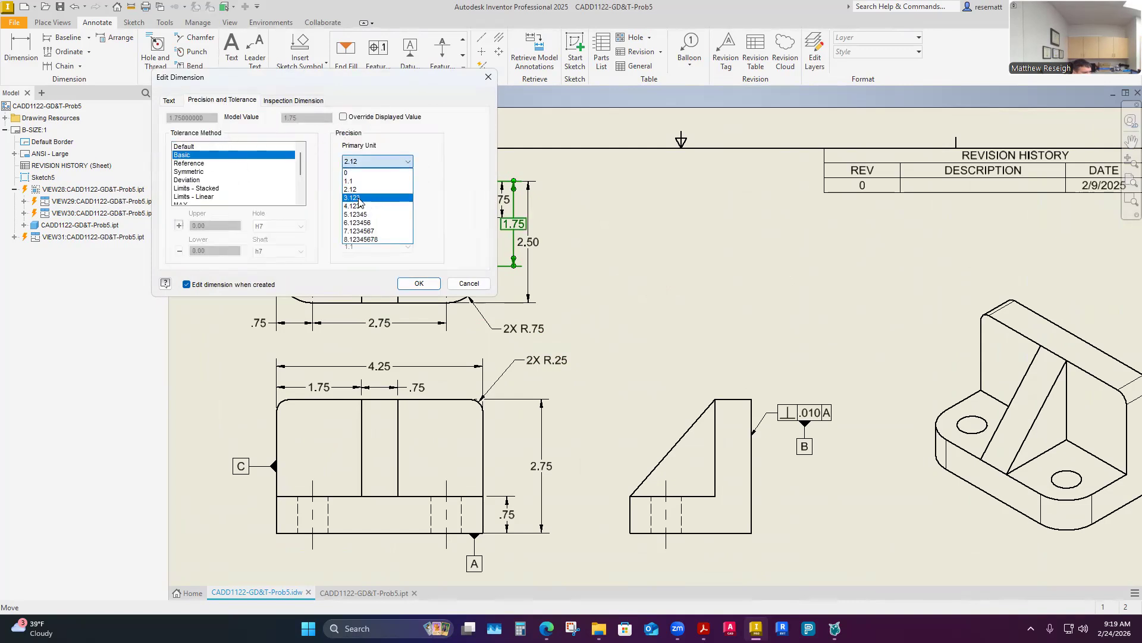
click(395, 185)
click(398, 187)
click(366, 229)
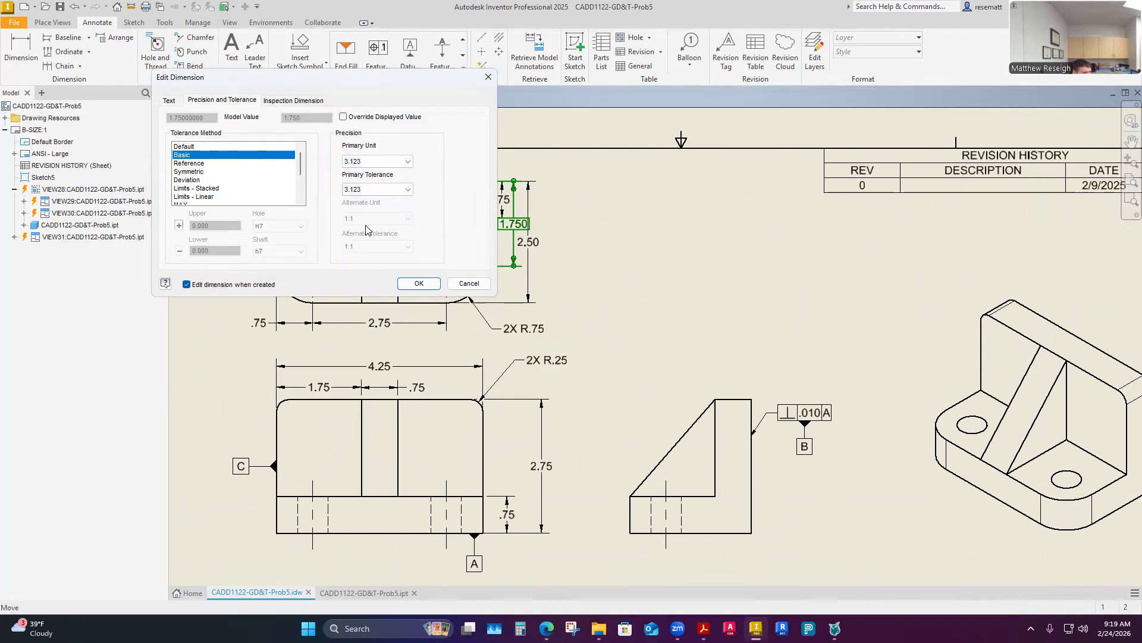
click(416, 284)
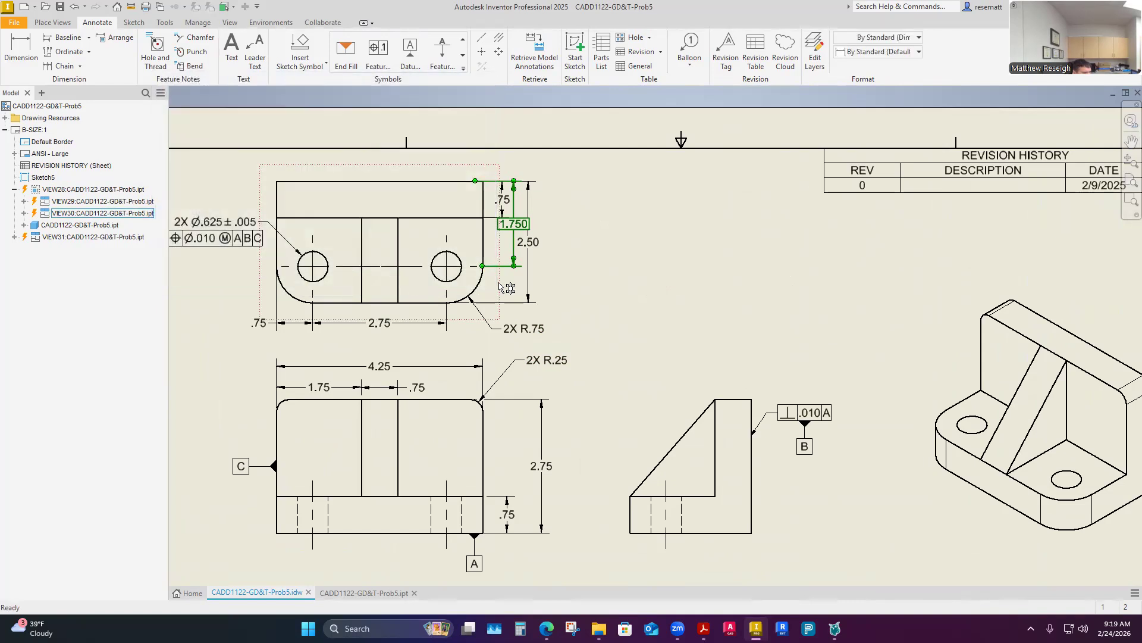
- Copy the basic 1.750 dimension's properties to the 2.75 hole spacing and .75 hole offset dimensions below the top view
right_click(511, 231)
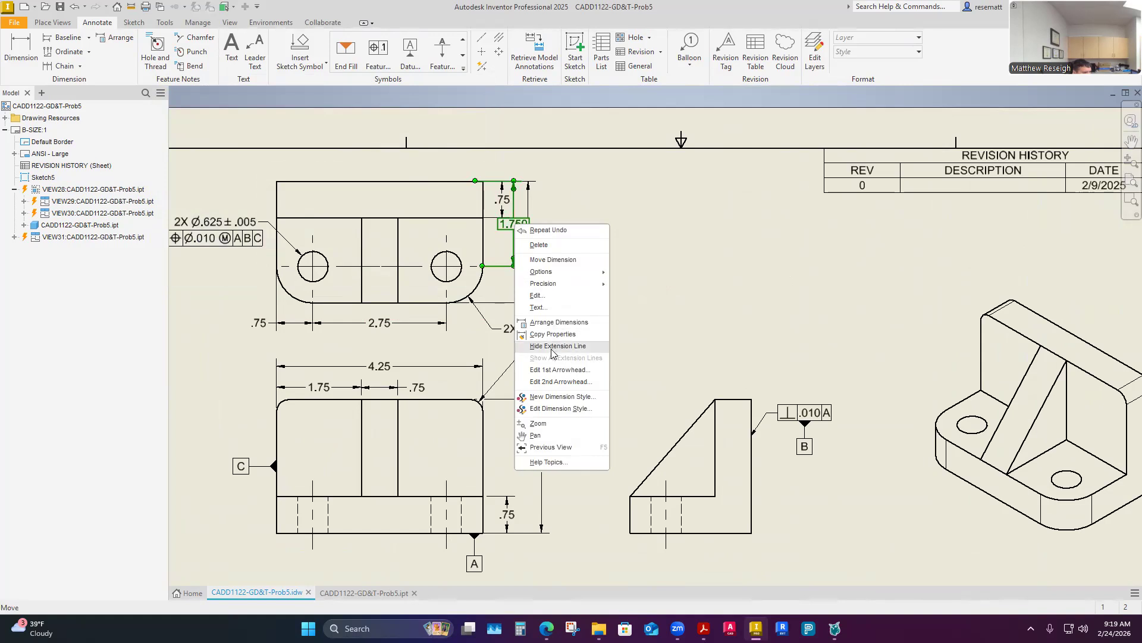
click(539, 335)
click(328, 325)
click(284, 324)
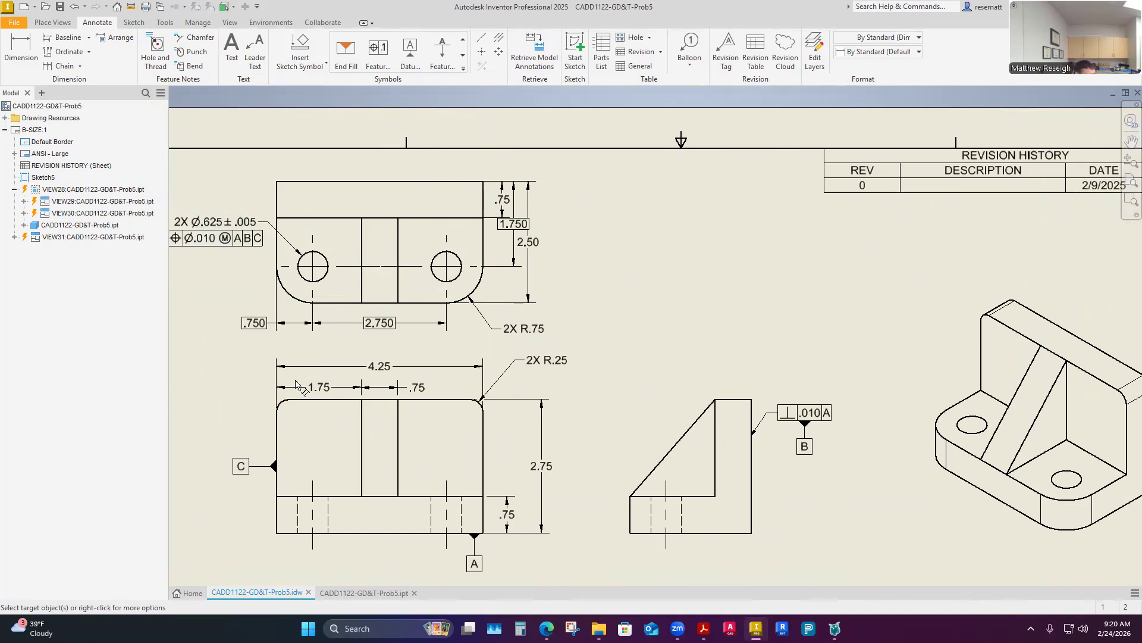
- Set the primary unit and tolerance precision of the front view's .75 base thickness dimension to 3.123, keeping the Default tolerance method
scroll(404, 392, down, 5)
scroll(416, 357, up, 6)
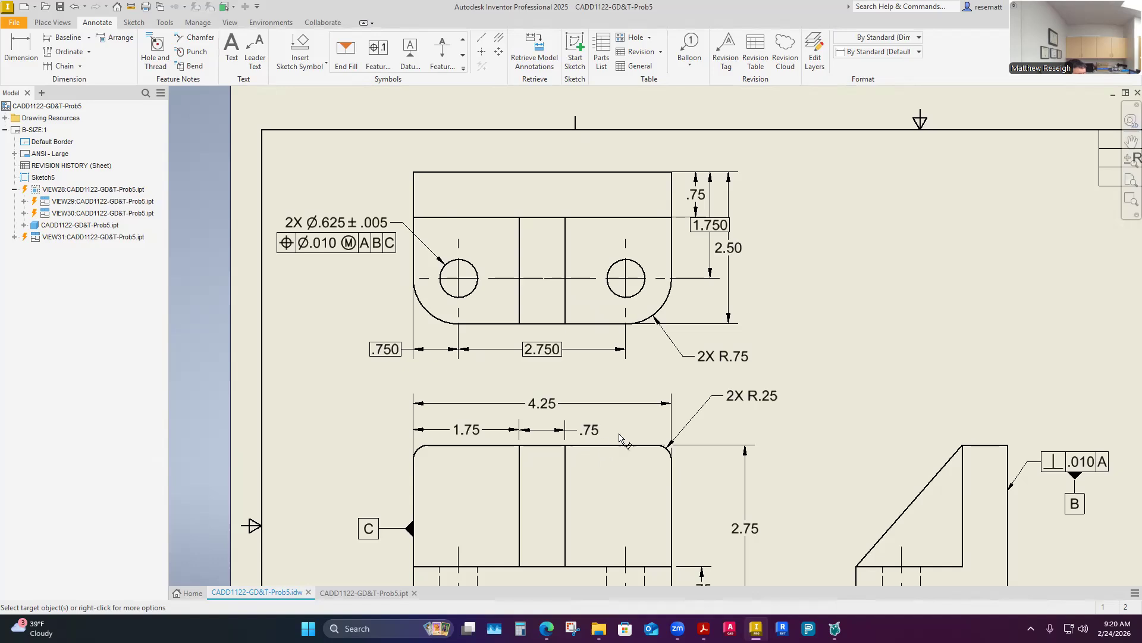
scroll(646, 428, down, 5)
scroll(654, 375, up, 3)
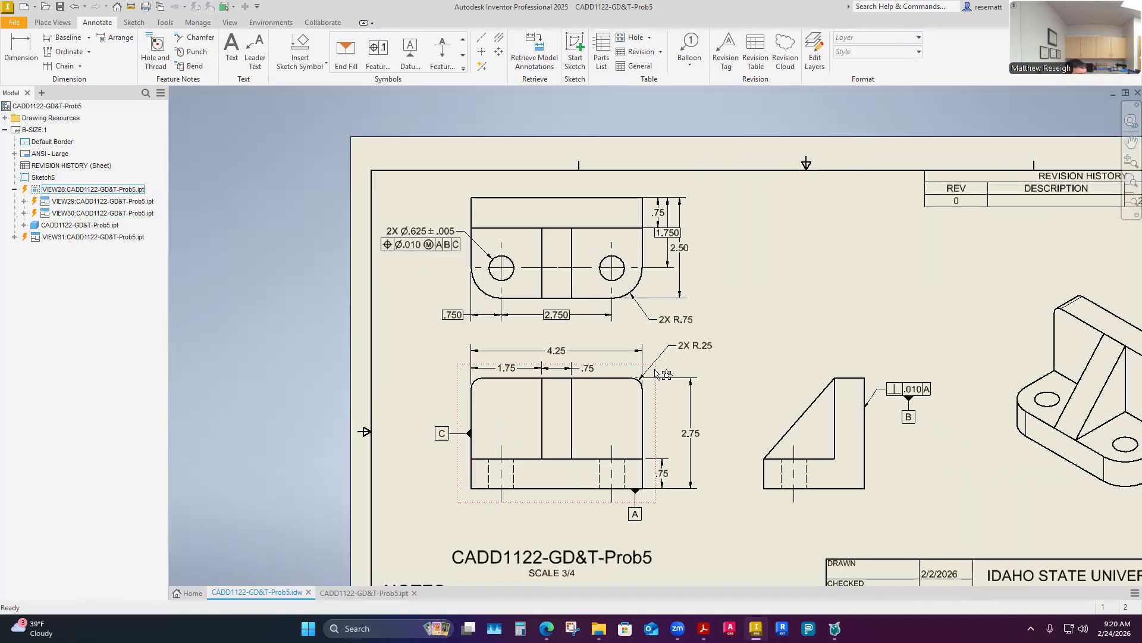
double_click(663, 474)
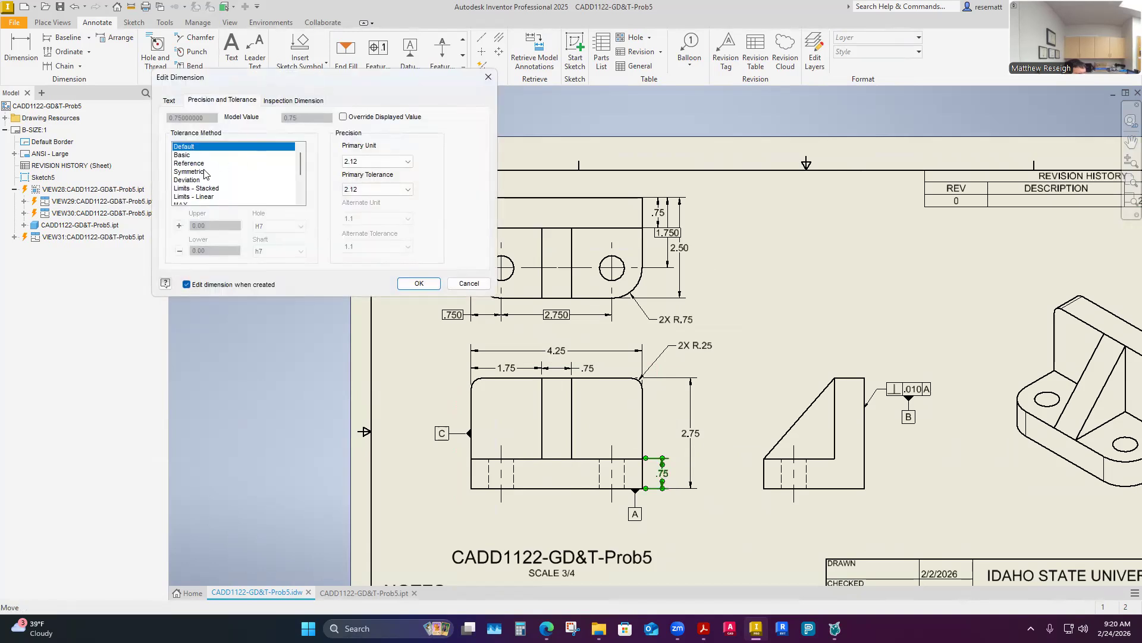
click(398, 163)
click(357, 197)
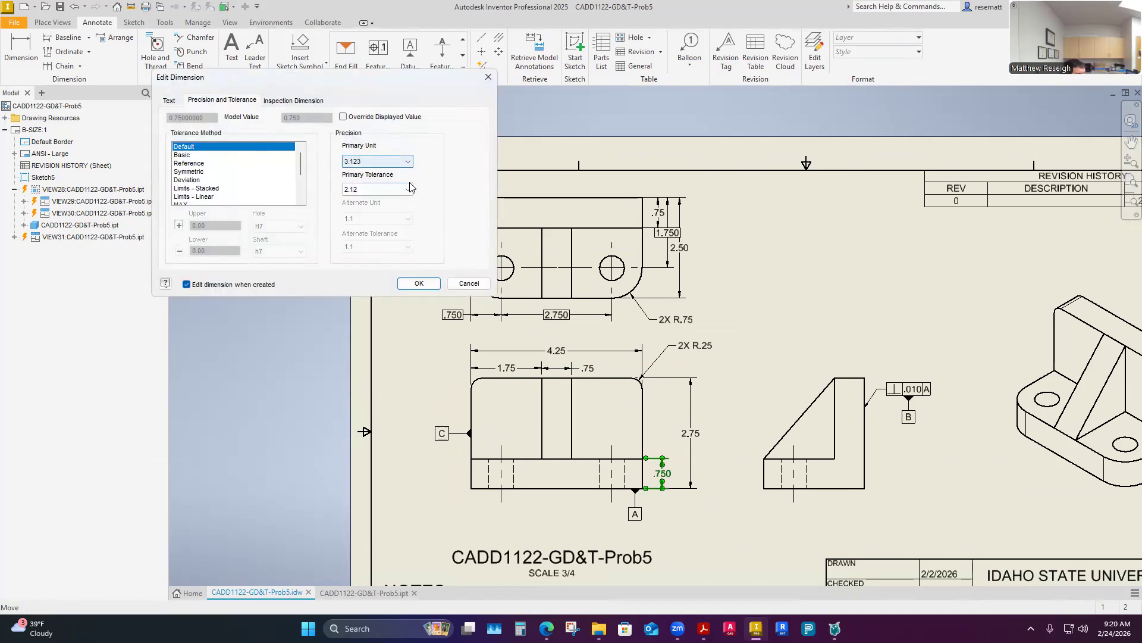
click(363, 189)
click(357, 226)
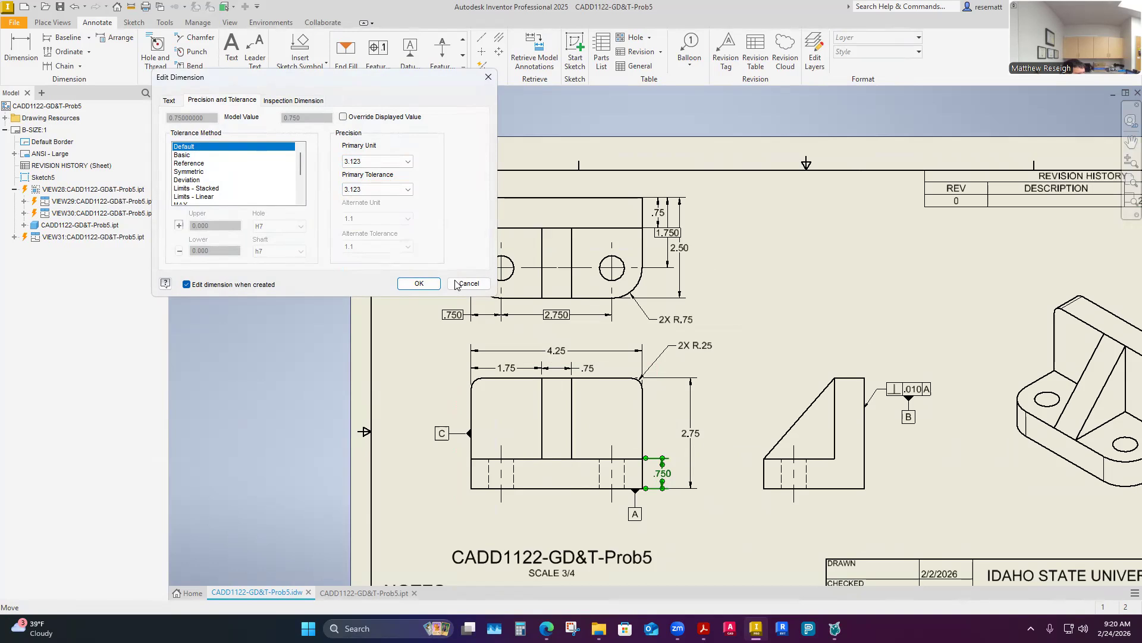
click(419, 284)
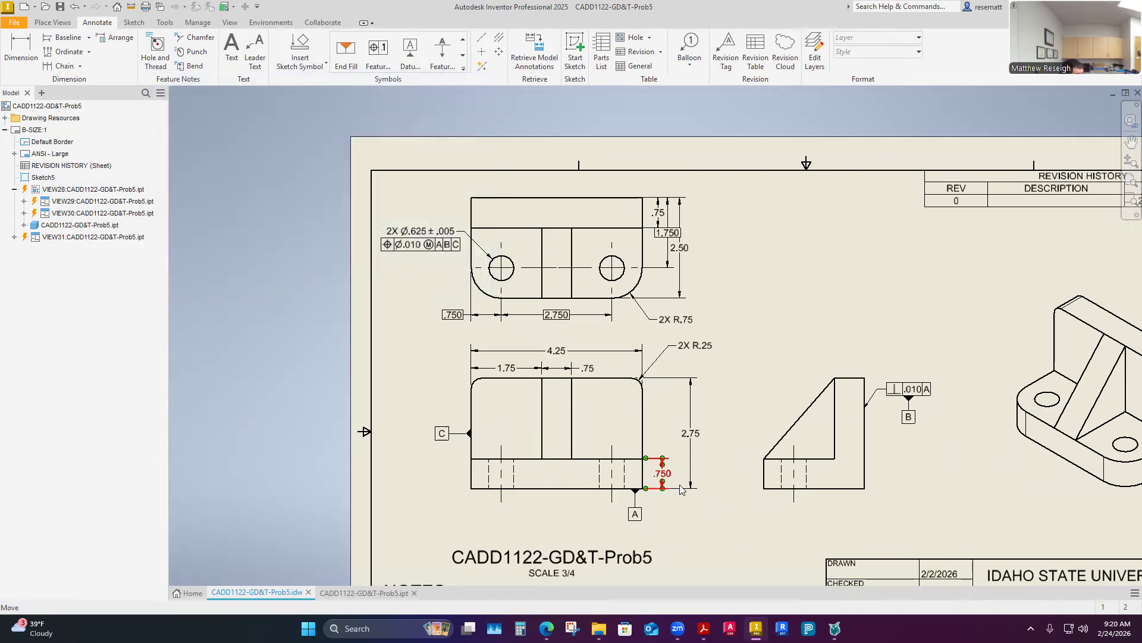
- Copy the .750 base thickness dimension's properties to the front view's 2.75 height, 4.25 width, .75 rib and 1.75 offset dimensions
scroll(682, 494, up, 1)
scroll(683, 494, up, 2)
scroll(683, 494, down, 5)
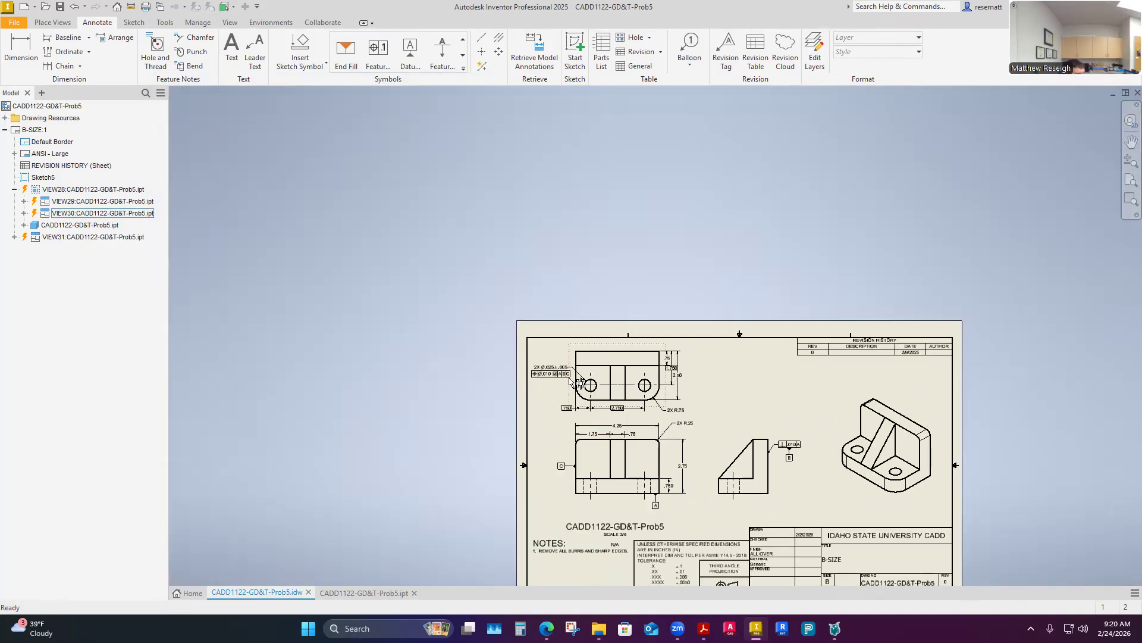
scroll(566, 378, up, 2)
scroll(569, 469, down, 4)
scroll(637, 507, up, 6)
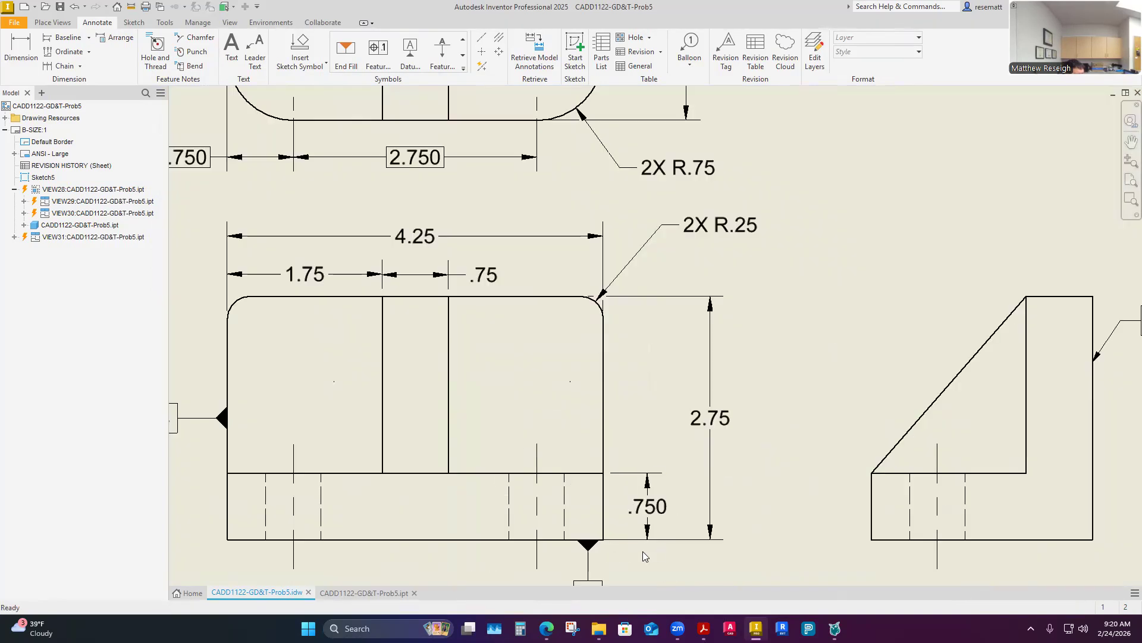
right_click(659, 515)
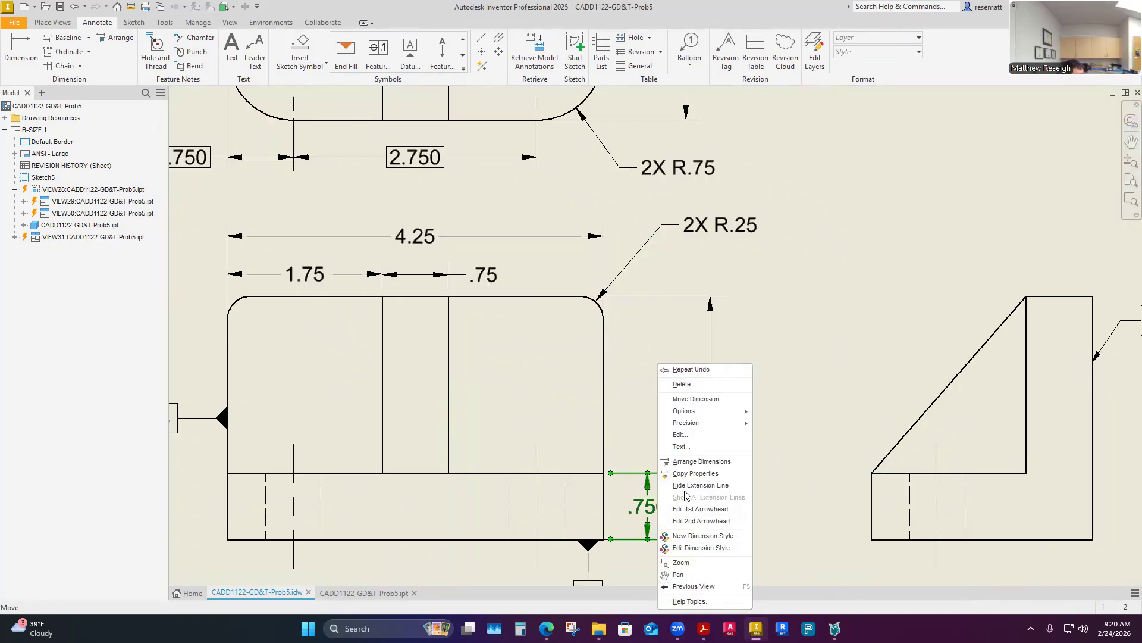
click(685, 475)
click(709, 431)
scroll(711, 432, down, 4)
scroll(607, 392, up, 3)
click(606, 377)
click(653, 404)
click(534, 402)
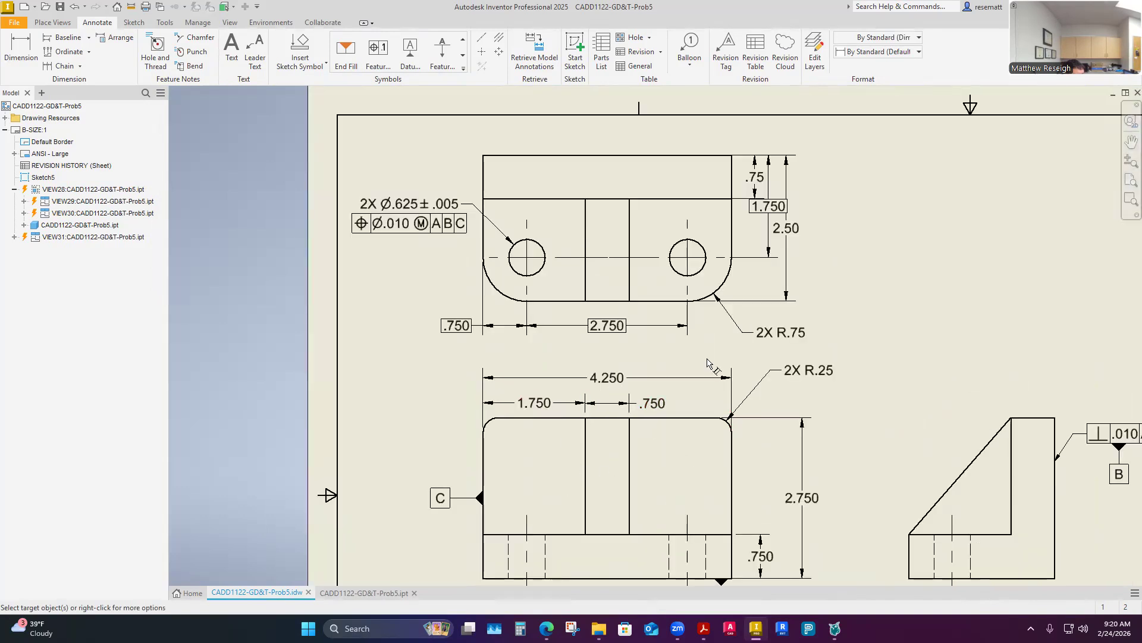
- Apply the copied dimension properties to the top view's 2.50 and .75 vertical dimensions and to the R.75 and R.25 radius dimensions
click(796, 233)
click(755, 176)
click(799, 339)
click(829, 379)
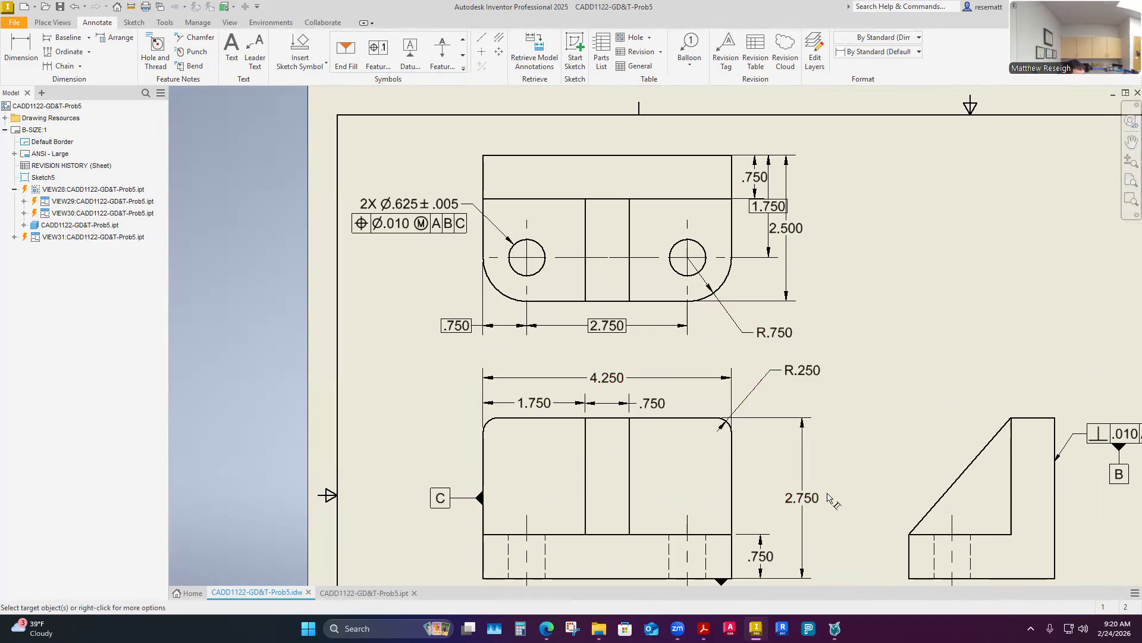
- Add the prefix 2X to the top view's R.750 corner radius dimension
scroll(391, 287, down, 3)
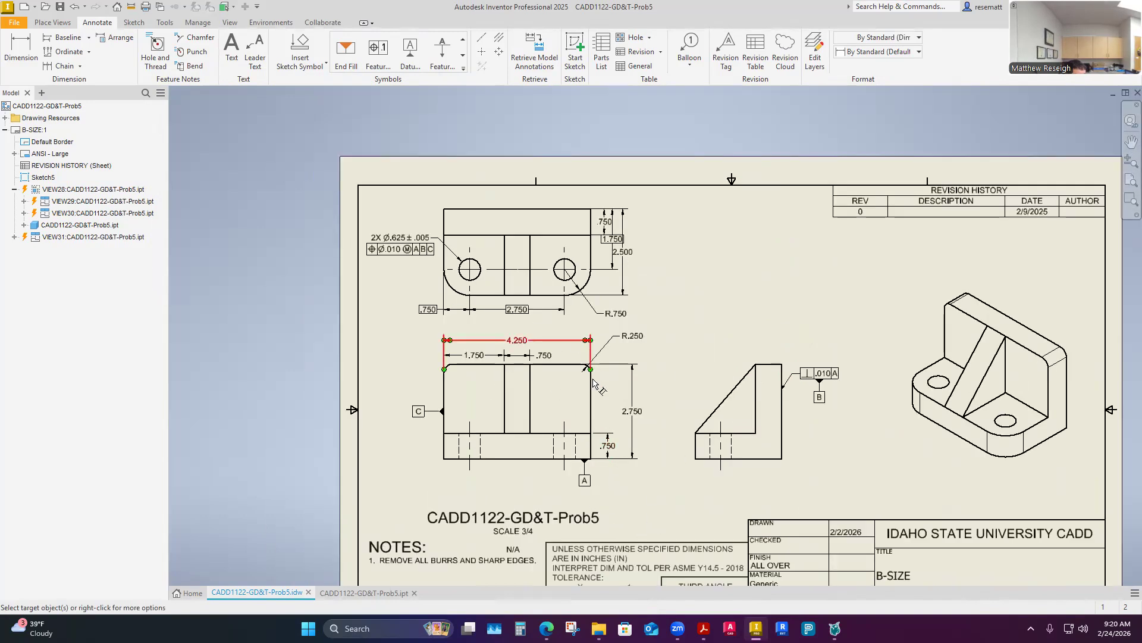
double_click(604, 316)
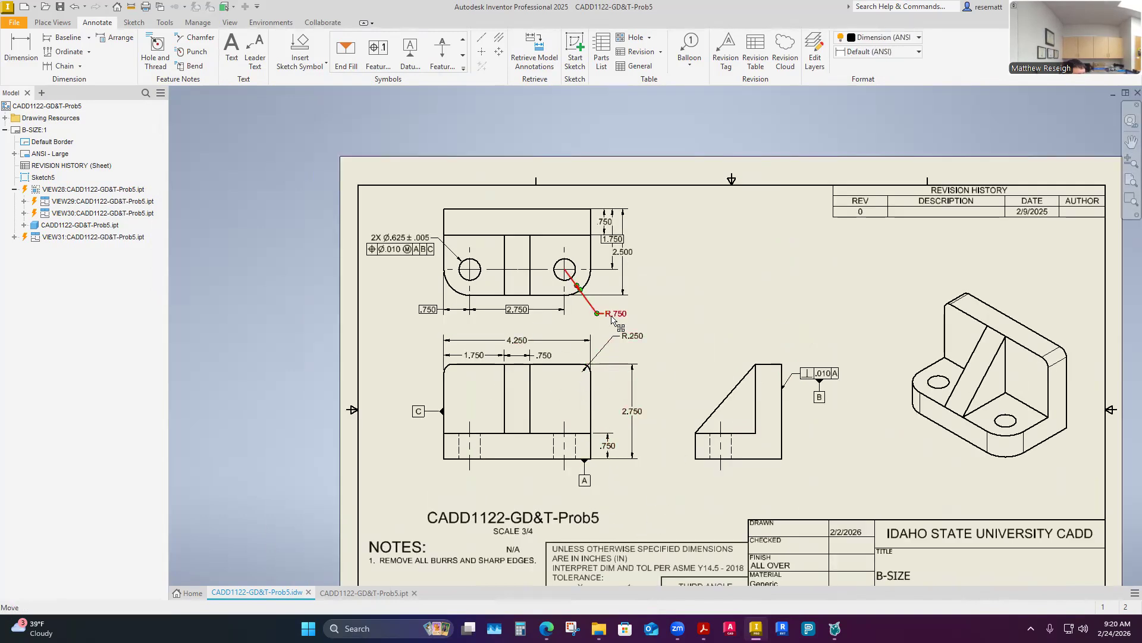
click(170, 101)
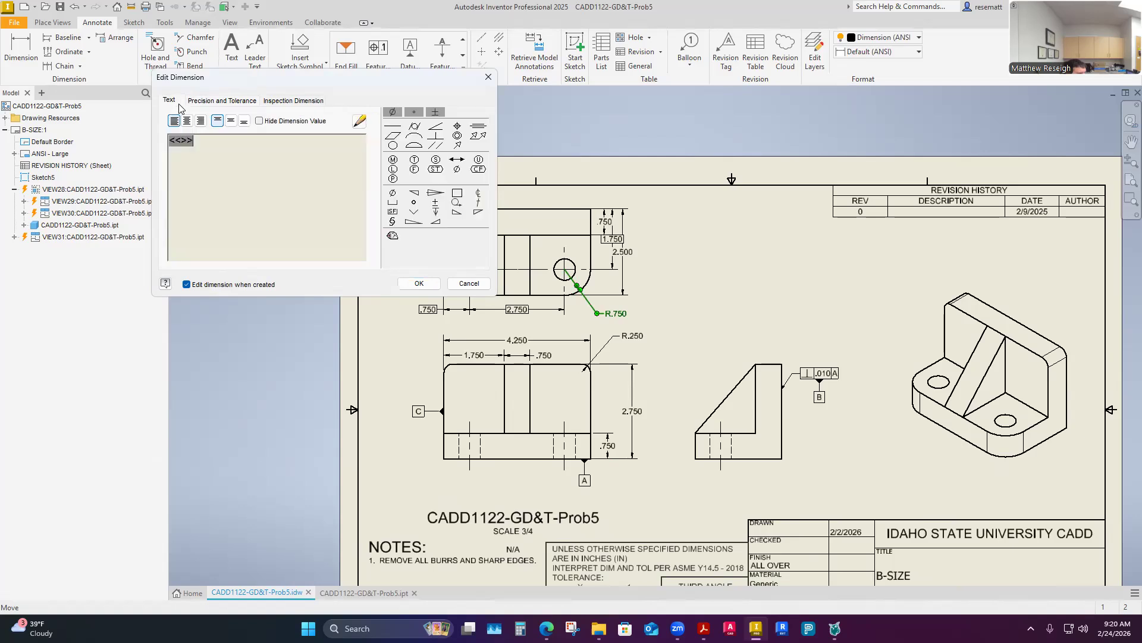
text(2)
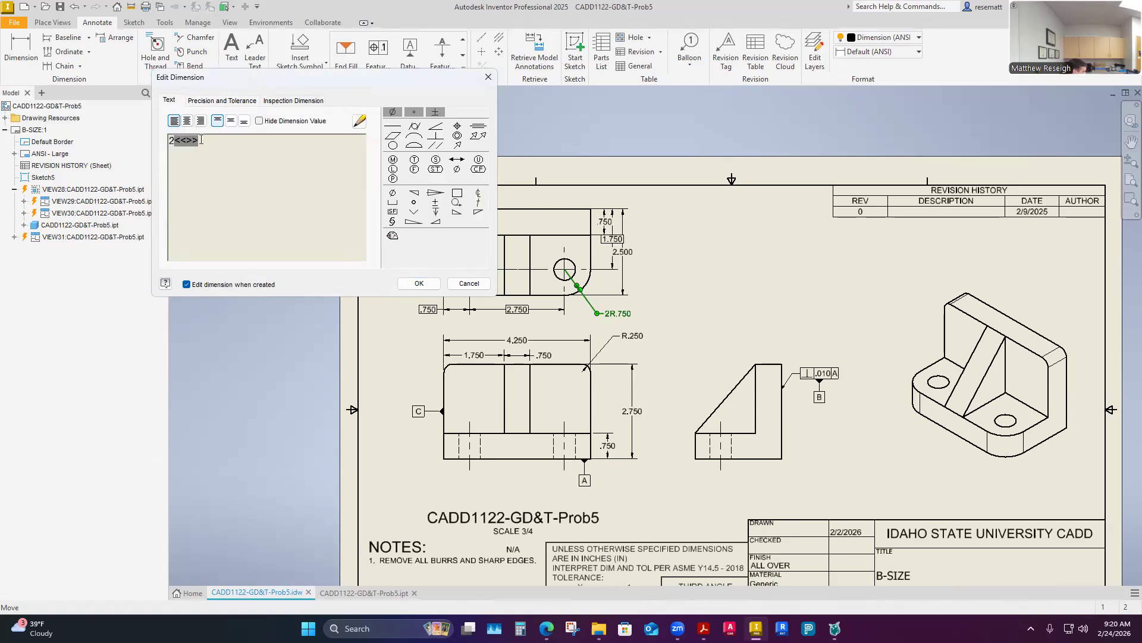
text(X)
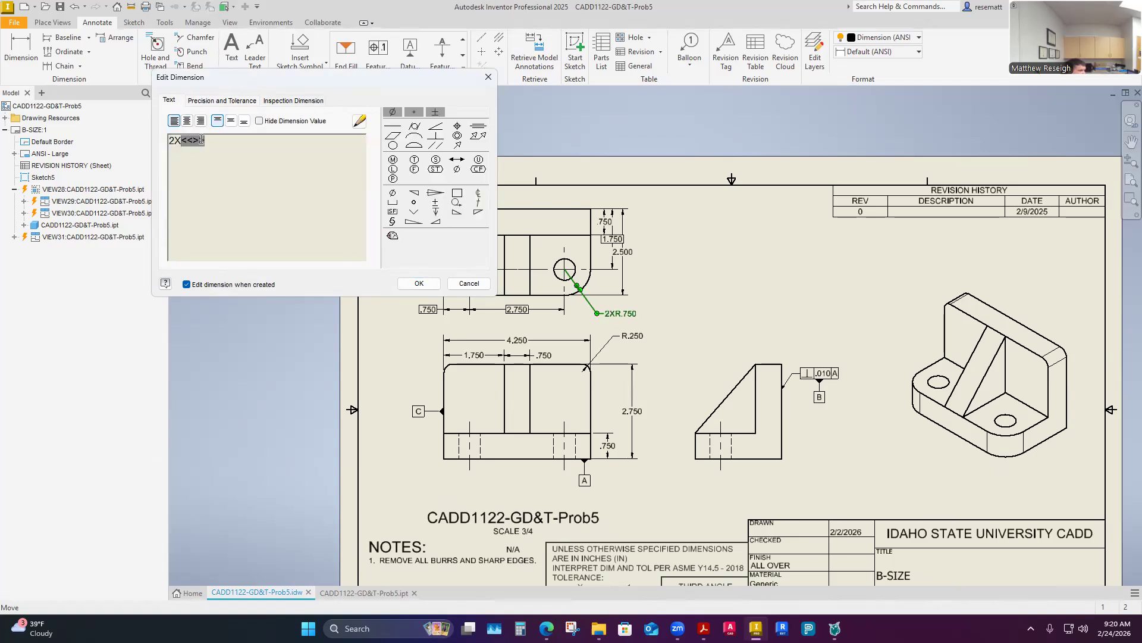
click(419, 283)
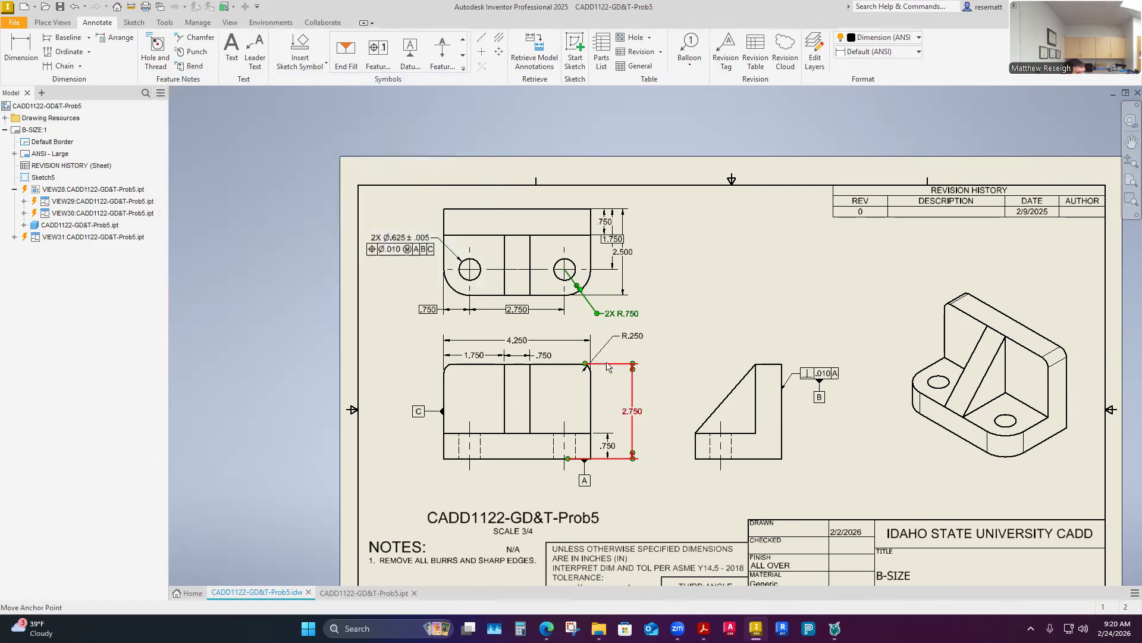
- Add the prefix 2X to the front view's R.250 corner radius dimension
double_click(596, 356)
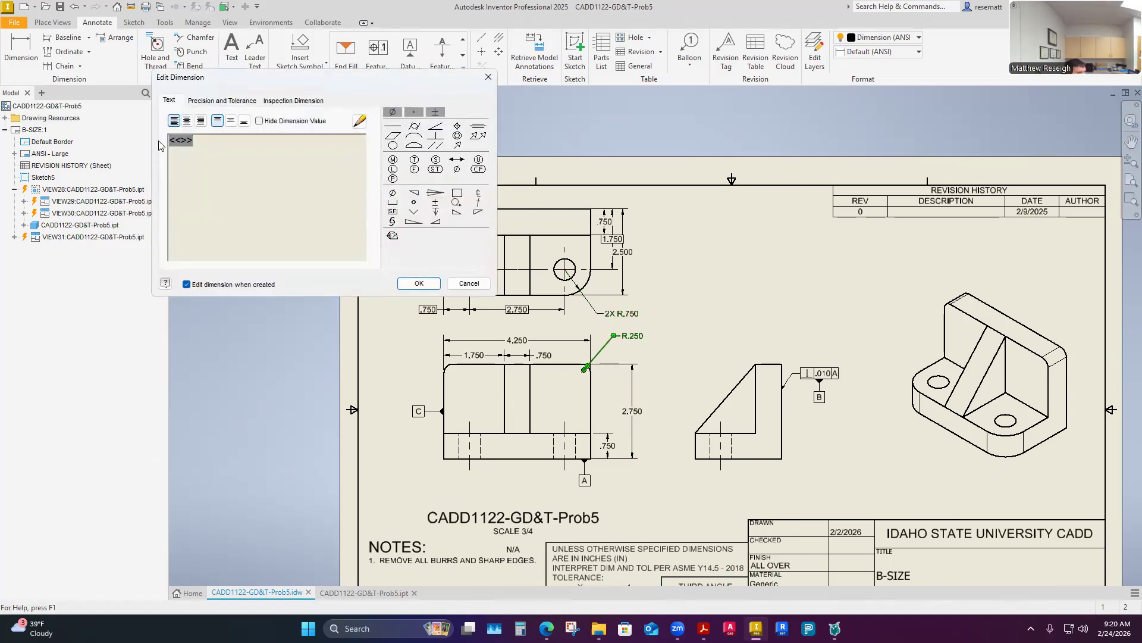
text(2)
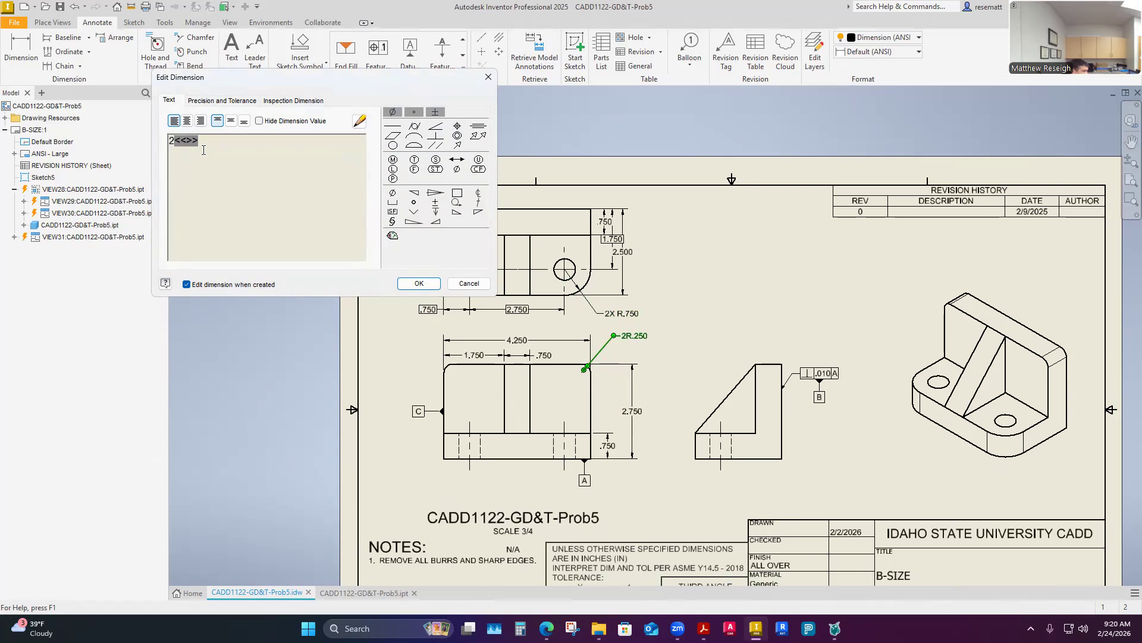
text(X)
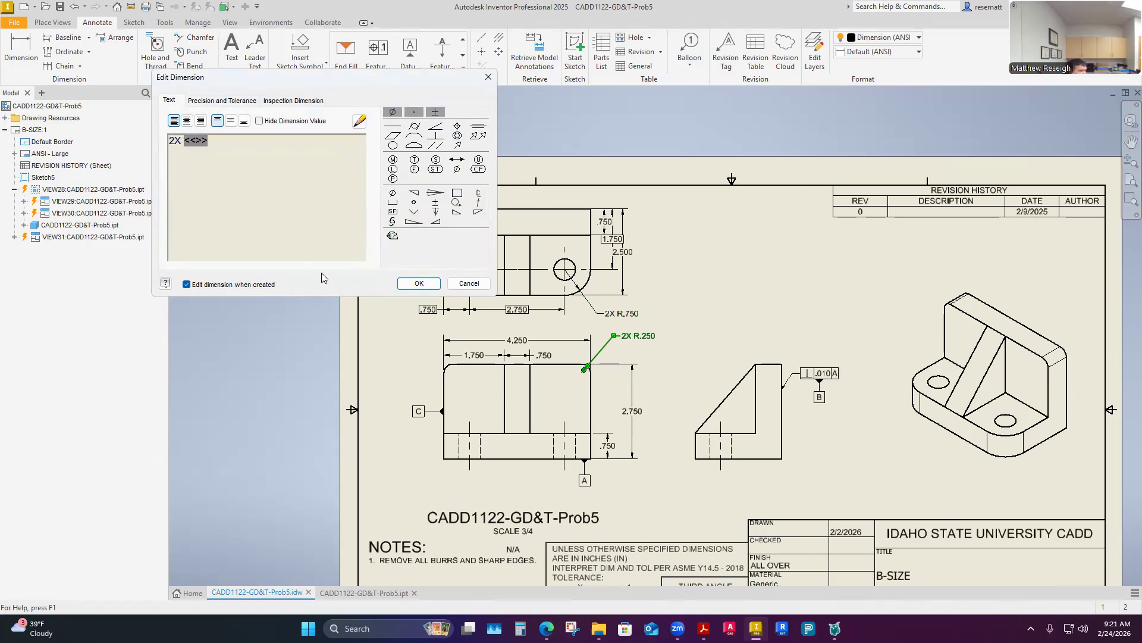
click(417, 283)
- Spread out the top view's vertical dimensions by moving 2.500 and 1.750 farther from the part, and nudge the .750 text slightly down
scroll(714, 243, down, 2)
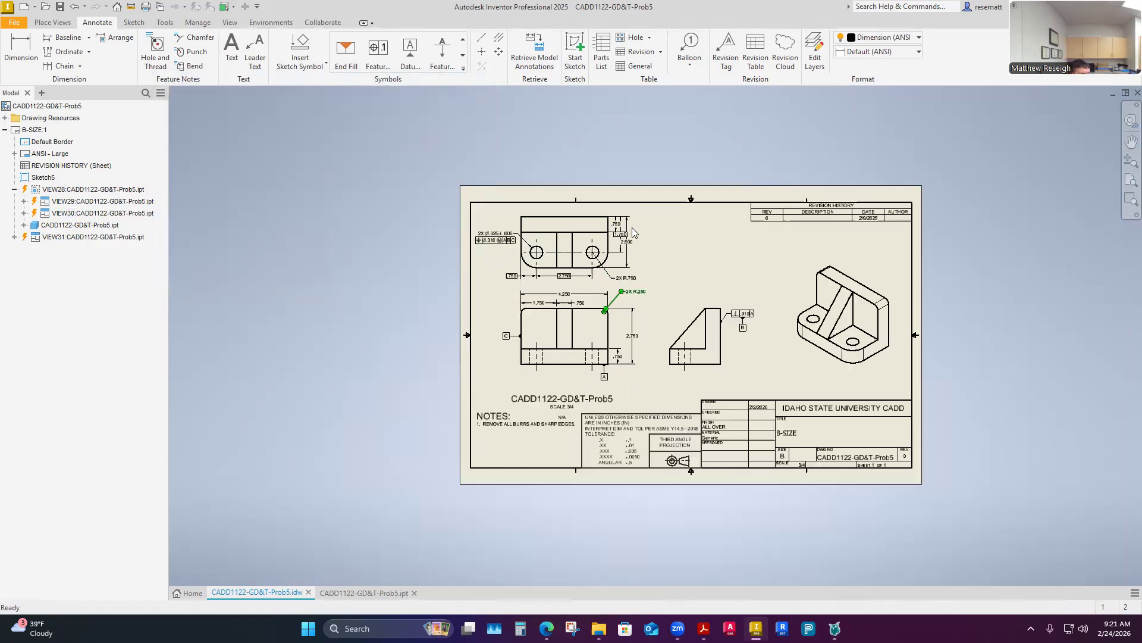
scroll(661, 238, up, 5)
scroll(645, 220, up, 3)
scroll(653, 238, down, 2)
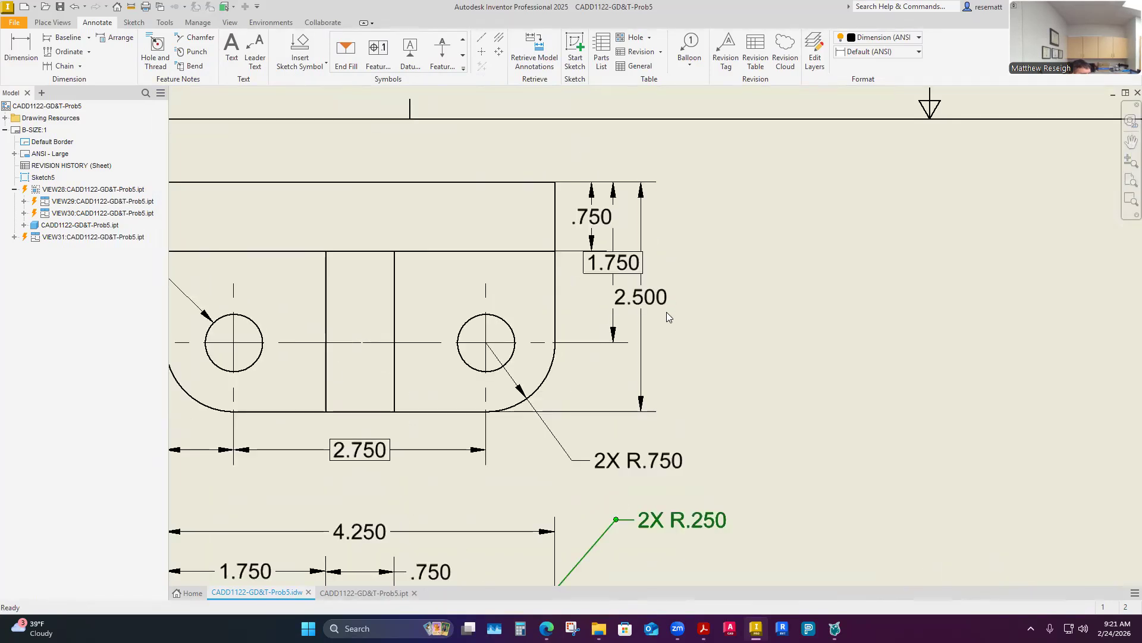
drag(685, 313, 849, 334)
drag(613, 263, 673, 269)
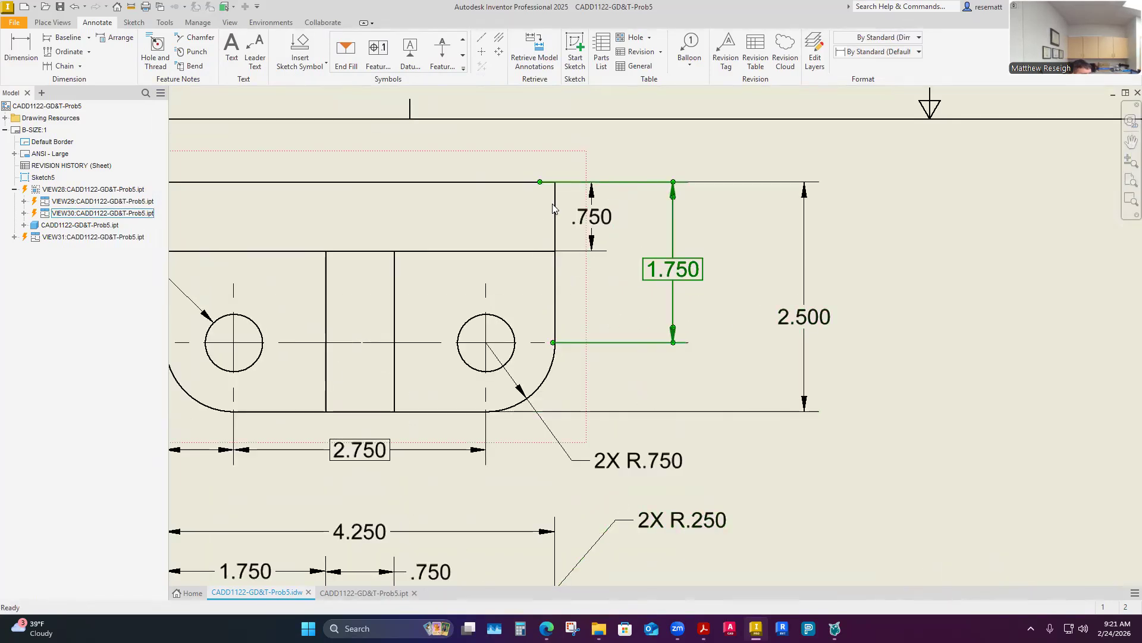
mouse_move(592, 220)
mouse_down()
mouse_move(550, 220)
mouse_move(588, 223)
mouse_move(603, 210)
mouse_move(552, 229)
mouse_move(592, 230)
mouse_up()
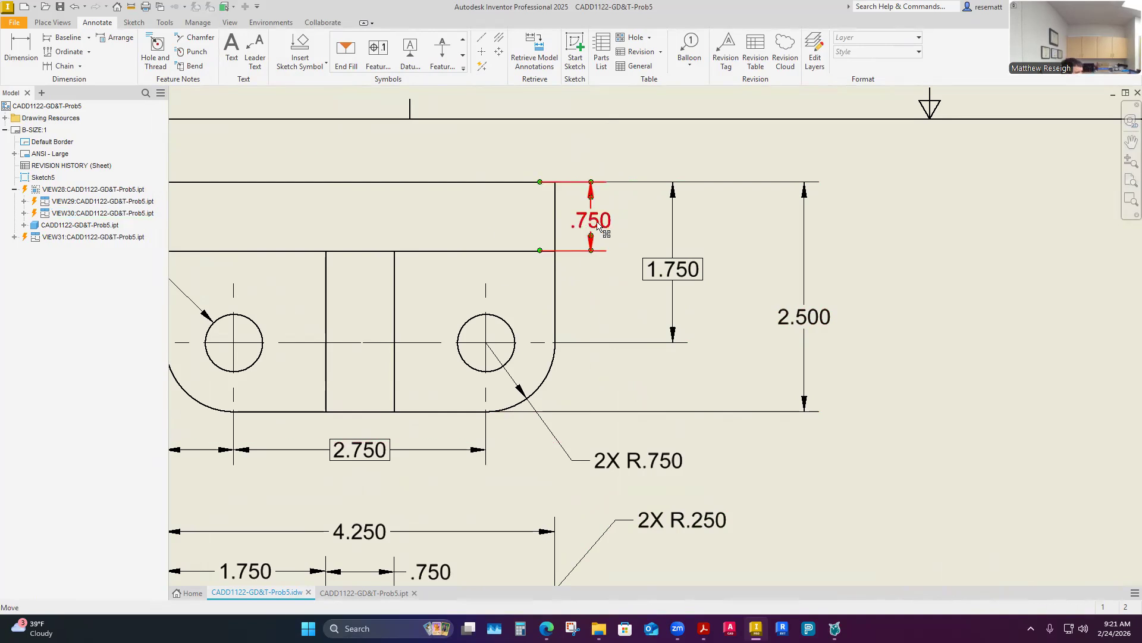
- Arrange the top view's .750, 1.750 and 2.500 vertical dimensions together as one evenly spaced set
click(598, 225)
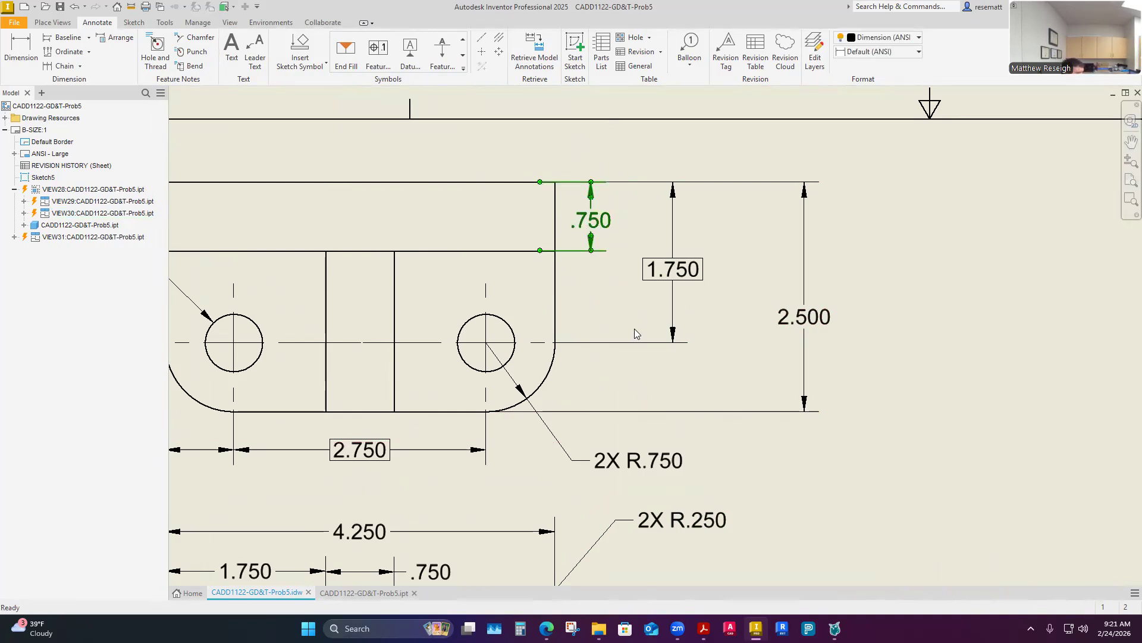
ctrl+click(673, 269)
ctrl+click(804, 316)
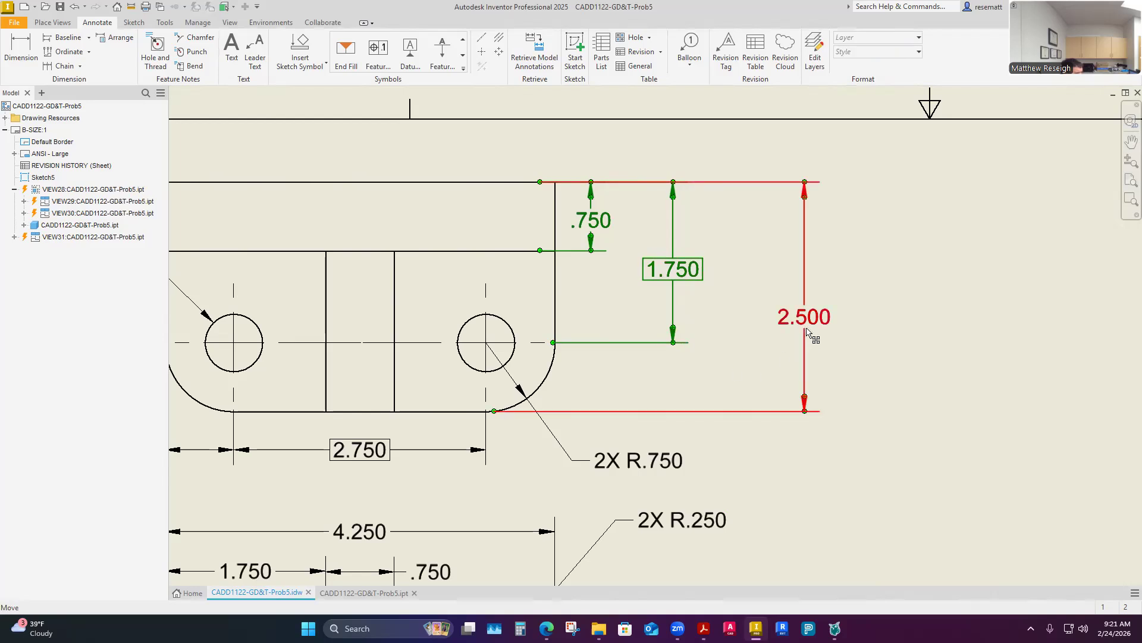
right_click(717, 309)
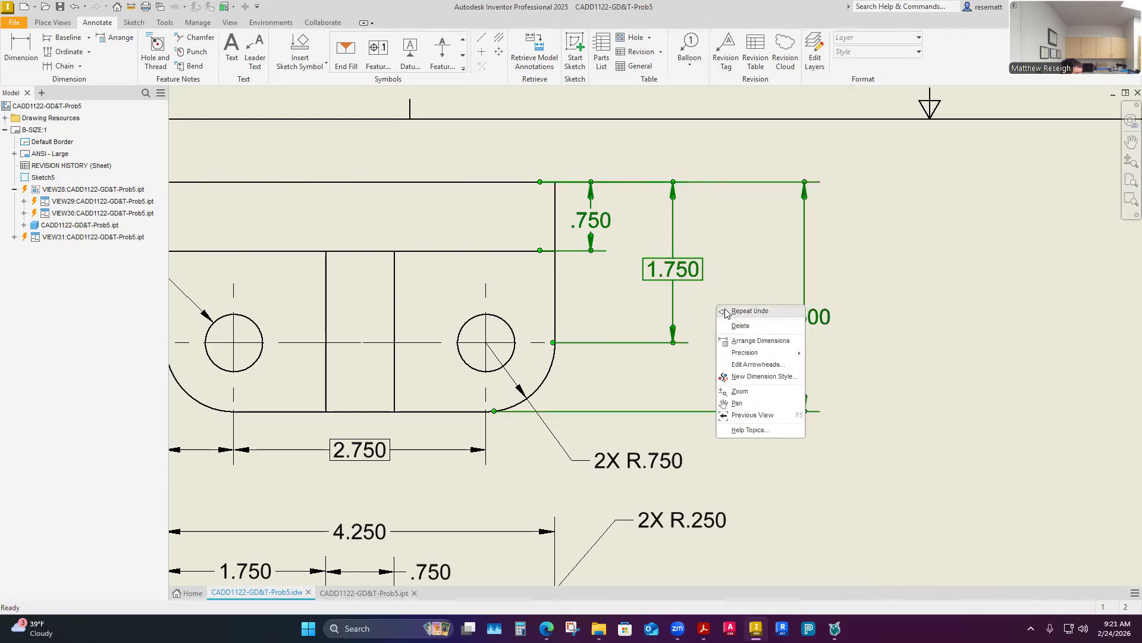
click(749, 342)
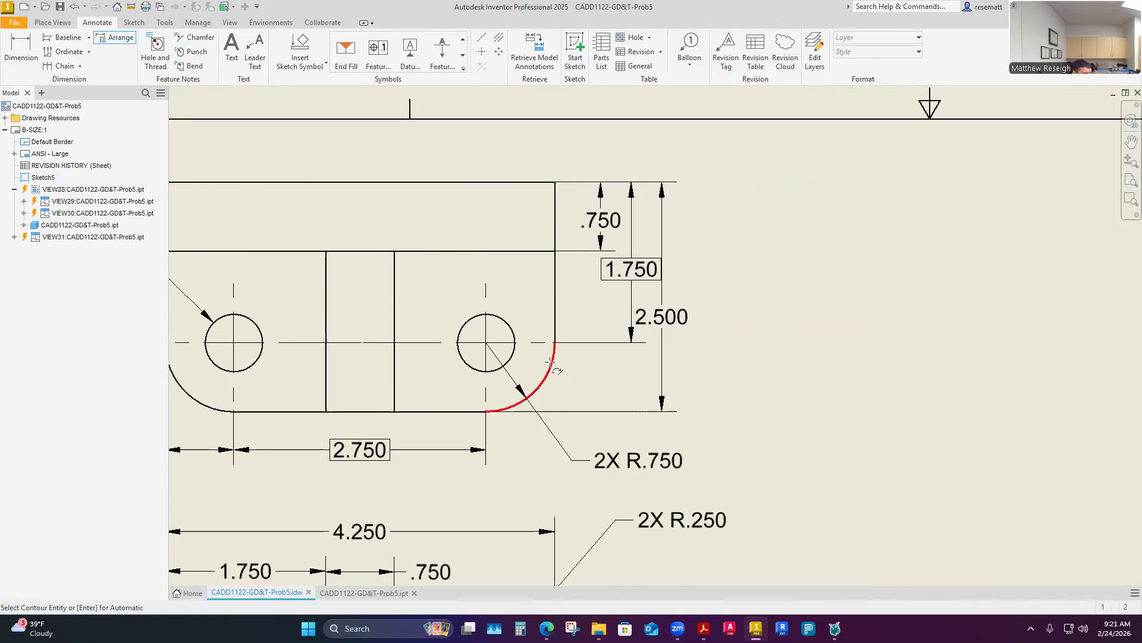
key(Escape)
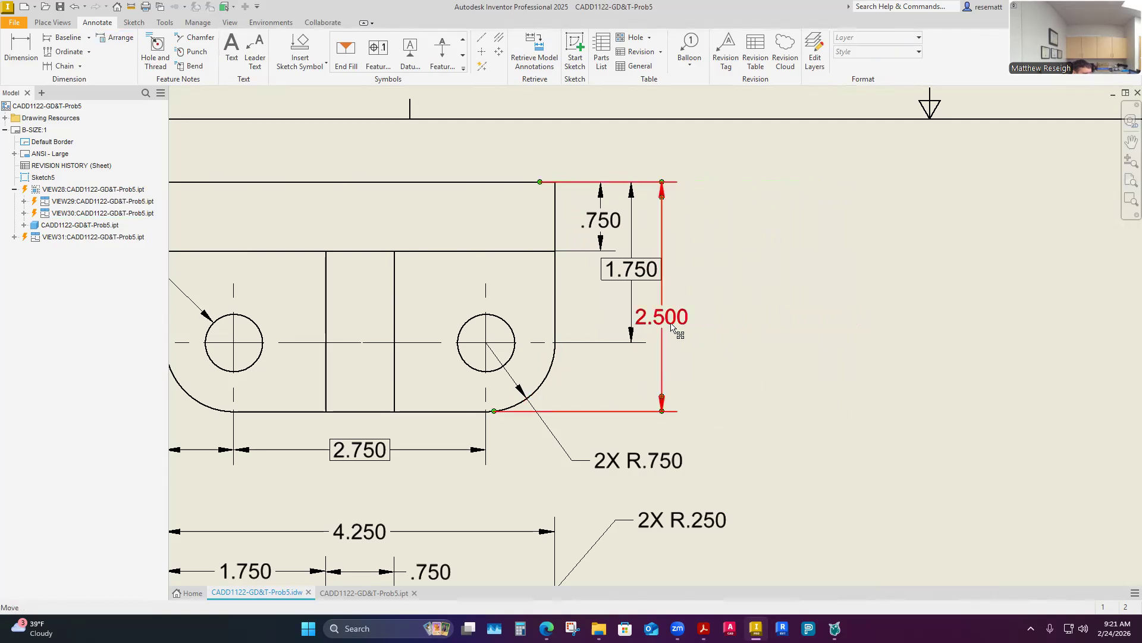
- Move the top view's 1.750 and 2.500 vertical dimensions farther from the part and adjust the 2.750 hole-spacing text
click(670, 324)
drag(640, 282, 687, 326)
scroll(684, 345, down, 5)
scroll(595, 441, up, 3)
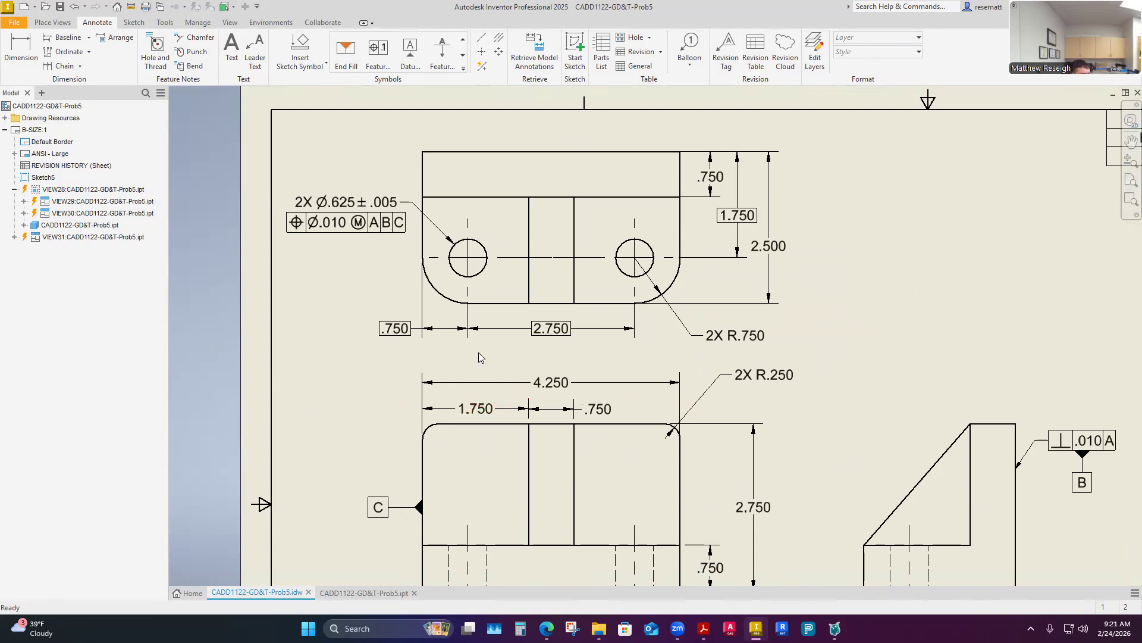
mouse_move(541, 334)
mouse_down()
mouse_move(549, 305)
mouse_move(551, 333)
mouse_up()
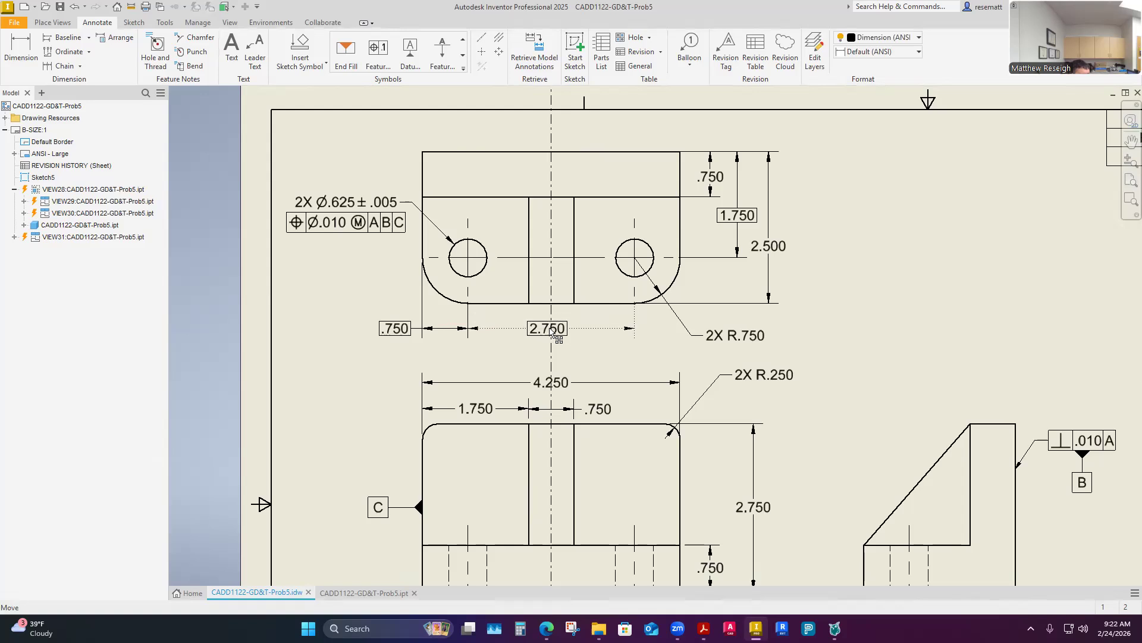
scroll(452, 357, up, 4)
click(439, 360)
scroll(439, 358, down, 5)
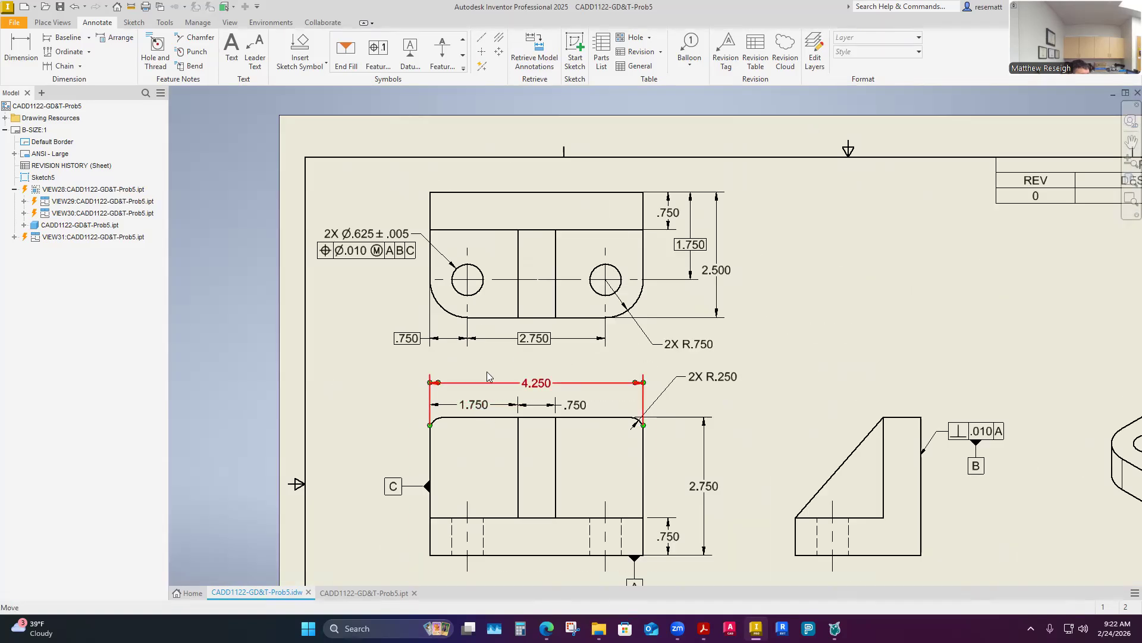
- Examine the dimension spacing around the top and front views, especially the 4.250, 1.750 and .750 widths
scroll(493, 404, down, 3)
scroll(499, 402, up, 5)
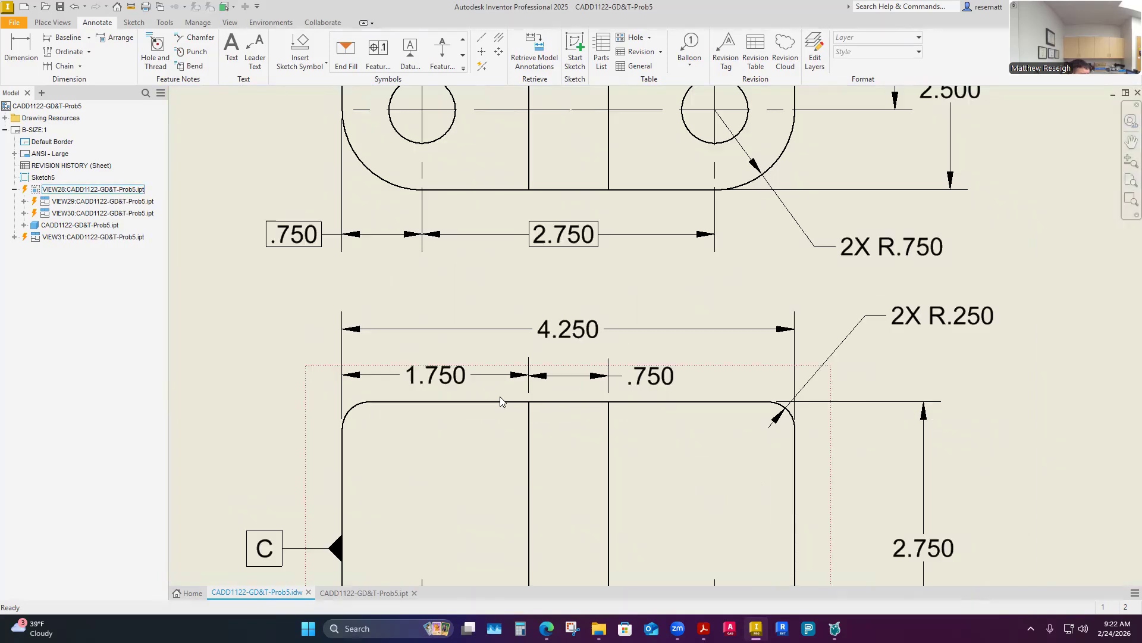
scroll(502, 400, down, 2)
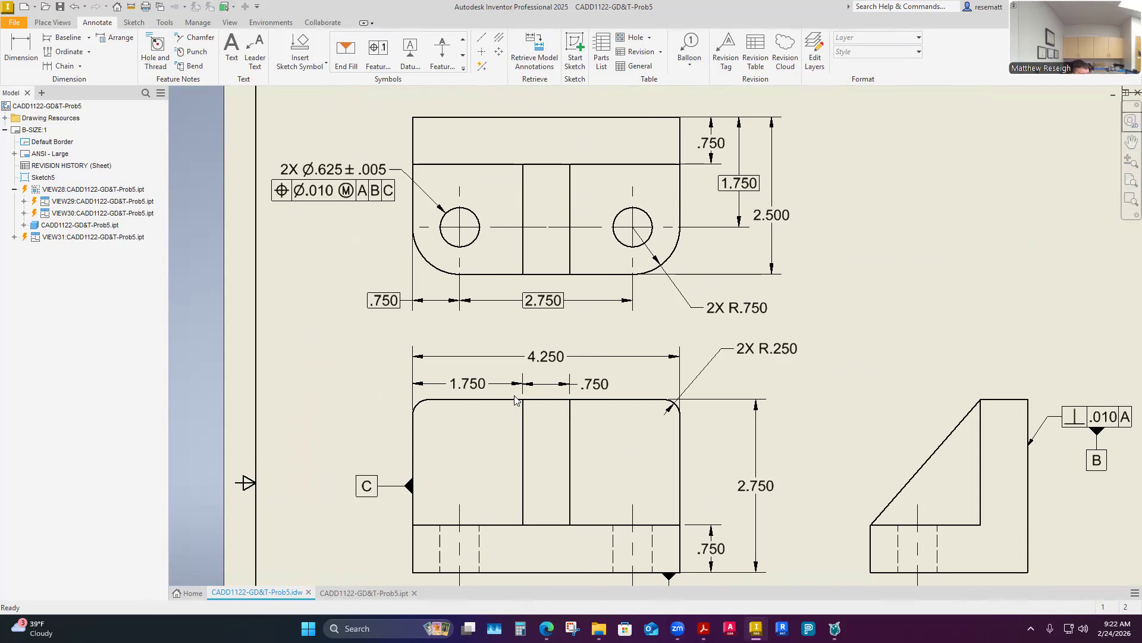
click(515, 399)
scroll(543, 439, up, 5)
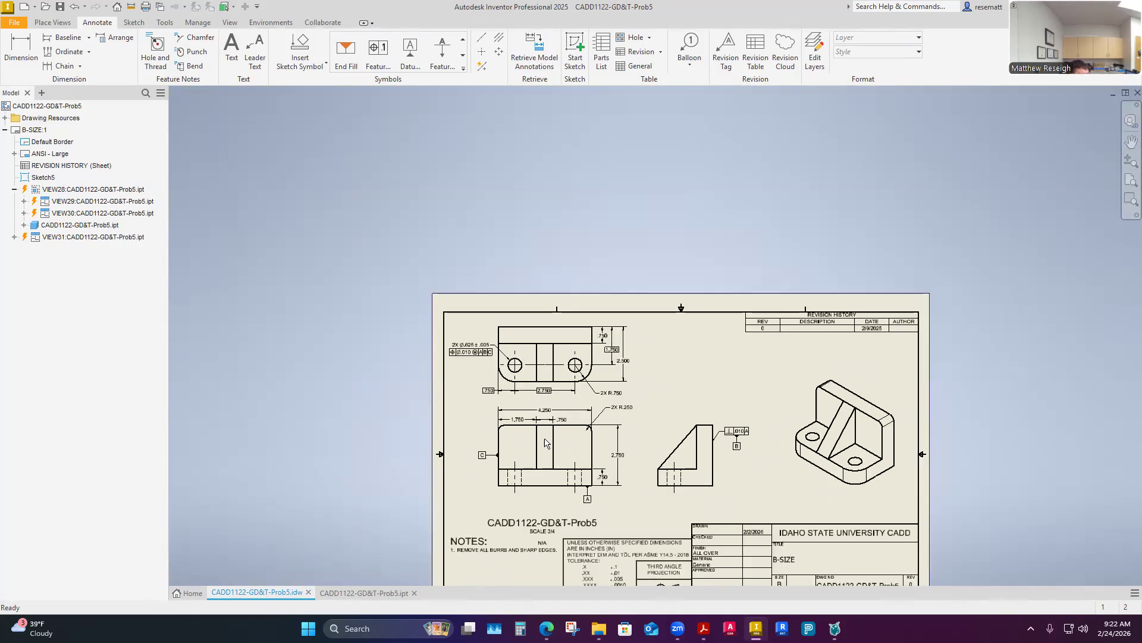
scroll(544, 439, down, 6)
scroll(545, 442, up, 3)
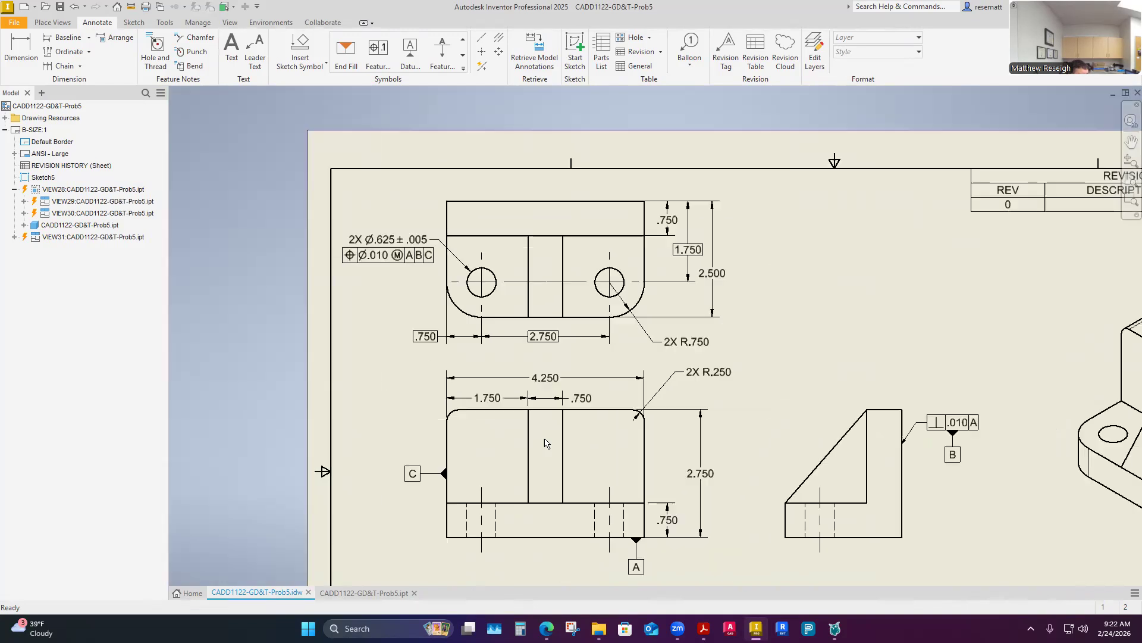
click(501, 452)
click(645, 378)
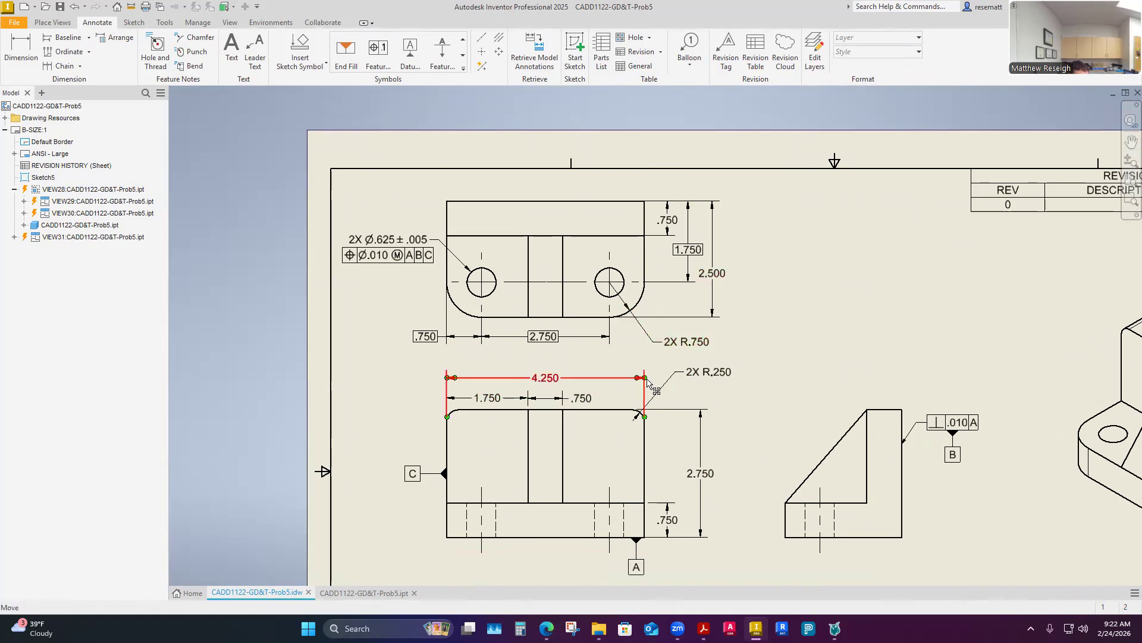
- Nudge the front view's .750 height text slightly up and move the 2.750 height dimension closer to the part
scroll(679, 553, up, 5)
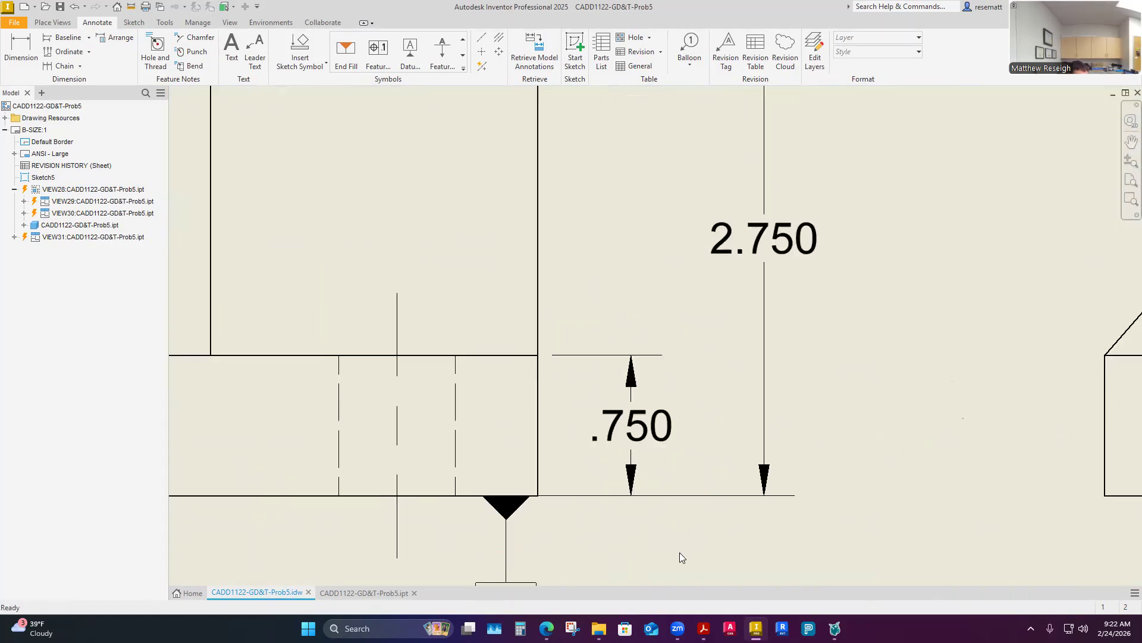
drag(653, 434, 632, 417)
click(561, 270)
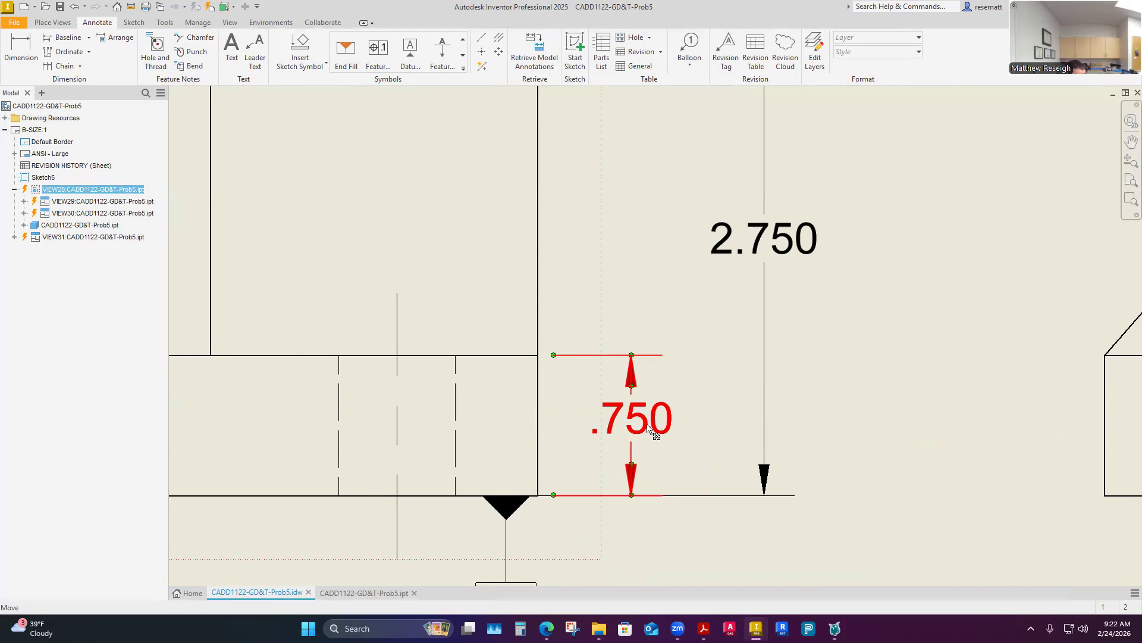
right_click(647, 424)
click(667, 461)
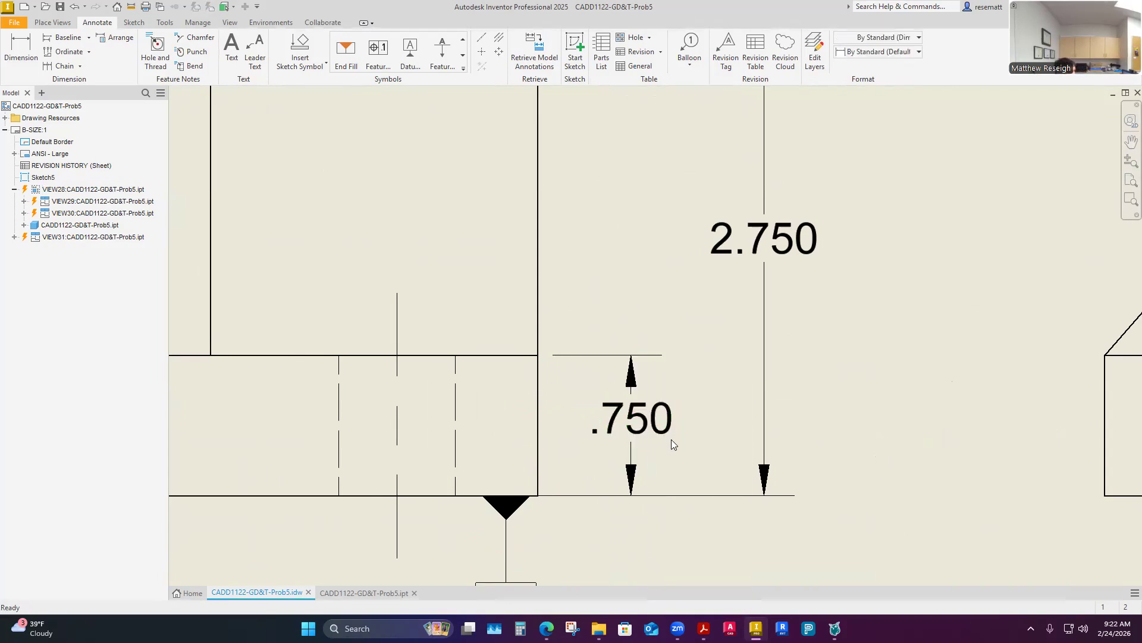
scroll(659, 439, down, 5)
drag(706, 368, 670, 351)
click(721, 345)
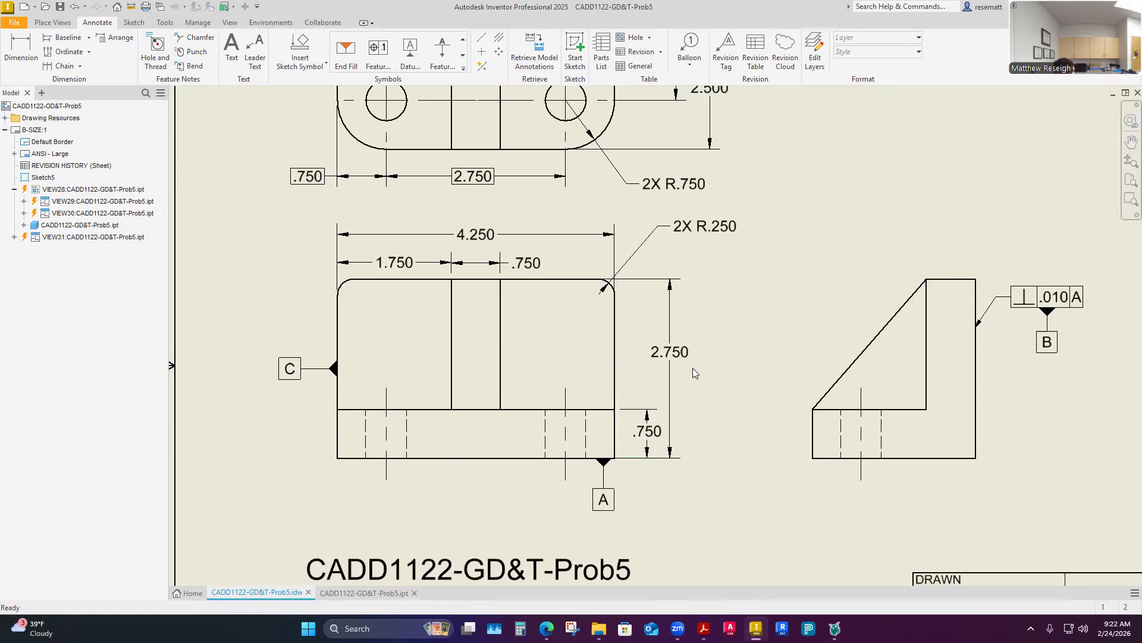
- Review the dimension and datum layout in the CADD1122-GD&T-Prob5 PDF and return to the Inventor drawing
mouse_move(704, 630)
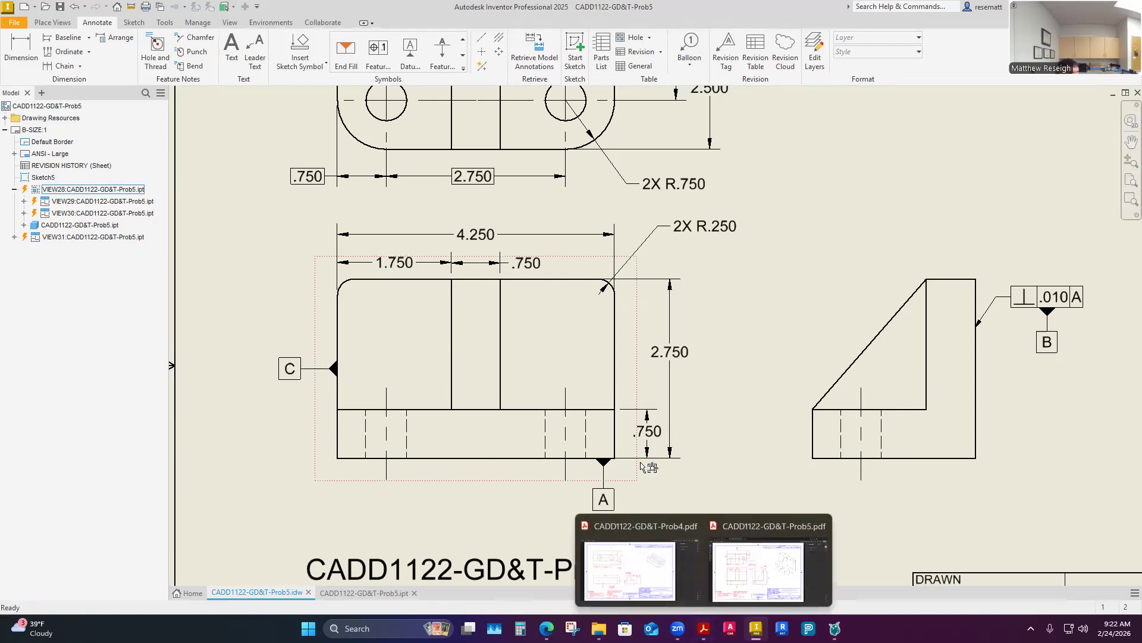
click(766, 562)
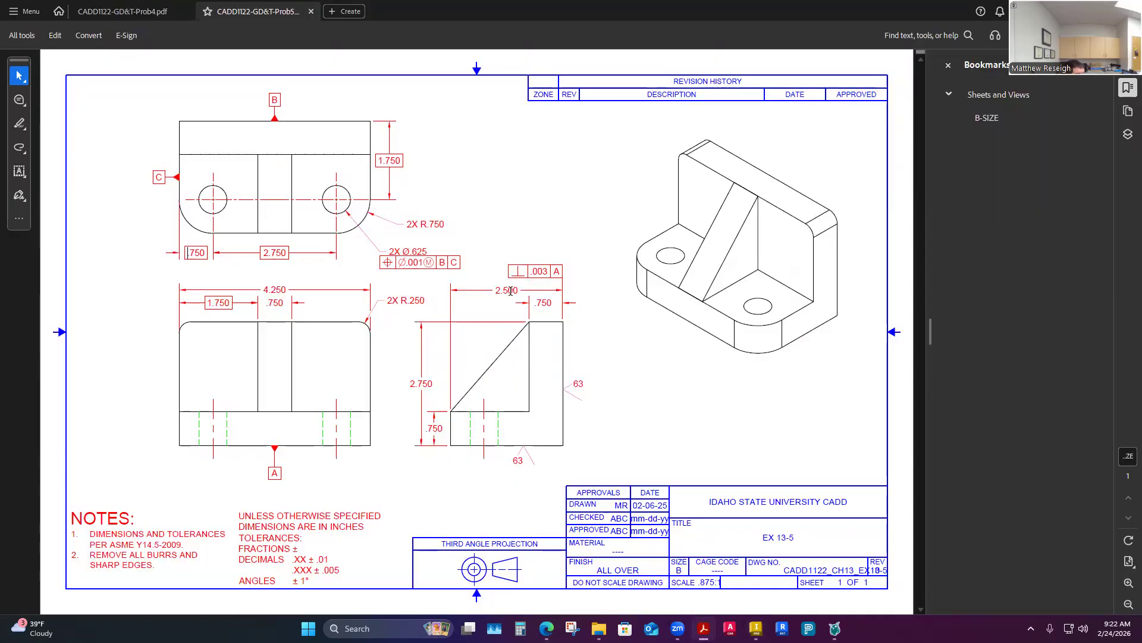
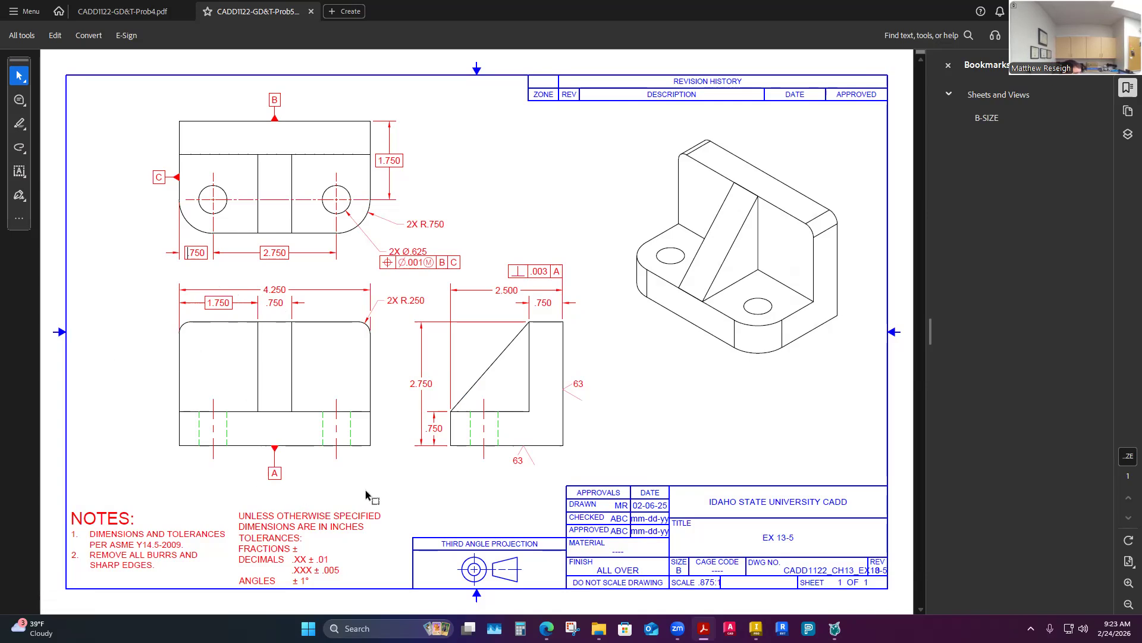
click(756, 628)
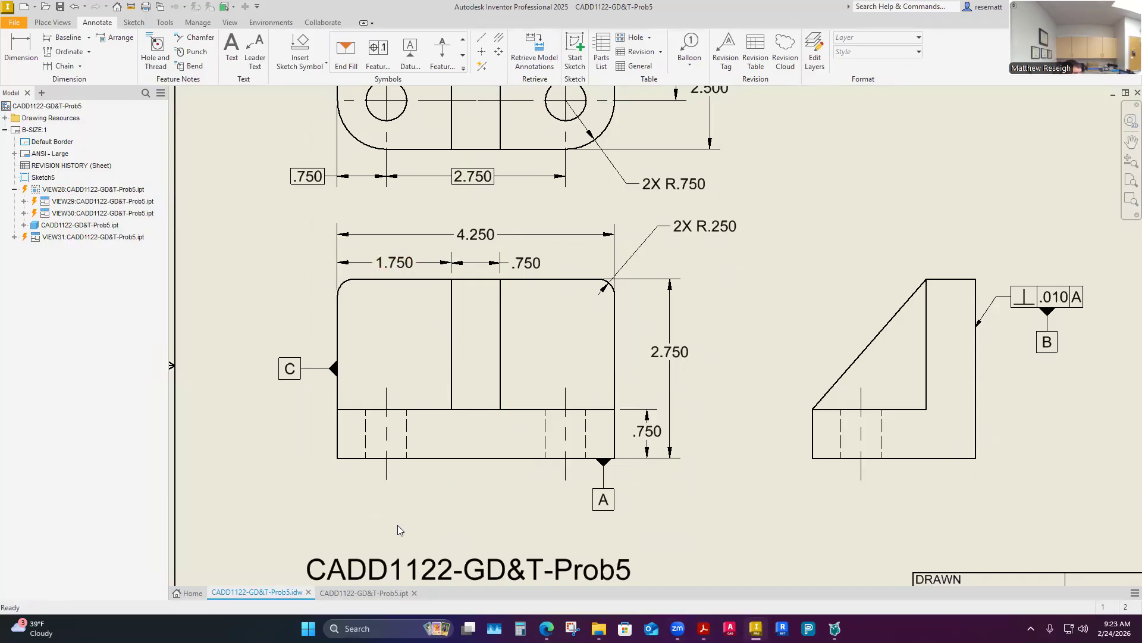
- Save CADD1122-GD&T-Prob5.idw together with its dependent part file CADD1122-GD&T-Prob5.ipt
scroll(397, 530, down, 3)
click(565, 262)
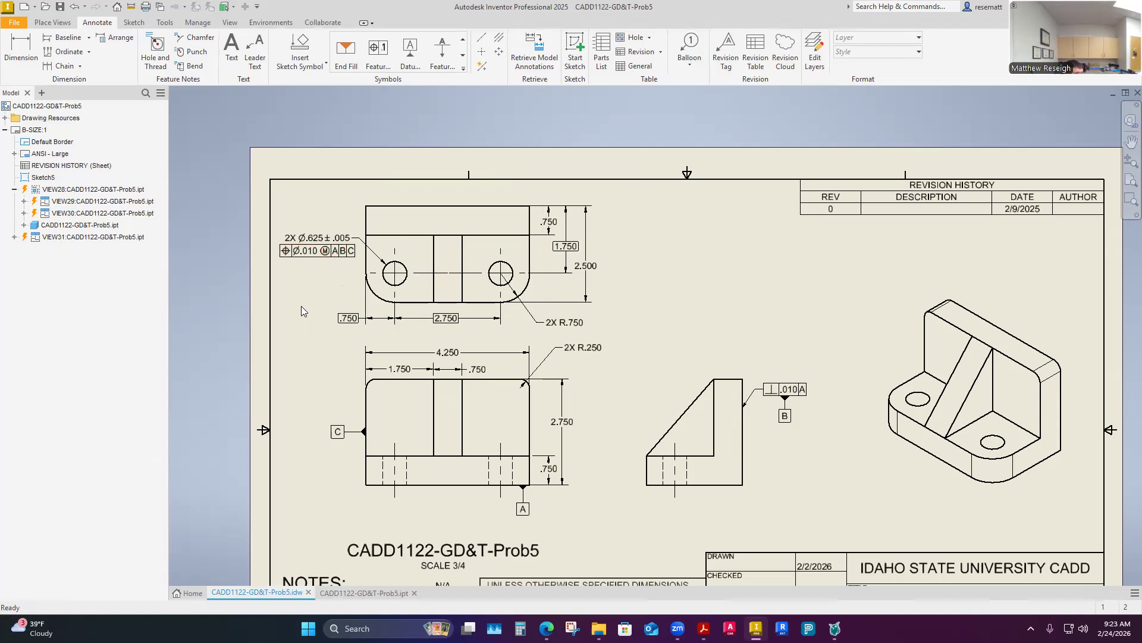
scroll(601, 333, down, 2)
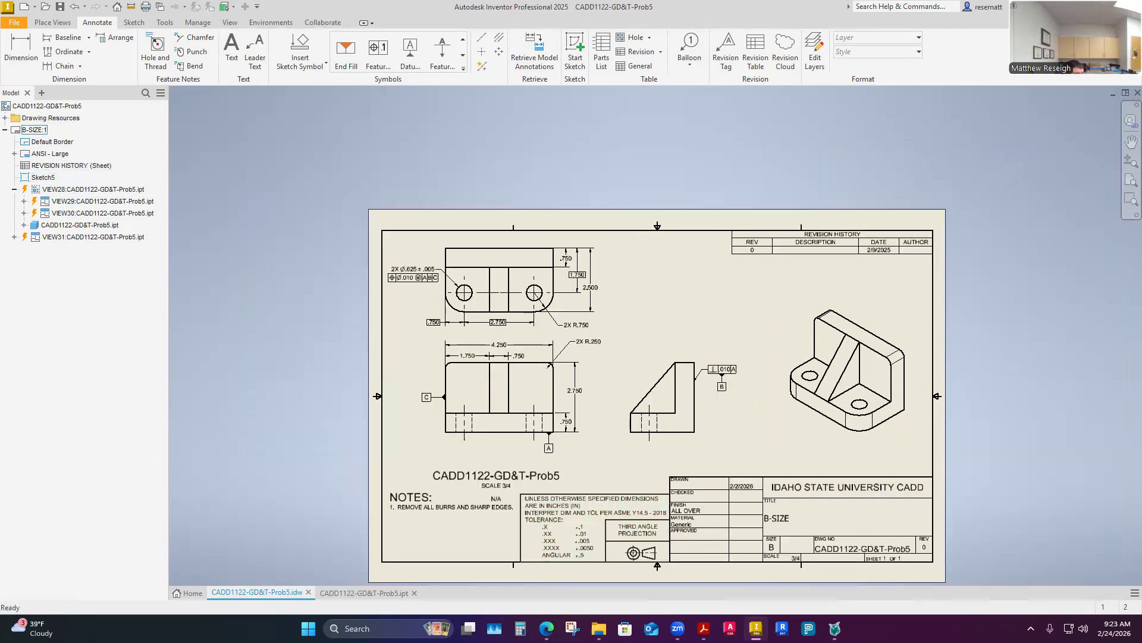
click(60, 7)
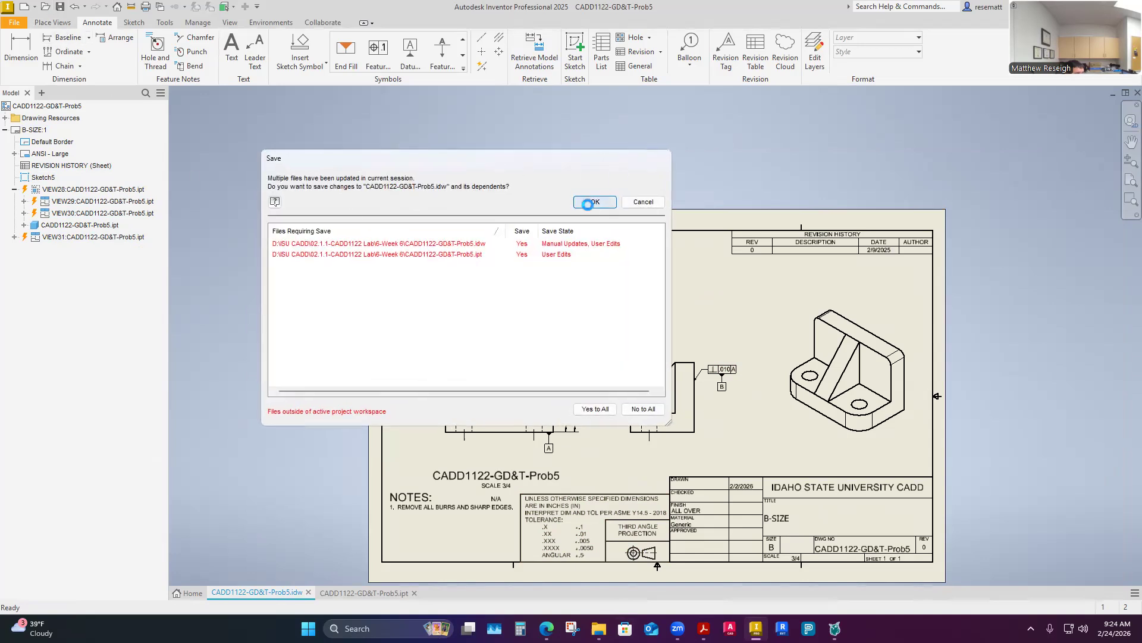
click(592, 204)
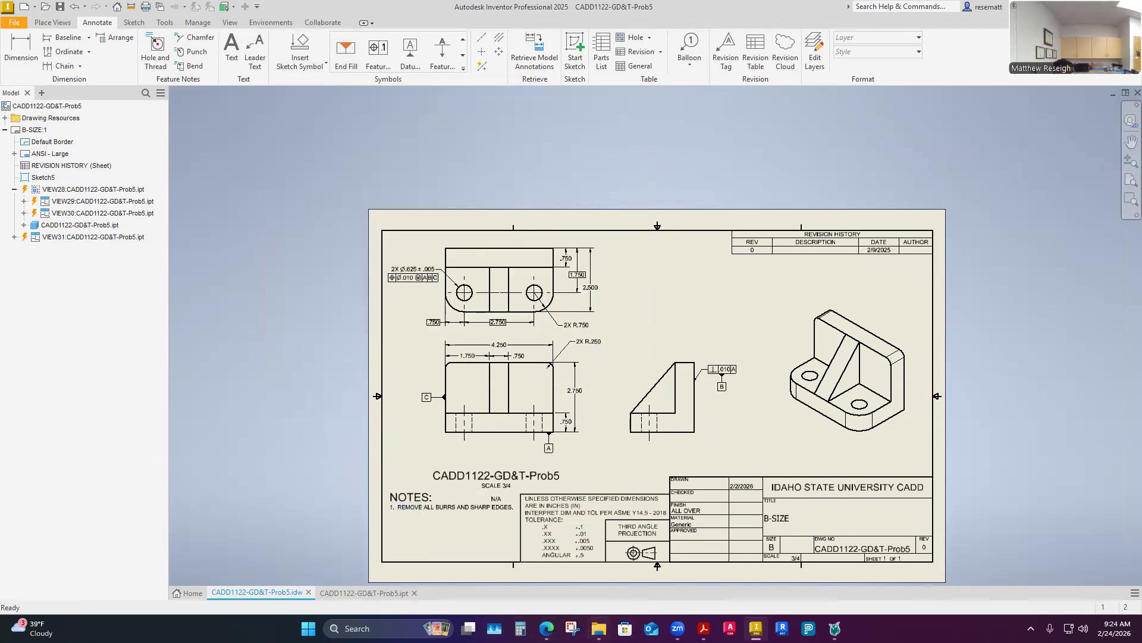
- Switch to the CADD 1122 GD&T Problem 5 assignment page in the browser and leave the student view
click(546, 629)
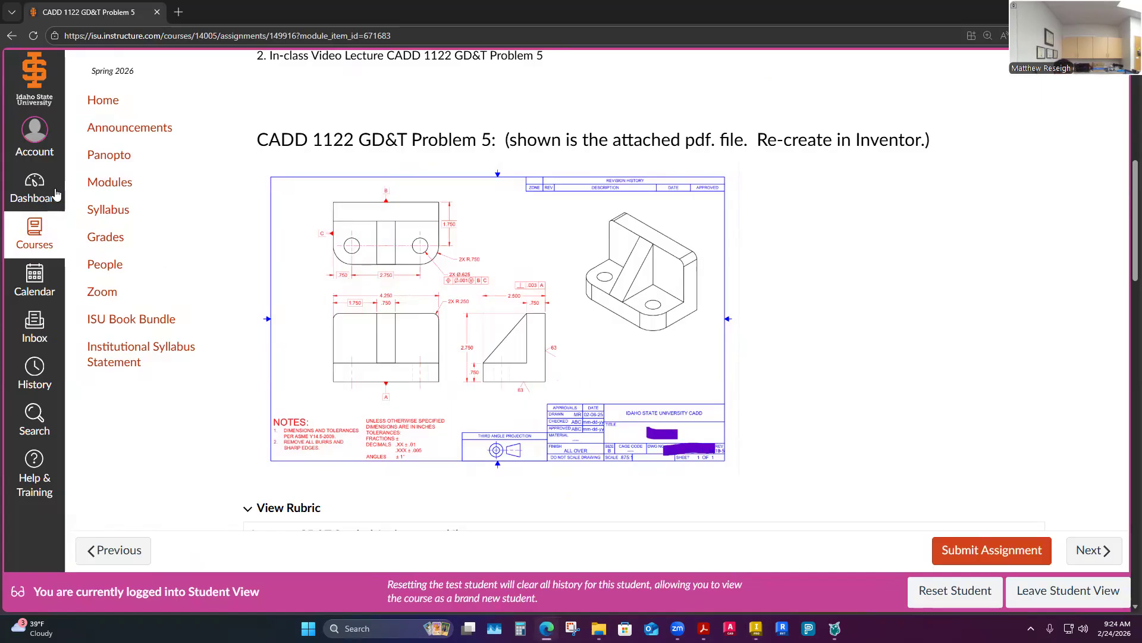
scroll(590, 336, up, 4)
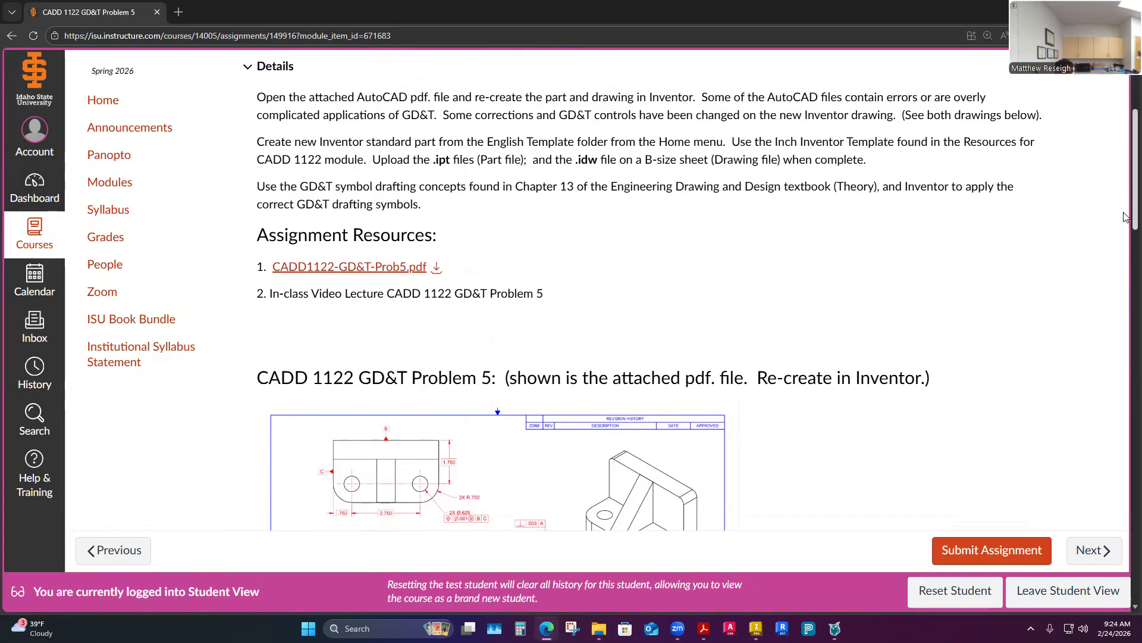
scroll(1124, 108, up, 4)
click(1062, 606)
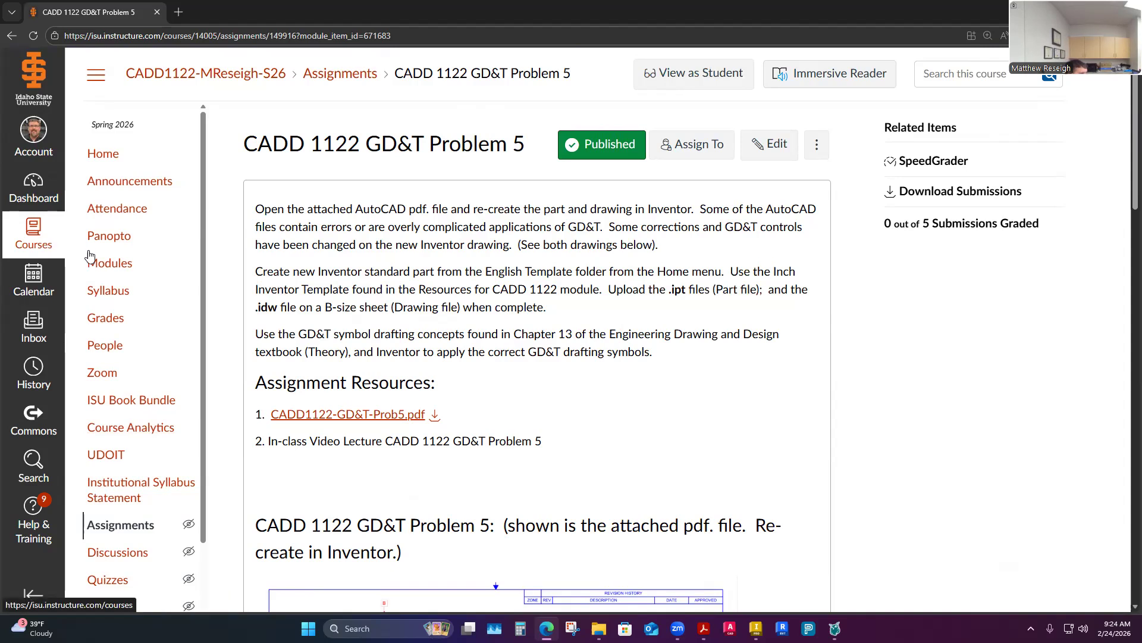
- Open the CADD 1122 GD&T Model 1 assignment from the Week 7 assignments in the course modules
click(107, 271)
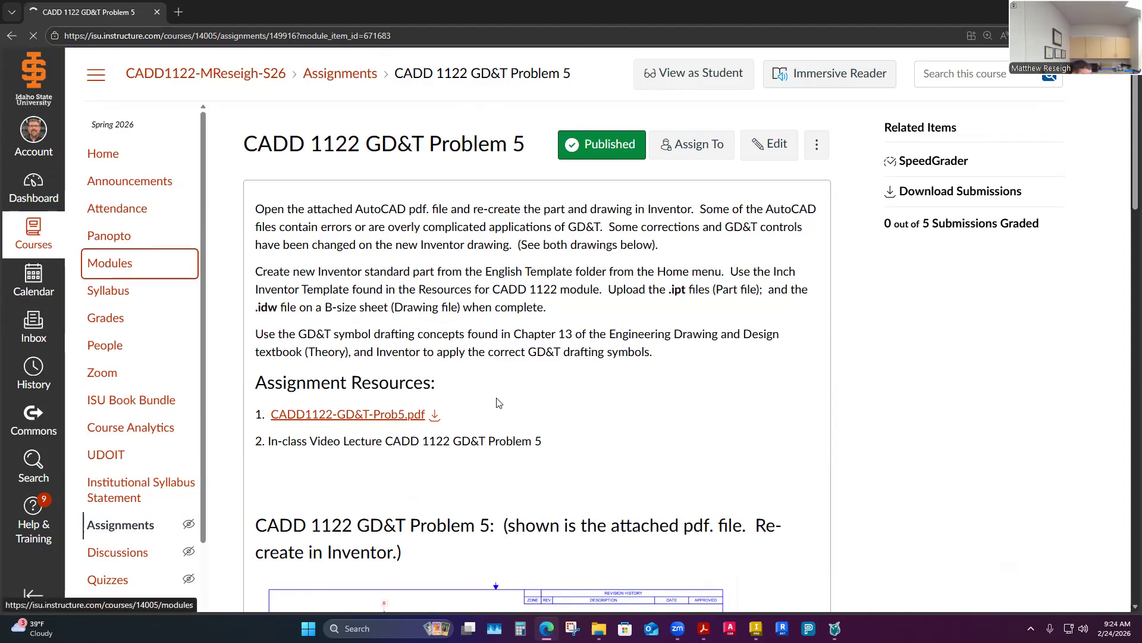
scroll(499, 403, down, 15)
scroll(499, 404, down, 9)
click(451, 232)
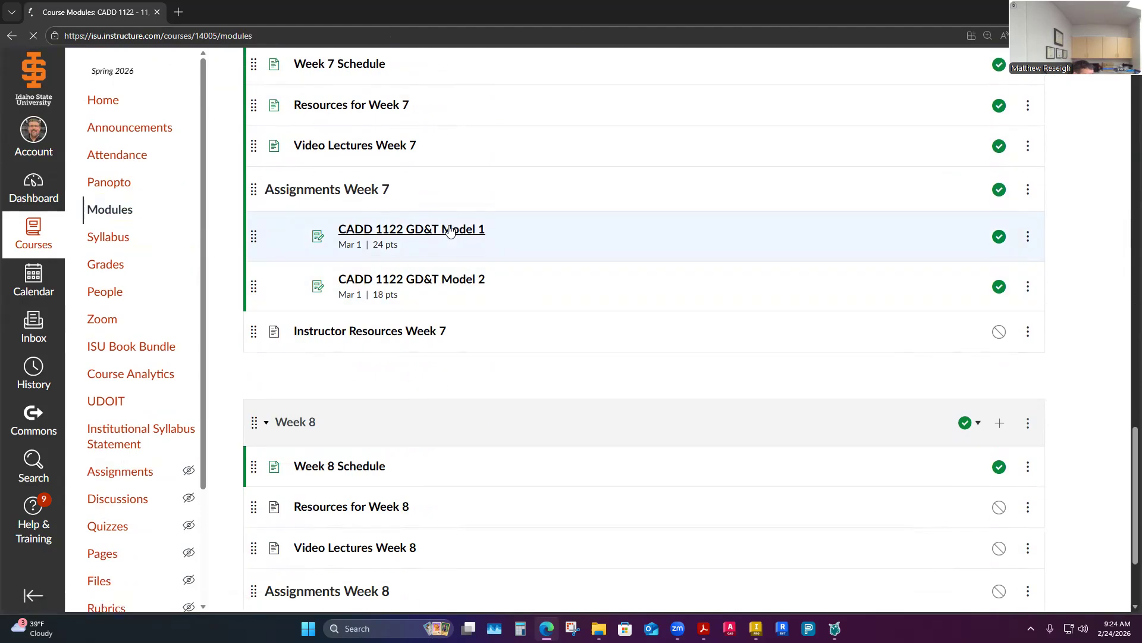
- Review the Model 1 orthographic drawing and the completed part model with GD&T annotations, and return to the course modules
scroll(569, 386, down, 3)
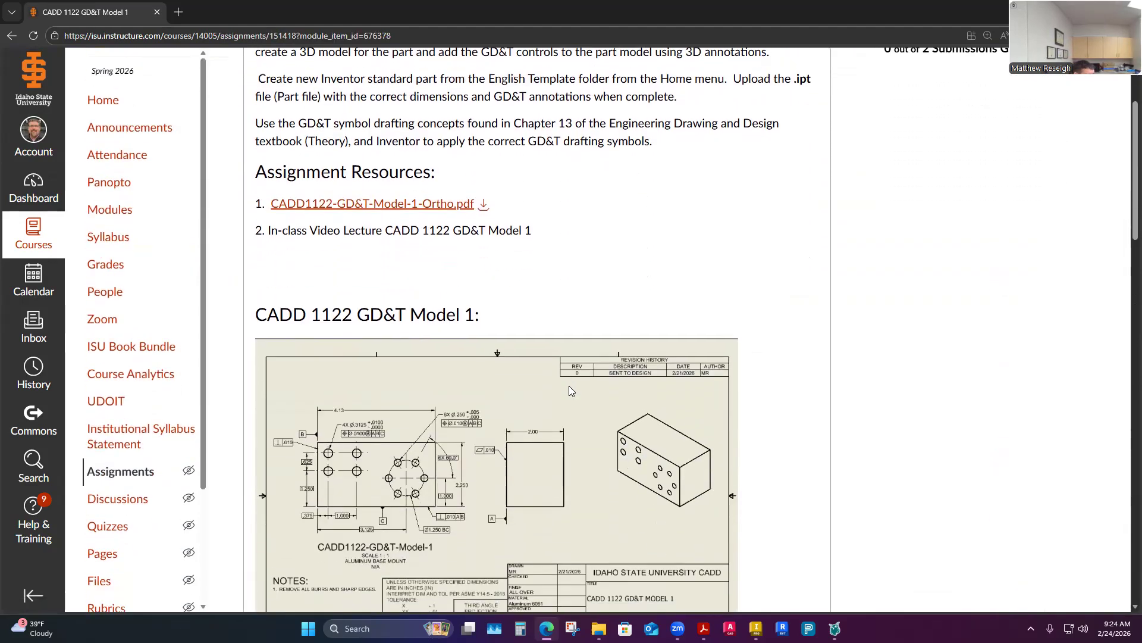
scroll(580, 344, down, 1)
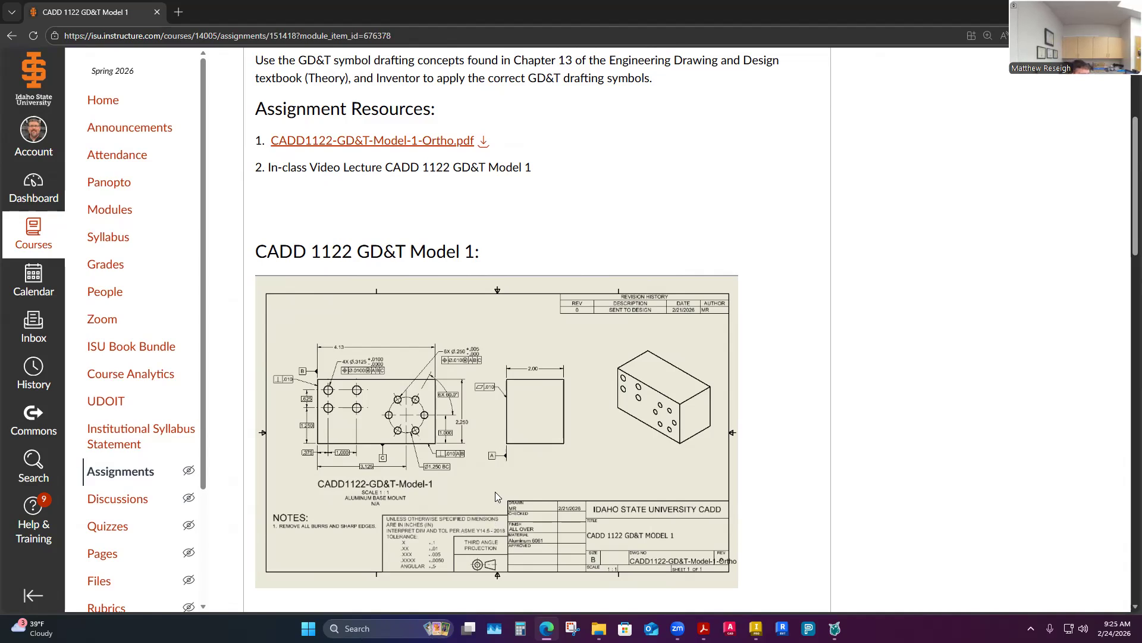
scroll(500, 476, down, 4)
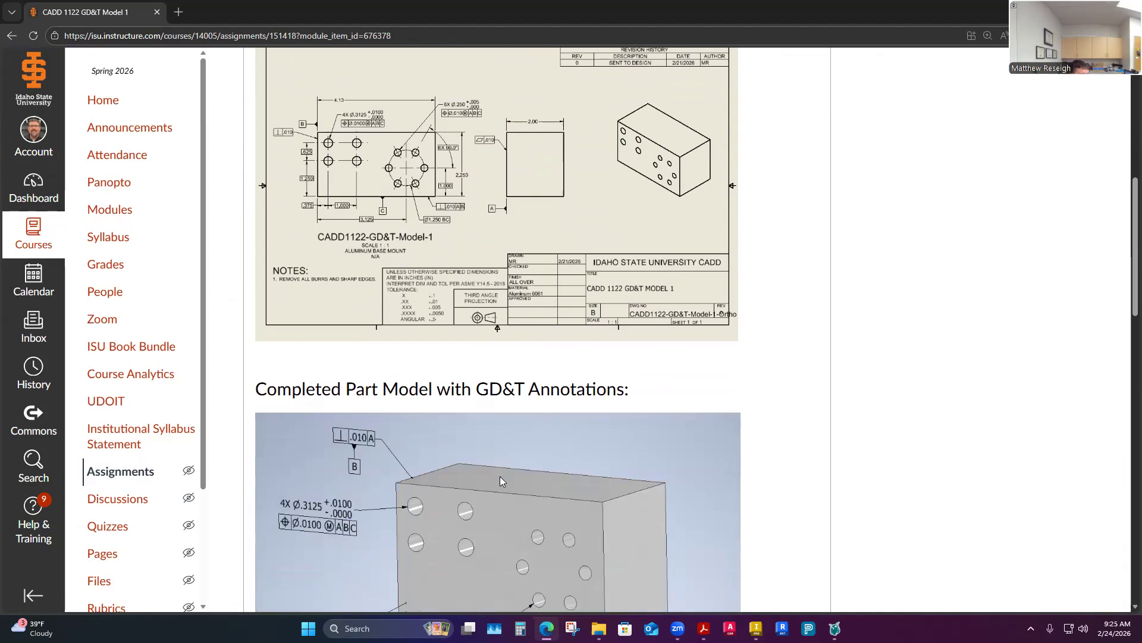
scroll(500, 476, down, 3)
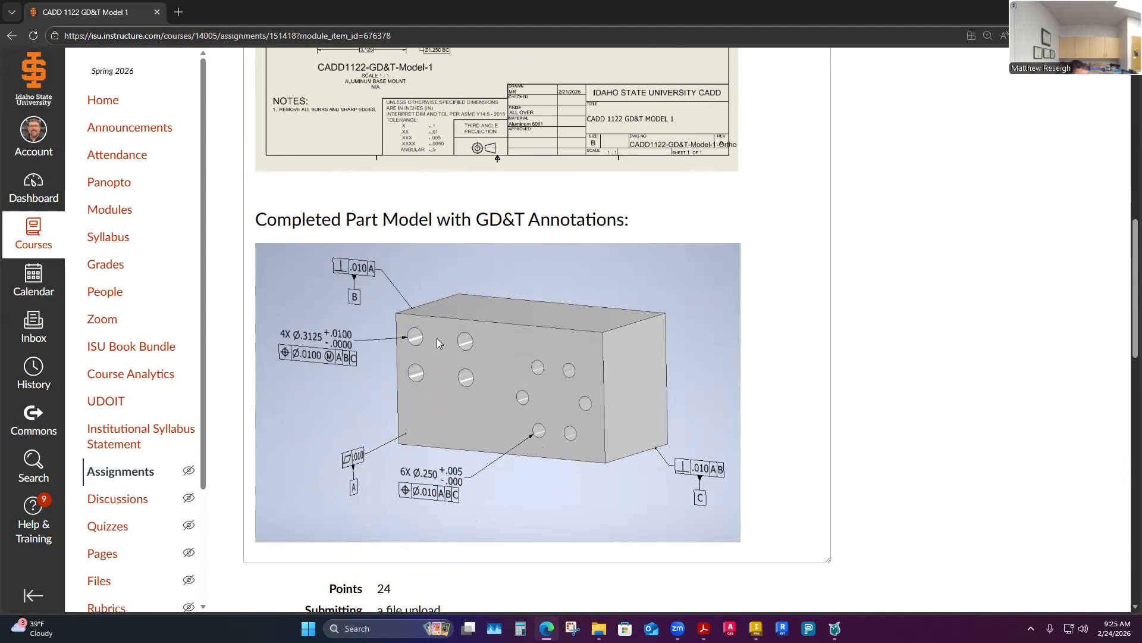
click(109, 213)
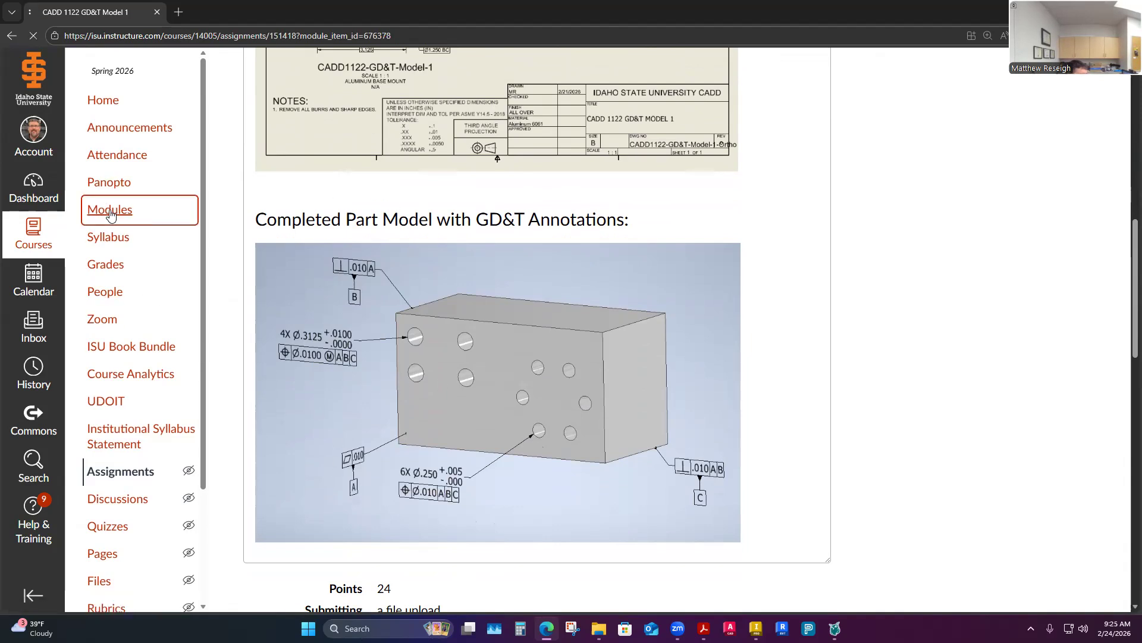
- Open the CADD 1122 GD&T Model 2 assignment from the Week 7 assignments in the course modules
scroll(493, 407, down, 20)
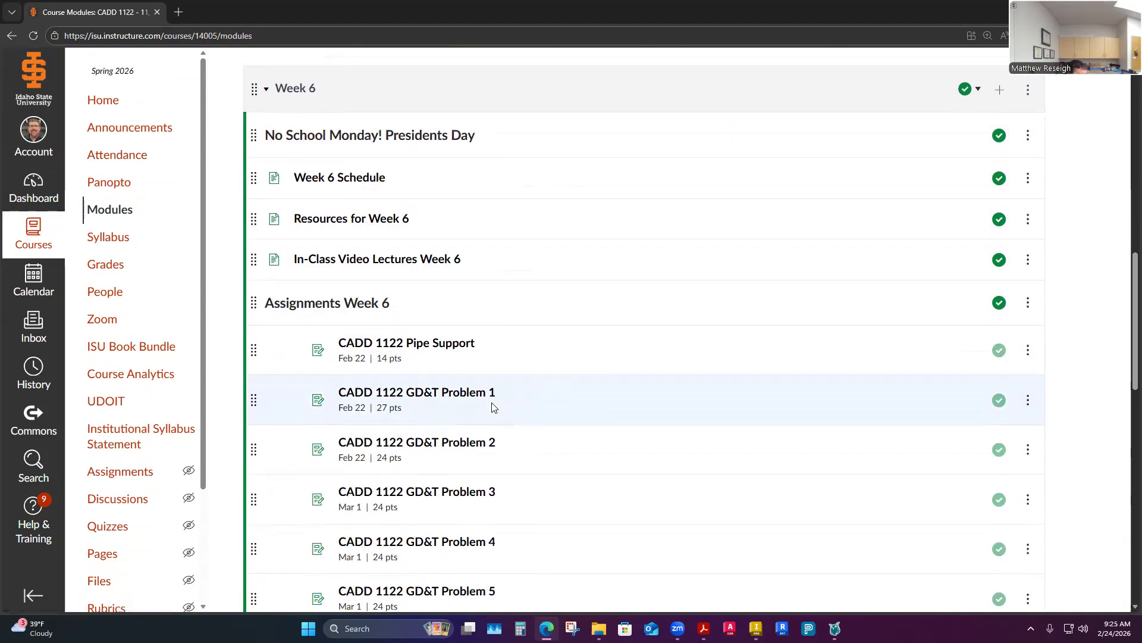
scroll(491, 407, down, 2)
click(461, 400)
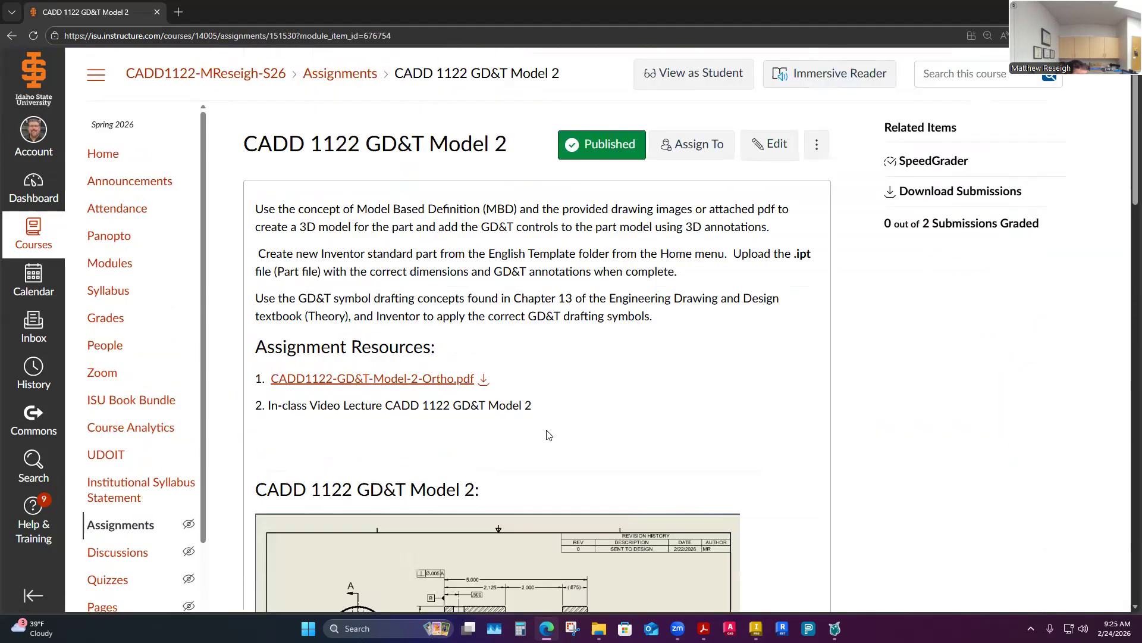
- Review the Model 2 orthographic drawing and the completed part model with GD&T annotations, and return to the course modules
scroll(555, 431, down, 3)
scroll(556, 431, down, 3)
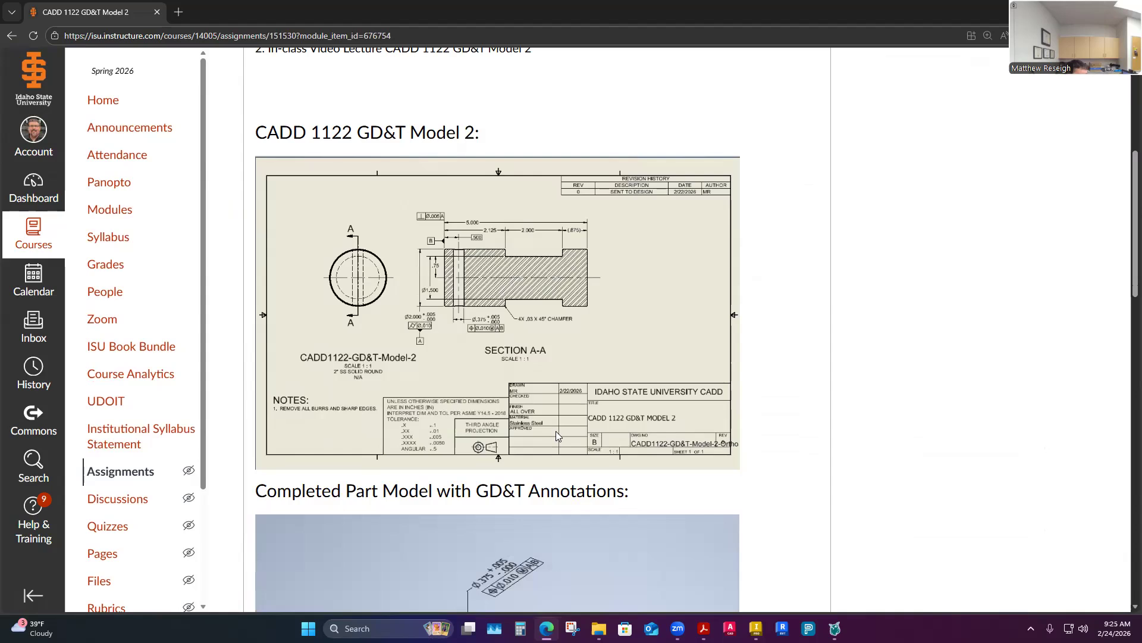
scroll(556, 431, down, 4)
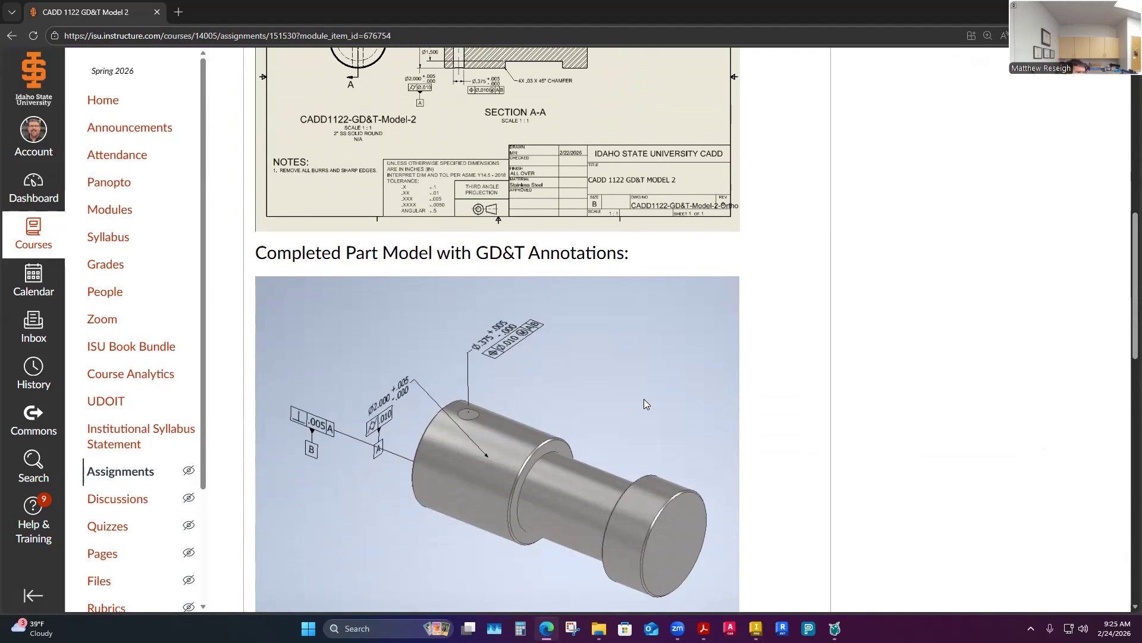
scroll(631, 400, down, 2)
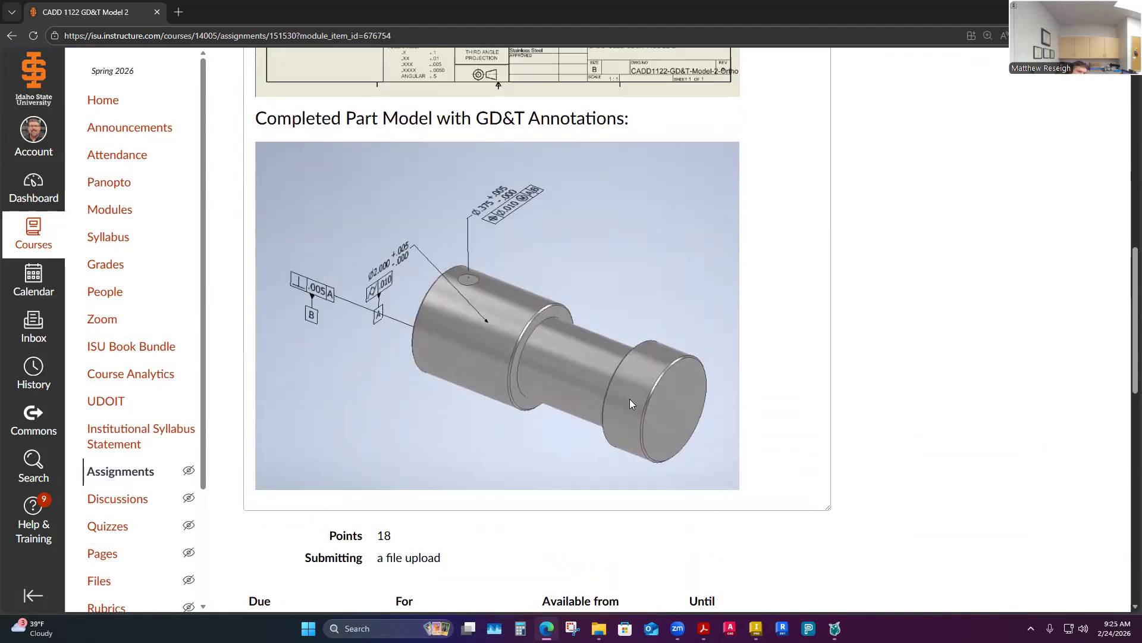
scroll(628, 400, up, 12)
click(111, 265)
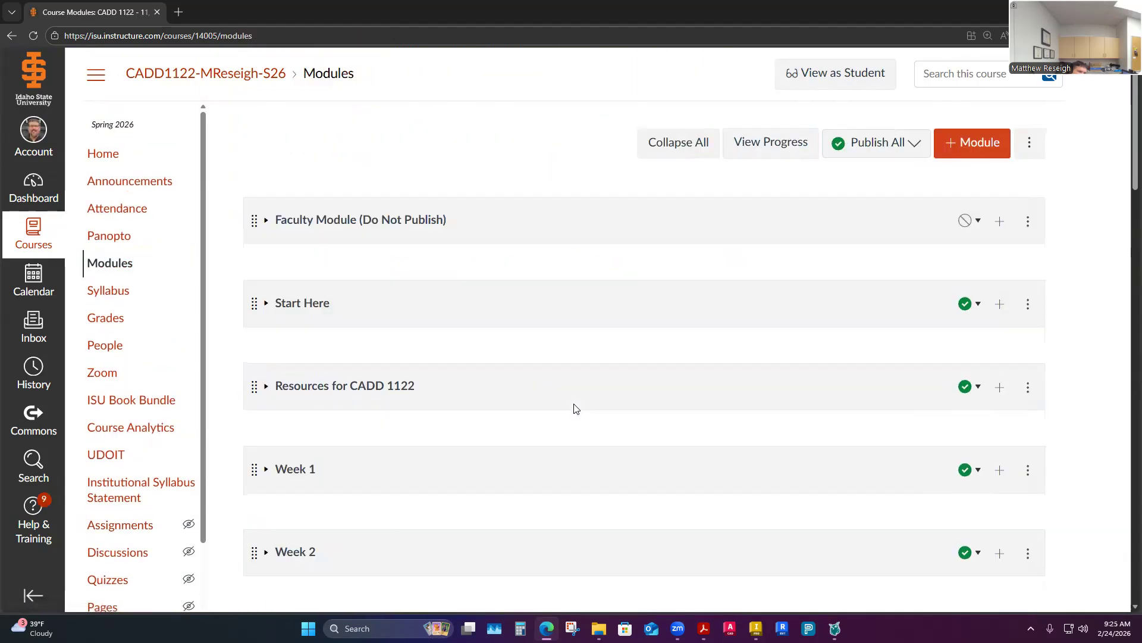
- Look through the Week 6, Week 7 and Week 8 modules of the CADD 1122 course
scroll(575, 411, down, 15)
scroll(576, 414, up, 3)
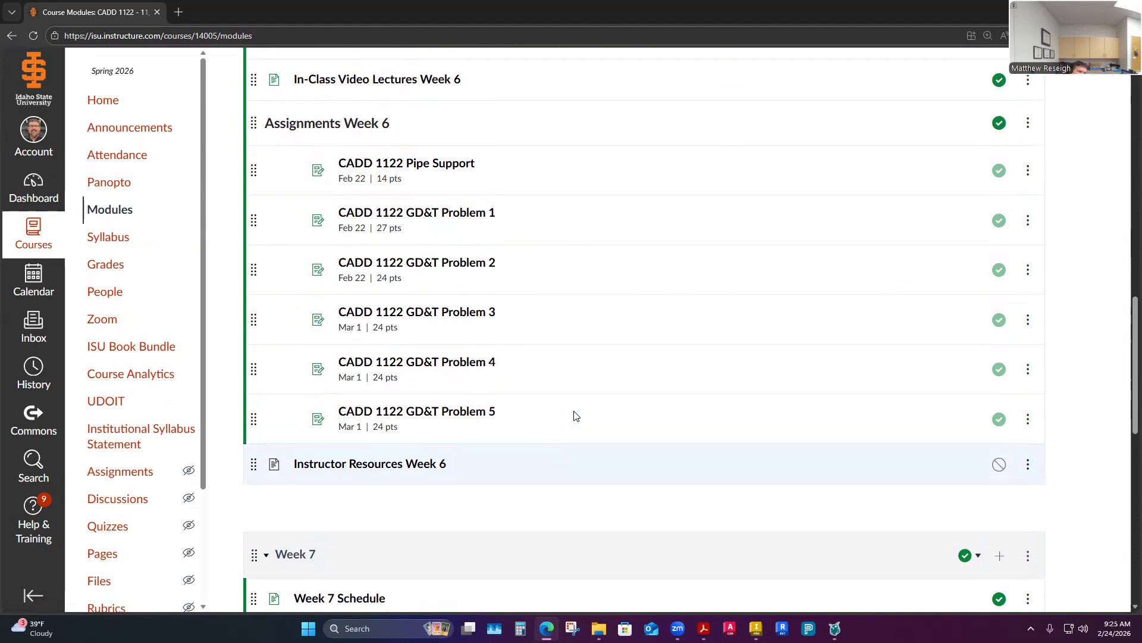
scroll(576, 415, down, 13)
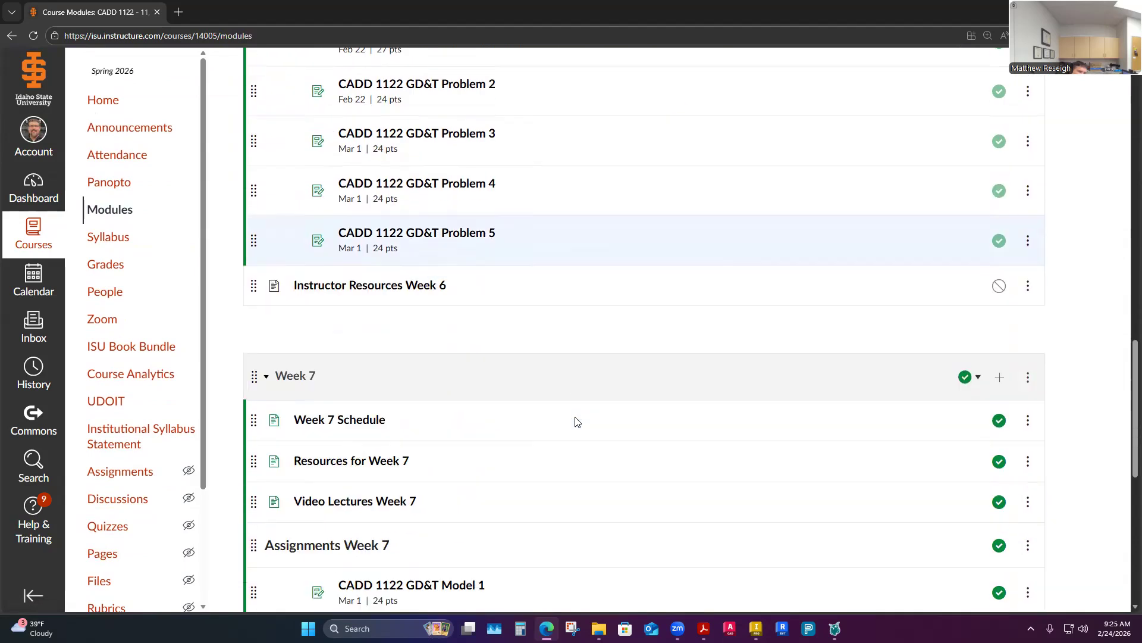
scroll(570, 427, up, 10)
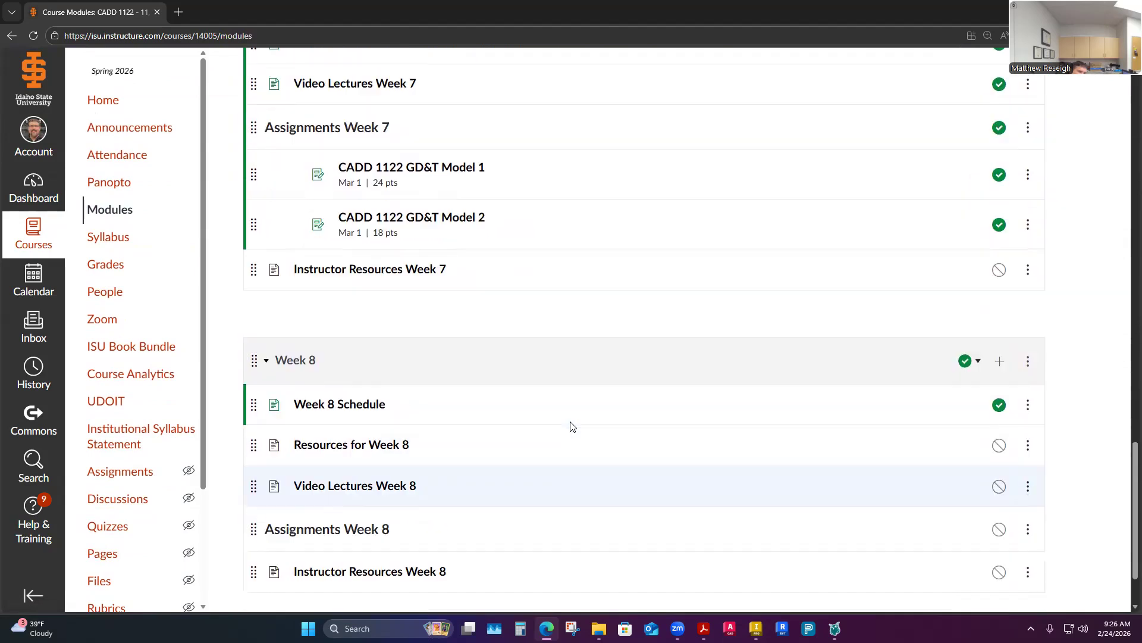
- Open the CADD 1121 course from the dashboard and review its Week 7 assignments
click(25, 186)
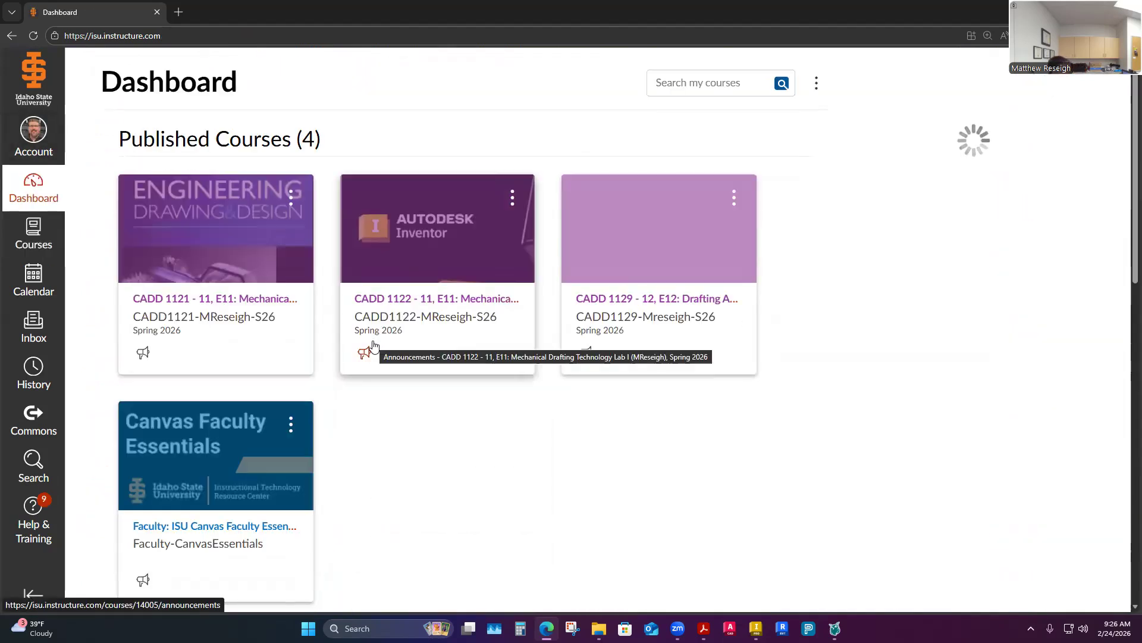
click(247, 300)
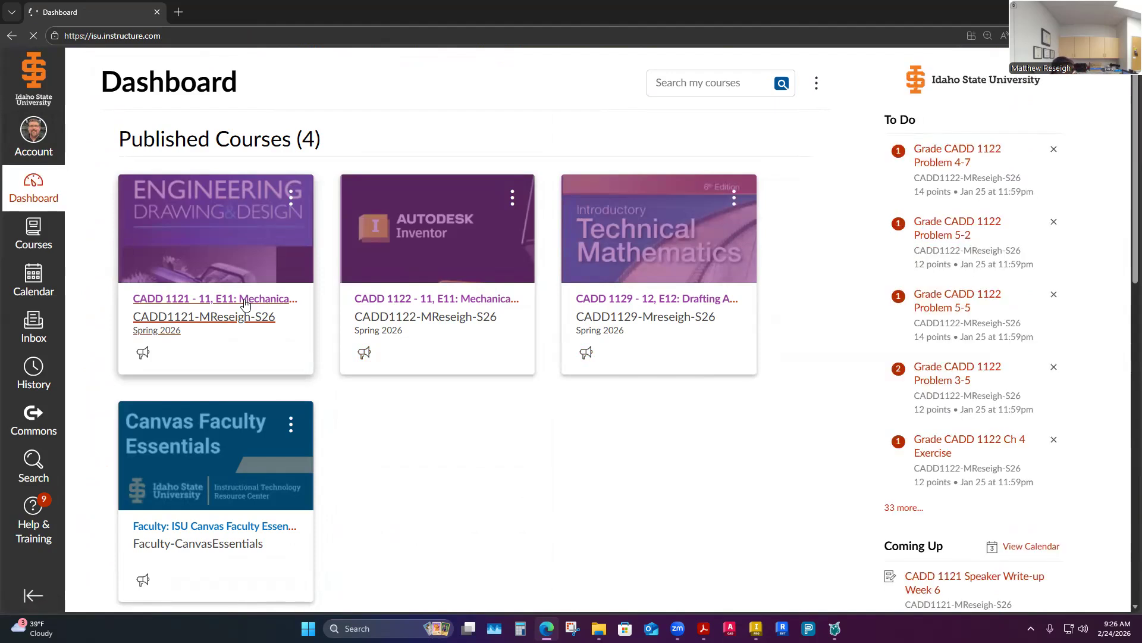
scroll(247, 303, down, 15)
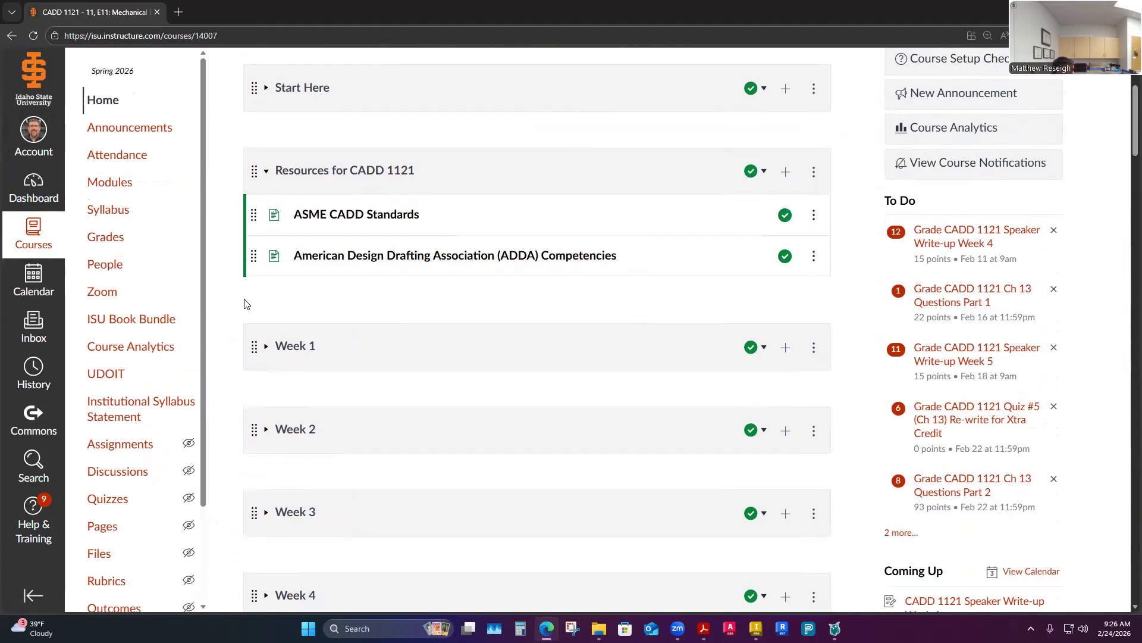
scroll(407, 348, up, 7)
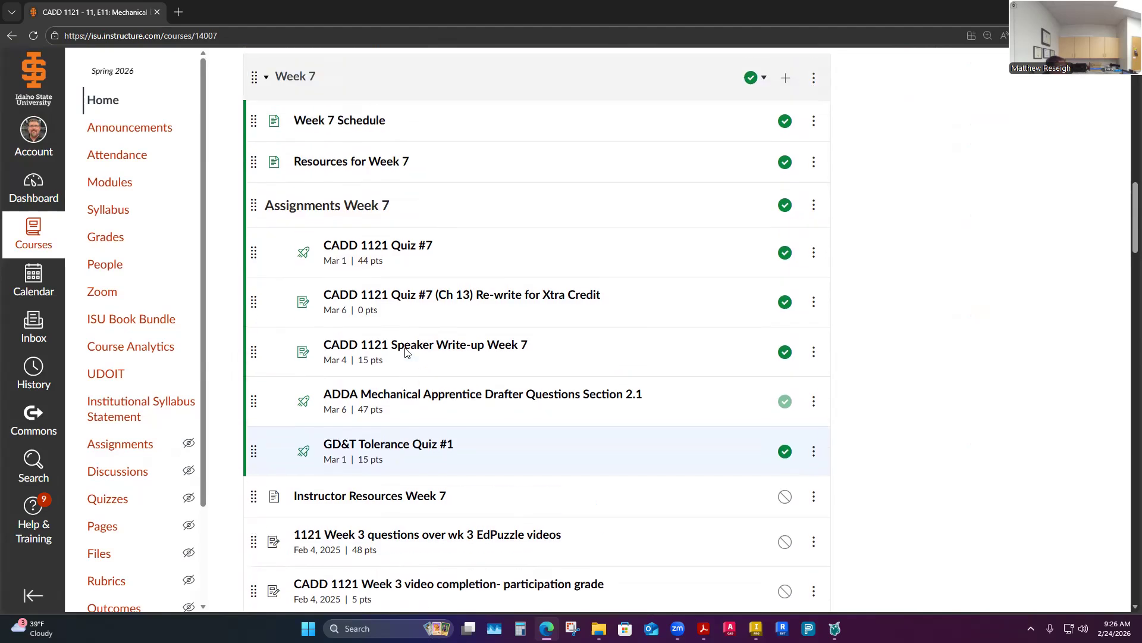
scroll(879, 229, up, 8)
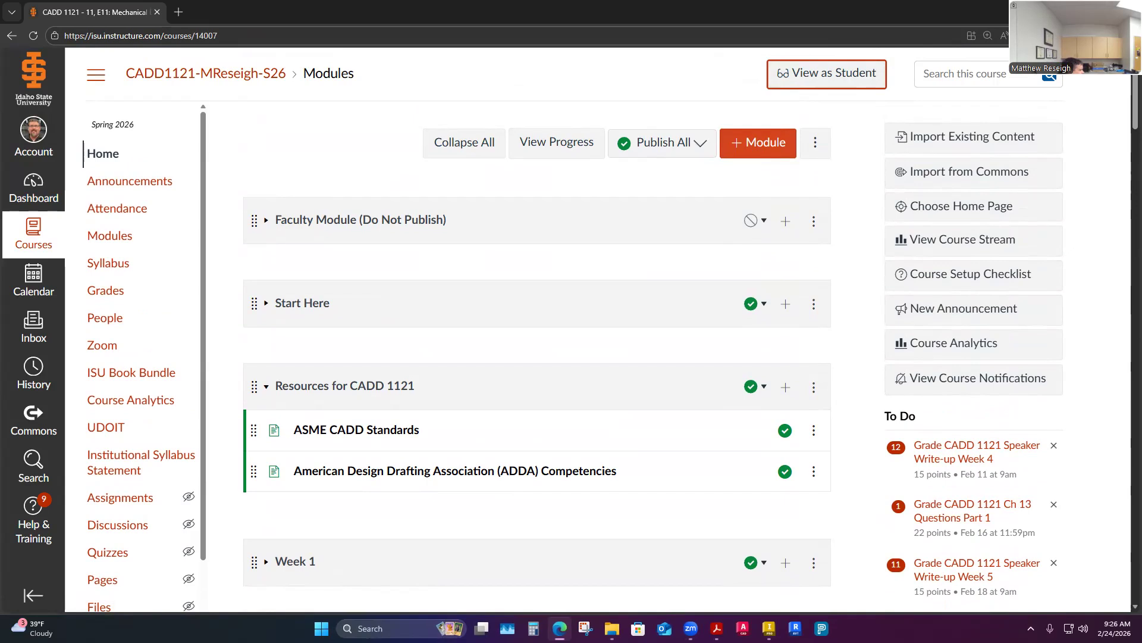
- Open the background application with the teal animal icon from the hidden system tray icons
click(1031, 628)
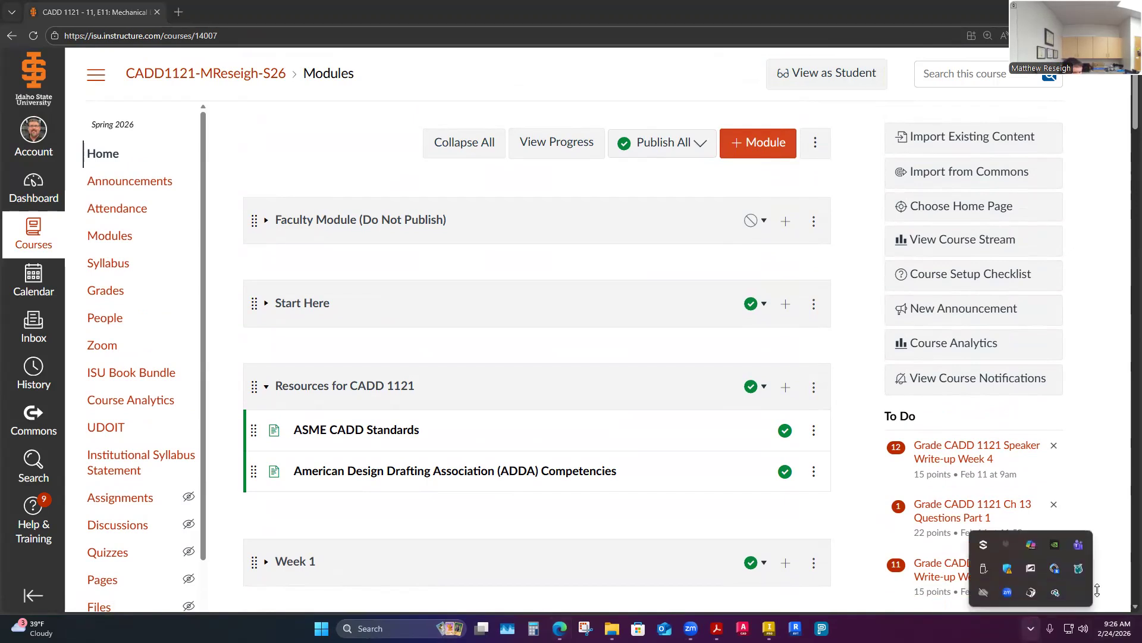
click(1079, 568)
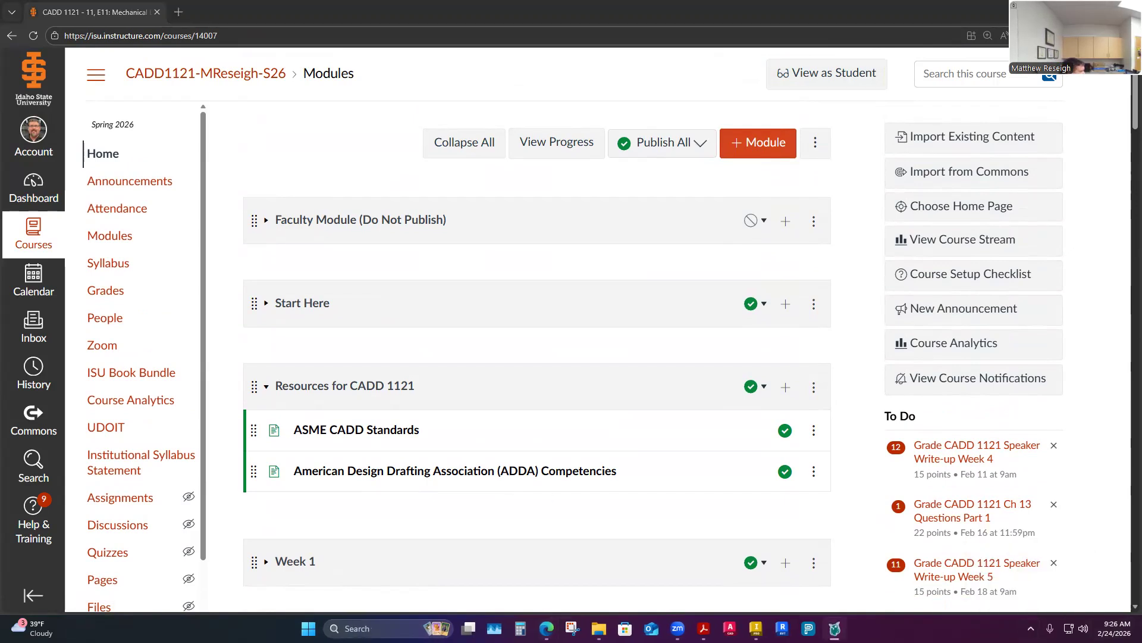